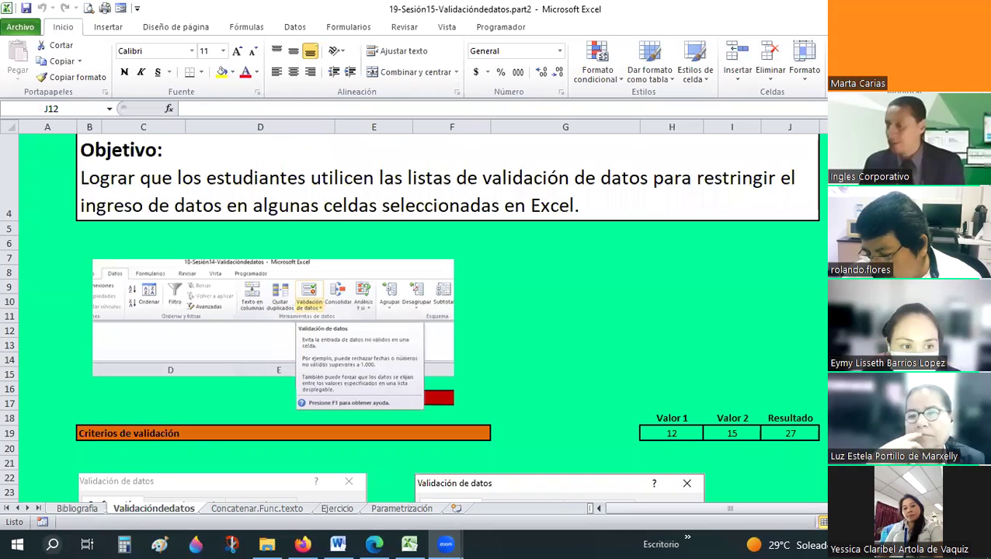
# - Return to Excel and scroll Validaciondedatos down to the Configuración validation screenshots
pyautogui.hotkey('alt', 'Tab')
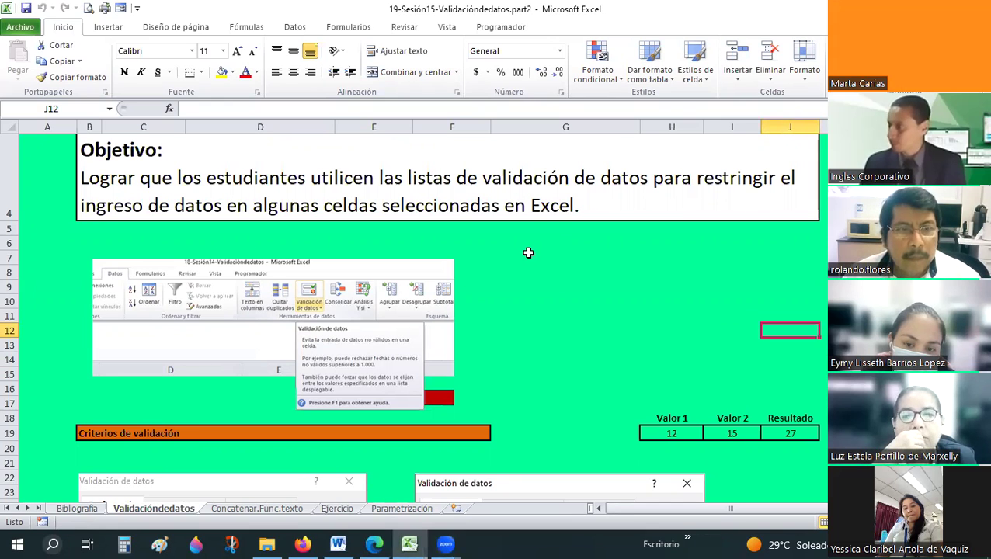
pyautogui.scroll(-3, 529, 252)
pyautogui.scroll(-3, 526, 251)
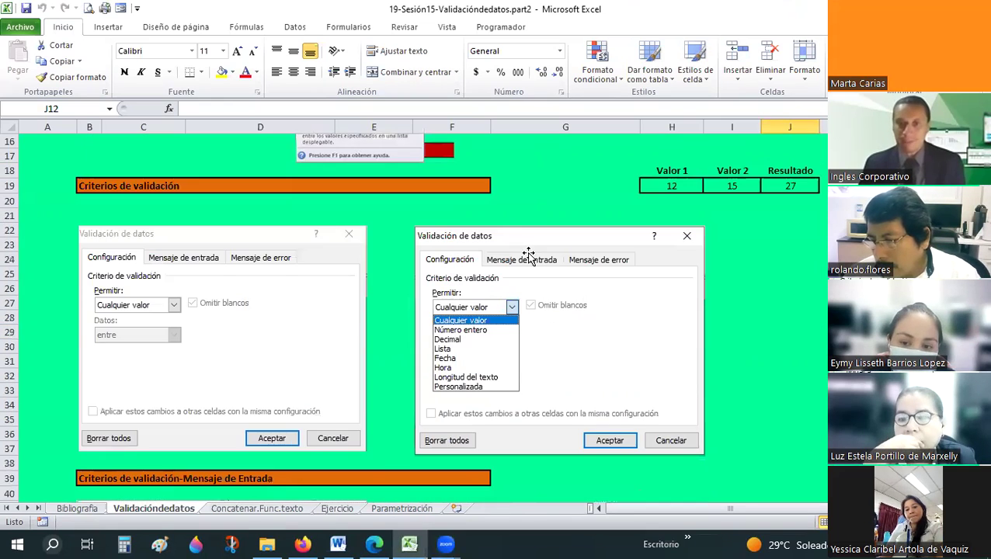
pyautogui.scroll(-1, 498, 245)
pyautogui.scroll(-1, 456, 241)
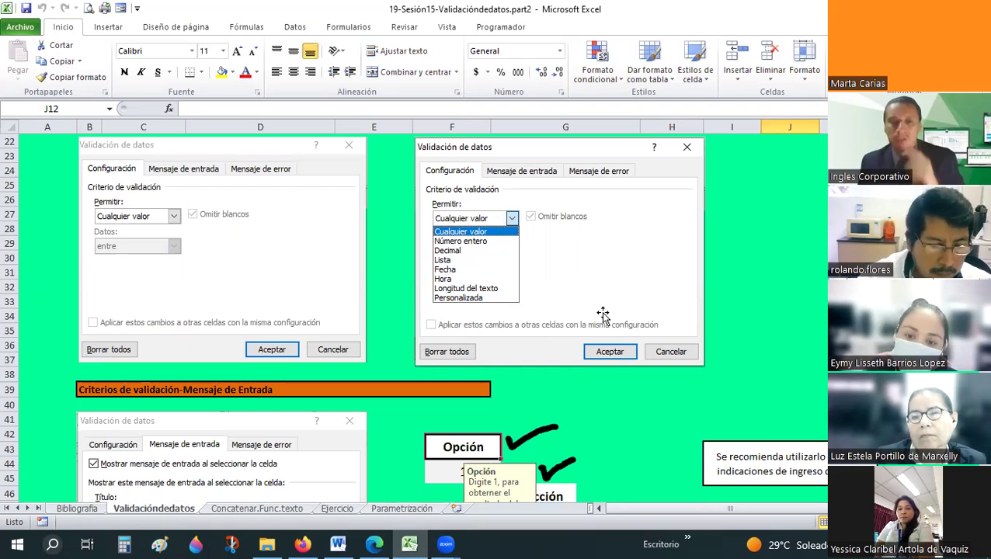
# - Scroll through the Mensaje de Entrada and Mensaje de Error validation examples
pyautogui.scroll(-2, 603, 315)
pyautogui.scroll(-1, 603, 314)
pyautogui.scroll(-1, 602, 312)
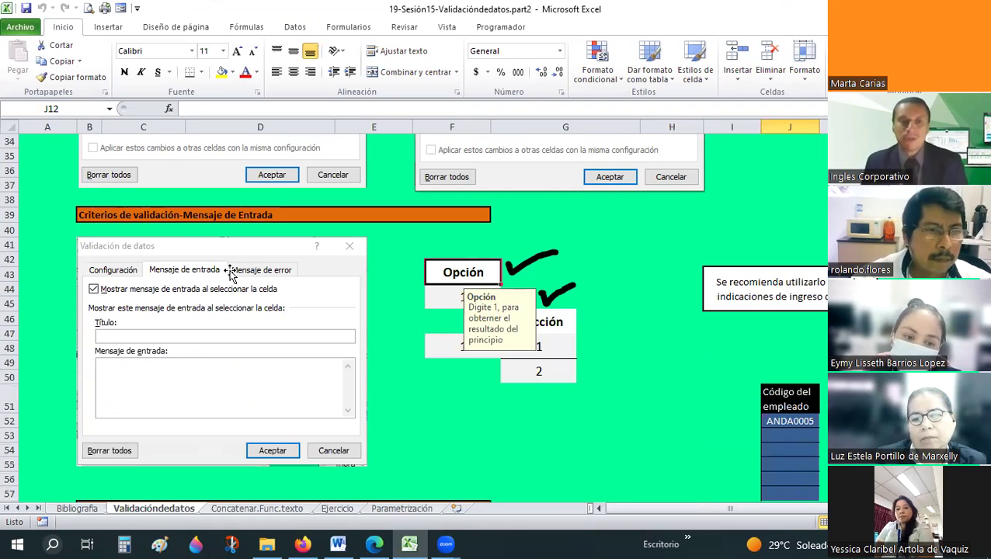
pyautogui.scroll(-1, 200, 223)
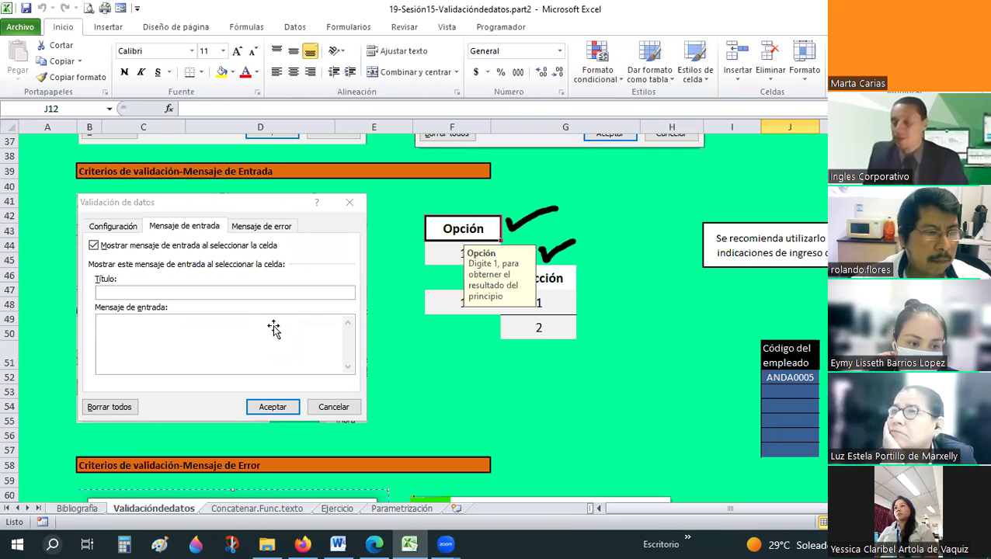
pyautogui.scroll(-5, 276, 315)
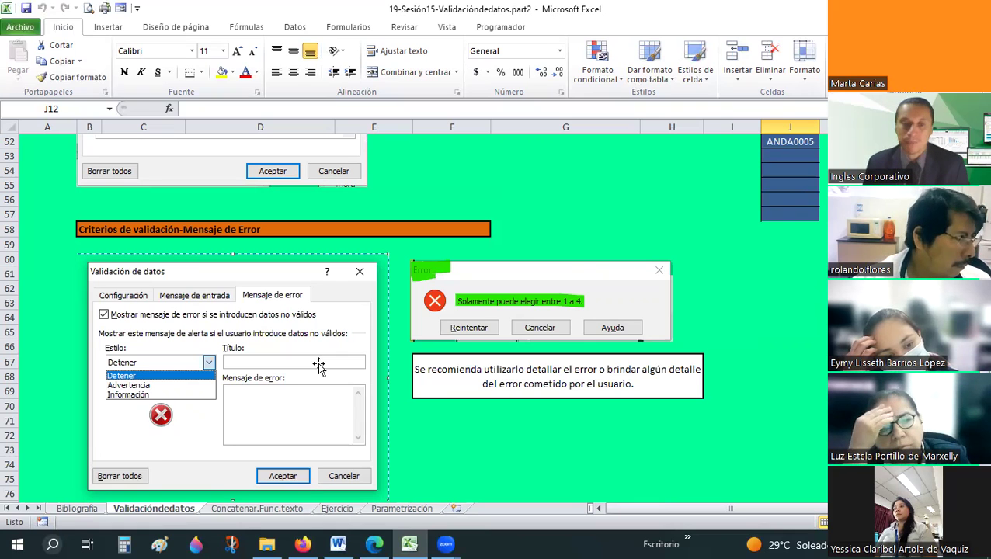
pyautogui.scroll(6, 430, 230)
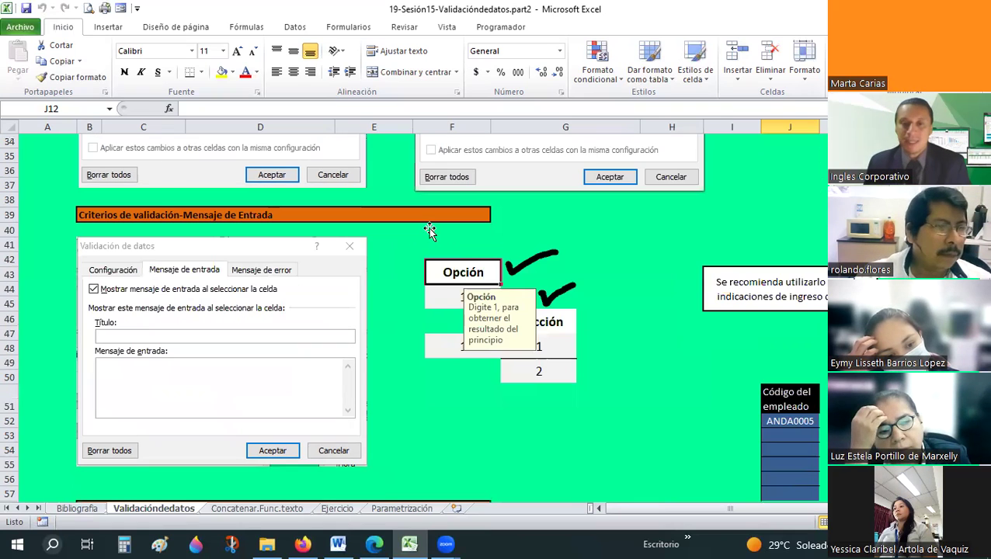
pyautogui.scroll(5, 430, 230)
pyautogui.scroll(-1, 430, 230)
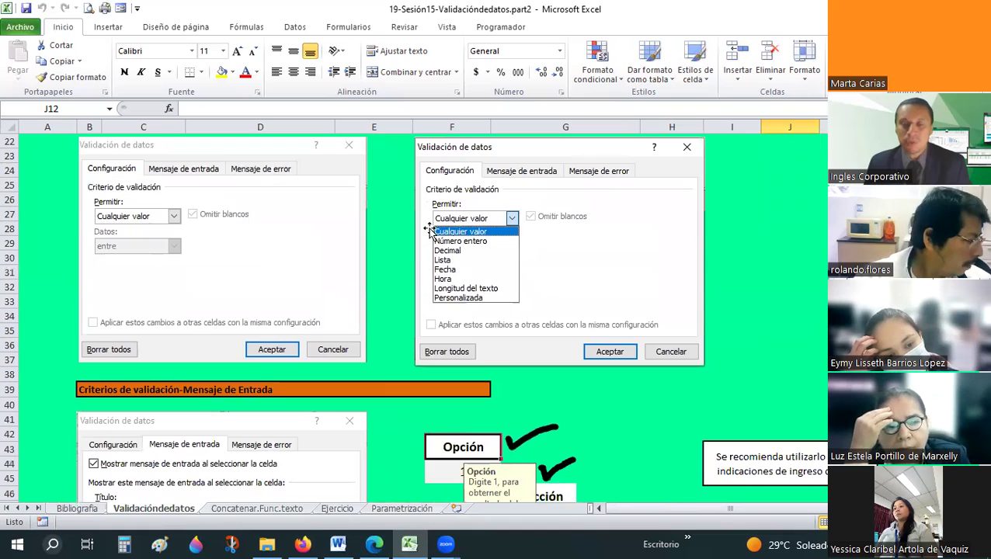
pyautogui.scroll(-1, 430, 230)
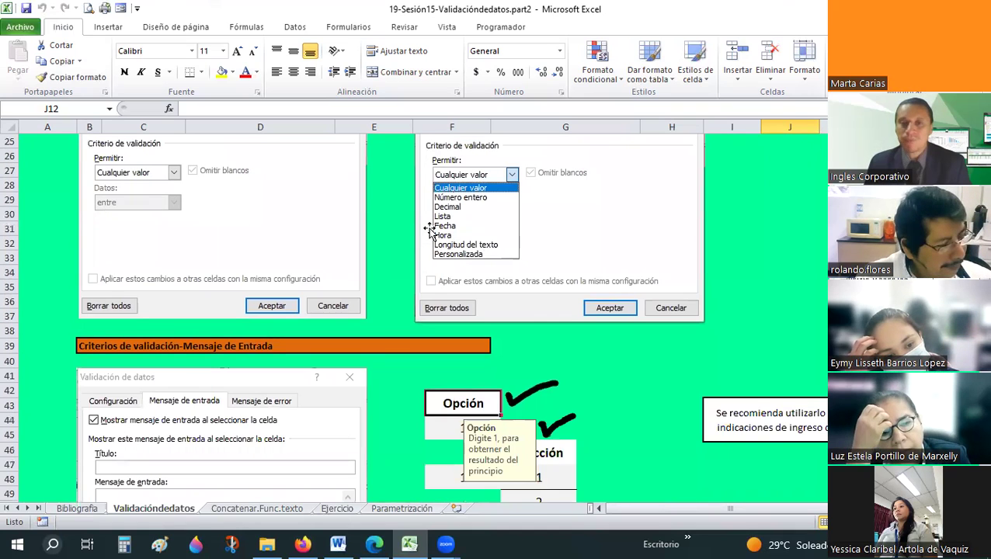
pyautogui.scroll(1, 516, 287)
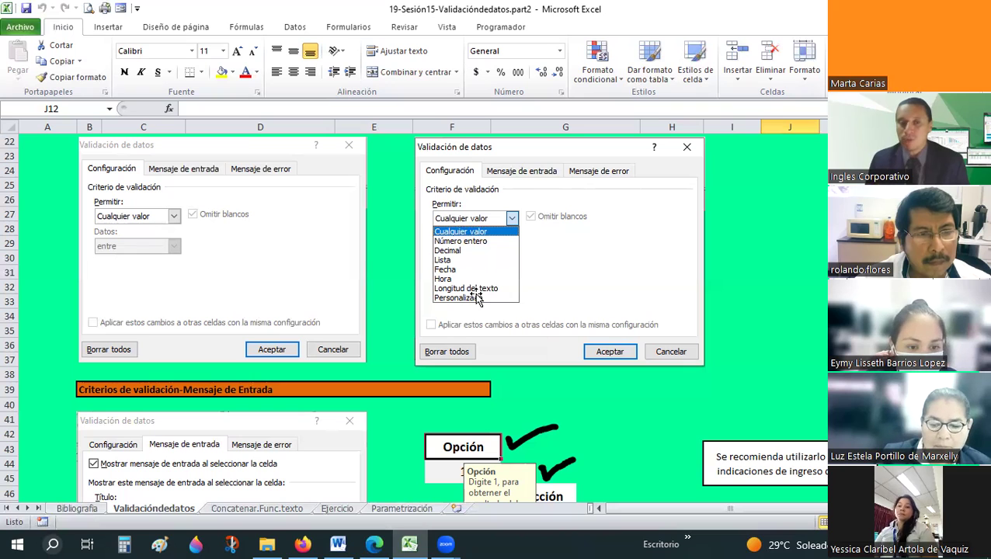
pyautogui.scroll(-5, 476, 293)
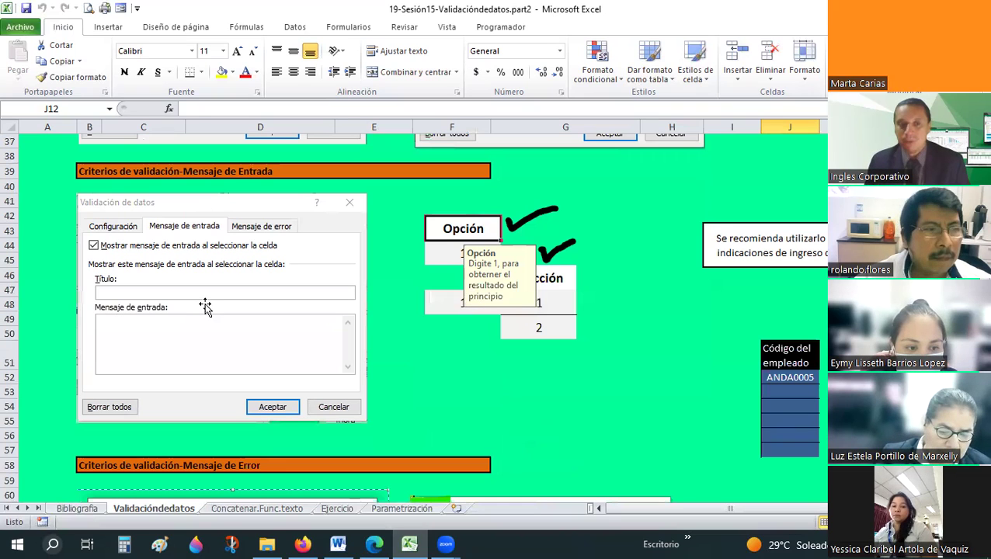
# - Scroll to the Mensaje de Error screenshots and select empty cell H71
pyautogui.scroll(-8, 136, 247)
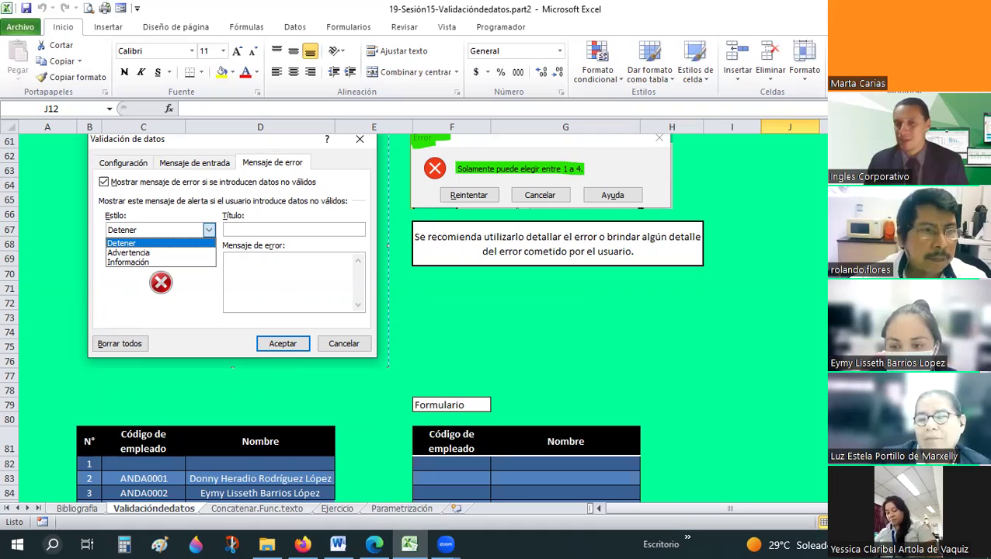
pyautogui.click(672, 289)
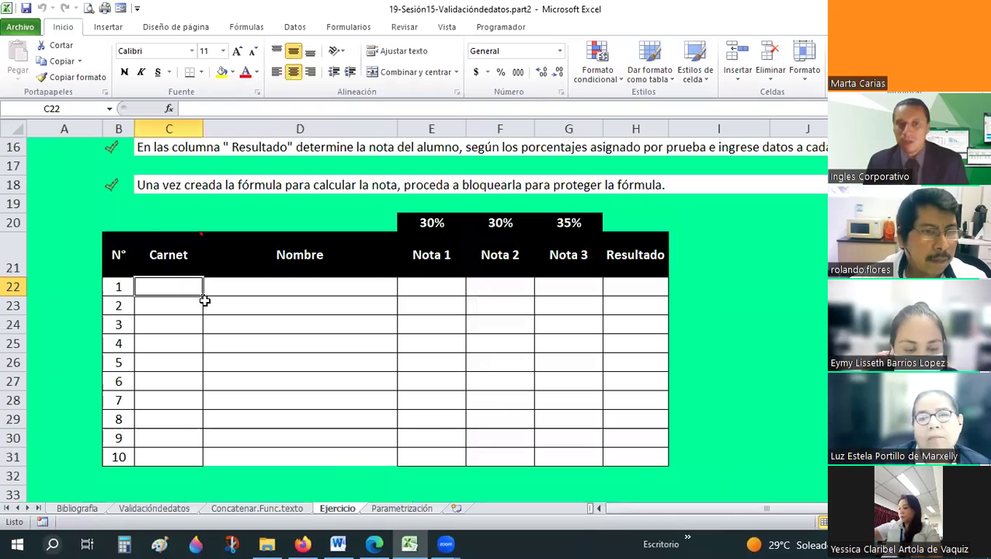
# - Delete the comment attached to the Carnet header cell
pyautogui.click(173, 252)
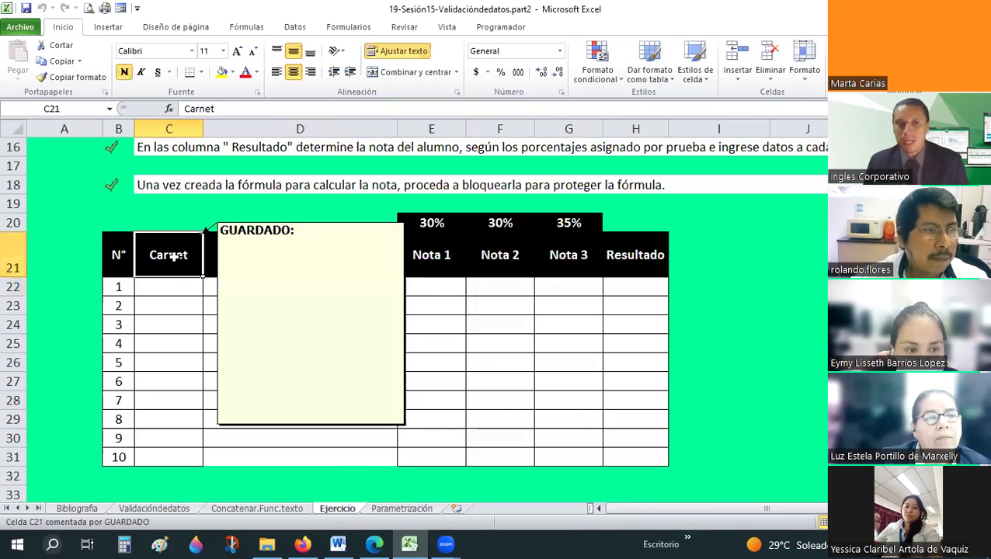
pyautogui.rightClick(221, 431)
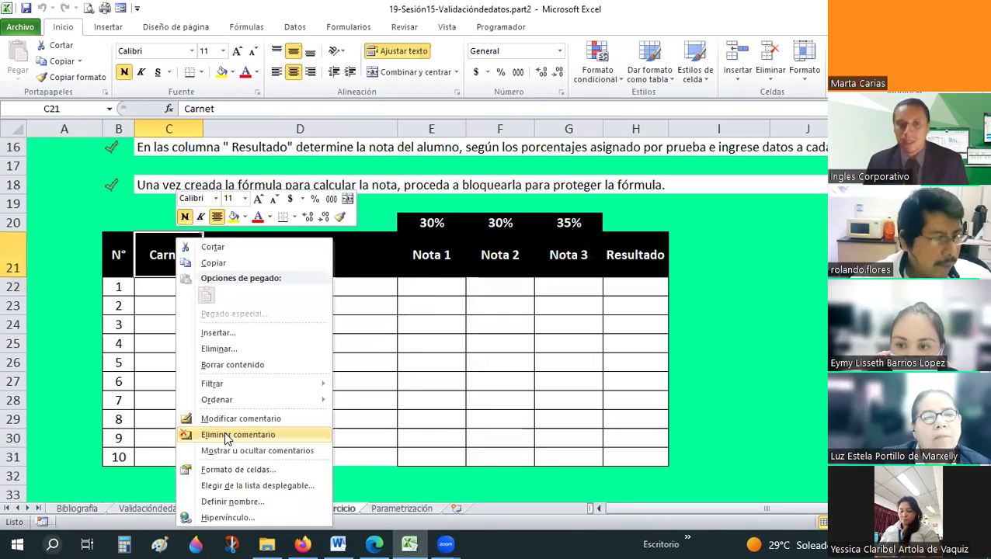
pyautogui.click(335, 326)
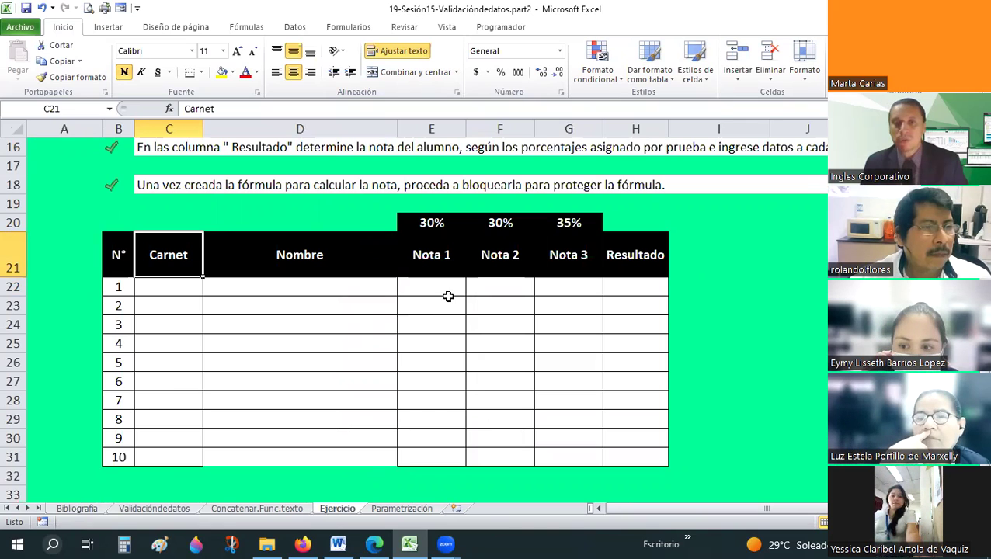
# - Check the 35% Nota 3 weight and the first Resultado cell
pyautogui.click(559, 223)
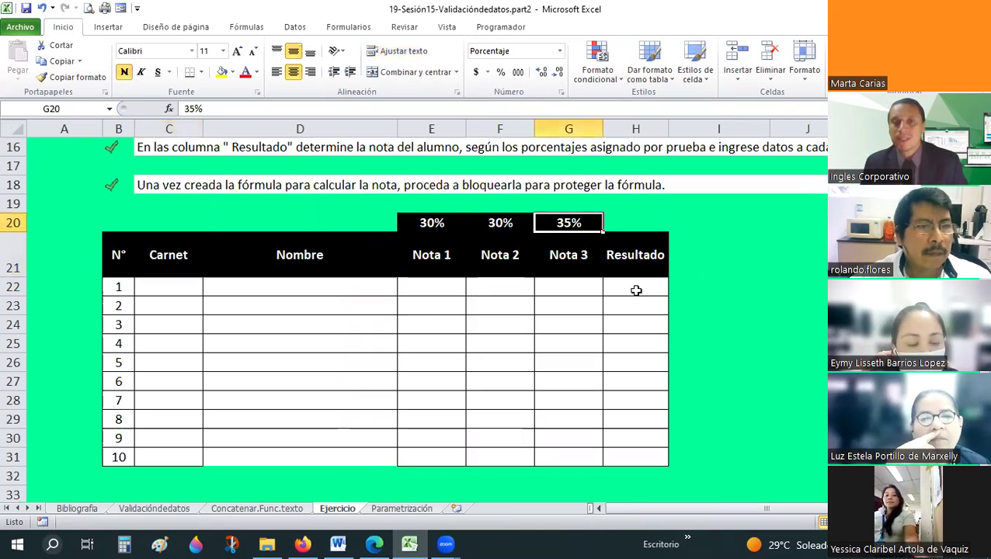
pyautogui.click(635, 287)
pyautogui.press('Return')
pyautogui.click(625, 285)
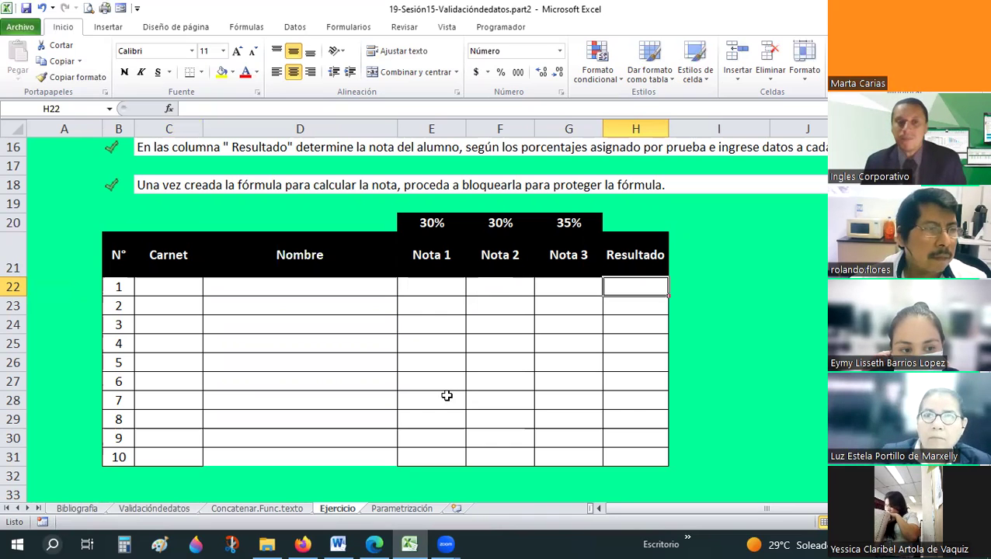
pyautogui.scroll(5, 381, 292)
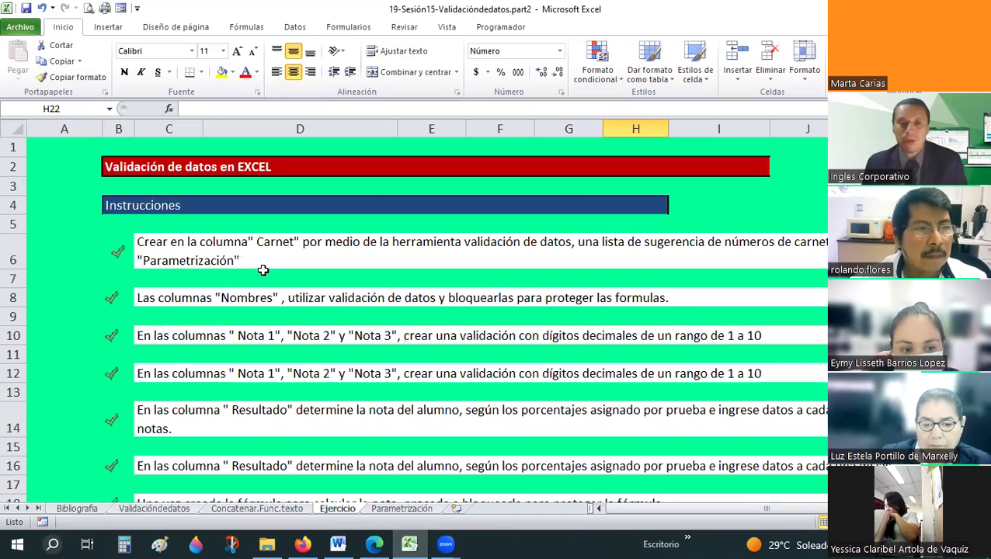
pyautogui.scroll(-3, 263, 269)
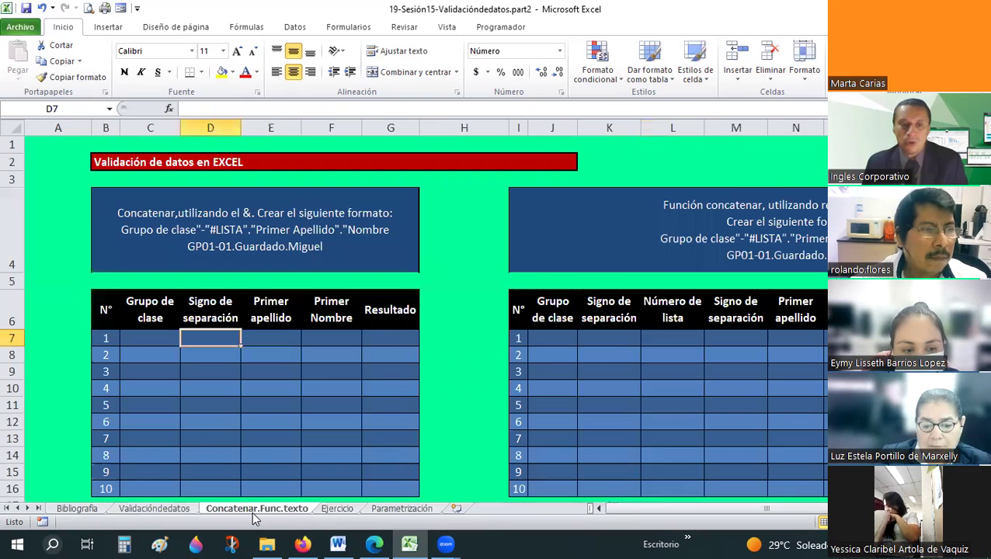
pyautogui.click(257, 509)
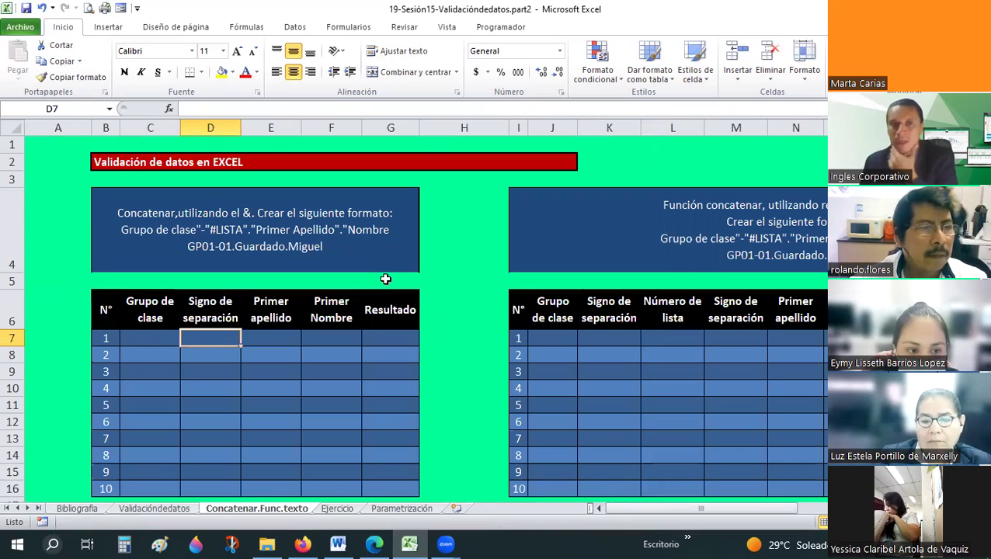
pyautogui.click(297, 27)
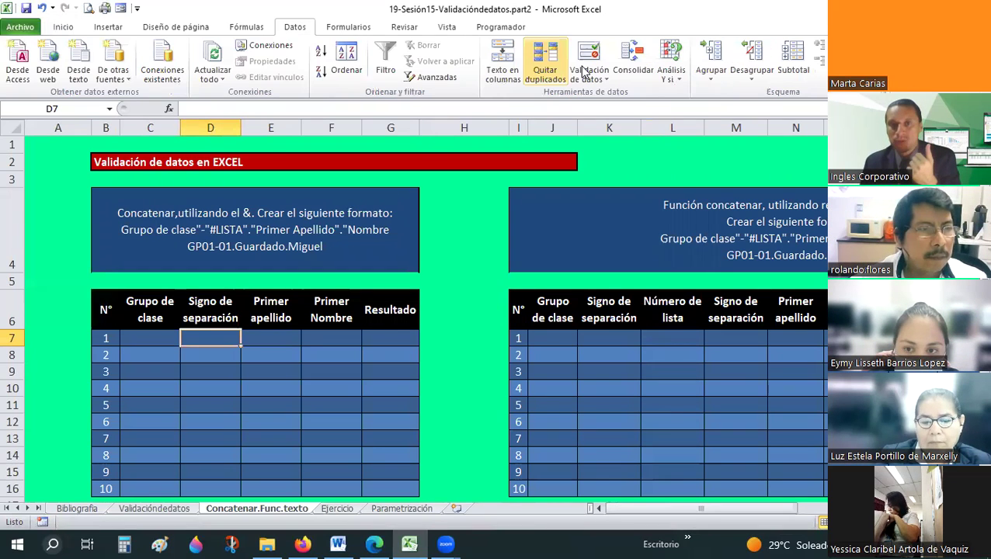
pyautogui.click(63, 27)
pyautogui.click(467, 269)
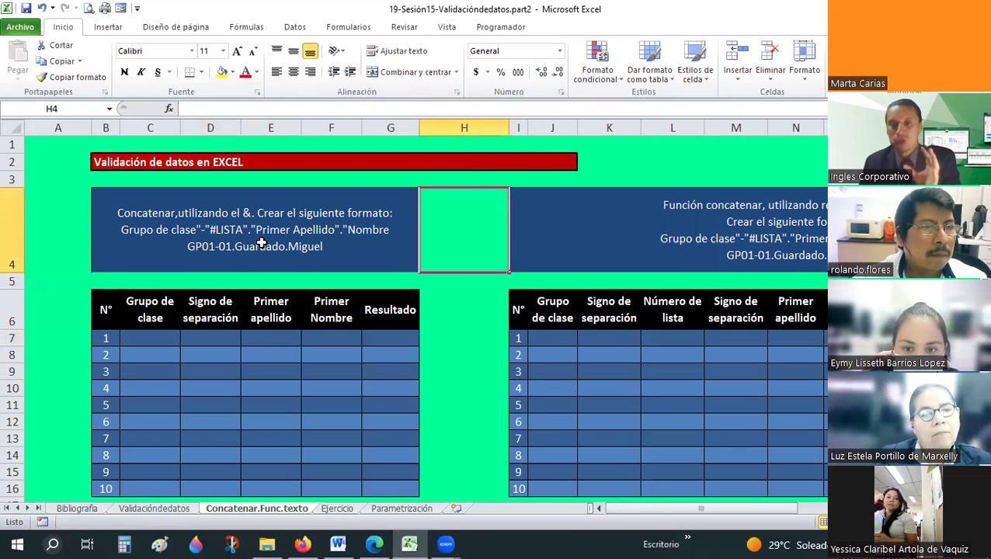
pyautogui.click(284, 260)
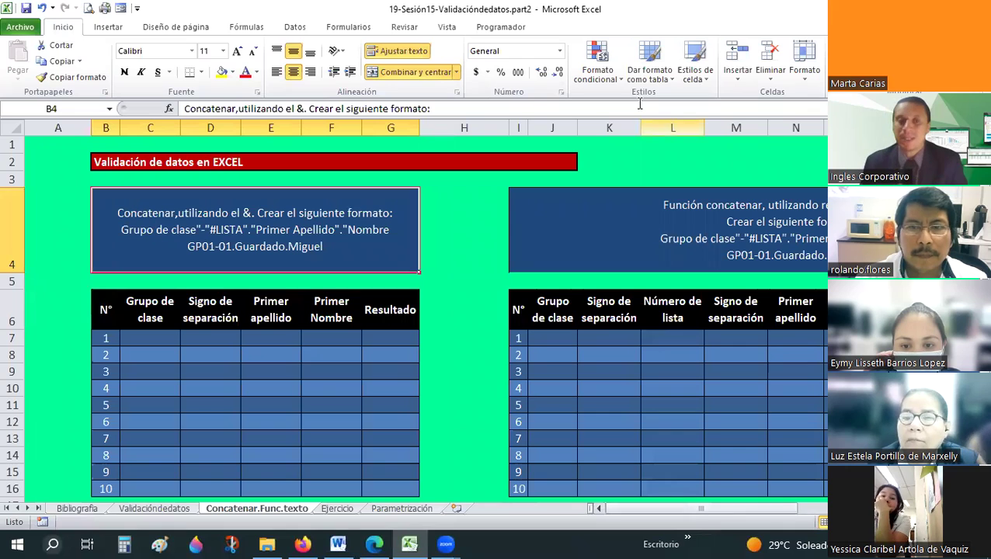
pyautogui.click(451, 219)
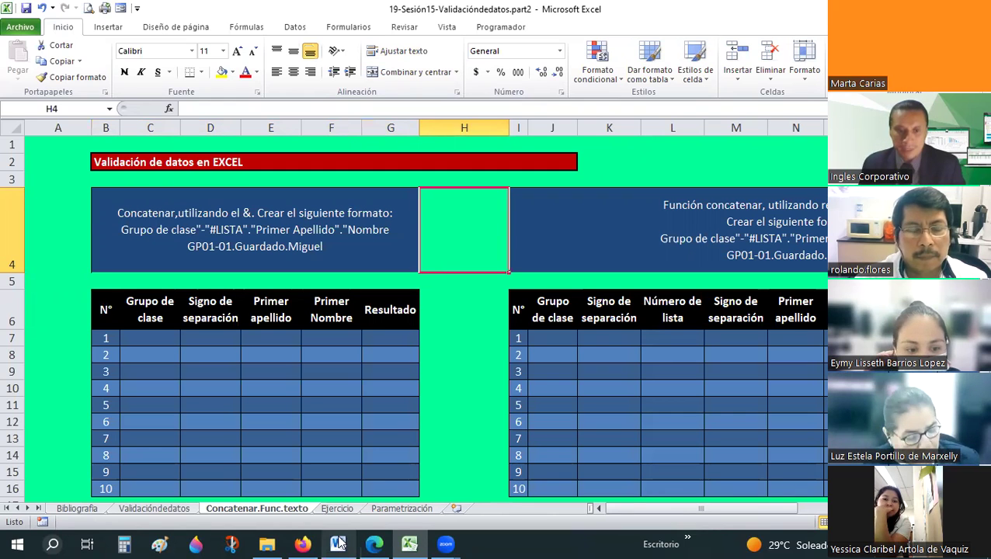
pyautogui.moveTo(304, 544)
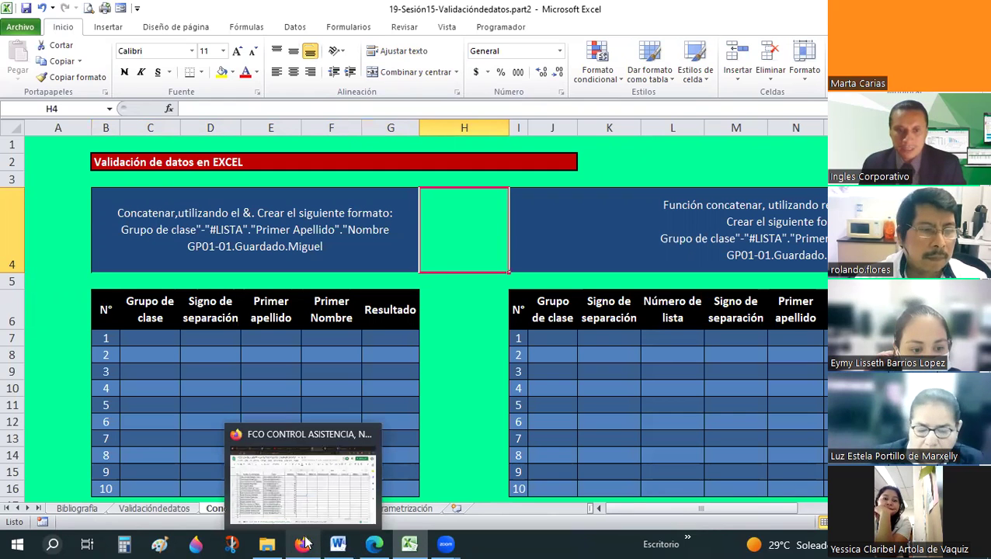
# - Bring Firefox forward and flip between the attendance form, FCO CONTROL and Zoom tabs
pyautogui.click(303, 478)
pyautogui.click(657, 11)
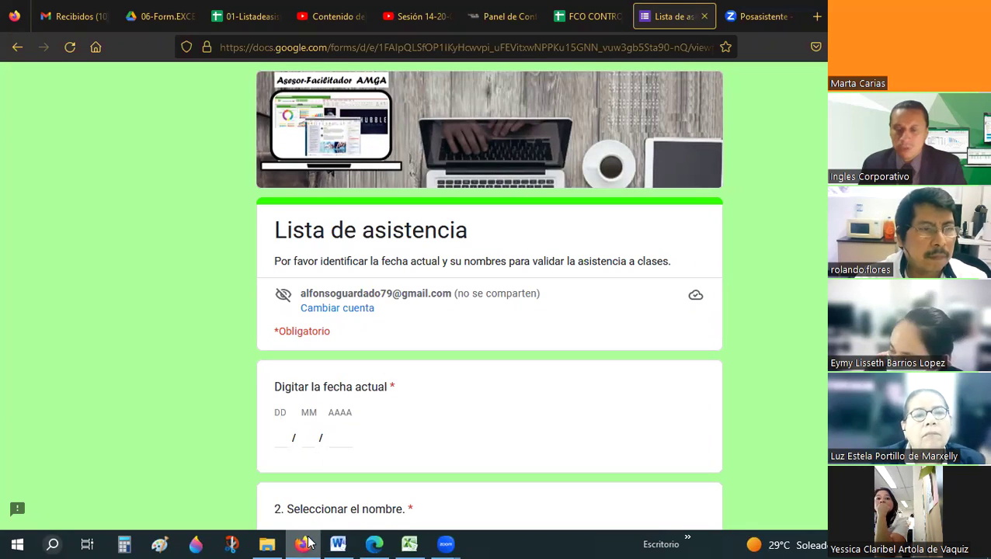
pyautogui.moveTo(377, 542)
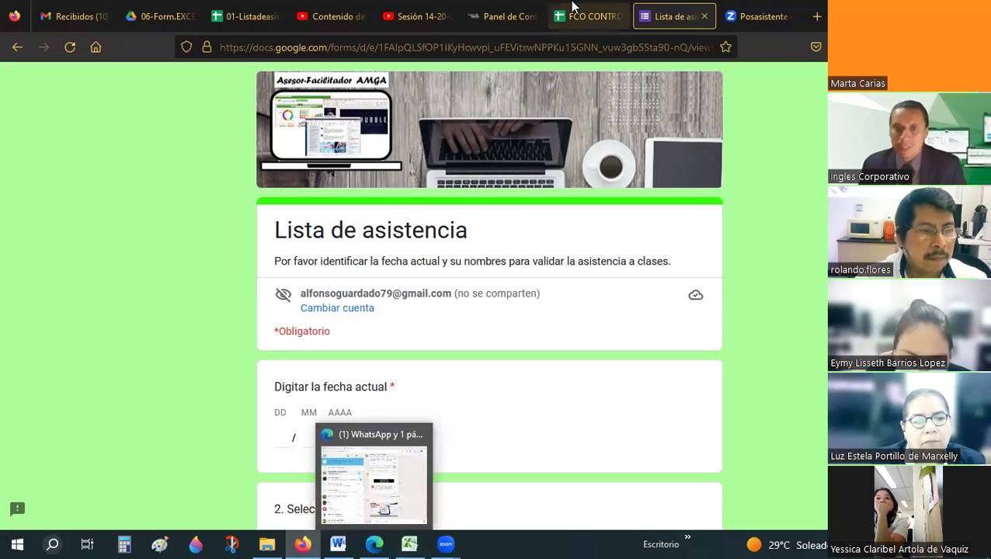
pyautogui.click(620, 8)
pyautogui.click(750, 9)
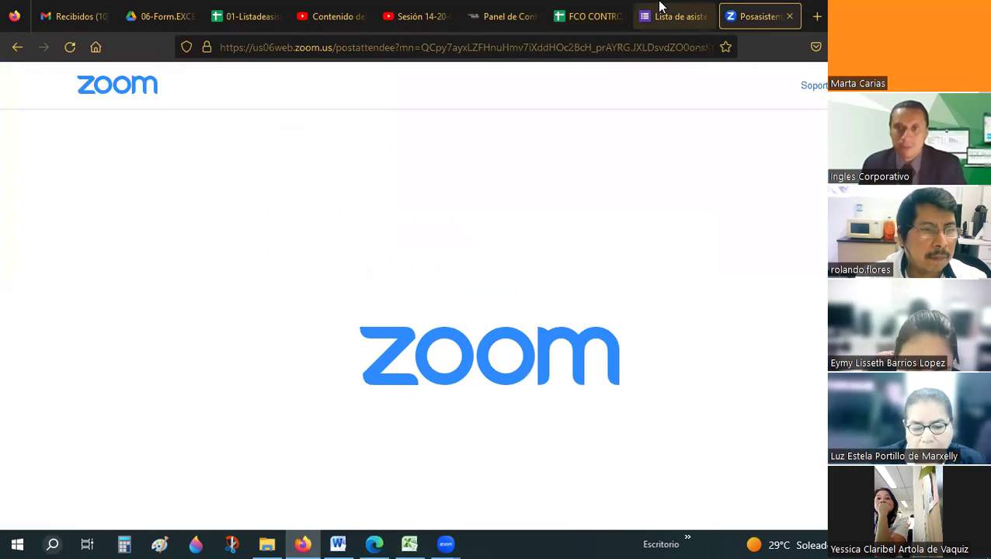
pyautogui.hotkey('ctrl', 'shift', 'Tab')
pyautogui.hotkey('ctrl', '3')
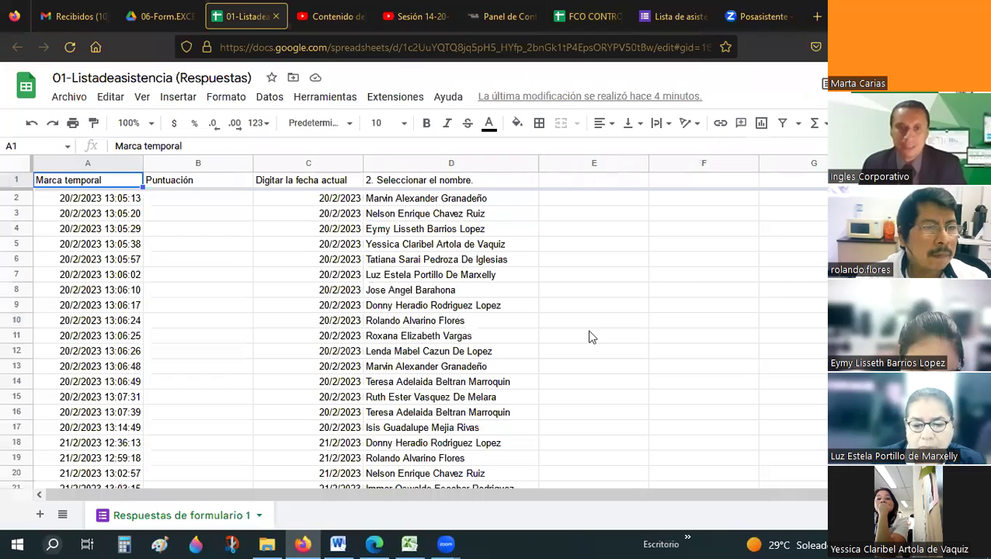
pyautogui.scroll(-10, 589, 337)
pyautogui.scroll(6, 394, 285)
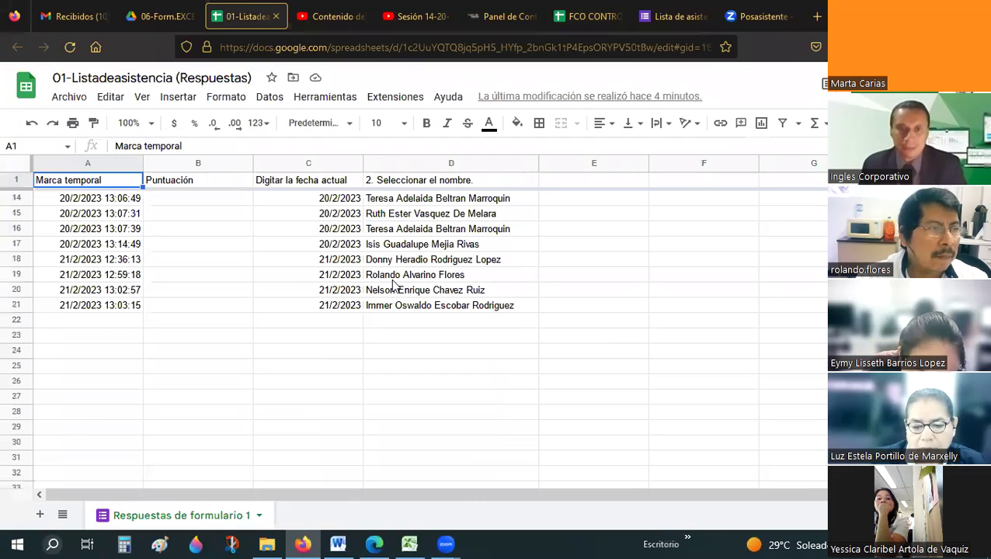
pyautogui.click(375, 263)
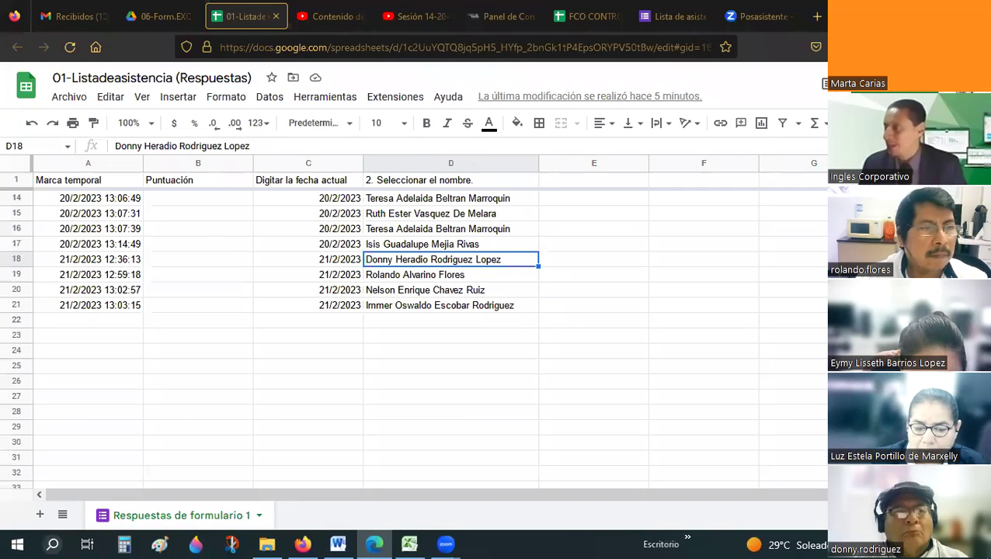
pyautogui.click(392, 370)
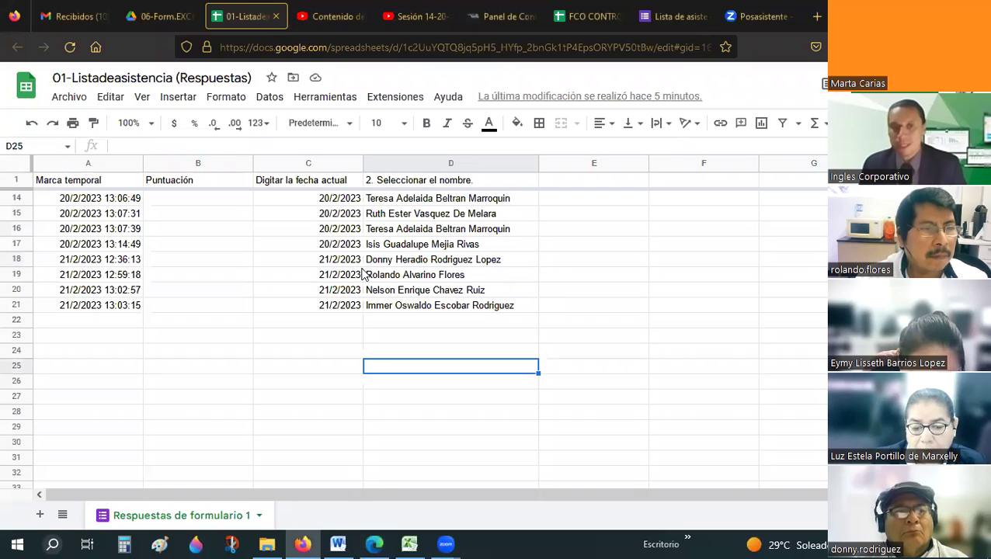
pyautogui.click(368, 262)
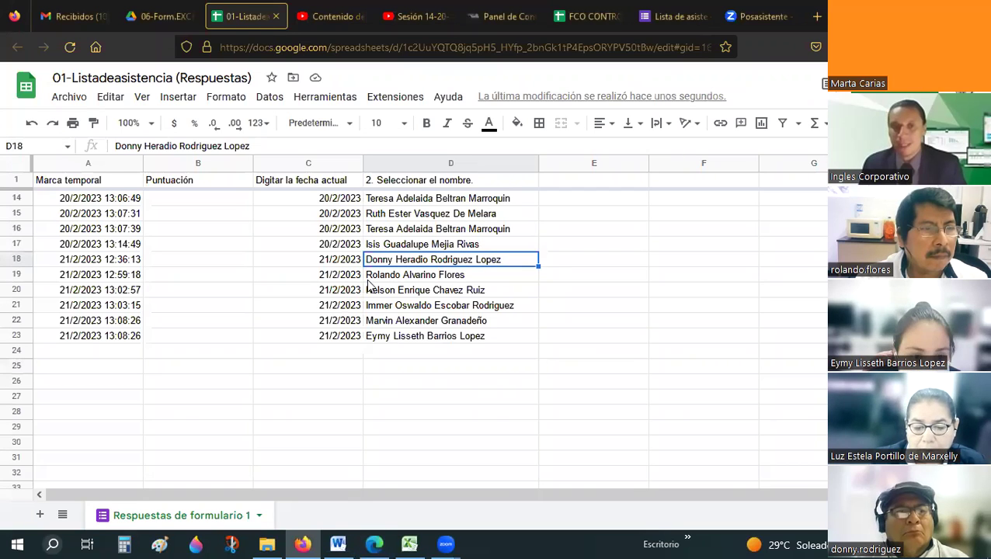
pyautogui.click(390, 342)
pyautogui.press('Up')
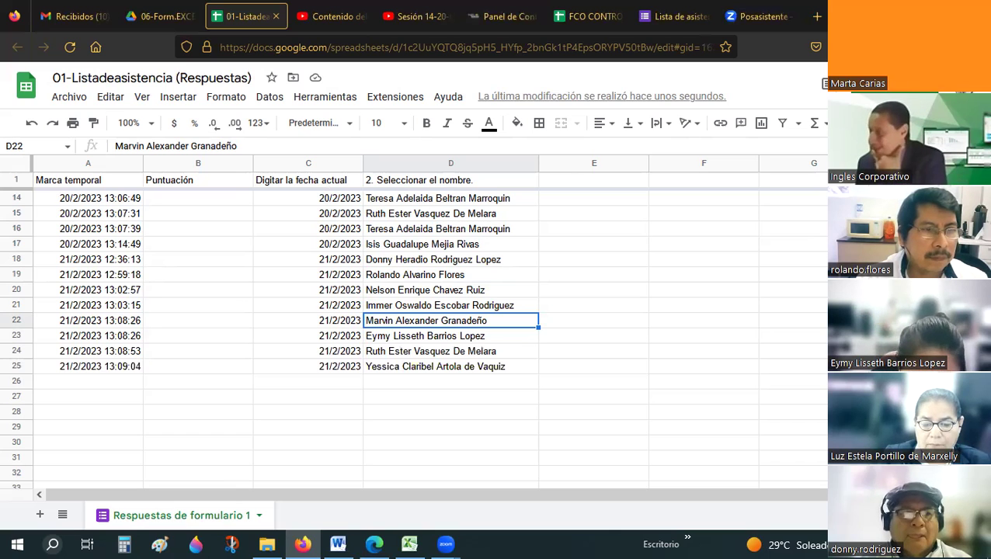
# - Inspect the column D attendance responses in rows 18 through 23
pyautogui.click(495, 396)
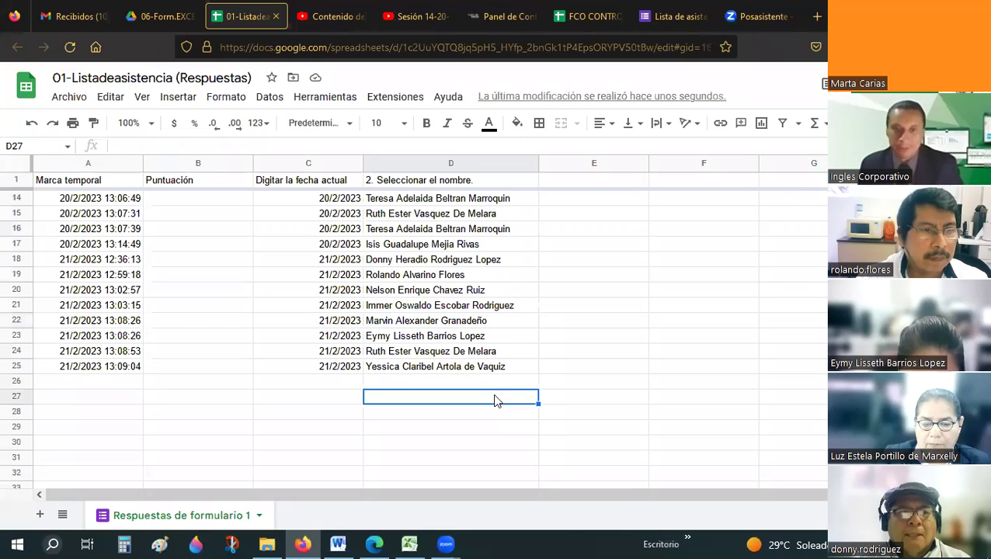
pyautogui.click(394, 276)
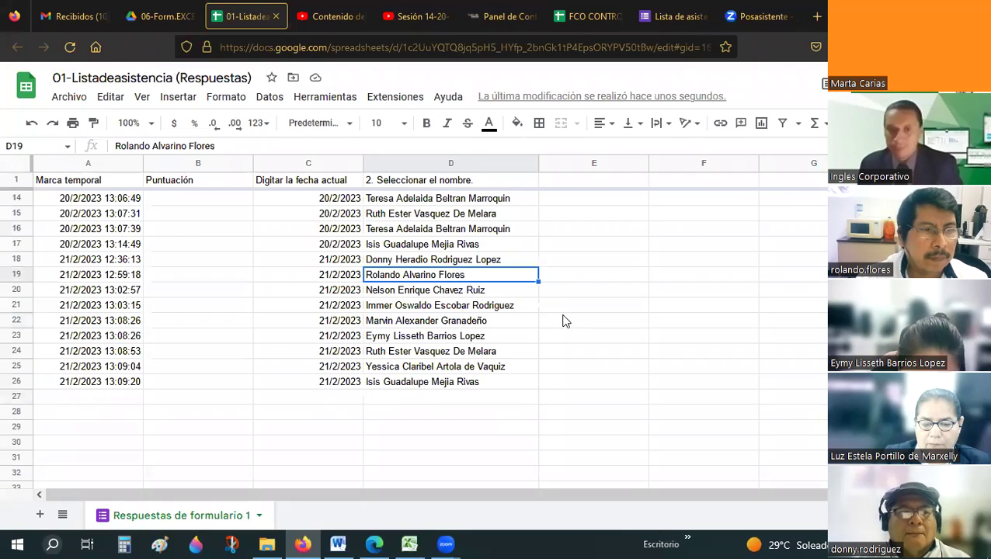
pyautogui.click(375, 544)
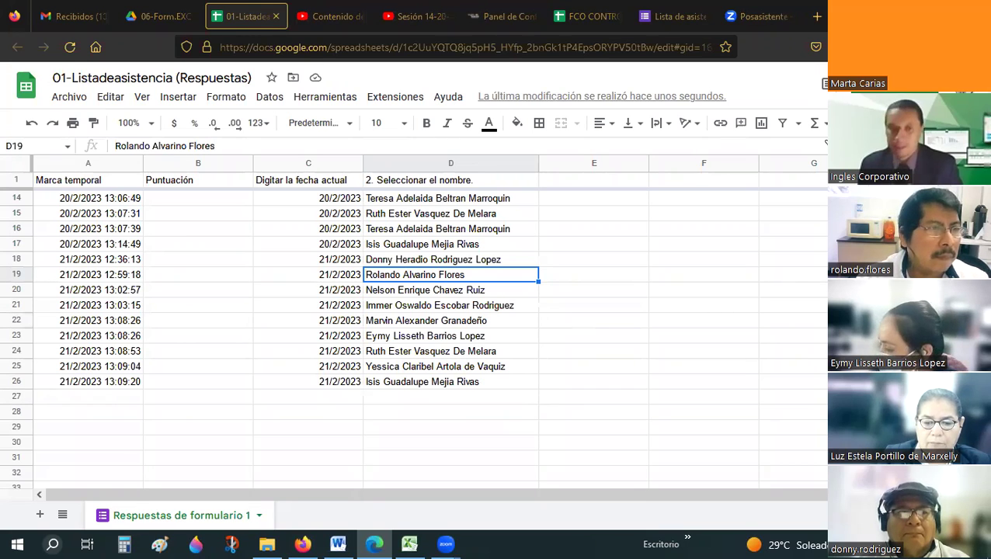
pyautogui.press('Up')
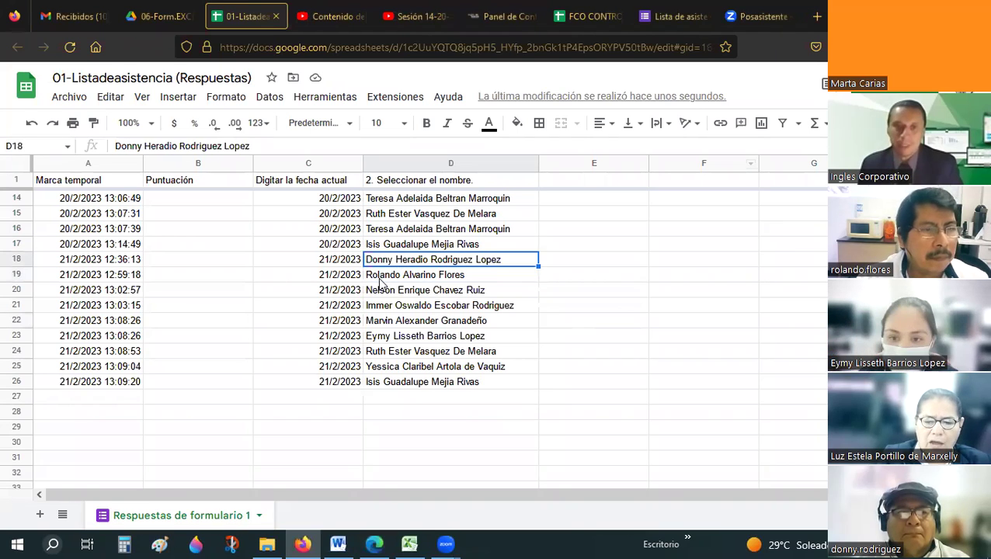
pyautogui.click(372, 292)
pyautogui.click(381, 339)
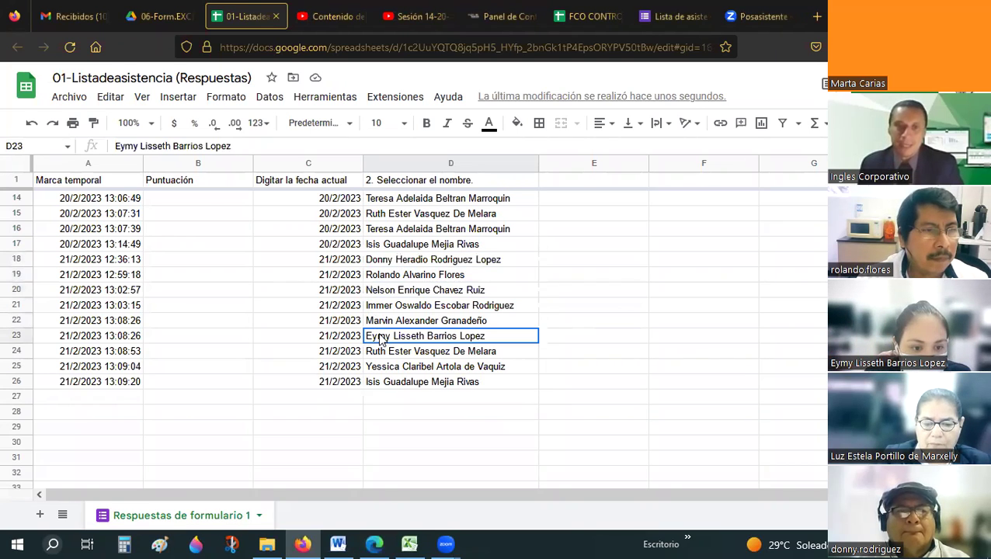
# - Check the newest responses in rows 24 and 26, then return to Excel's cell H6
pyautogui.press('Down')
pyautogui.click(377, 386)
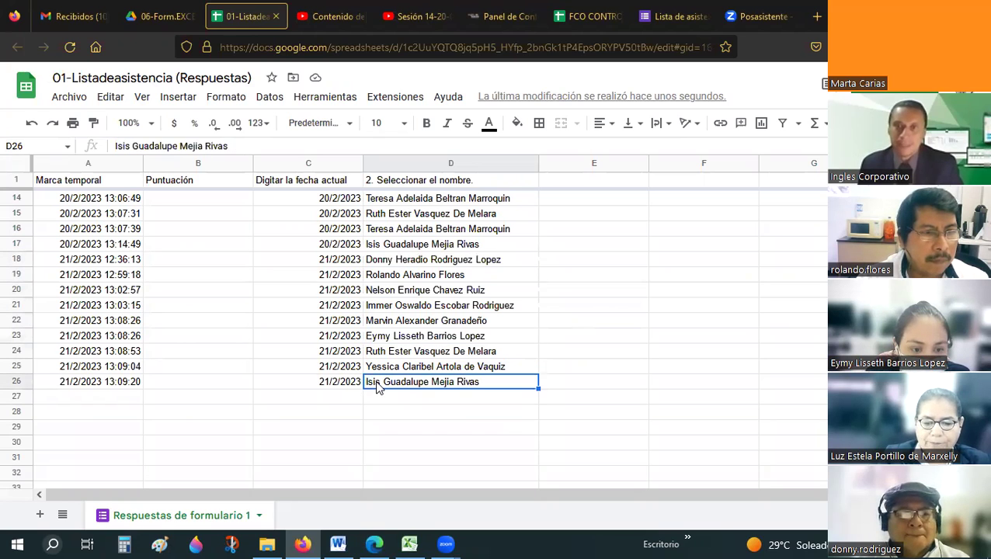
pyautogui.click(380, 265)
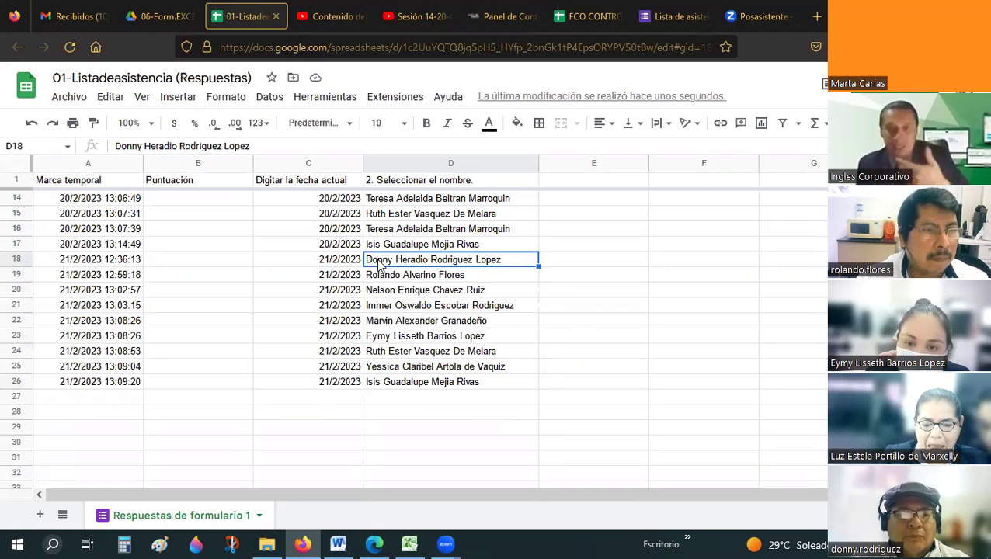
pyautogui.click(412, 544)
pyautogui.click(423, 297)
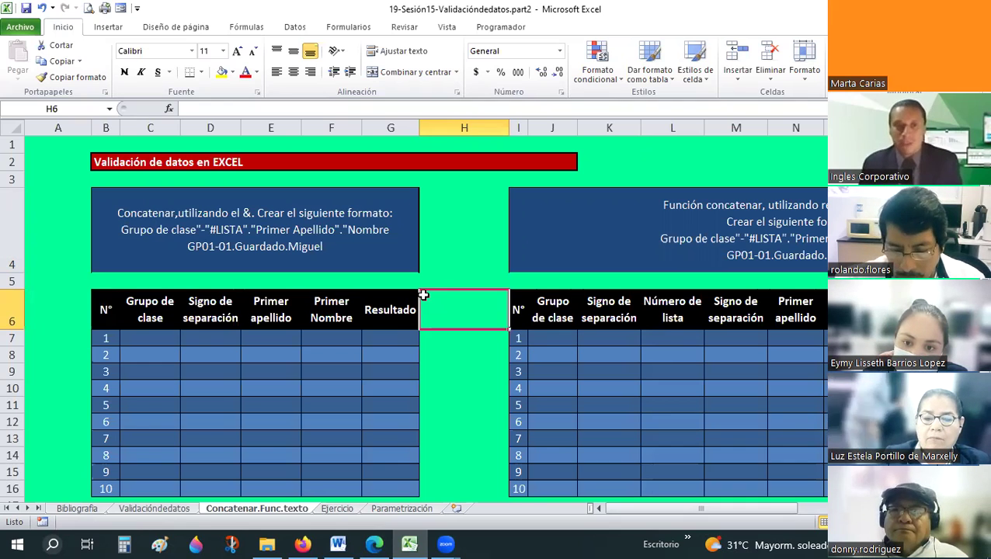
pyautogui.scroll(1, 423, 295)
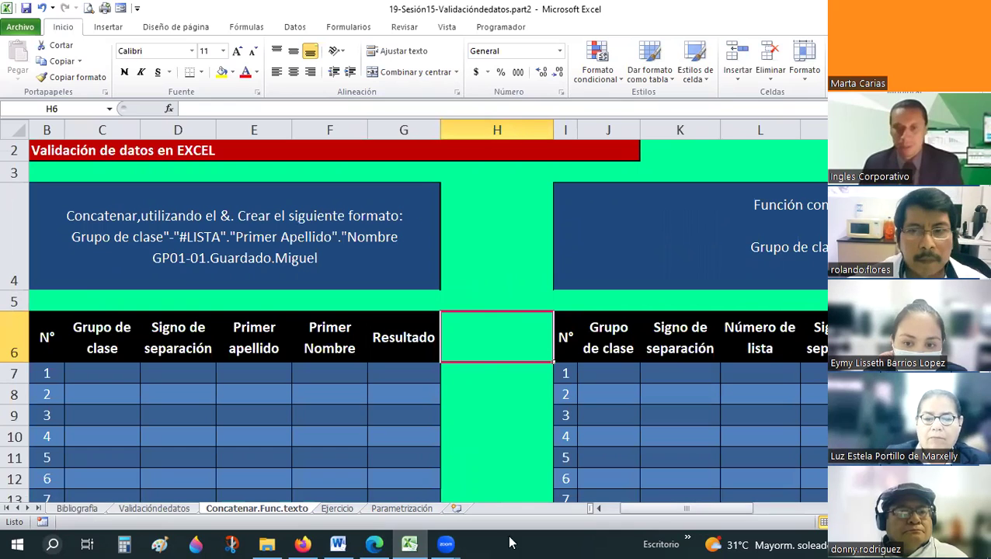
pyautogui.click(599, 509)
pyautogui.click(600, 509)
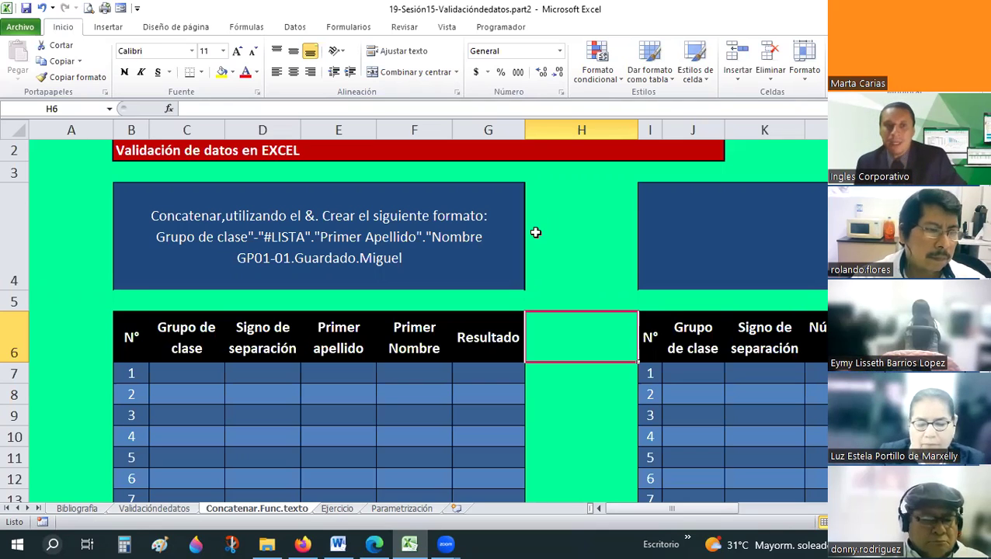
pyautogui.click(193, 247)
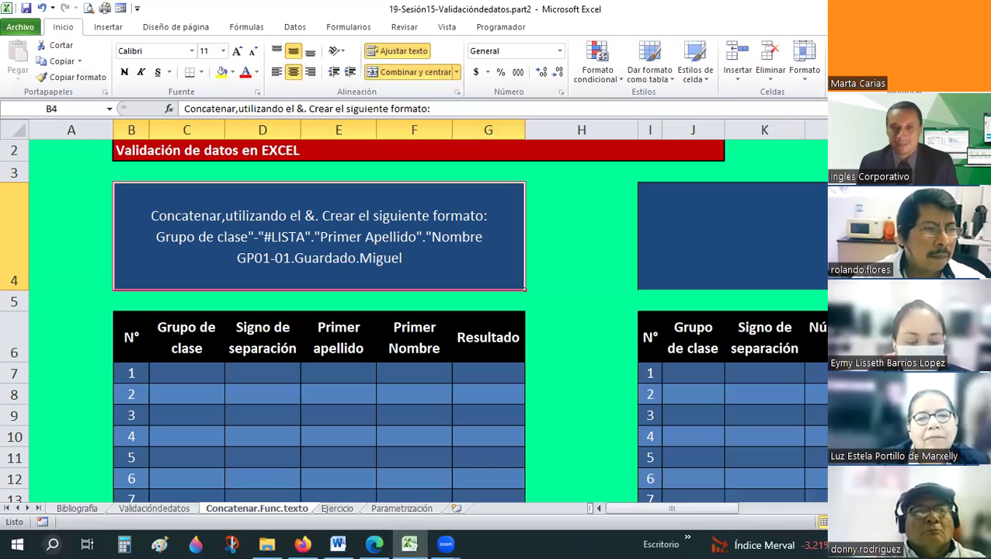
pyautogui.click(553, 258)
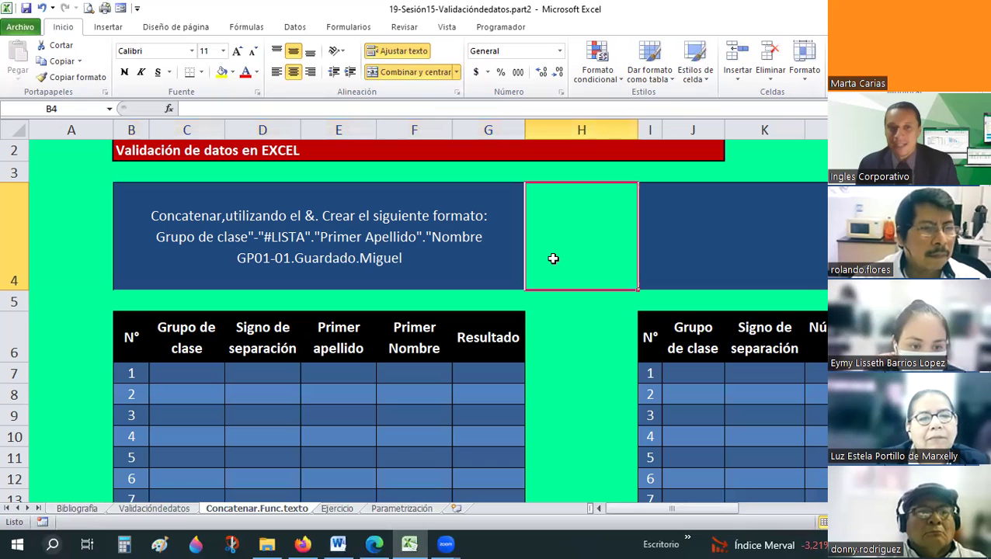
pyautogui.keyDown('ctrl'); pyautogui.scroll(1, 553, 259); pyautogui.keyUp('ctrl')
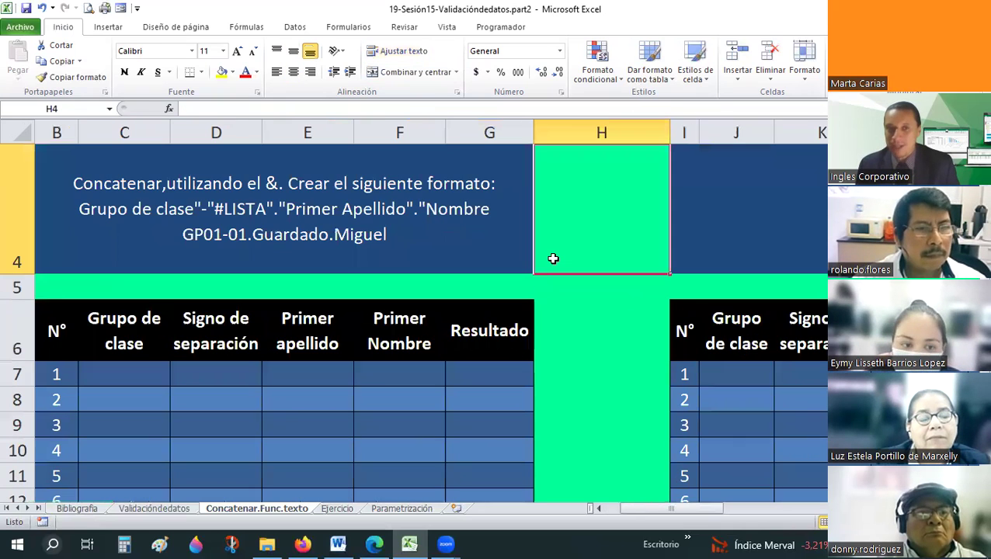
pyautogui.click(599, 508)
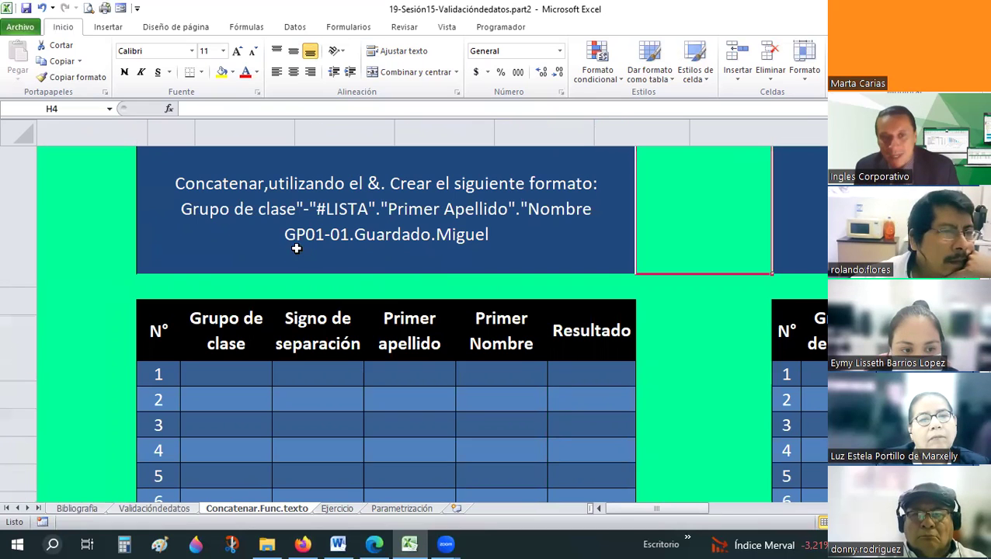
pyautogui.click(607, 508)
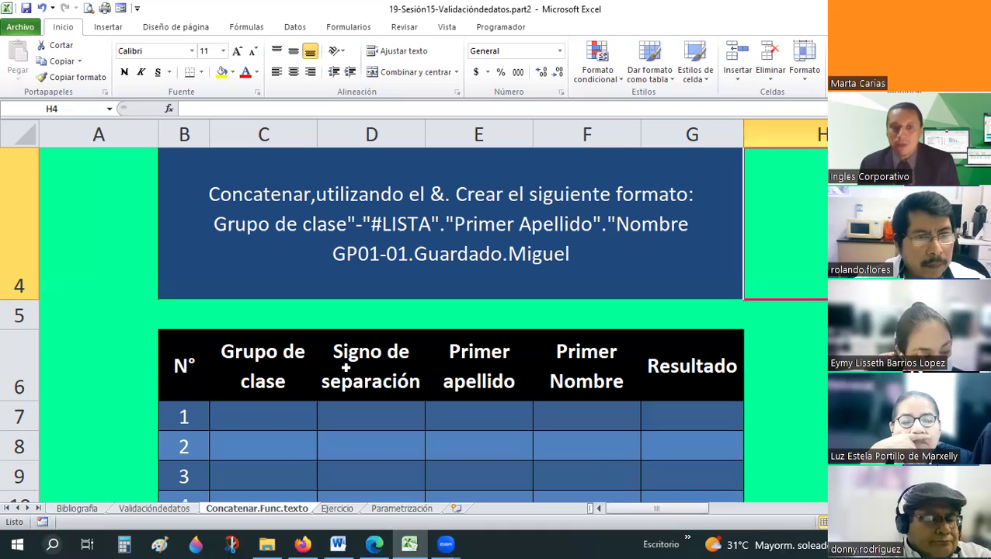
pyautogui.click(307, 416)
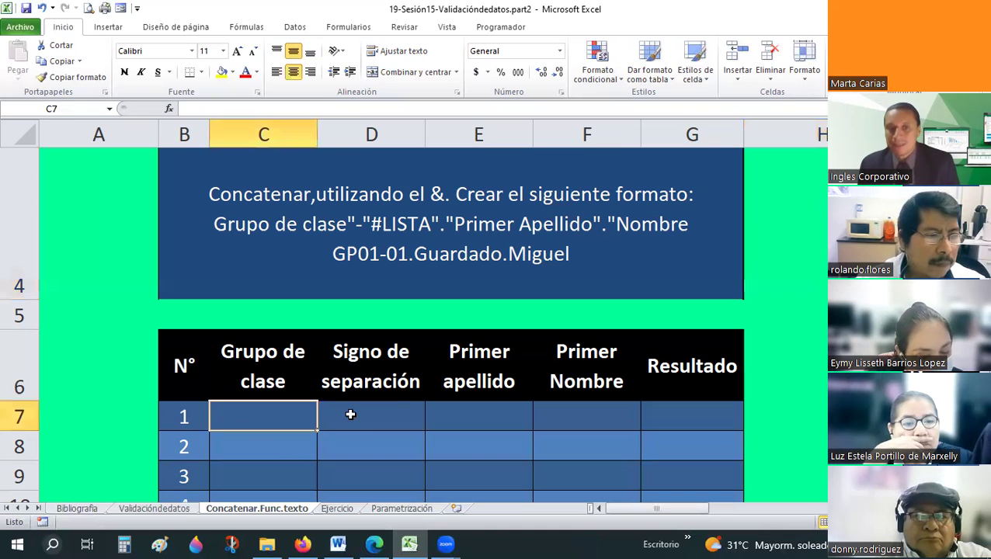
pyautogui.press('Right')
pyautogui.click(264, 394)
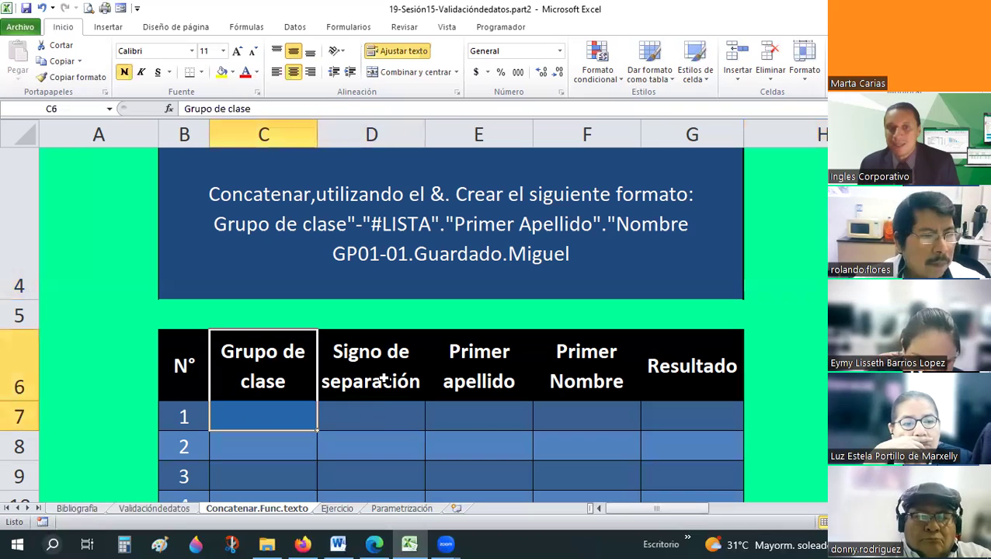
pyautogui.moveTo(380, 397); pyautogui.dragTo(382, 426)
pyautogui.moveTo(494, 372); pyautogui.dragTo(489, 412)
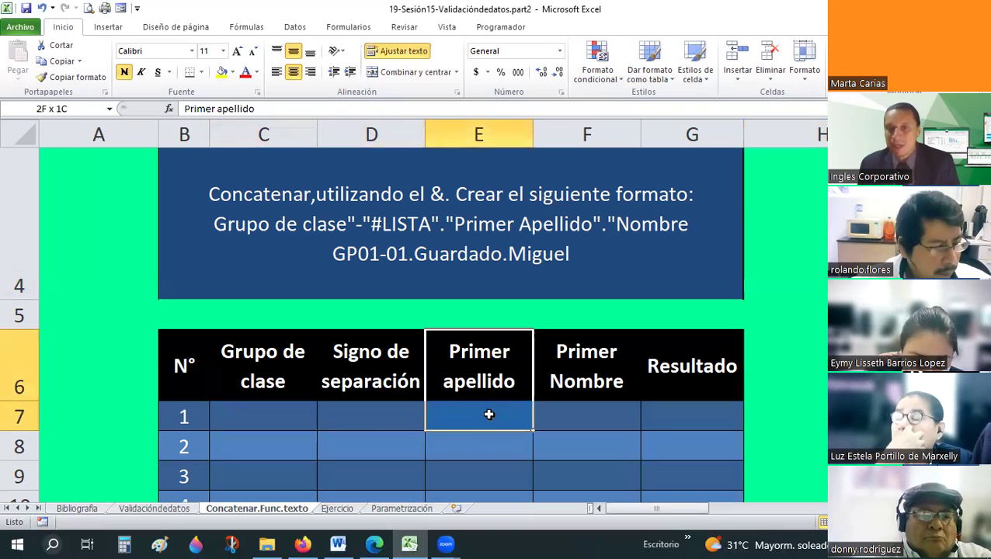
pyautogui.moveTo(556, 367); pyautogui.dragTo(554, 402)
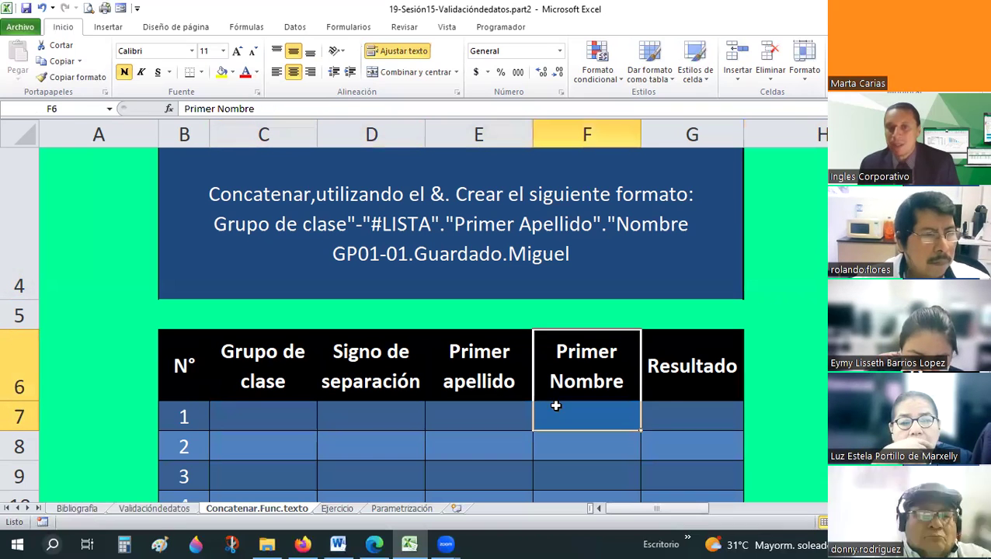
pyautogui.click(665, 410)
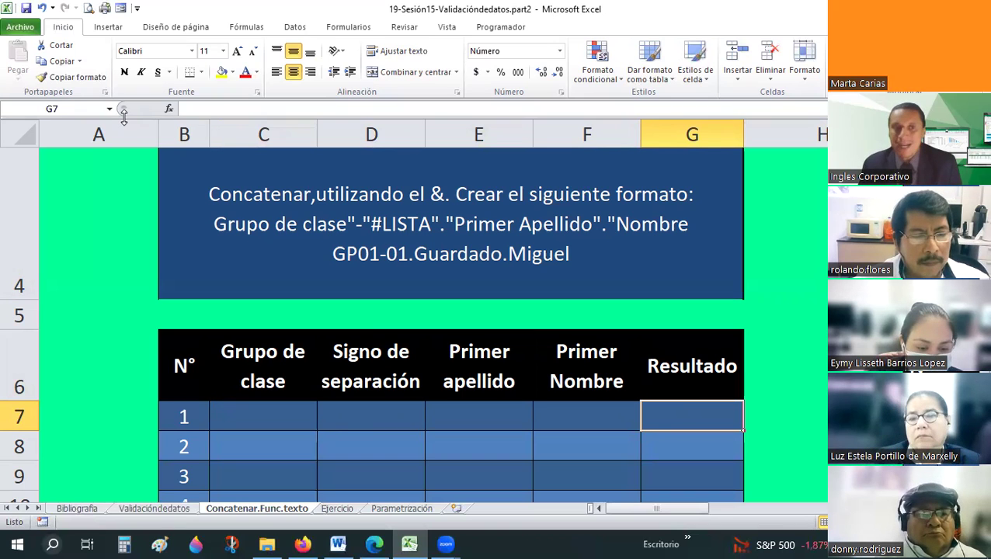
# - Expand the formula bar, inspect G7 and F7, then shrink the bar partway back
pyautogui.moveTo(122, 139); pyautogui.dragTo(118, 206)
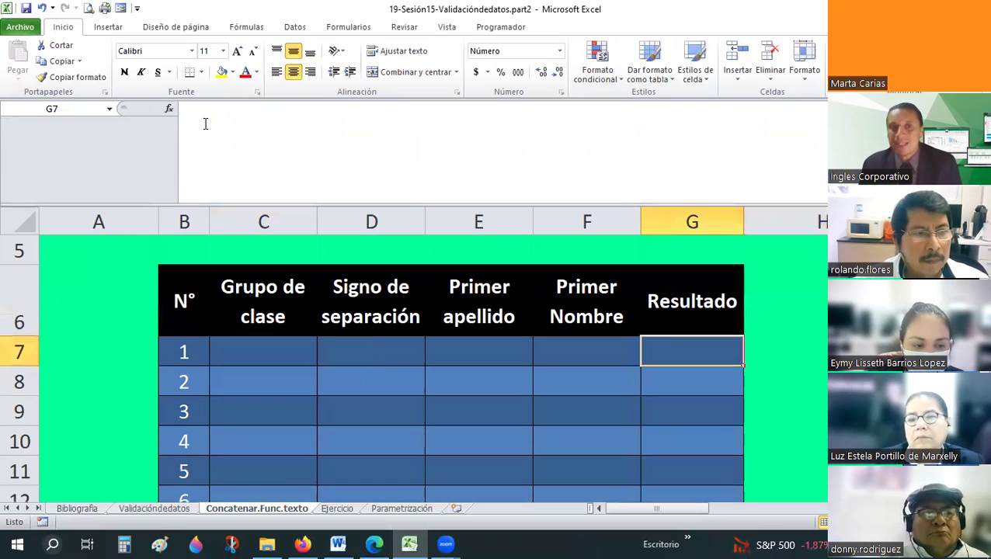
pyautogui.click(227, 119)
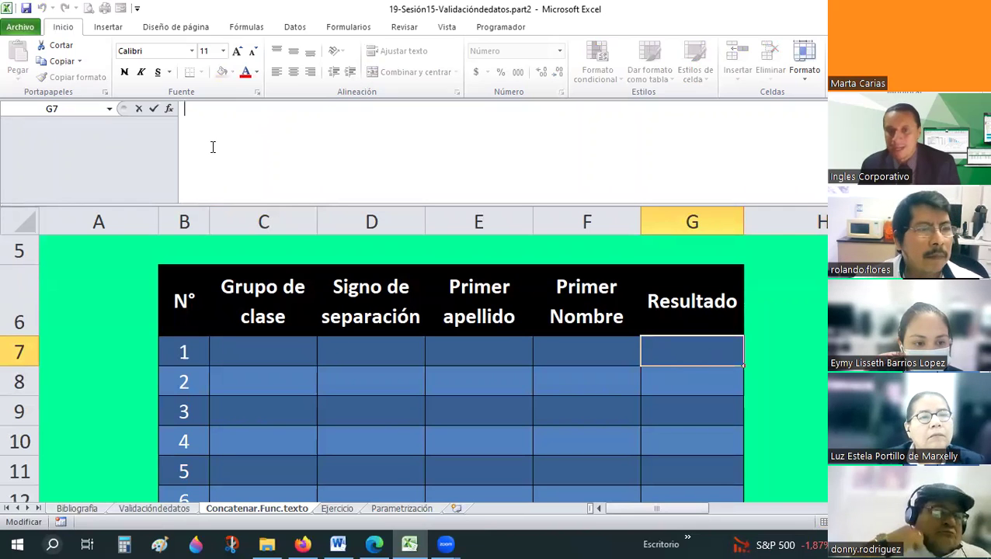
pyautogui.click(611, 351)
pyautogui.scroll(1, 583, 351)
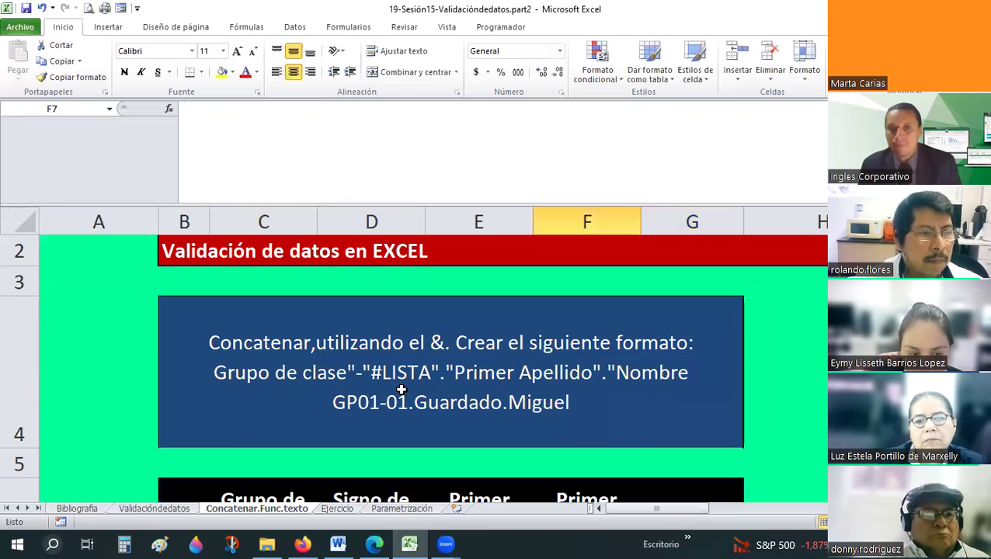
pyautogui.click(299, 199)
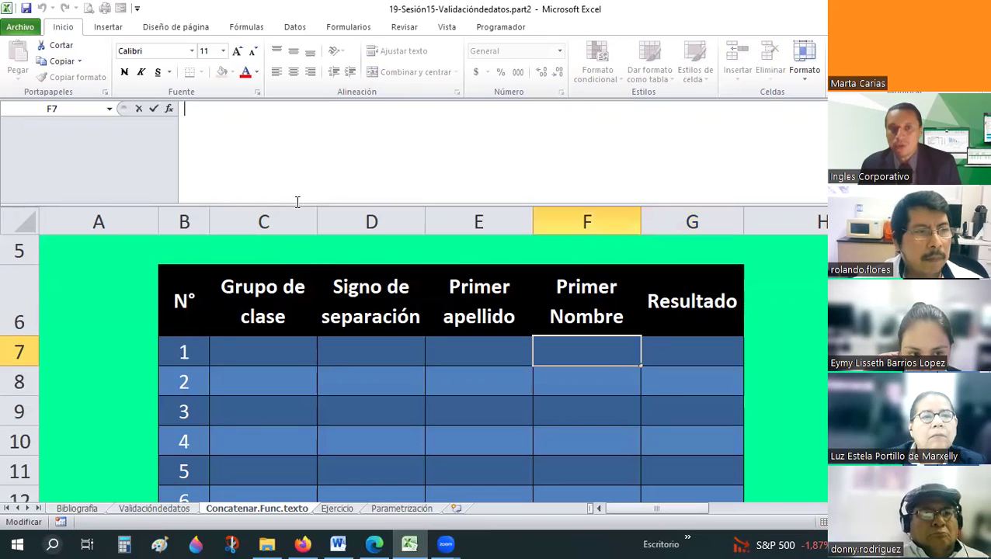
pyautogui.moveTo(296, 204); pyautogui.dragTo(296, 161)
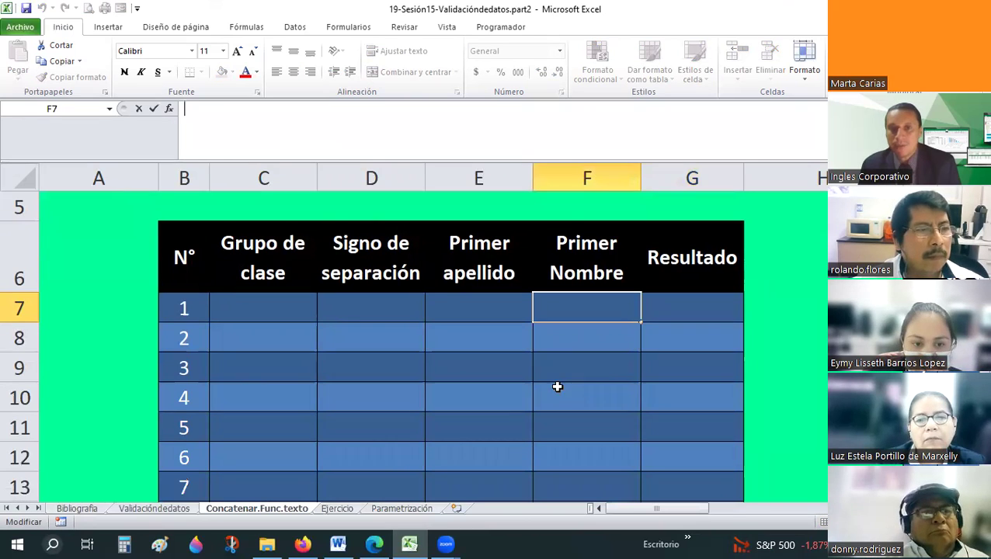
# - Leave F7 unchanged and hide row 6, the table's header row
pyautogui.press('Return')
pyautogui.press('Return')
pyautogui.press('Return')
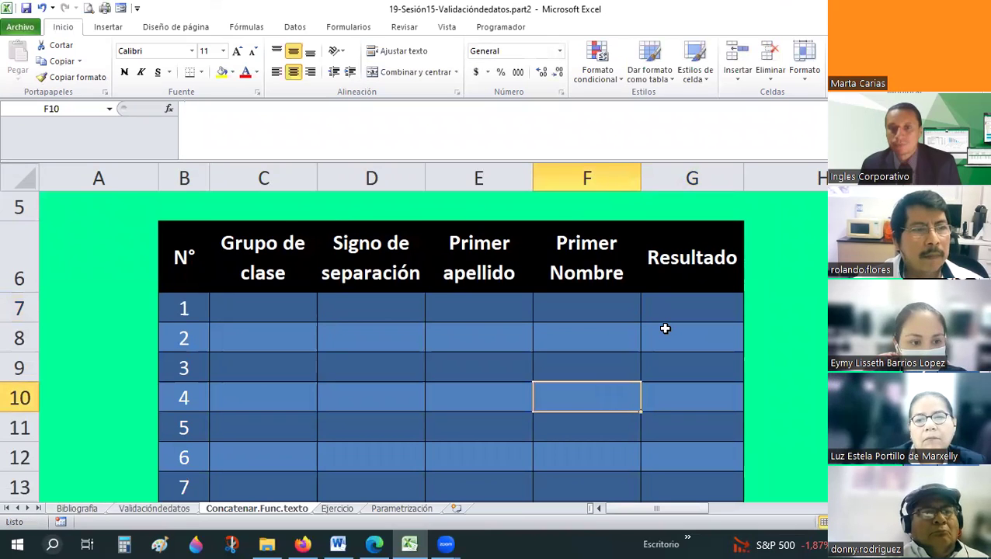
pyautogui.scroll(1, 120, 392)
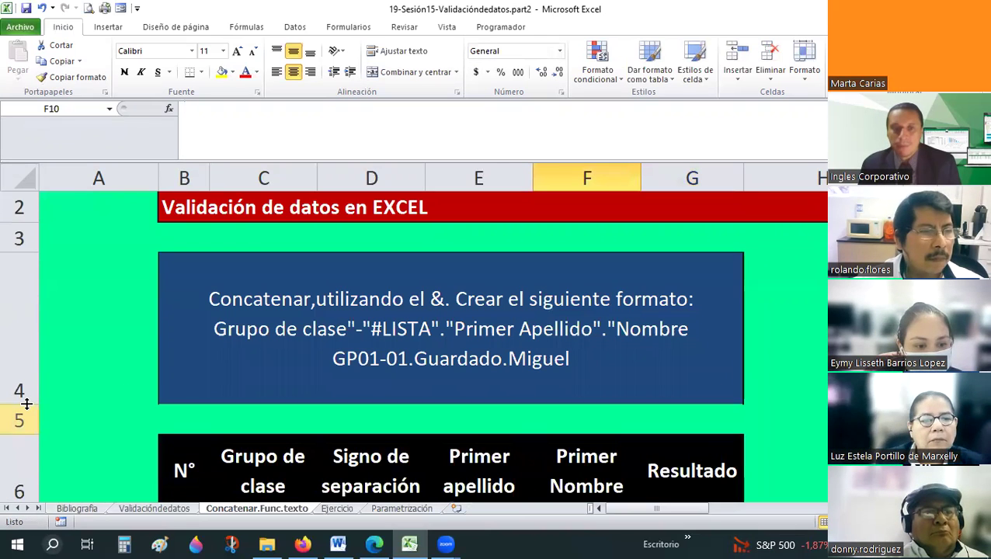
pyautogui.scroll(-1, 47, 284)
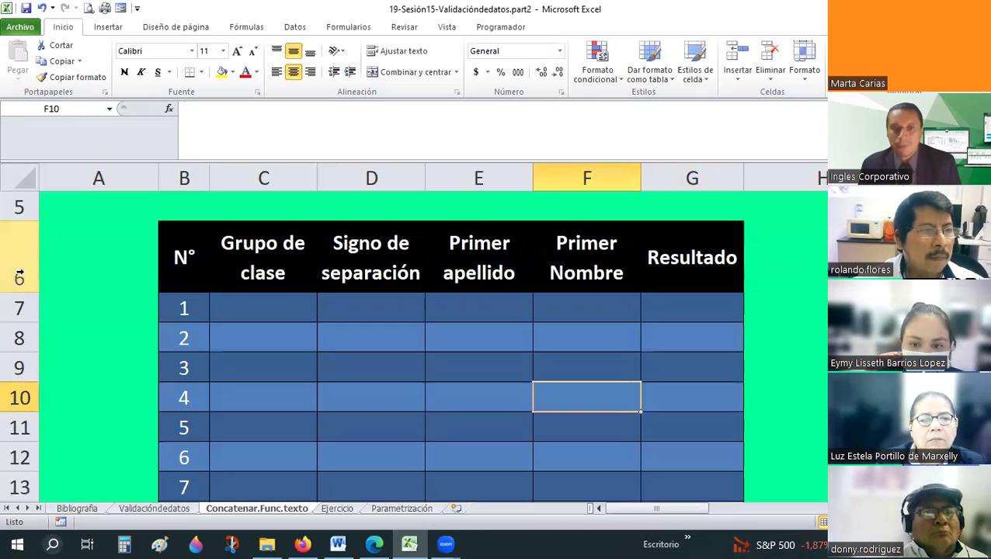
pyautogui.rightClick(28, 272)
pyautogui.click(64, 449)
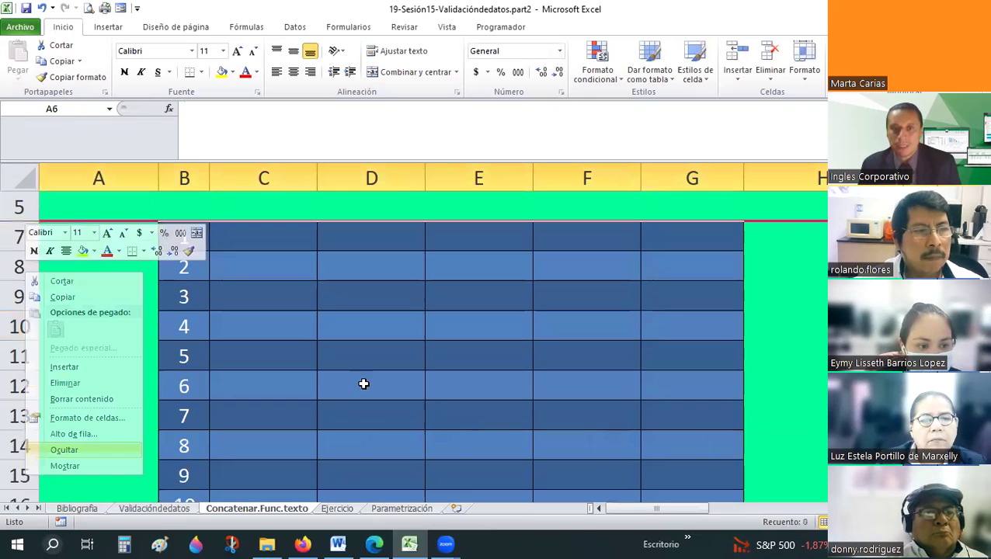
pyautogui.scroll(2, 364, 384)
pyautogui.click(708, 482)
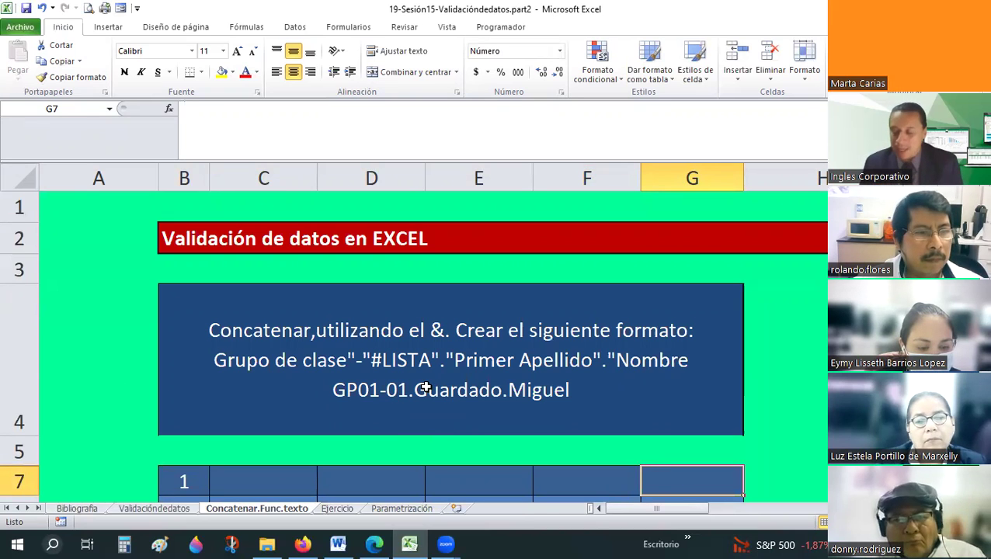
# - Enter the formula ="GP01"&"-" in G7 so it shows GP01-
pyautogui.write('=')
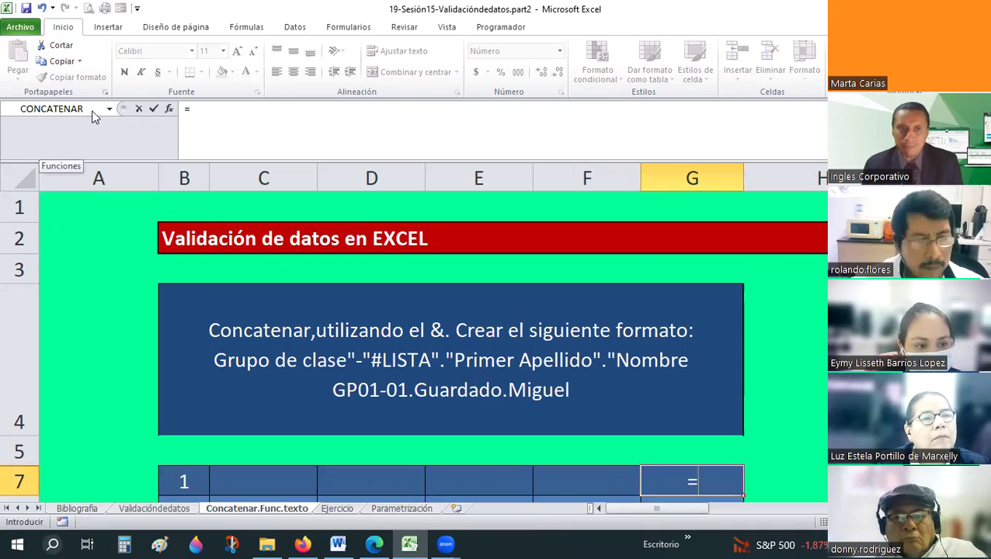
pyautogui.click(231, 127)
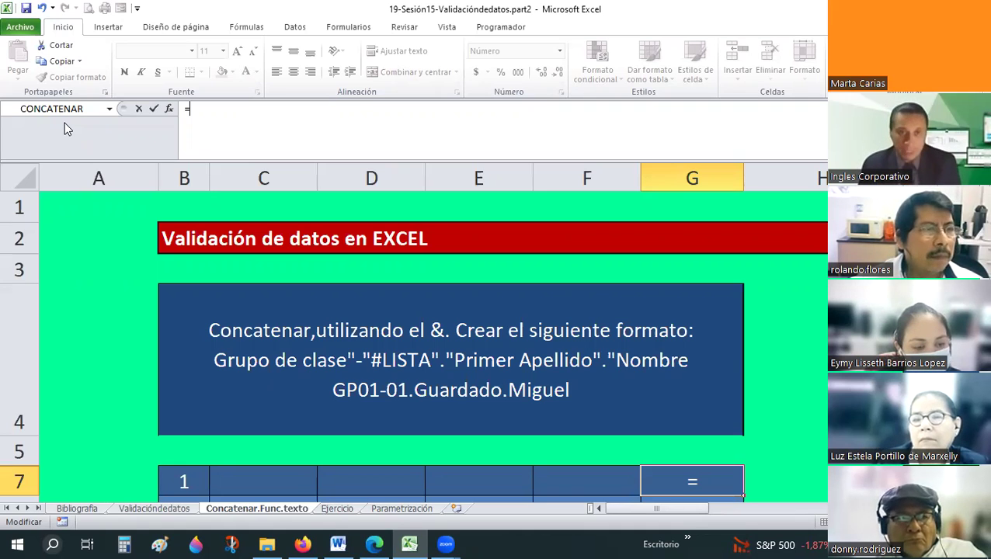
pyautogui.write('GP')
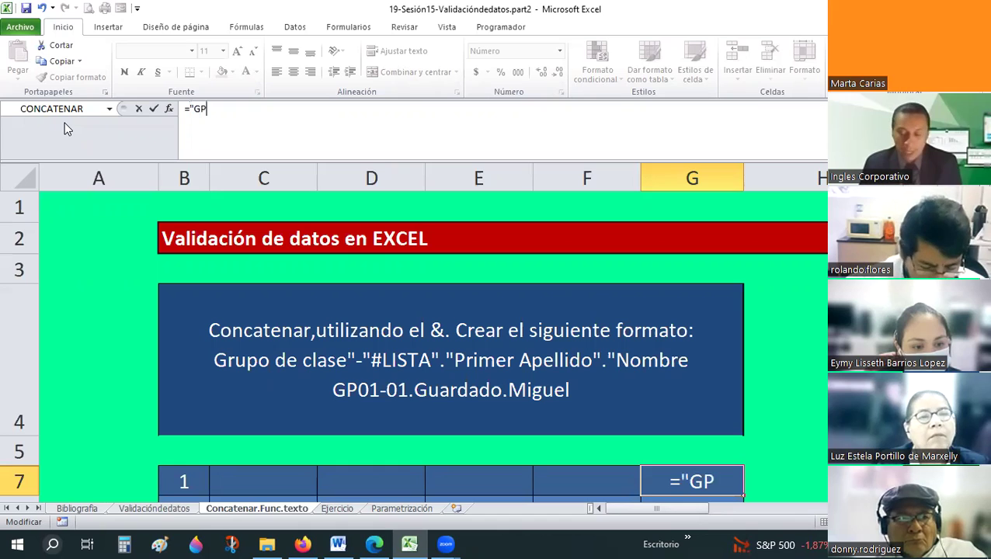
pyautogui.write('01')
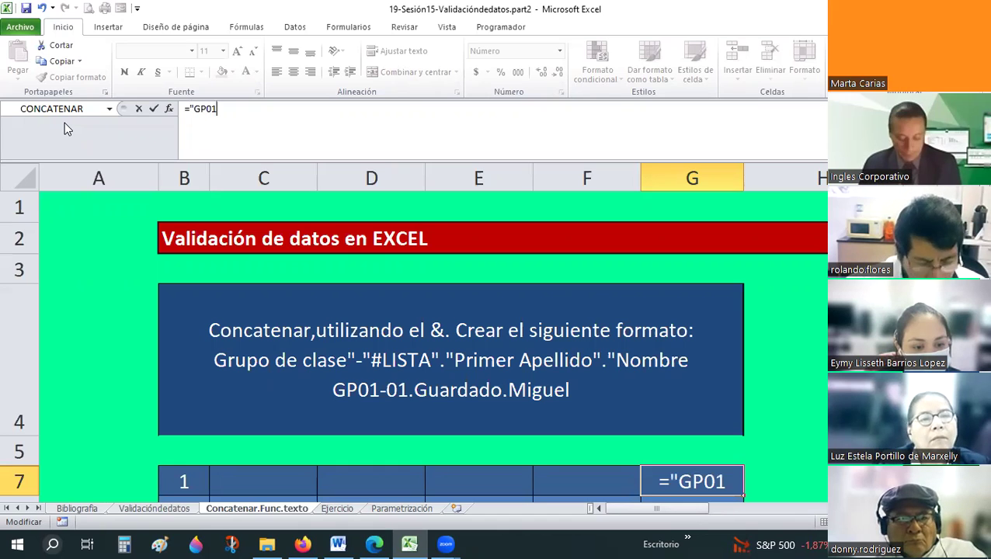
pyautogui.write('"')
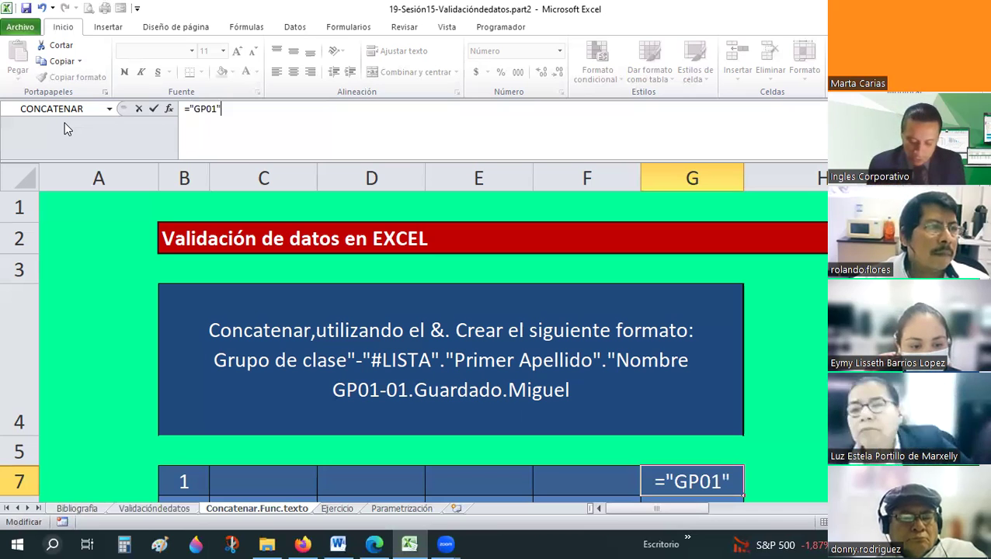
pyautogui.write('&')
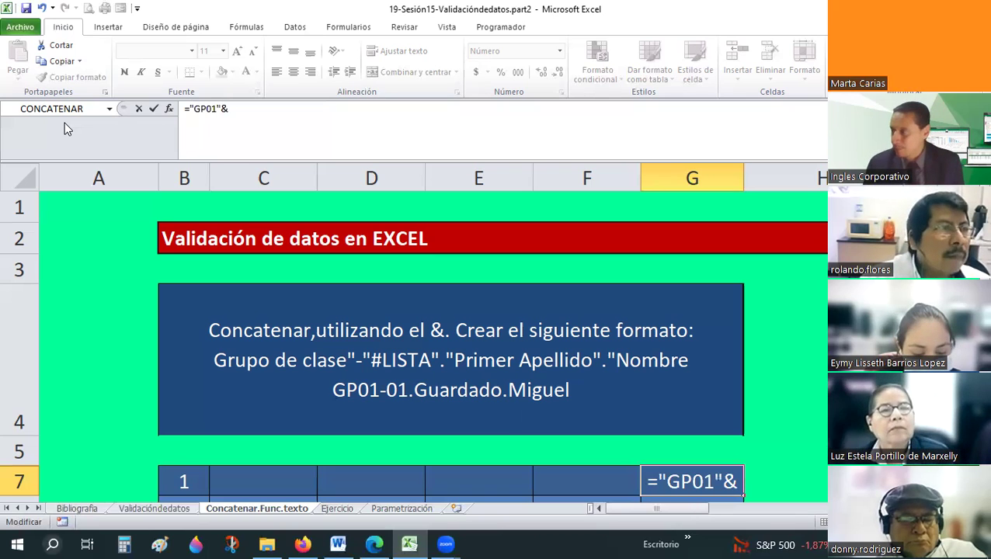
pyautogui.write('"')
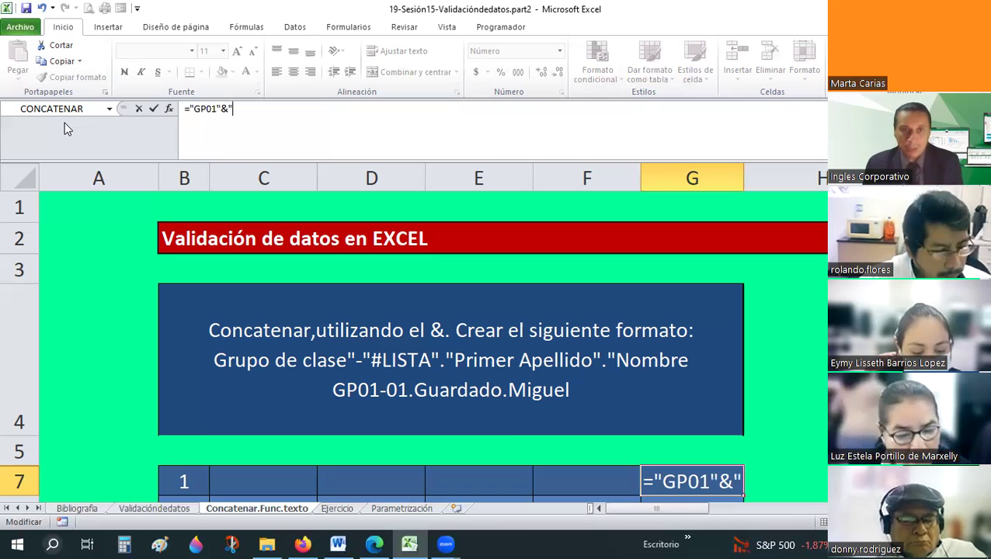
pyautogui.write('-"')
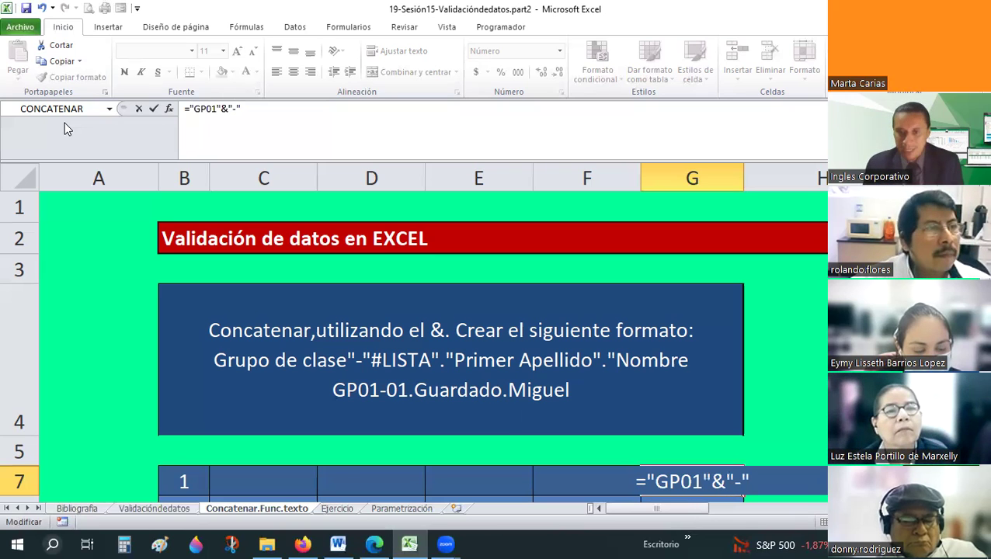
pyautogui.press('Return')
pyautogui.press('Up')
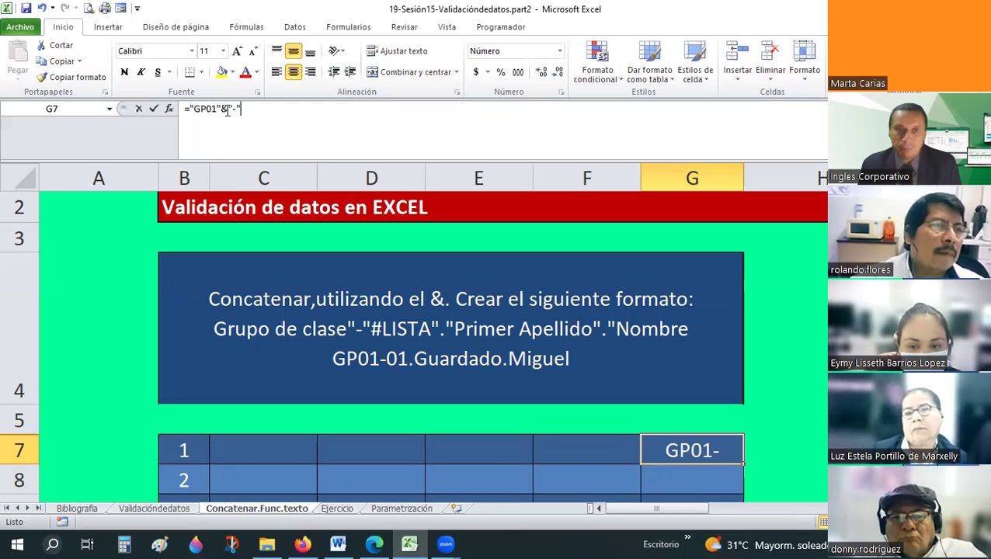
pyautogui.click(275, 152)
pyautogui.press('BackSpace')
pyautogui.press('BackSpace')
pyautogui.press('BackSpace')
pyautogui.write('-')
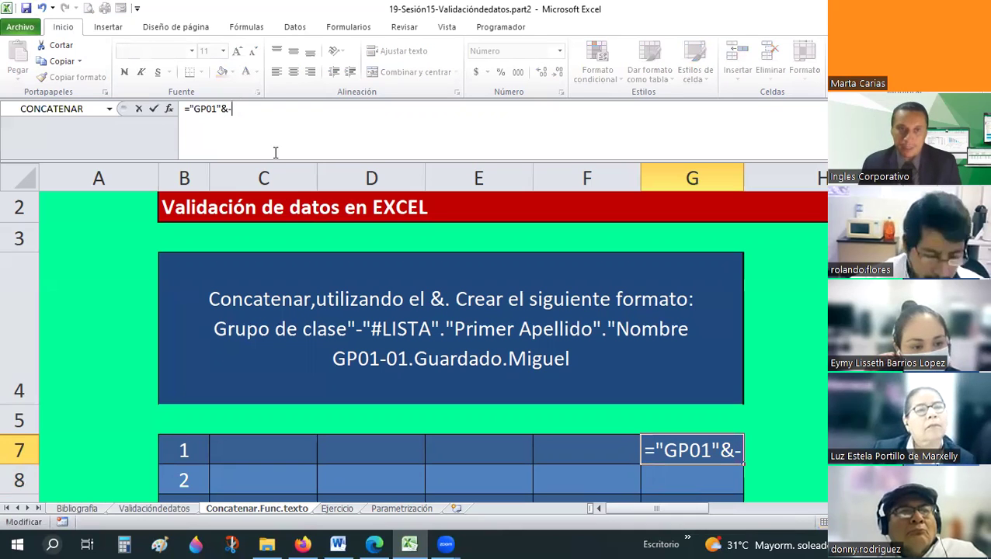
pyautogui.press('Return')
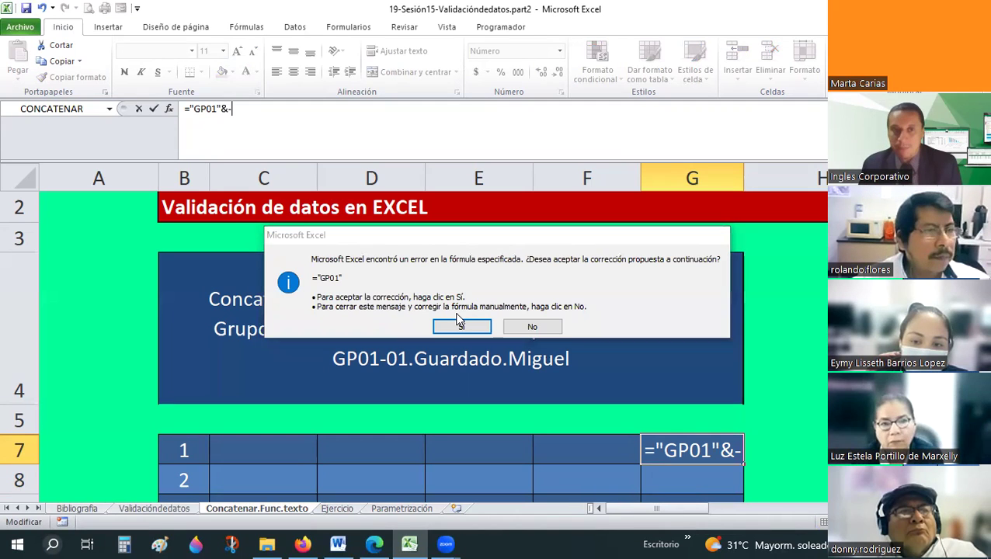
pyautogui.click(460, 323)
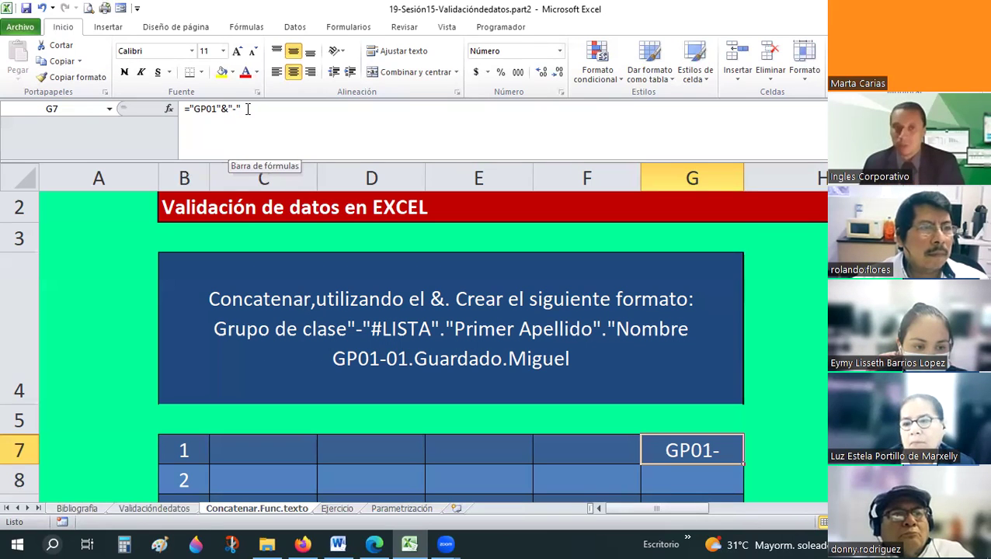
# - Append &"01"&"."& plus the surname, a dot and the first name to G7's formula
pyautogui.click(248, 108)
pyautogui.click(248, 108)
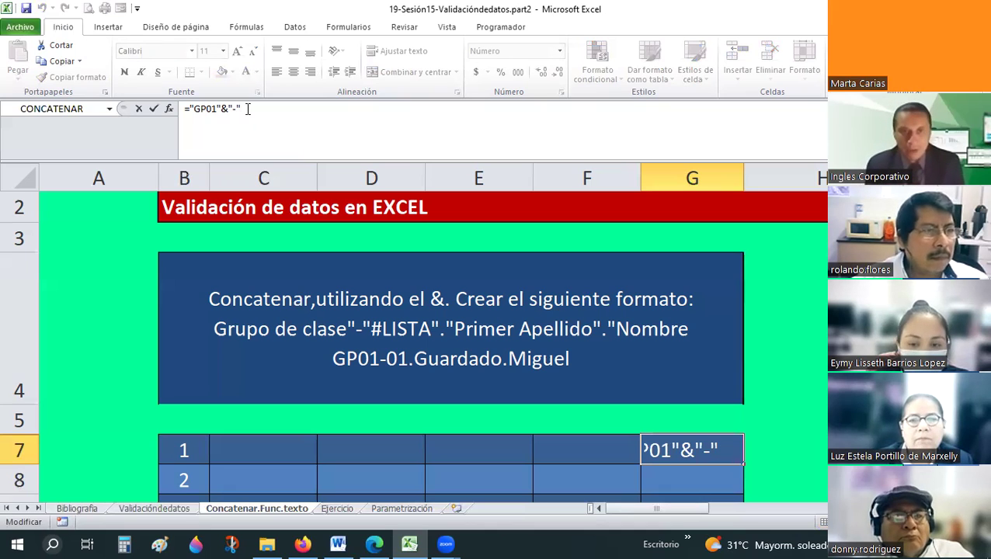
pyautogui.write('&')
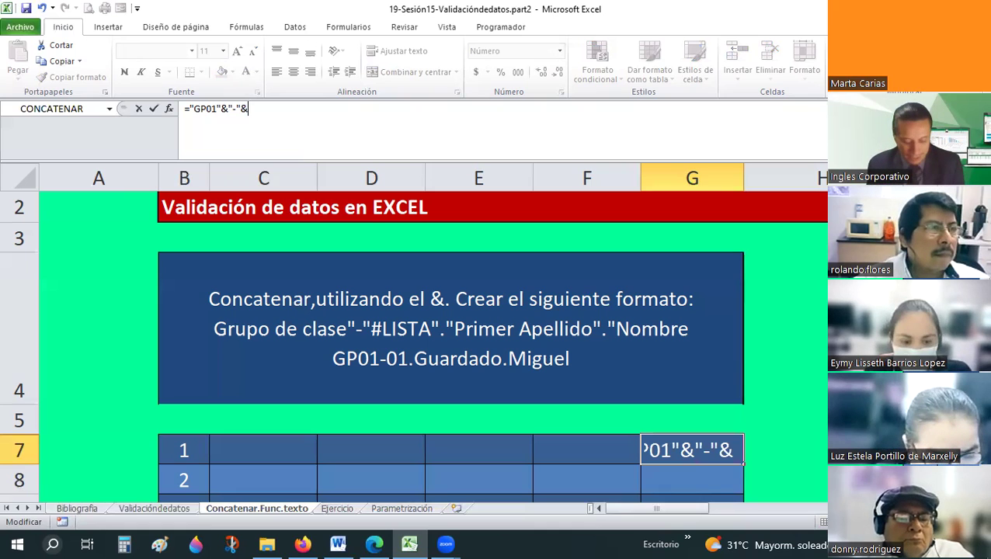
pyautogui.write('"')
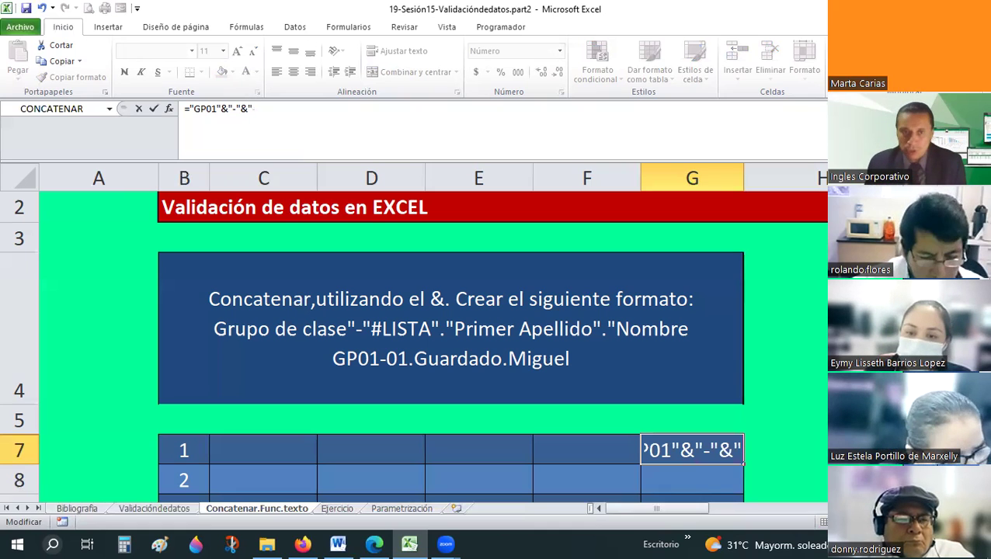
pyautogui.write('01"')
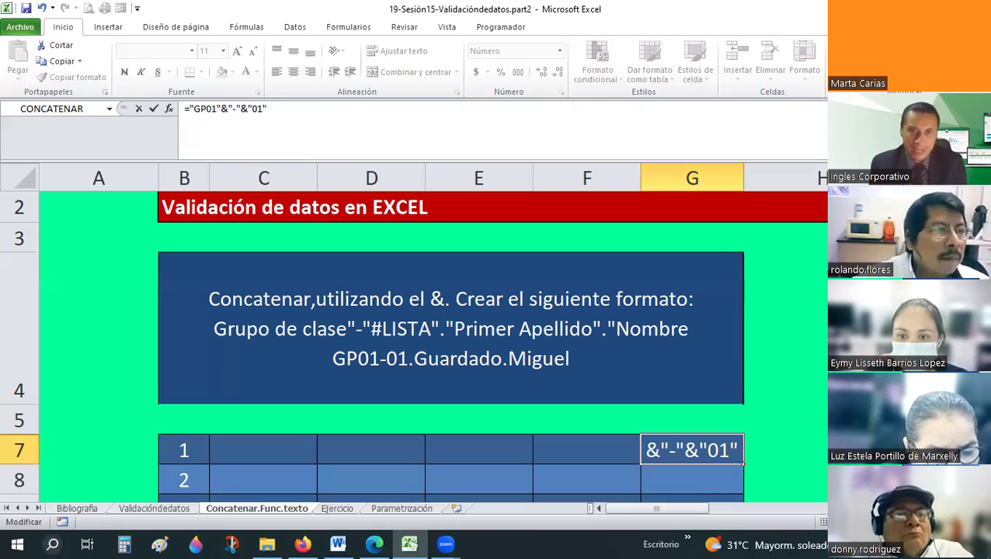
pyautogui.write('&"')
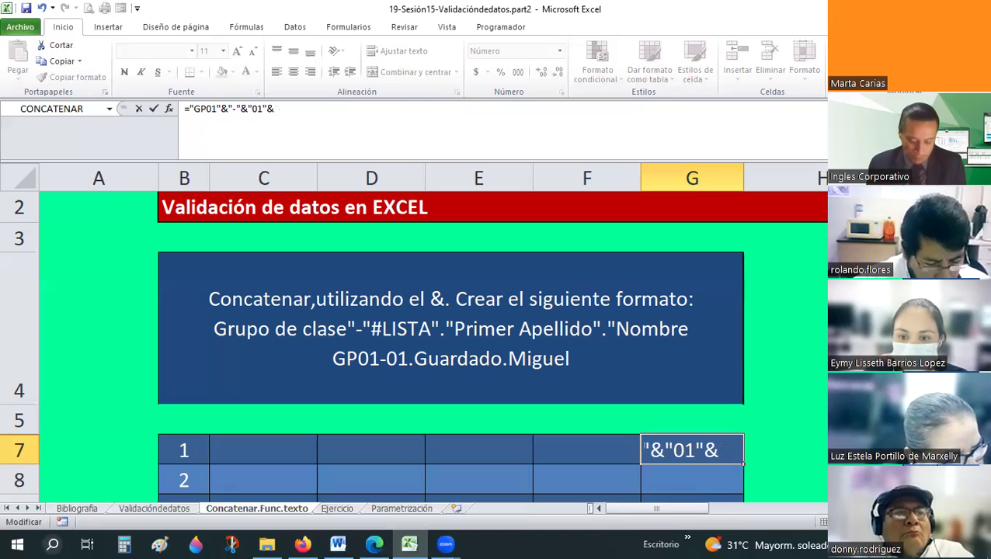
pyautogui.write('."')
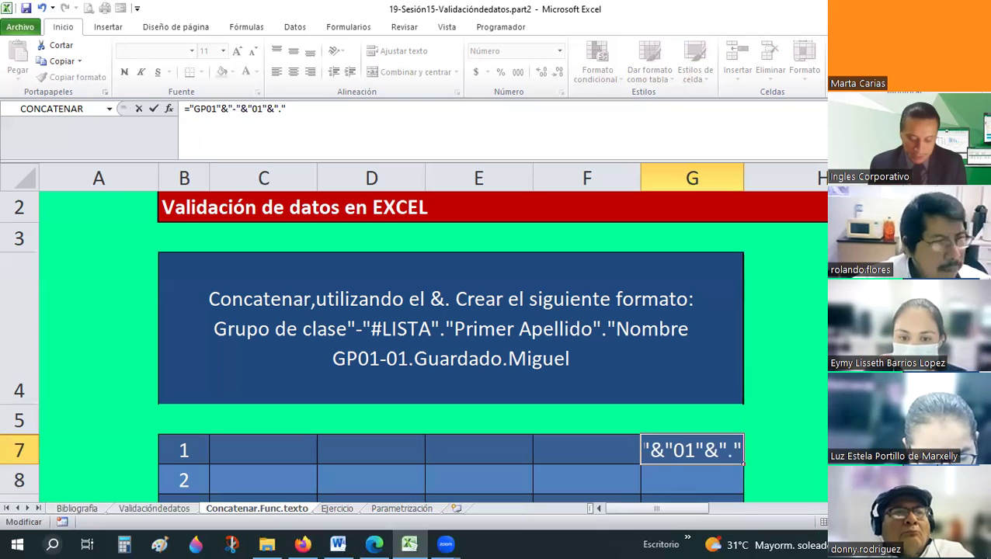
pyautogui.write('&')
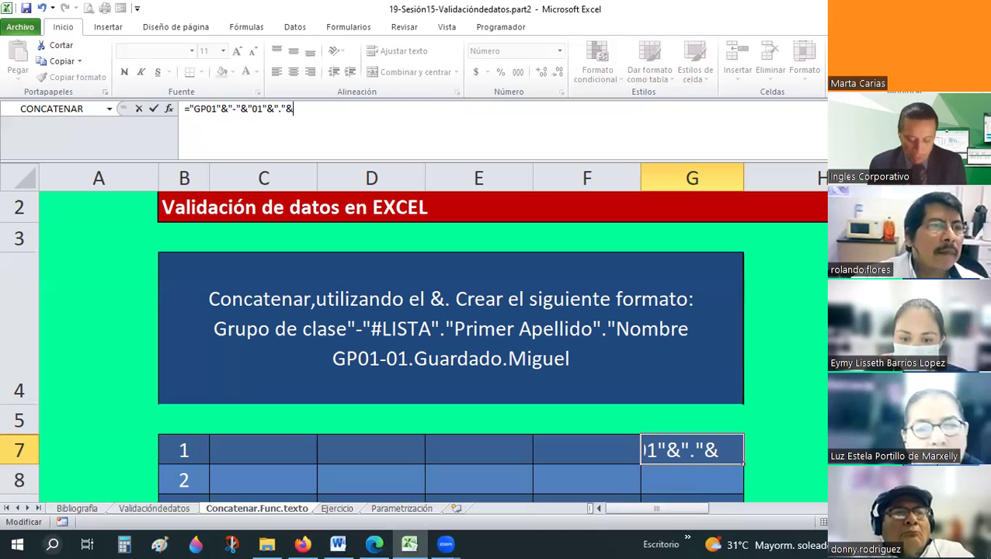
pyautogui.write('"')
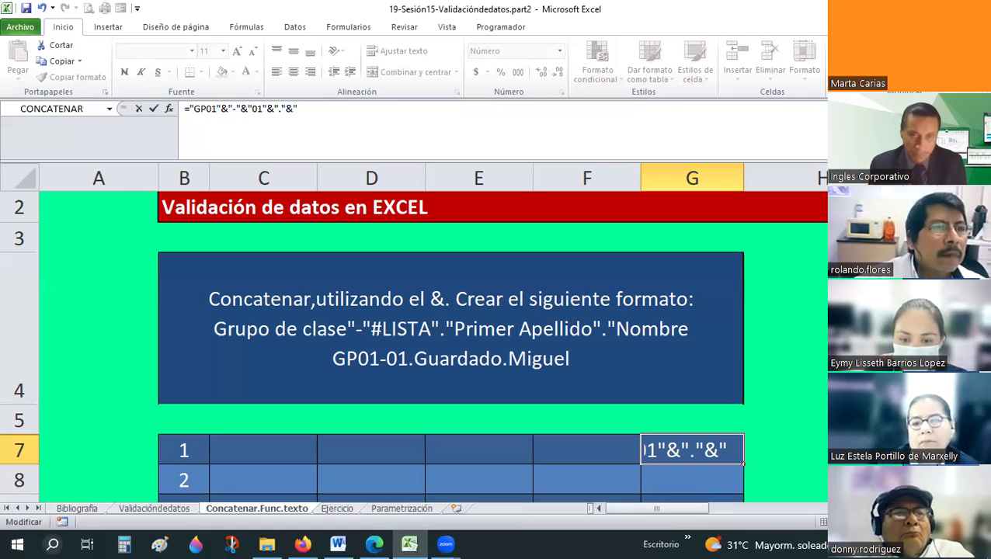
pyautogui.write('gU')
pyautogui.press('BackSpace')
pyautogui.press('BackSpace')
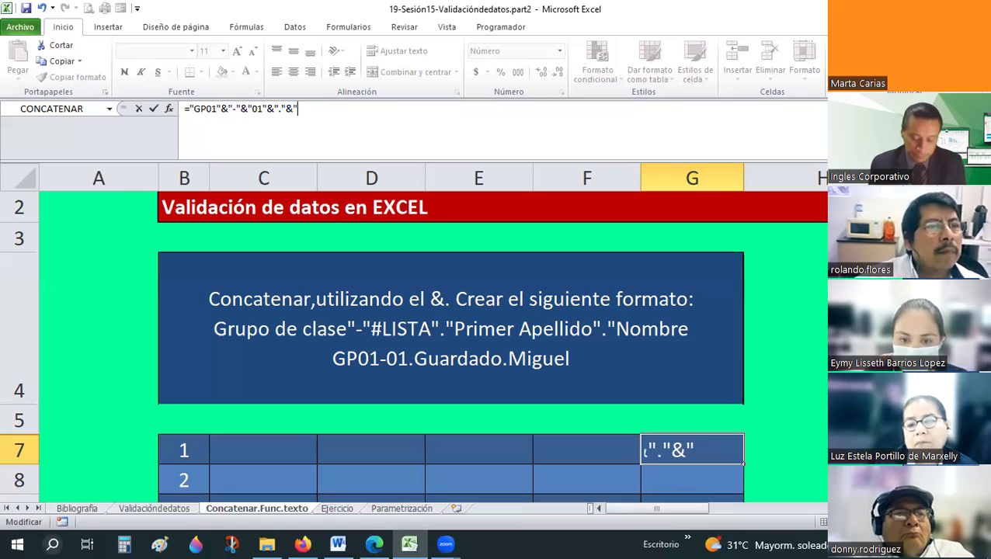
pyautogui.write('Guardado"&')
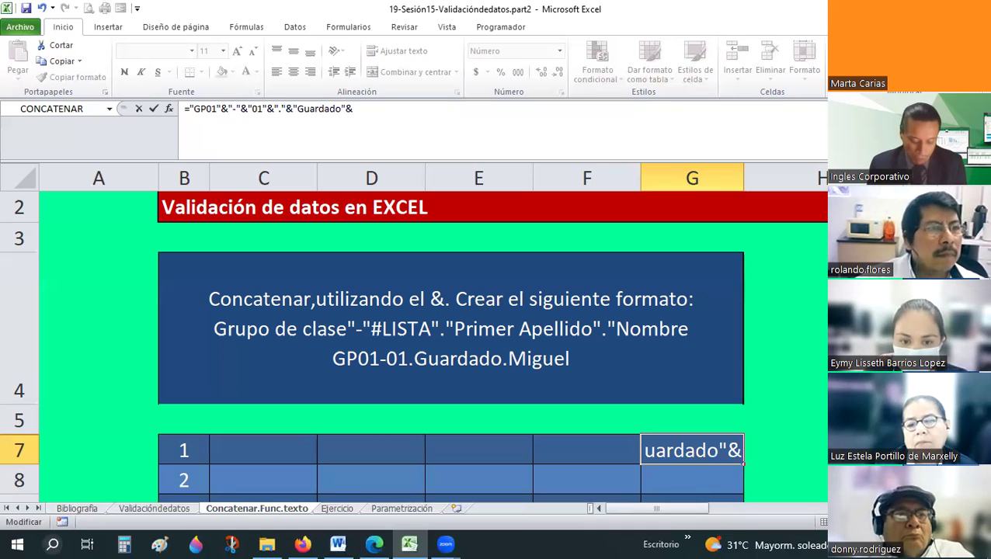
pyautogui.write('"')
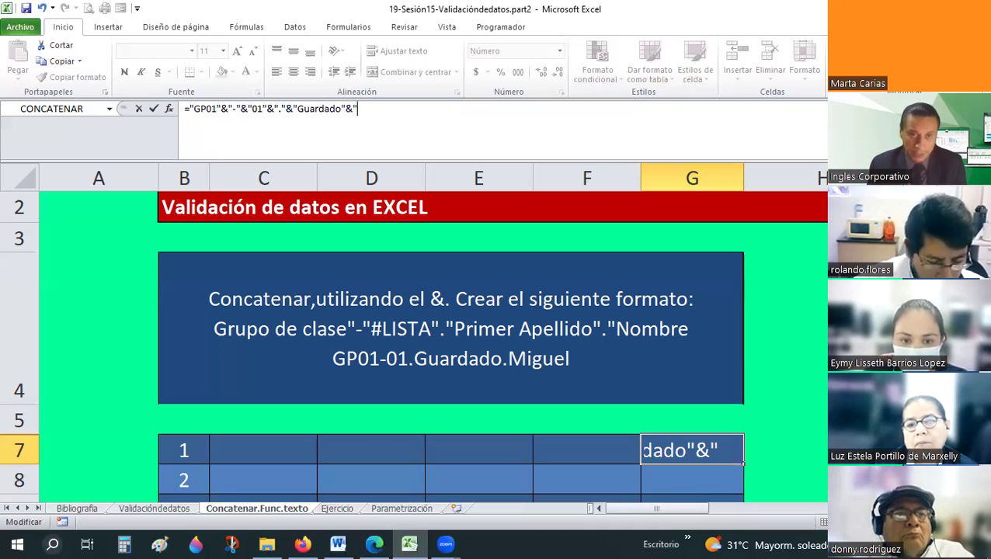
pyautogui.write('."&')
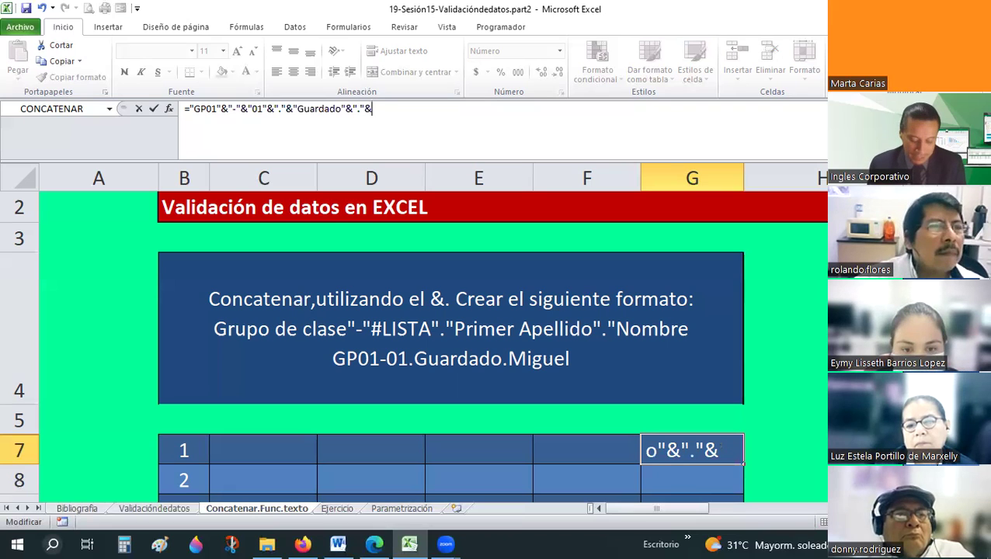
pyautogui.write('"Miguel')
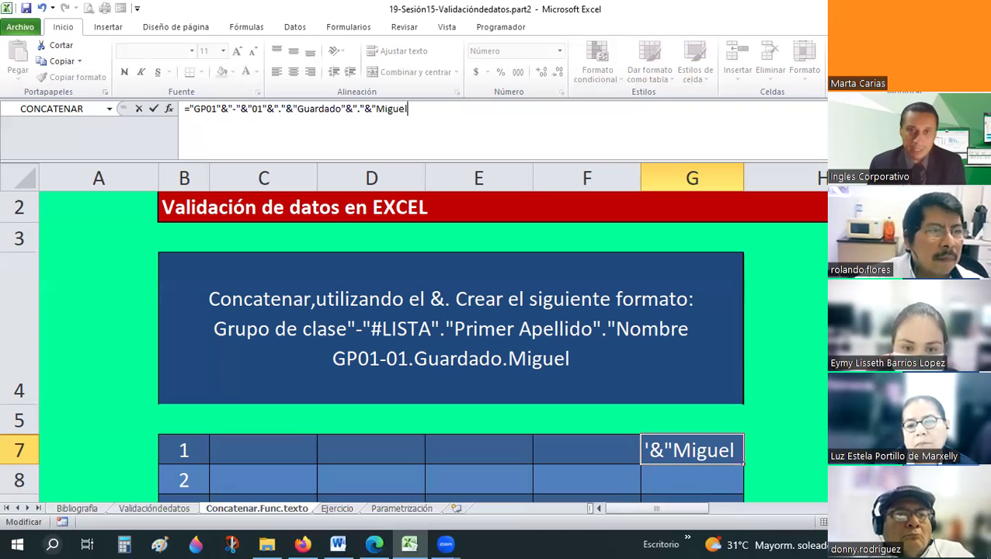
pyautogui.write('"')
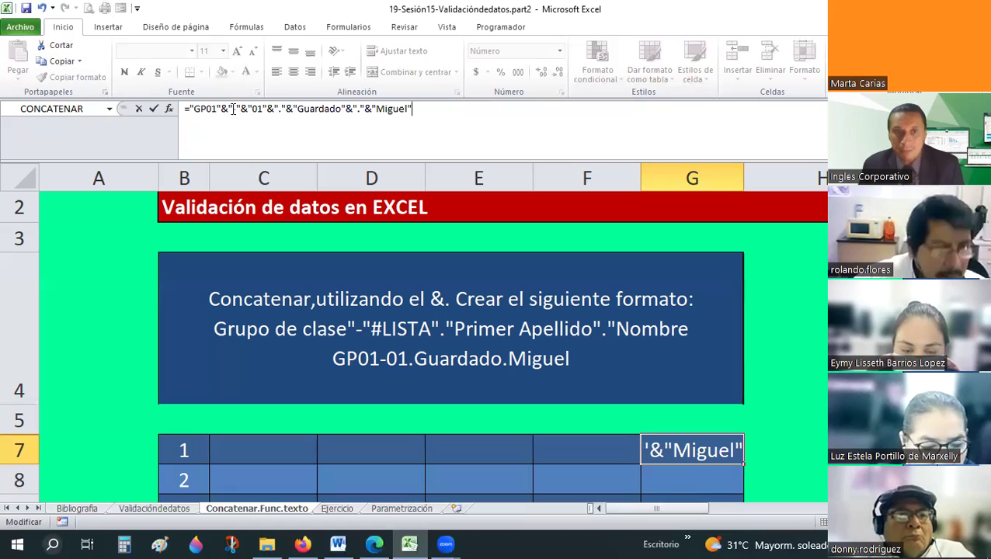
pyautogui.moveTo(233, 109); pyautogui.dragTo(191, 109)
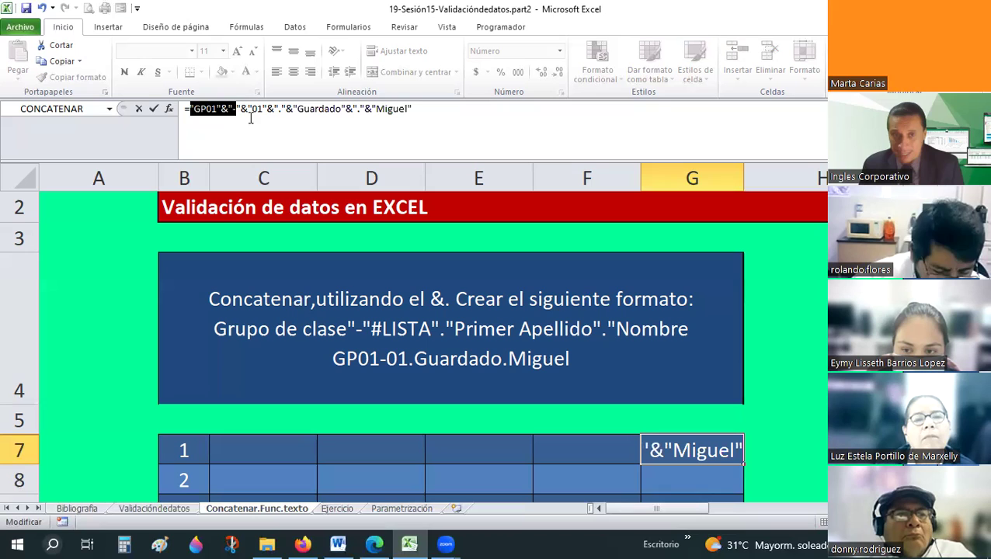
pyautogui.click(254, 116)
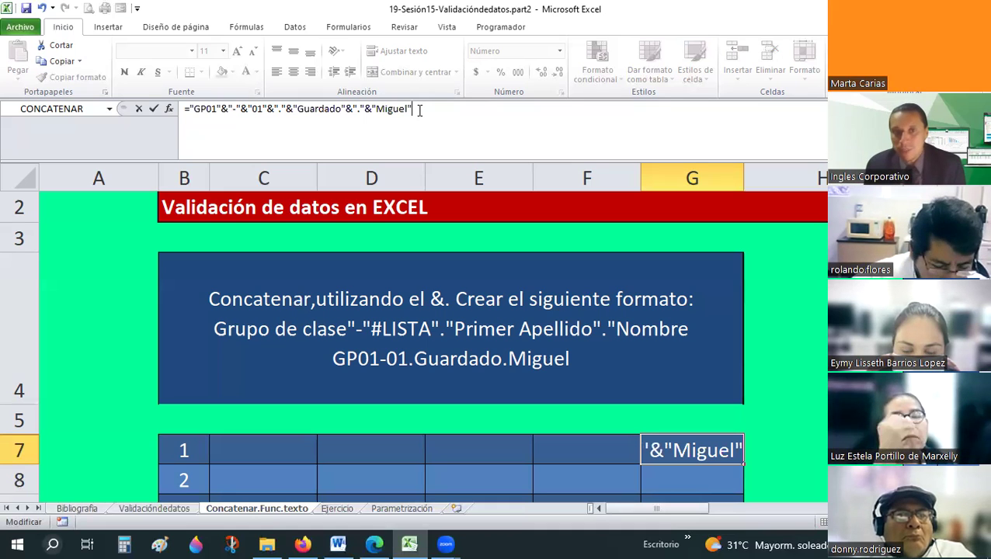
pyautogui.hotkey('shift', 'Home')
pyautogui.click(376, 109)
pyautogui.hotkey('shift', 'End')
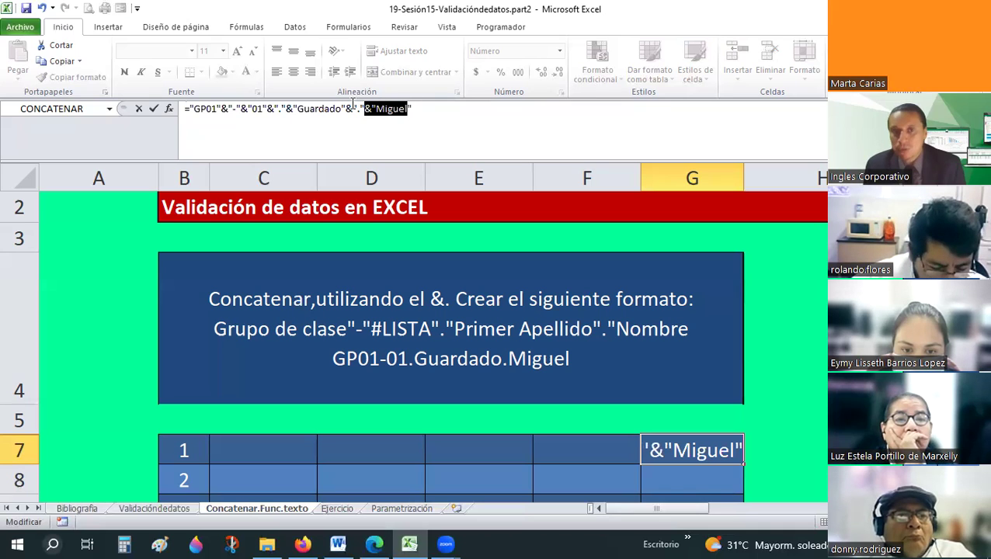
pyautogui.click(414, 109)
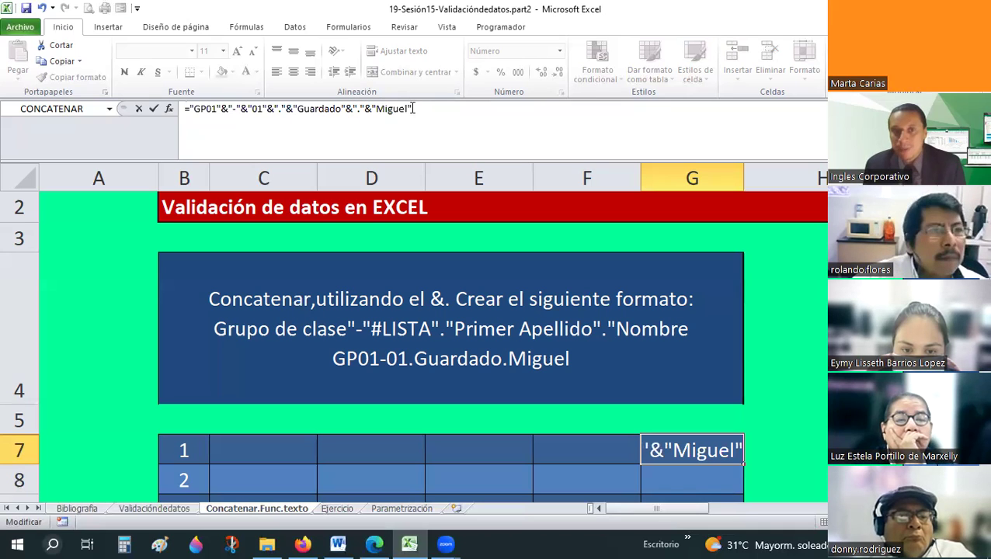
pyautogui.keyDown('shift'); pyautogui.click(360, 110); pyautogui.keyUp('shift')
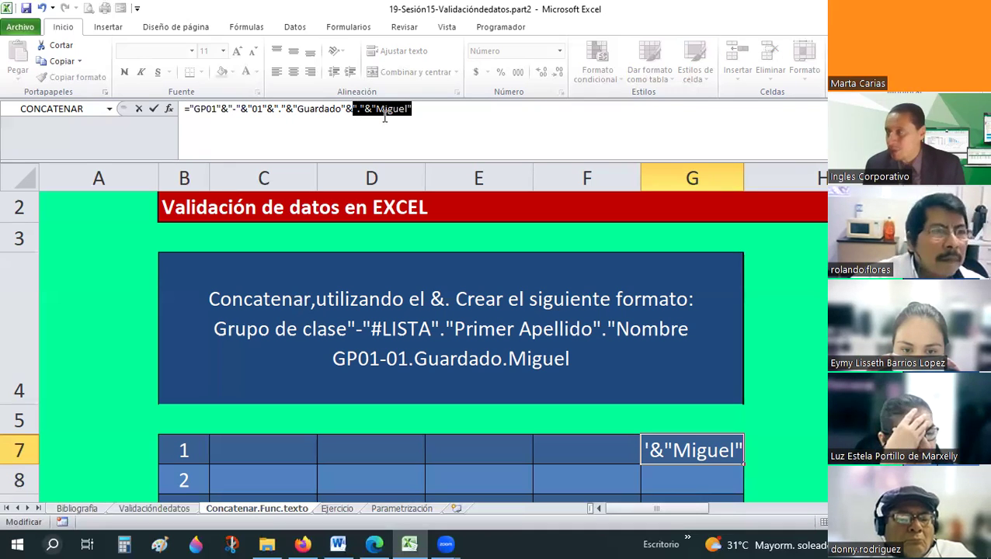
pyautogui.click(410, 110)
pyautogui.keyDown('shift'); pyautogui.click(296, 109); pyautogui.keyUp('shift')
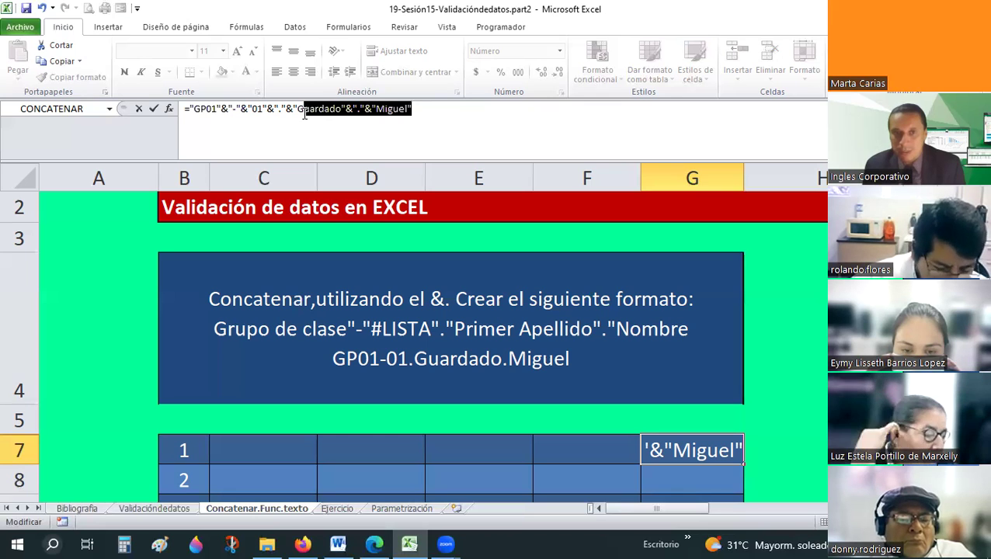
pyautogui.keyDown('shift'); pyautogui.click(289, 109); pyautogui.keyUp('shift')
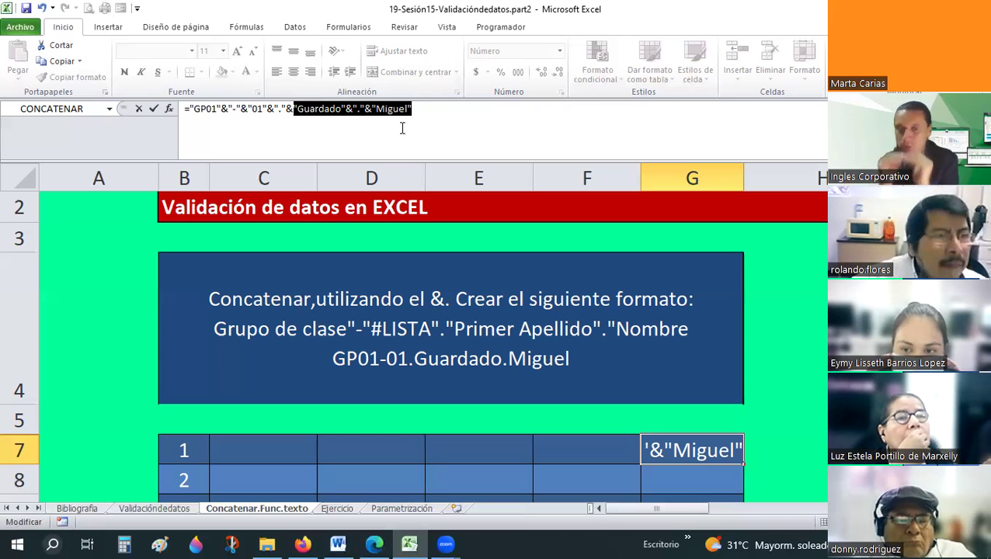
pyautogui.press('Right')
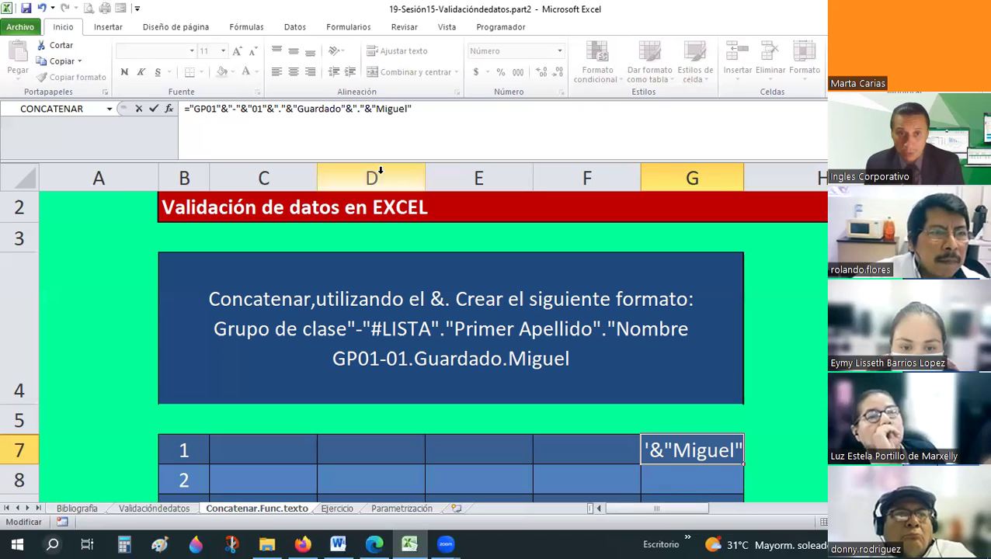
# - Add a space piece (" "&) before Guardado in G7's formula and auto-fit column G
pyautogui.press('Left')
pyautogui.press('Left')
pyautogui.press('Left')
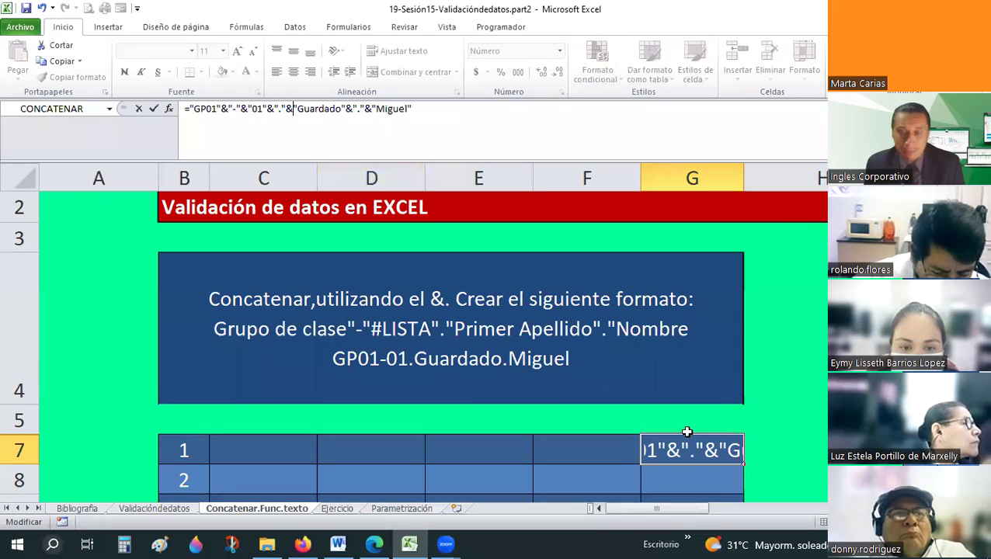
pyautogui.write('"&"')
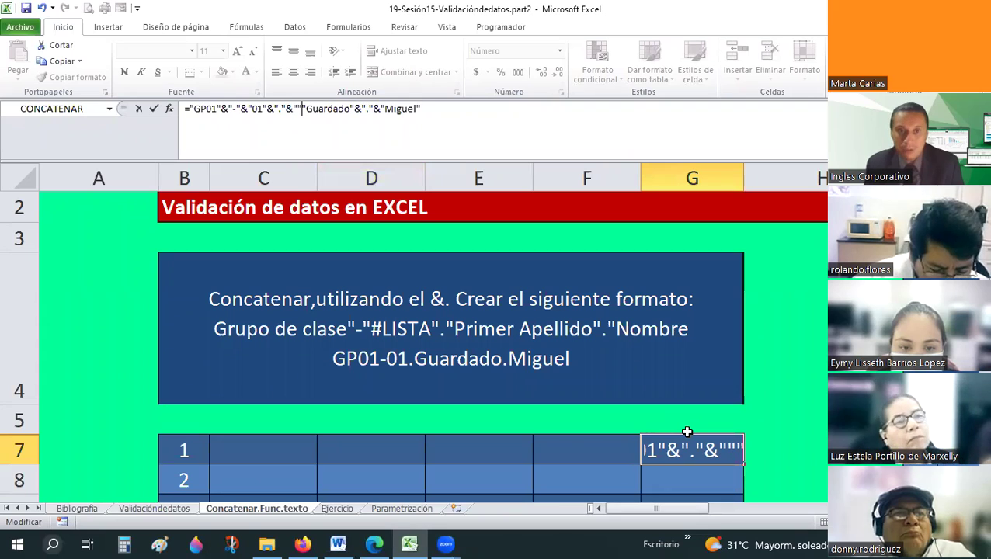
pyautogui.write(' ""')
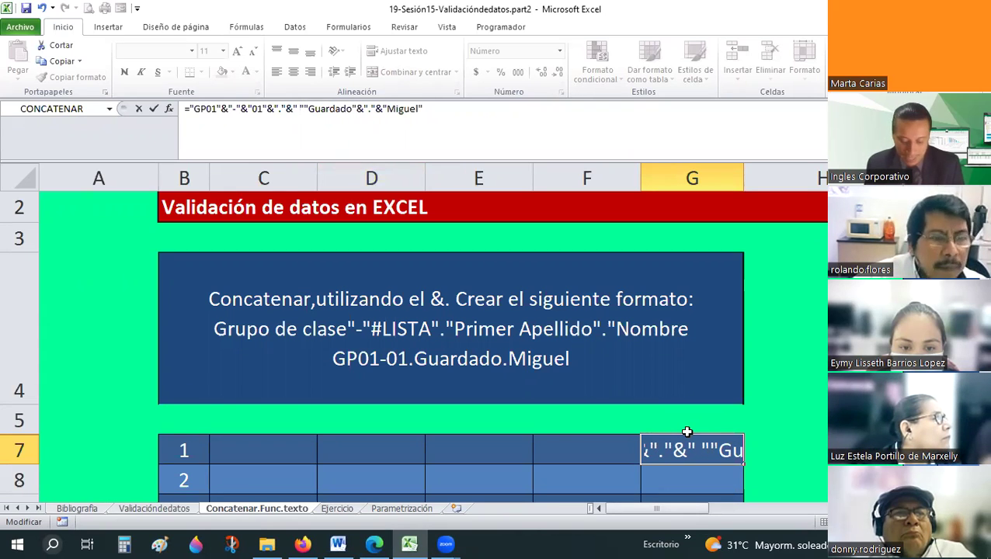
pyautogui.write('&')
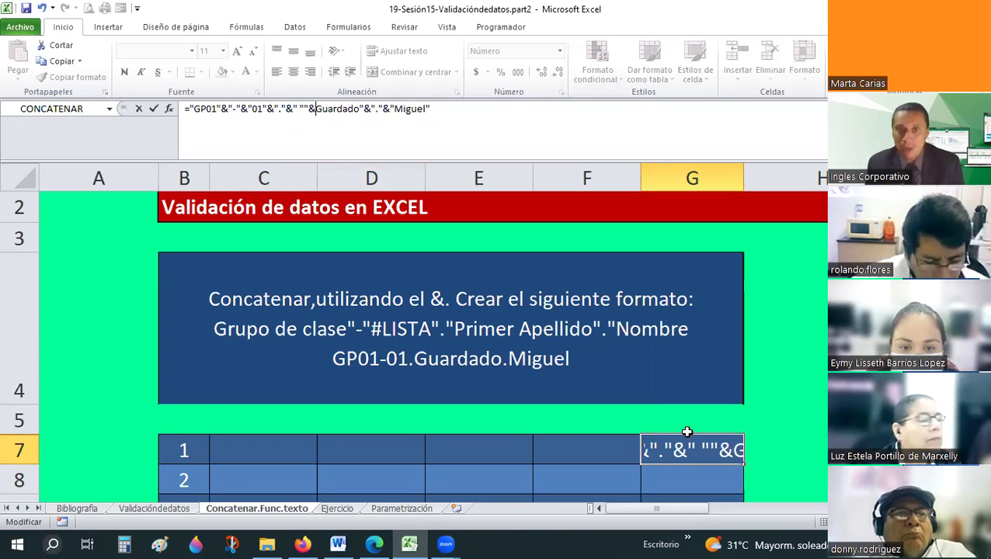
pyautogui.press('Return')
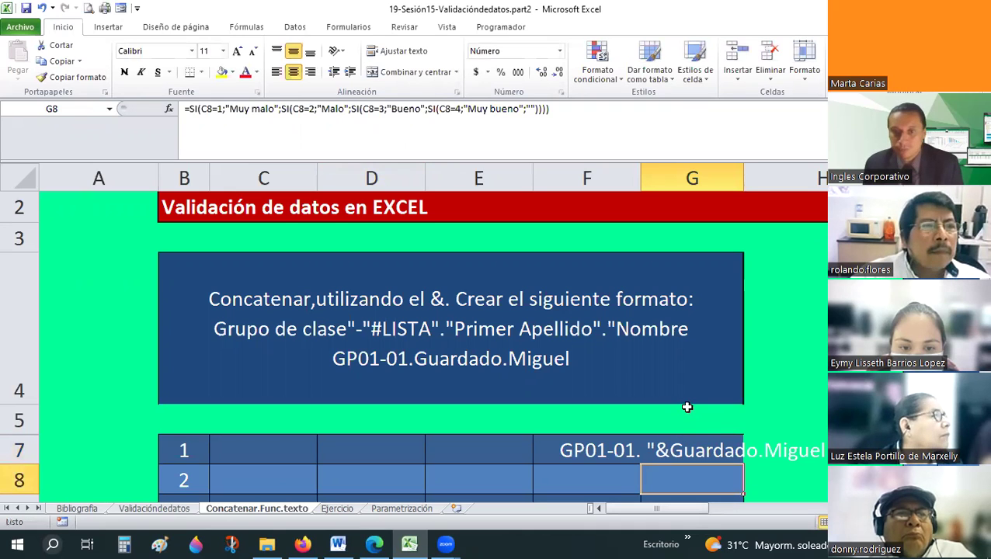
pyautogui.scroll(-2, 677, 241)
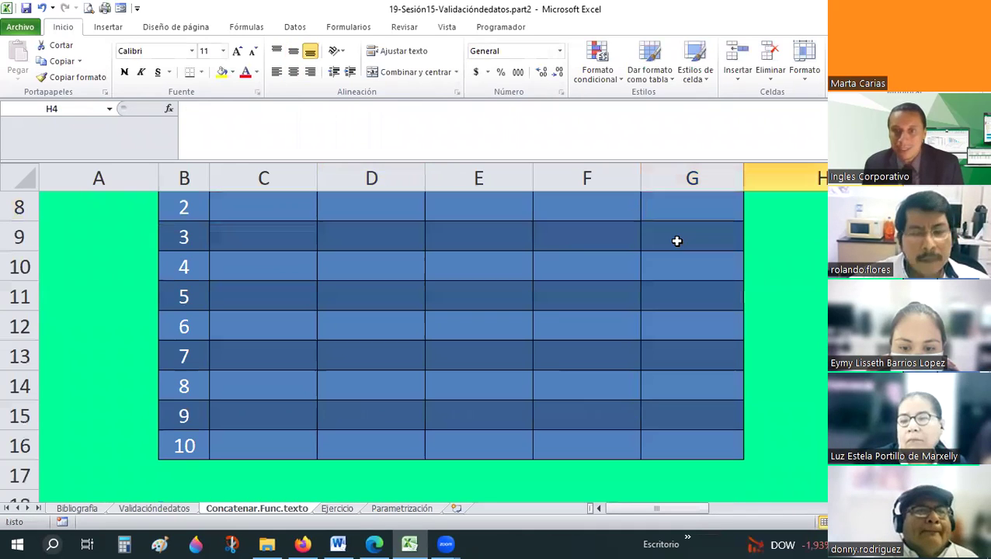
pyautogui.scroll(1, 677, 240)
pyautogui.click(677, 241)
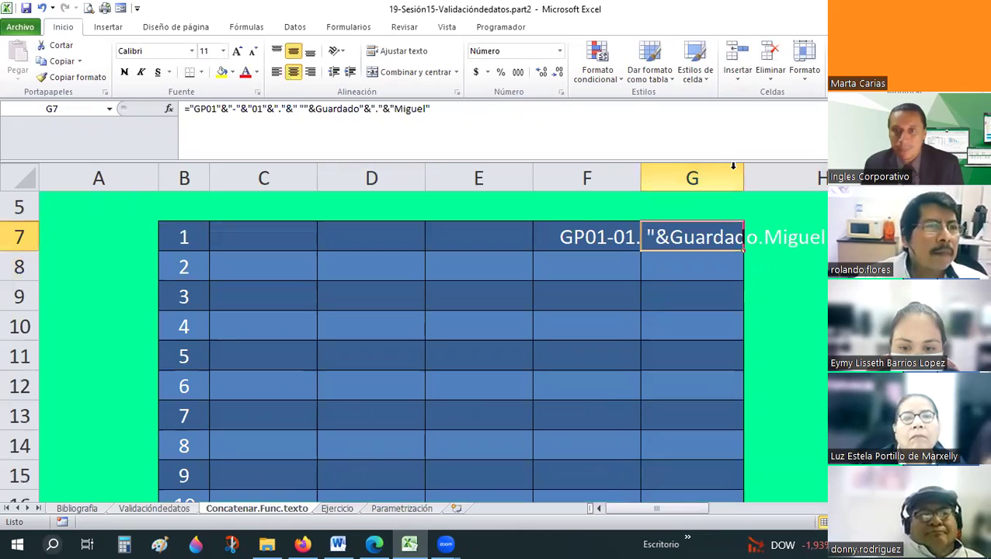
pyautogui.doubleClick(743, 168)
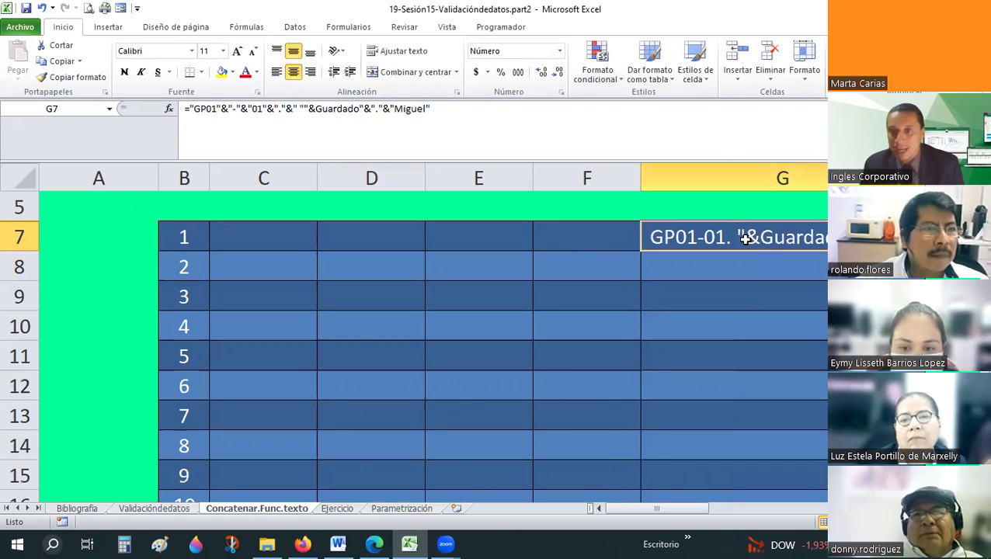
# - Put Guardado in quotes in G7's formula and fix the error so it shows GP01-01. Guardado
pyautogui.click(314, 110)
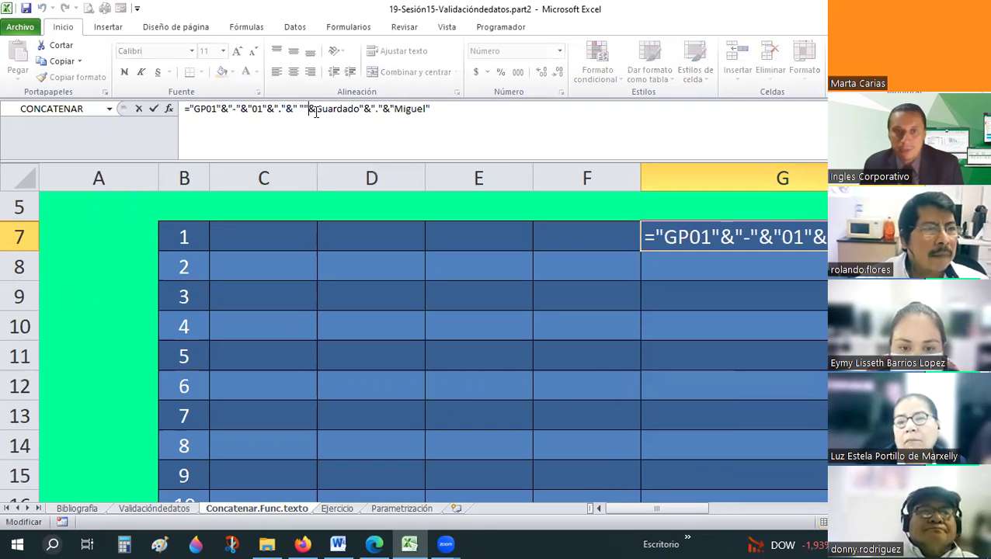
pyautogui.press('Right')
pyautogui.write('"')
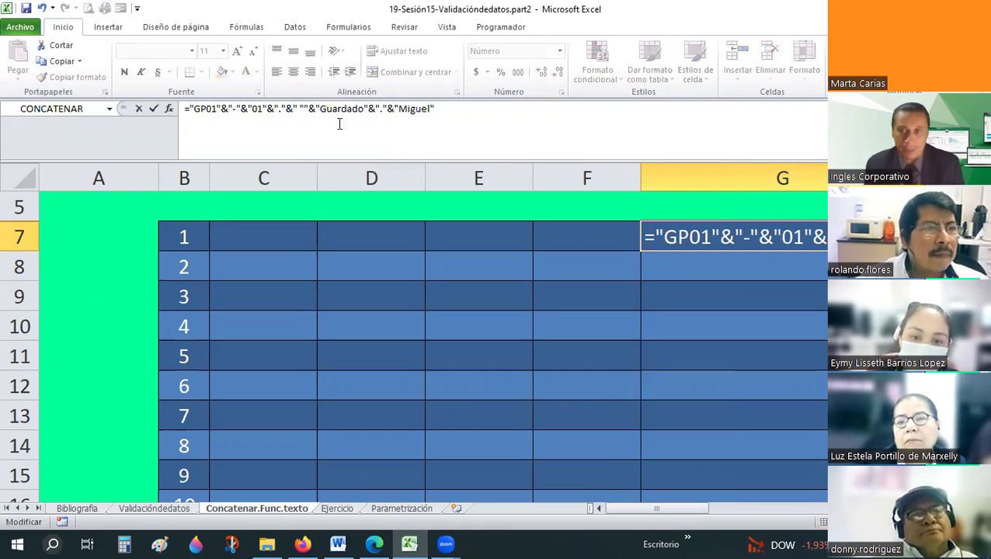
pyautogui.press('Return')
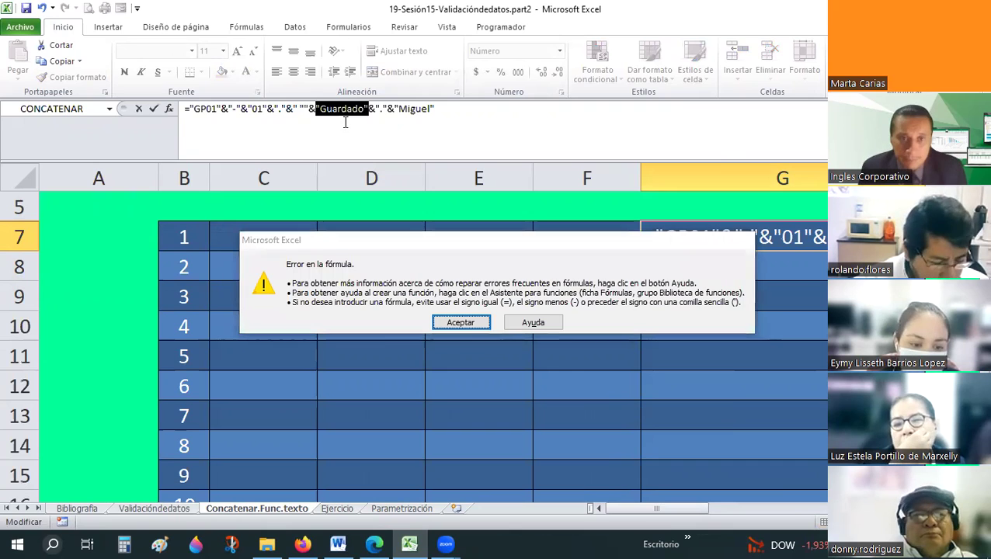
pyautogui.press('Return')
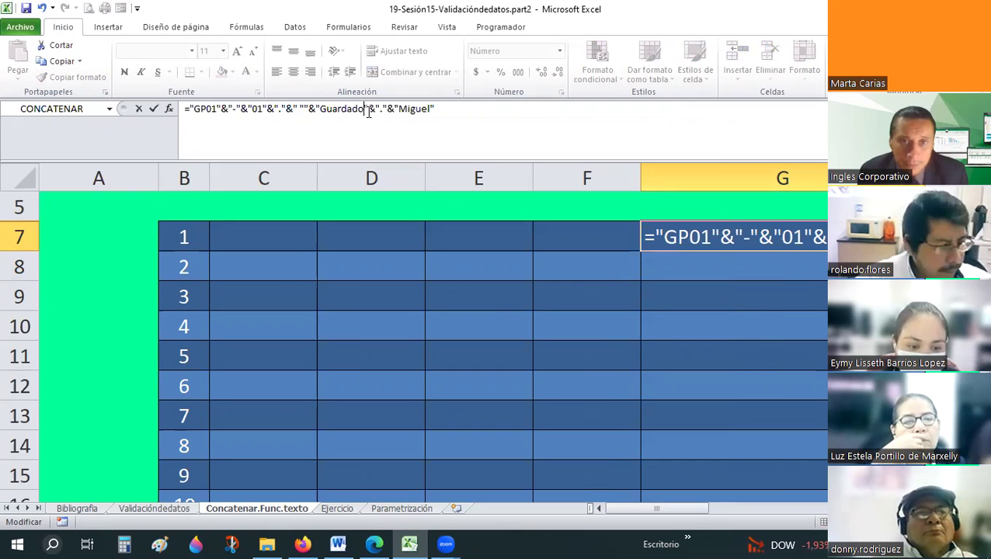
pyautogui.click(365, 109)
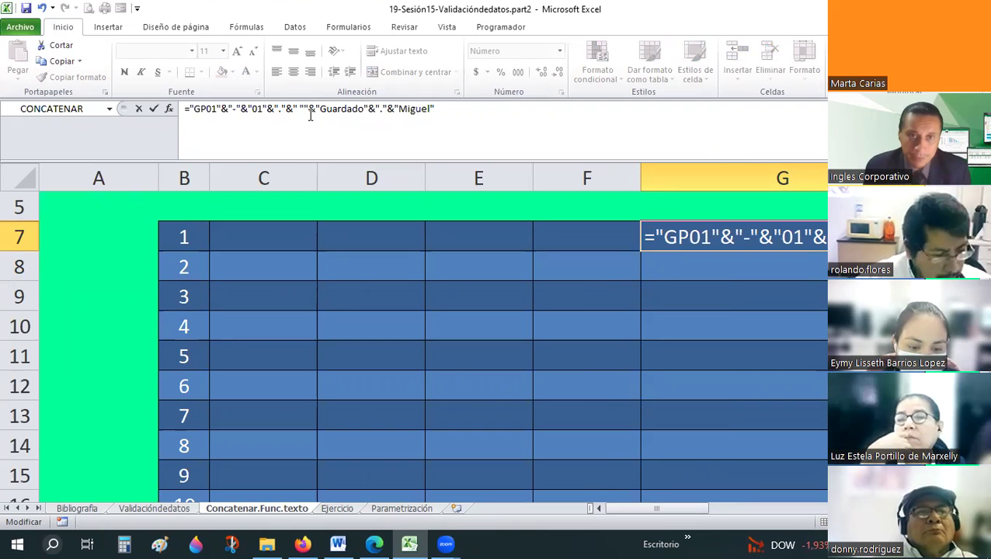
pyautogui.press('Delete')
pyautogui.press('Return')
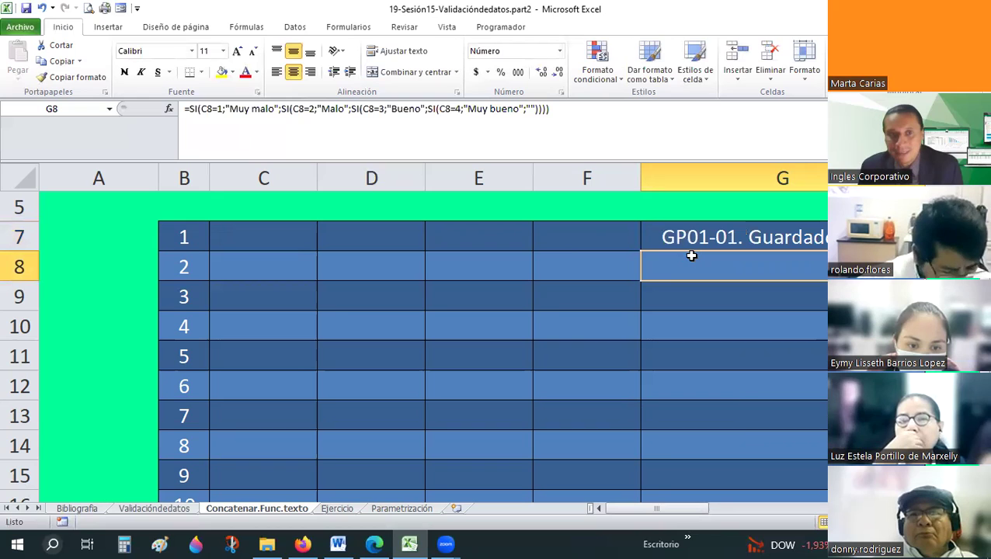
# - Delete the " "& piece before "Guardado" in G7's formula so it reads GP01-01.Guardado
pyautogui.moveTo(696, 267); pyautogui.dragTo(721, 376)
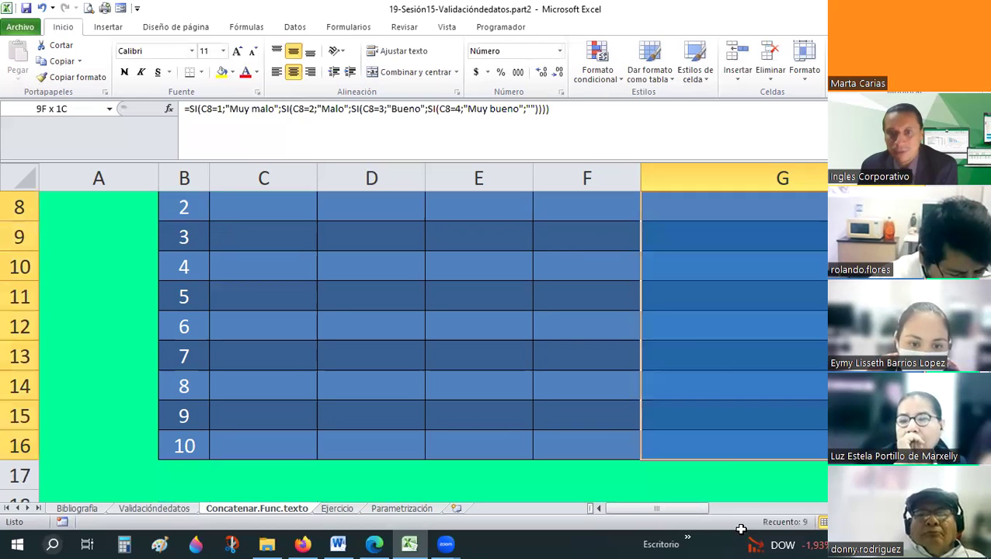
pyautogui.scroll(2, 722, 343)
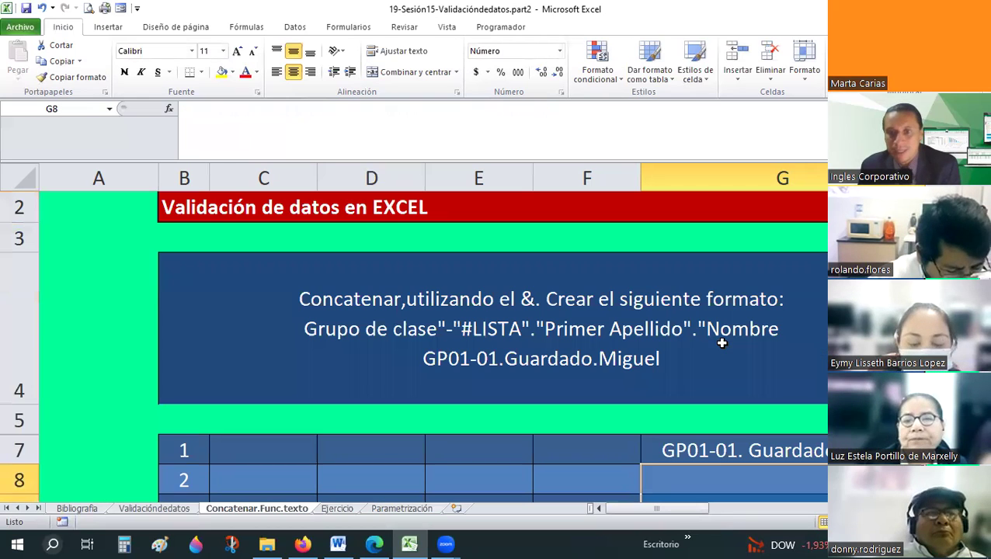
pyautogui.click(703, 454)
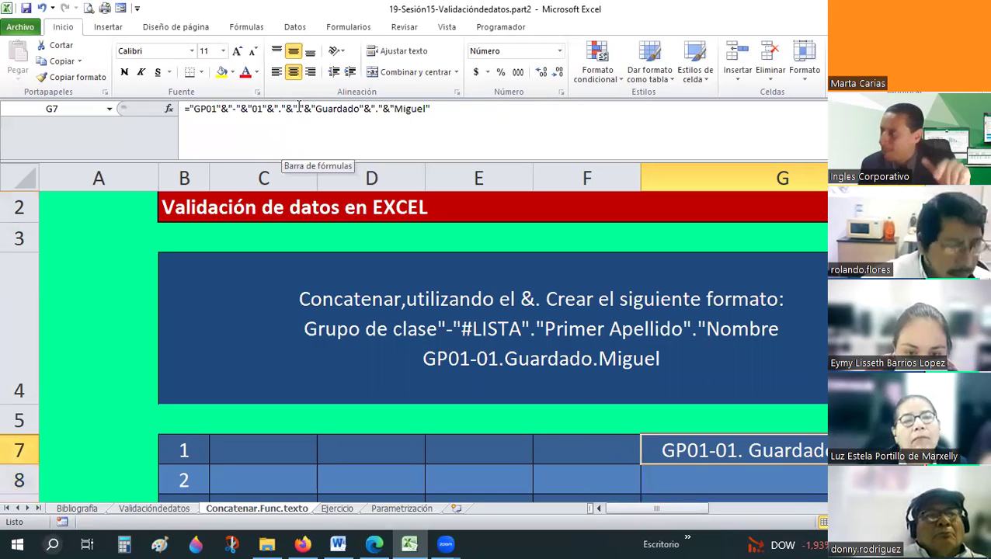
pyautogui.scroll(-1, 715, 183)
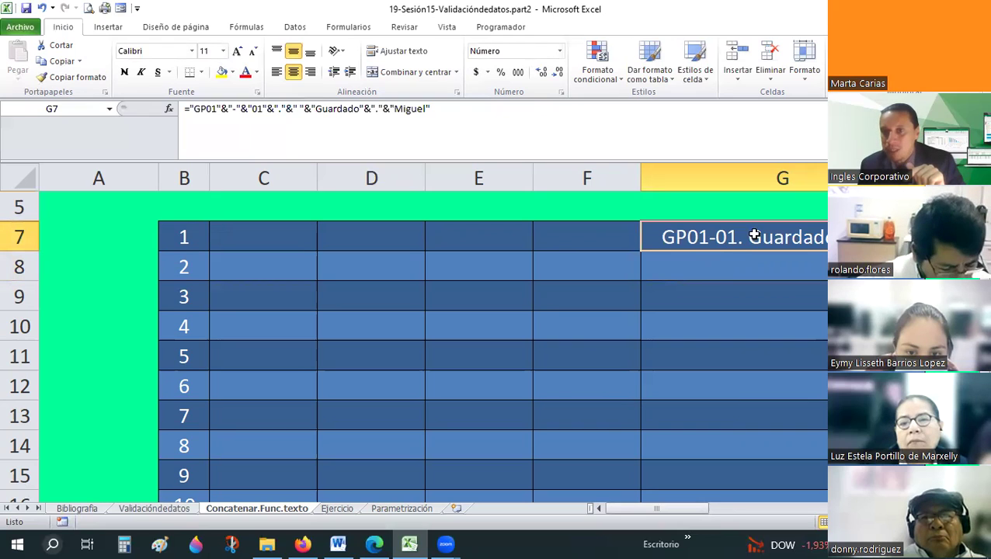
pyautogui.click(283, 106)
pyautogui.moveTo(276, 109); pyautogui.dragTo(287, 107)
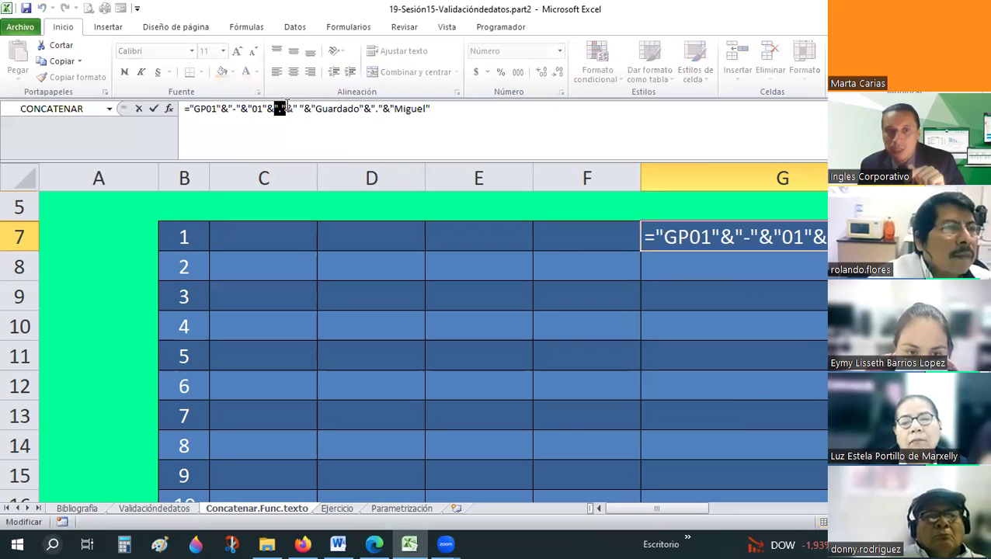
pyautogui.write('.')
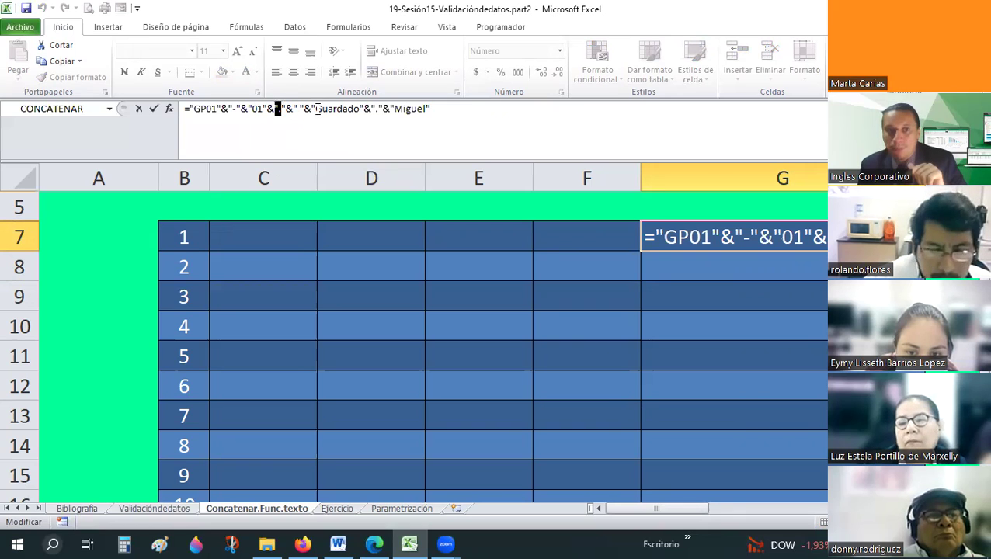
pyautogui.doubleClick(362, 109)
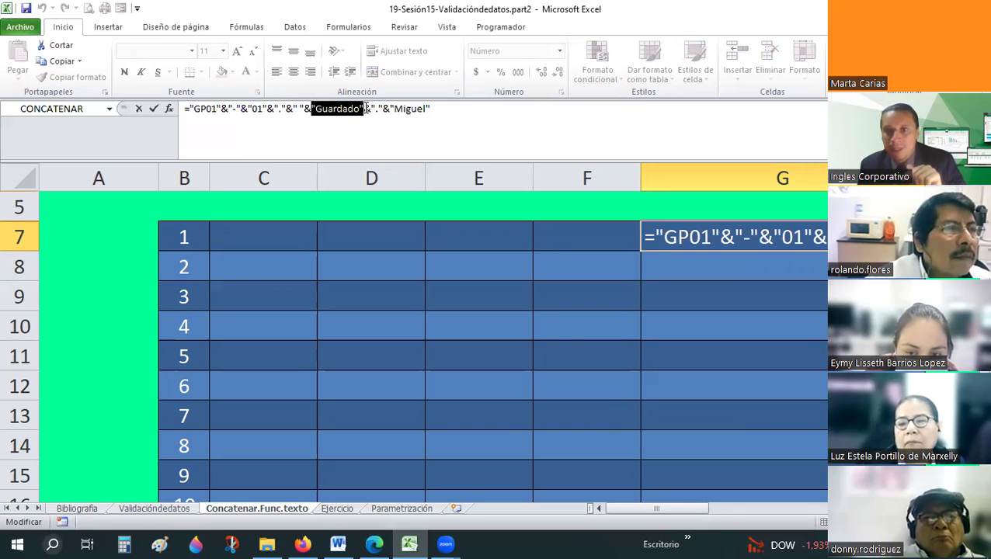
pyautogui.press('Escape')
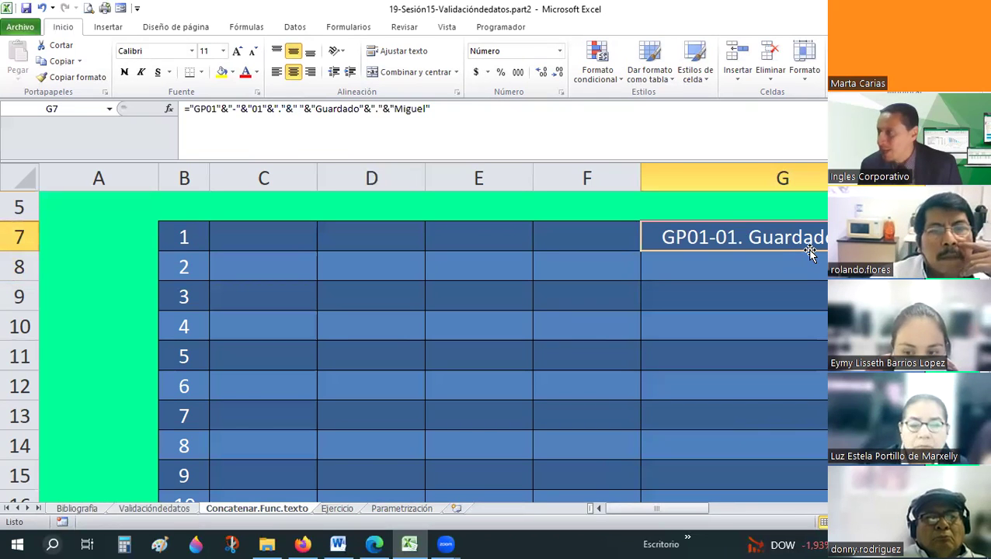
pyautogui.click(308, 109)
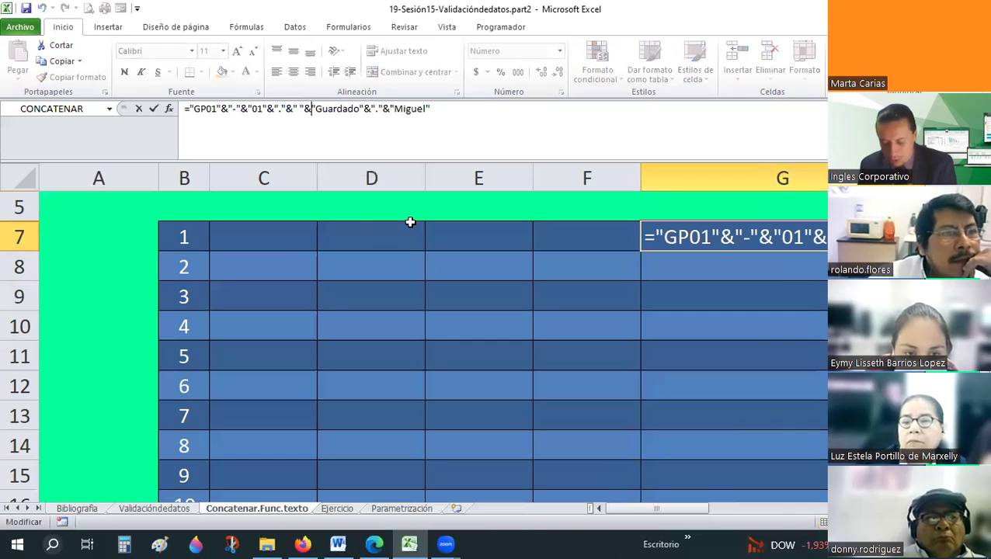
pyautogui.press('BackSpace')
pyautogui.press('BackSpace')
pyautogui.press('BackSpace')
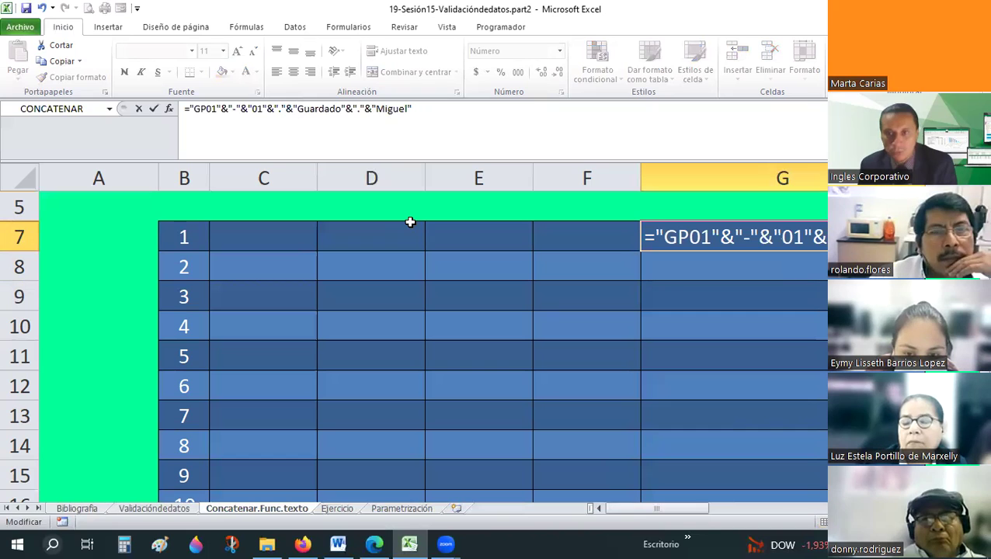
pyautogui.press('Return')
# - Unhide row 6 between rows 5 and 7 with Mostrar, then recheck G7's concatenation formula
pyautogui.click(772, 234)
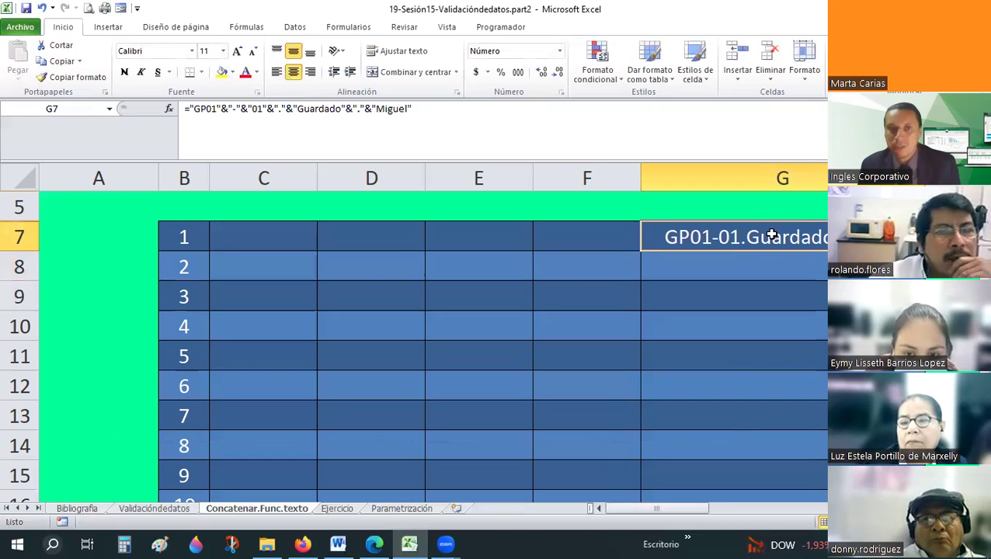
pyautogui.scroll(1, 294, 216)
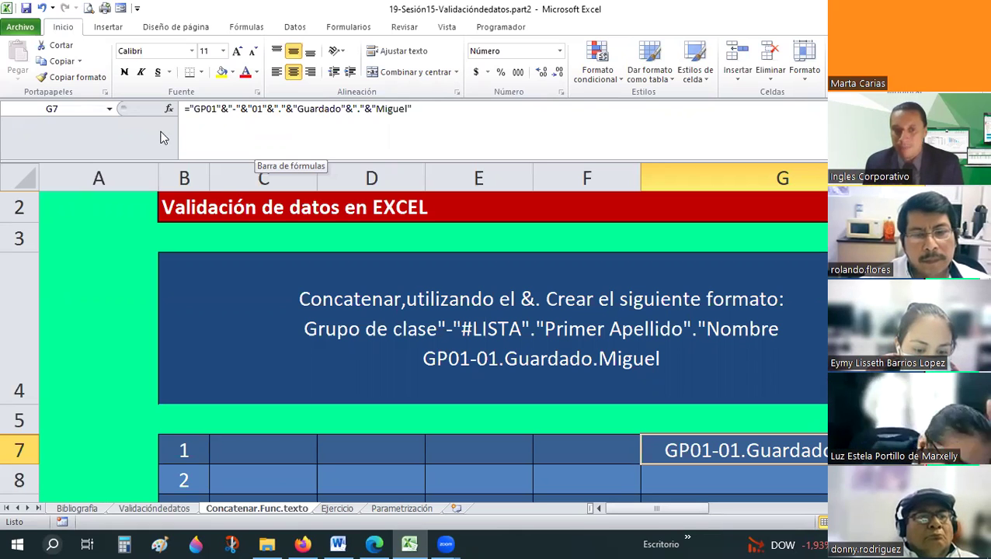
pyautogui.click(99, 326)
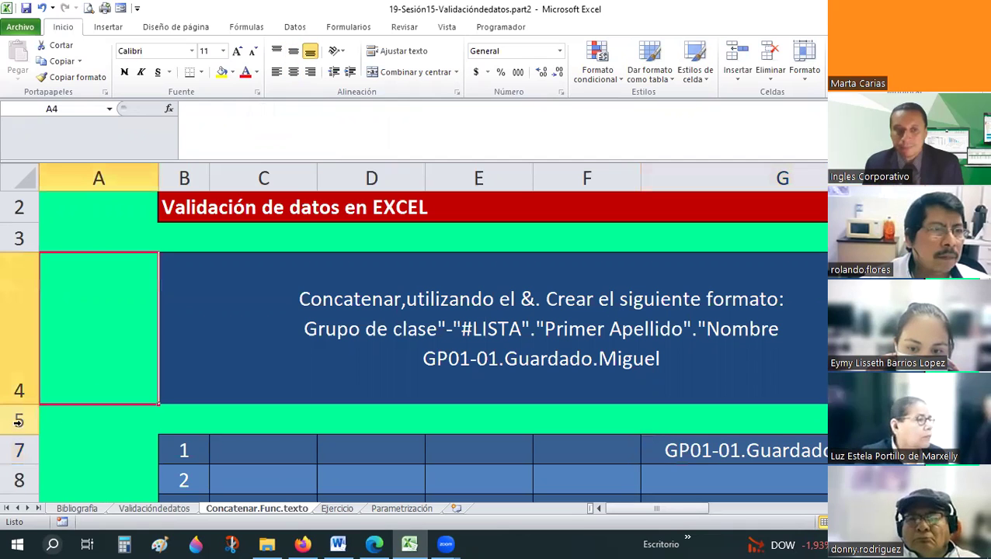
pyautogui.moveTo(98, 419); pyautogui.dragTo(138, 435)
pyautogui.rightClick(137, 427)
pyautogui.click(141, 454)
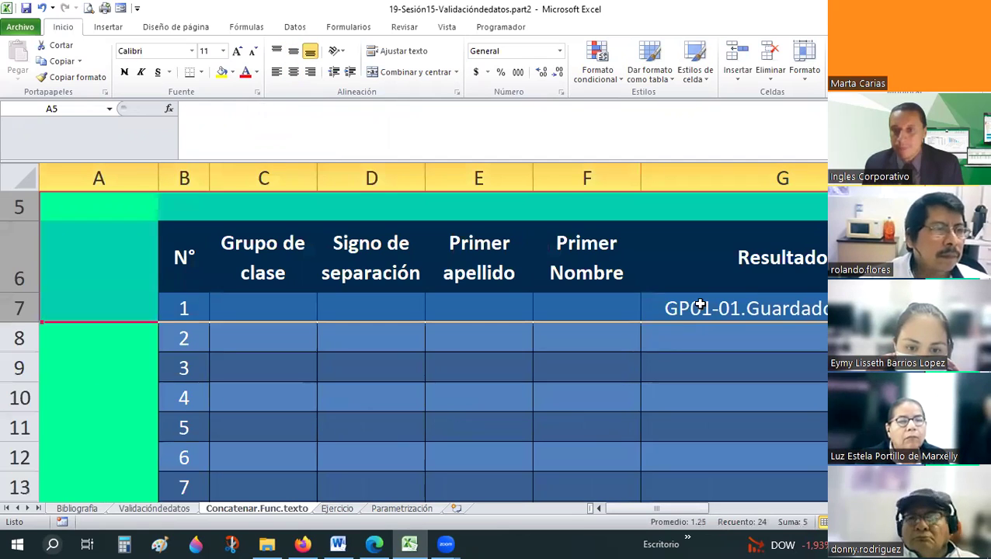
pyautogui.click(712, 308)
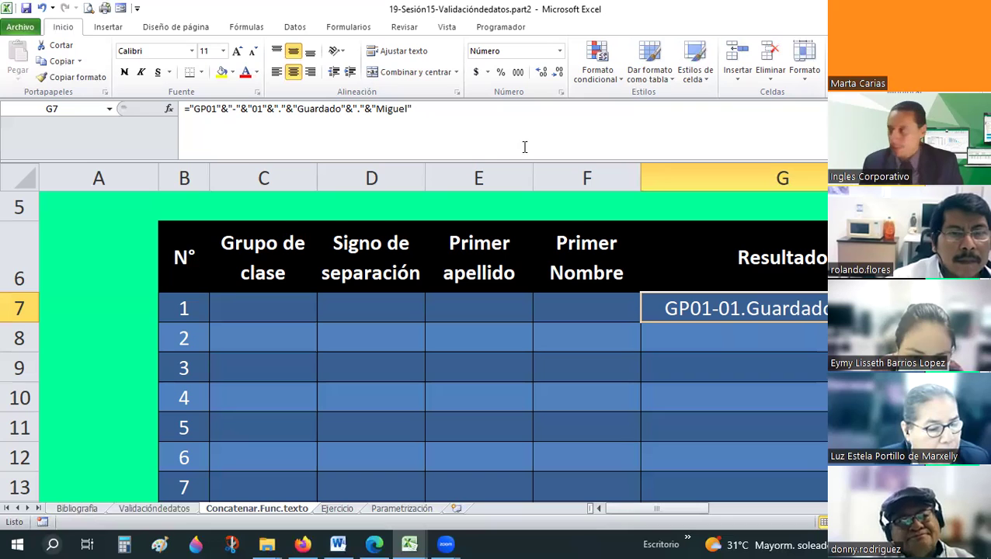
# - Review the formula behind G7's row 7 result and select the cells below it
pyautogui.click(450, 324)
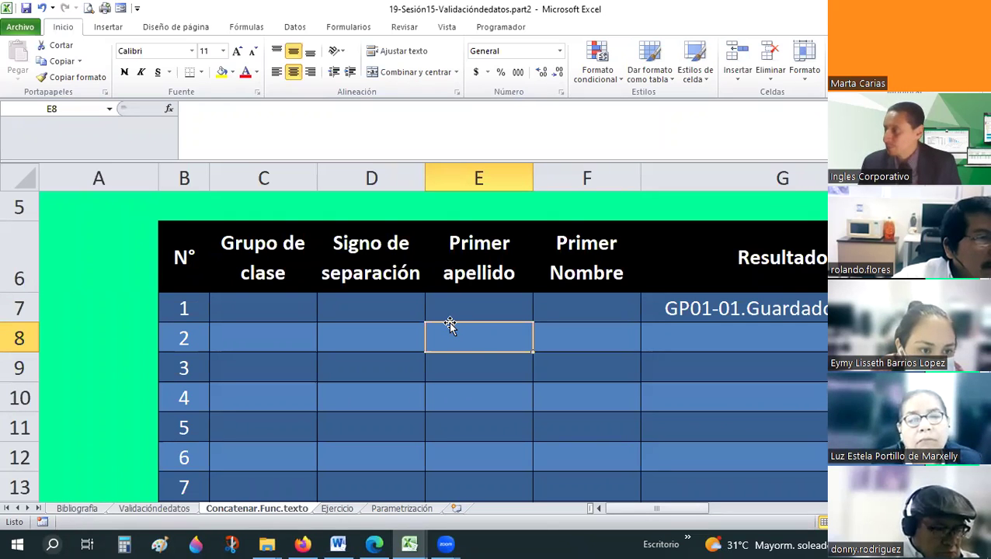
pyautogui.click(778, 309)
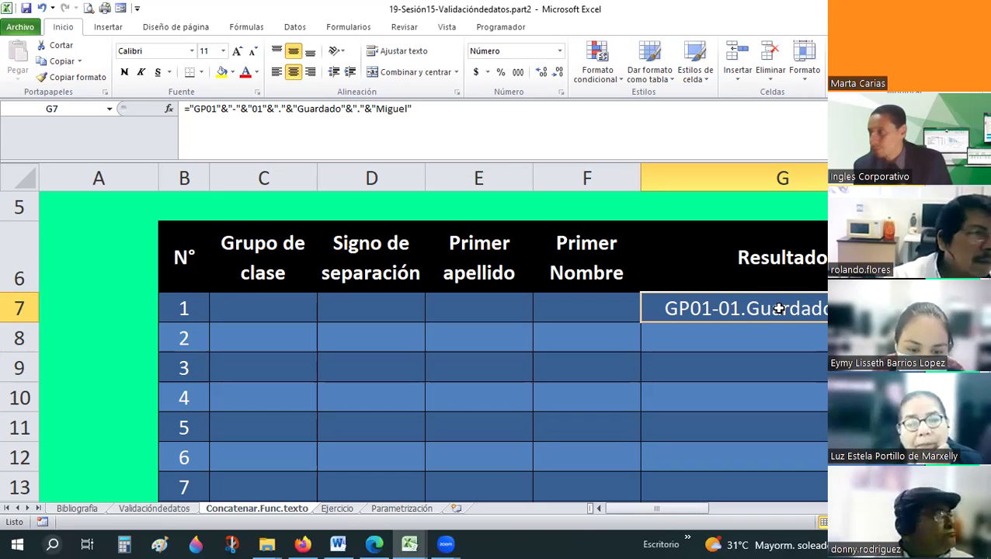
pyautogui.click(730, 348)
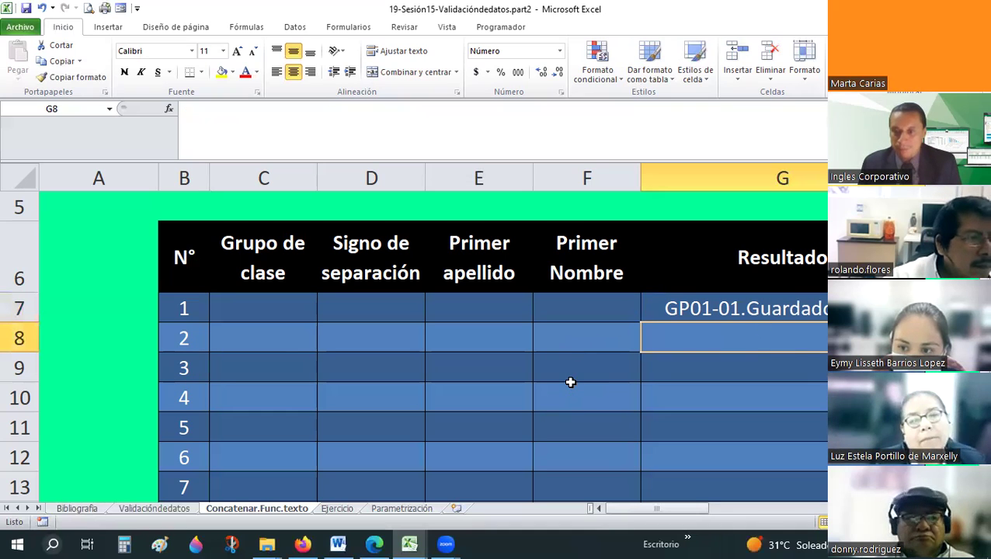
pyautogui.moveTo(659, 510)
pyautogui.mouseDown()
pyautogui.moveTo(709, 524)
pyautogui.moveTo(769, 522)
pyautogui.mouseUp()
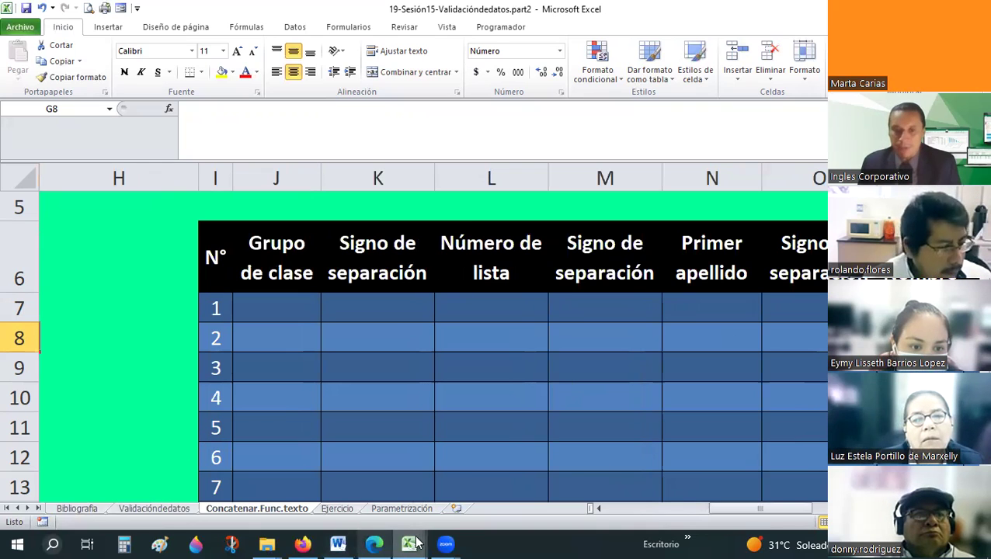
# - Switch to the 03-Guíaderepaso workbook and scroll to the 3/4 + 7/5 example
pyautogui.moveTo(412, 541)
pyautogui.click(453, 511)
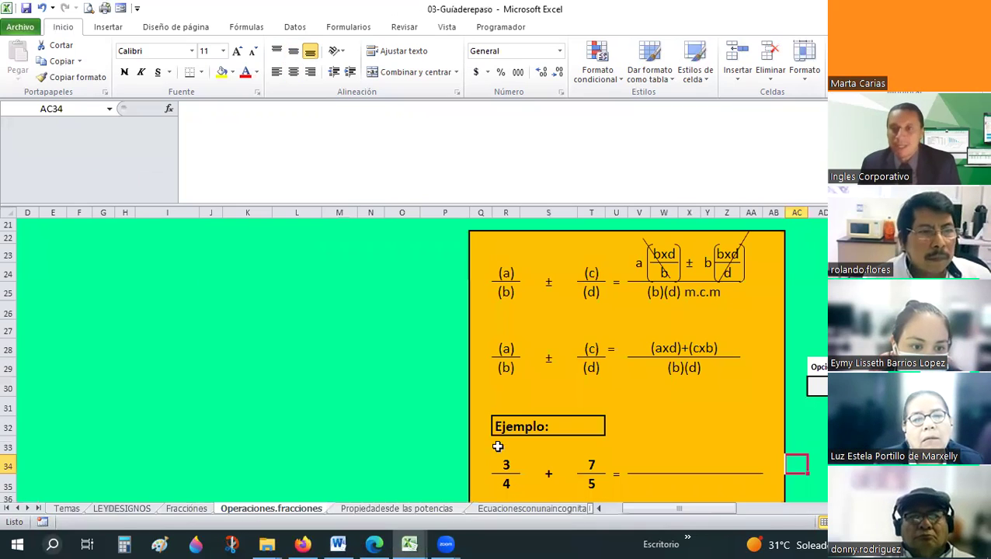
pyautogui.scroll(-1, 568, 382)
pyautogui.scroll(1, 569, 381)
pyautogui.scroll(1, 571, 385)
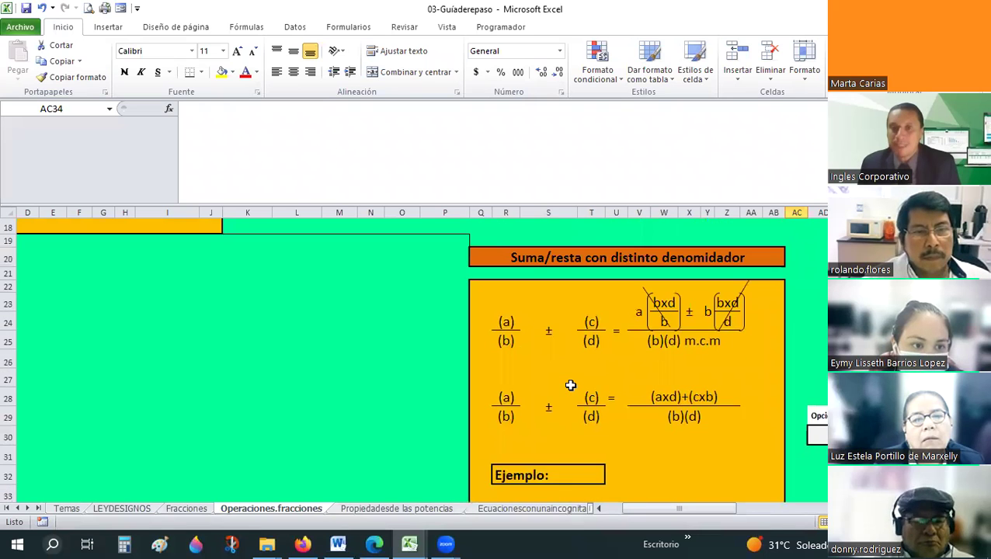
pyautogui.scroll(1, 571, 385)
pyautogui.scroll(-2, 571, 385)
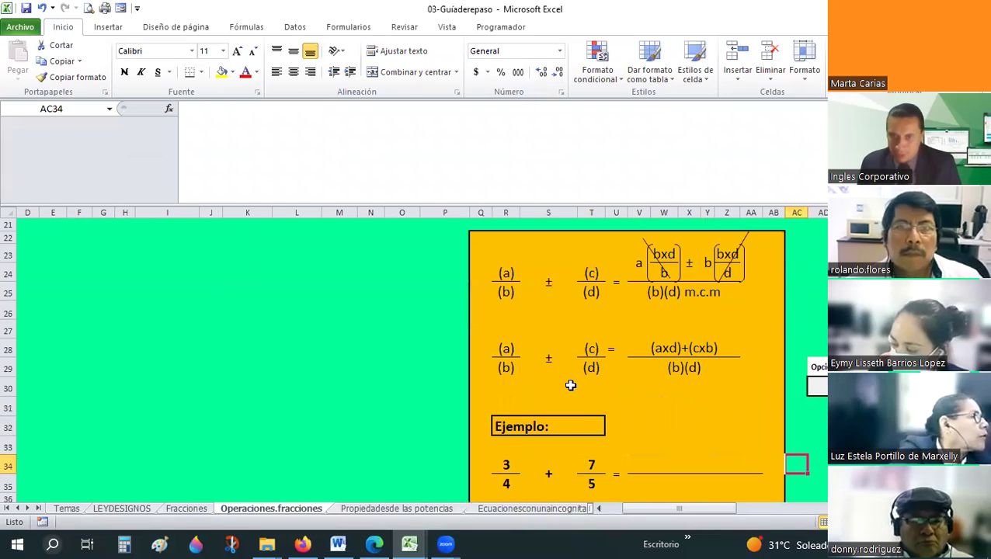
pyautogui.scroll(1, 571, 385)
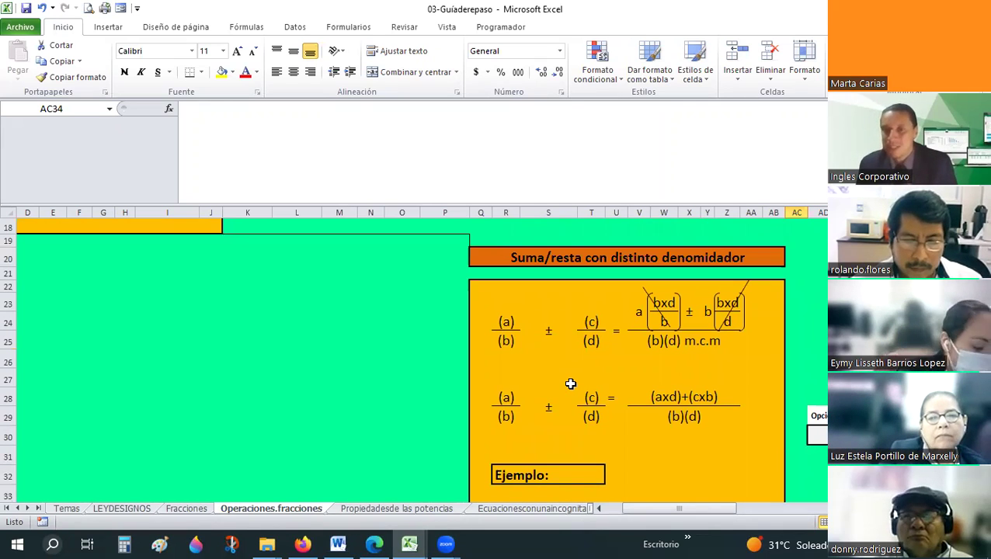
pyautogui.scroll(-1, 571, 384)
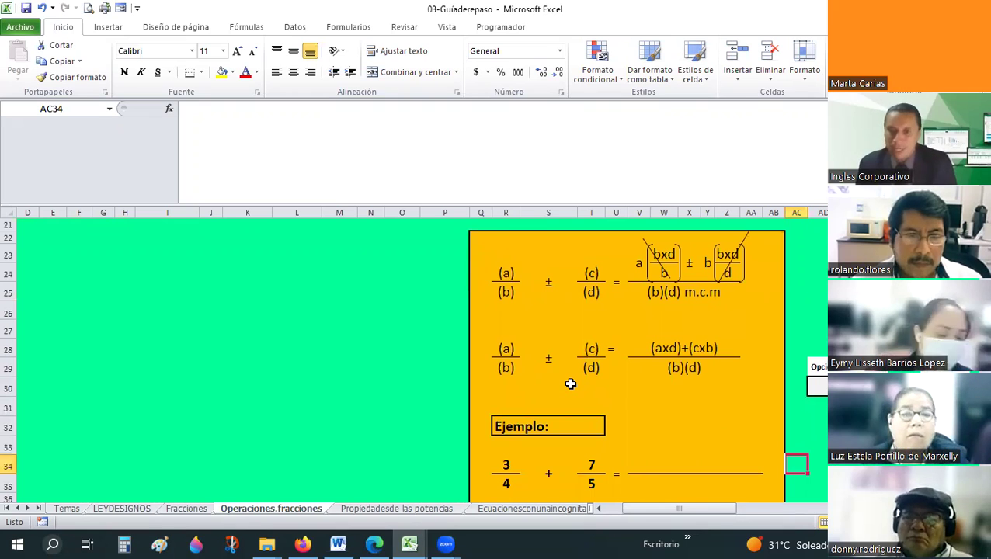
pyautogui.scroll(-1, 571, 383)
# - Open the step-choice dropdown in cell AD30 beside the example
pyautogui.click(821, 343)
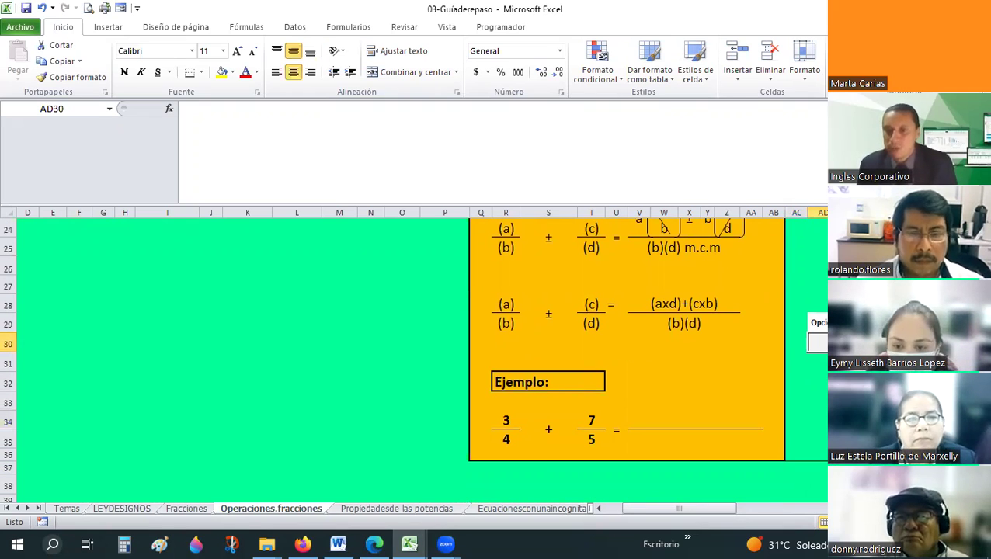
pyautogui.scroll(1, 821, 342)
pyautogui.scroll(1, 821, 342)
pyautogui.scroll(-2, 822, 342)
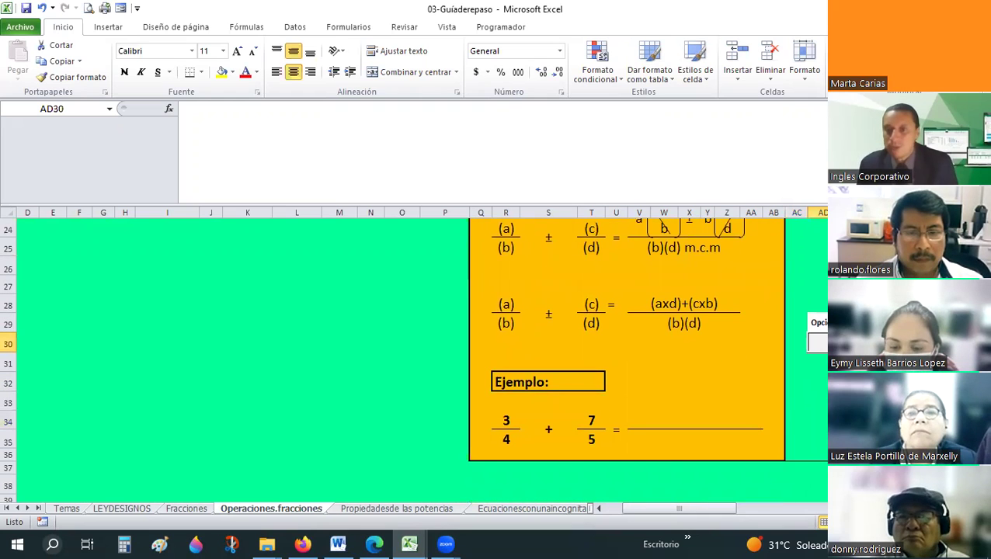
pyautogui.click(822, 347)
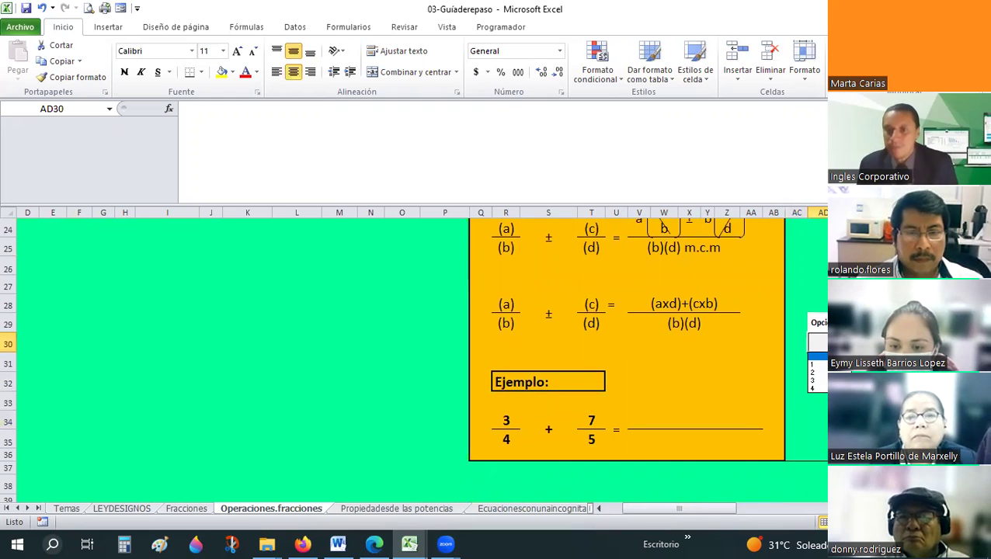
# - Choose steps 1, 2, 3 and 4 in AD30 until the example shows 43/20, then select V34
pyautogui.click(824, 365)
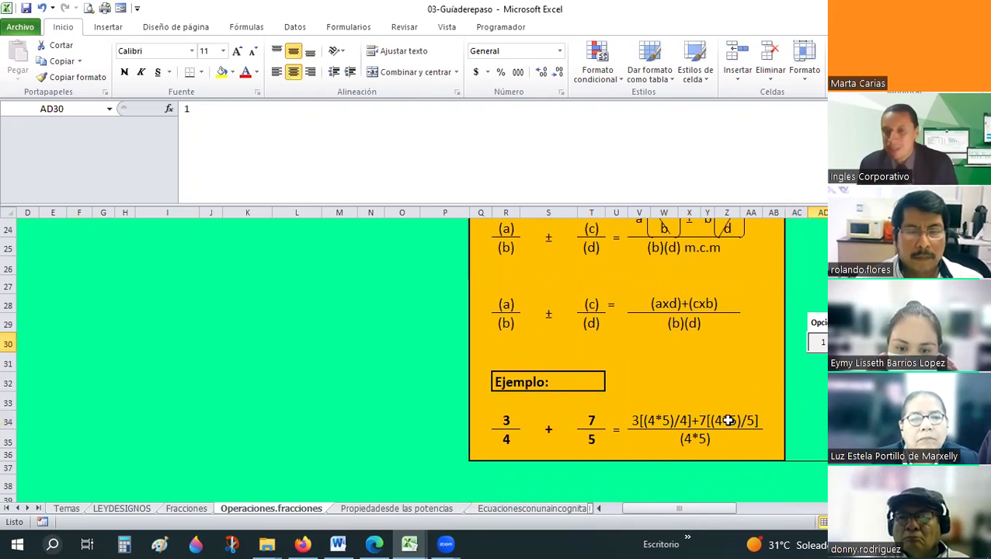
pyautogui.click(823, 347)
pyautogui.click(824, 376)
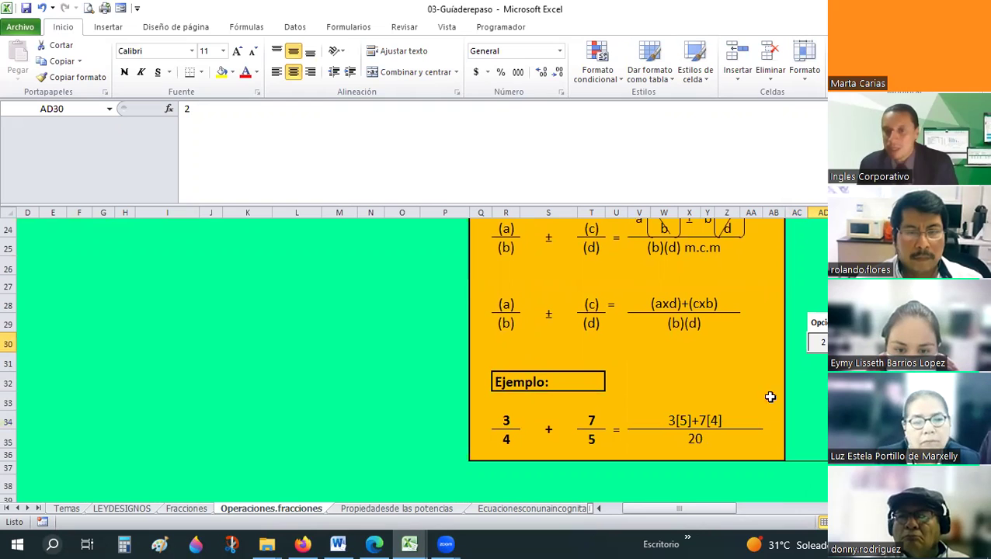
pyautogui.click(822, 343)
pyautogui.click(816, 381)
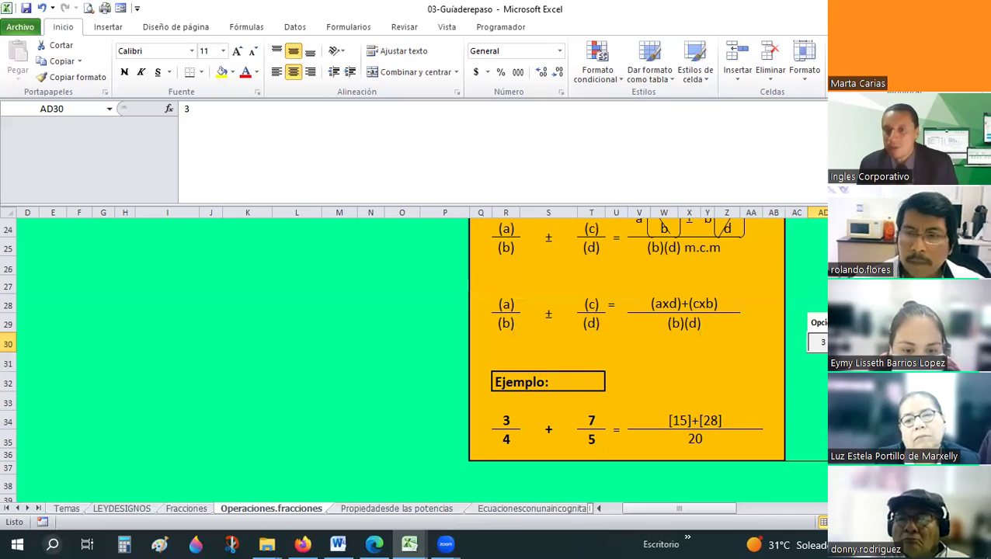
pyautogui.click(822, 342)
pyautogui.click(816, 386)
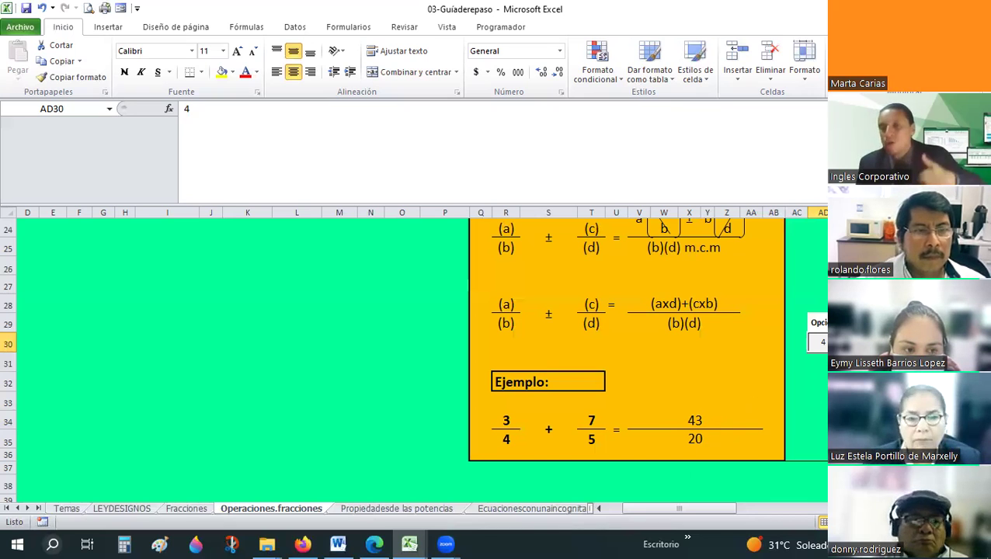
pyautogui.click(689, 423)
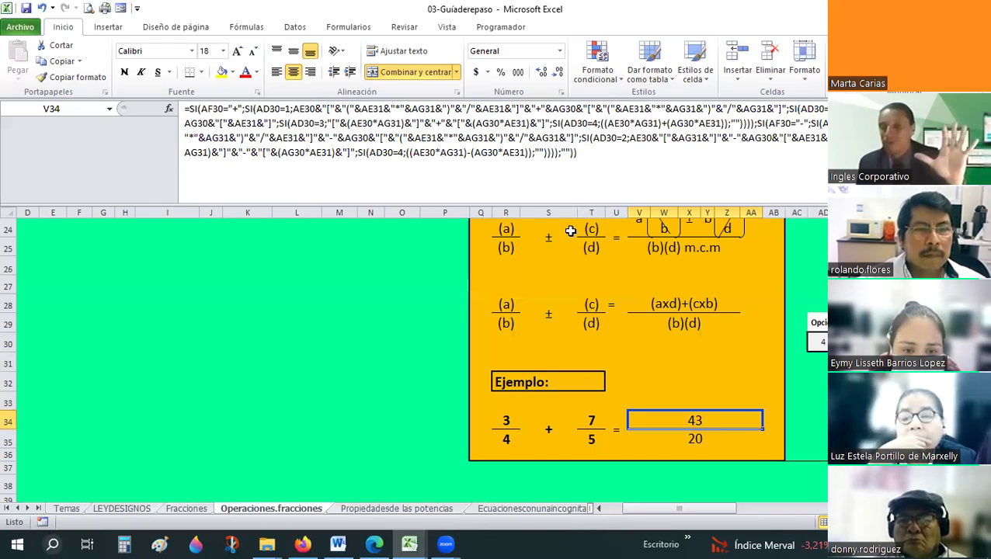
# - Inspect V34's long SI formula unchanged, collapse the formula bar, and close 03-Guíaderepaso
pyautogui.click(605, 156)
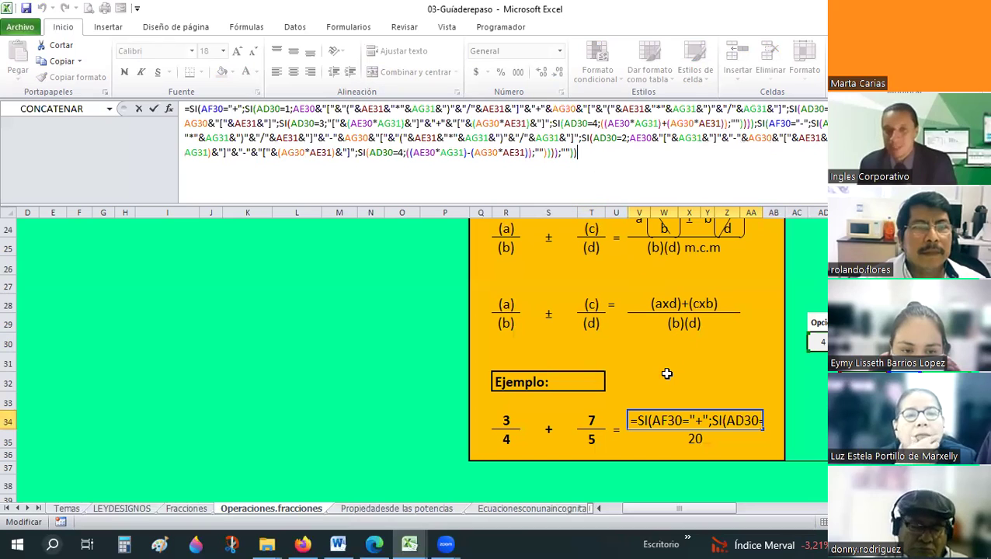
pyautogui.press('Return')
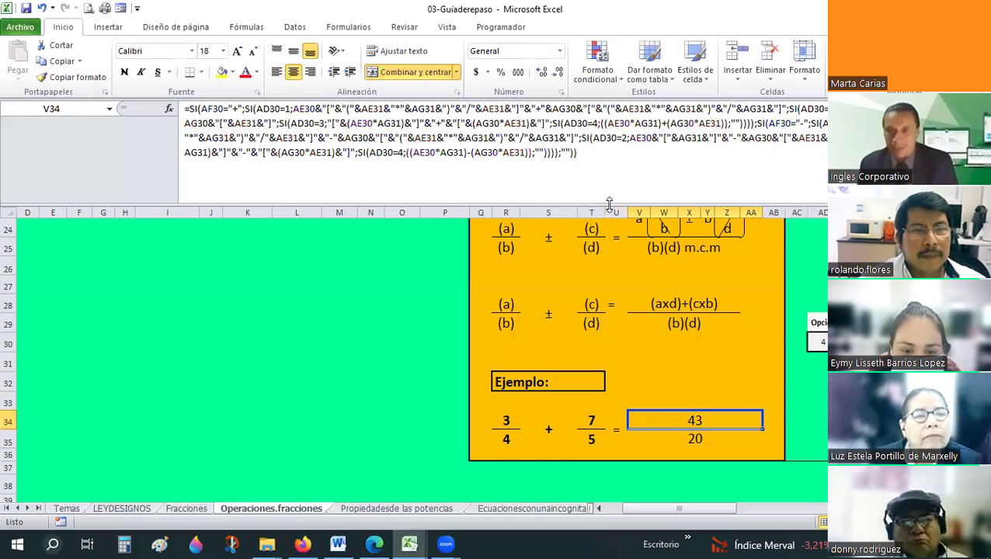
pyautogui.moveTo(610, 202); pyautogui.dragTo(610, 118)
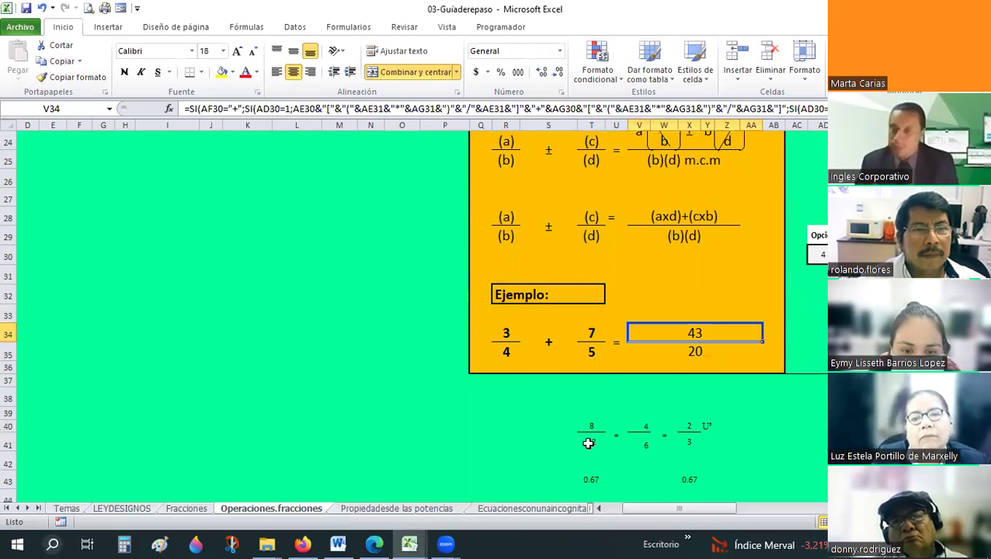
pyautogui.hotkey('alt', 'Tab')
pyautogui.hotkey('alt', 'Tab')
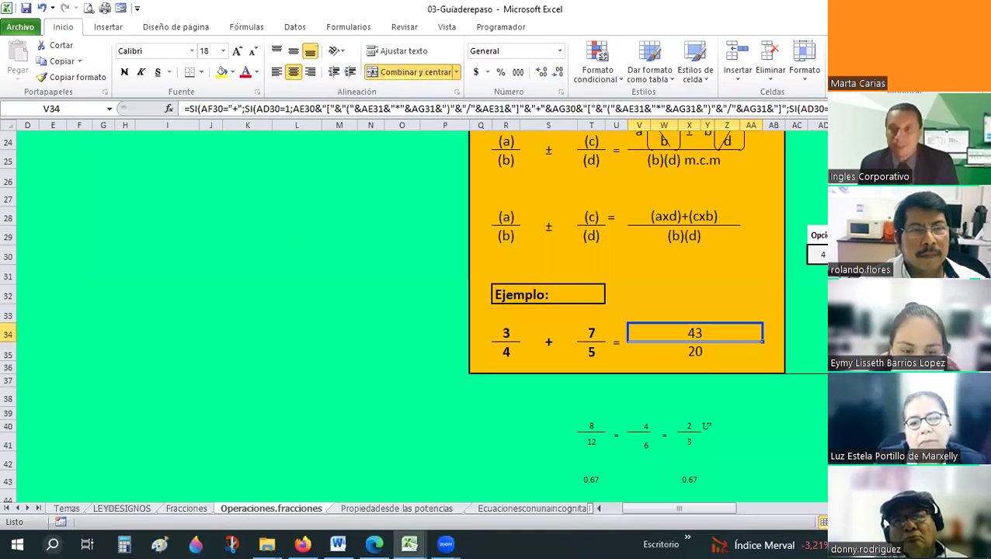
pyautogui.hotkey('ctrl', 'w')
# - Discard the guide workbook's changes and bring the second table around M7 into view
pyautogui.click(493, 291)
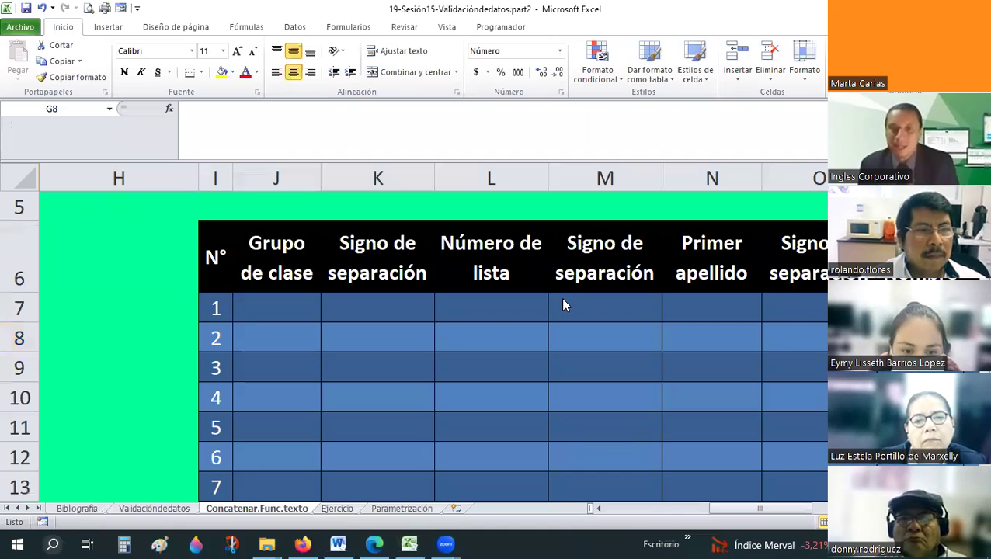
pyautogui.click(564, 305)
pyautogui.scroll(-1, 565, 309)
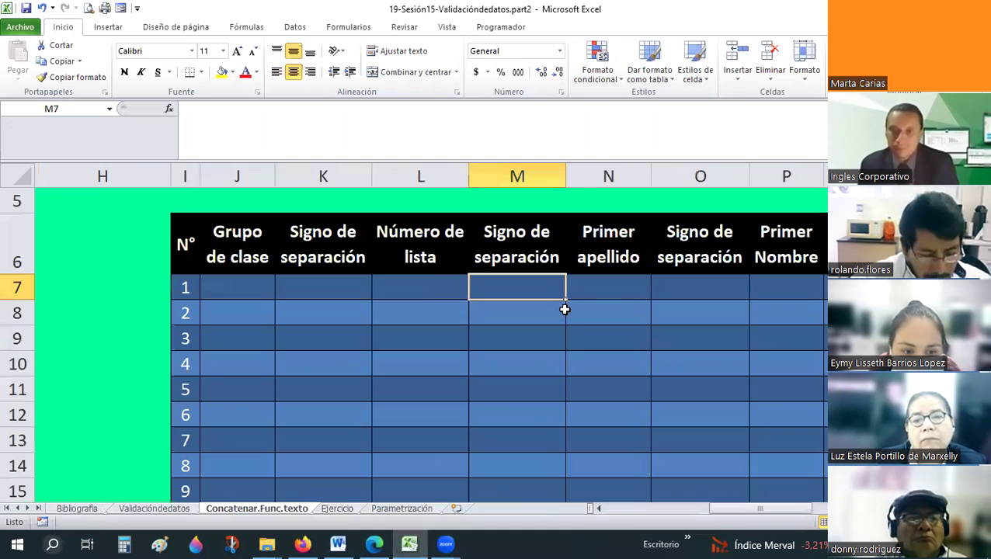
pyautogui.scroll(-1, 565, 309)
pyautogui.scroll(2, 606, 349)
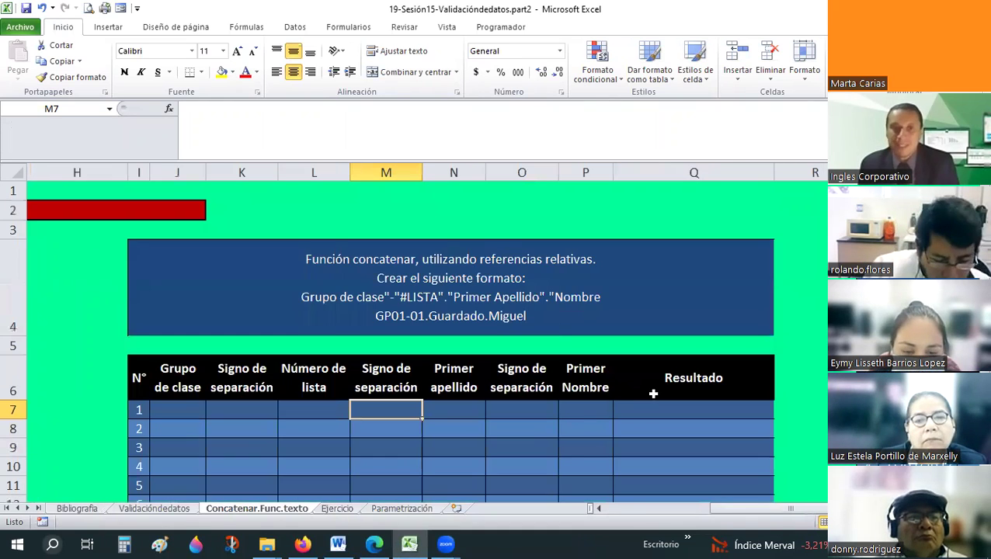
pyautogui.moveTo(764, 511)
pyautogui.mouseDown()
pyautogui.moveTo(618, 495)
pyautogui.moveTo(730, 499)
pyautogui.mouseUp()
pyautogui.hscroll(1, 620, 311)
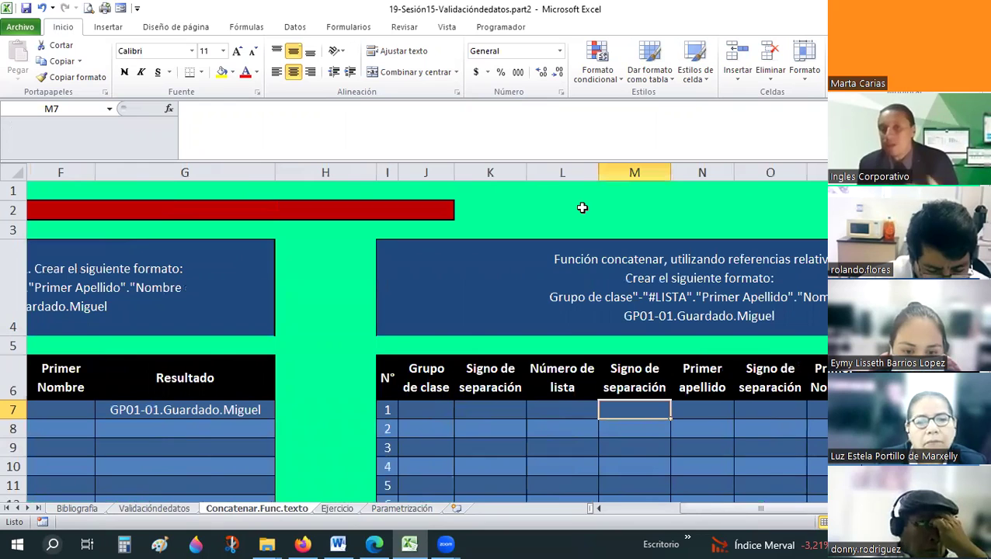
pyautogui.scroll(-1, 430, 361)
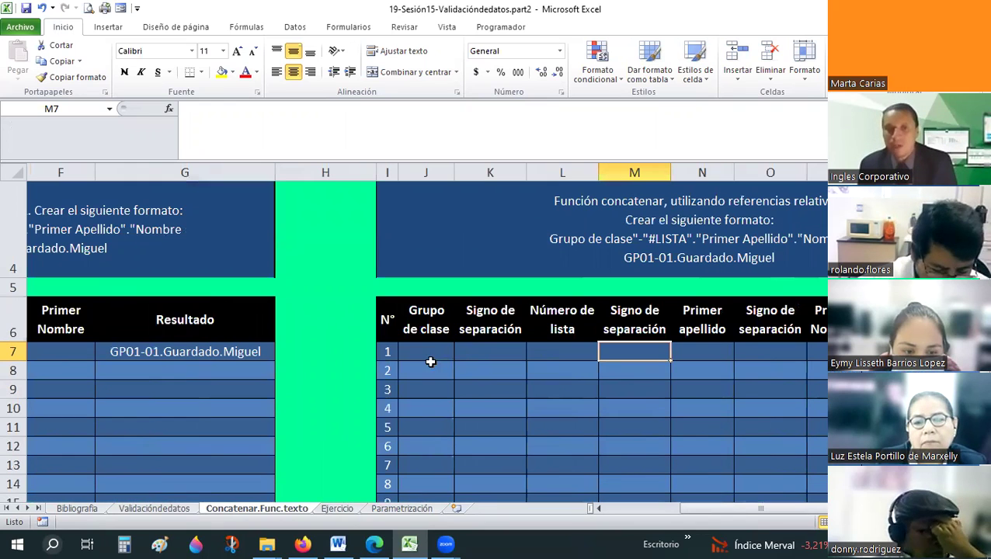
pyautogui.click(425, 354)
pyautogui.write('G')
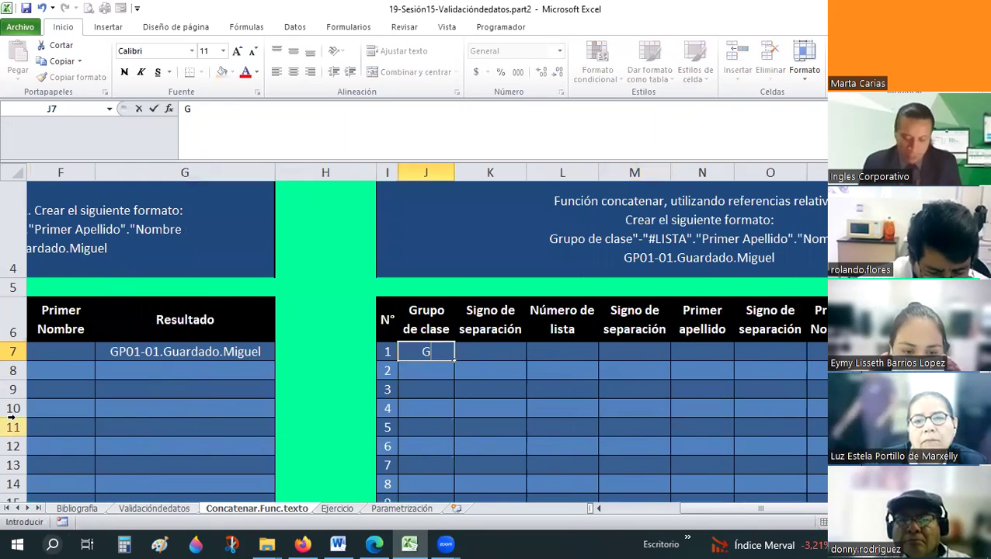
pyautogui.write('P01')
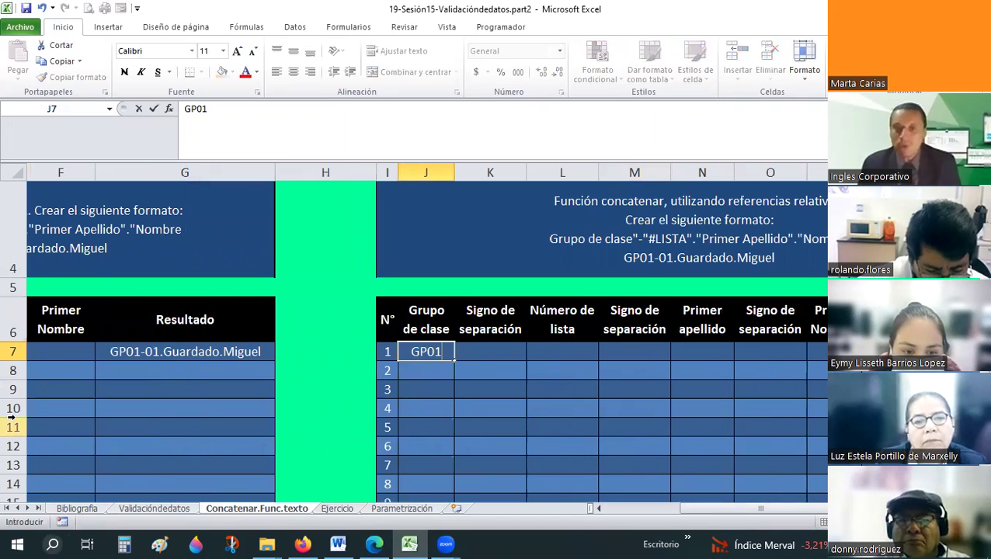
pyautogui.press('Tab')
pyautogui.write('-')
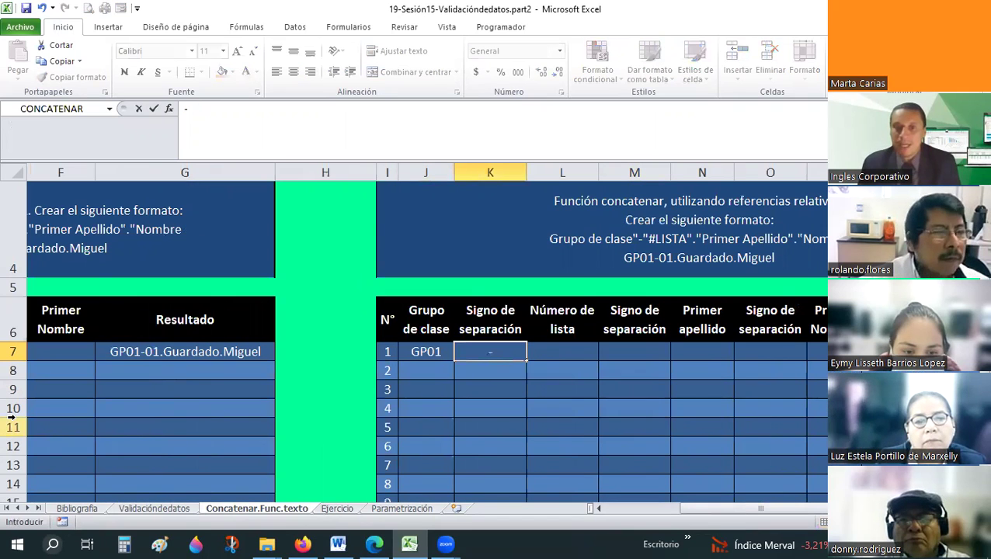
pyautogui.press('Tab')
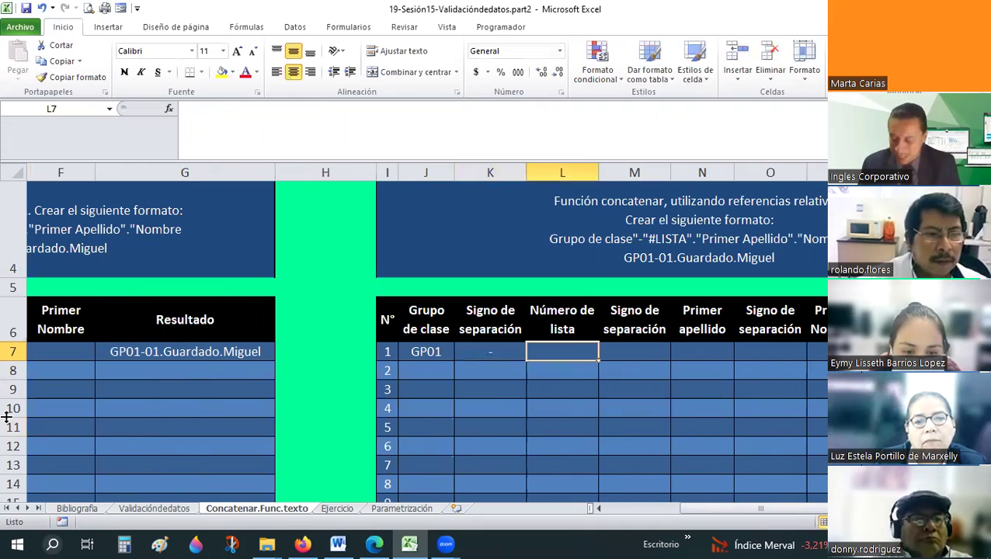
pyautogui.write('01')
pyautogui.press('Tab')
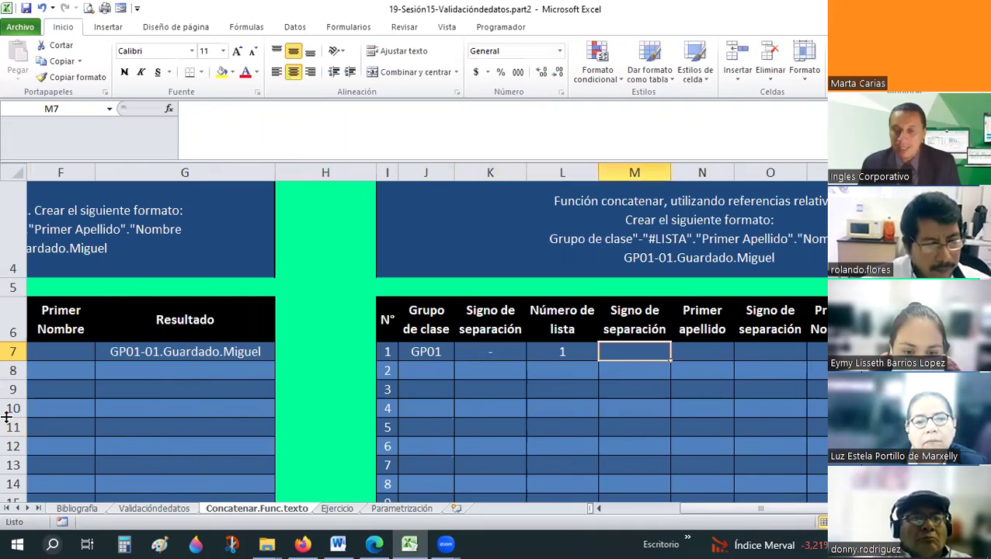
pyautogui.write('.')
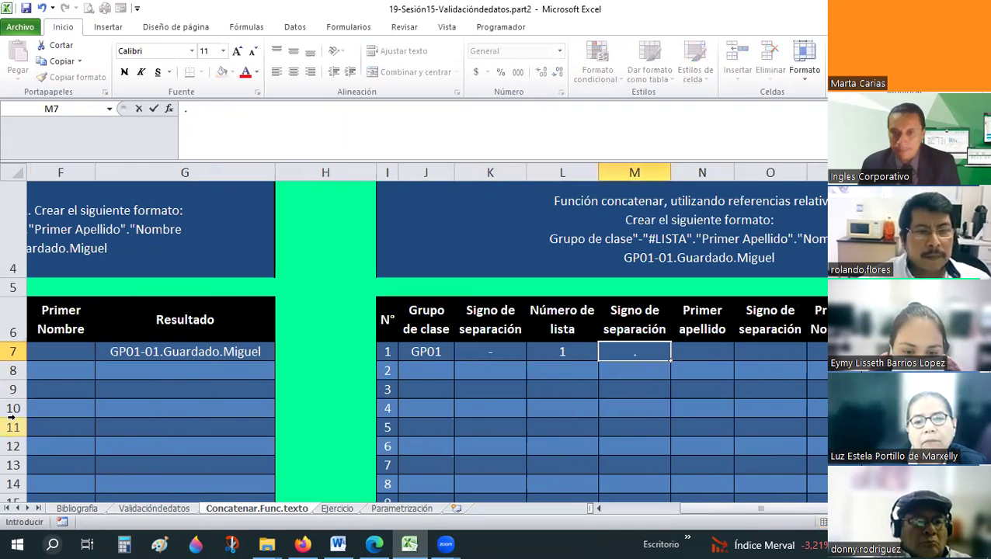
pyautogui.press('Tab')
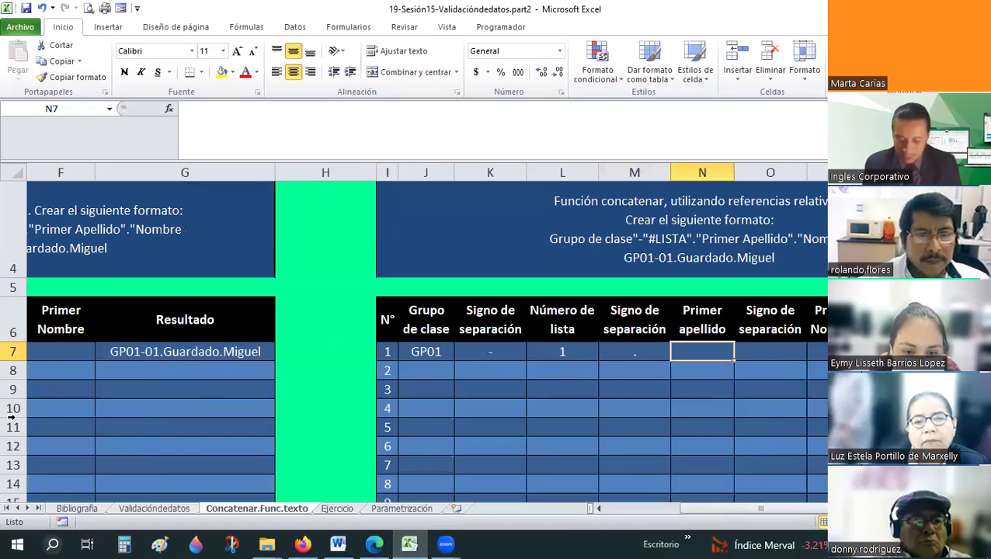
pyautogui.write('Guardado')
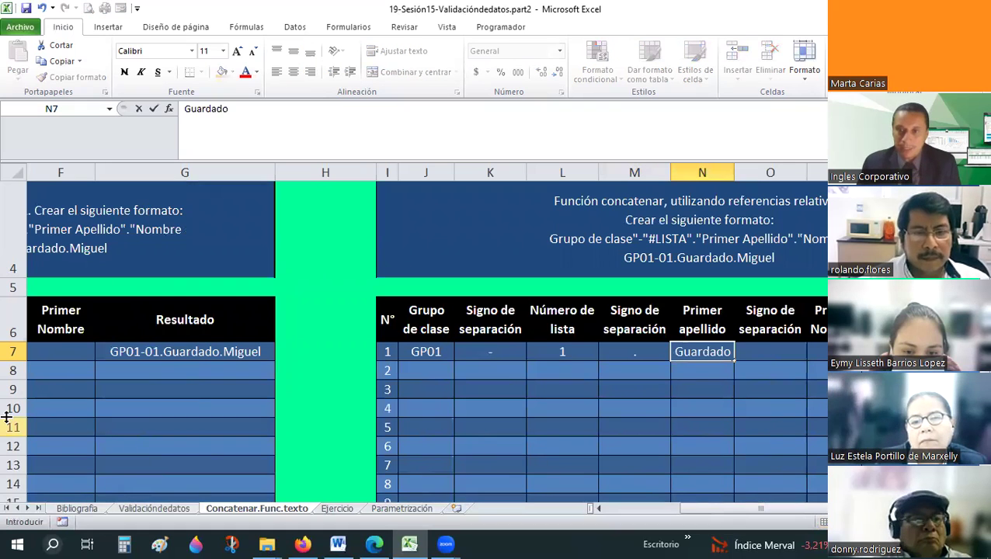
pyautogui.press('Tab')
pyautogui.write('.')
pyautogui.press('Tab')
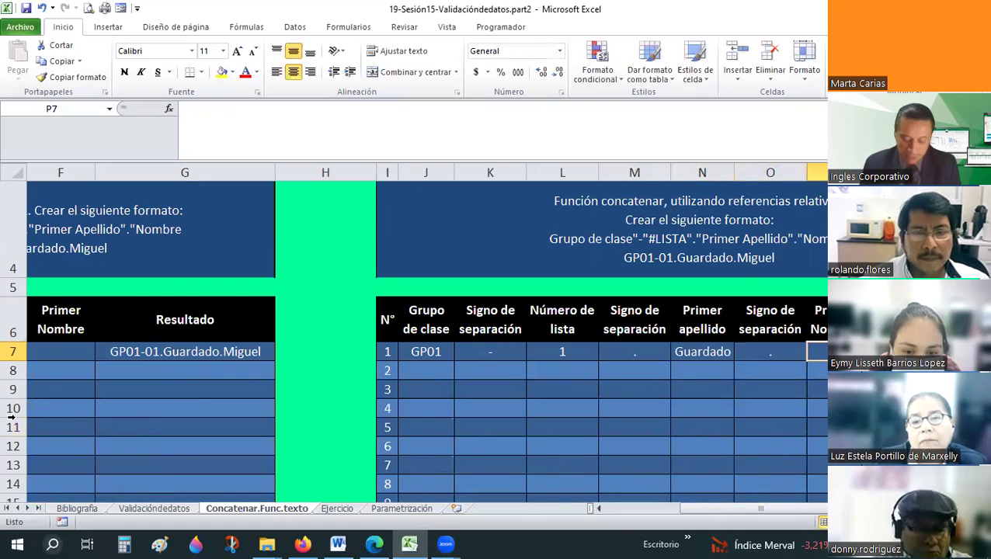
pyautogui.write('Miguel')
pyautogui.press('Tab')
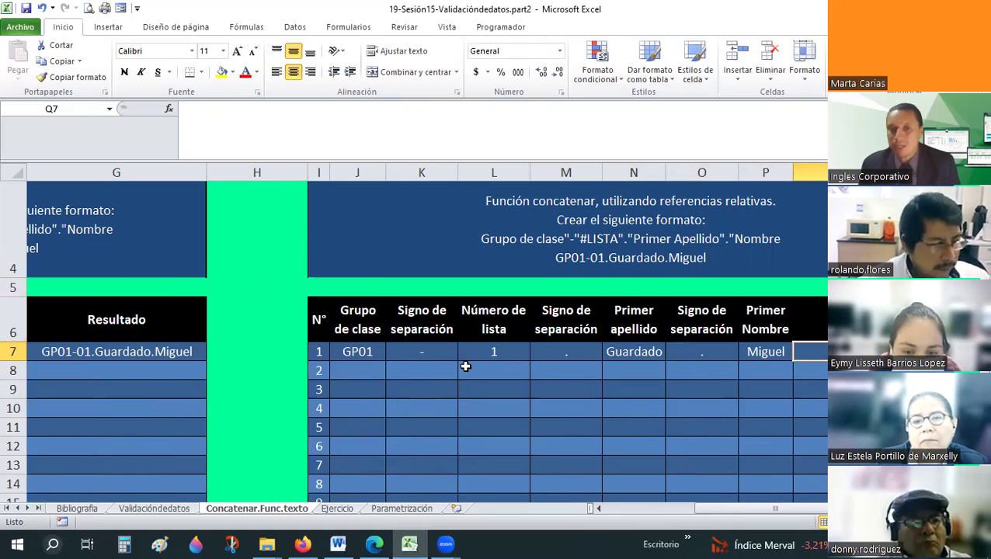
pyautogui.click(375, 352)
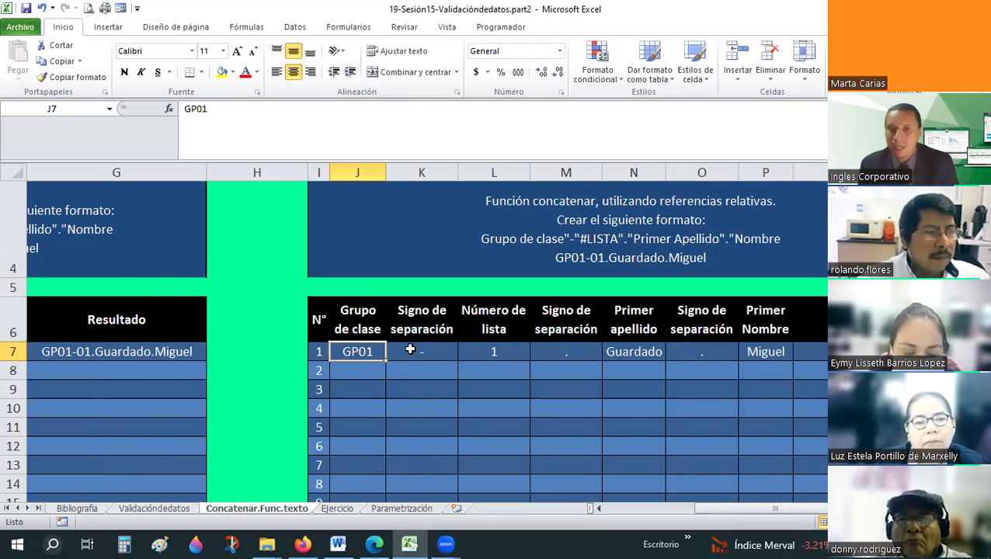
pyautogui.click(400, 355)
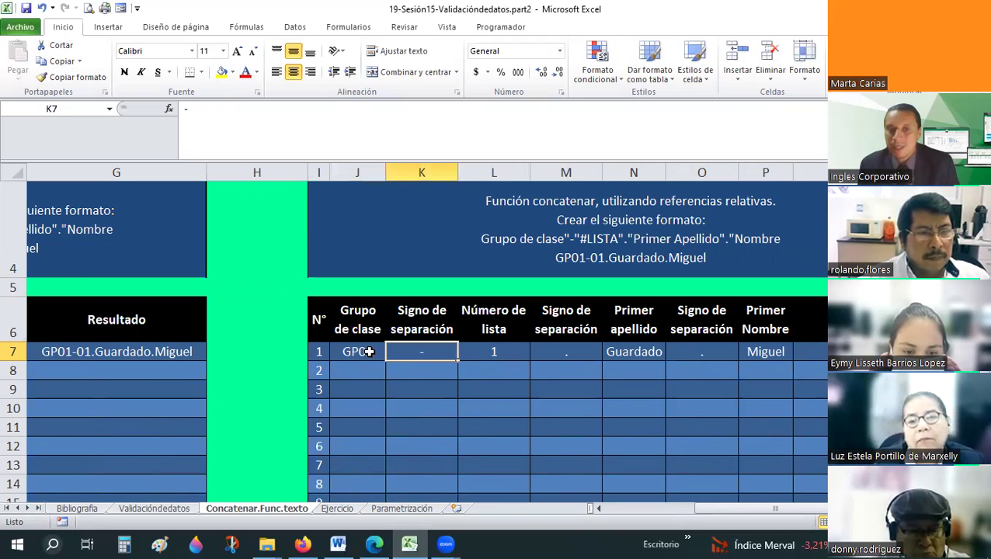
pyautogui.click(492, 353)
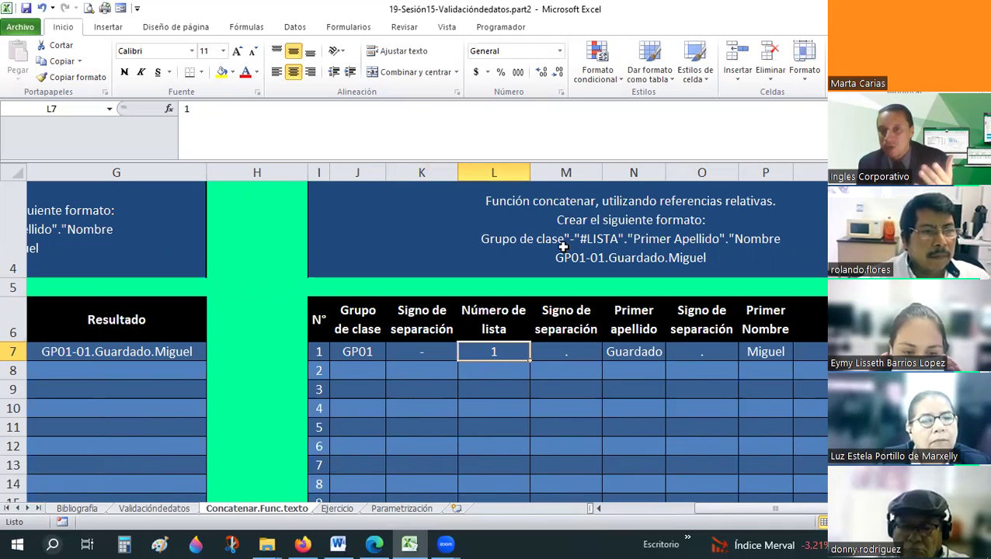
pyautogui.moveTo(740, 509); pyautogui.dragTo(670, 510)
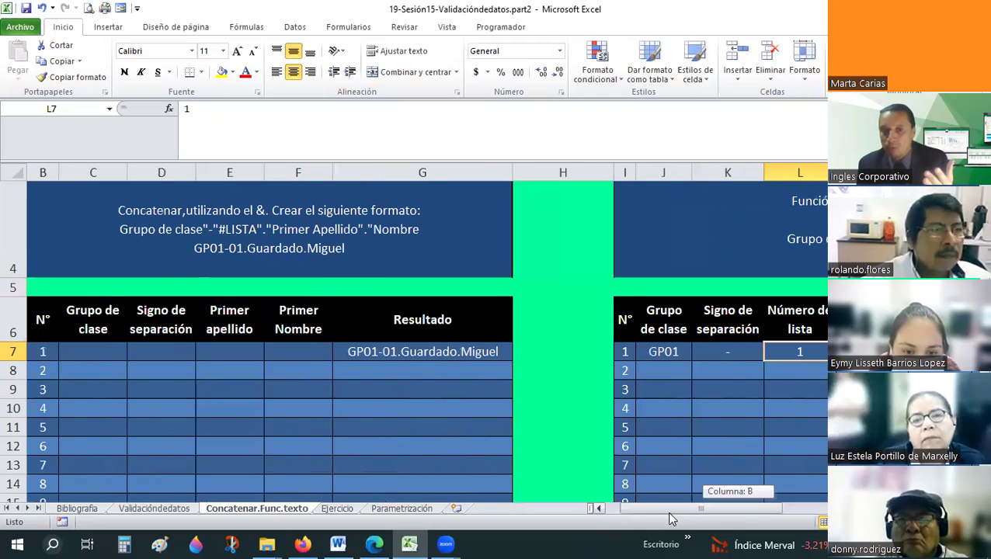
pyautogui.hscroll(-1, 515, 362)
pyautogui.click(458, 344)
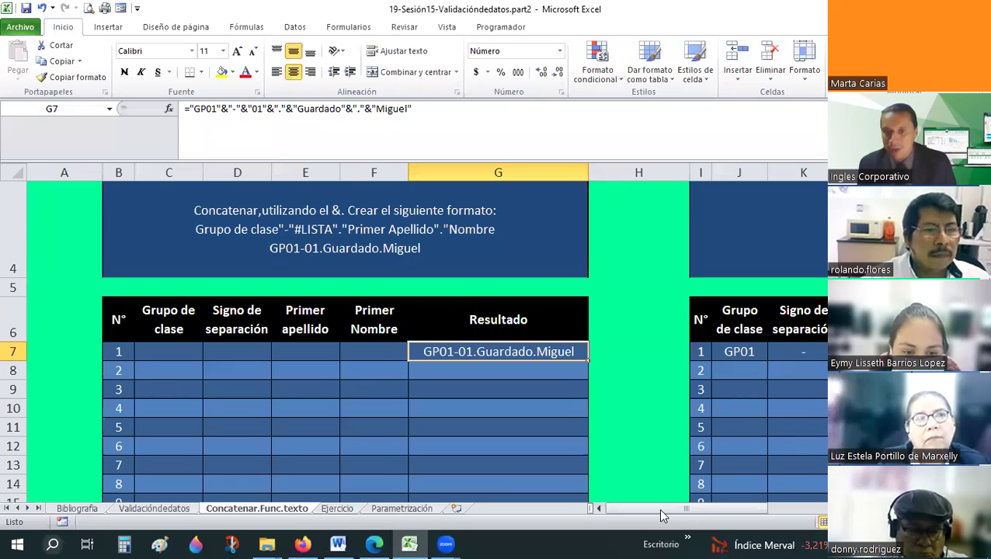
pyautogui.moveTo(753, 509); pyautogui.dragTo(773, 512)
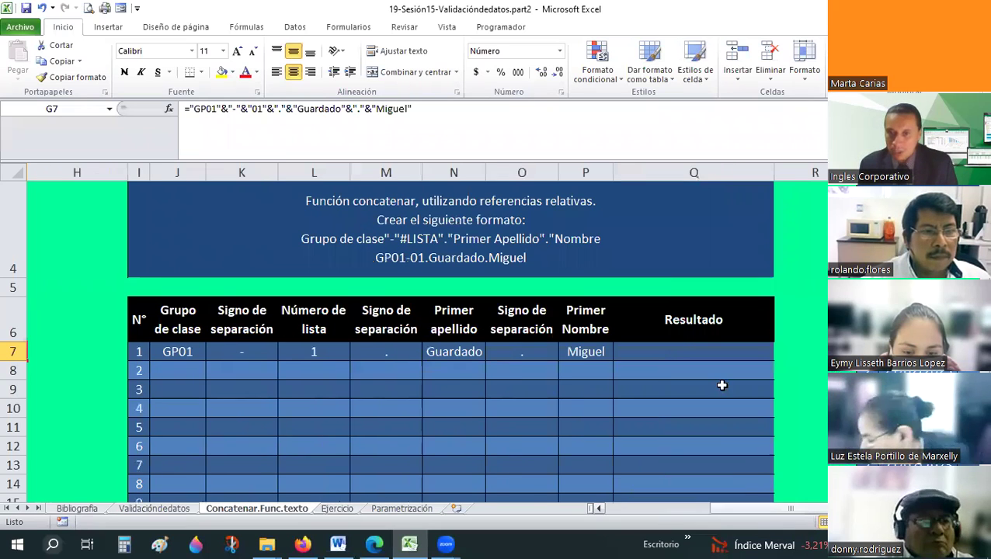
pyautogui.click(687, 349)
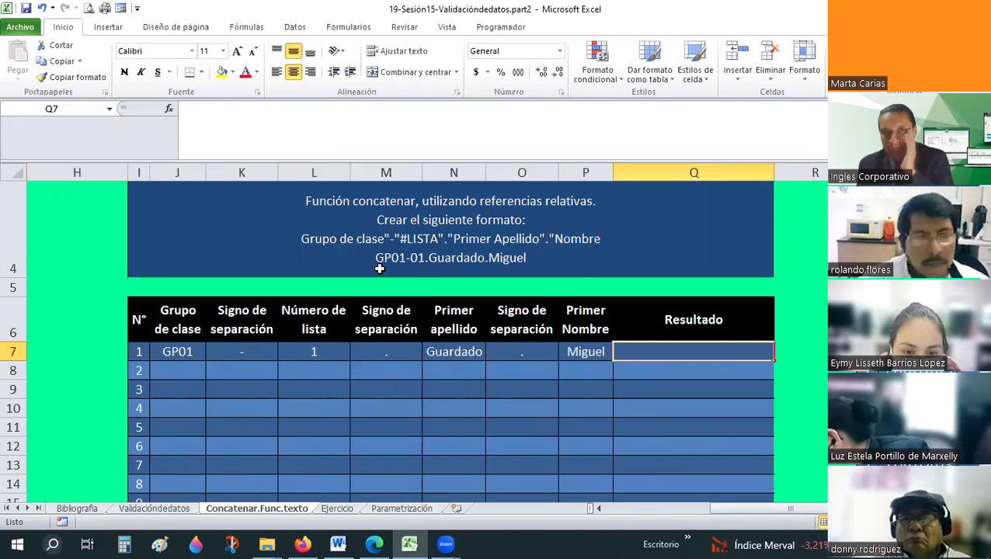
# - Search Insert Function for concatenar and choose CONCATENAR for cell Q7
pyautogui.click(170, 113)
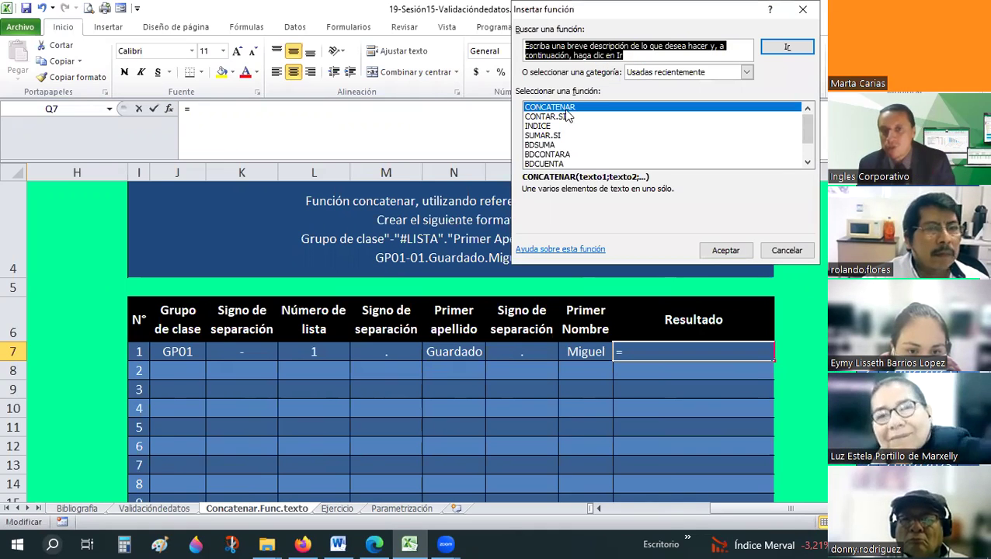
pyautogui.click(639, 56)
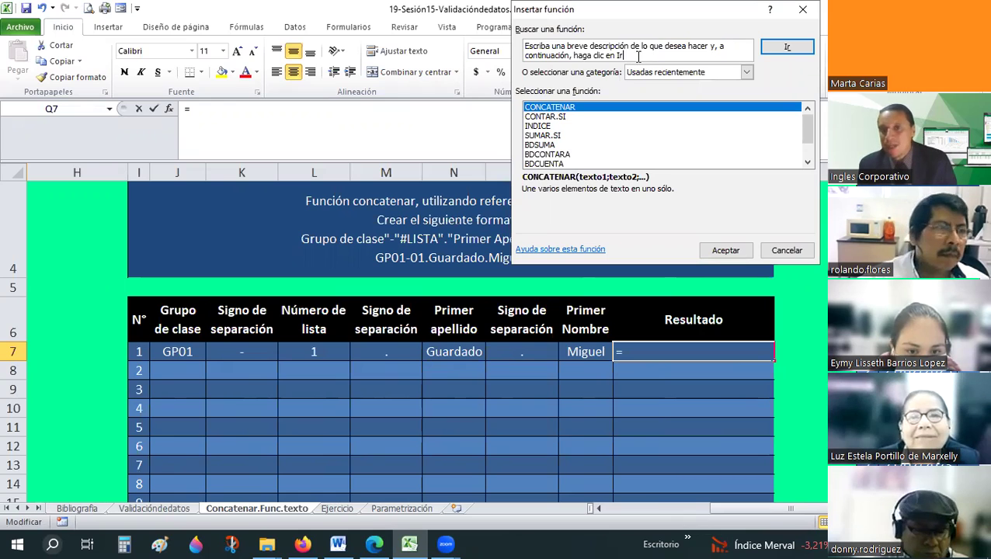
pyautogui.moveTo(639, 56); pyautogui.dragTo(512, 44)
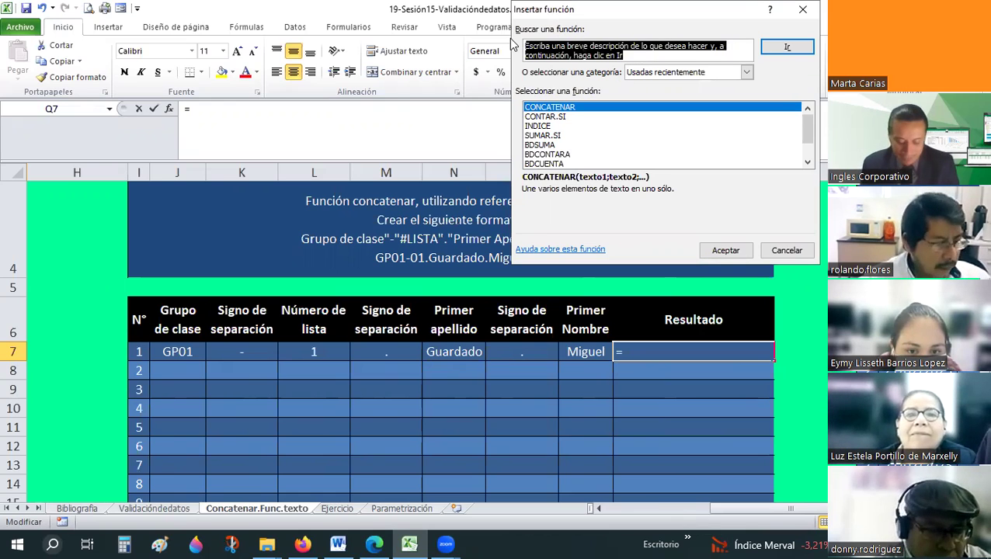
pyautogui.write('con')
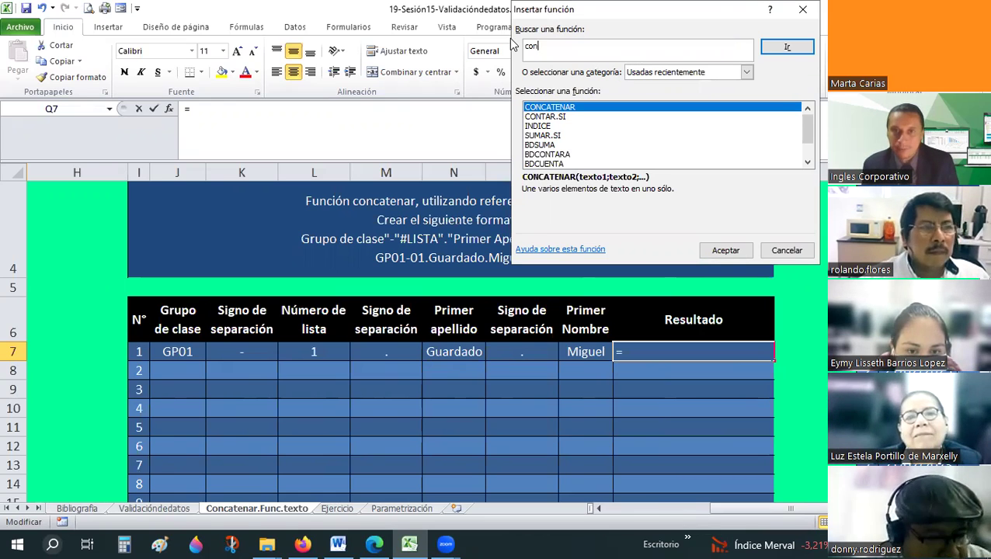
pyautogui.write('catenar')
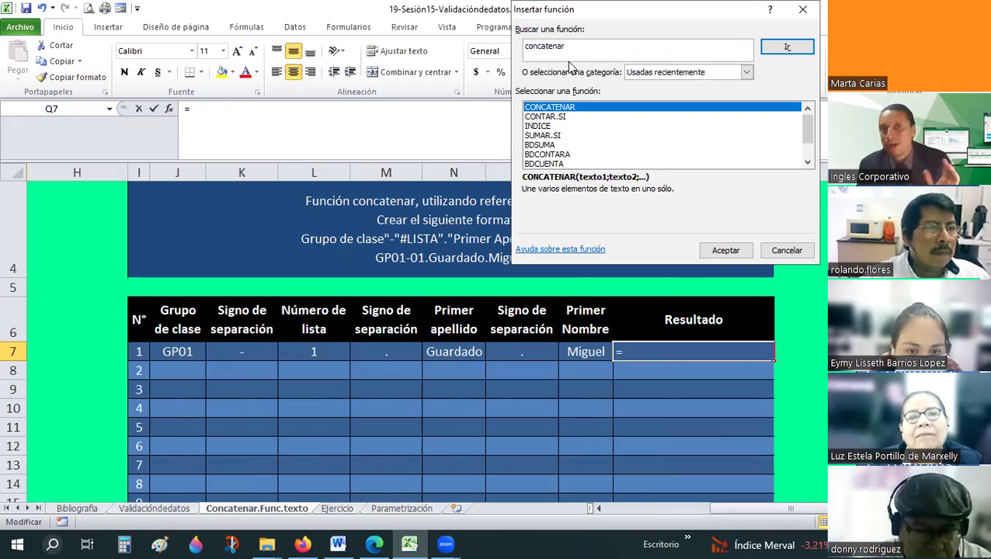
pyautogui.click(792, 47)
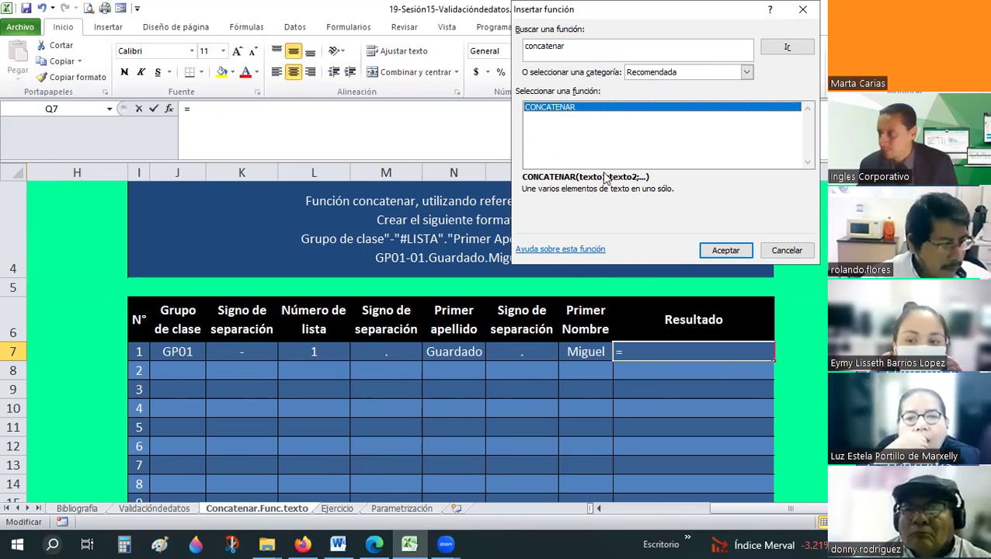
pyautogui.doubleClick(557, 108)
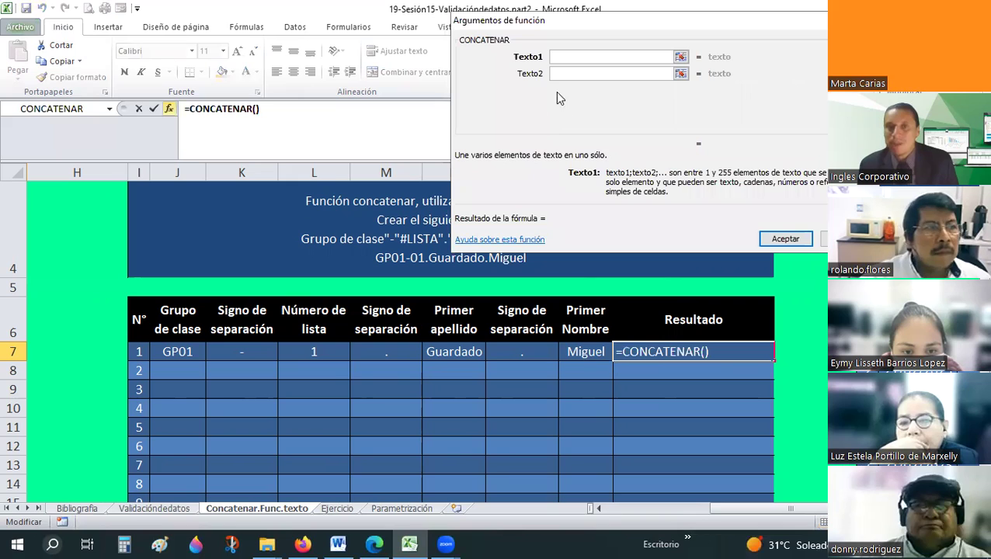
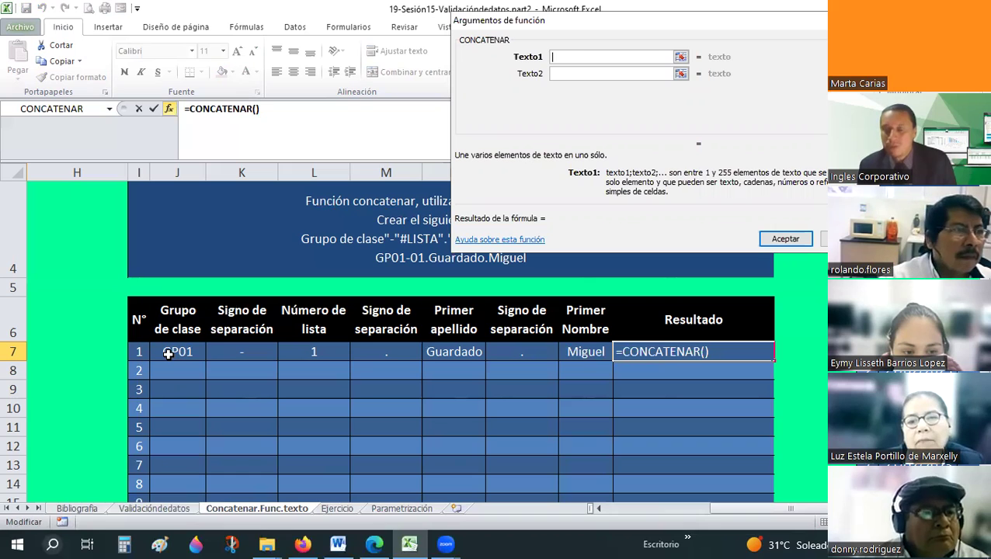
# - Fill CONCATENAR's Texto1–Texto5 with J7, K7, 0, L7 and M7, previewing GP01-01
pyautogui.click(168, 354)
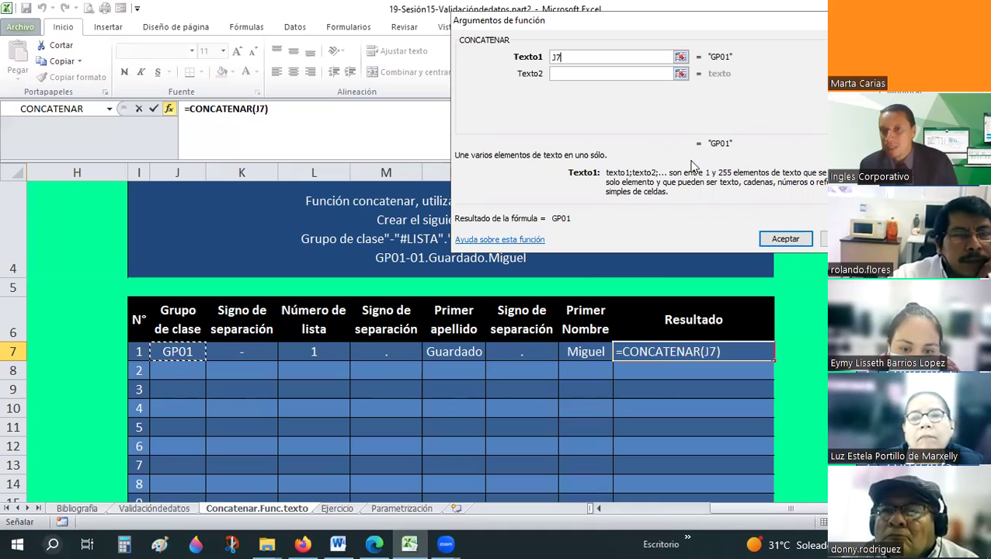
pyautogui.click(576, 73)
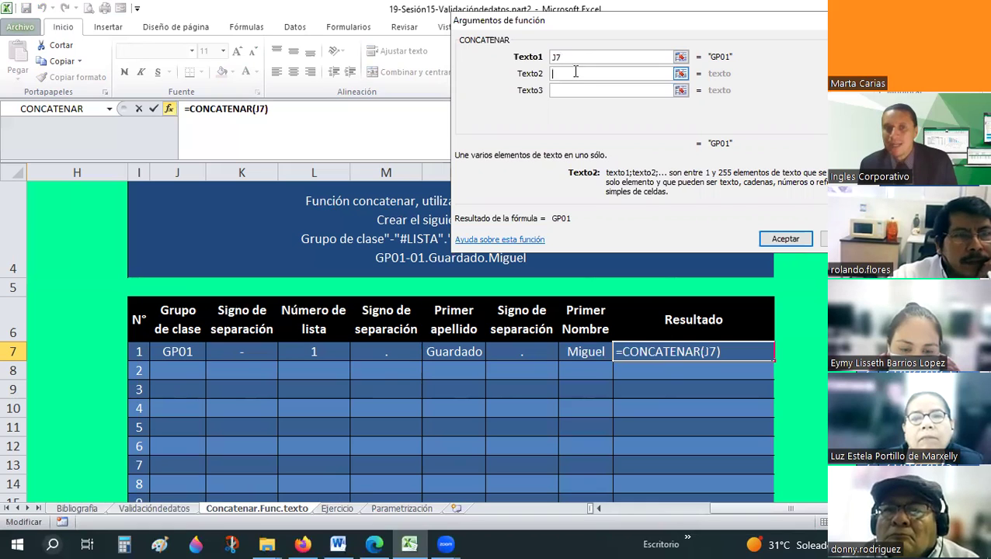
pyautogui.click(242, 351)
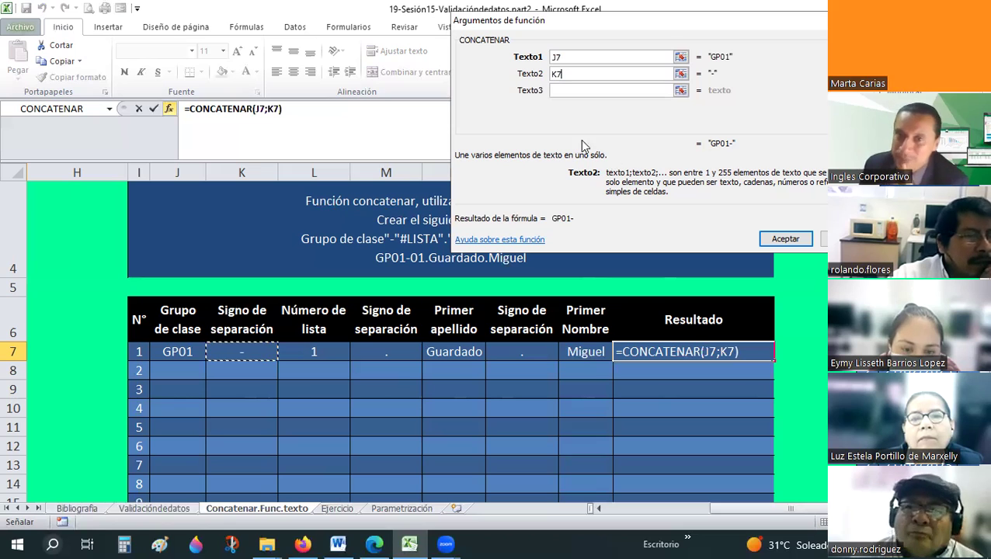
pyautogui.click(564, 92)
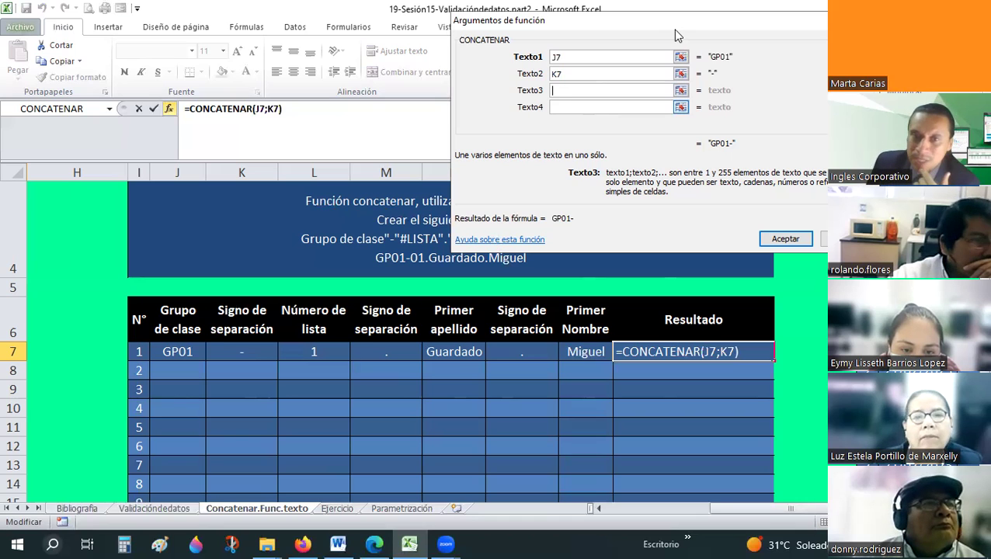
pyautogui.moveTo(457, 257); pyautogui.dragTo(500, 358)
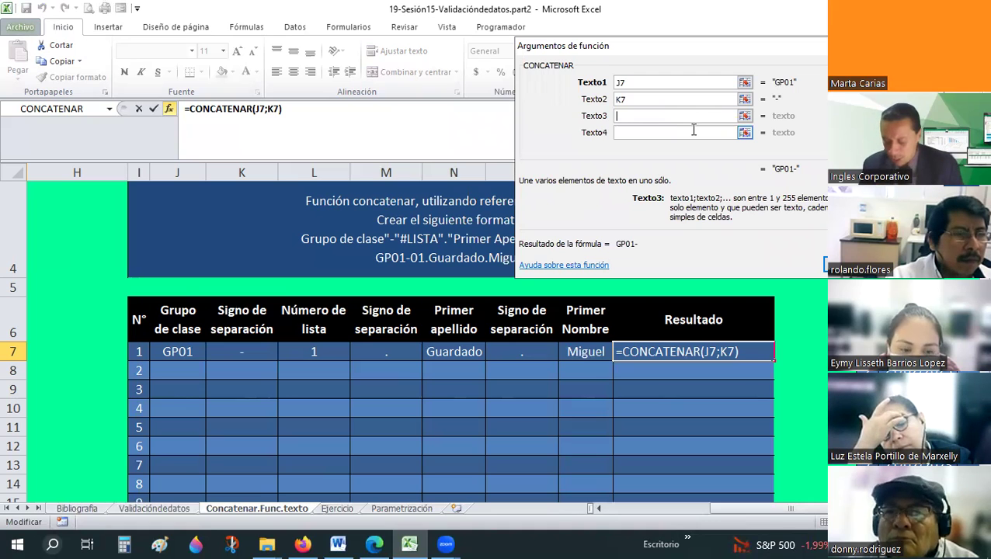
pyautogui.write('0')
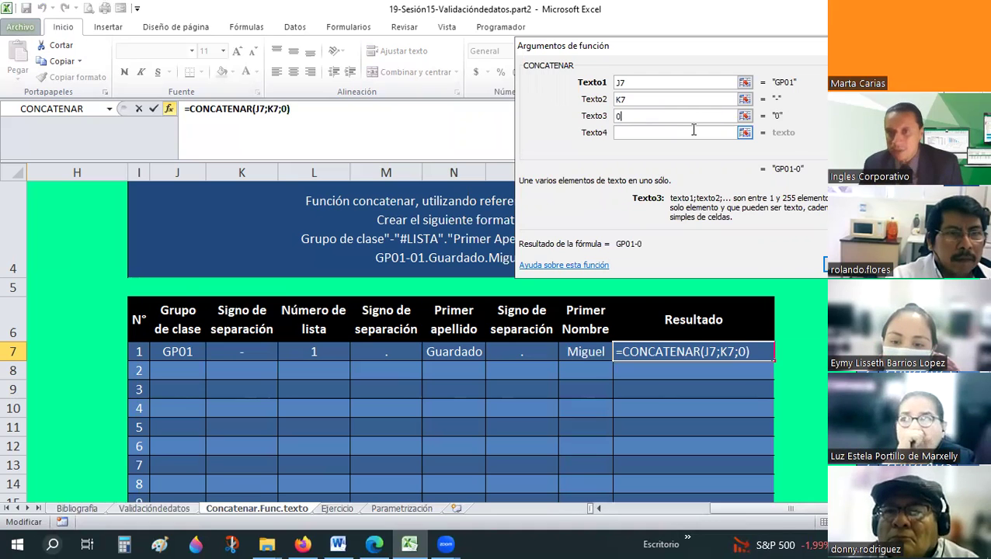
pyautogui.press('Tab')
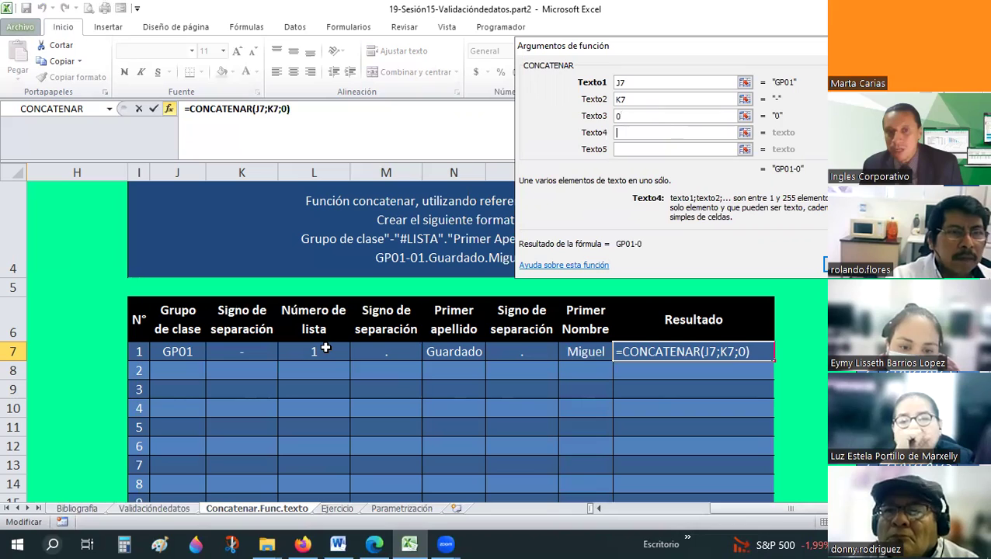
pyautogui.click(324, 350)
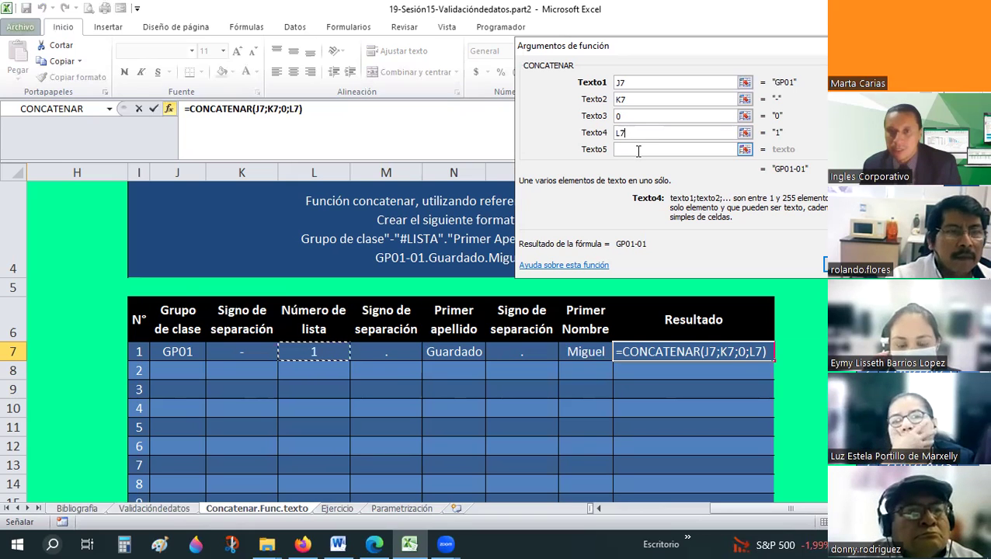
pyautogui.press('Tab')
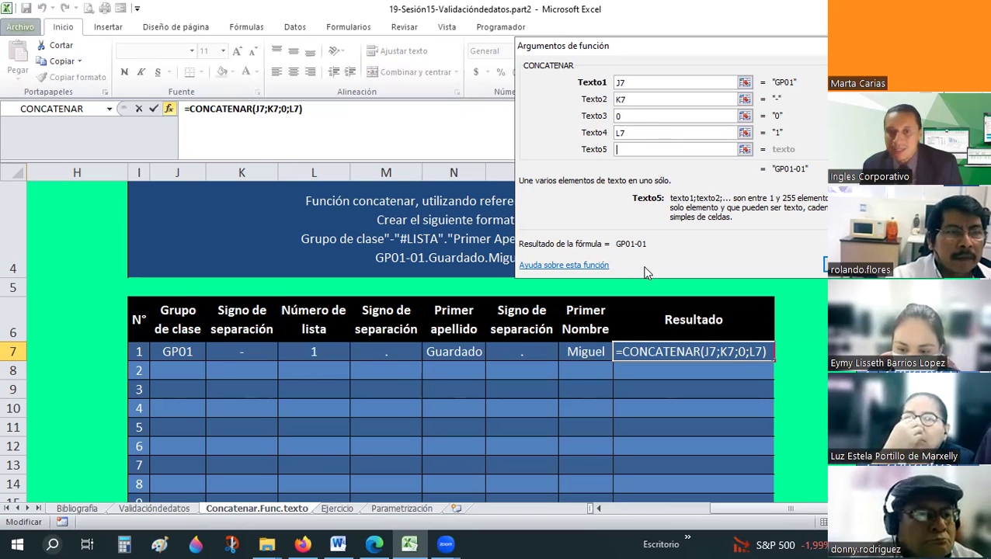
pyautogui.click(386, 351)
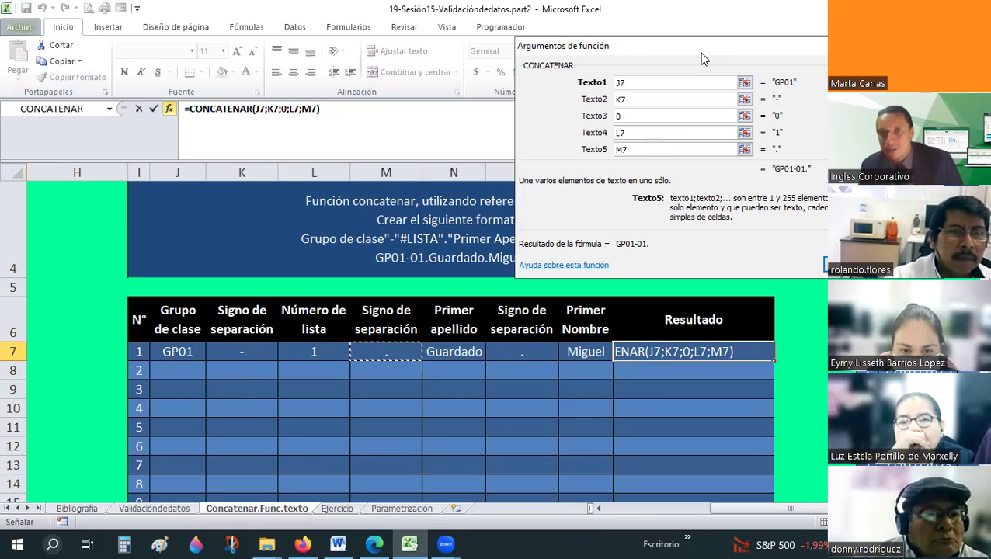
# - Add N7, O7 and P7 as Texto6–Texto8 and accept the CONCATENAR formula in Q7
pyautogui.moveTo(703, 48); pyautogui.dragTo(499, 48)
pyautogui.click(721, 151)
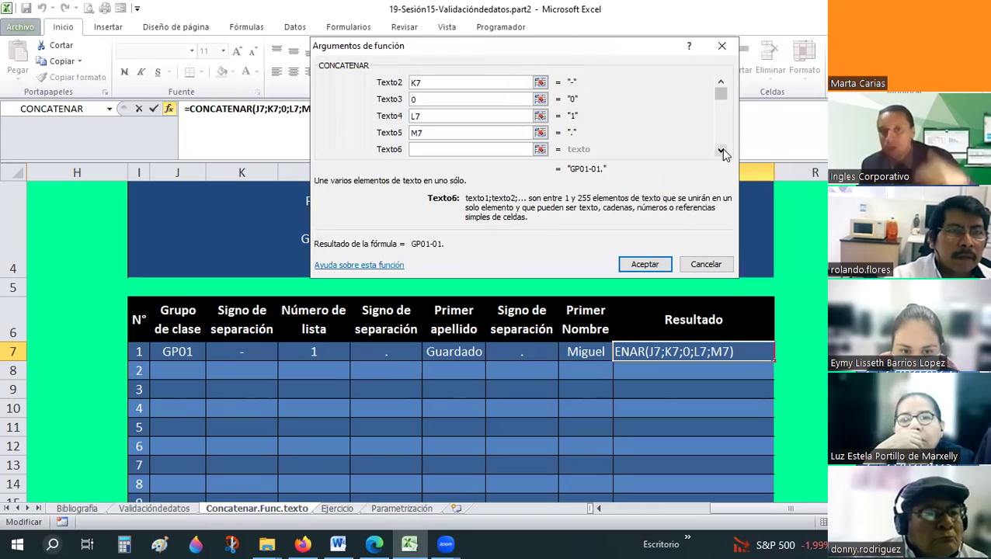
pyautogui.click(721, 151)
pyautogui.scroll(-1, 419, 117)
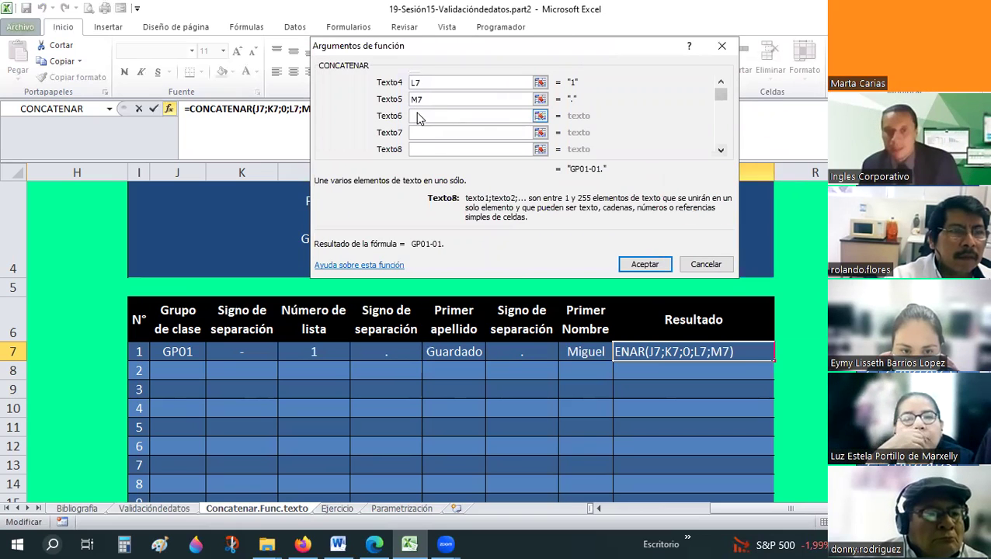
pyautogui.click(418, 114)
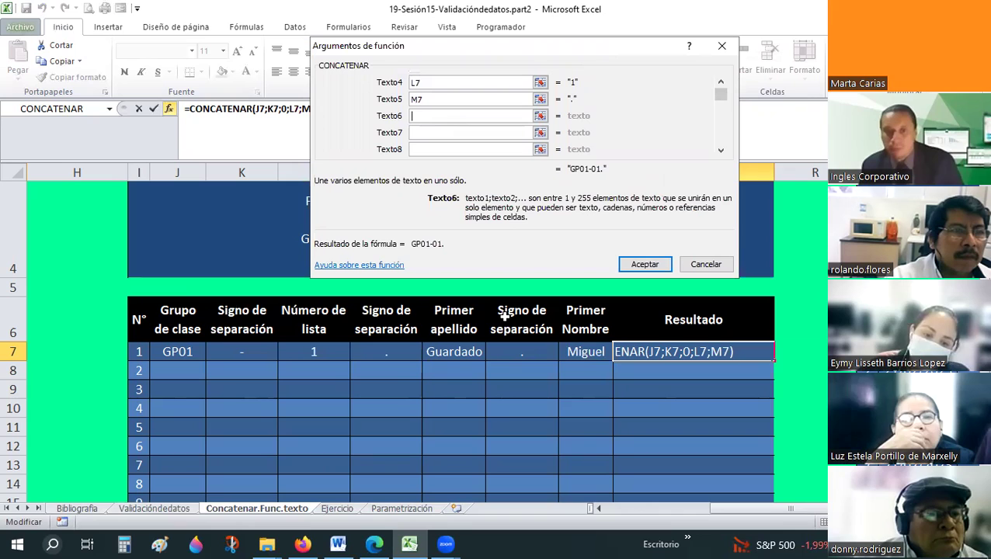
pyautogui.click(467, 351)
pyautogui.press('Tab')
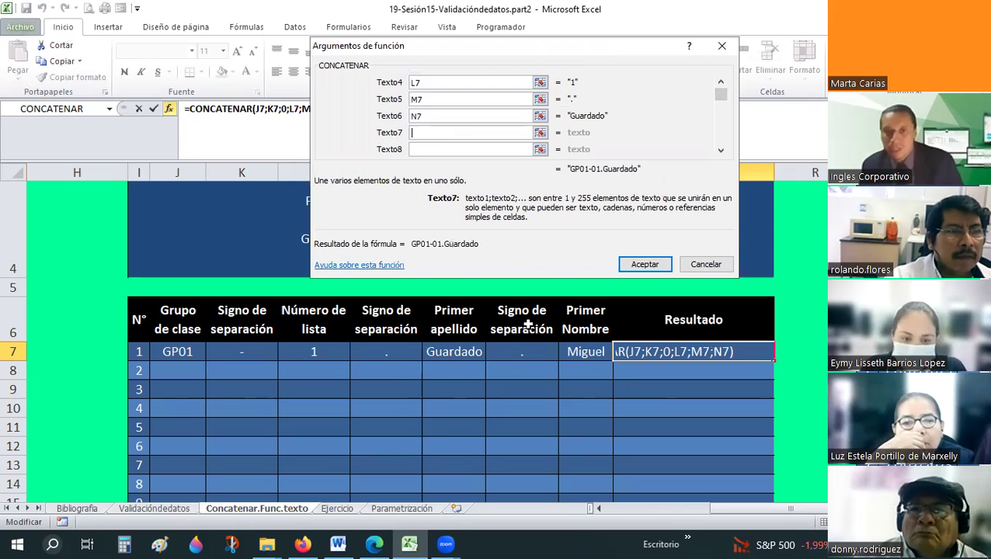
pyautogui.click(529, 351)
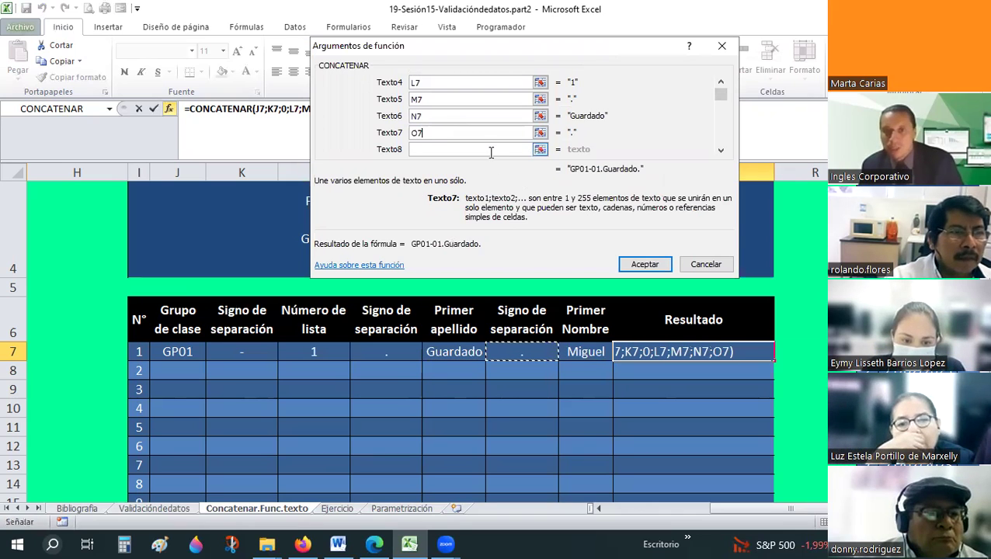
pyautogui.press('Tab')
pyautogui.click(586, 352)
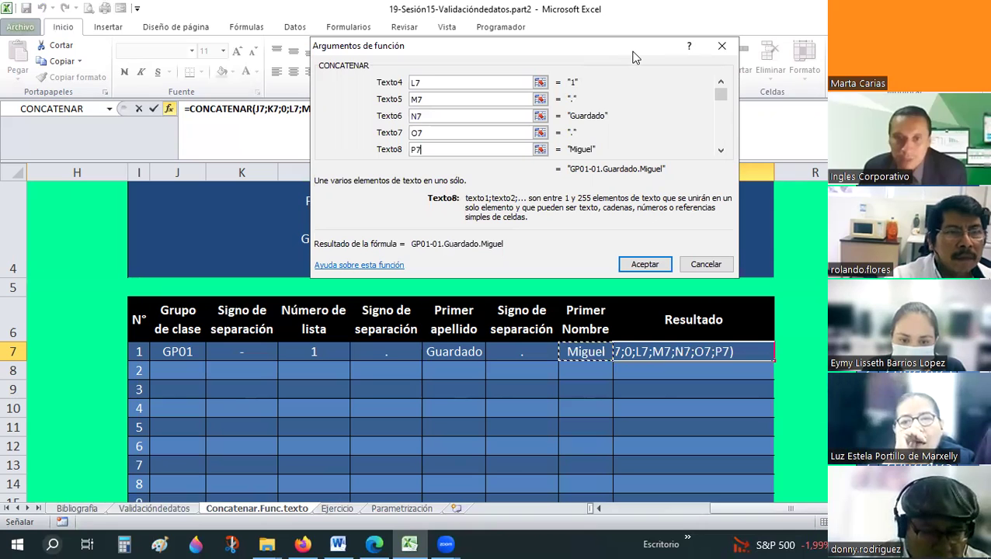
pyautogui.moveTo(633, 57); pyautogui.dragTo(593, 84)
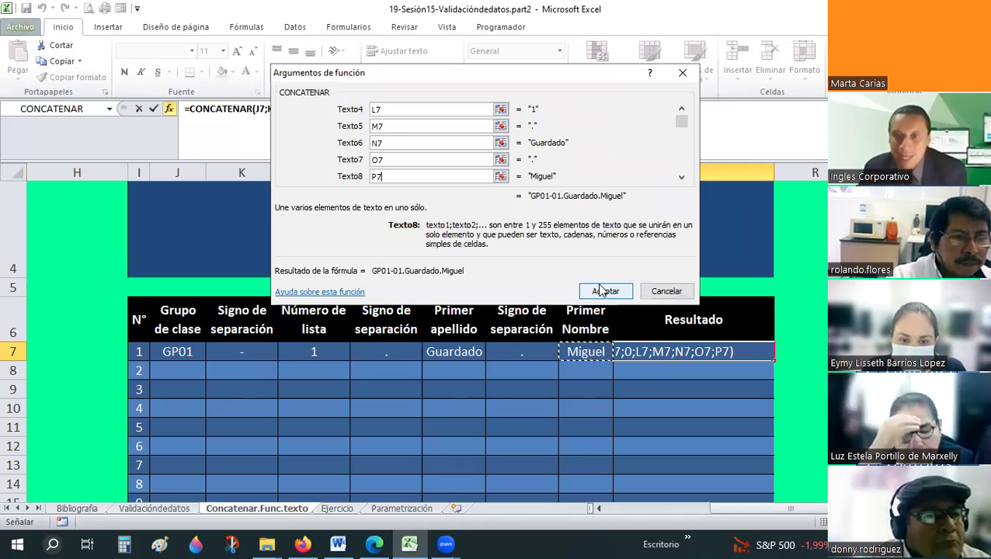
pyautogui.press('Return')
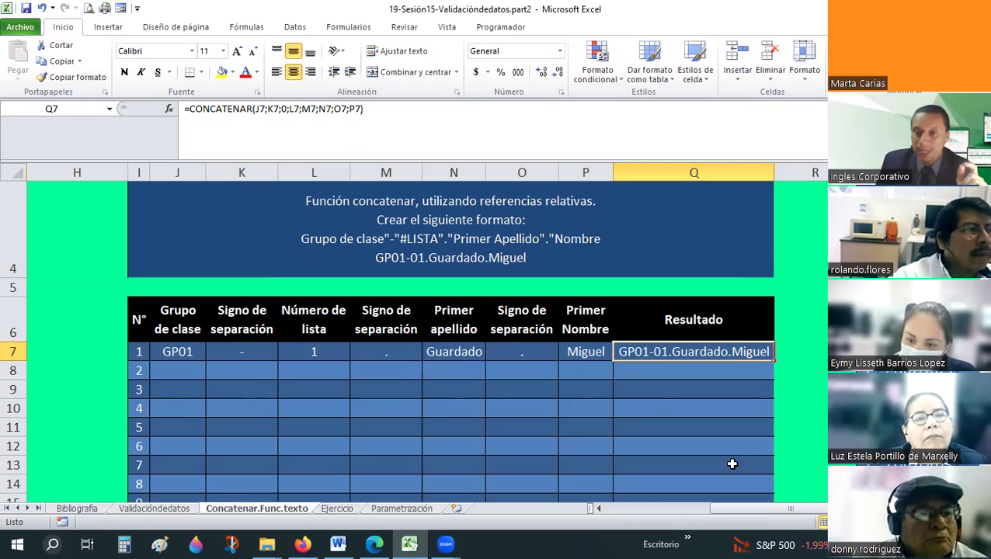
pyautogui.moveTo(765, 512); pyautogui.dragTo(388, 359)
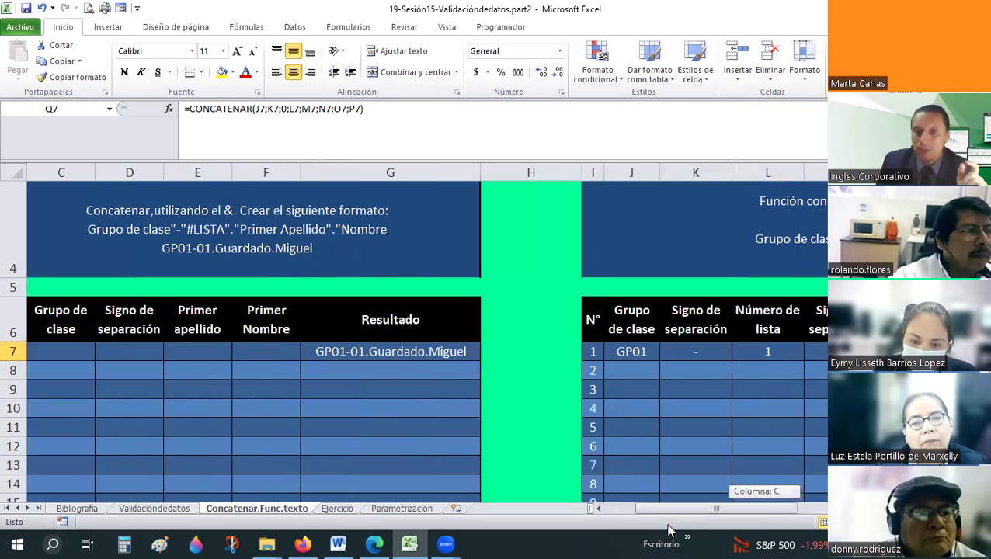
pyautogui.click(388, 353)
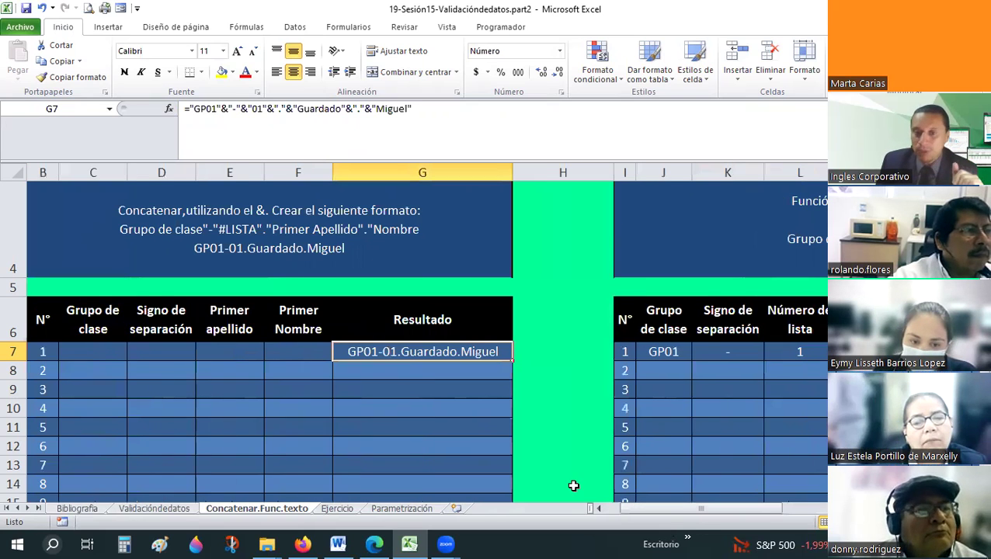
pyautogui.click(765, 508)
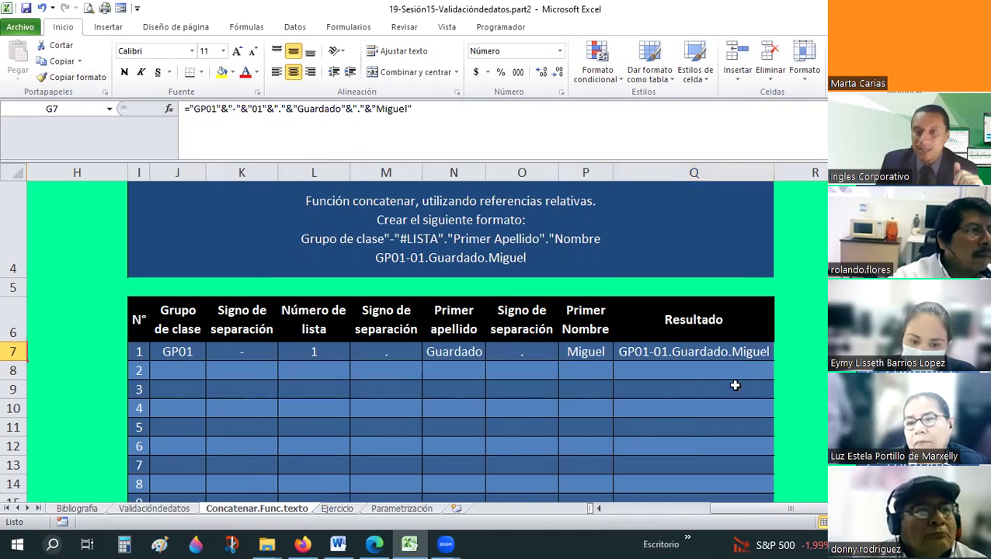
pyautogui.click(723, 366)
pyautogui.click(709, 354)
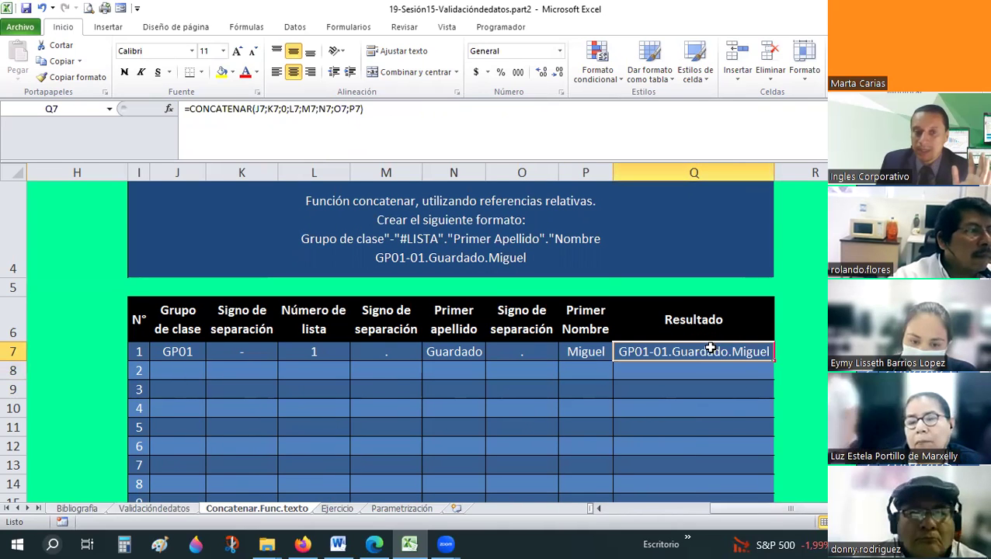
# - Copy row 7's entries J7:P7 and paste them into row 8
pyautogui.moveTo(183, 355); pyautogui.dragTo(595, 354)
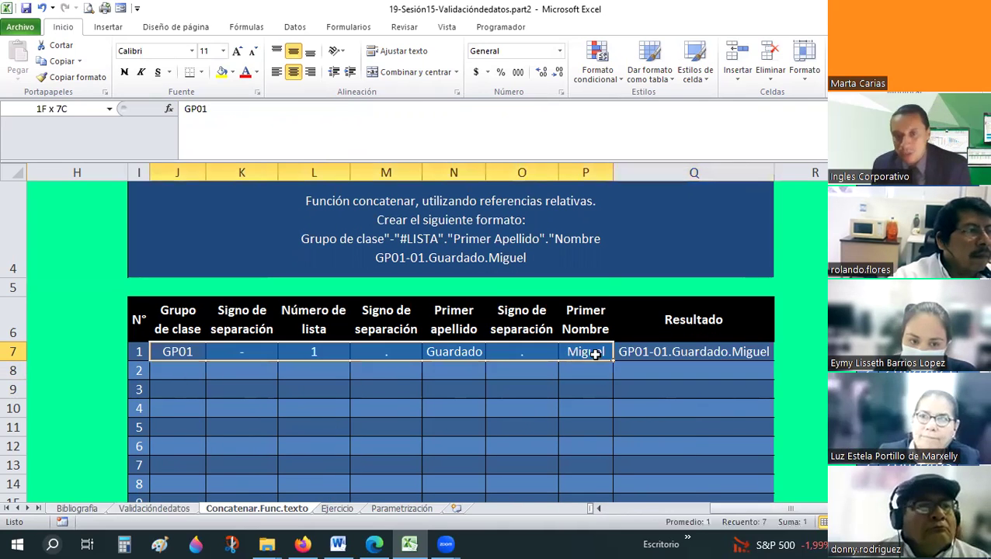
pyautogui.hotkey('ctrl', 'c')
pyautogui.click(169, 372)
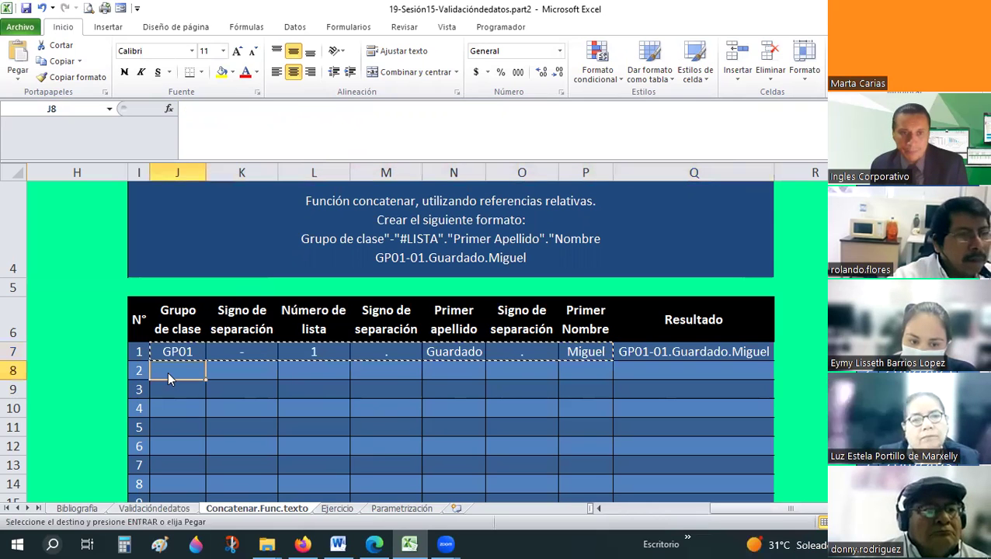
pyautogui.hotkey('shift', 'F10')
pyautogui.click(228, 171)
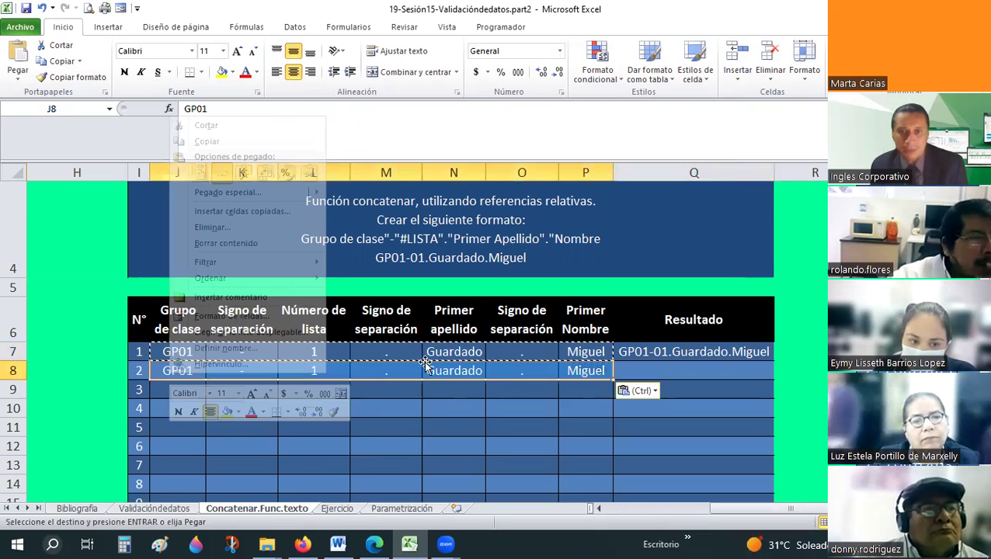
pyautogui.click(443, 371)
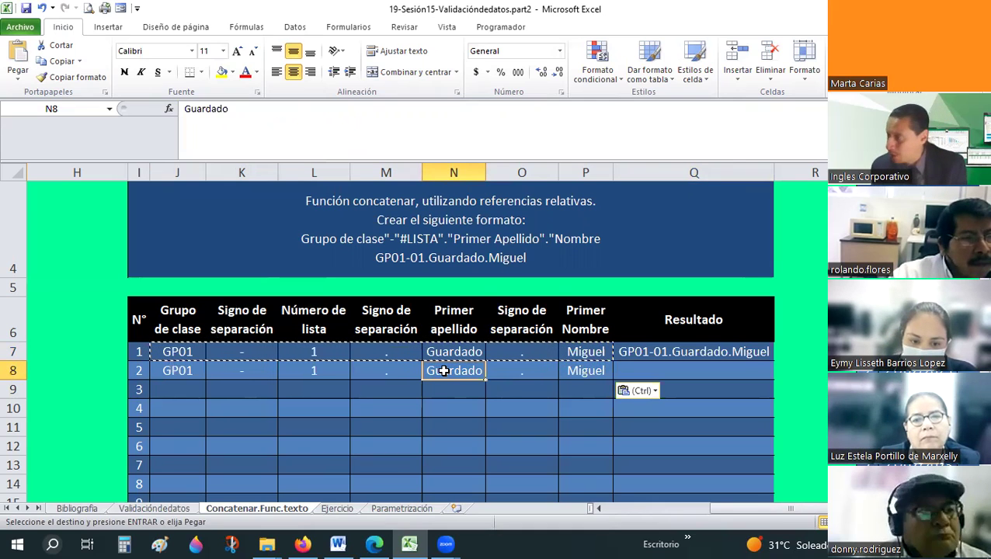
pyautogui.write('Mejía')
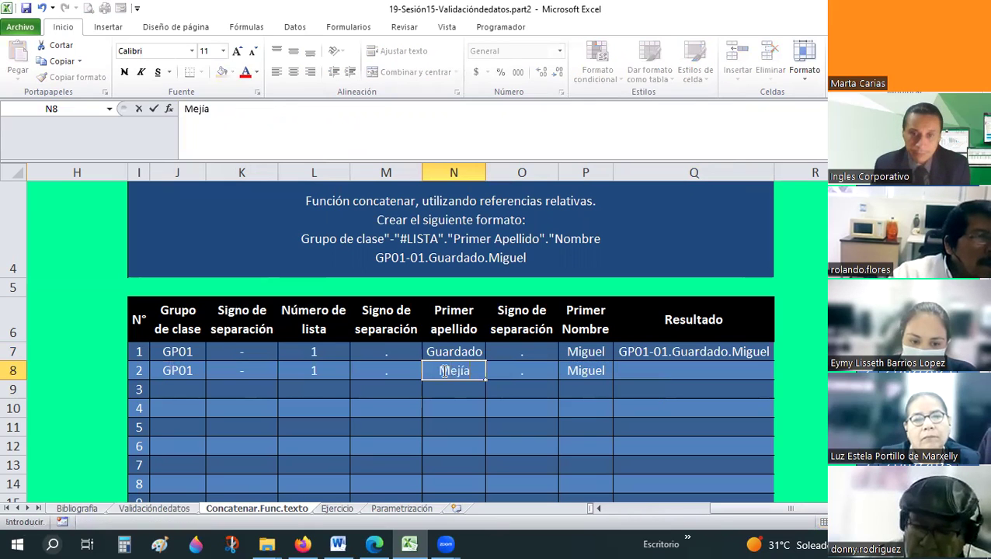
pyautogui.press('Tab')
pyautogui.press('Tab')
pyautogui.write('I')
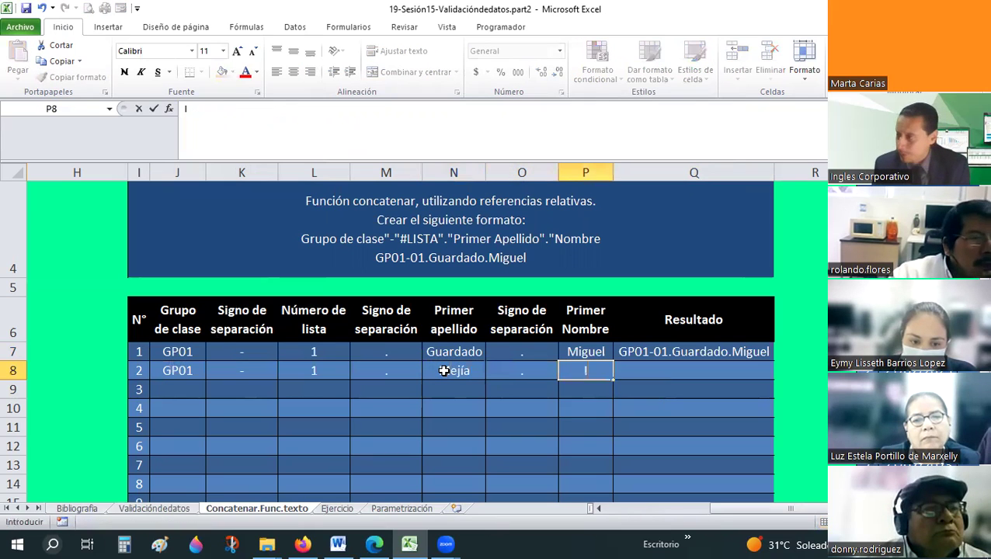
pyautogui.press('Return')
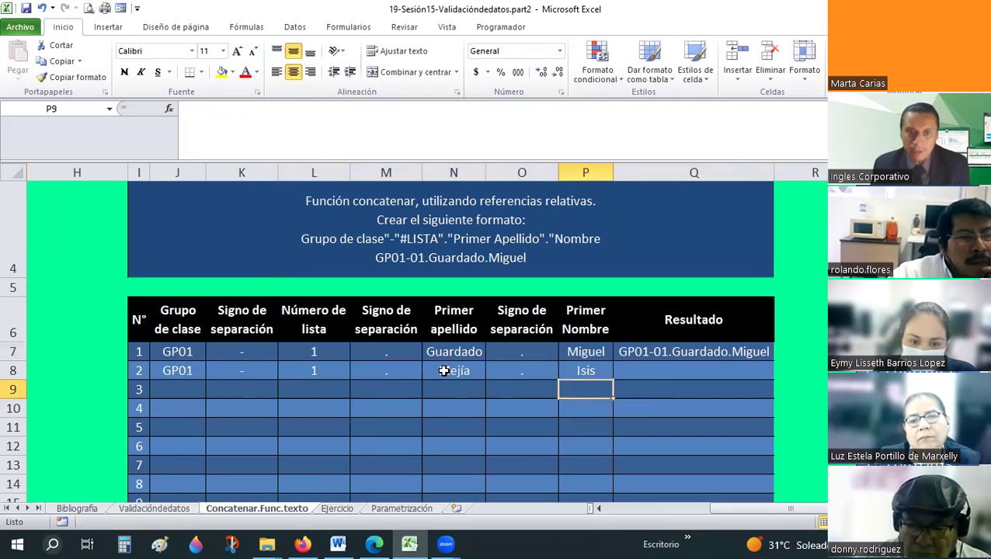
# - Set J8 to GP01 and list number L8 to 2, then select Q8
pyautogui.press('Up')
pyautogui.press('Left')
pyautogui.press('Left')
pyautogui.press('Left')
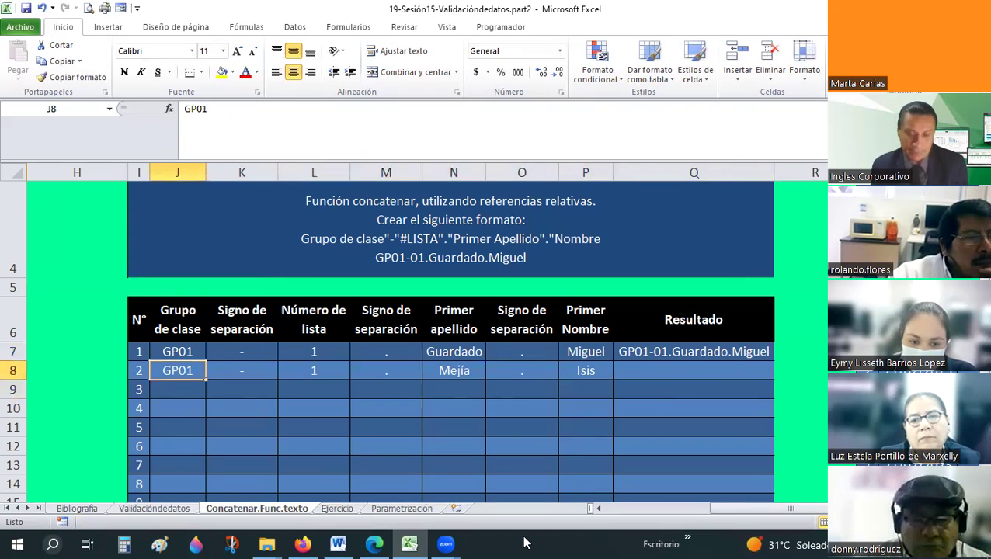
pyautogui.write('GP0')
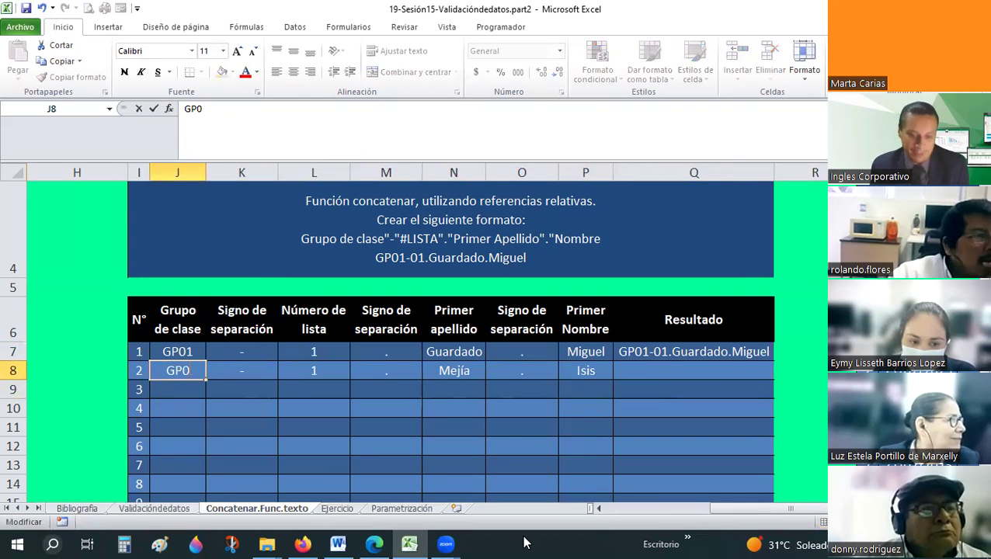
pyautogui.write('1')
pyautogui.press('Tab')
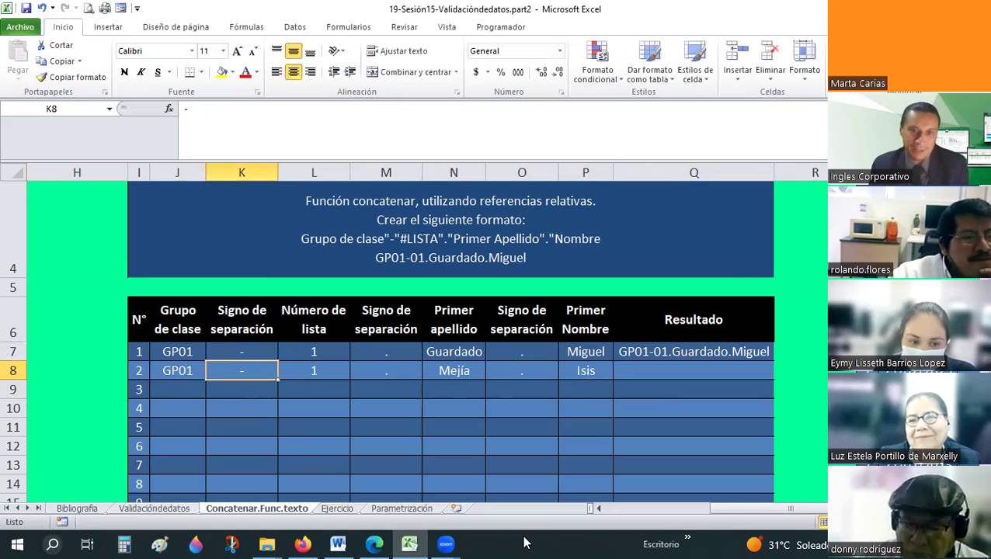
pyautogui.press('Tab')
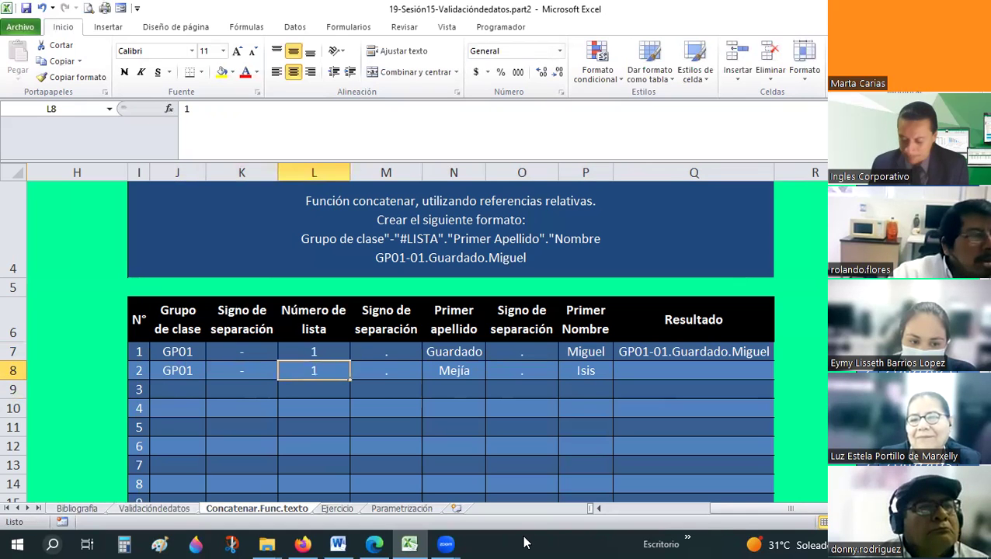
pyautogui.write('2')
pyautogui.press('Return')
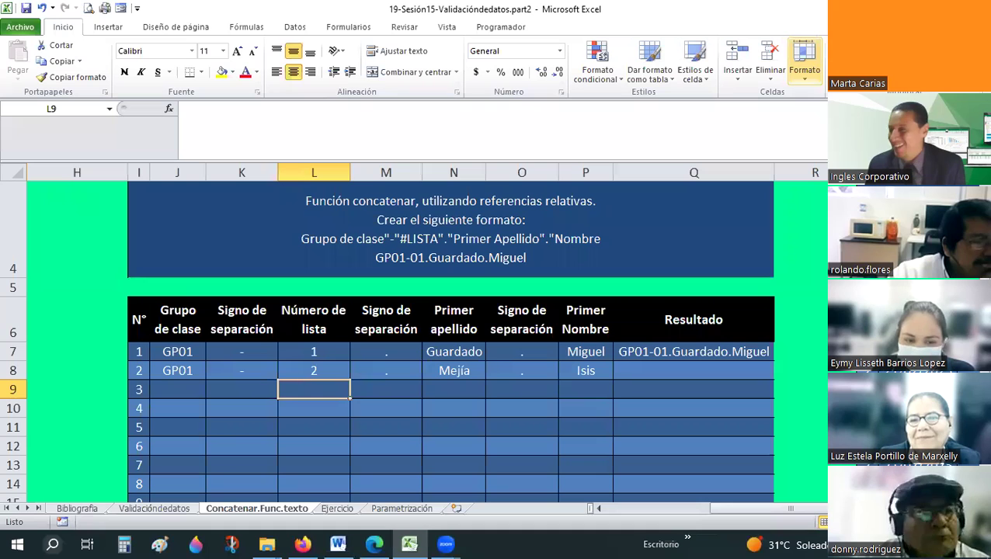
pyautogui.click(676, 365)
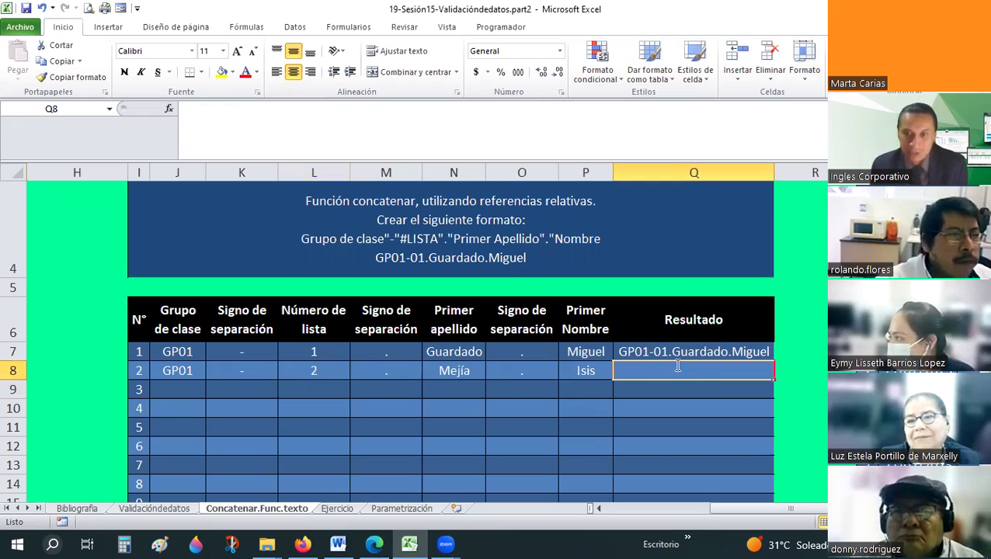
# - Enter =J8&K8&L8&M8&N8&O8&P8 in Q8 to join row 8's cells
pyautogui.write('=')
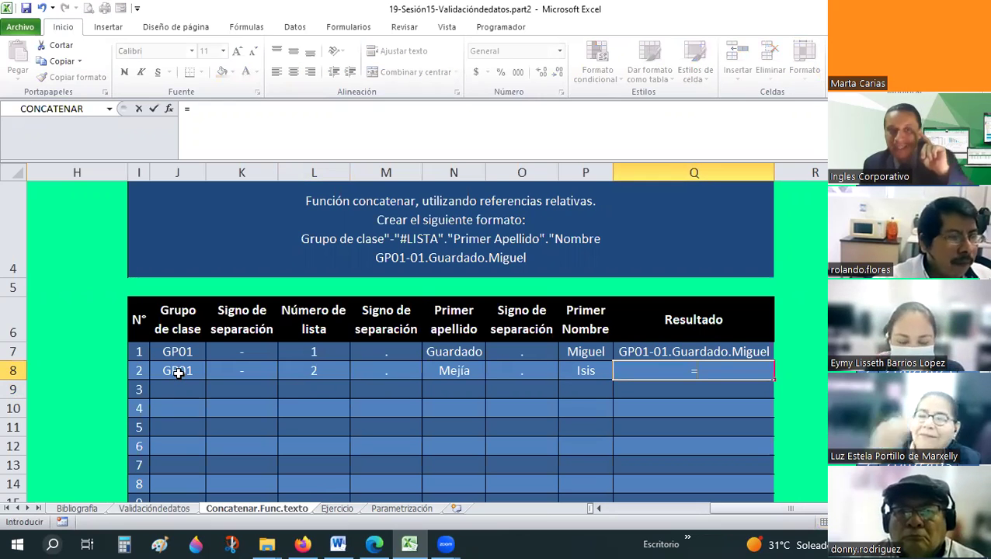
pyautogui.click(179, 373)
pyautogui.write('&')
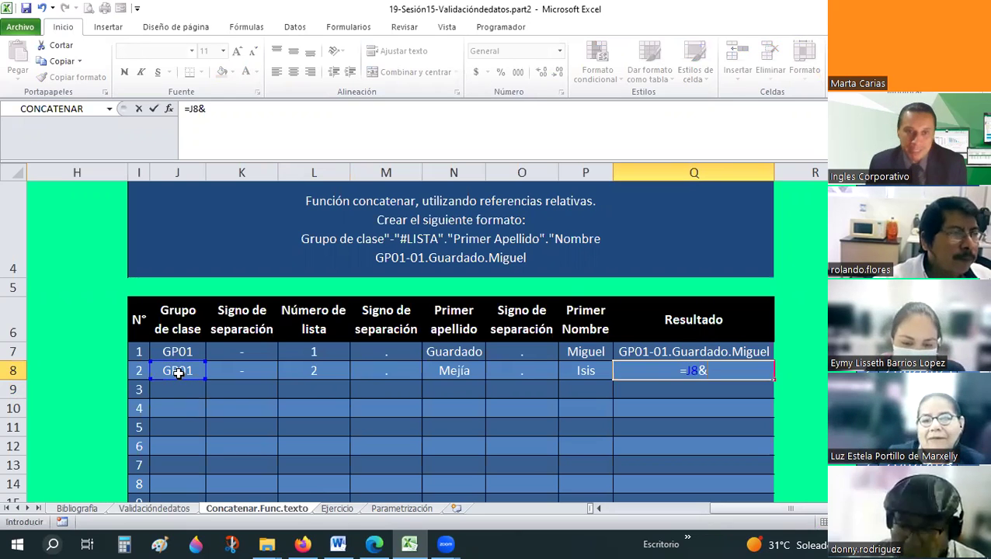
pyautogui.click(264, 371)
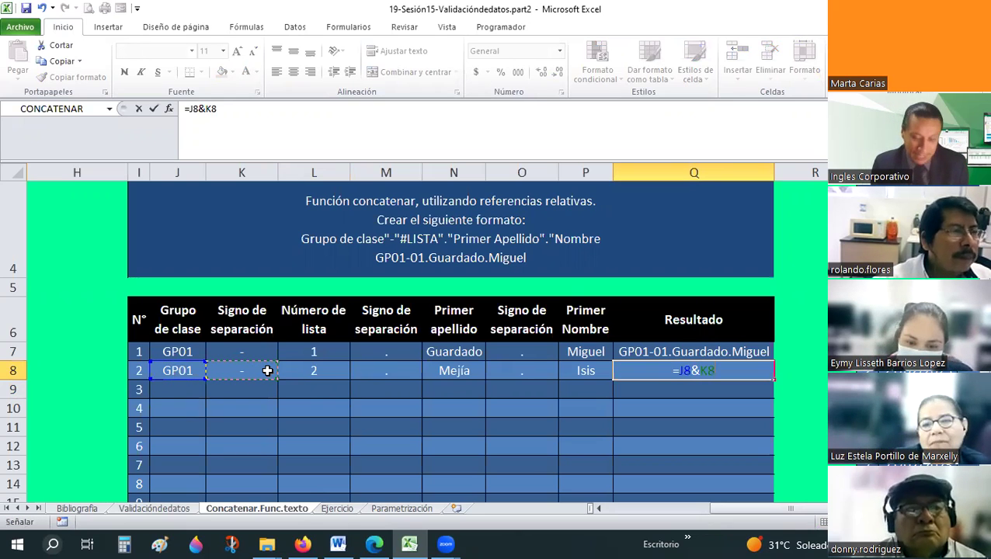
pyautogui.write('&')
pyautogui.click(292, 371)
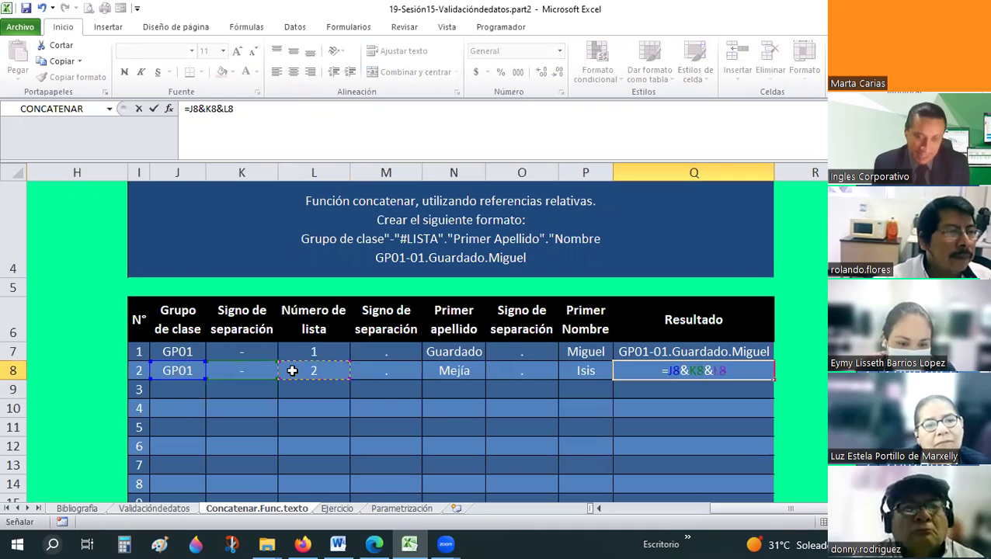
pyautogui.write('&')
pyautogui.click(382, 370)
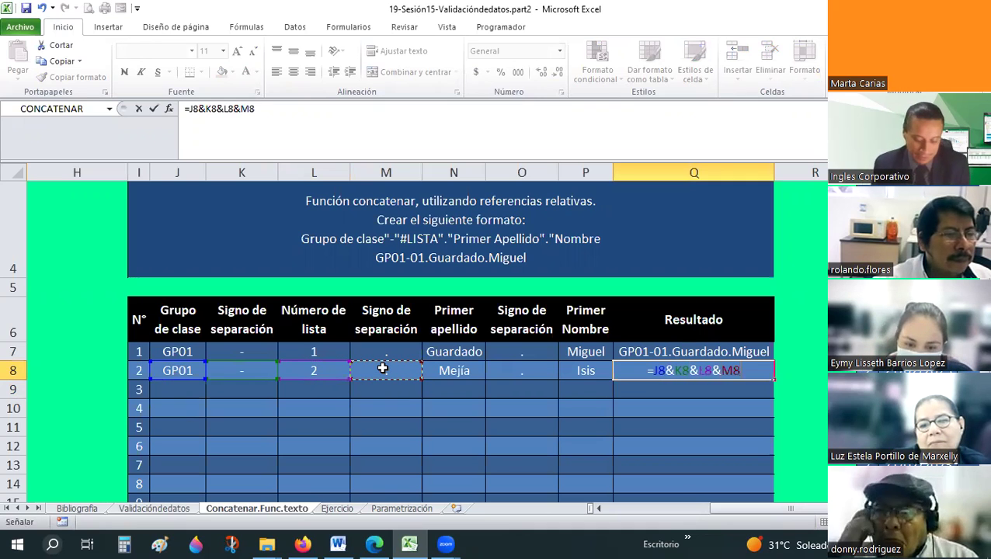
pyautogui.write('&')
pyautogui.click(467, 370)
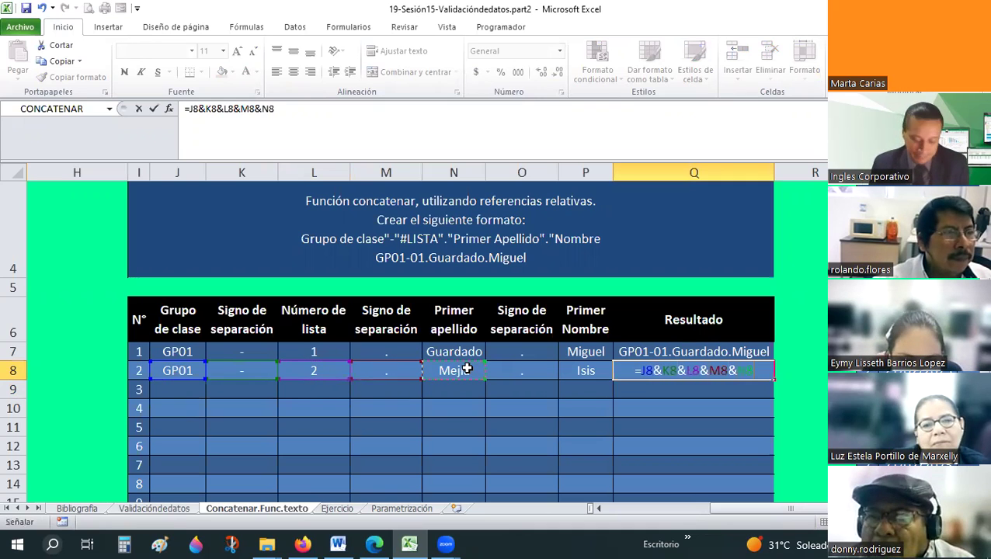
pyautogui.write('&')
pyautogui.click(517, 376)
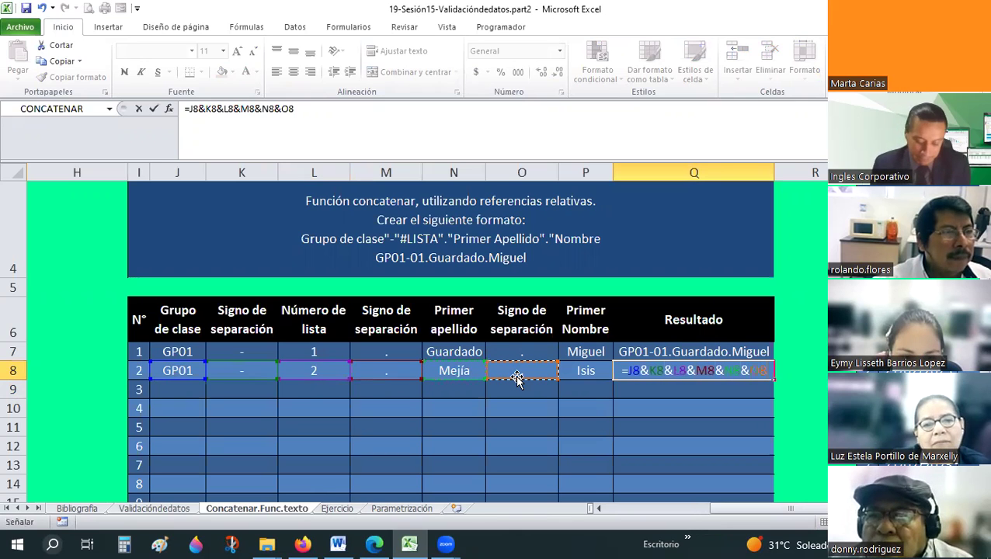
pyautogui.write('&')
pyautogui.click(581, 368)
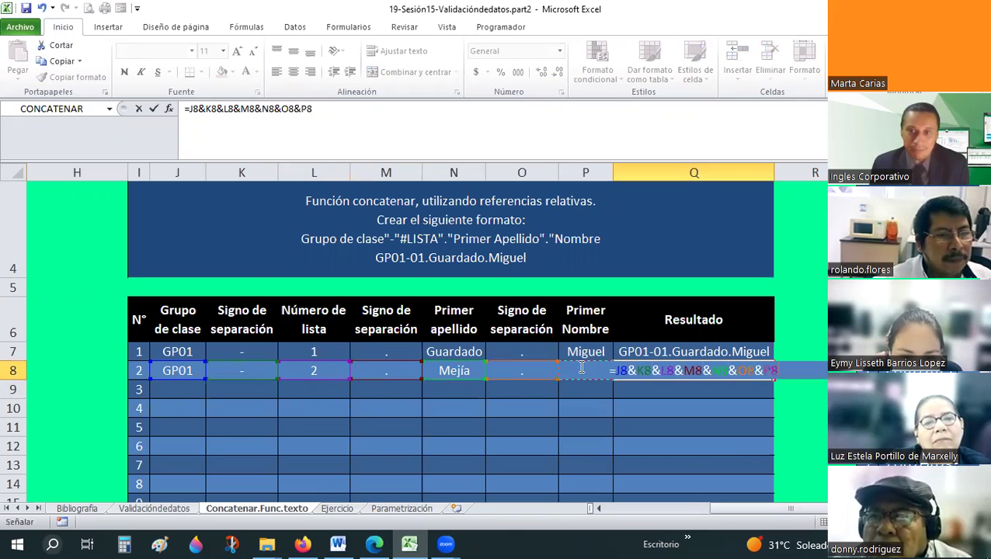
pyautogui.press('Return')
pyautogui.write('+')
pyautogui.press('Escape')
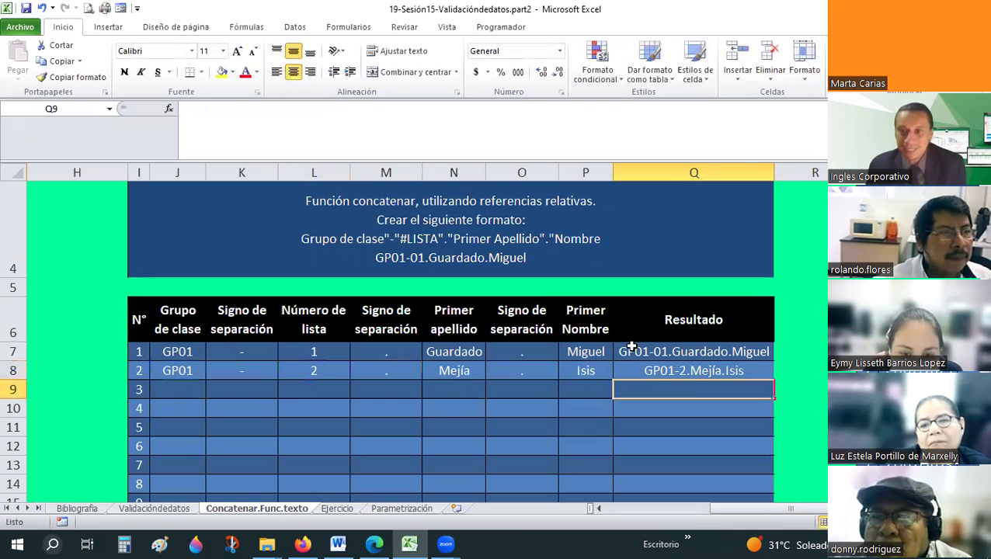
pyautogui.click(693, 371)
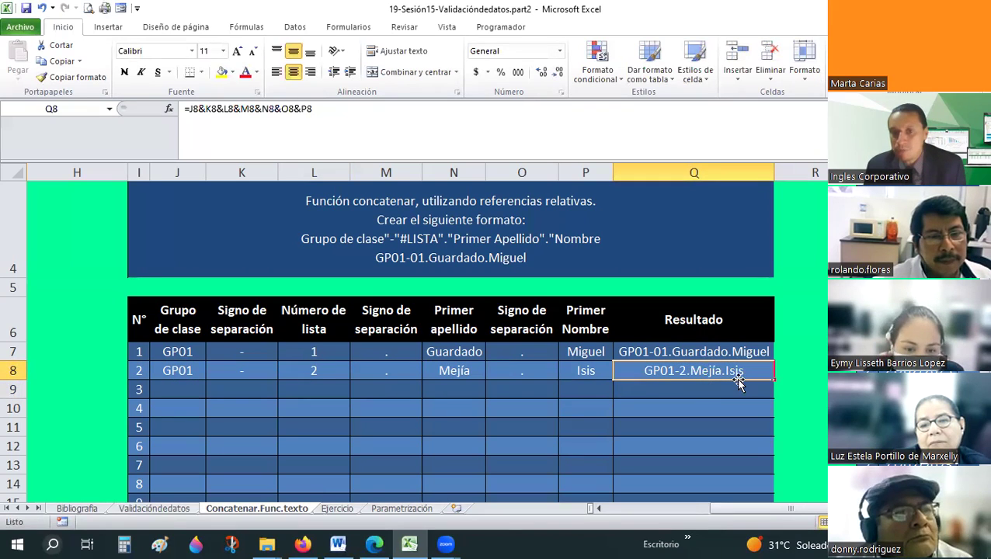
pyautogui.click(462, 370)
pyautogui.write('M')
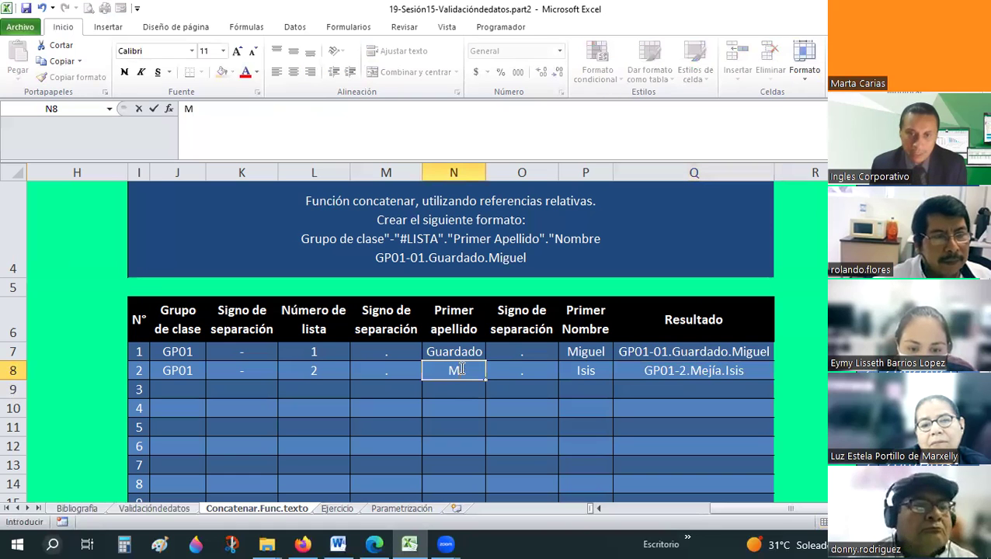
pyautogui.write('EJIA')
pyautogui.press('Tab')
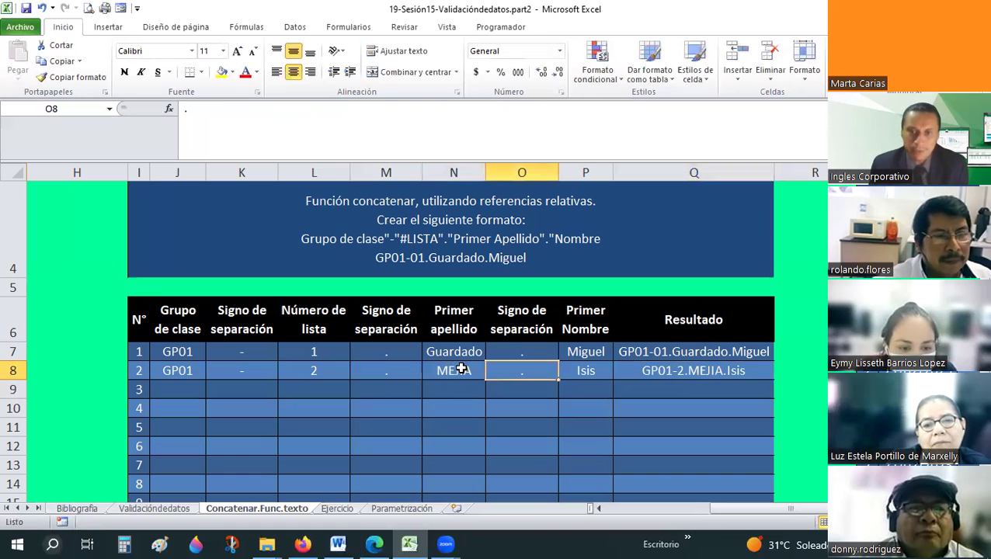
pyautogui.press('Tab')
pyautogui.write('ISIS')
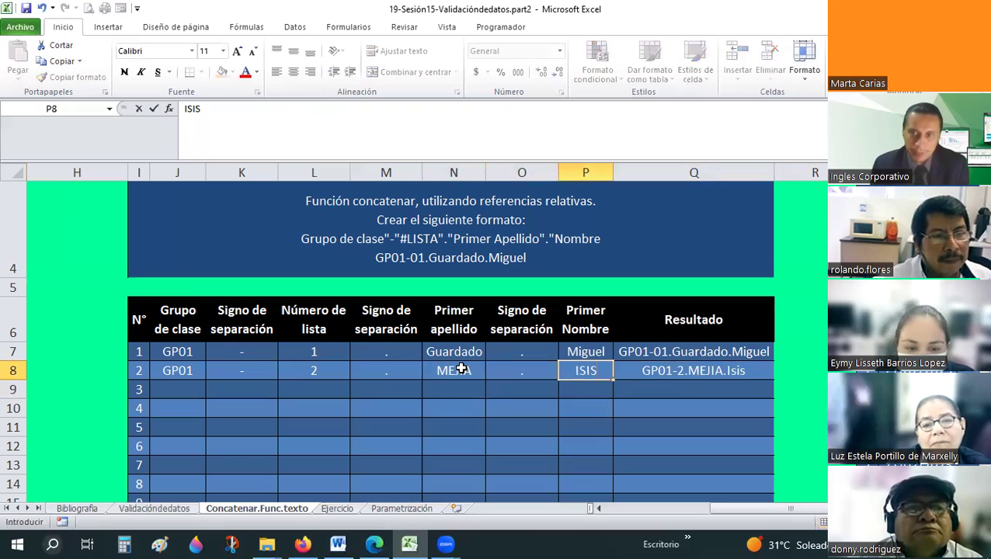
pyautogui.press('Return')
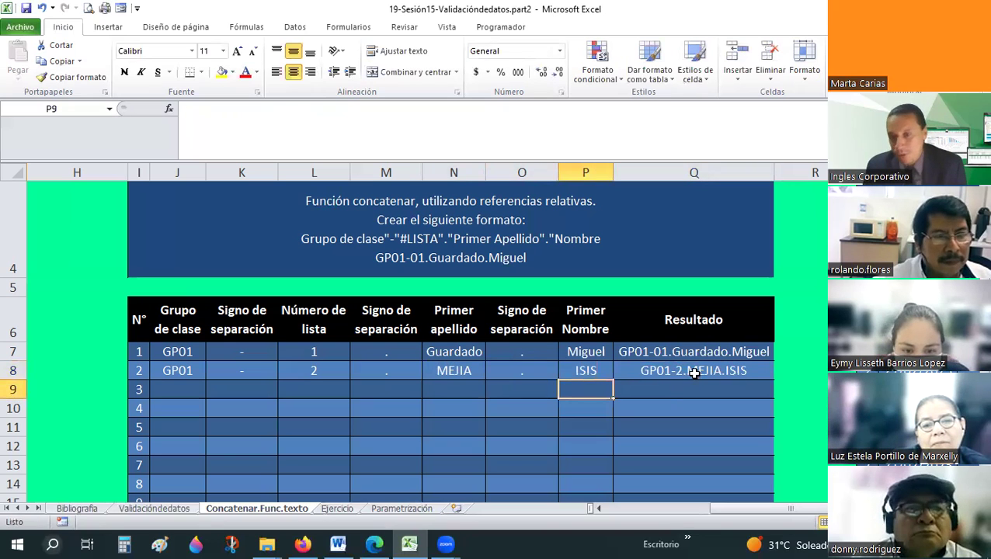
pyautogui.scroll(-1, 682, 369)
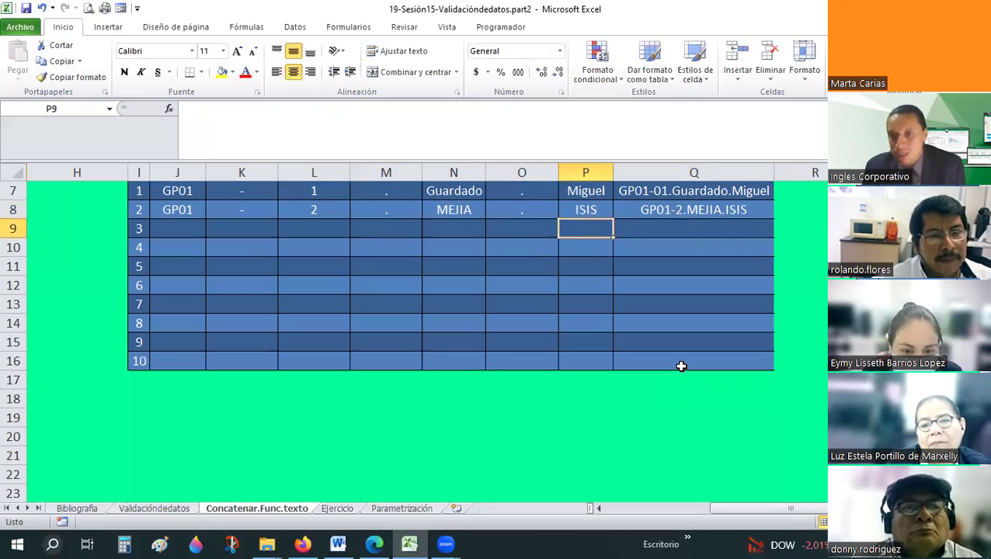
pyautogui.scroll(1, 643, 419)
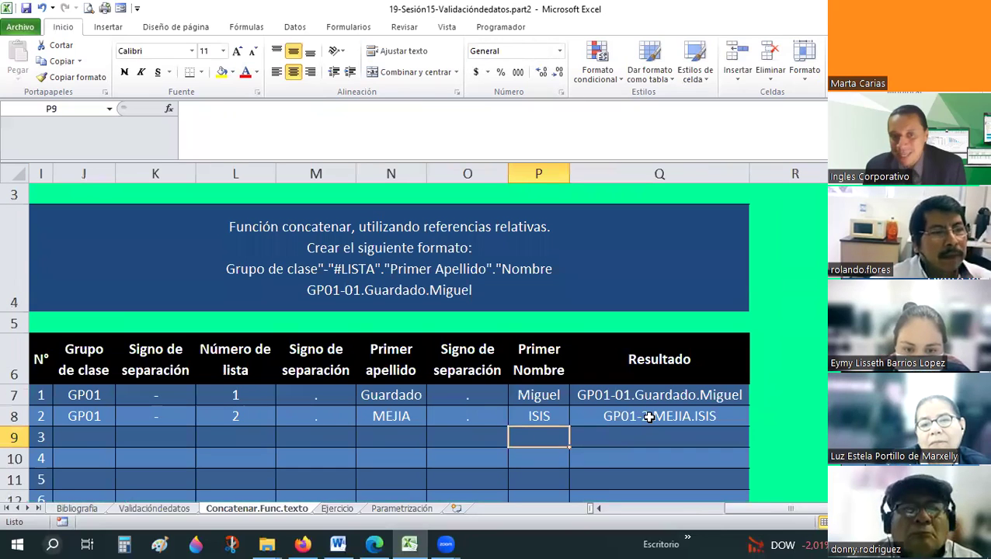
# - Insert "0"& before L8 in Q8's formula so it shows GP01-02
pyautogui.press('Up')
pyautogui.press('Right')
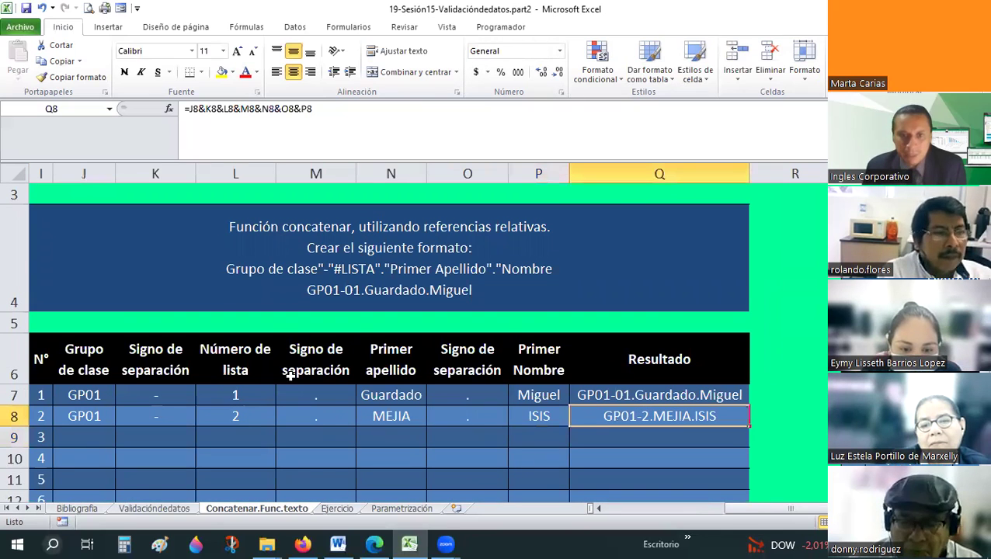
pyautogui.click(223, 109)
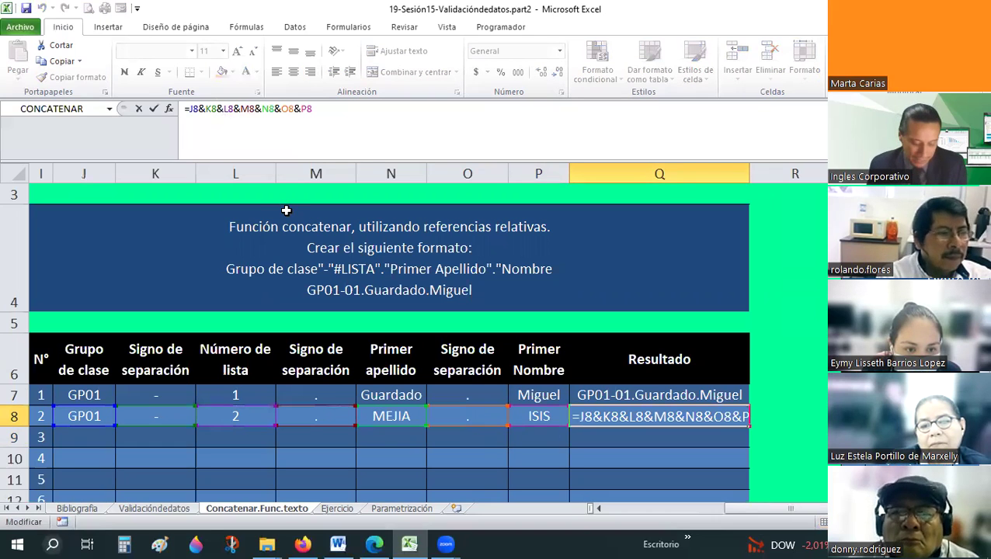
pyautogui.write('"0"')
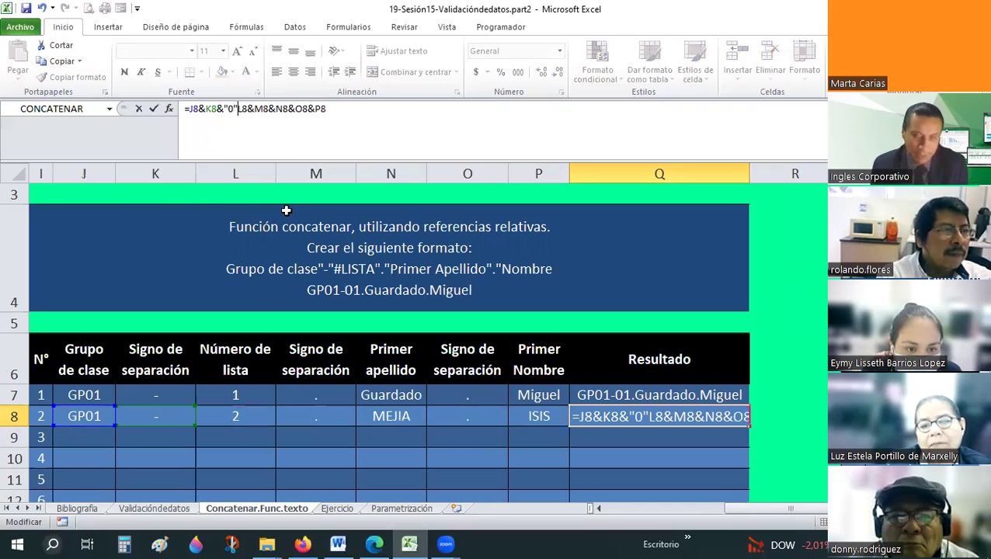
pyautogui.write('&')
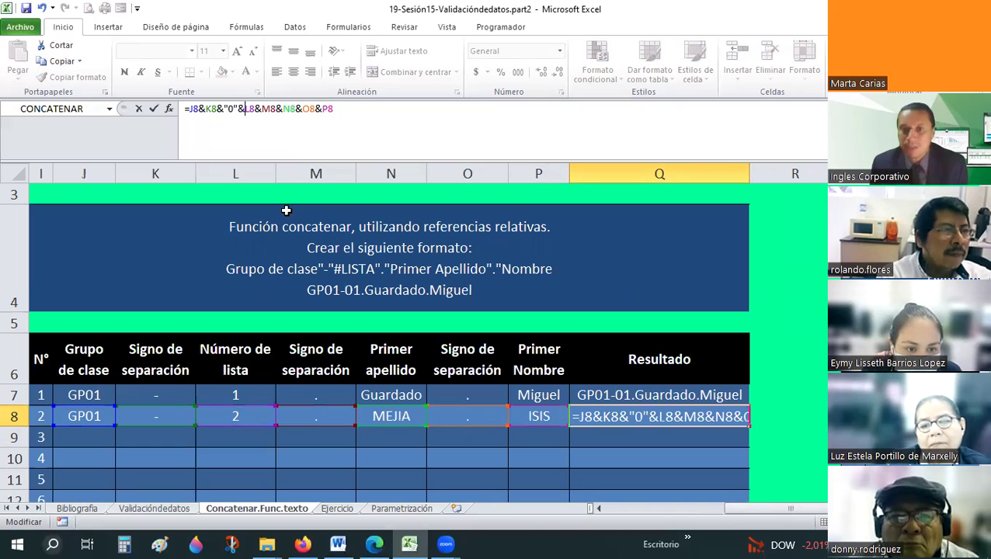
pyautogui.press('Return')
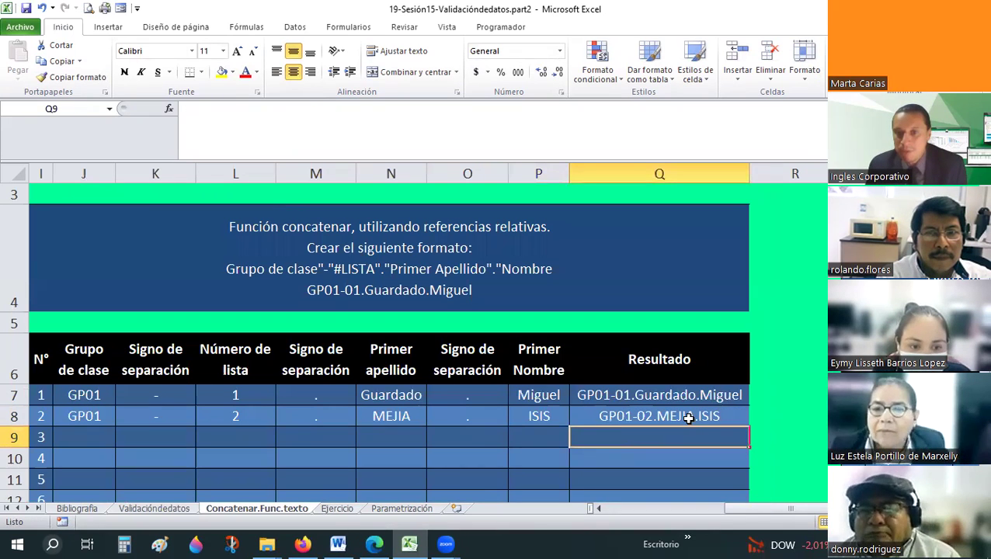
pyautogui.click(689, 418)
pyautogui.click(687, 394)
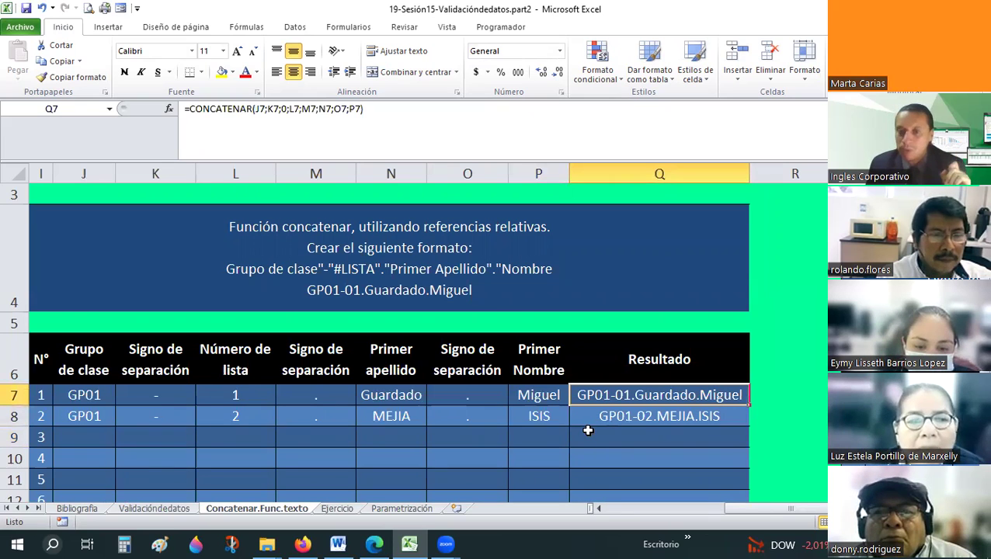
pyautogui.press('Down')
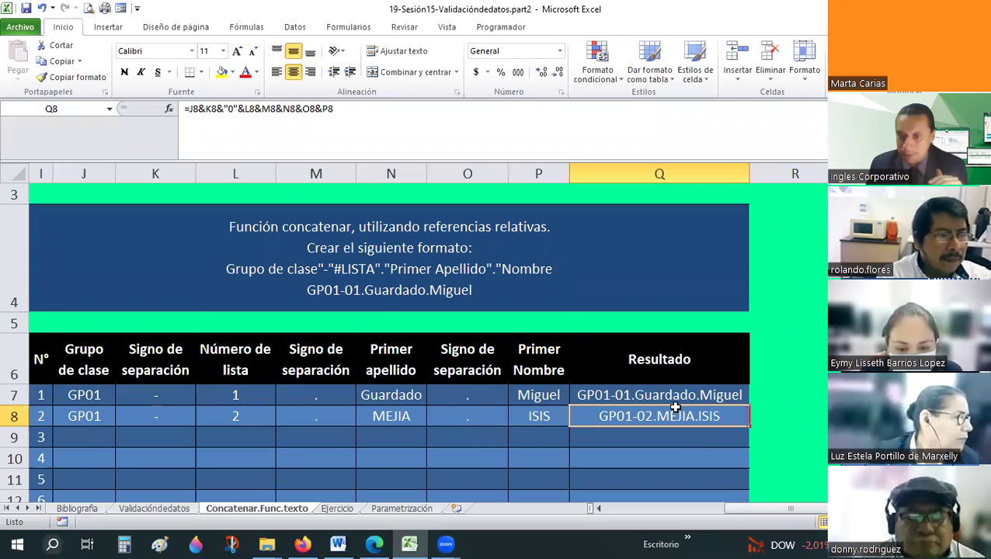
pyautogui.click(629, 394)
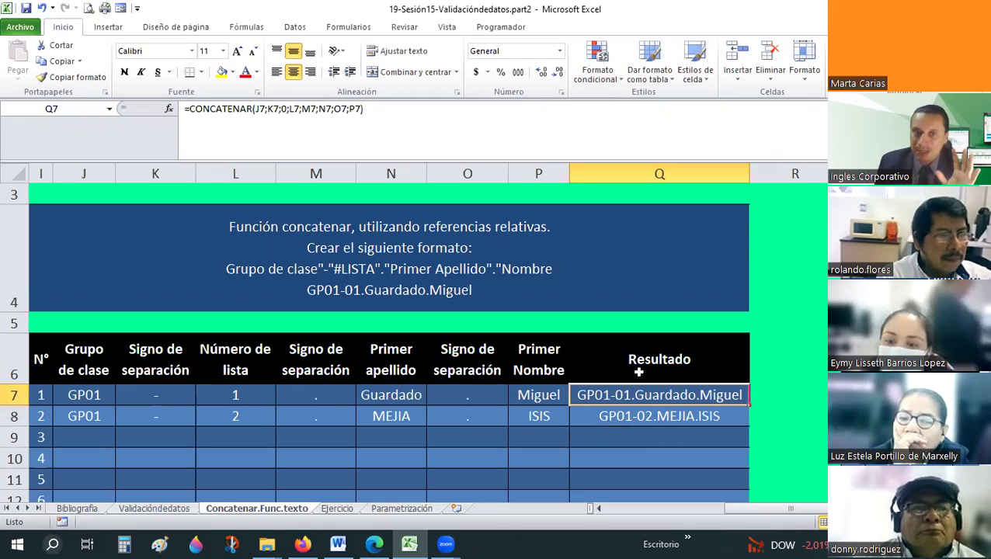
pyautogui.click(626, 418)
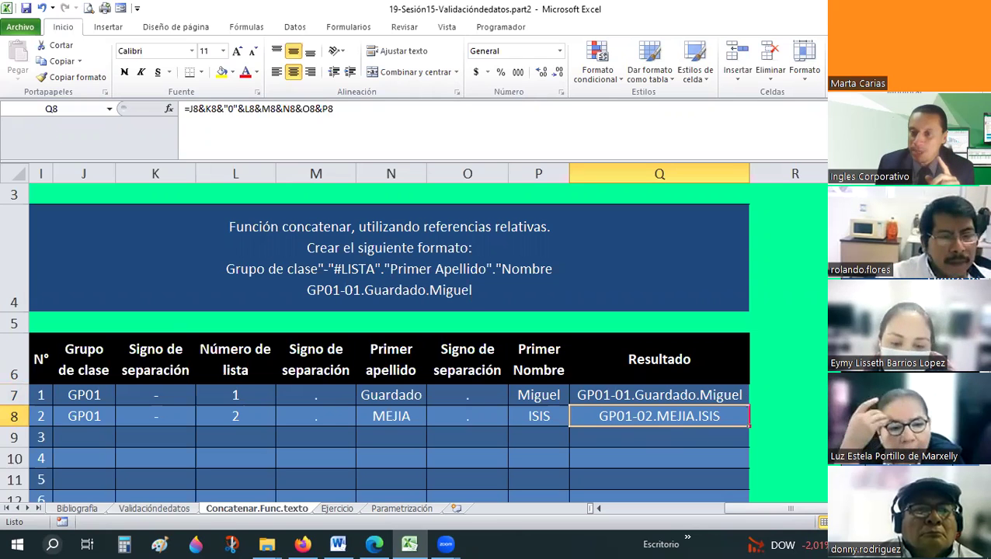
pyautogui.click(791, 365)
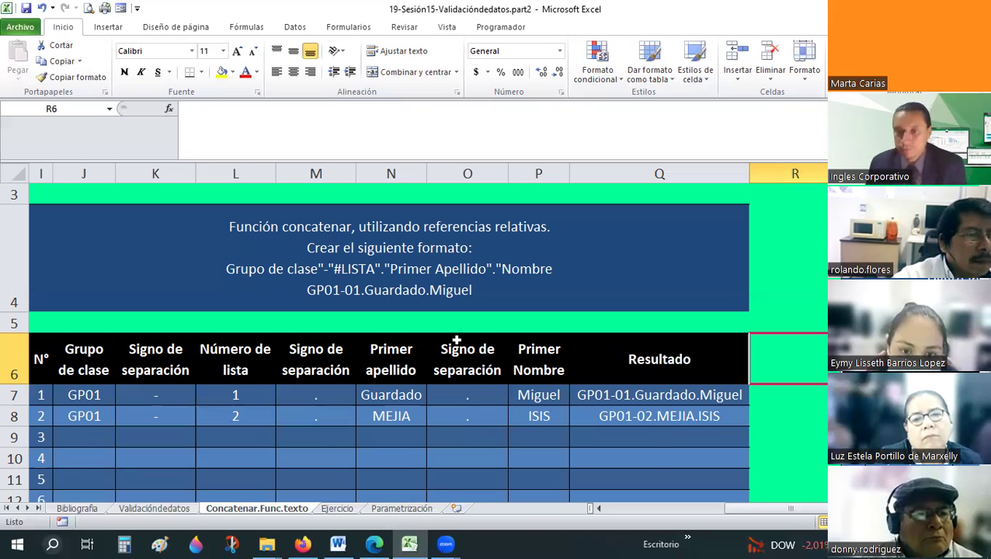
pyautogui.click(626, 395)
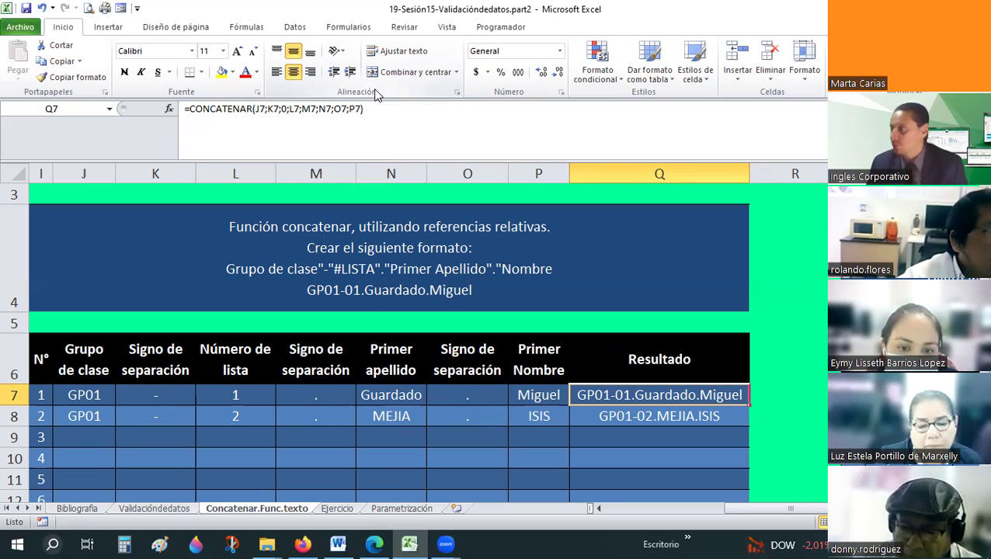
# - Switch to the Google Sheets attendance responses and select the names D18:D31
pyautogui.click(301, 544)
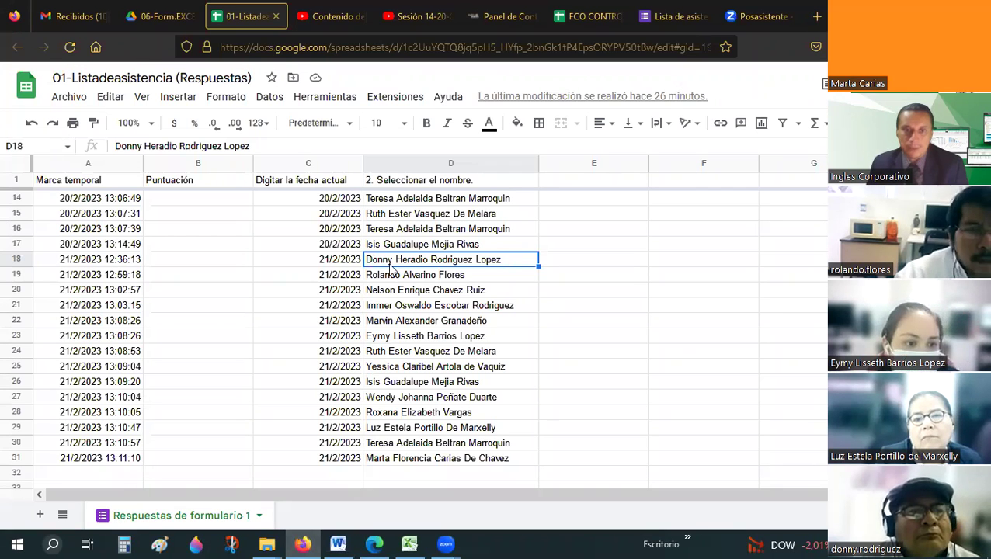
pyautogui.hotkey('shift', 'Down')
pyautogui.hotkey('shift', 'Down')
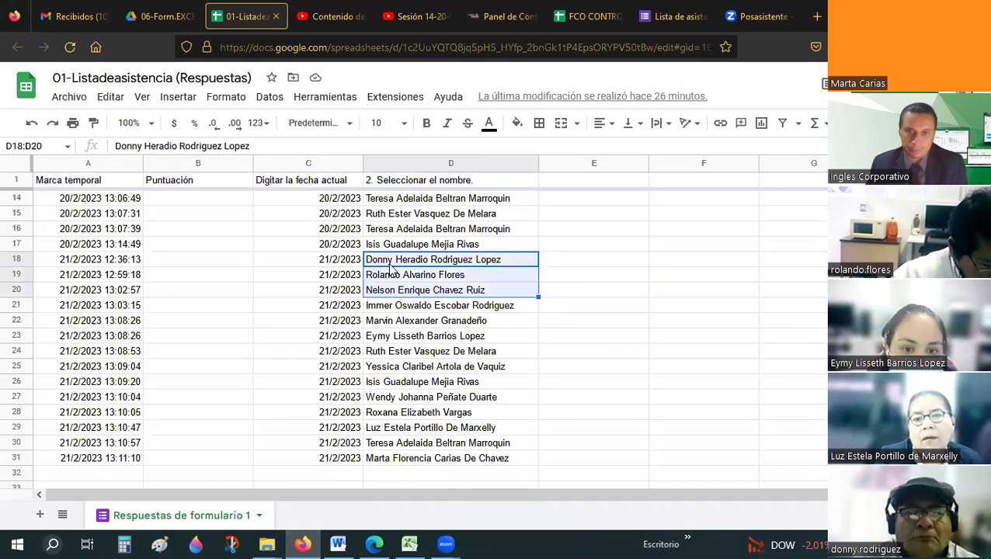
pyautogui.hotkey('shift', 'Down')
pyautogui.hotkey('shift', 'Down')
pyautogui.hotkey('shift', 'Down')
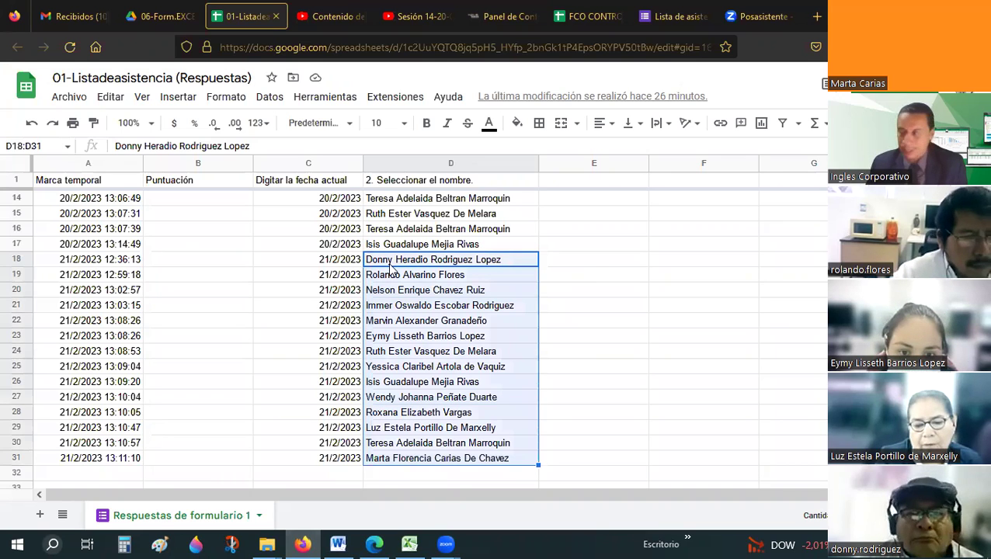
pyautogui.hotkey('shift', 'Down')
pyautogui.hotkey('shift', 'Down')
pyautogui.hotkey('shift', 'Down')
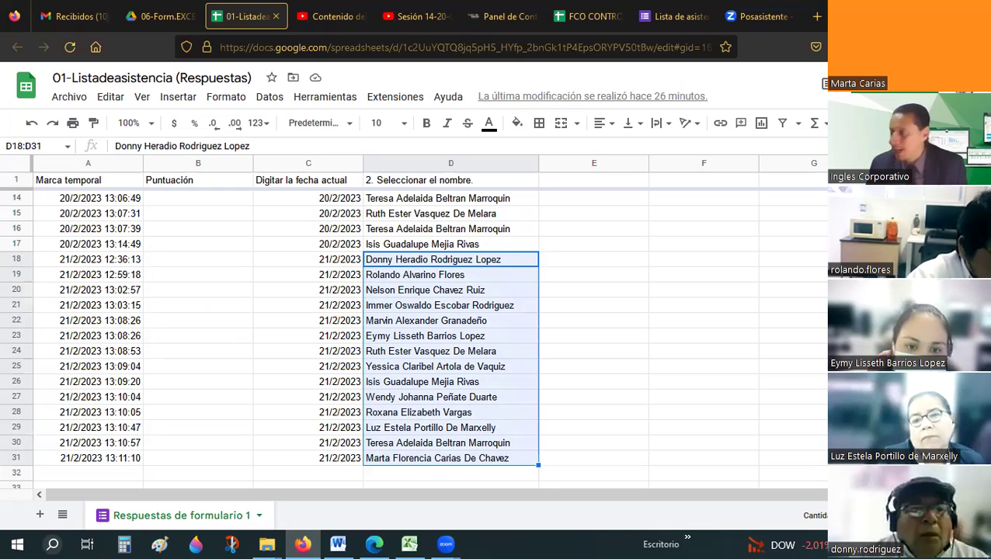
pyautogui.click(642, 339)
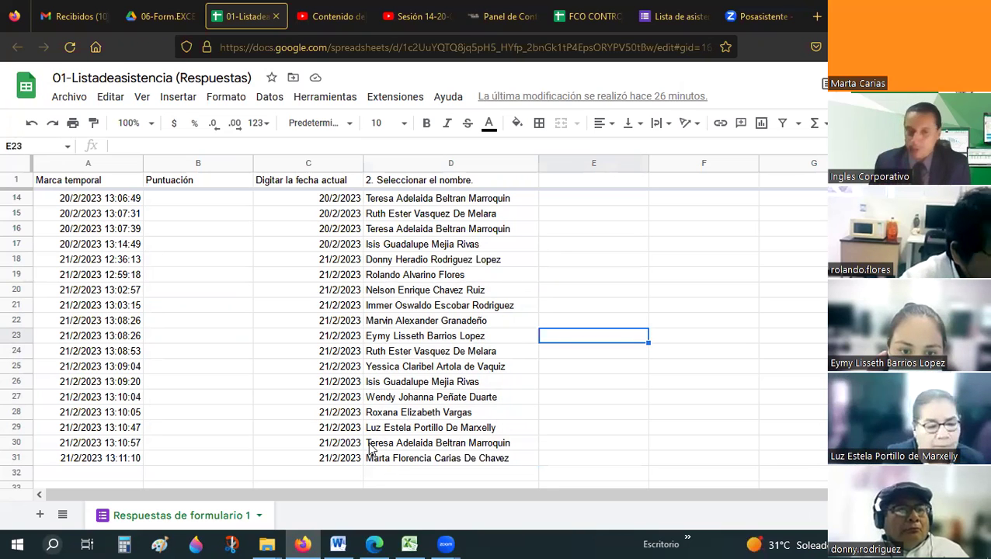
# - Return to Excel's Concatenar.Func.texto sheet and compare the Q8 and Q7 formulas
pyautogui.click(409, 544)
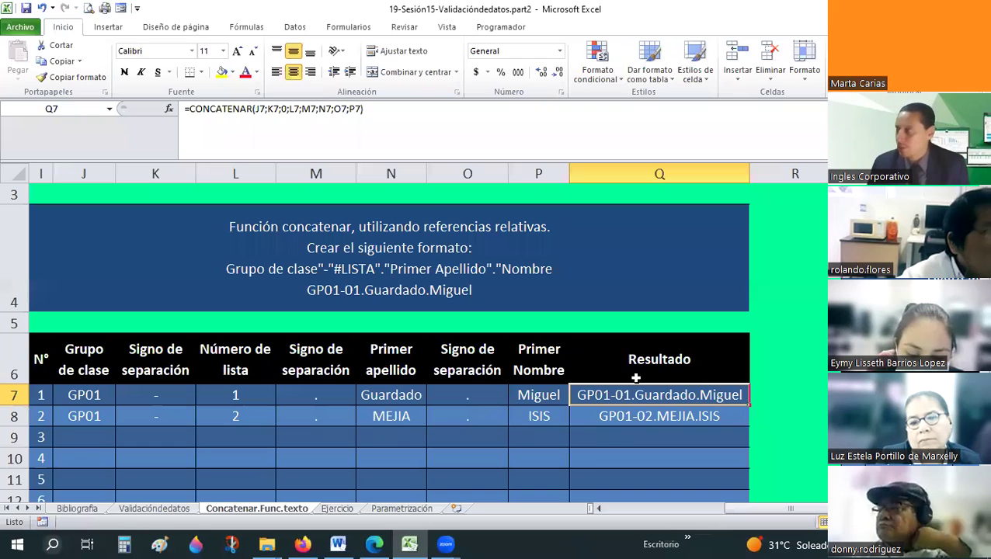
pyautogui.scroll(-1, 637, 359)
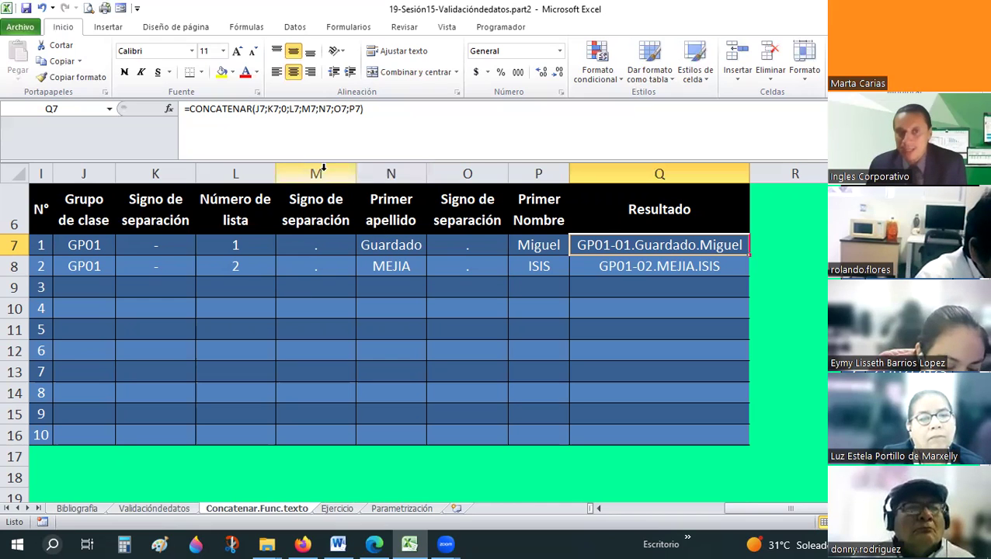
pyautogui.click(641, 264)
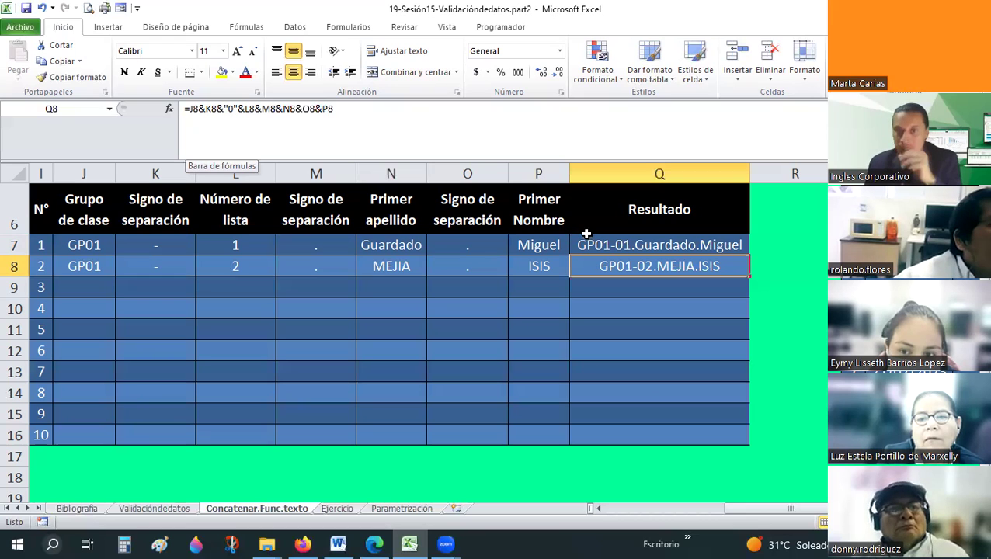
pyautogui.press('Up')
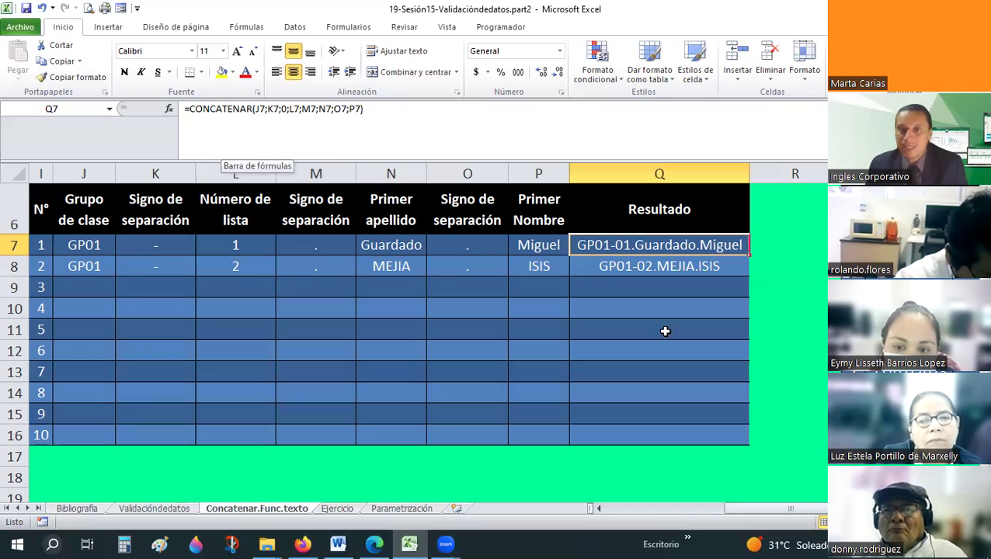
# - Scroll right to the Función texto table and select its first Resultado cell
pyautogui.click(752, 345)
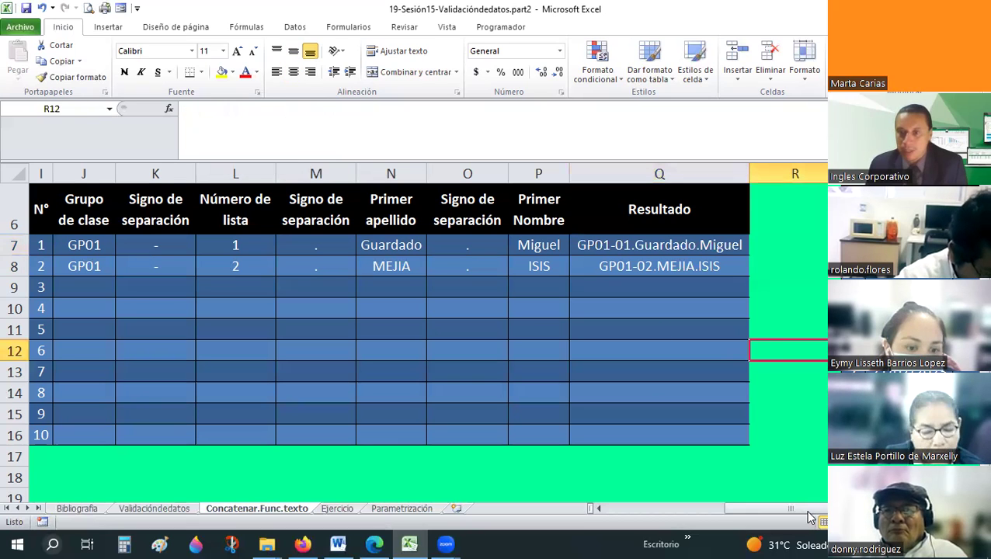
pyautogui.moveTo(812, 510); pyautogui.dragTo(836, 510)
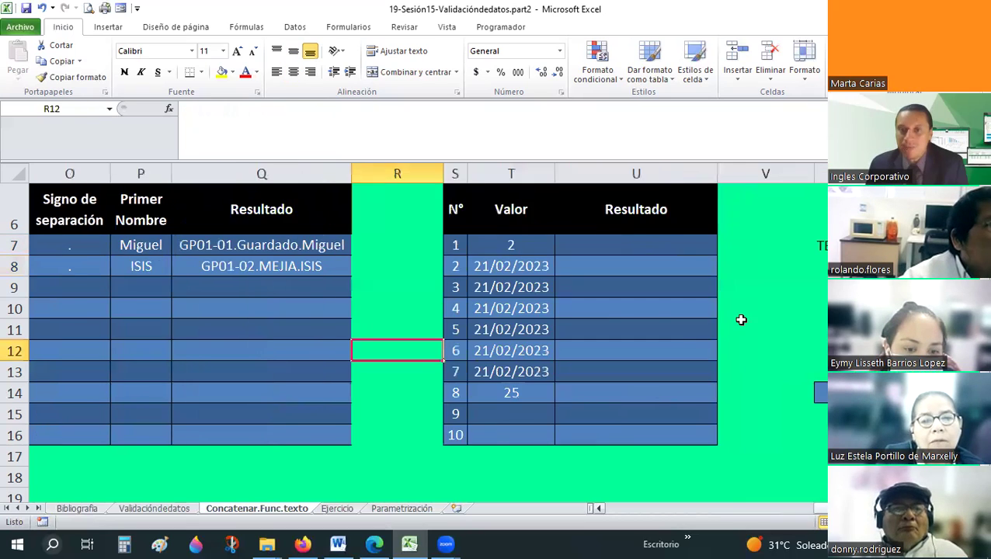
pyautogui.scroll(1, 741, 320)
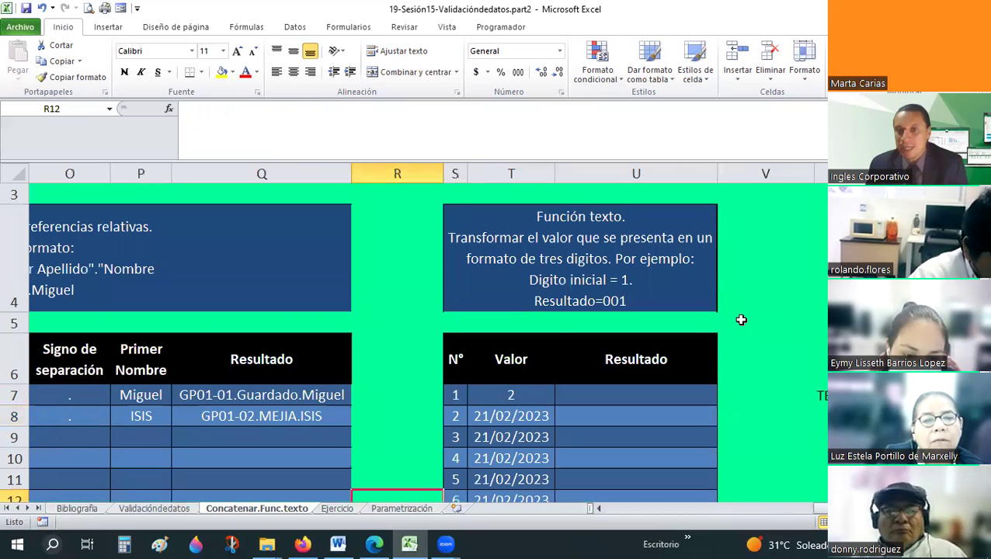
pyautogui.scroll(-1, 741, 319)
pyautogui.scroll(1, 657, 396)
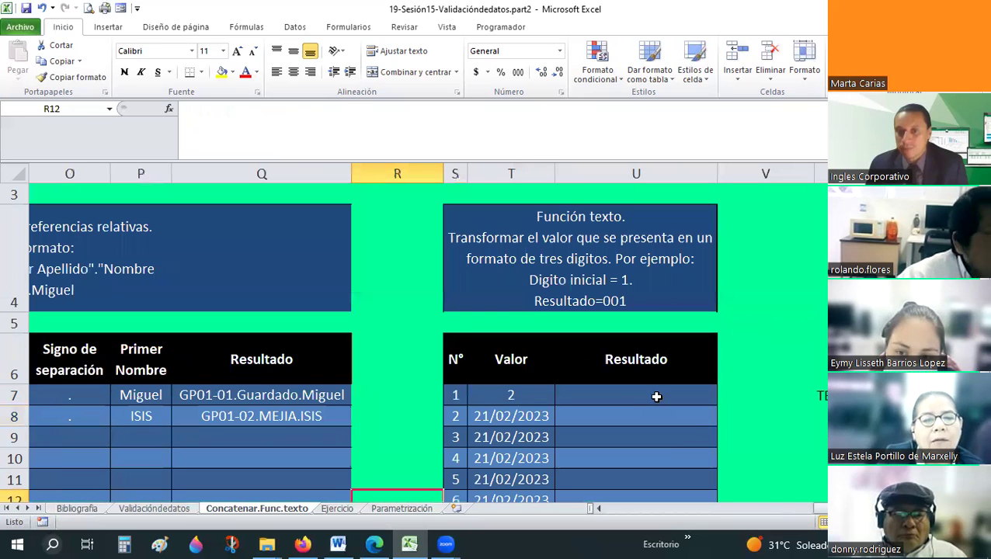
pyautogui.click(657, 396)
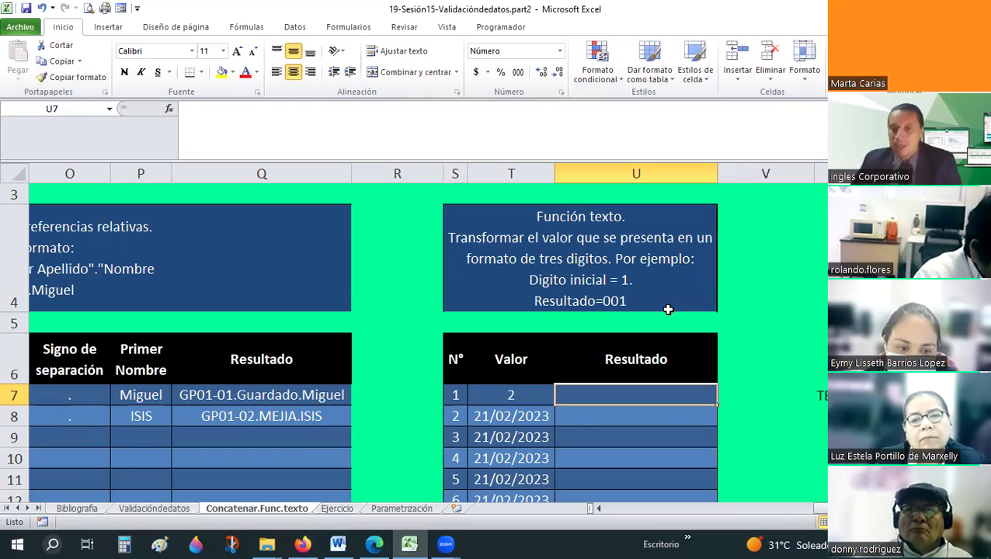
# - Inspect the Valor cells 2 and 21/02/2023 and their Resultado cells U7 and U8
pyautogui.scroll(-1, 668, 310)
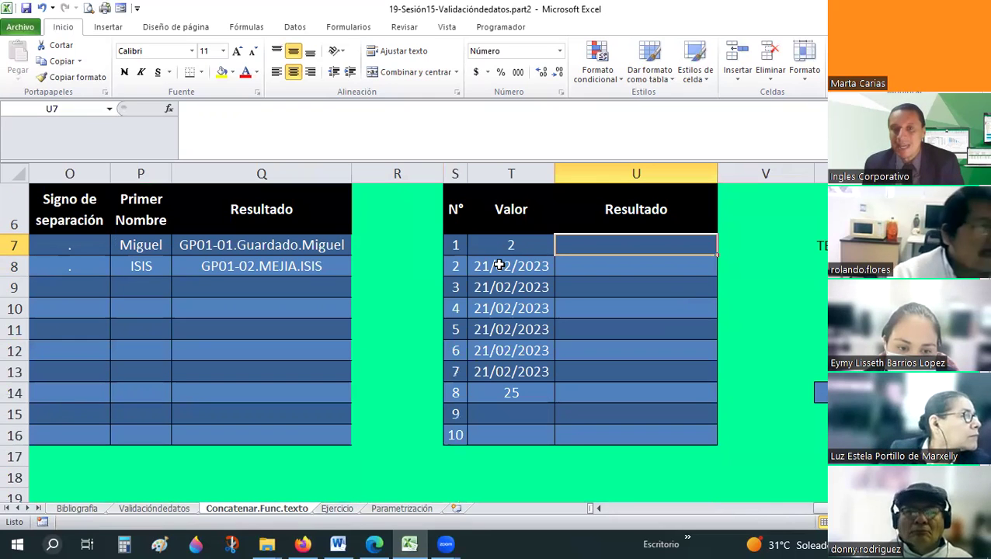
pyautogui.click(528, 267)
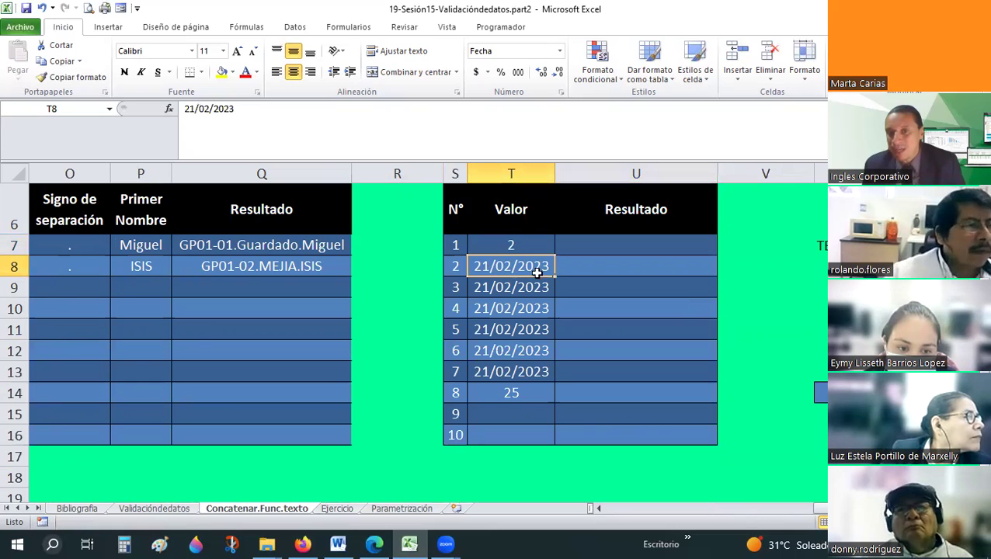
pyautogui.click(581, 265)
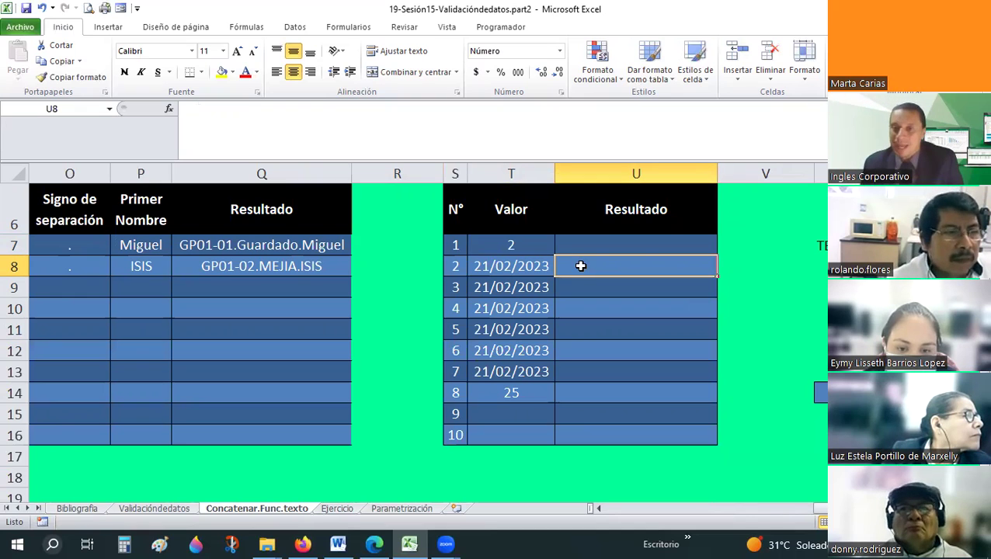
pyautogui.scroll(1, 627, 360)
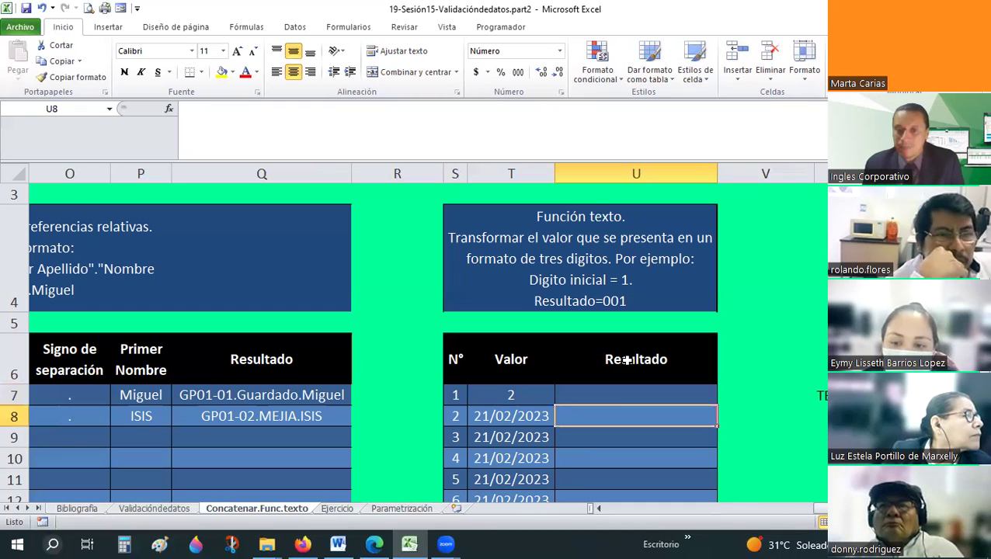
pyautogui.click(633, 396)
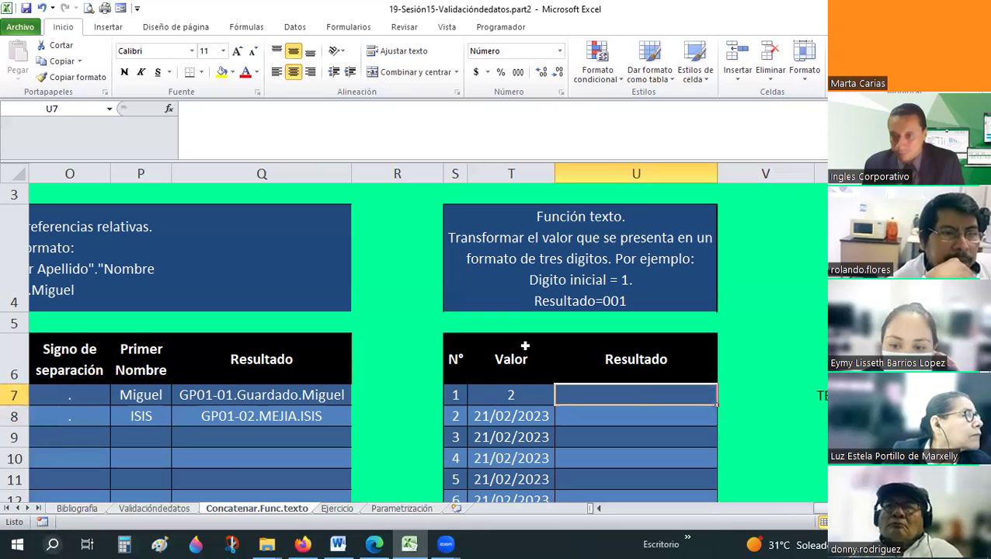
pyautogui.scroll(-1, 525, 345)
pyautogui.scroll(1, 525, 346)
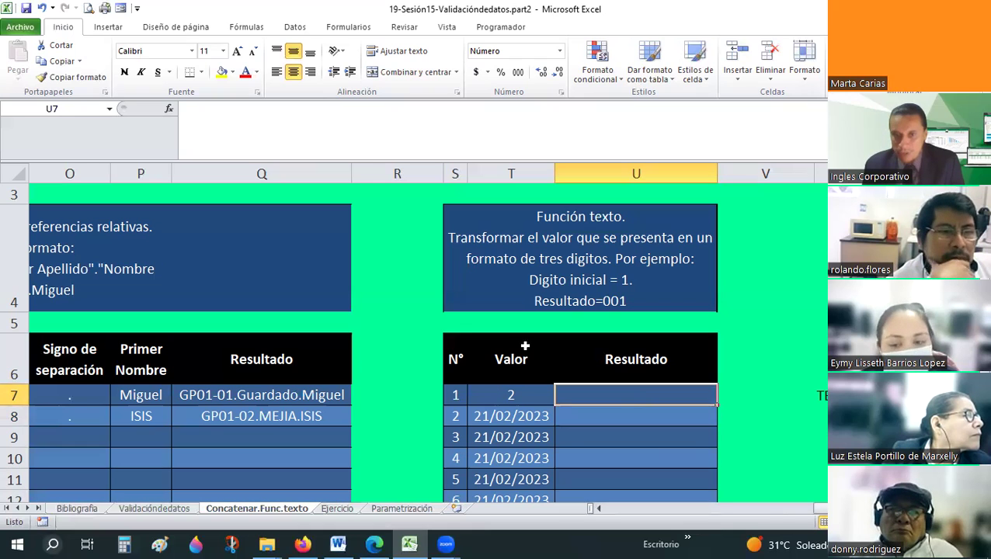
pyautogui.click(524, 395)
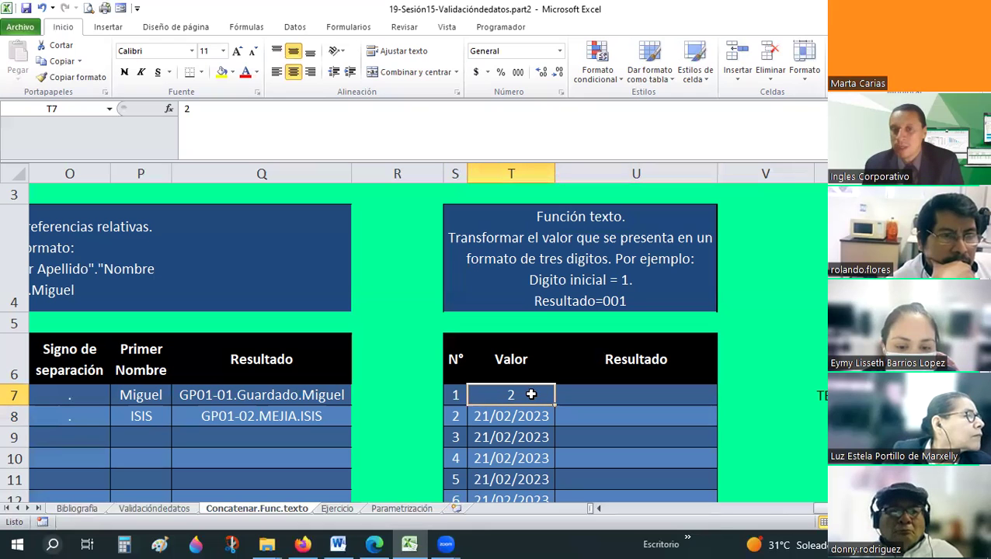
pyautogui.click(586, 396)
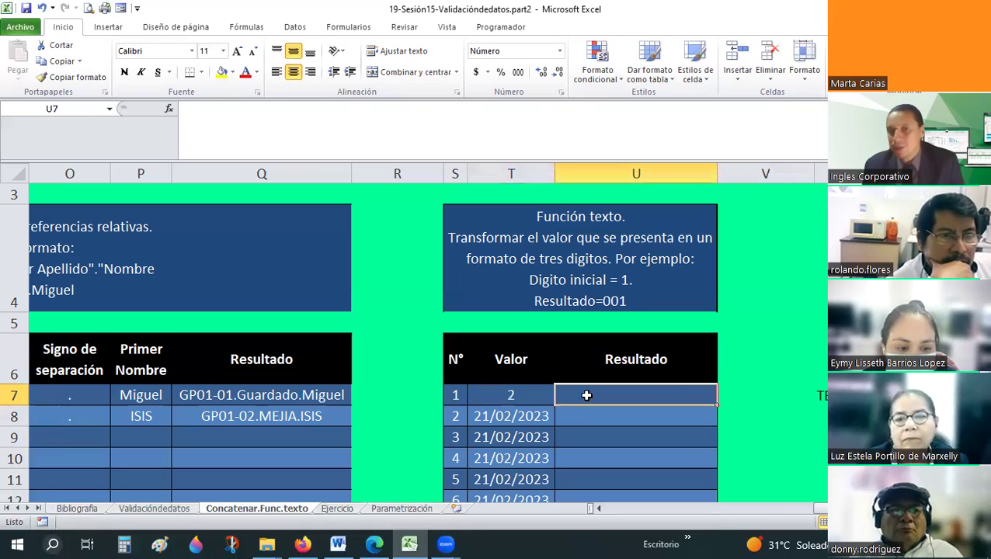
# - Give U7 the custom number format 000 via Format Cells
pyautogui.rightClick(591, 394)
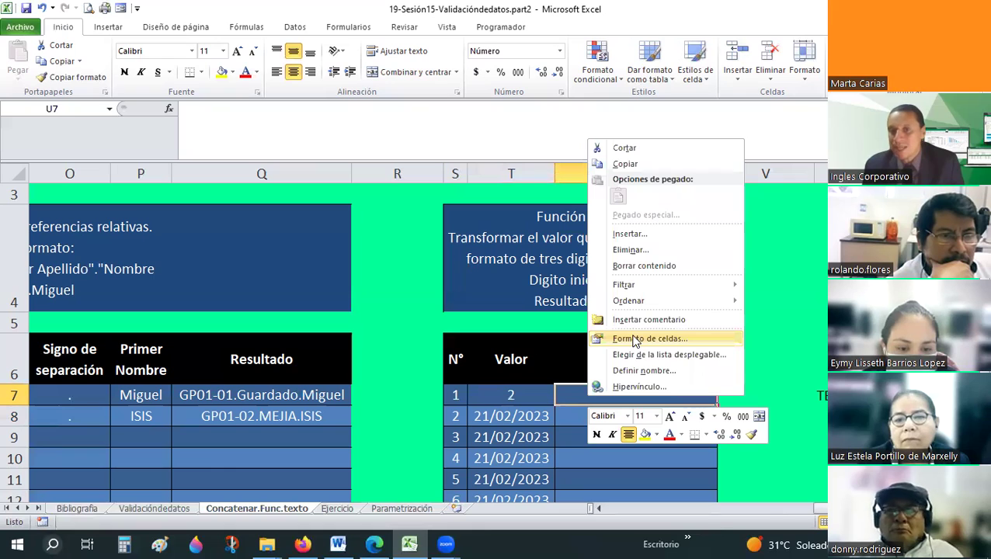
pyautogui.click(634, 338)
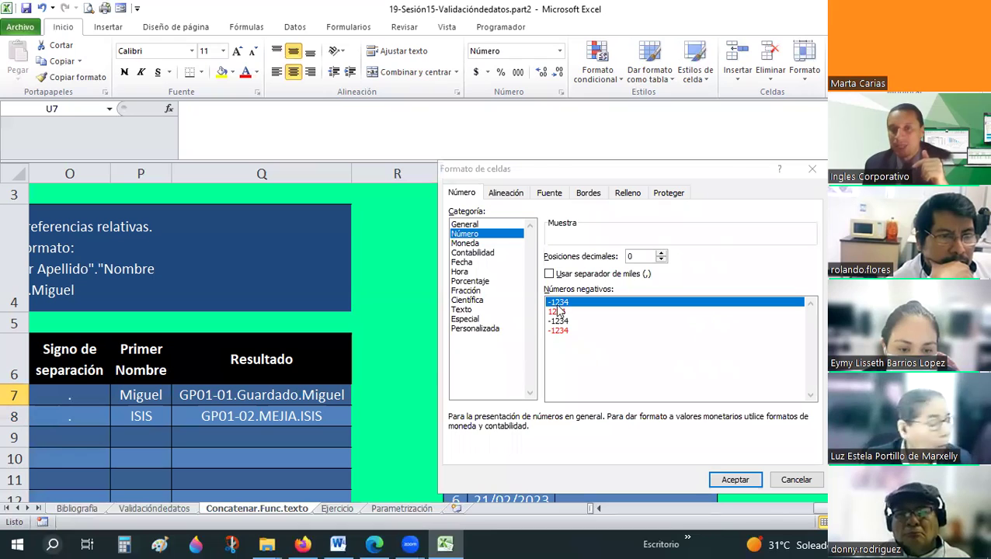
pyautogui.write('00')
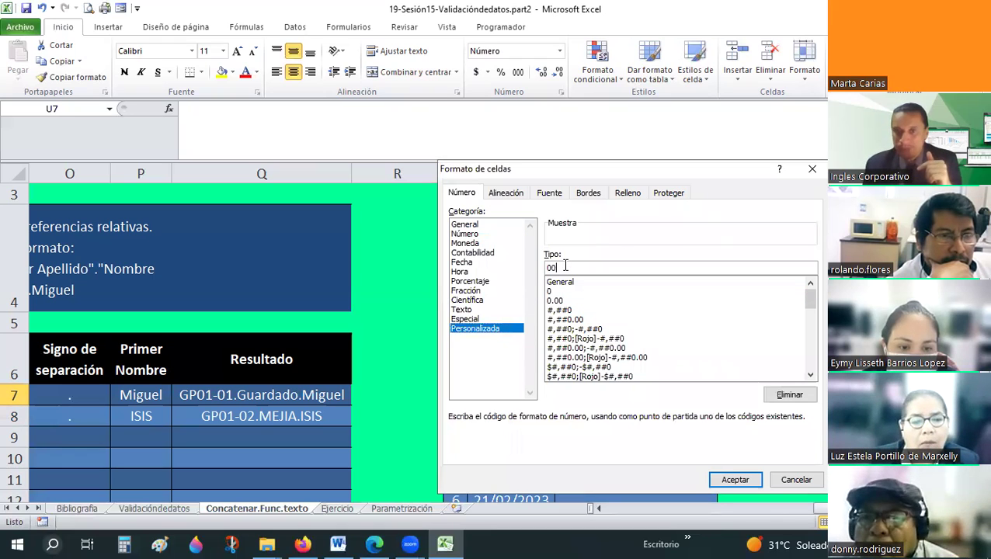
pyautogui.write('0')
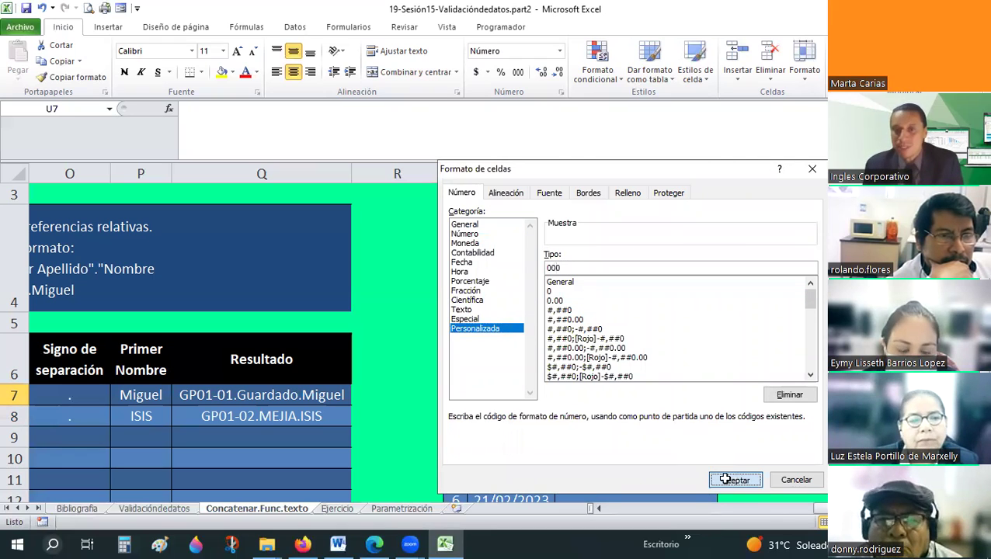
pyautogui.click(713, 475)
# - Enter 2 in U7 to see it display as 002, then clear it
pyautogui.write('2')
pyautogui.press('Return')
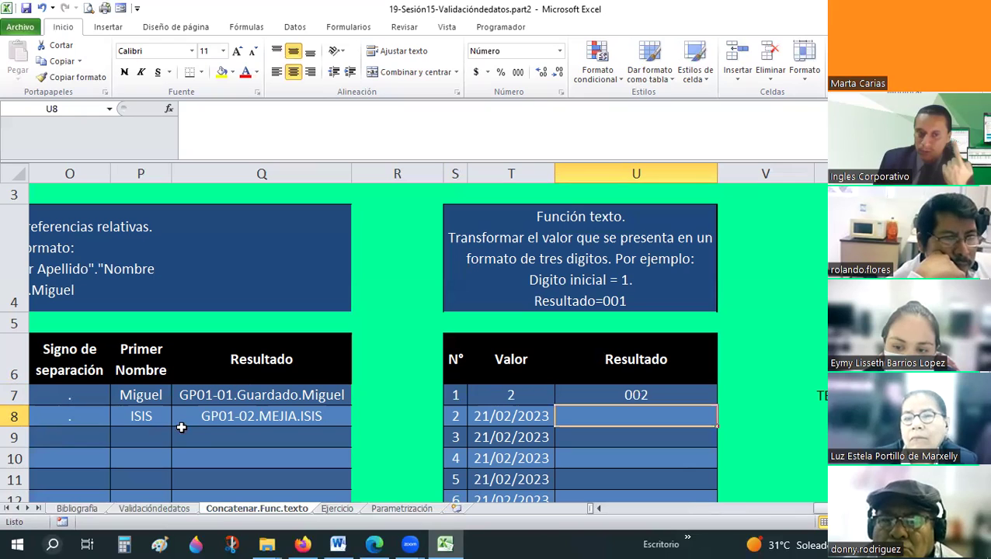
pyautogui.click(654, 392)
pyautogui.press('Delete')
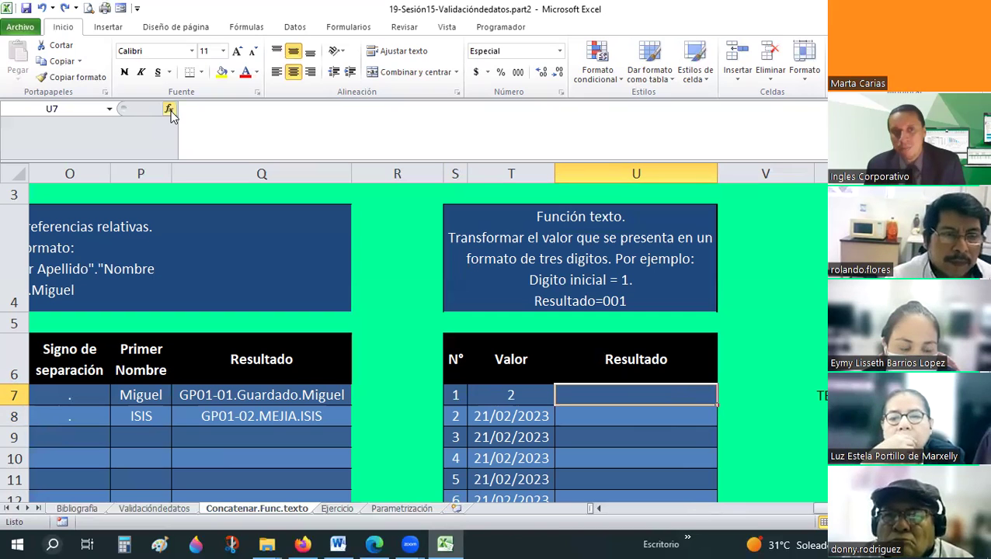
# - Search Insert Function for TEXTO and open its arguments for U7
pyautogui.hotkey('shift', 'F3')
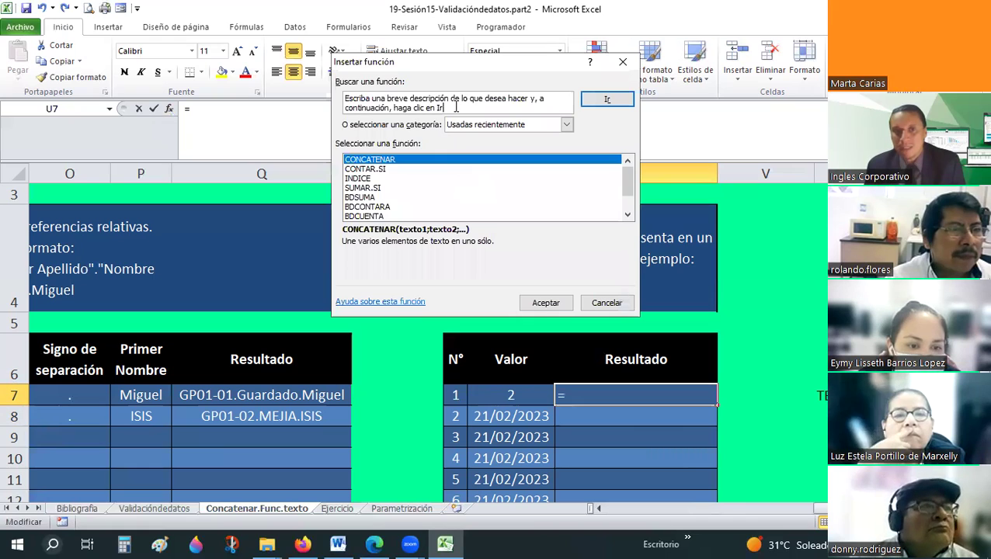
pyautogui.write('TEXTO')
pyautogui.click(622, 101)
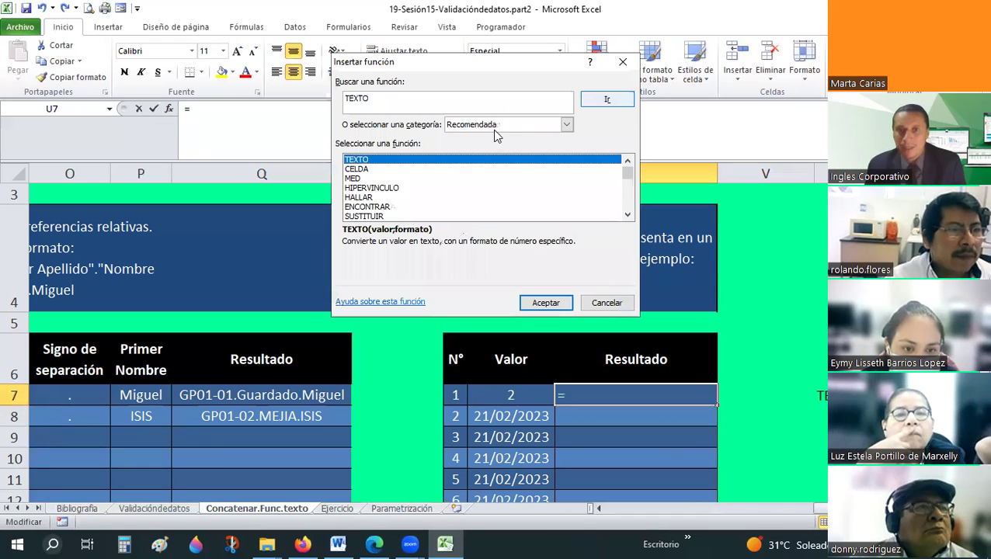
pyautogui.click(357, 168)
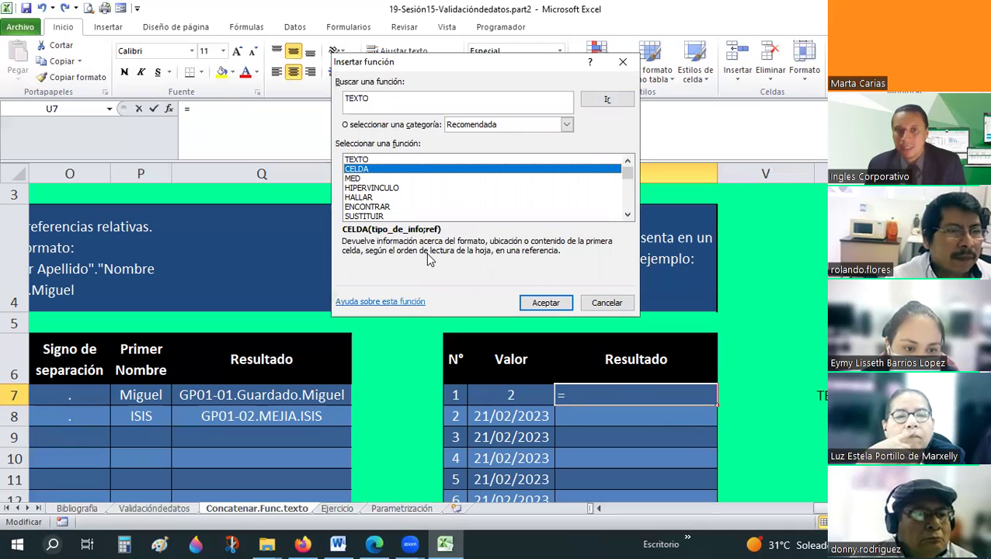
pyautogui.click(366, 159)
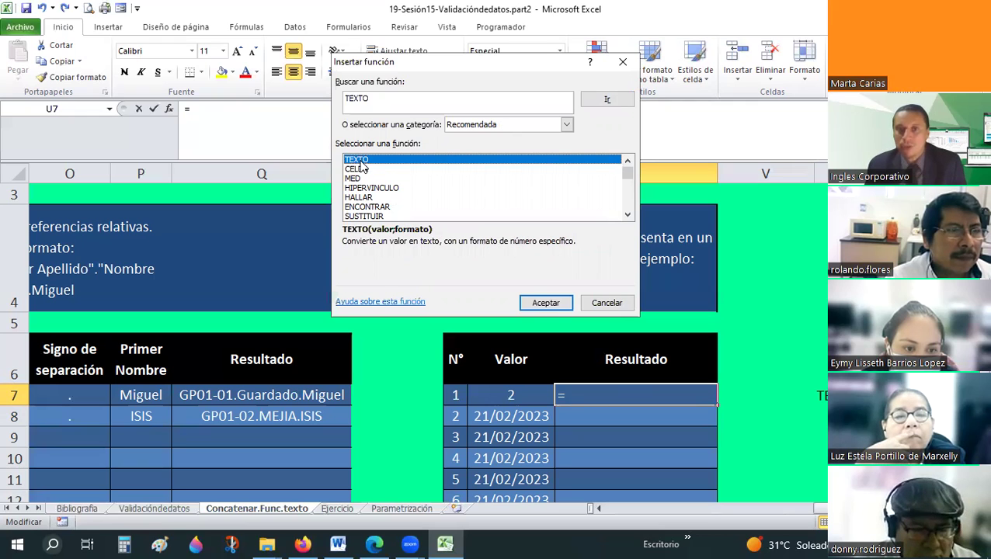
pyautogui.press('Return')
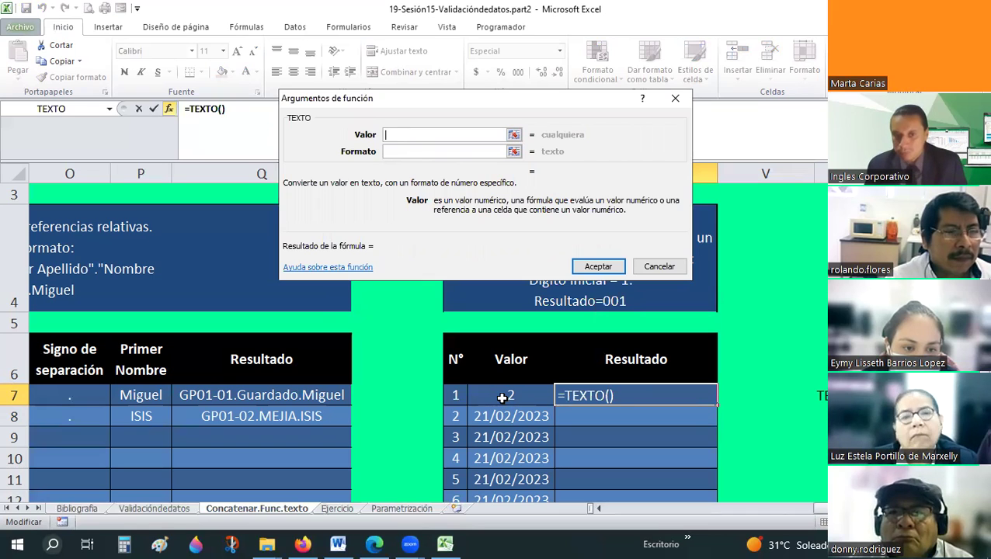
# - Set TEXTO's Valor to T7 and Formato to 00, and accept it
pyautogui.click(503, 397)
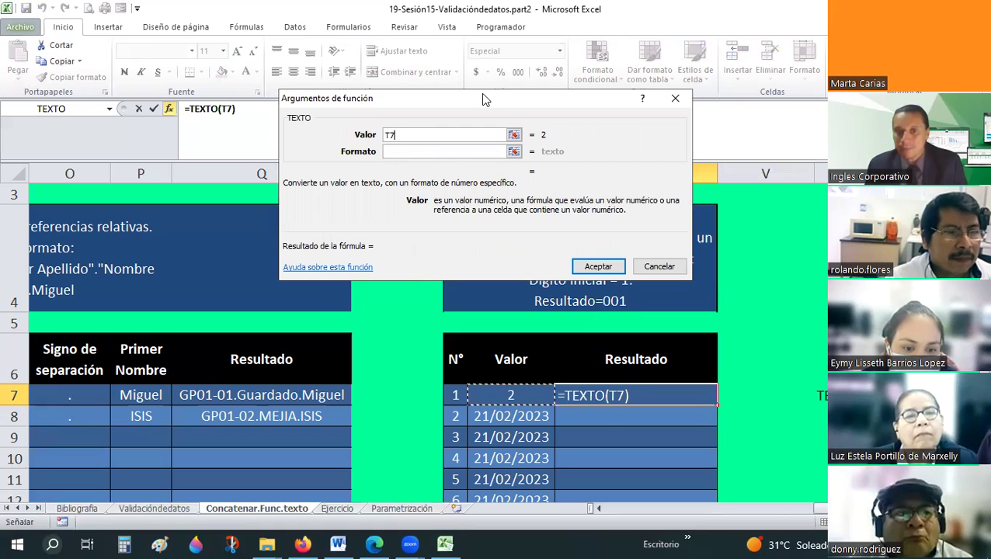
pyautogui.moveTo(563, 221); pyautogui.dragTo(902, 226)
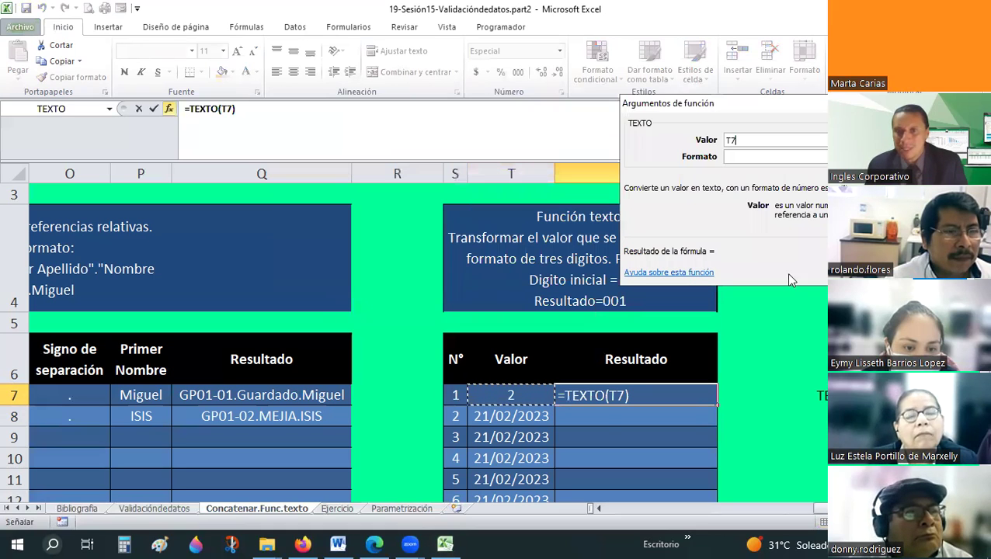
pyautogui.click(757, 157)
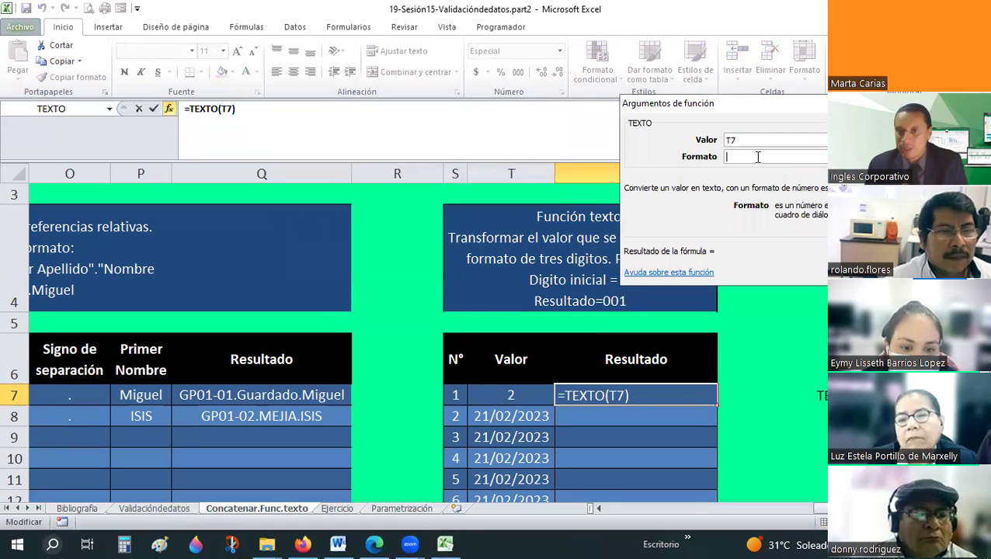
pyautogui.write('000')
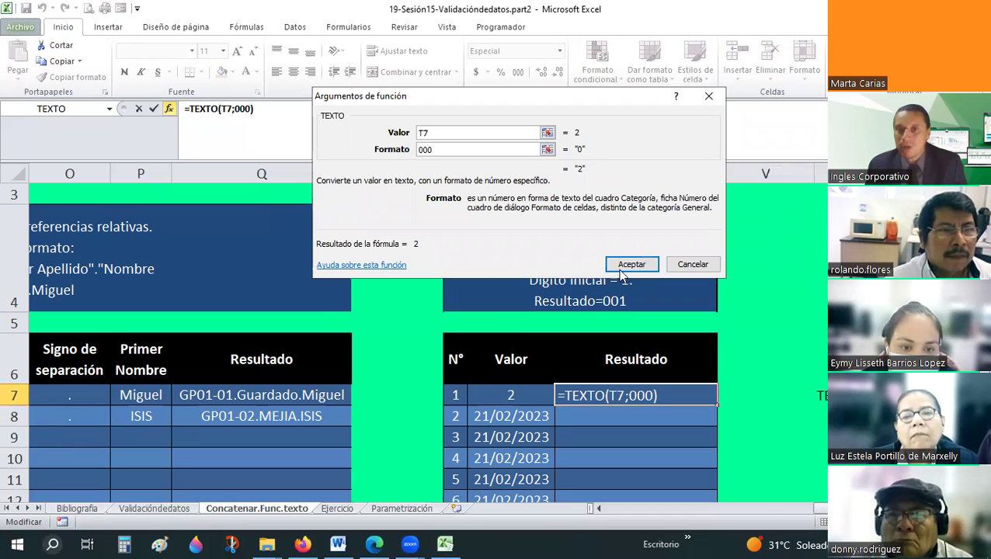
pyautogui.click(620, 264)
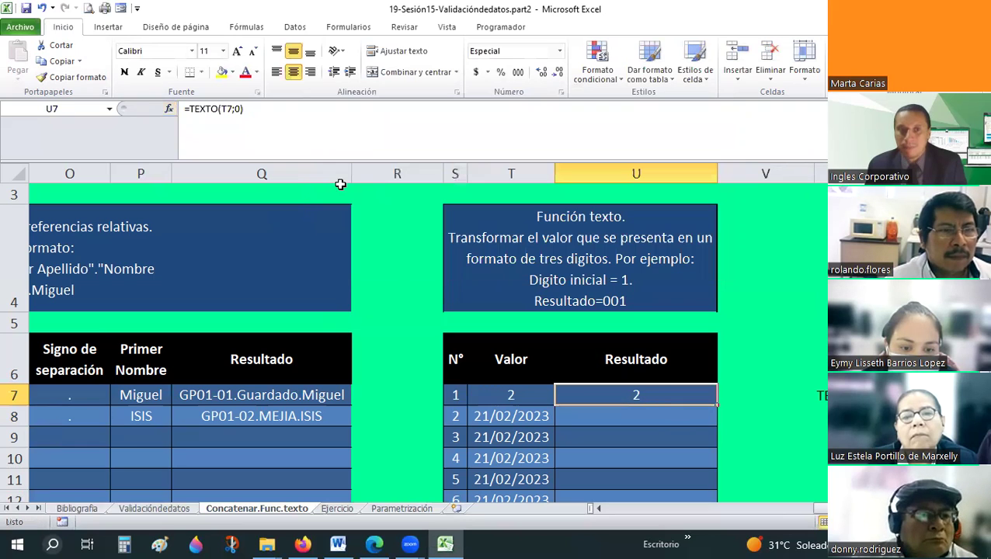
# - Change the Formato argument to "000" so U7 shows 002
pyautogui.click(309, 157)
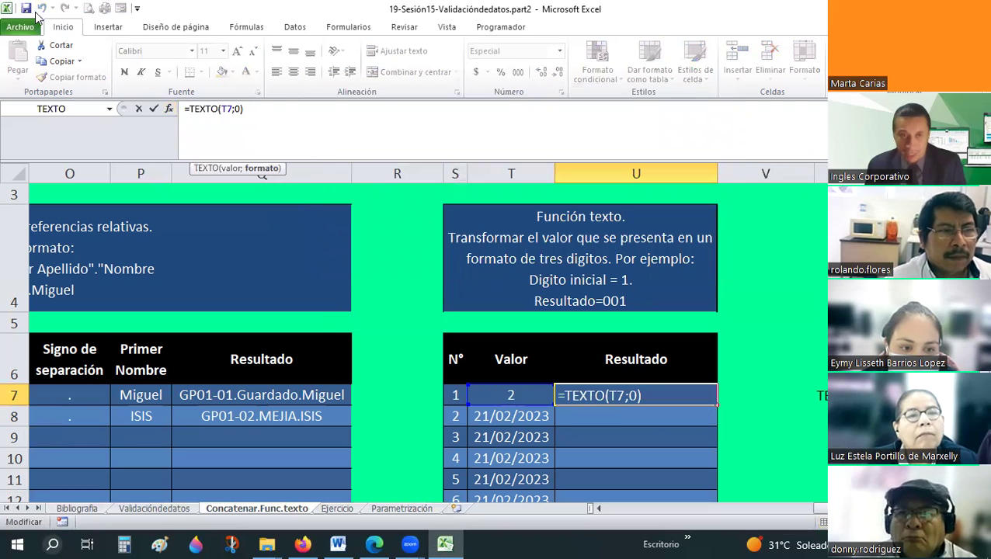
pyautogui.hotkey('shift', 'F3')
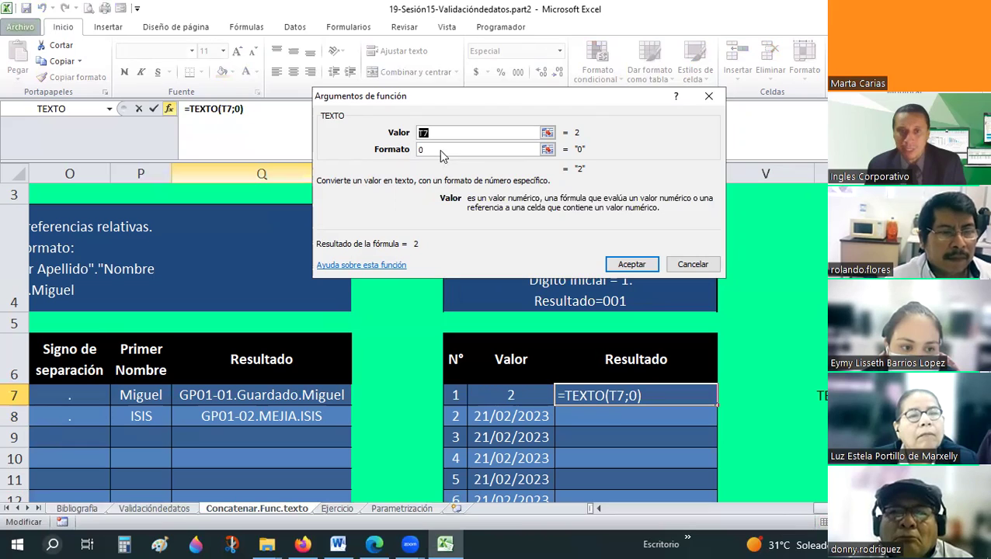
pyautogui.click(430, 150)
pyautogui.press('BackSpace')
pyautogui.write('"')
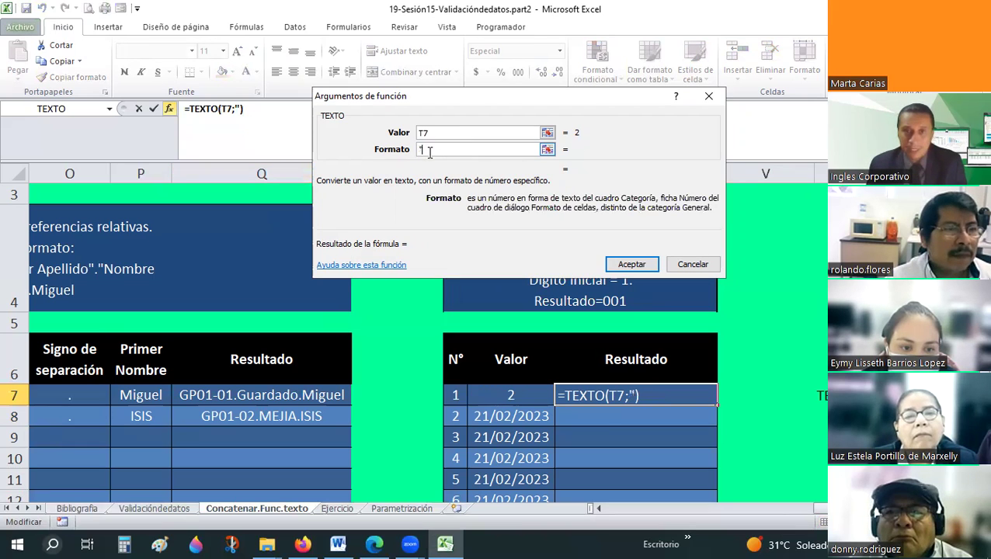
pyautogui.write('000"')
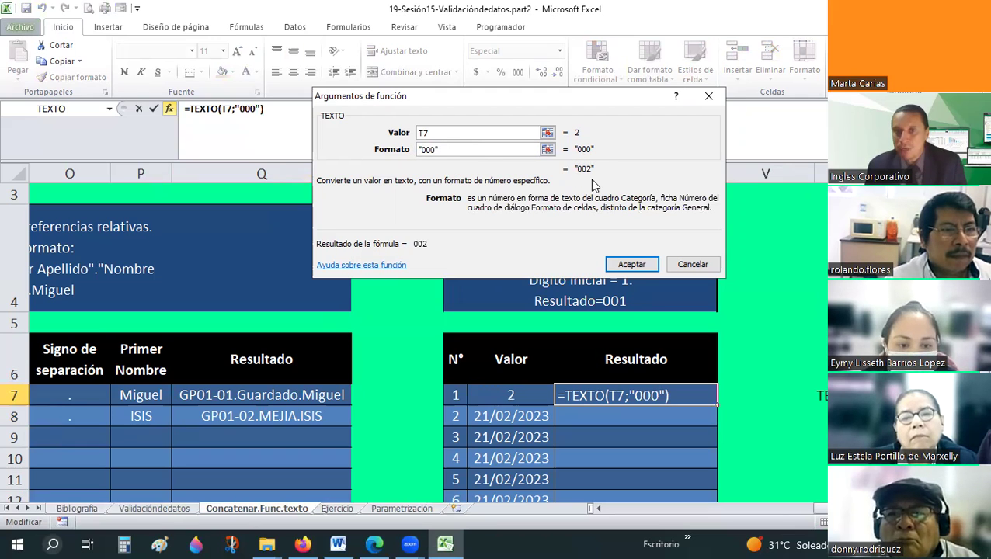
pyautogui.click(631, 265)
pyautogui.scroll(-1, 651, 249)
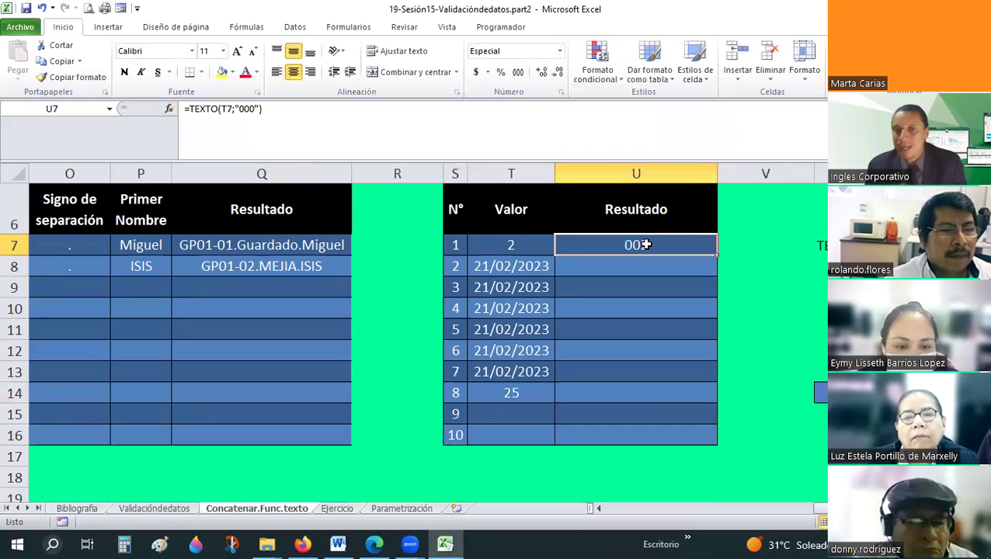
pyautogui.press('Left')
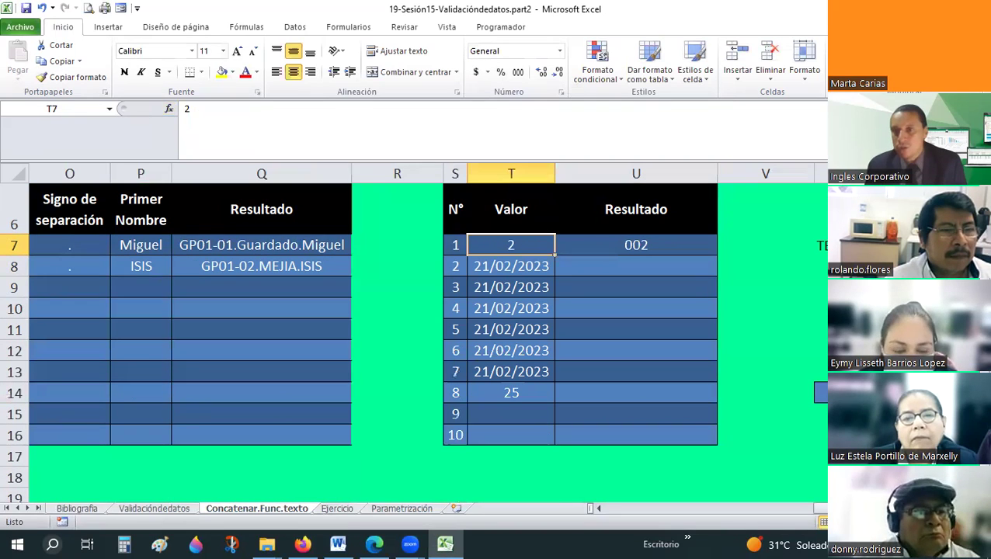
pyautogui.click(822, 245)
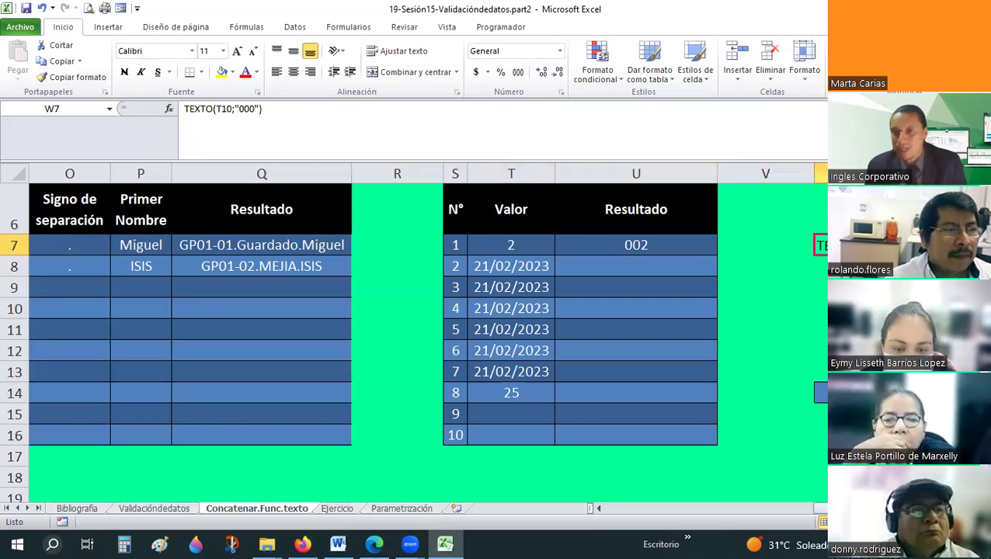
pyautogui.press('Down')
pyautogui.press('Down')
pyautogui.press('Left')
pyautogui.press('Left')
pyautogui.press('Up')
pyautogui.press('Up')
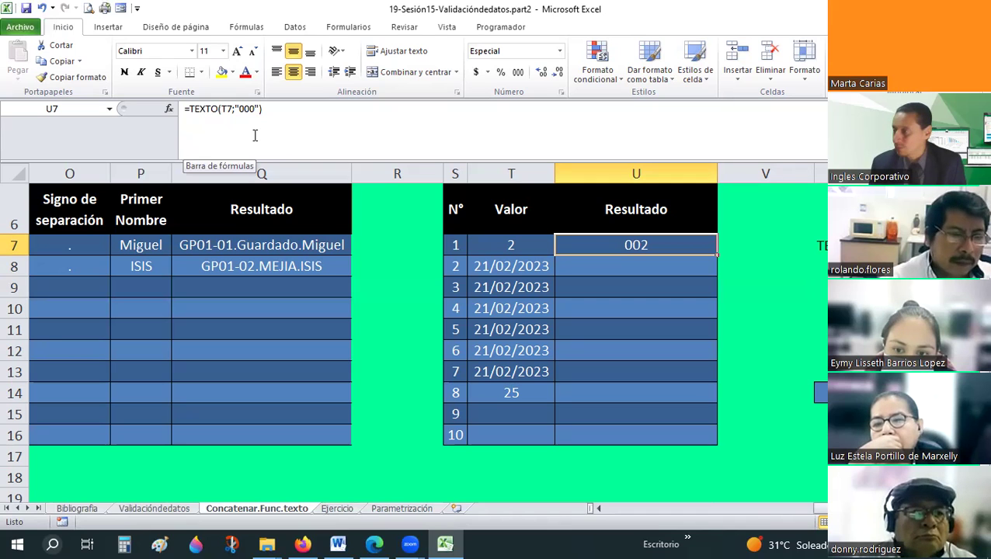
pyautogui.press('Down')
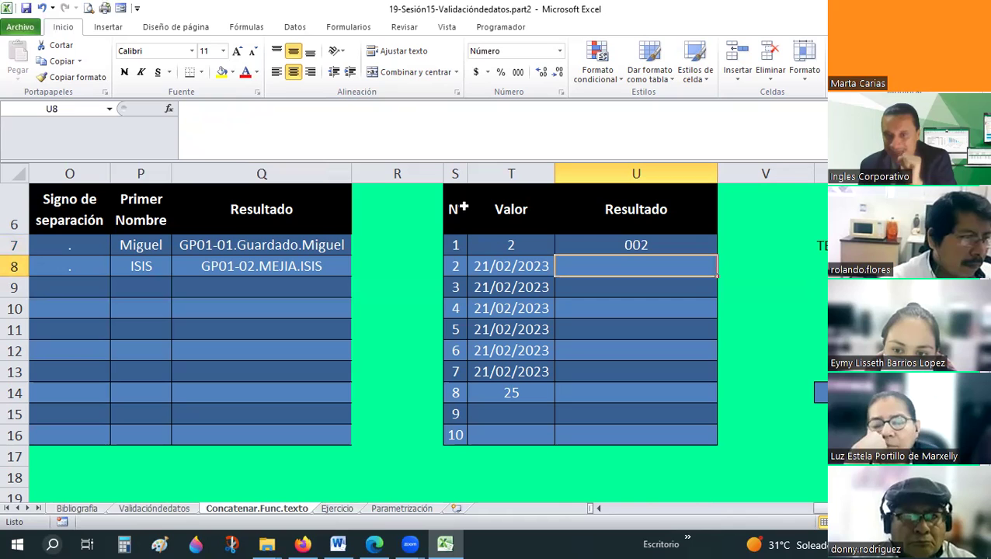
pyautogui.click(675, 249)
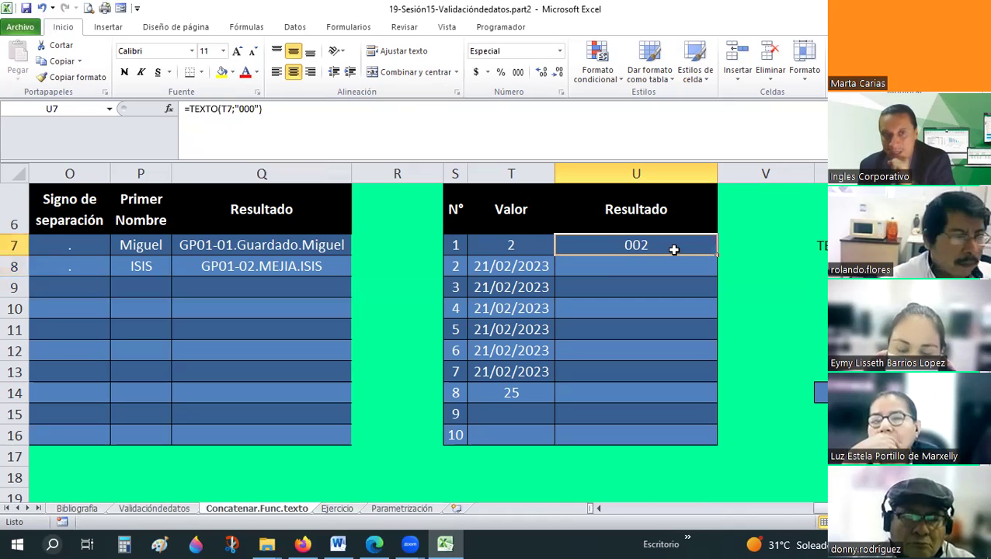
pyautogui.click(519, 266)
pyautogui.click(648, 265)
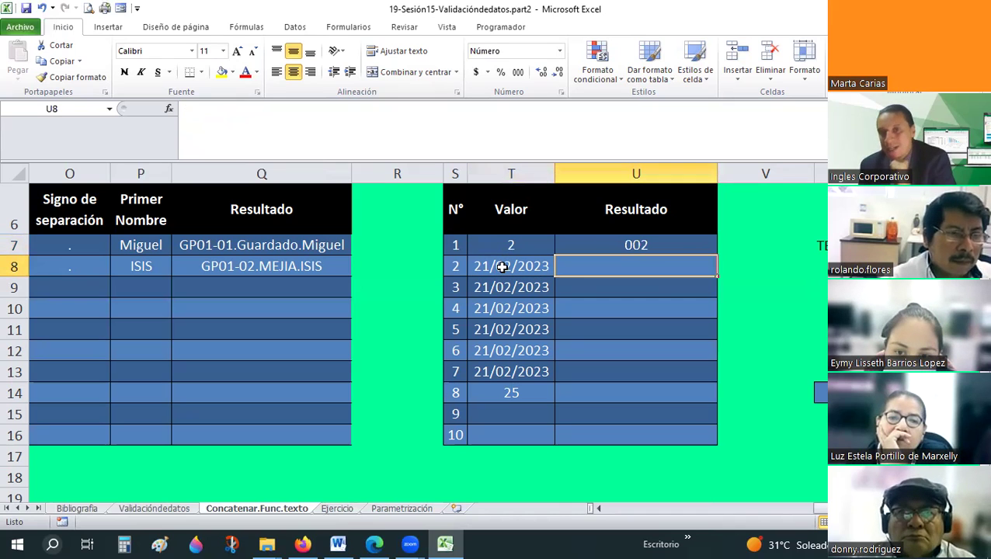
pyautogui.click(503, 266)
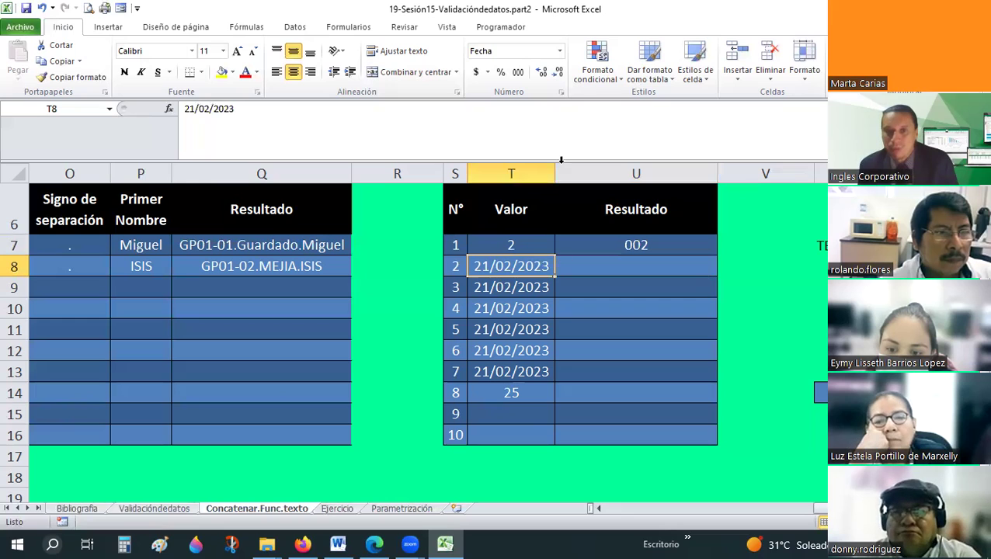
pyautogui.click(559, 51)
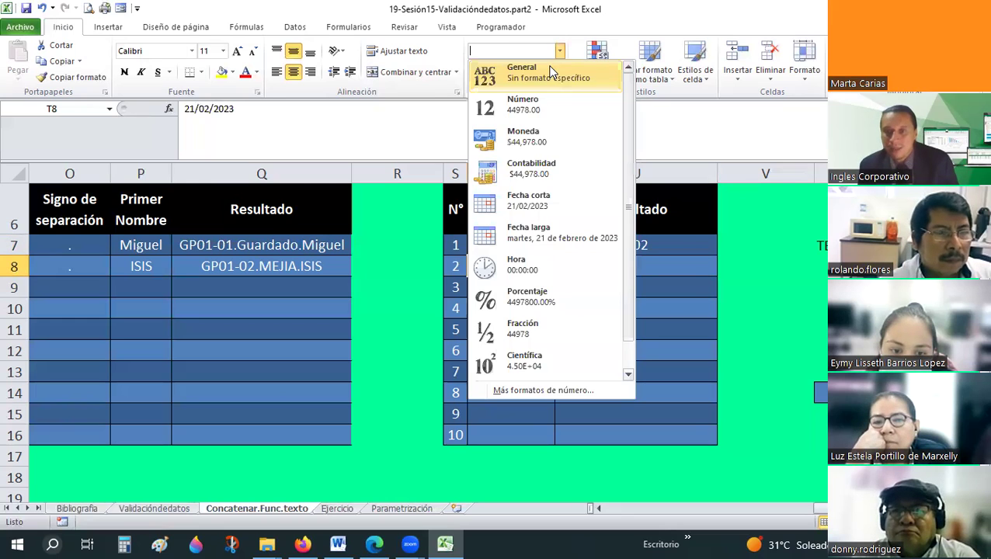
pyautogui.click(528, 200)
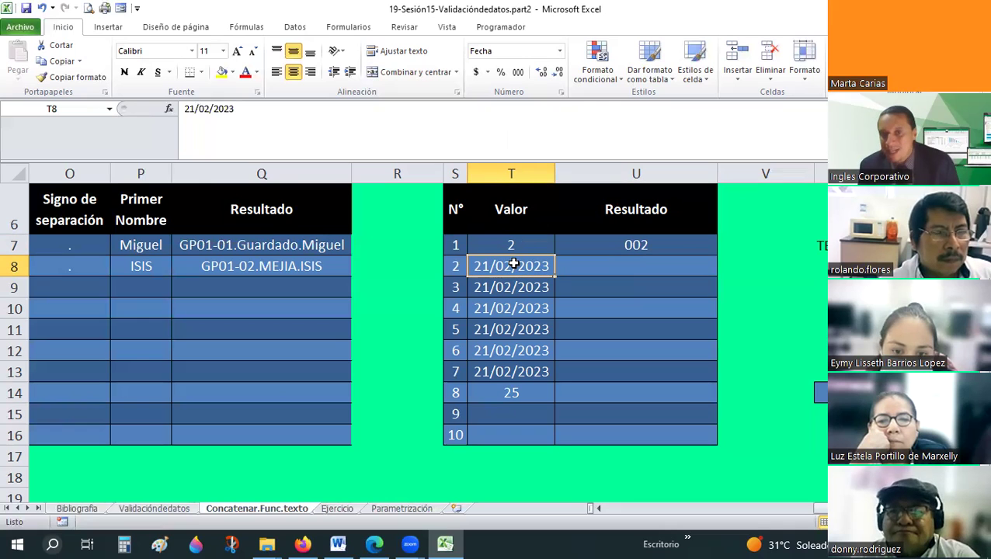
pyautogui.click(575, 268)
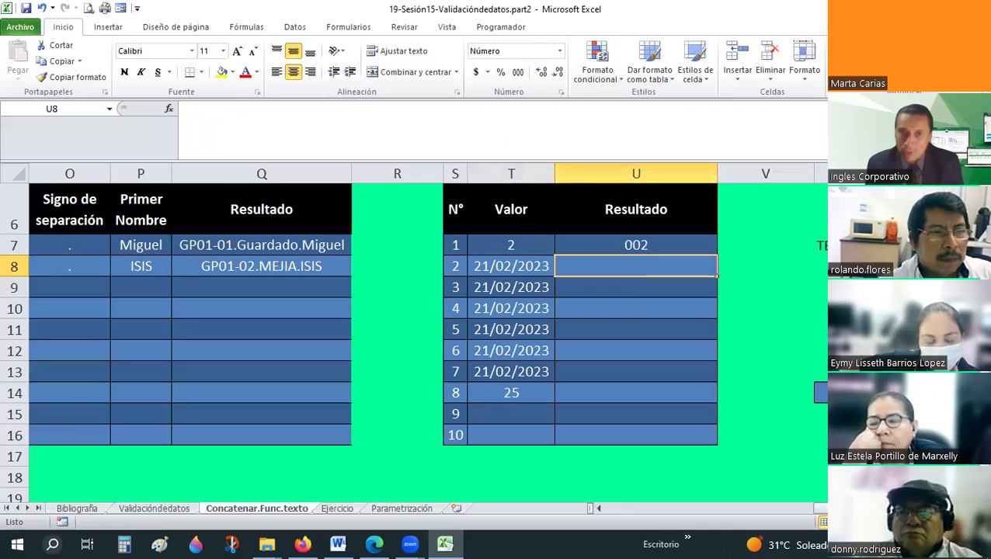
# - Enter =TEXTO(T8;"dddd") in U8 so the date 21/02/2023 shows as martes
pyautogui.write('=')
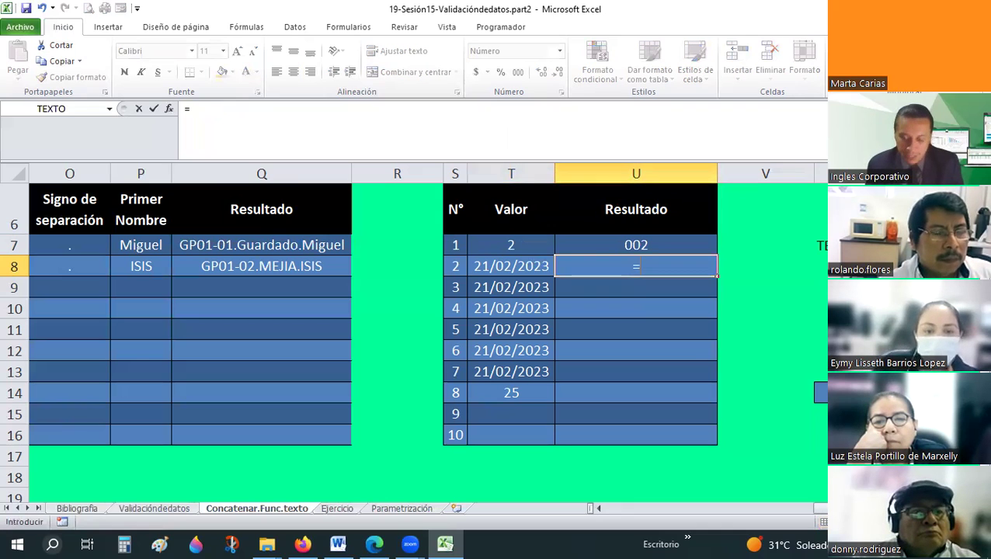
pyautogui.write('TEXT')
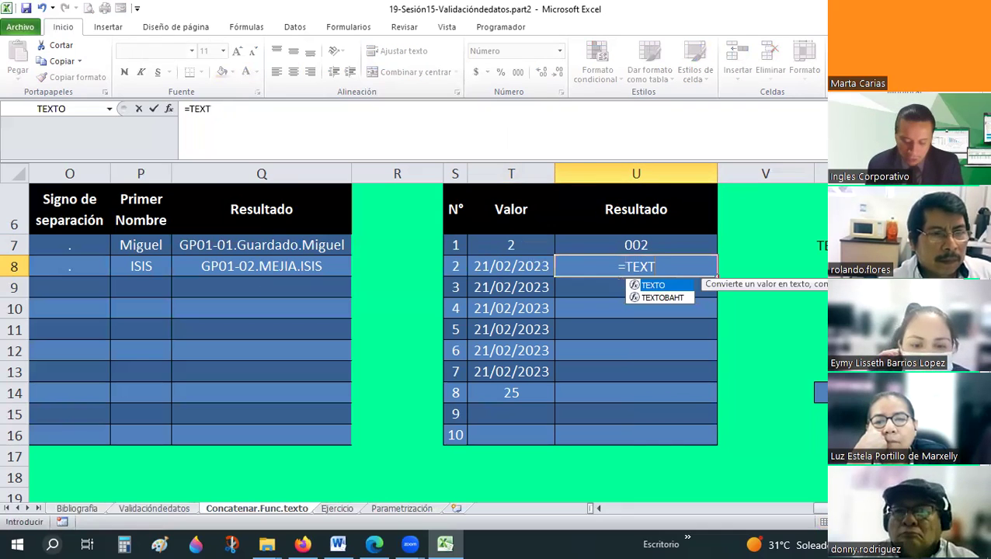
pyautogui.press('Tab')
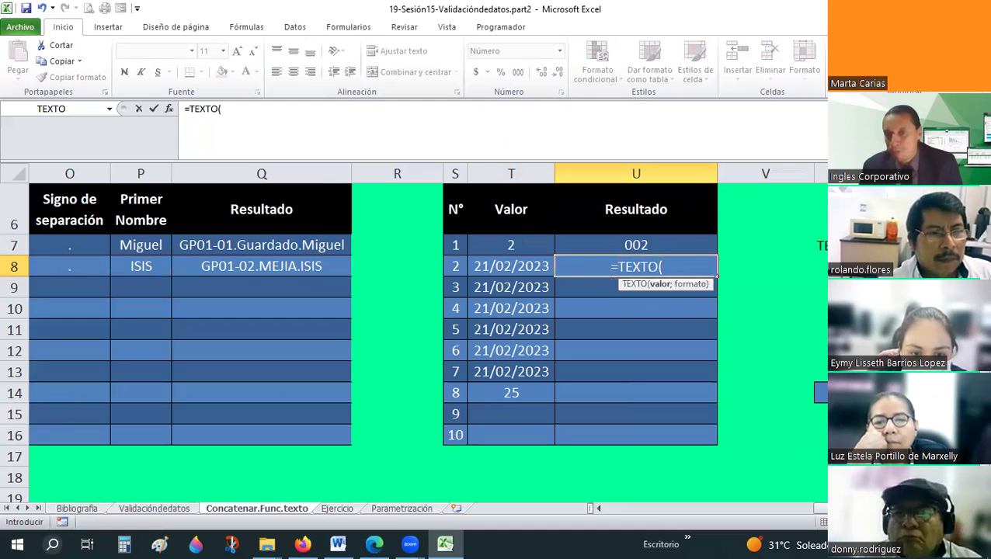
pyautogui.click(493, 264)
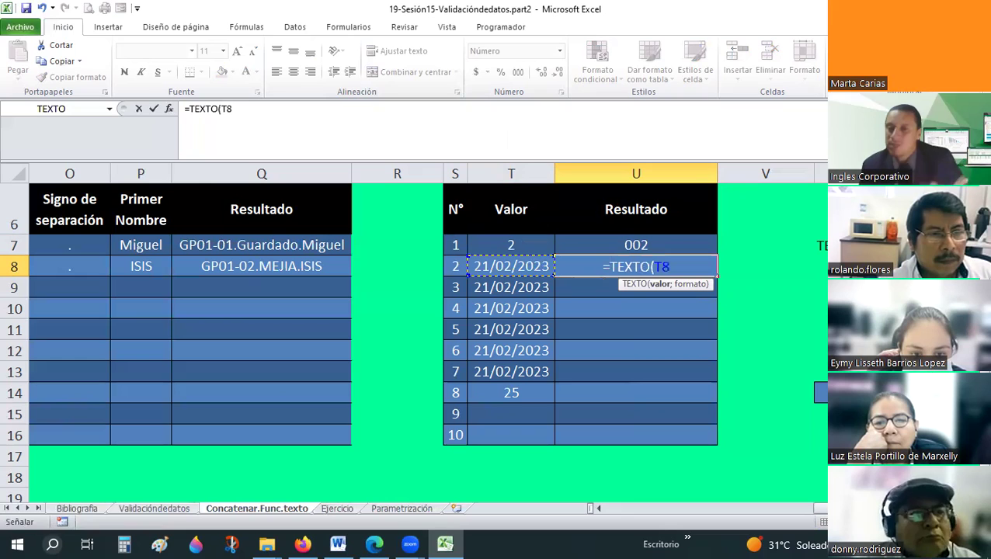
pyautogui.write(';')
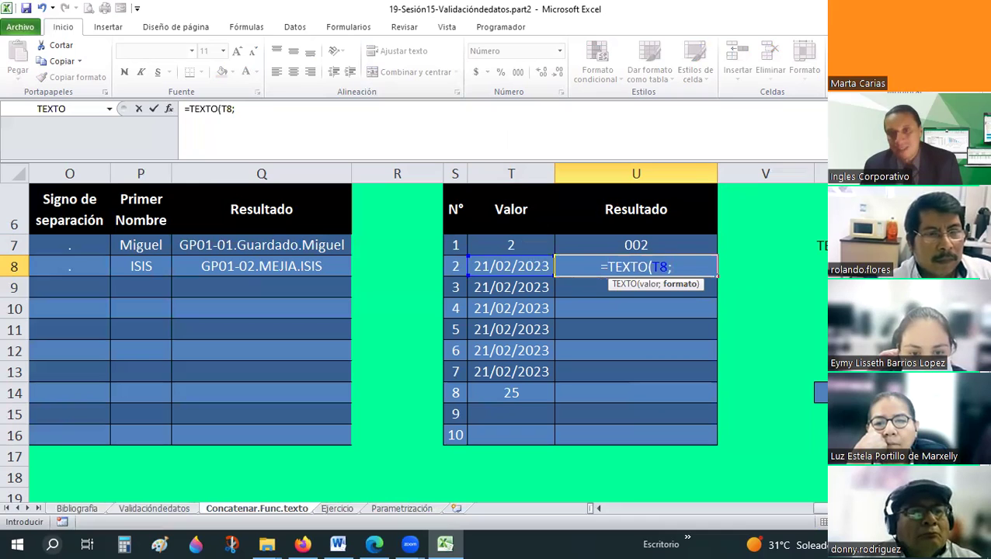
pyautogui.write('"')
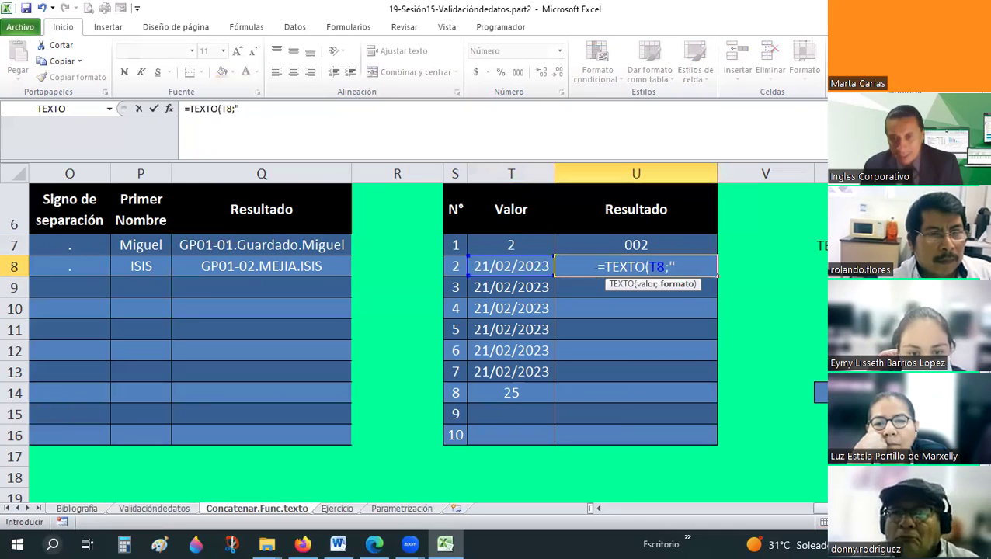
pyautogui.write('D')
pyautogui.press('BackSpace')
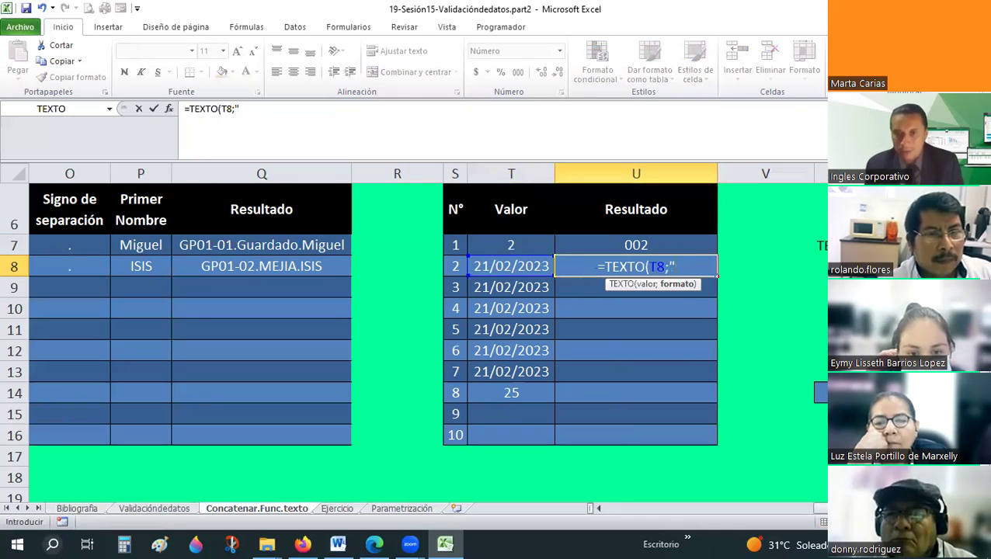
pyautogui.write('dddd')
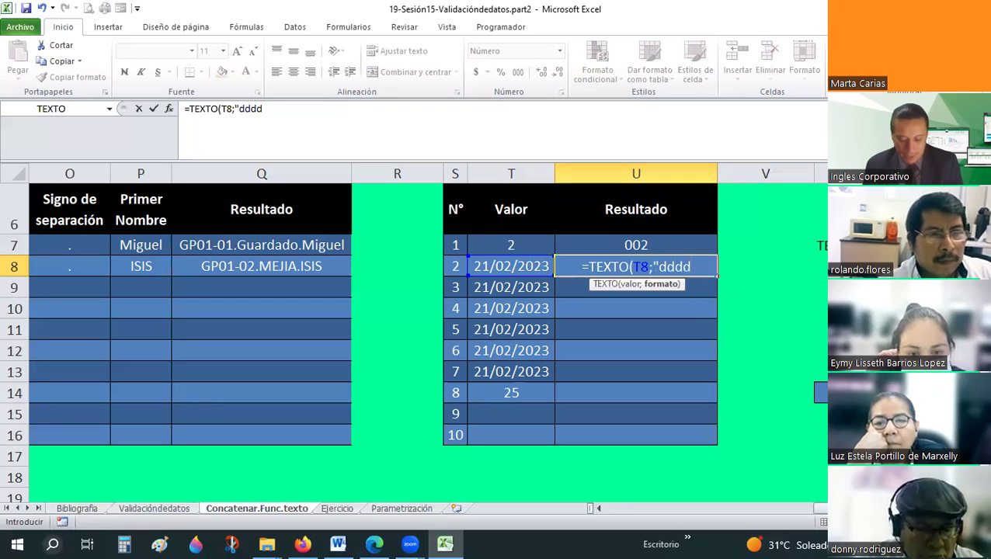
pyautogui.write('")')
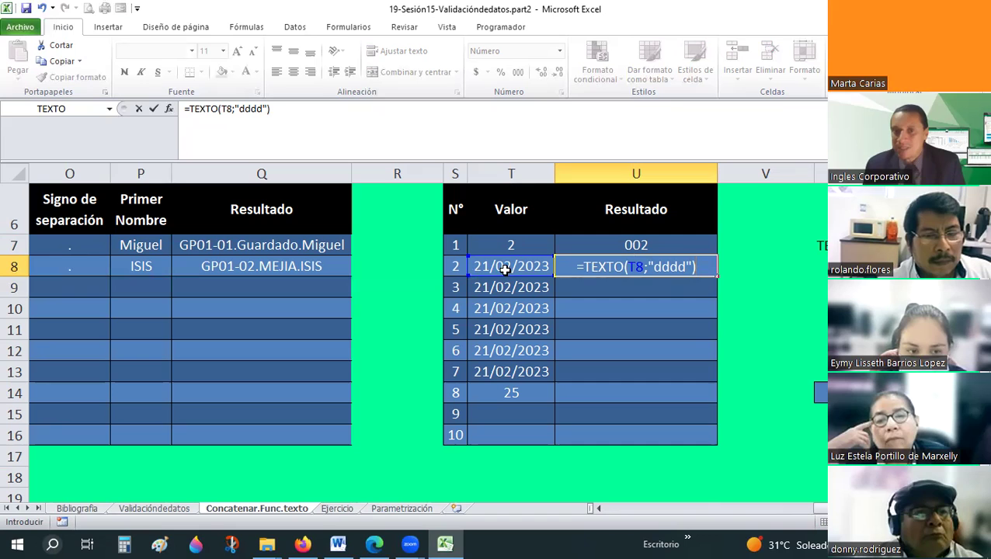
pyautogui.click(665, 268)
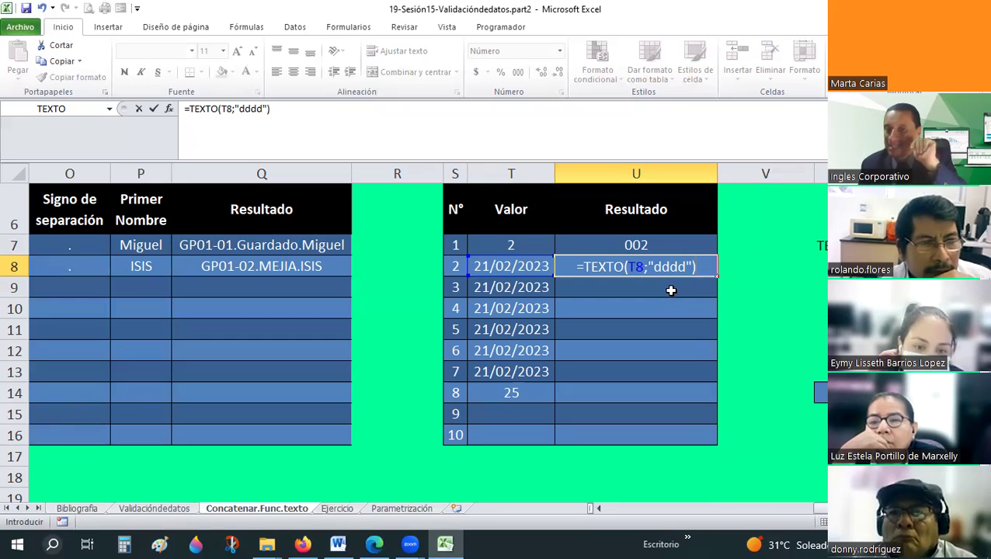
pyautogui.press('Return')
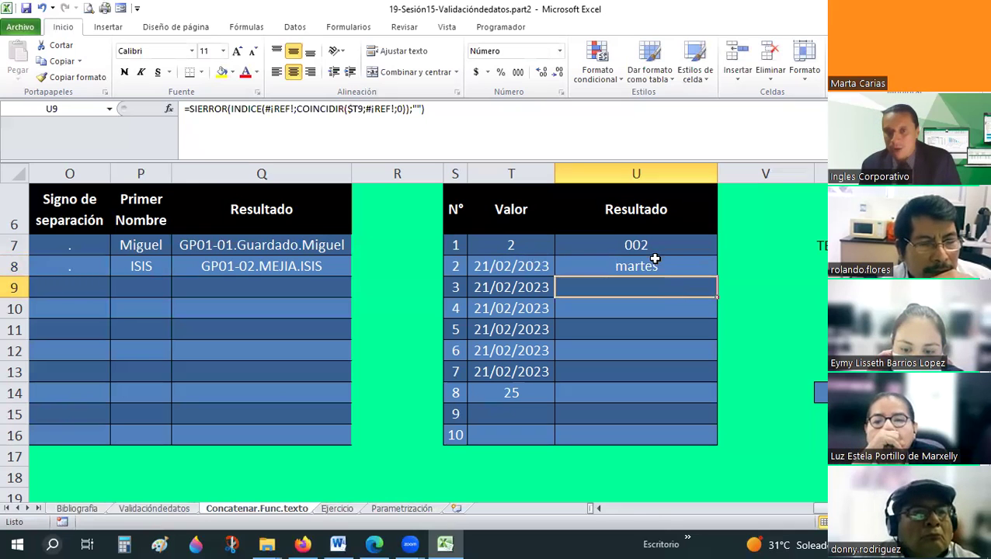
# - Clear the old broken formulas from U9 to U16
pyautogui.press('Up')
pyautogui.press('F2')
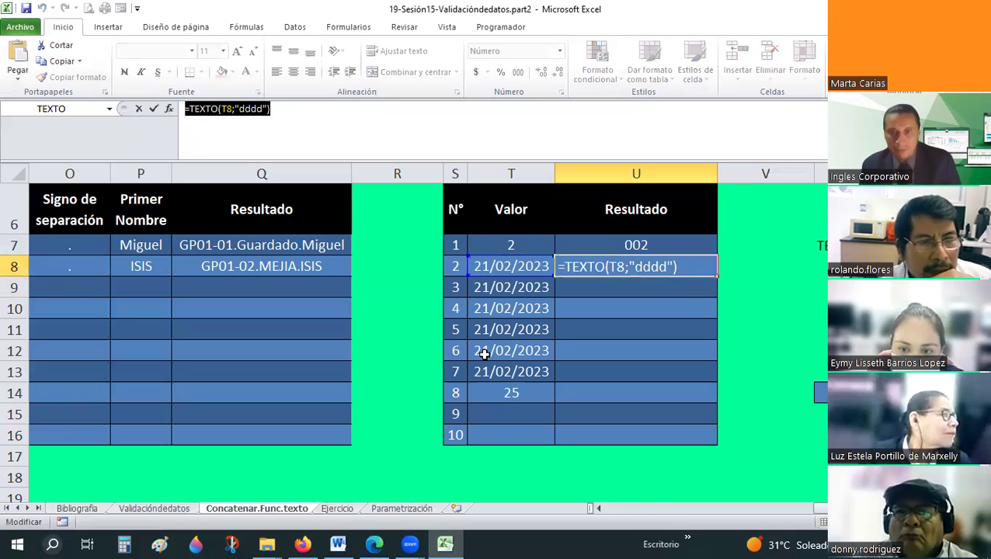
pyautogui.hotkey('ctrl', 'Return')
pyautogui.doubleClick(633, 289)
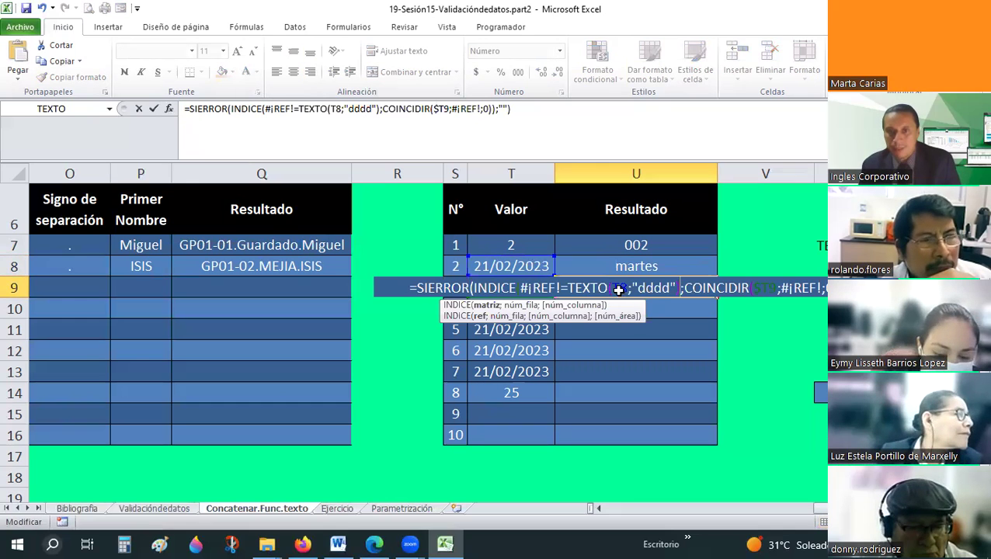
pyautogui.press('Escape')
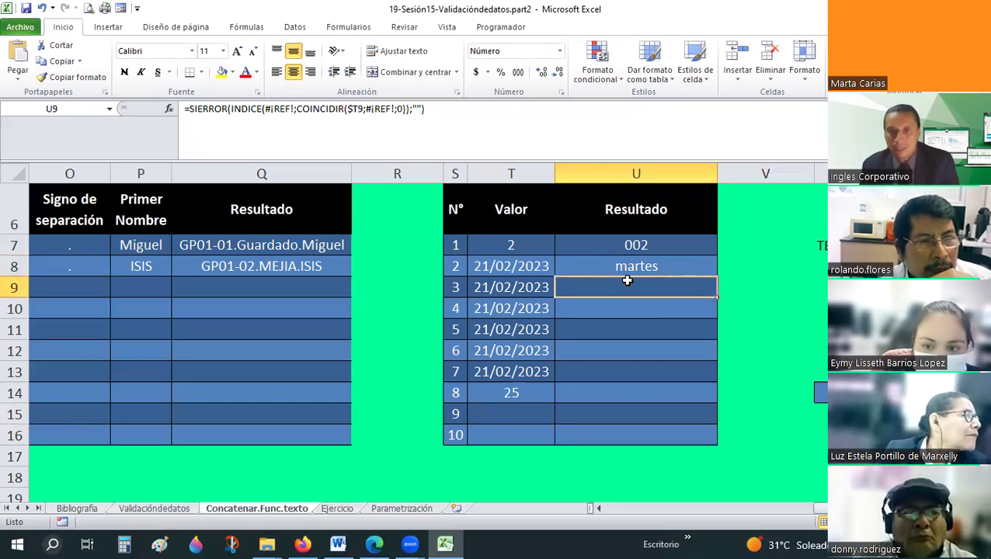
pyautogui.keyDown('shift'); pyautogui.click(635, 430); pyautogui.keyUp('shift')
pyautogui.press('Delete')
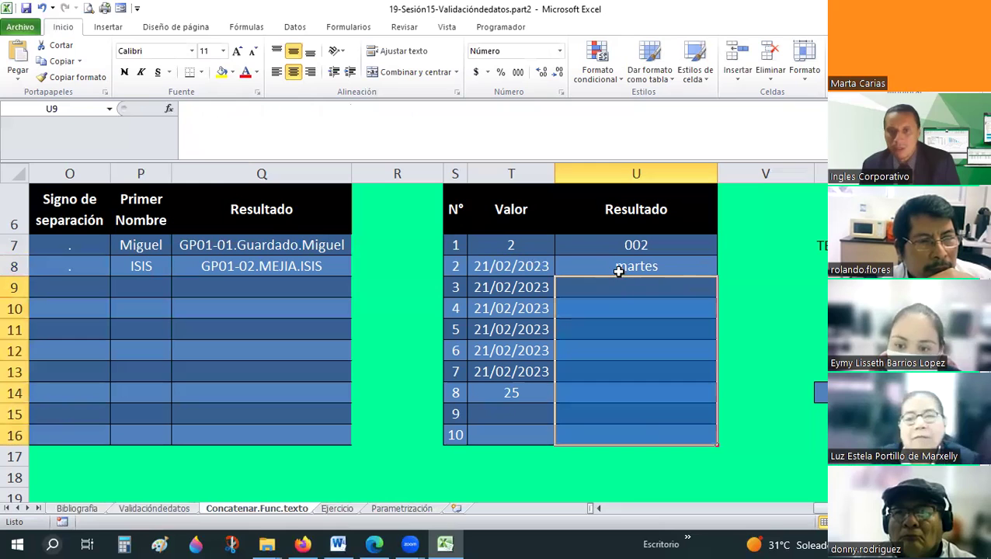
# - Copy U8's formula into U9 and change it to =TEXTO(T9;"dd") to show 21
pyautogui.press('Up')
pyautogui.click(314, 115)
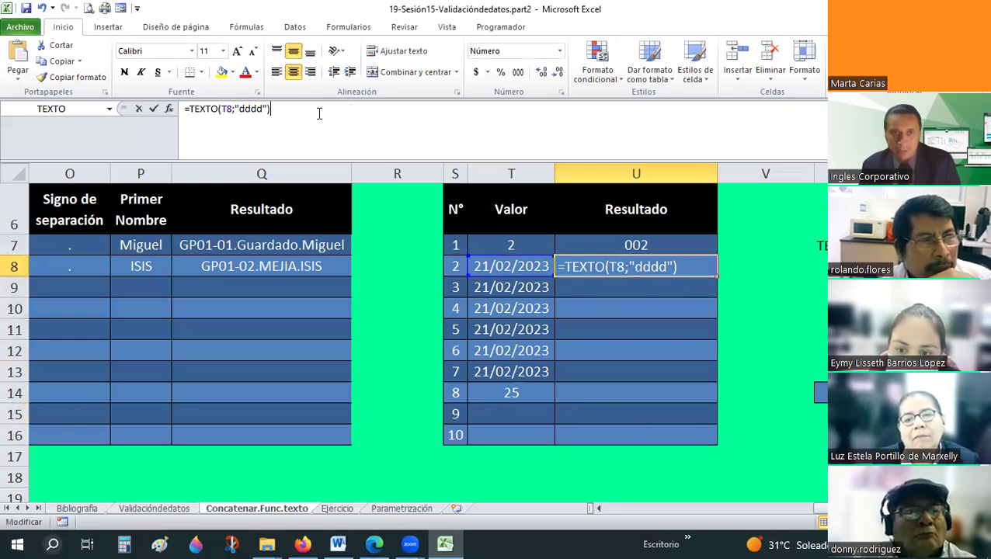
pyautogui.click(140, 108)
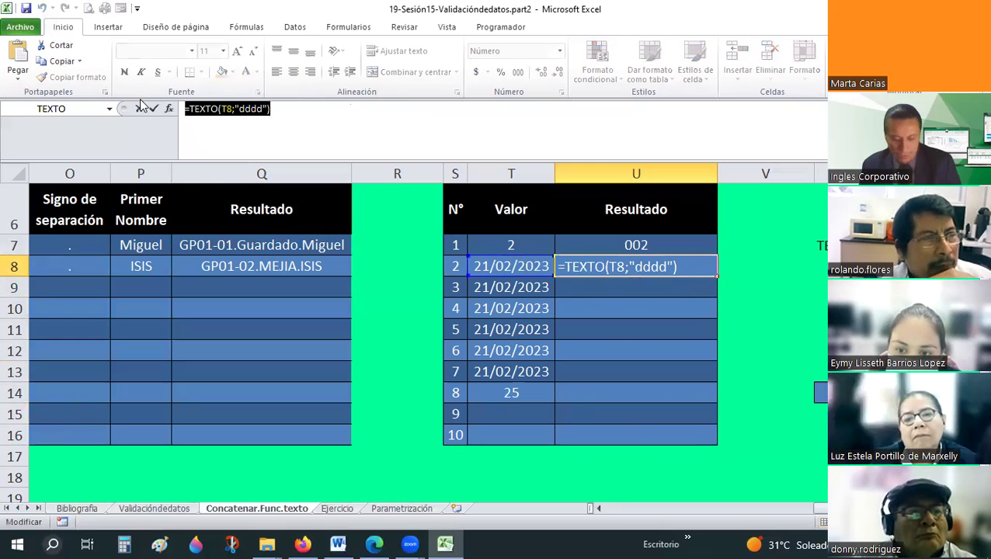
pyautogui.doubleClick(614, 286)
pyautogui.hotkey('ctrl', 'v')
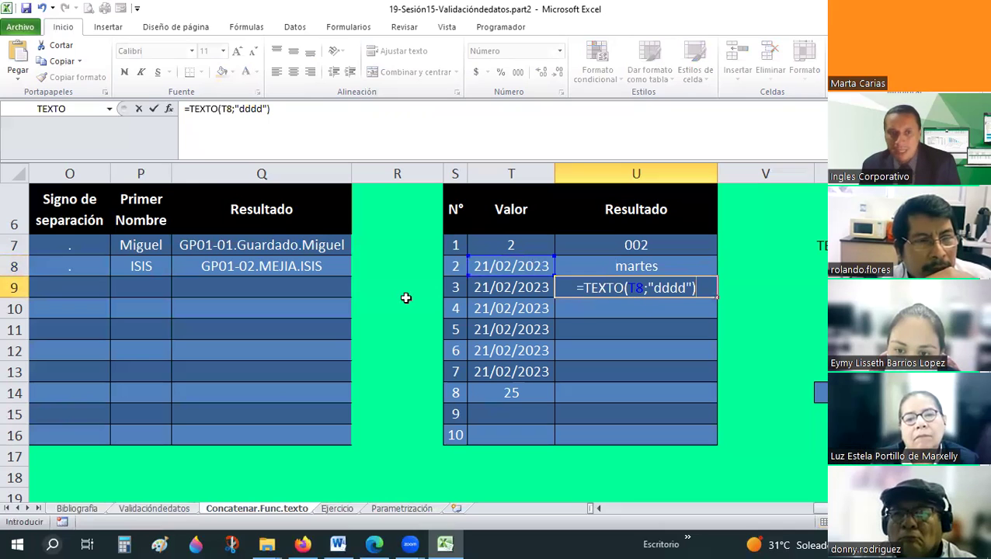
pyautogui.doubleClick(637, 288)
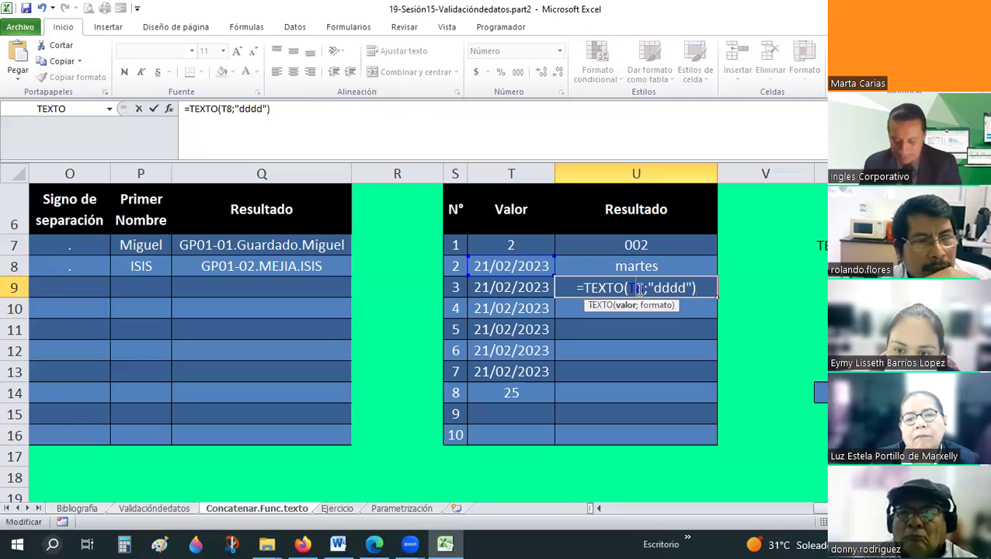
pyautogui.write('T9')
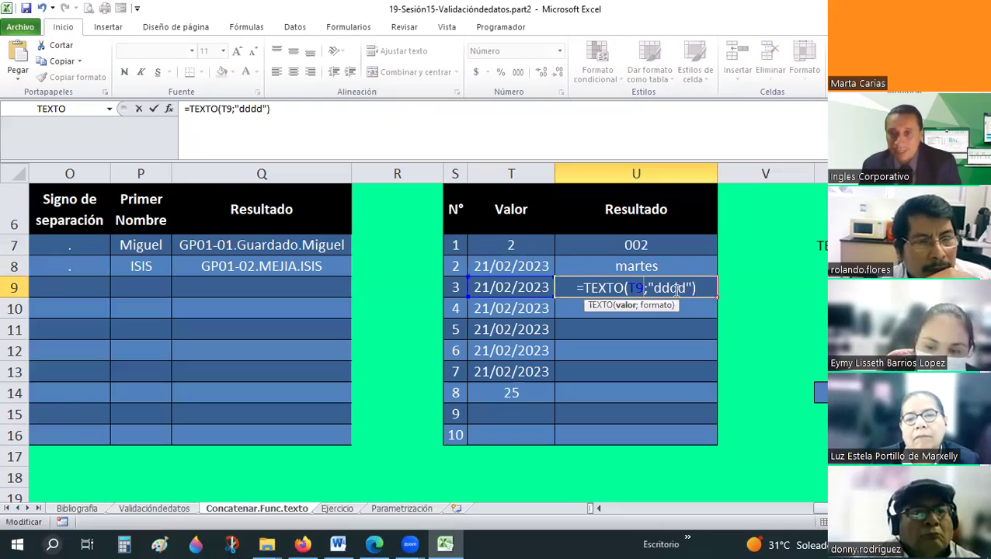
pyautogui.moveTo(670, 288); pyautogui.dragTo(685, 289)
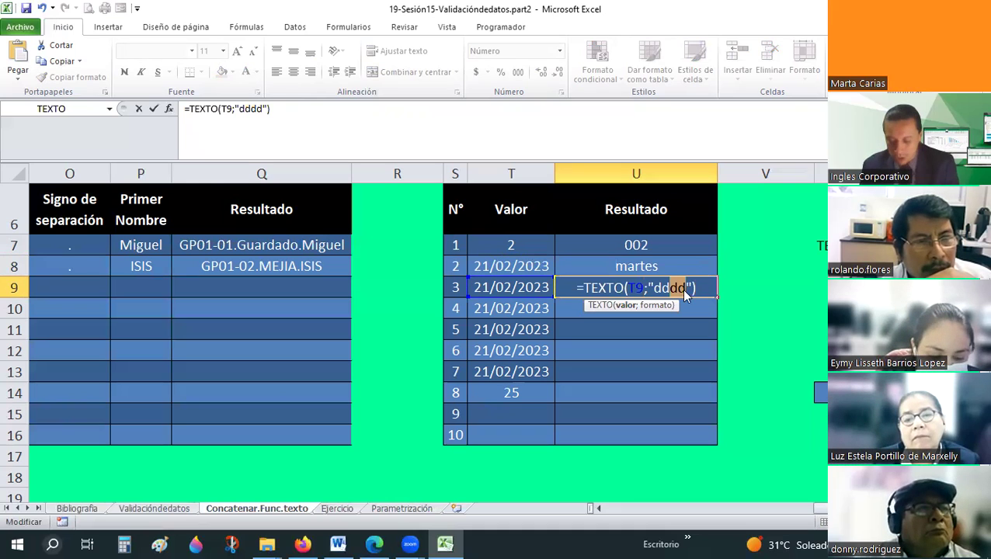
pyautogui.press('BackSpace')
pyautogui.press('Return')
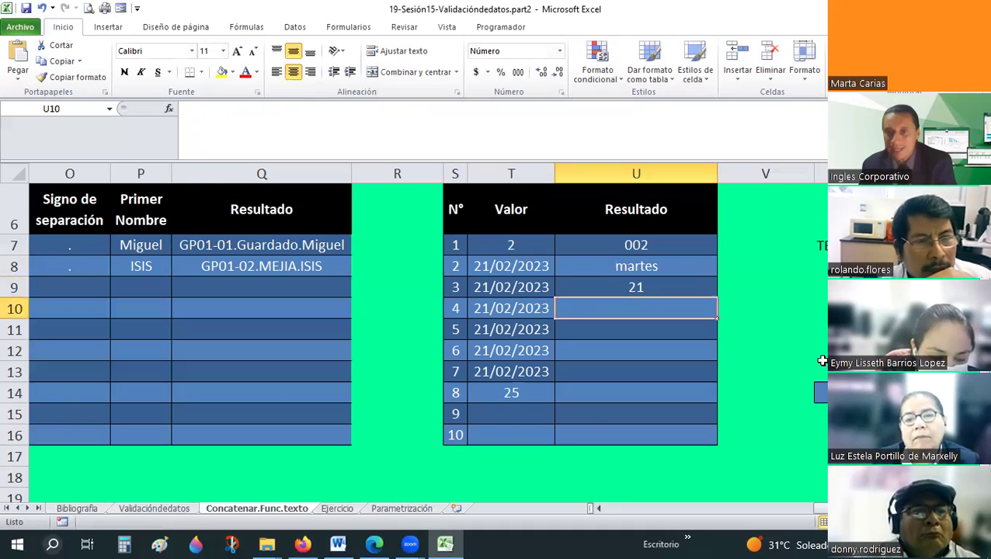
# - Compare U9's day formula with U8's weekday formula, then select U10
pyautogui.click(620, 288)
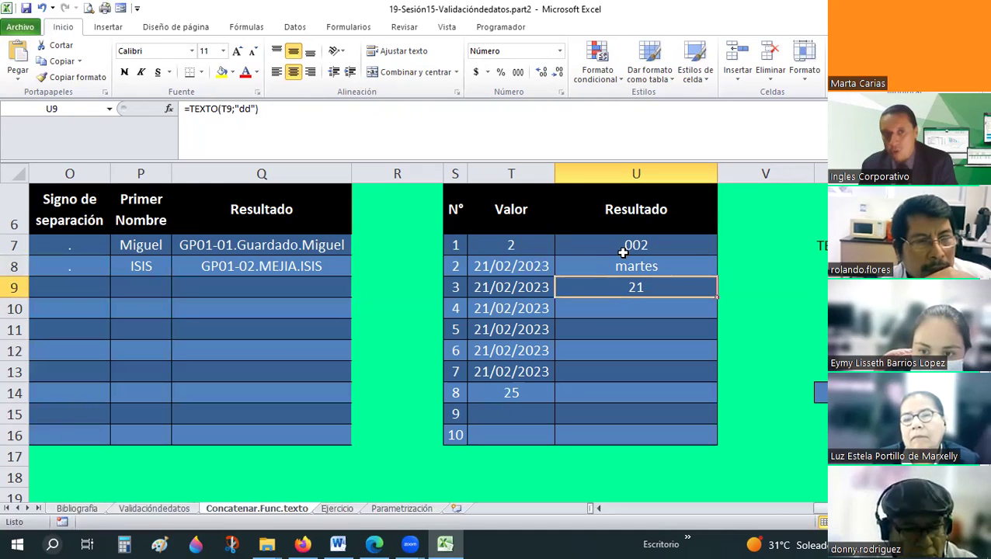
pyautogui.press('Up')
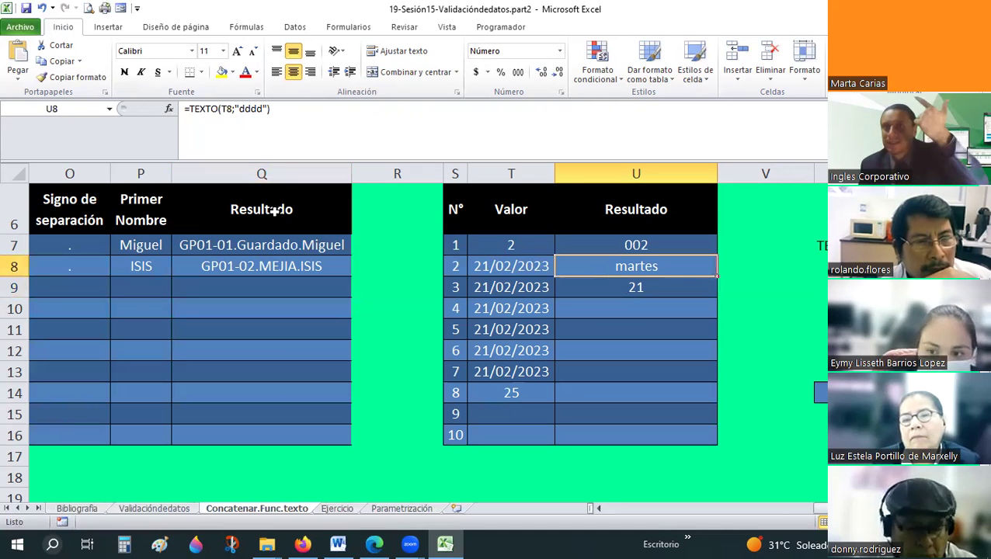
pyautogui.click(585, 290)
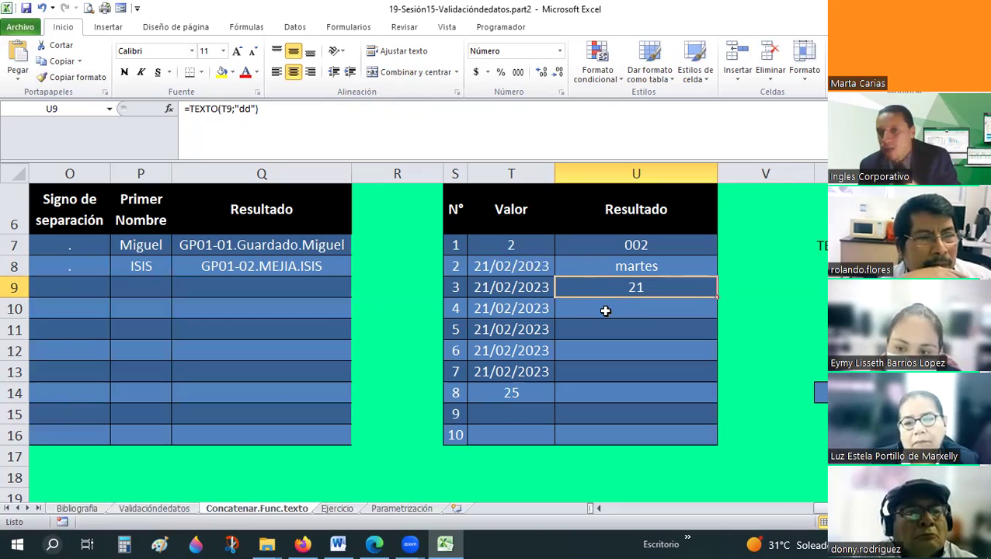
pyautogui.click(606, 311)
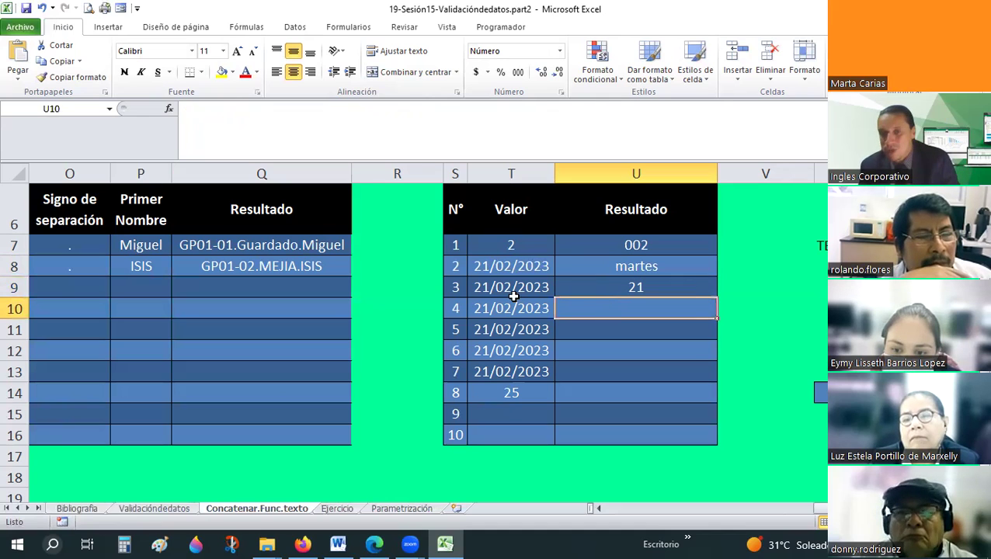
# - Enter =TEXTO(T10;"mmmm") in U10 so it shows febrero
pyautogui.write('=')
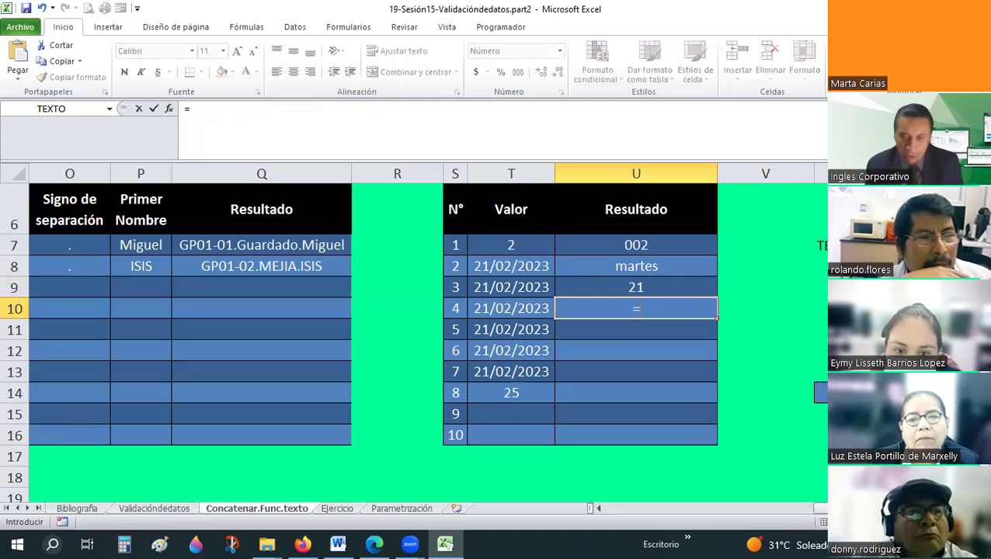
pyautogui.write('tex')
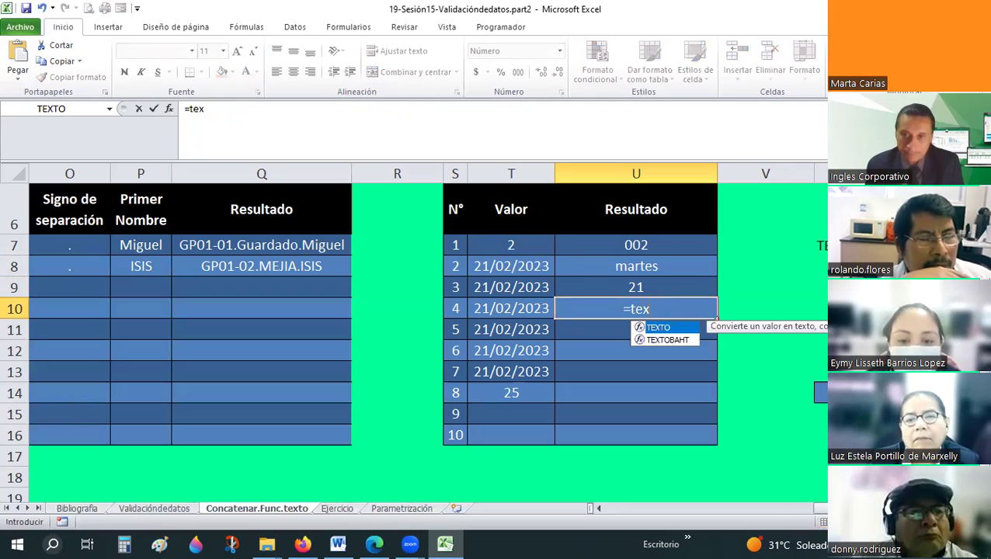
pyautogui.write('to(')
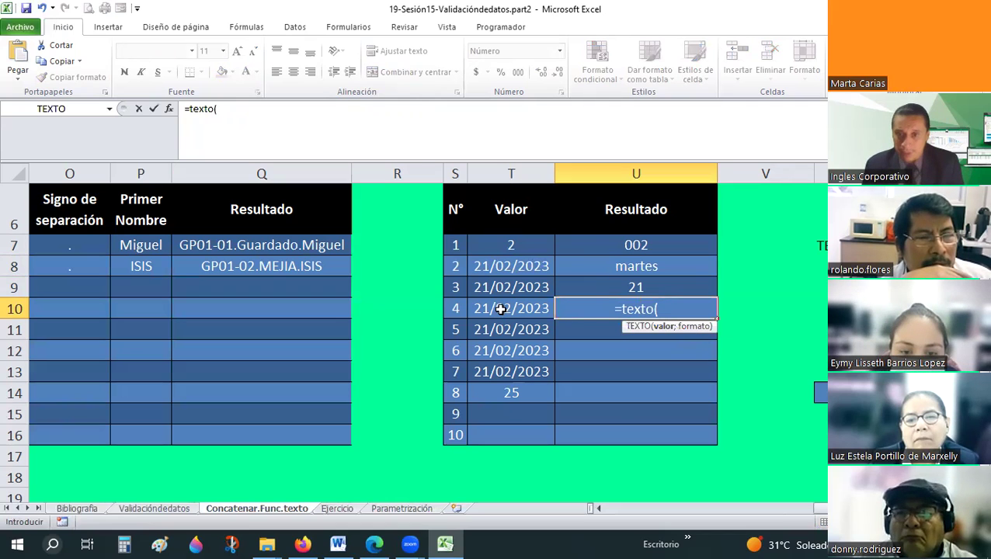
pyautogui.click(501, 308)
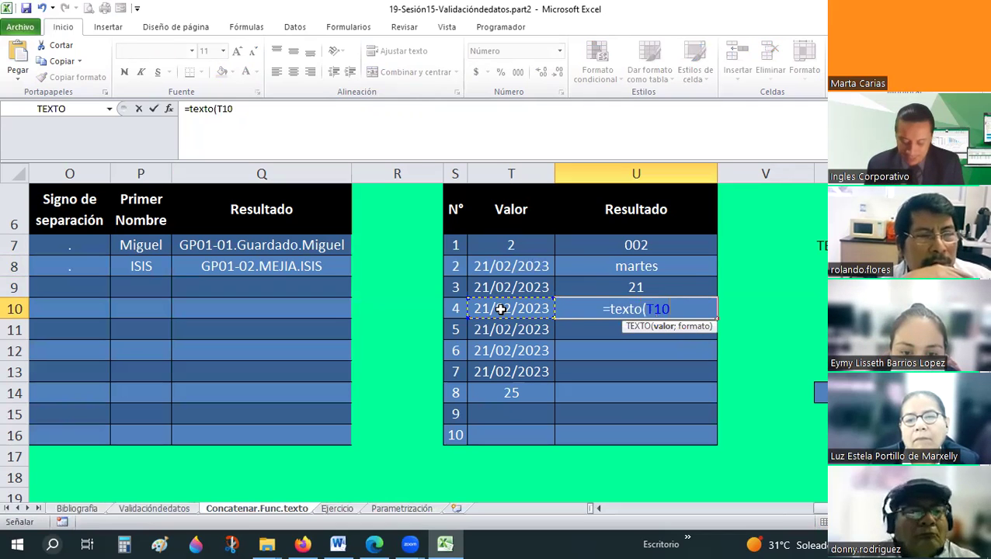
pyautogui.write(';"')
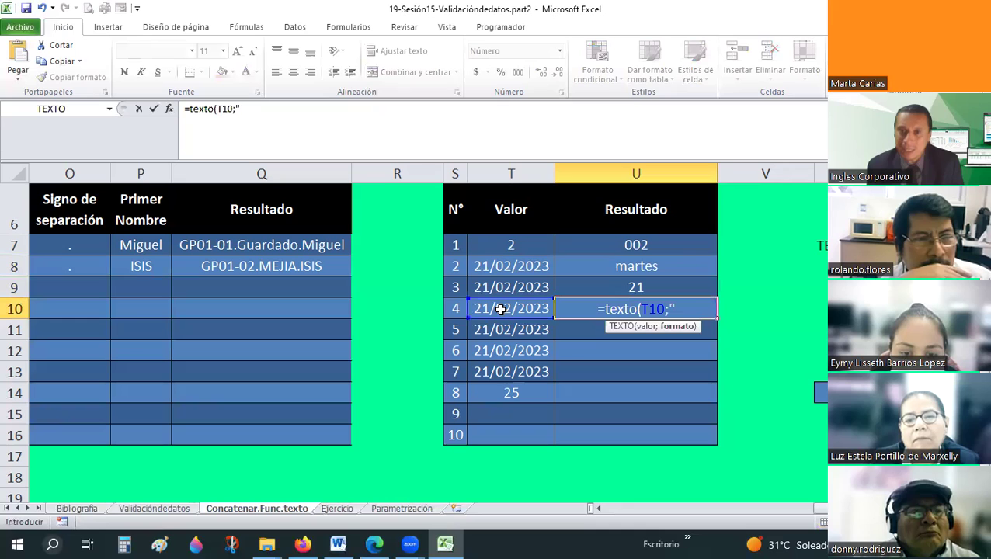
pyautogui.write('mmmm')
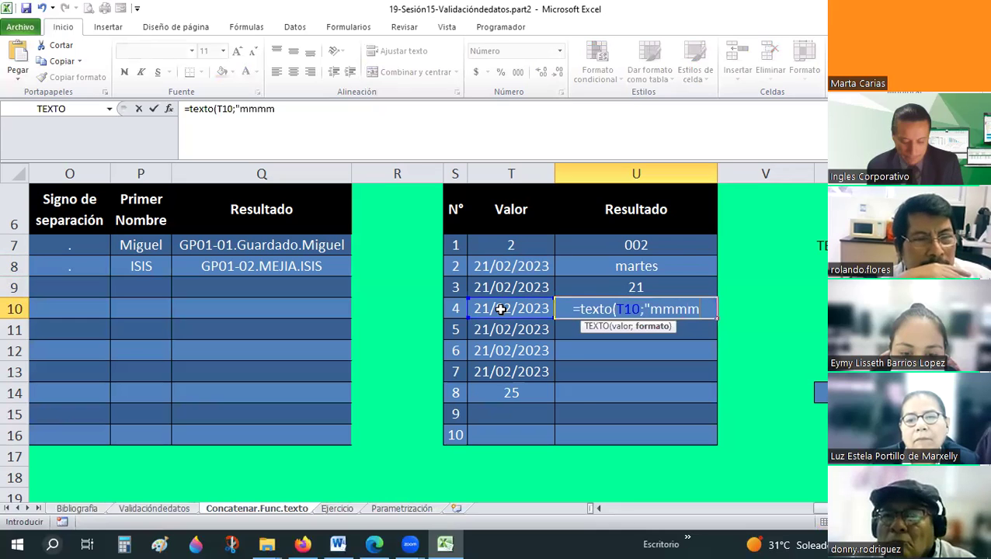
pyautogui.write('")')
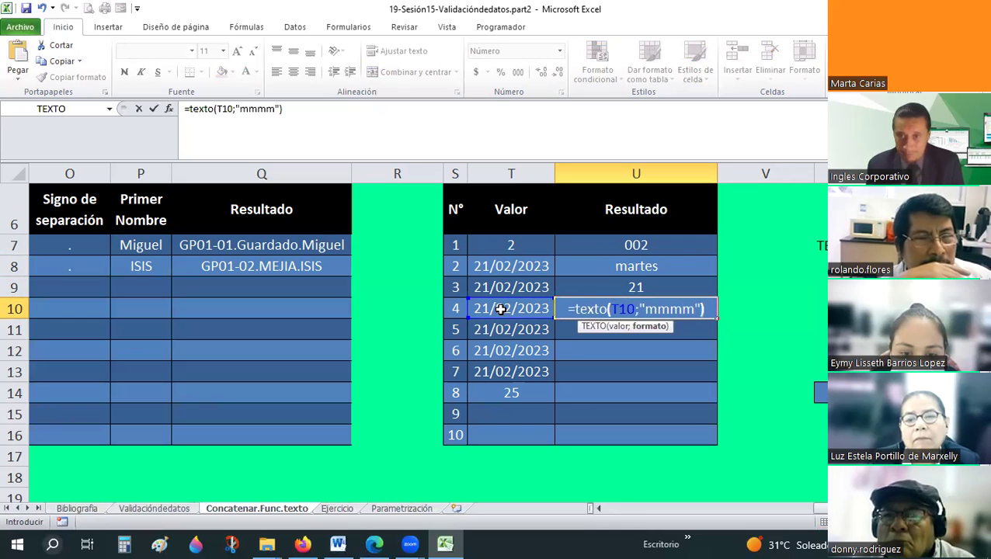
pyautogui.press('Return')
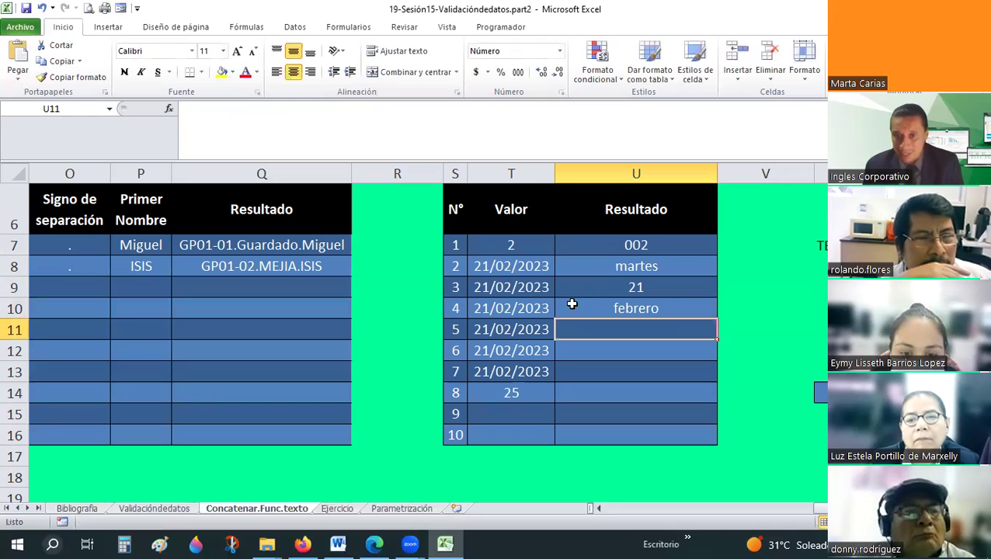
# - Enter =TEXTO(T11;"mm") in U11 so it shows 02
pyautogui.write('=')
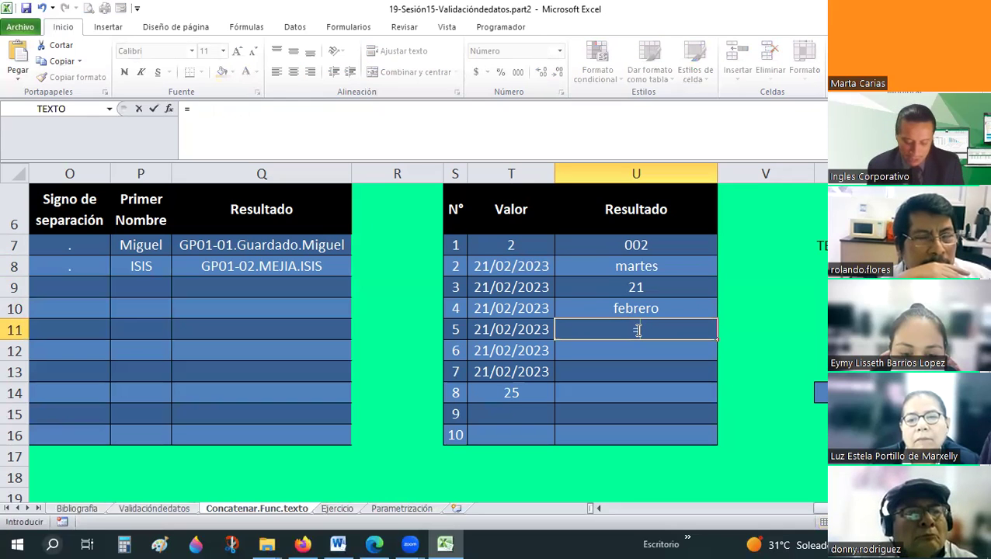
pyautogui.write('texto(')
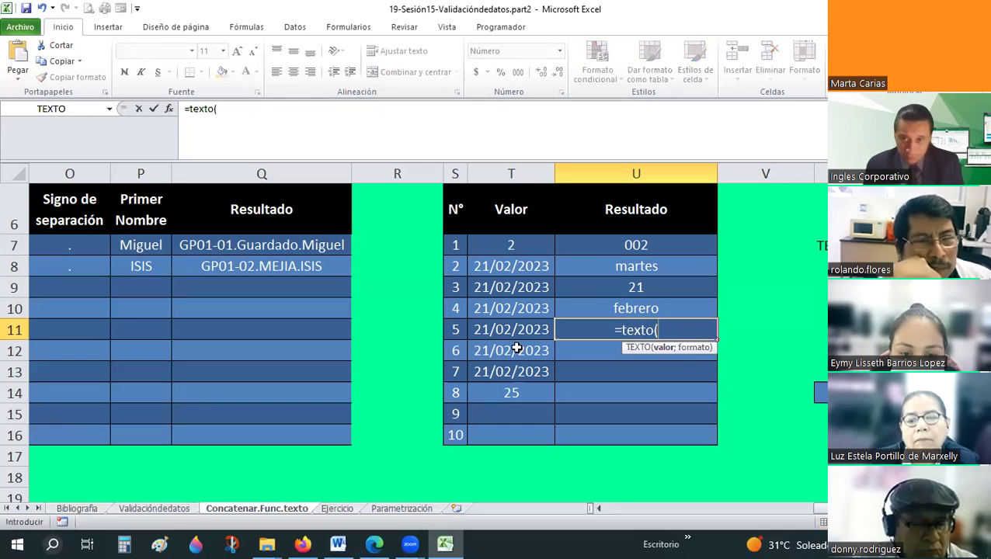
pyautogui.click(519, 330)
pyautogui.write(';')
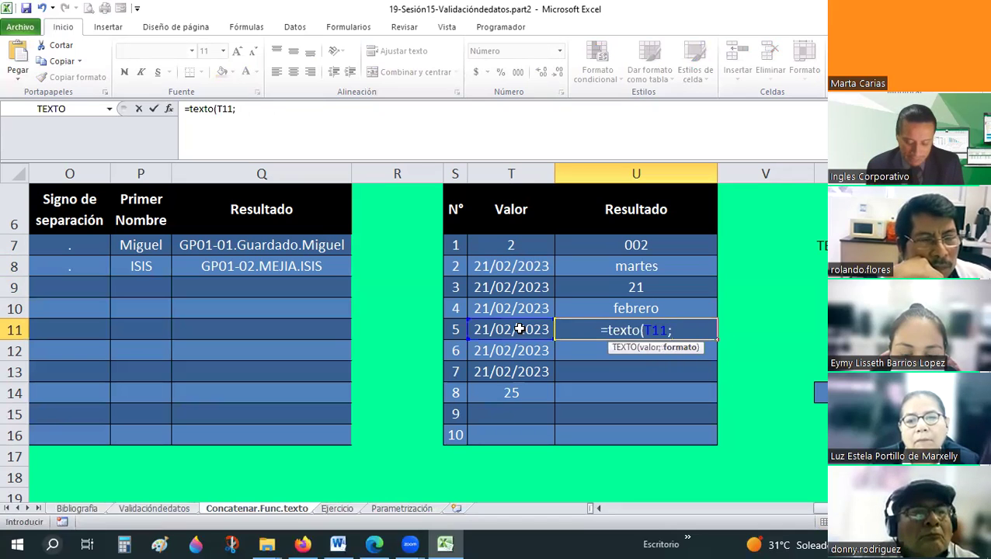
pyautogui.write('"mm")')
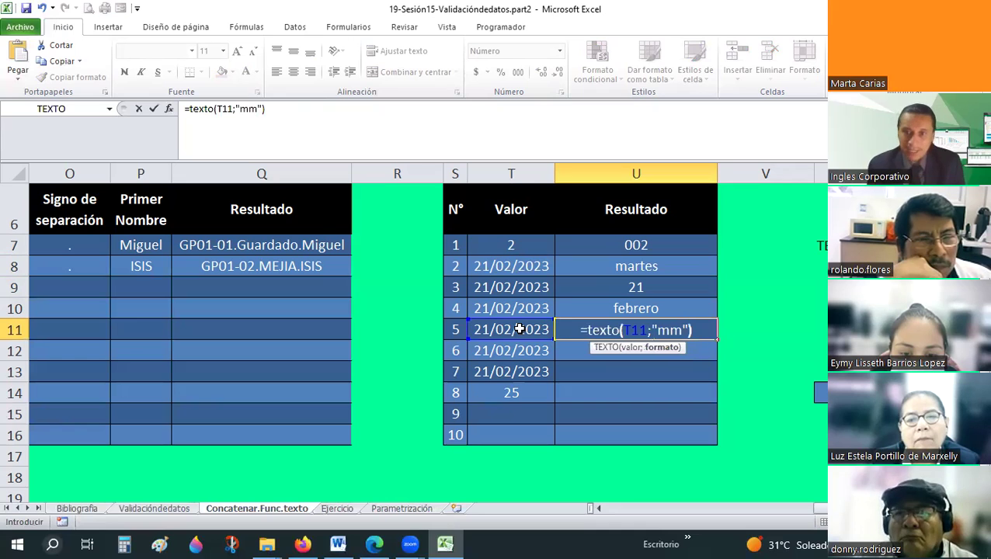
pyautogui.press('Return')
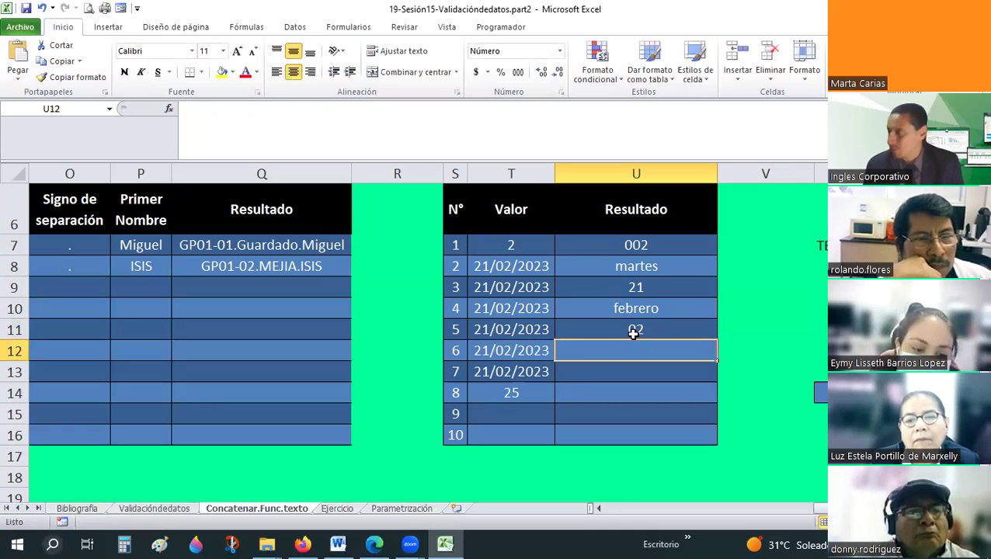
# - Enter =TEXTO(T12;"yyyy") in U12 so it shows 2023
pyautogui.write('=')
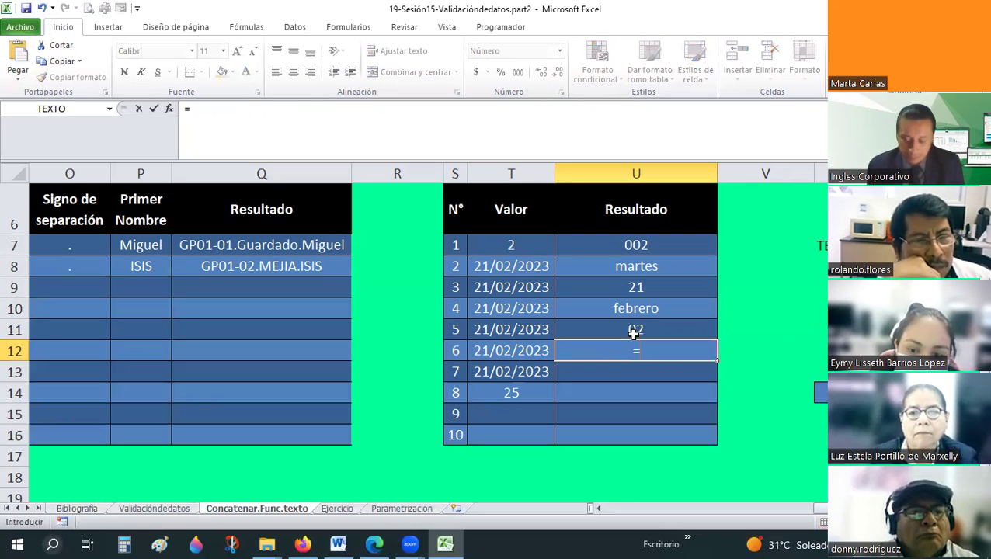
pyautogui.write('texto')
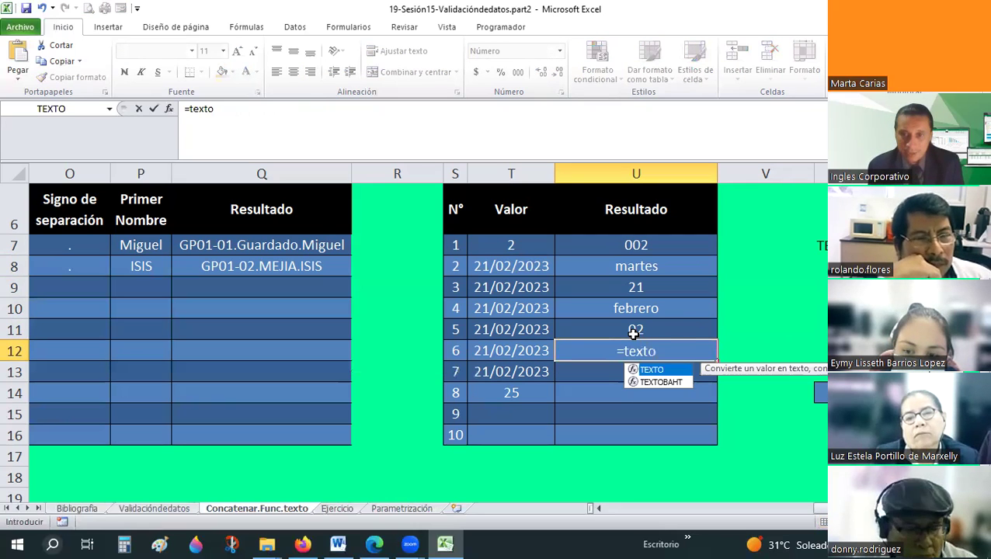
pyautogui.write('(')
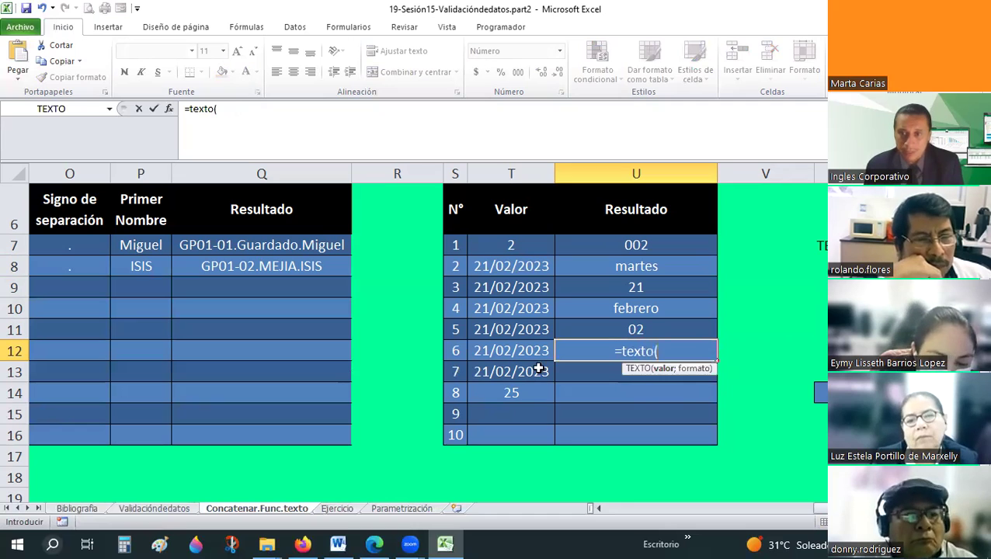
pyautogui.click(502, 355)
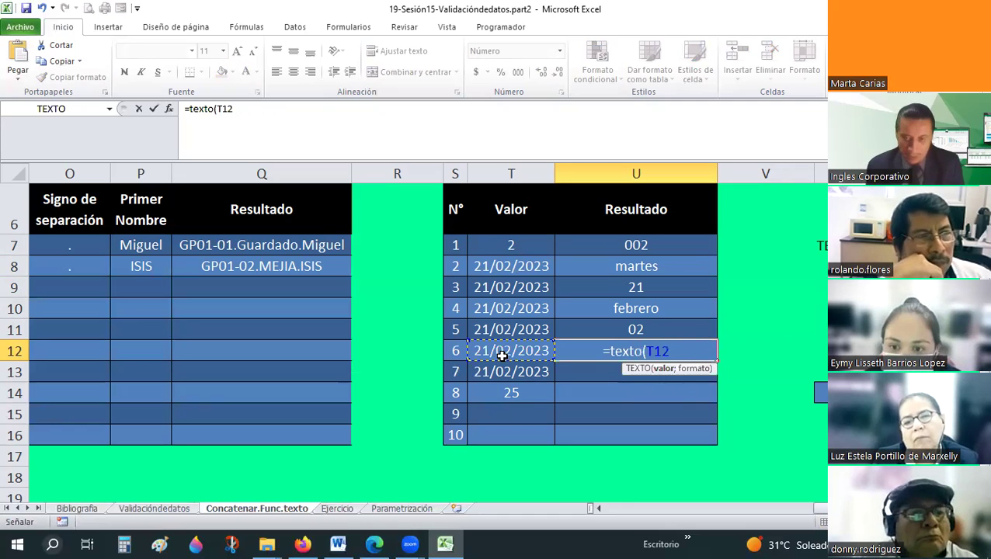
pyautogui.write(';')
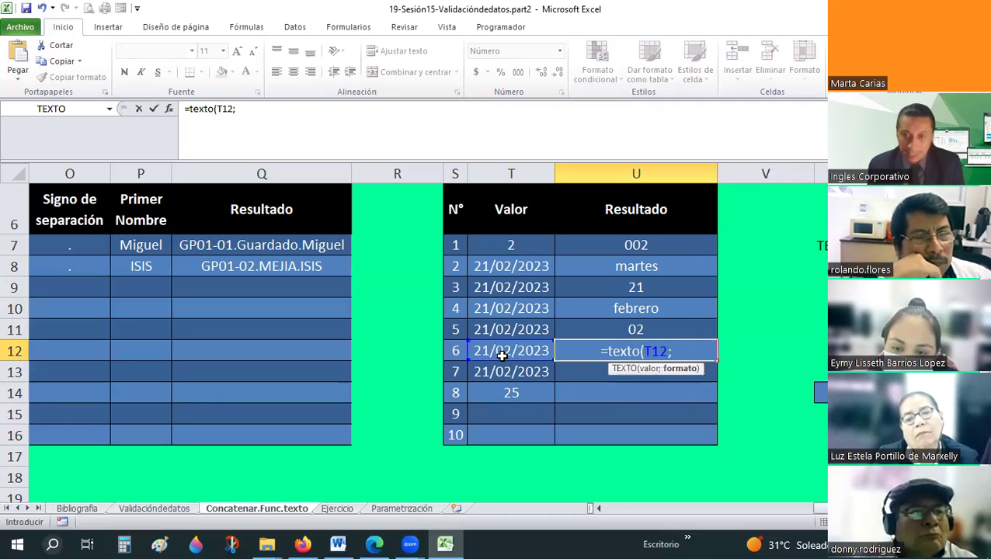
pyautogui.write('"yyy')
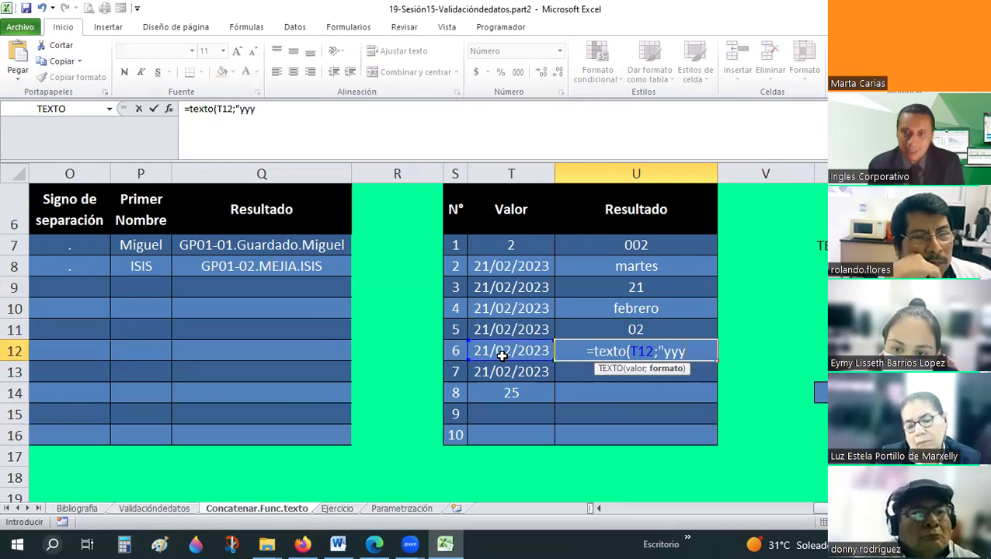
pyautogui.write('y")')
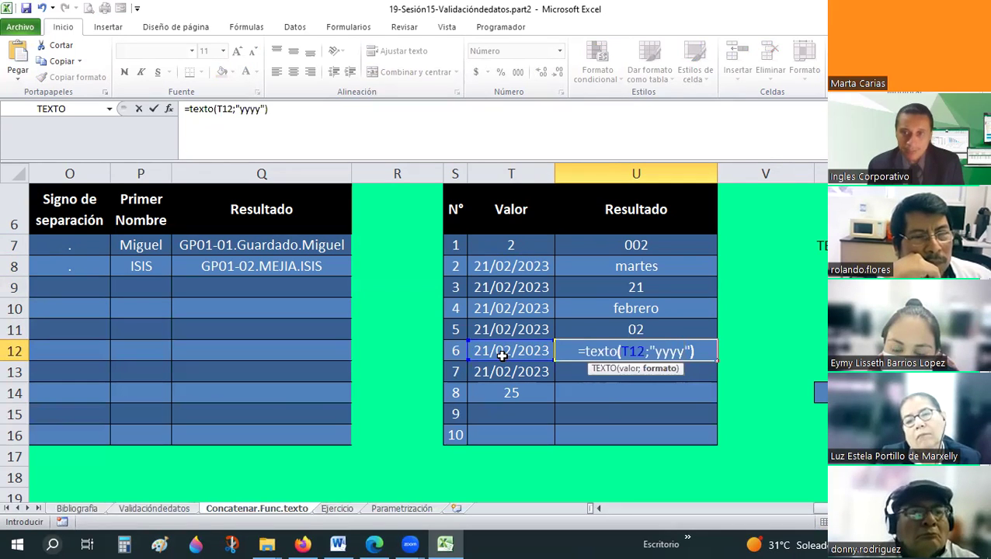
pyautogui.press('Return')
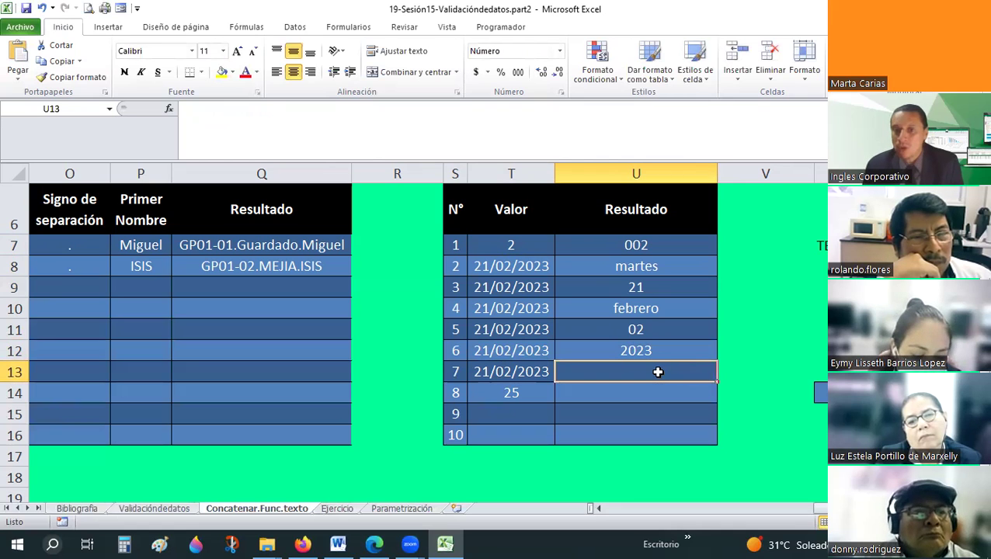
# - Enter =TEXTO(T13;"yy") in U13 so it shows 23
pyautogui.write('=')
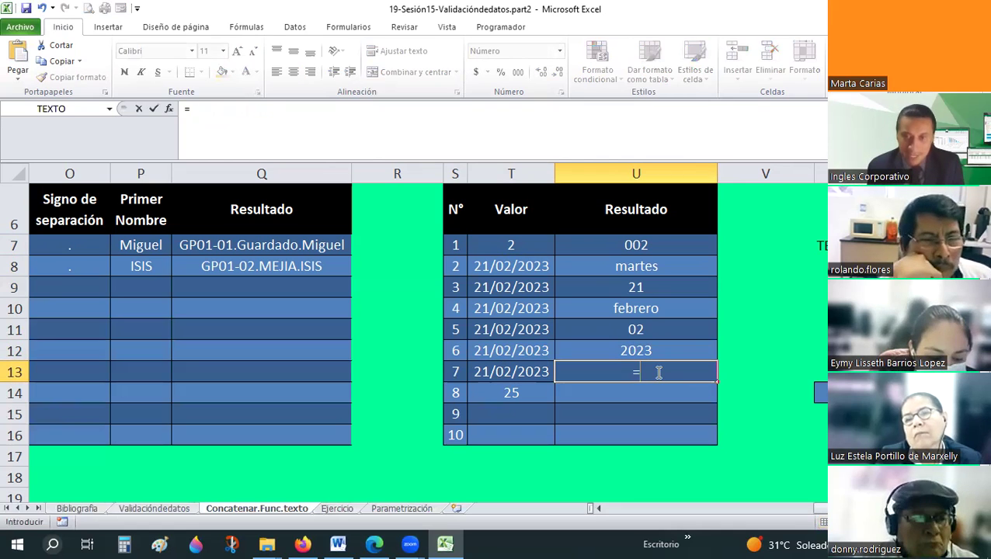
pyautogui.write('texto(')
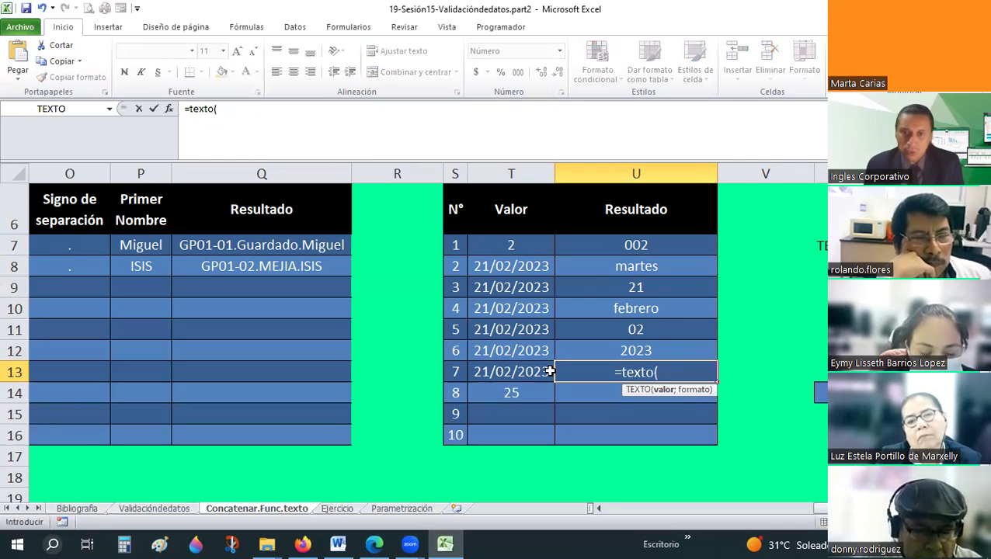
pyautogui.click(470, 372)
pyautogui.write(';')
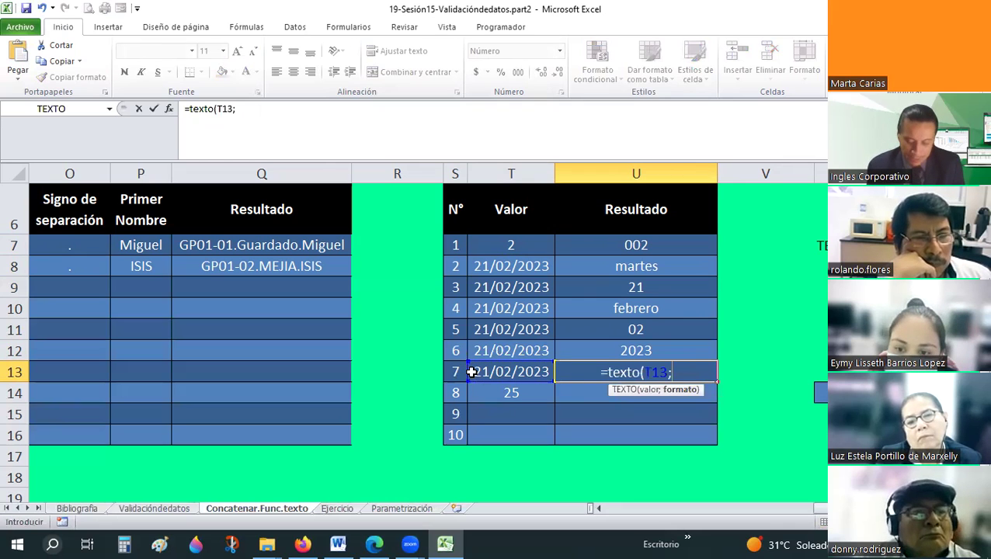
pyautogui.write('"yy")')
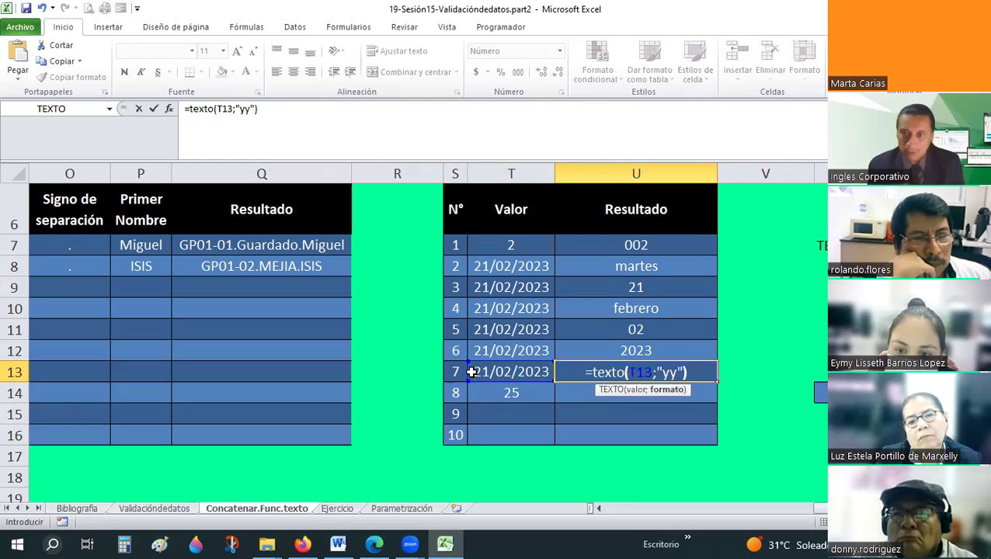
pyautogui.press('Return')
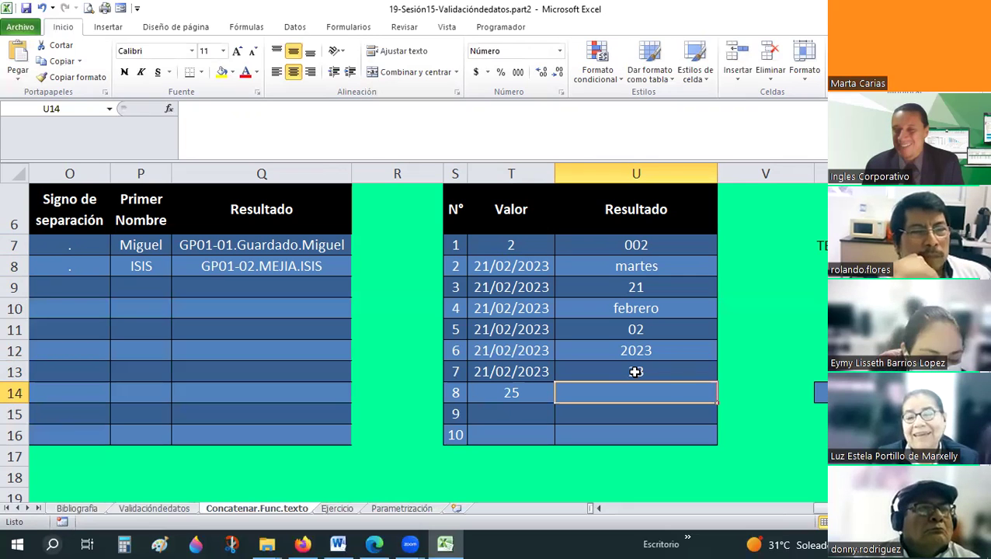
# - Review the formulas giving 002, martes, 21, febrero, 02, 2023 and 23, then select U14
pyautogui.click(622, 252)
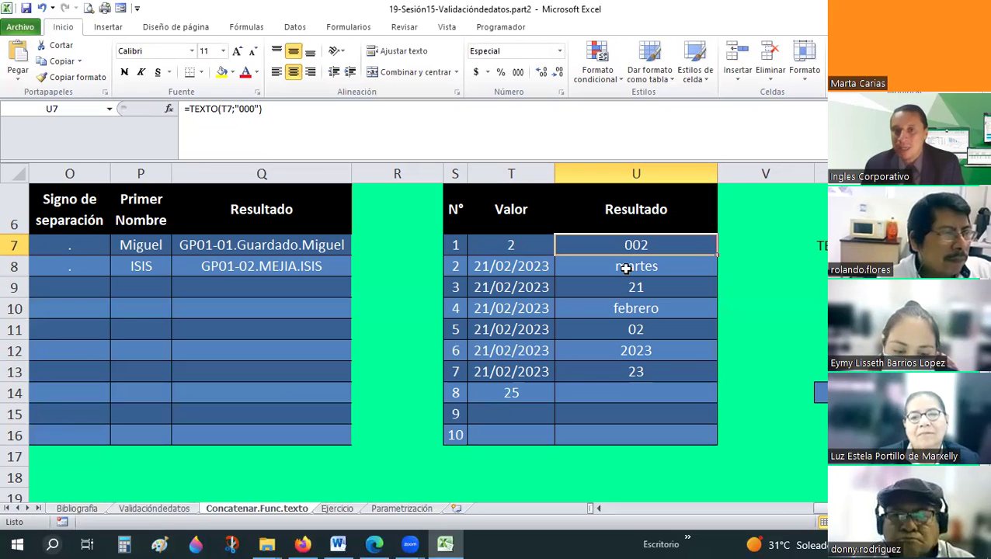
pyautogui.press('Down')
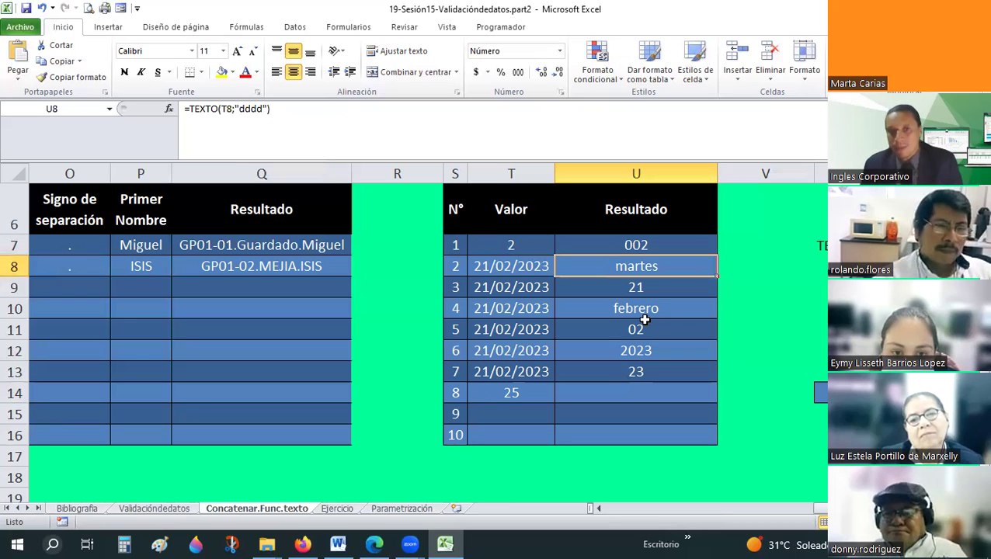
pyautogui.click(631, 292)
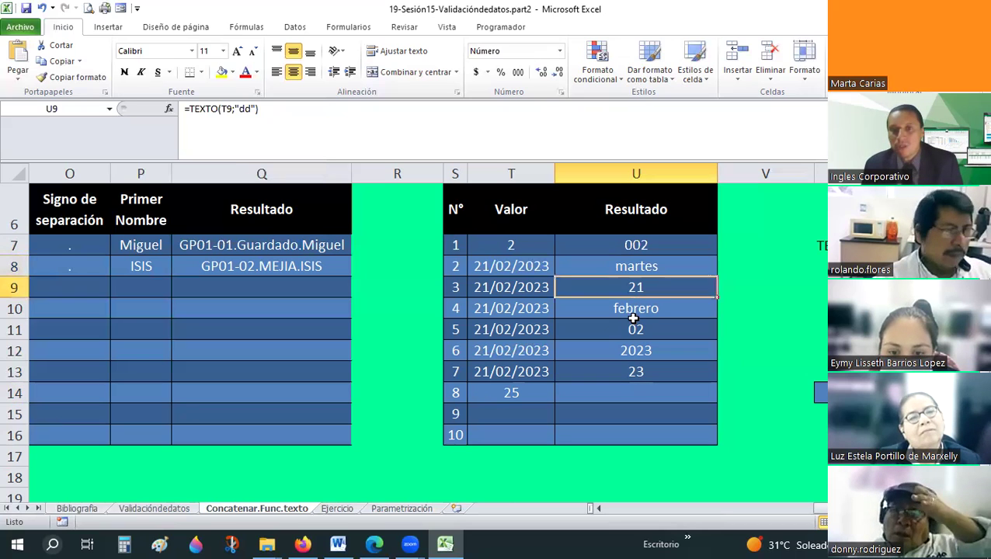
pyautogui.click(614, 307)
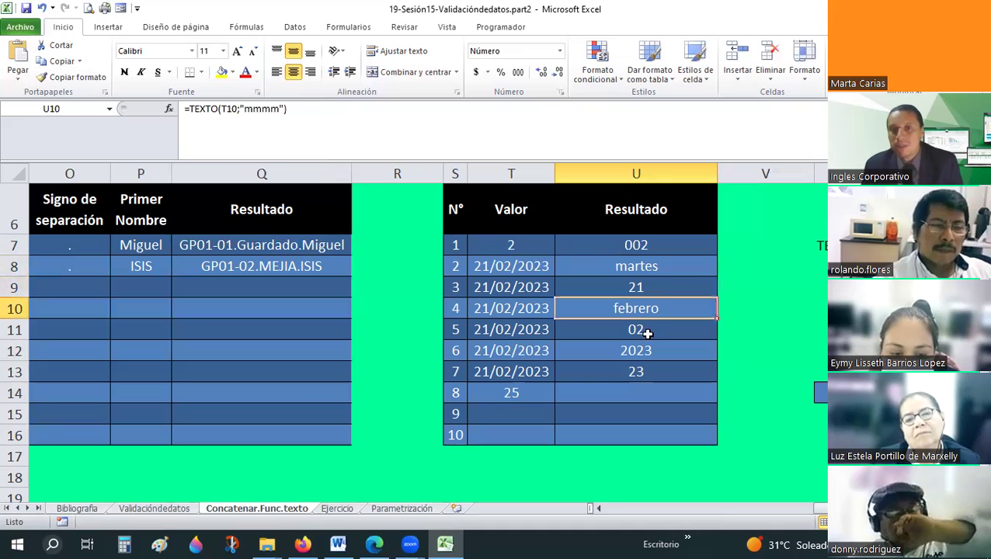
pyautogui.click(647, 334)
pyautogui.click(648, 350)
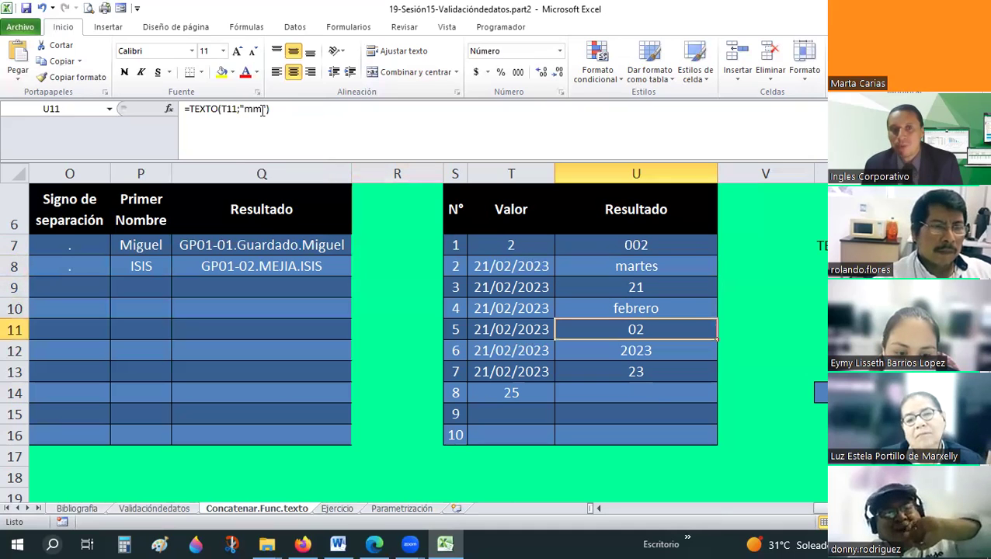
pyautogui.click(642, 377)
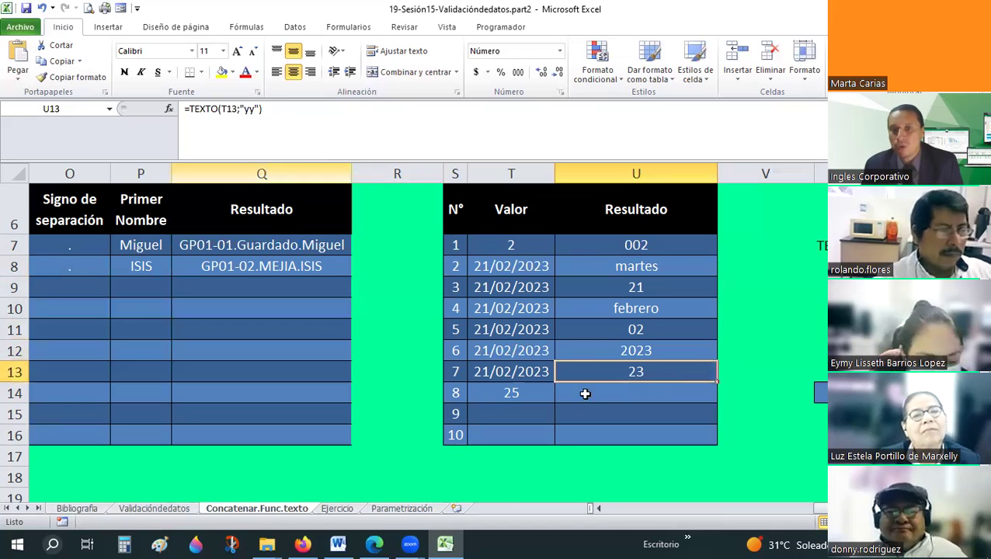
pyautogui.click(613, 397)
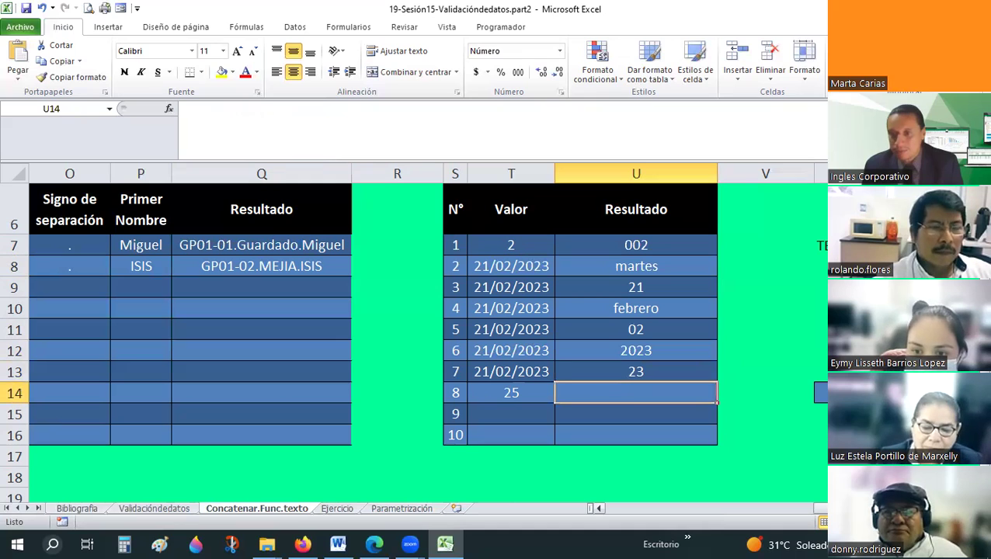
pyautogui.hscroll(2, 750, 423)
pyautogui.click(731, 393)
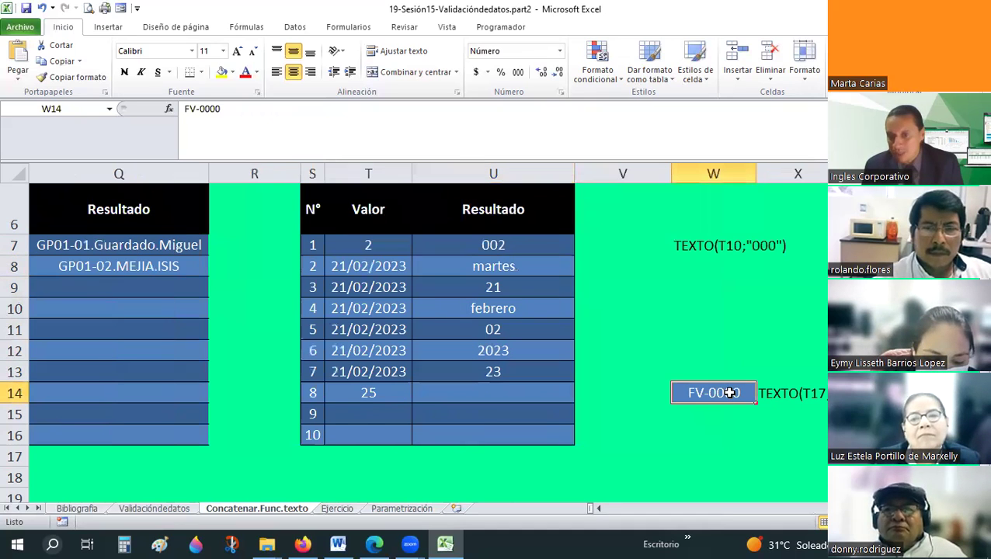
pyautogui.click(363, 396)
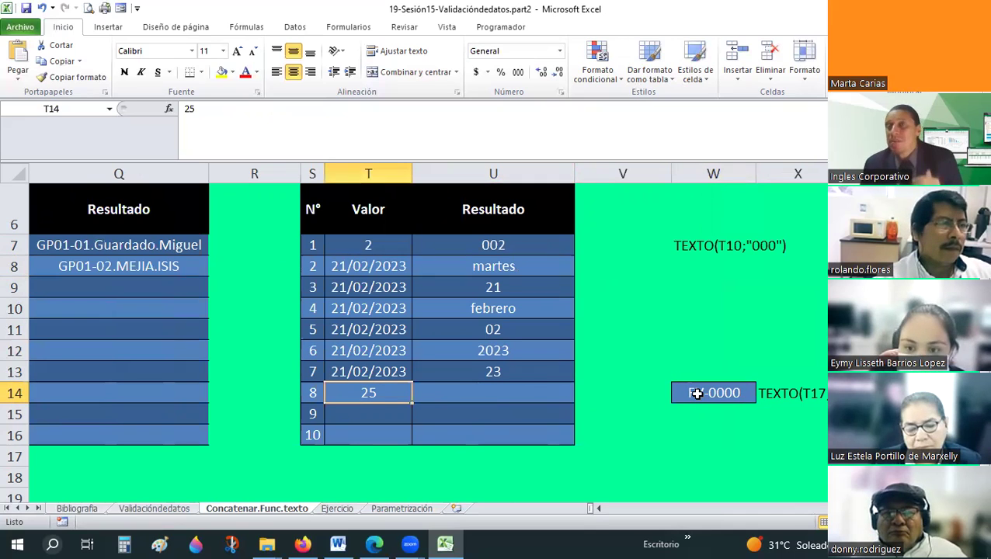
pyautogui.click(697, 394)
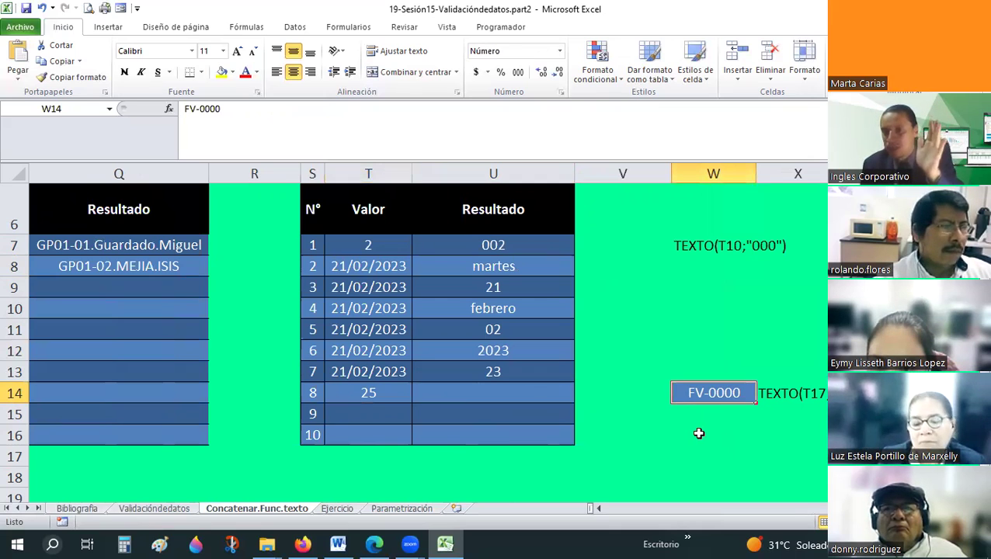
pyautogui.click(548, 404)
# - Enter =TEXTO(T14;W14) in U14 so 25 displays as FV-0025
pyautogui.write('=')
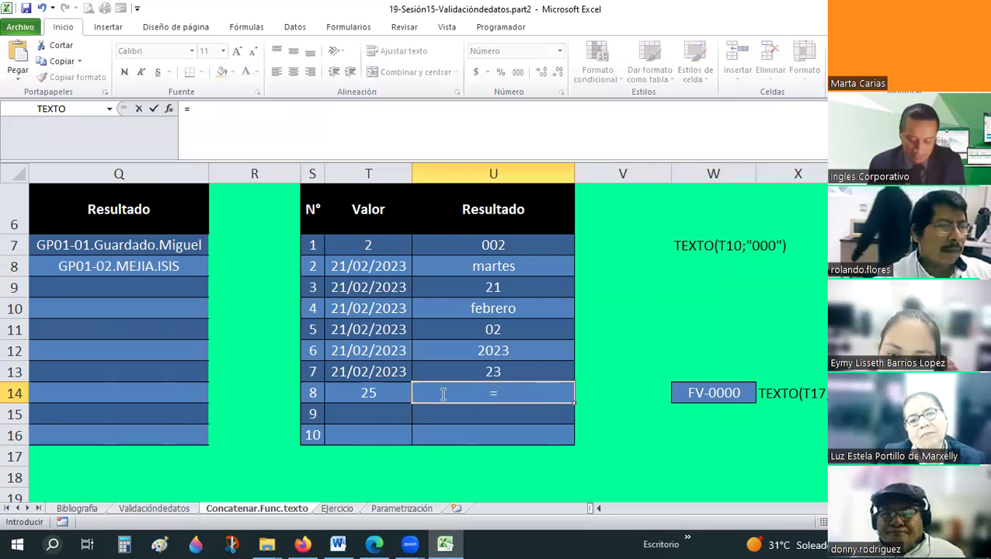
pyautogui.write('texto(')
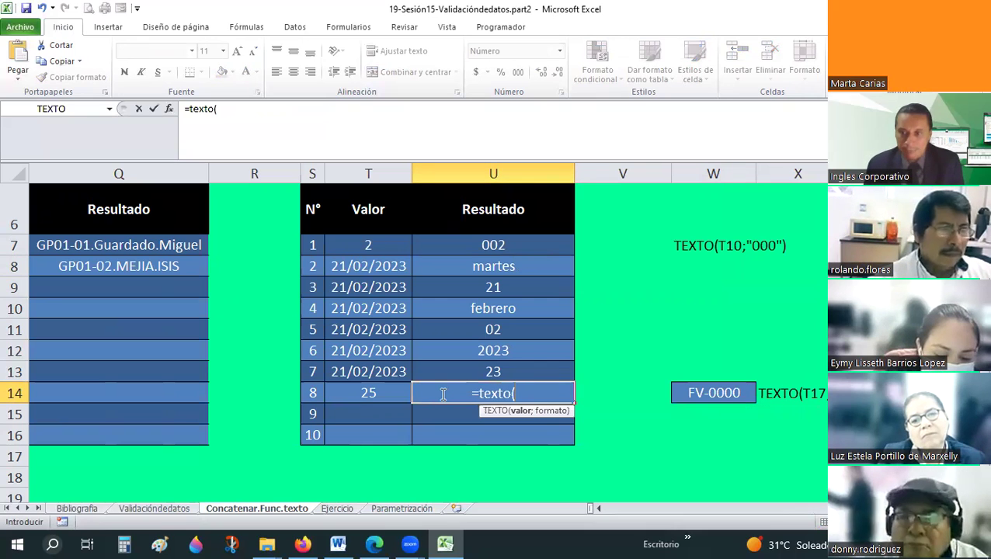
pyautogui.click(355, 395)
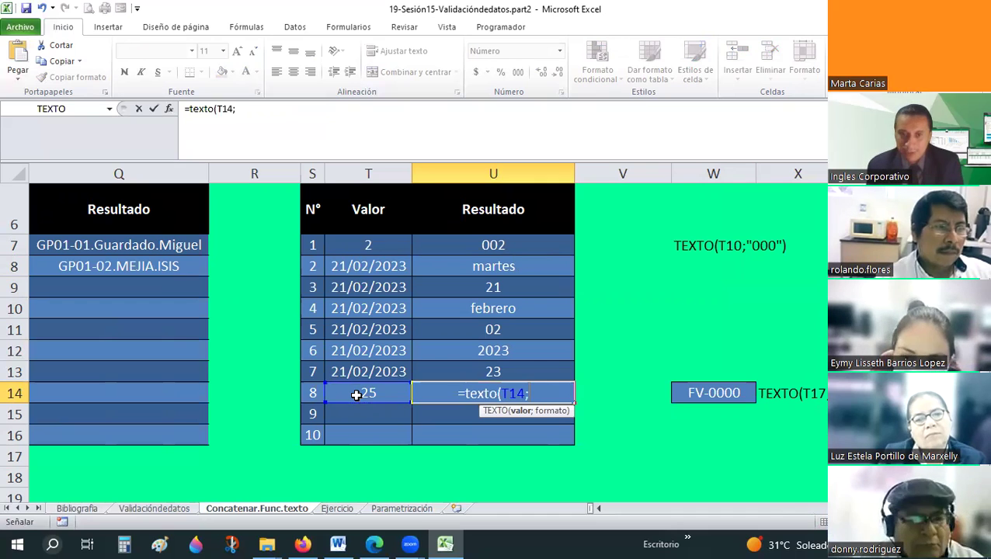
pyautogui.write(';')
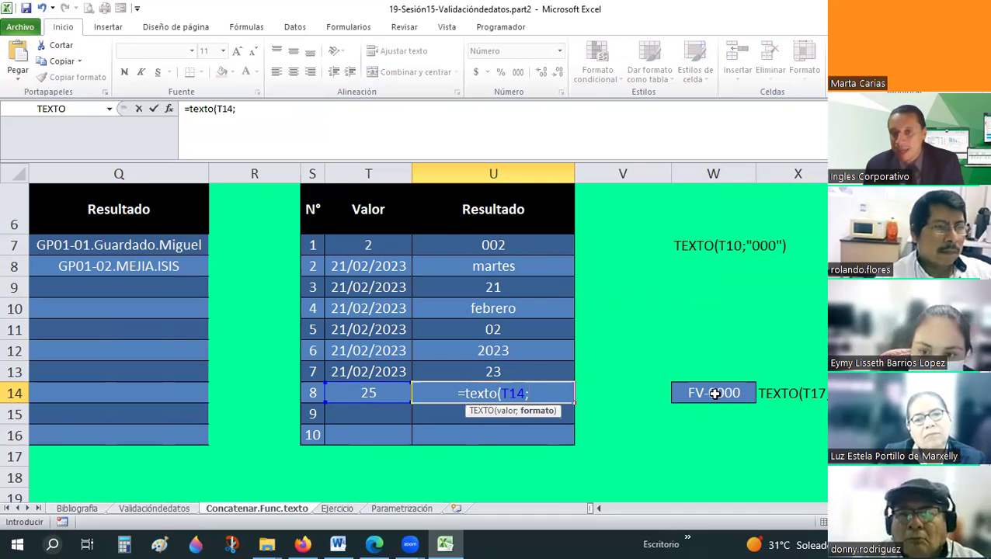
pyautogui.click(715, 394)
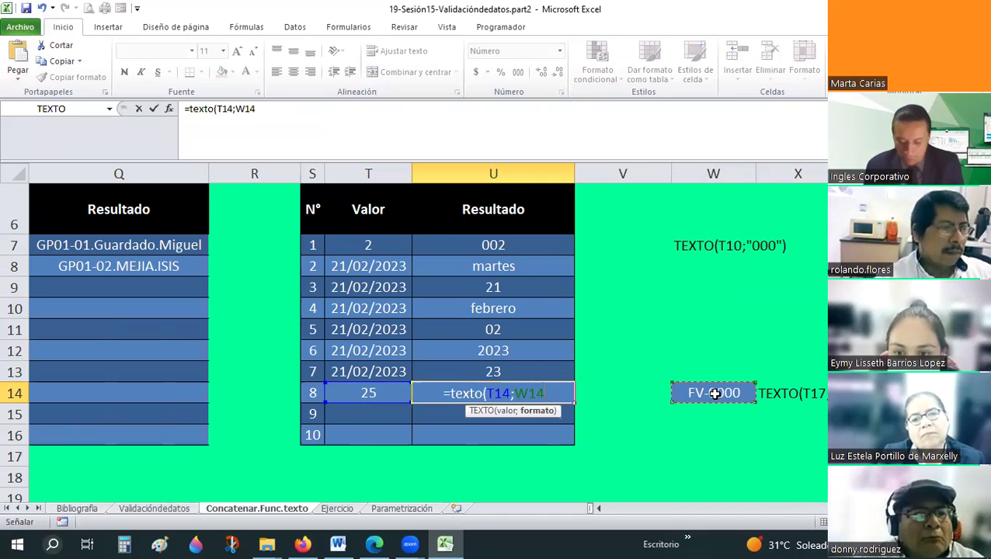
pyautogui.write(')')
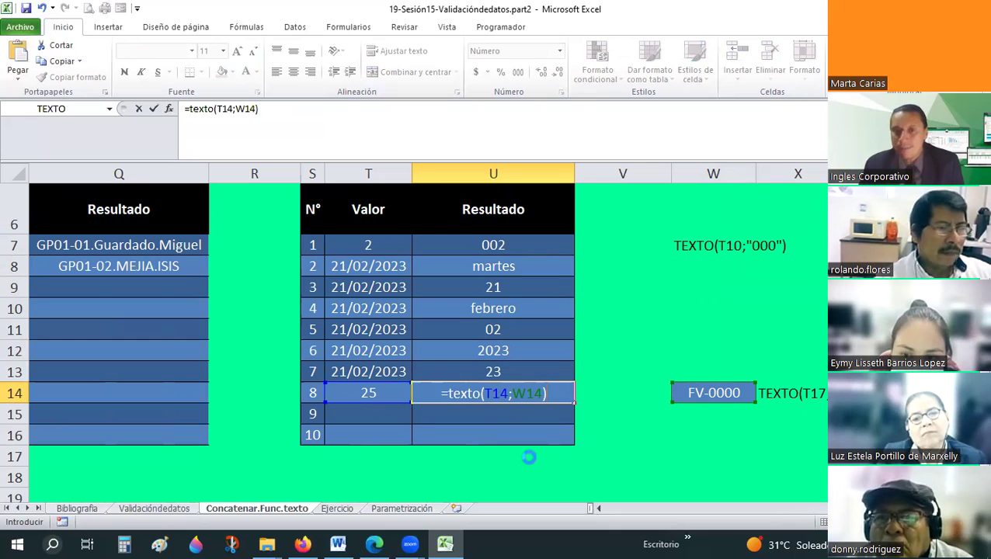
pyautogui.press('Return')
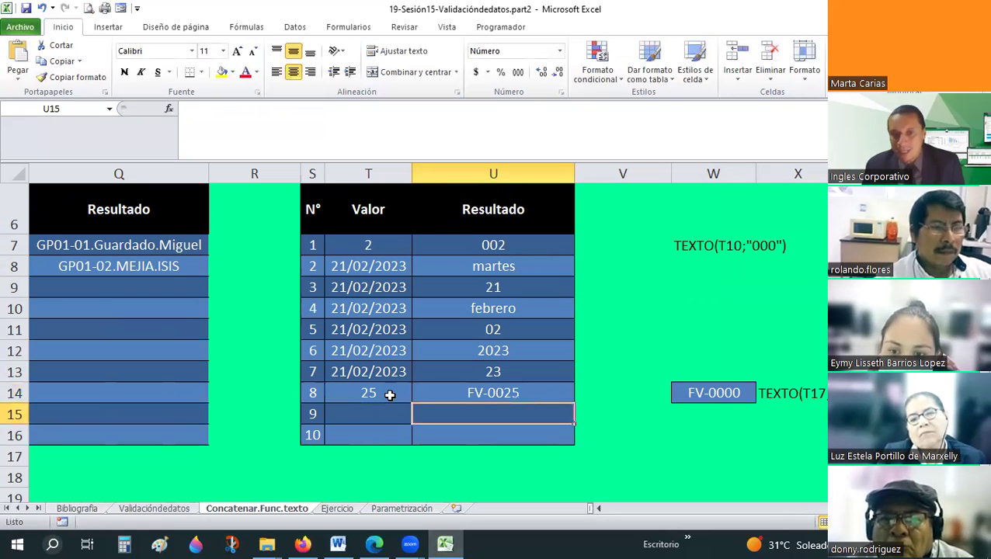
pyautogui.press('Up')
pyautogui.press('Left')
pyautogui.click(716, 393)
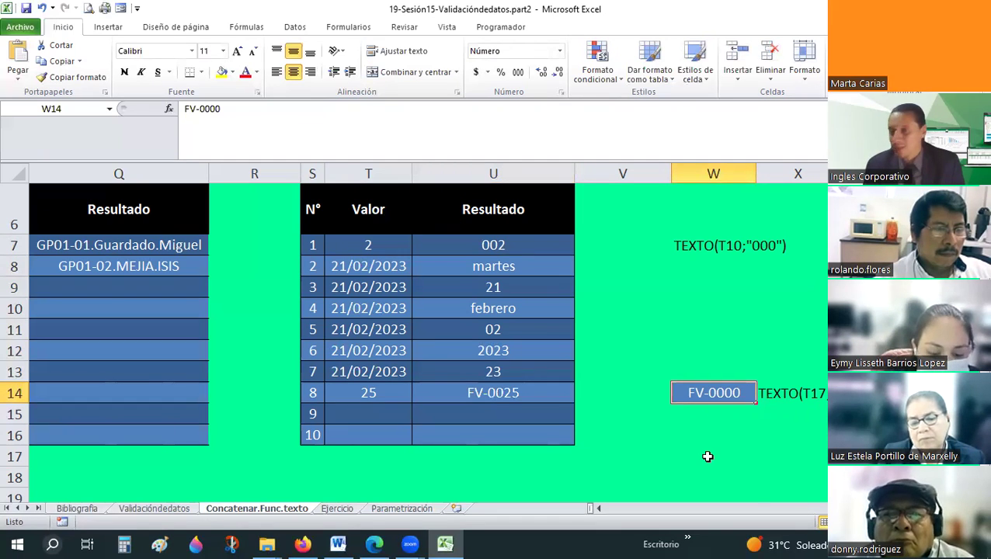
pyautogui.click(688, 246)
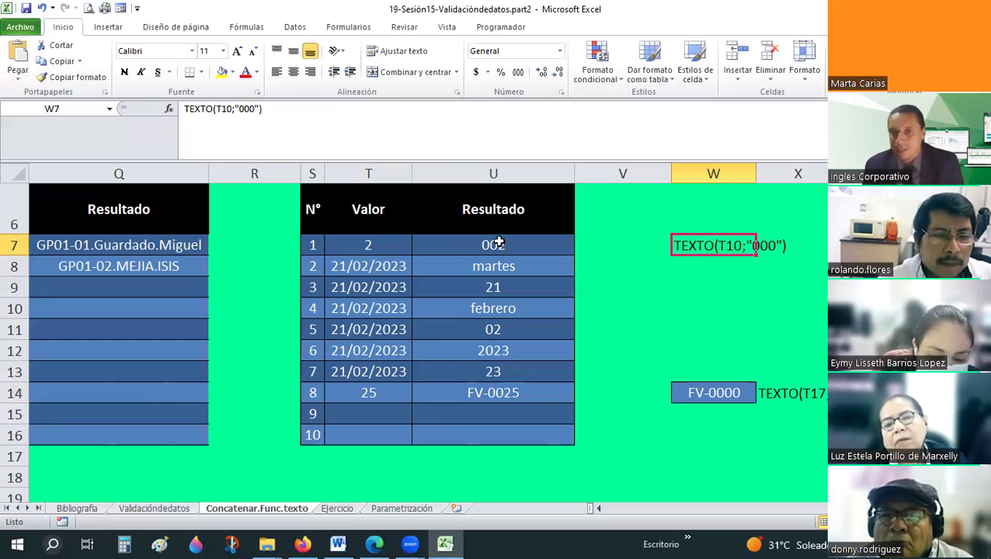
pyautogui.moveTo(497, 244); pyautogui.dragTo(529, 399)
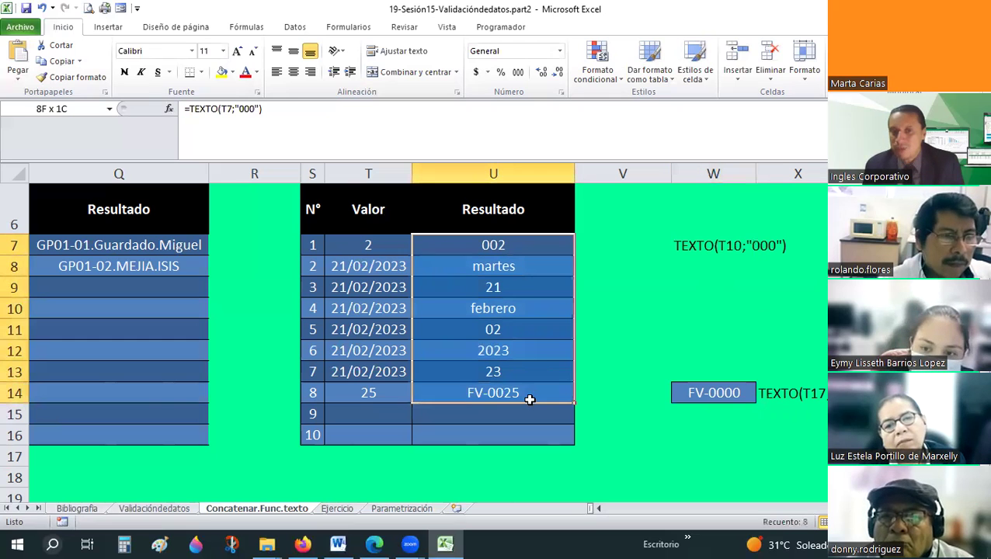
pyautogui.click(597, 344)
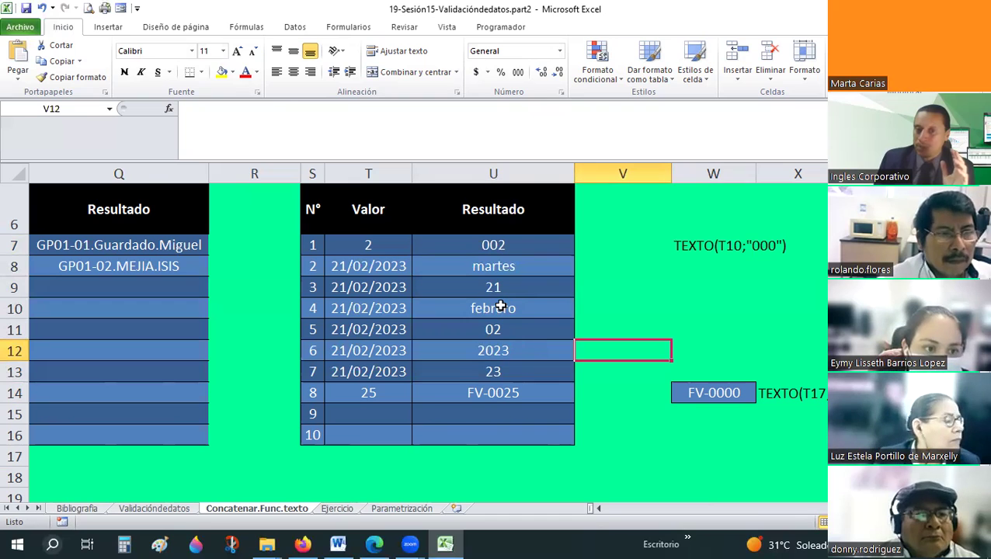
pyautogui.click(501, 308)
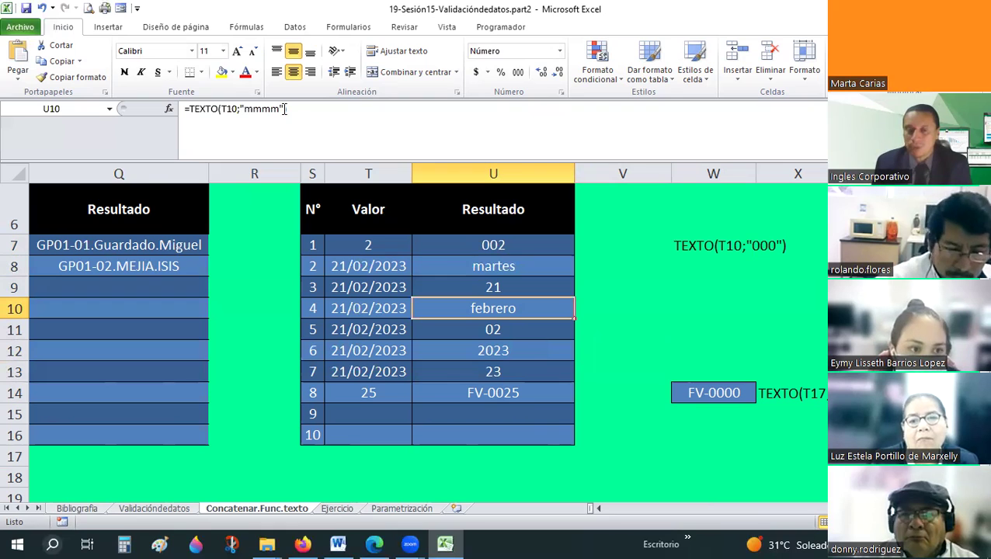
# - Enter 21-2-2 in T15 so it shows the date 21/02/2023
pyautogui.click(389, 414)
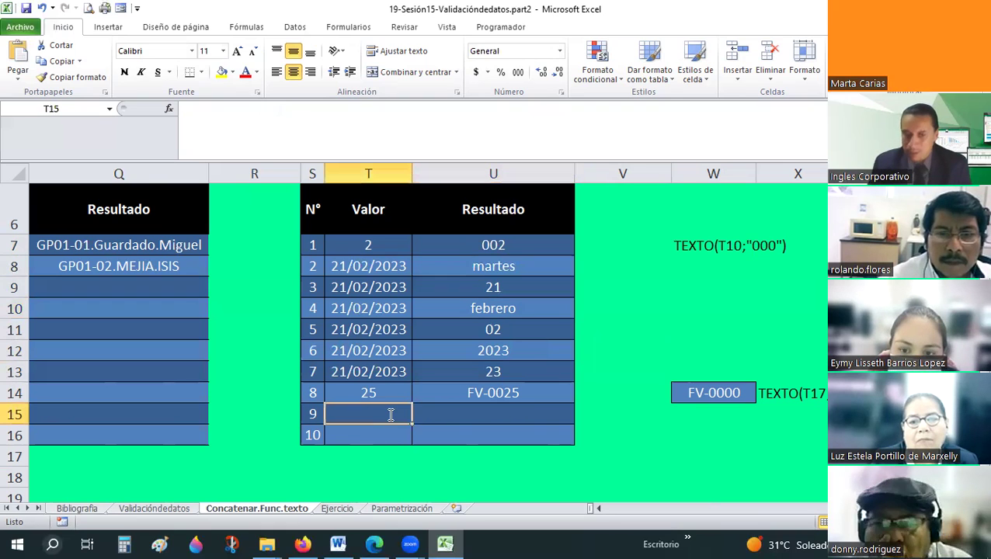
pyautogui.write('21-2-2')
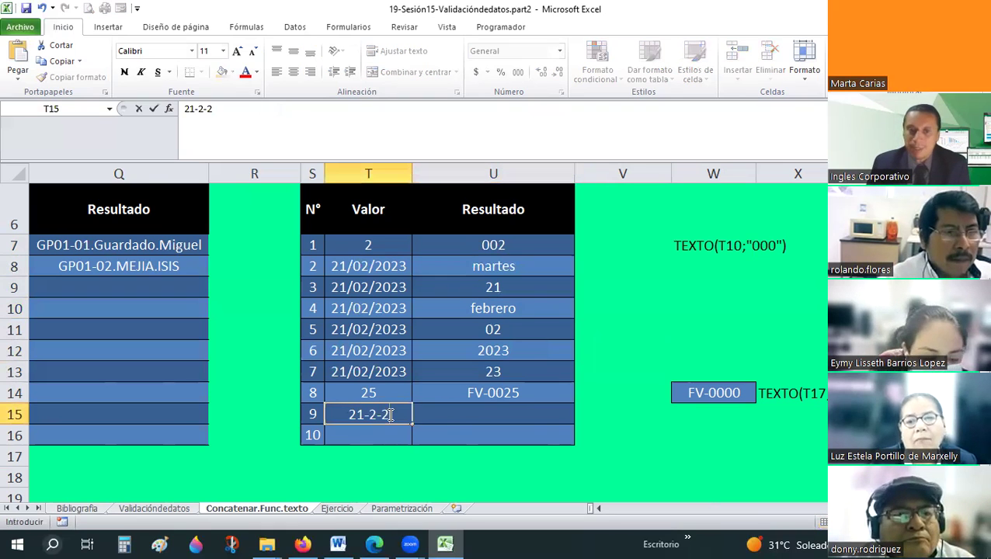
pyautogui.press('Return')
# - Enter =TEXTO(T15;"mmm"/"yyyy") in U15, which returns #¡VALOR!
pyautogui.press('Up')
pyautogui.press('Right')
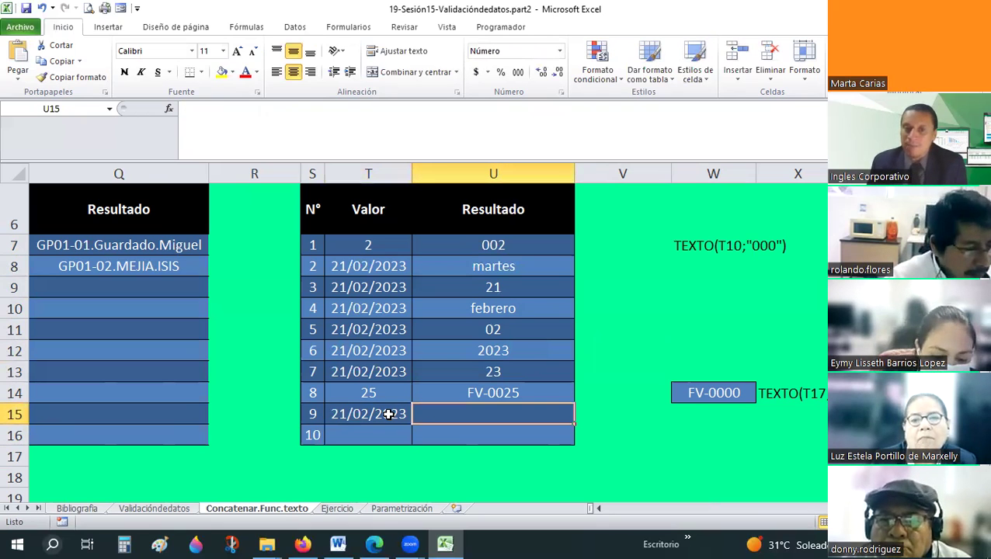
pyautogui.write('=te')
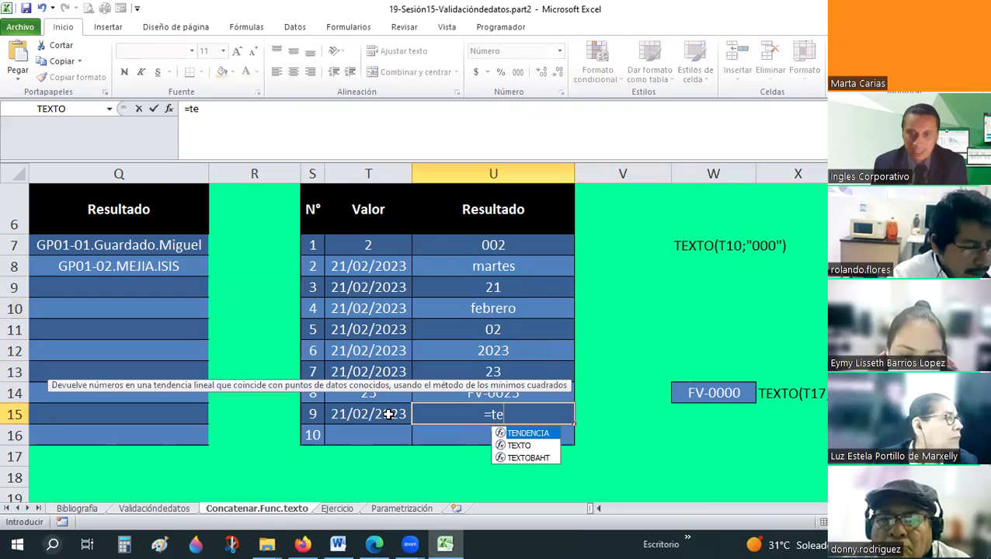
pyautogui.write('xto(')
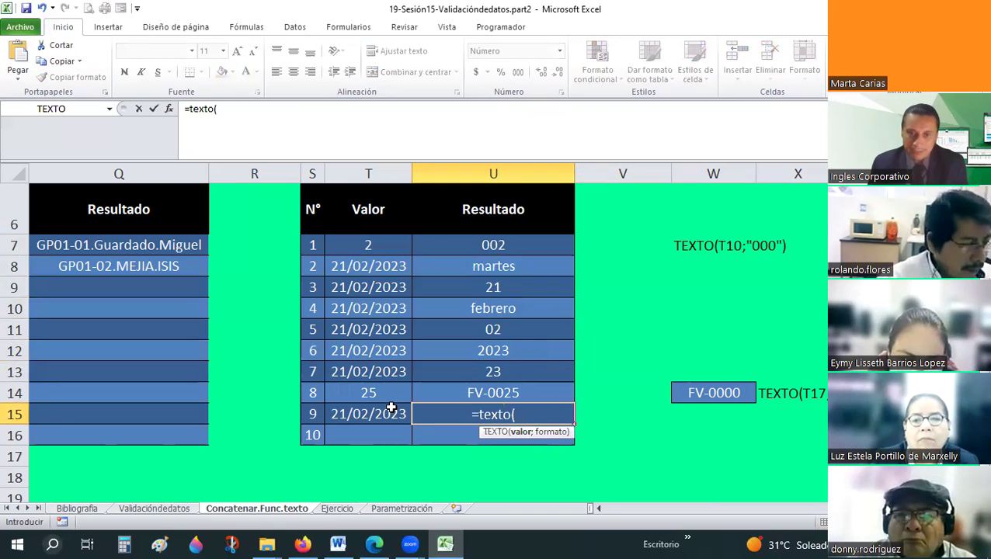
pyautogui.click(392, 408)
pyautogui.write(';"')
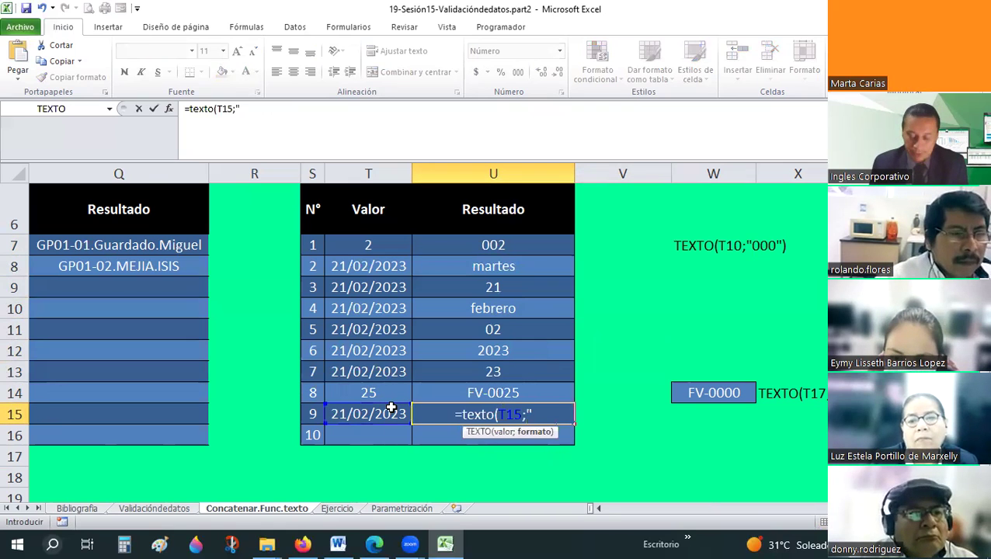
pyautogui.write('mmm')
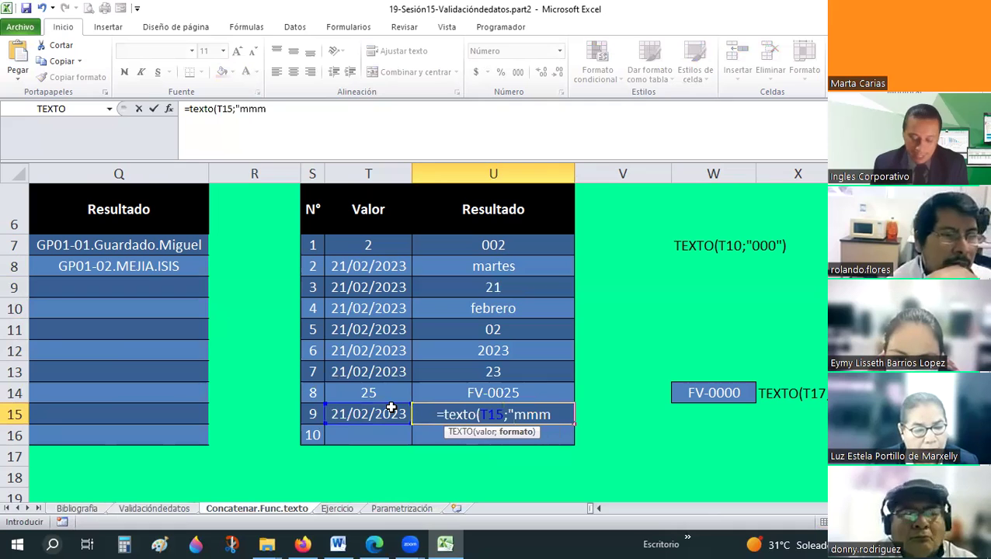
pyautogui.write('"/"')
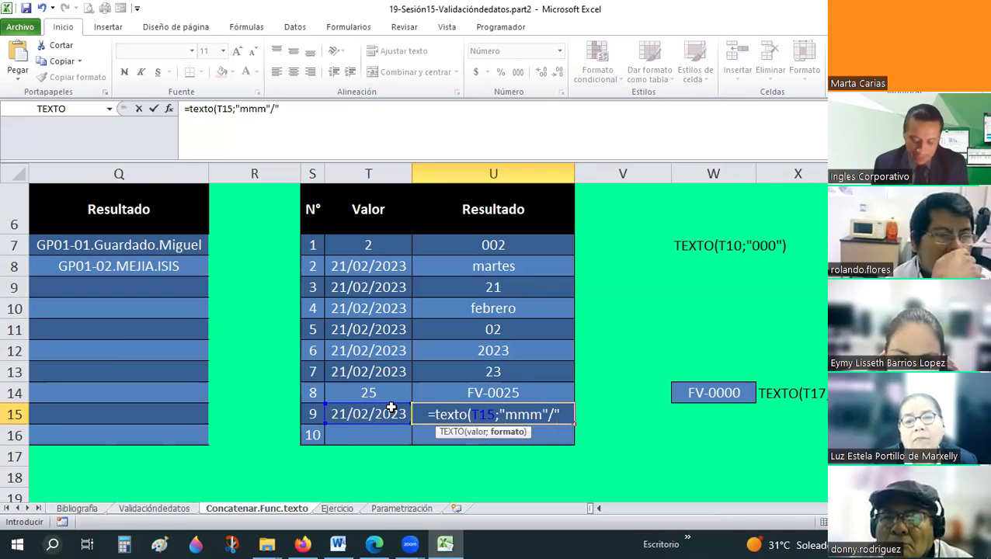
pyautogui.write('yyyy')
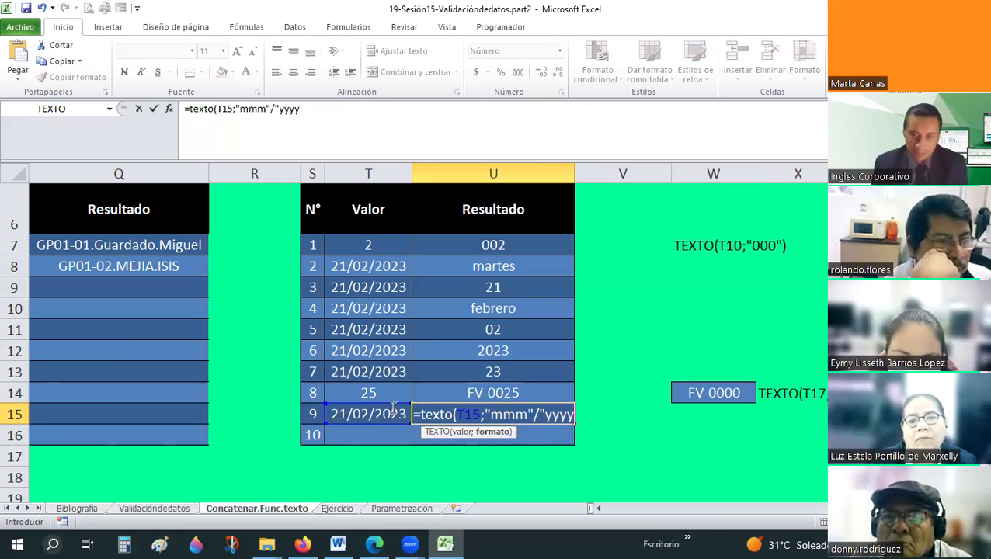
pyautogui.write('"')
pyautogui.press('Return')
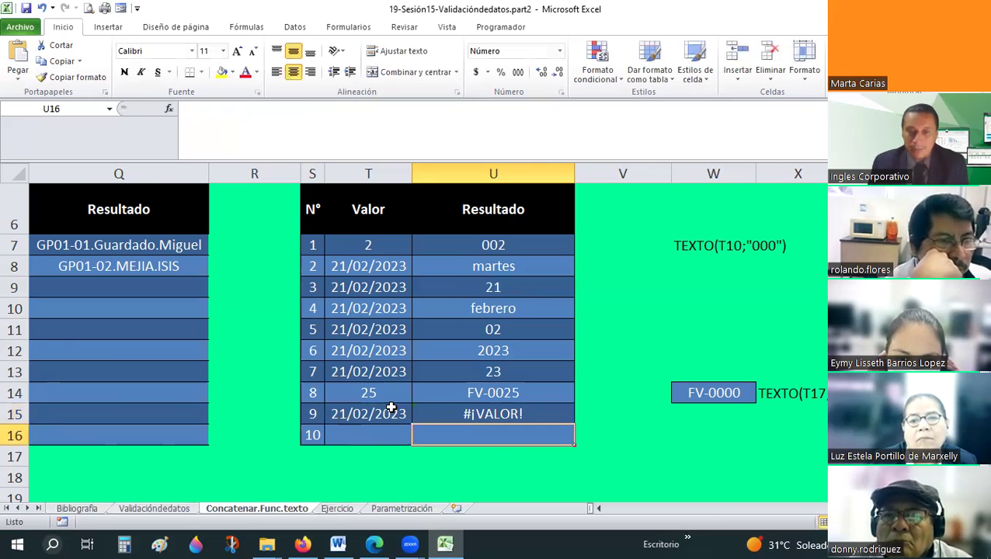
pyautogui.click(484, 418)
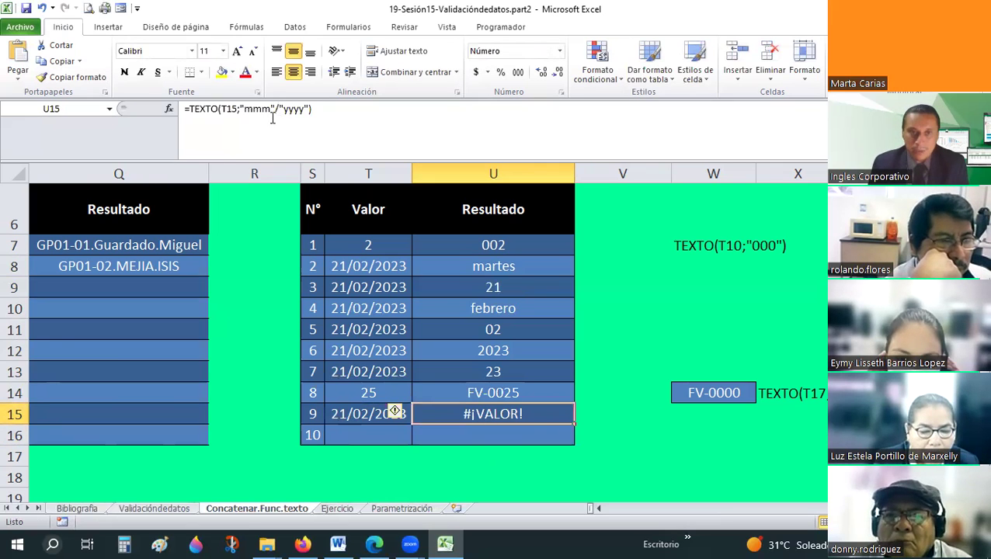
pyautogui.click(281, 140)
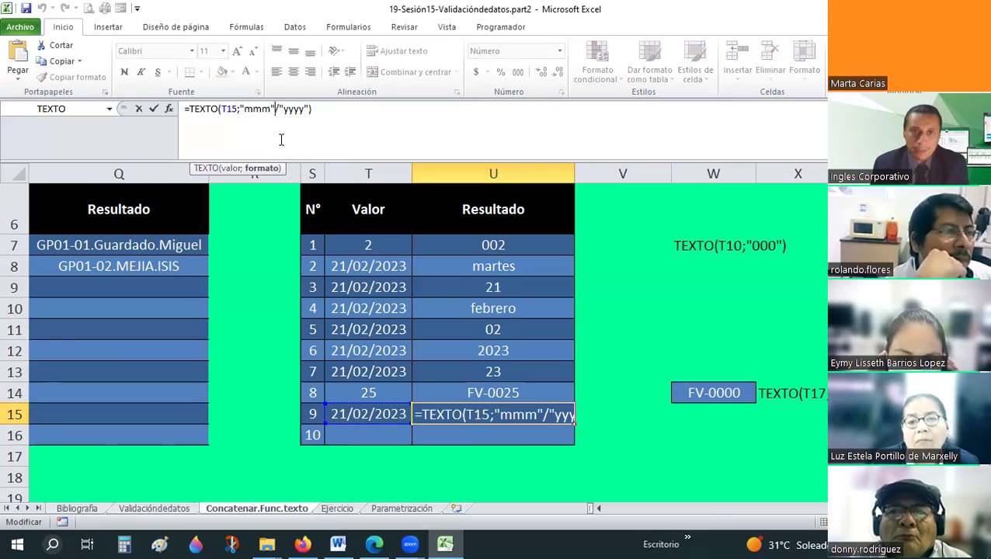
pyautogui.press('Delete')
pyautogui.press('Delete')
pyautogui.press('BackSpace')
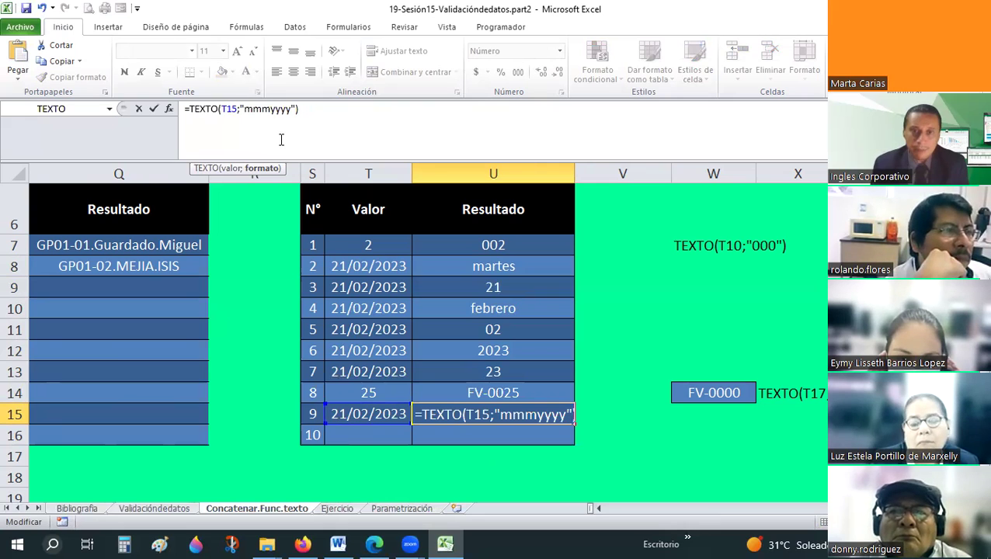
pyautogui.press('Return')
pyautogui.press('Up')
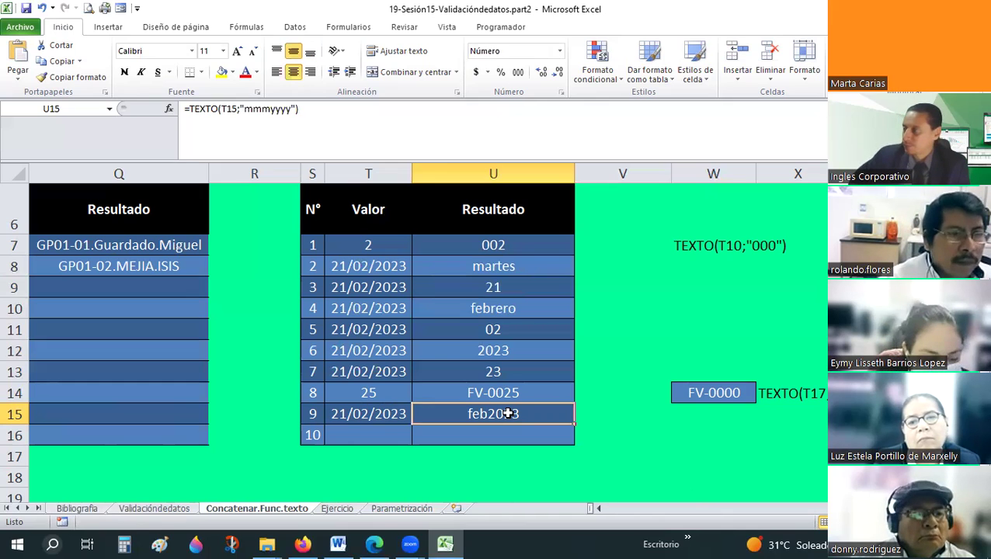
pyautogui.click(273, 108)
pyautogui.write('&')
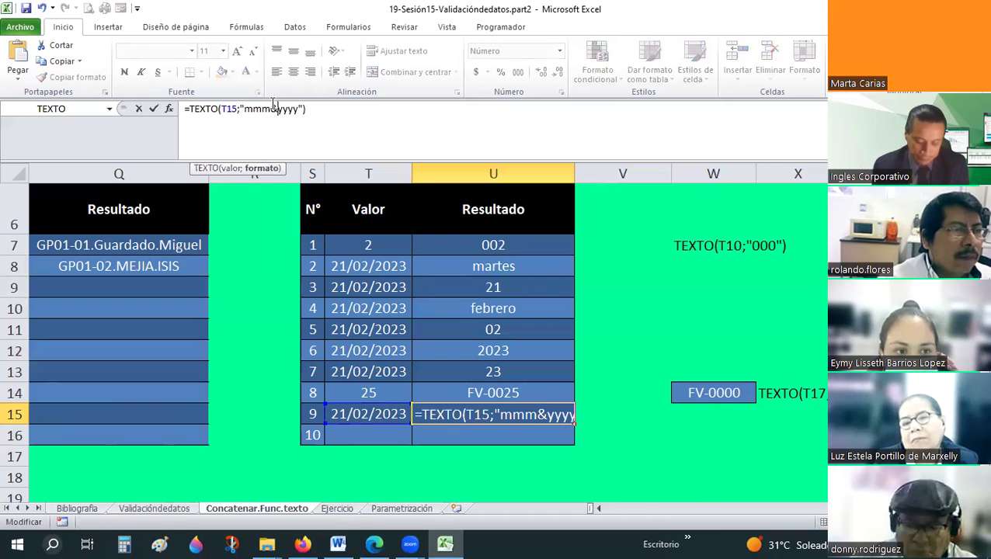
pyautogui.write('"')
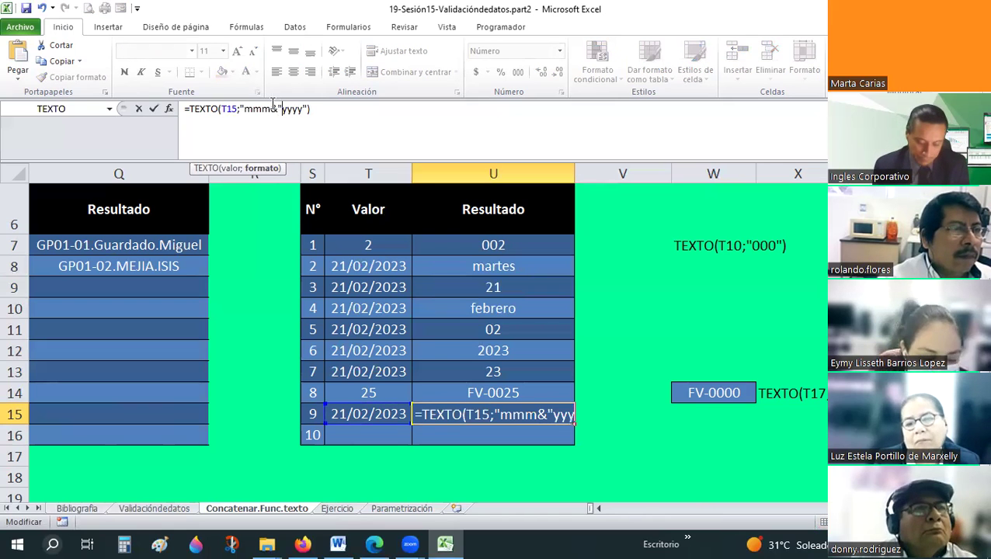
pyautogui.write('/"')
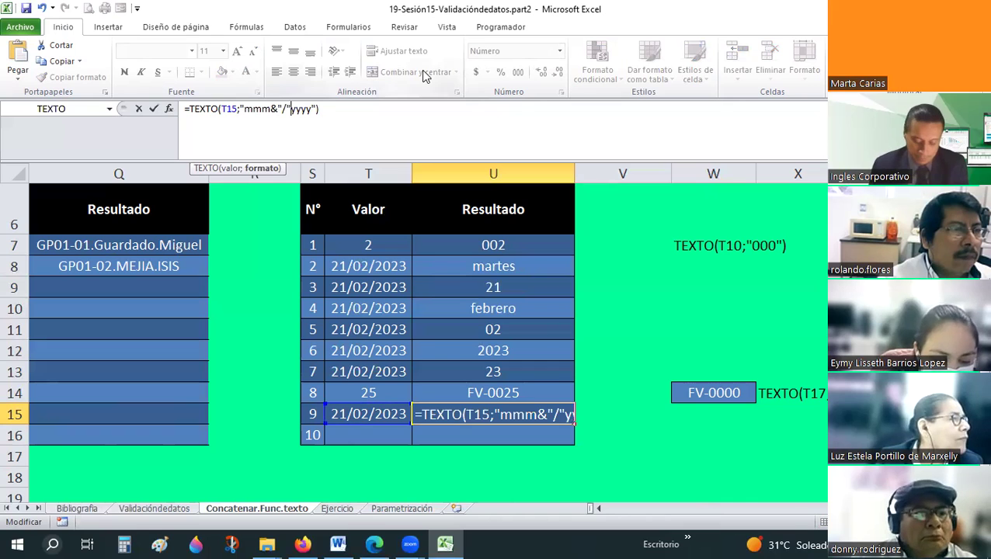
pyautogui.write('&')
pyautogui.press('Return')
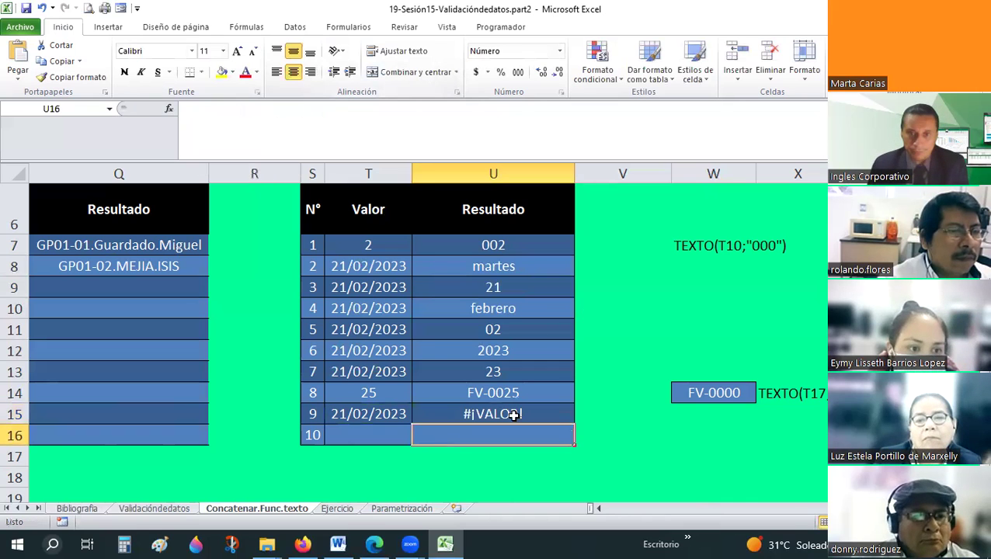
pyautogui.press('Up')
pyautogui.click(325, 149)
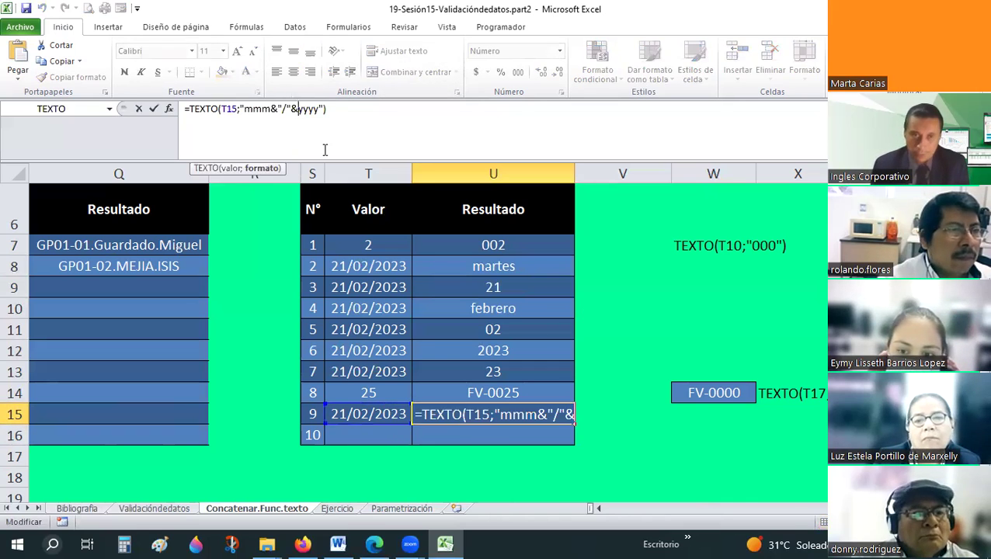
pyautogui.press('BackSpace')
pyautogui.press('Left')
pyautogui.press('Left')
pyautogui.press('BackSpace')
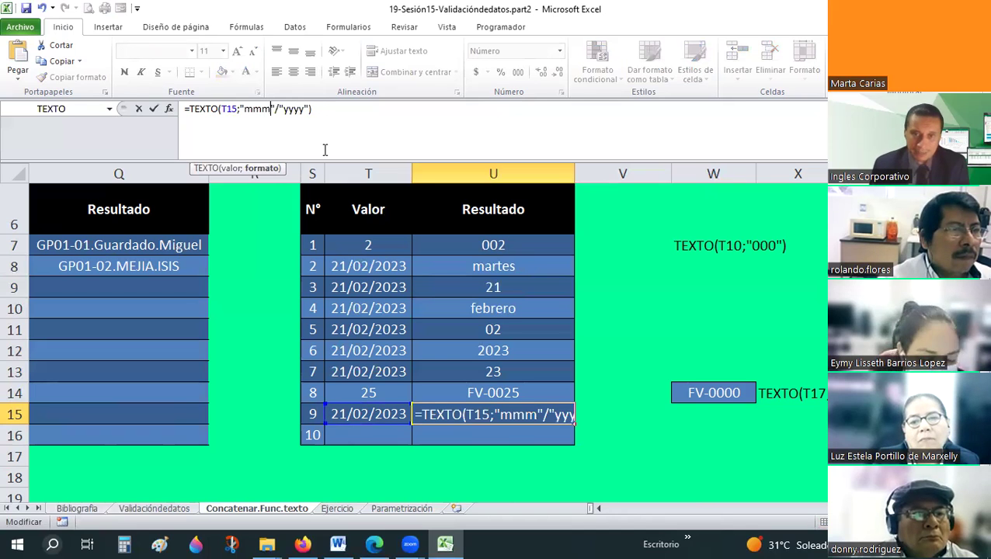
pyautogui.press('Return')
pyautogui.press('Up')
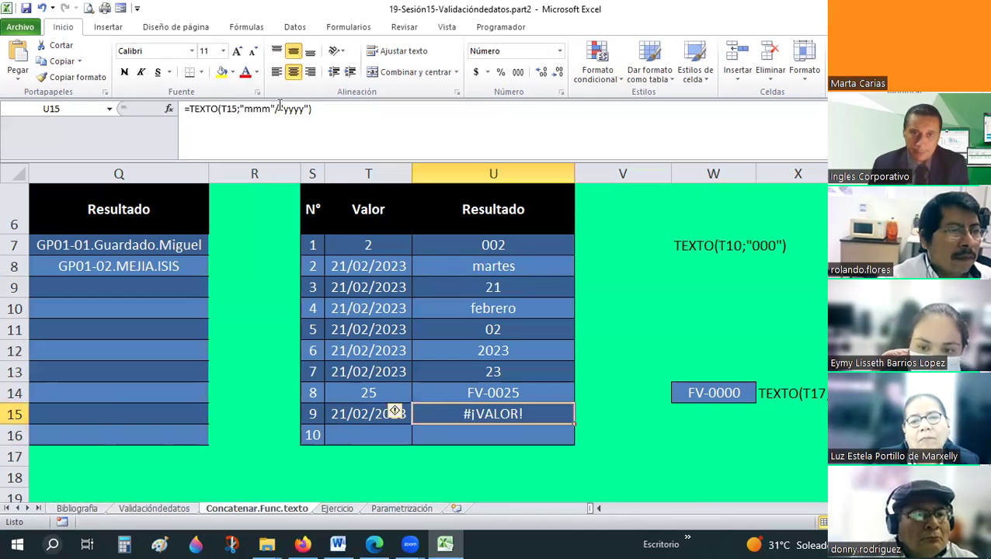
pyautogui.click(287, 109)
pyautogui.press('BackSpace')
pyautogui.press('BackSpace')
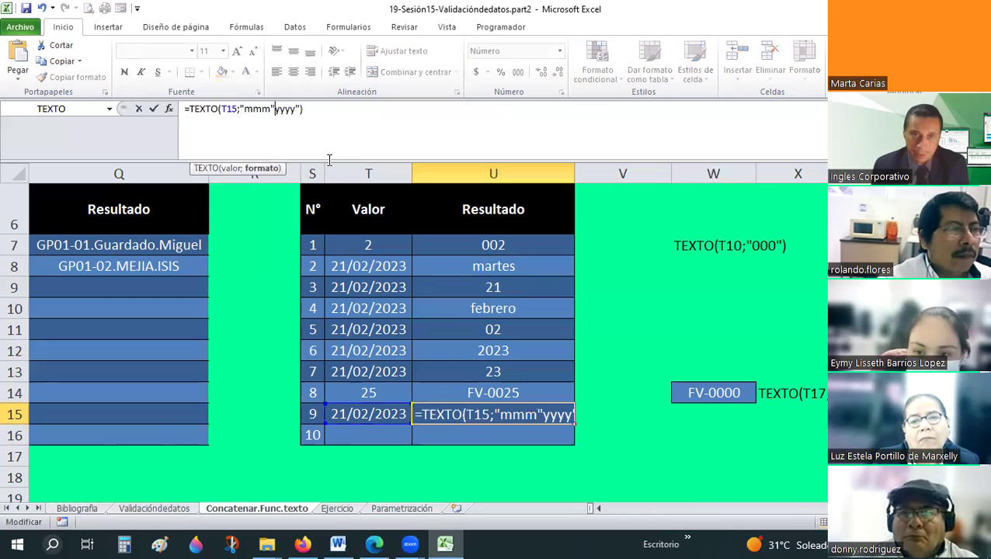
pyautogui.press('Return')
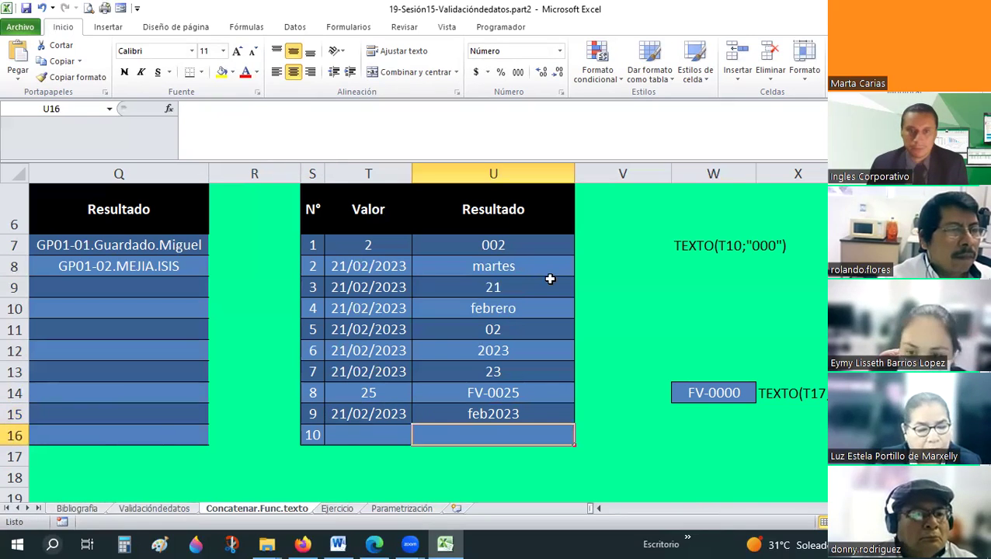
pyautogui.click(592, 288)
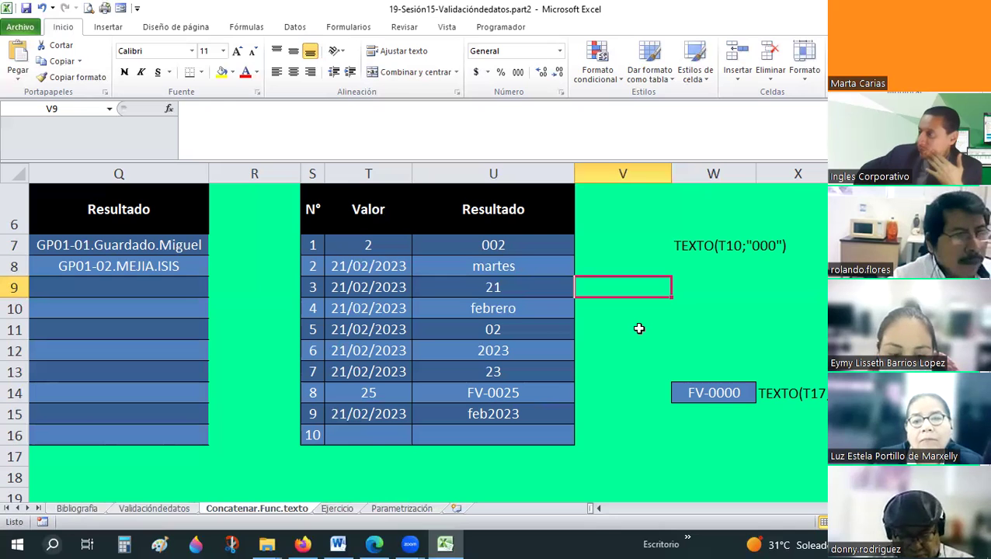
# - Search the web in a new Firefox tab for 'formato fecha con la función texto'
pyautogui.click(303, 544)
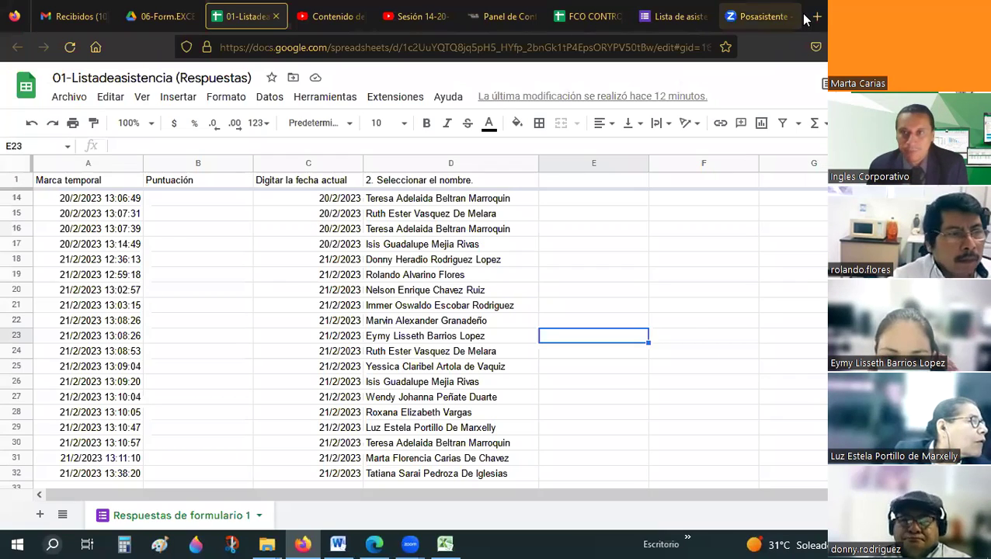
pyautogui.hotkey('ctrl', 't')
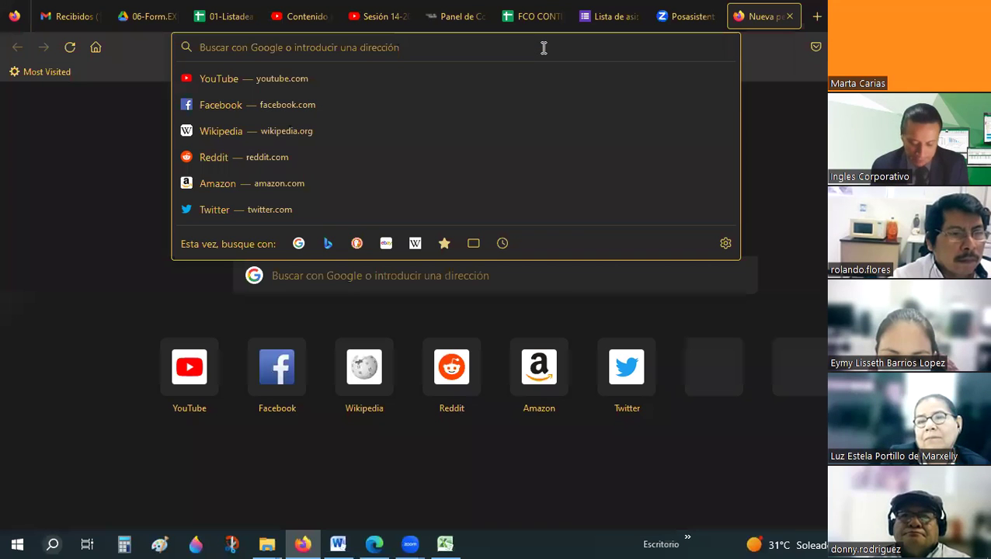
pyautogui.write('formato')
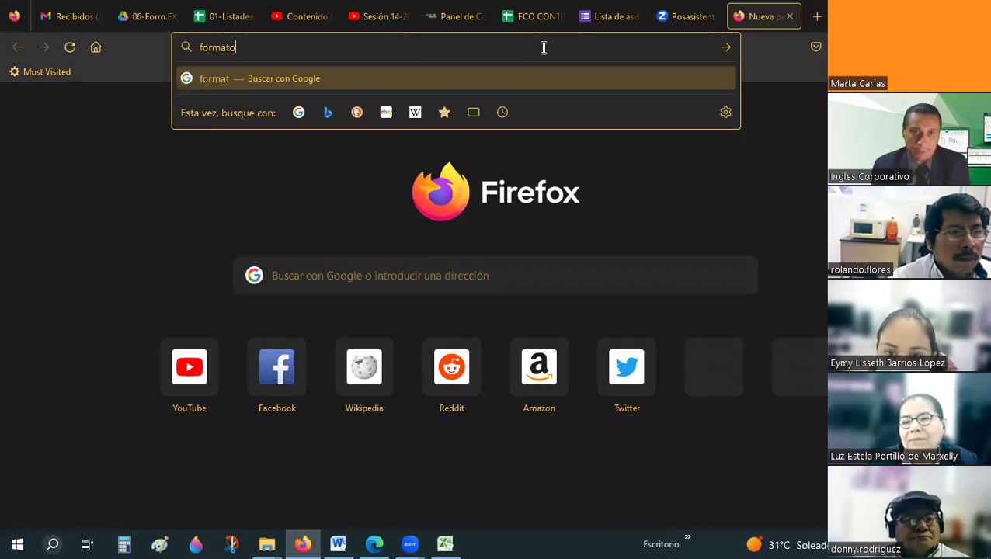
pyautogui.write(' fecha con la función te')
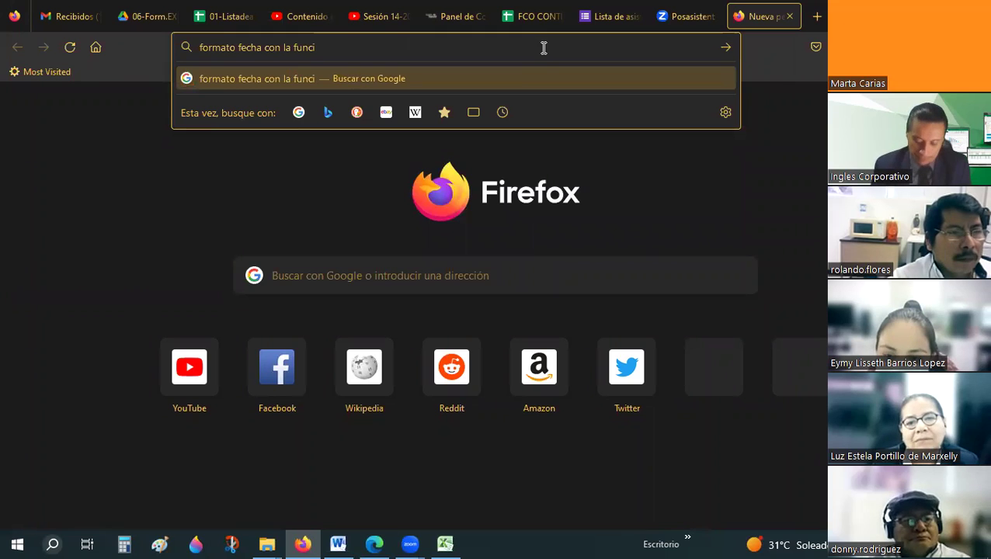
pyautogui.write('xto')
pyautogui.press('Return')
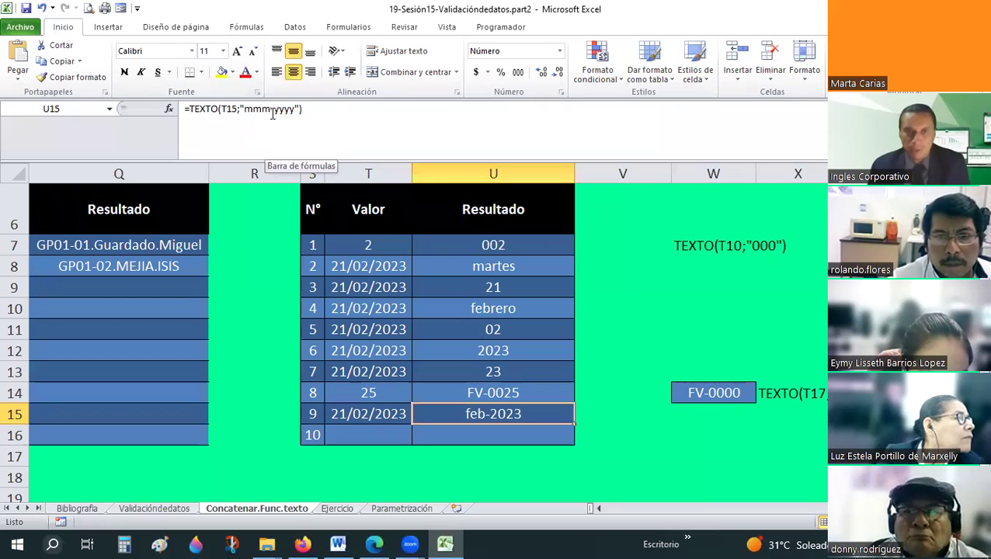
pyautogui.click(272, 109)
pyautogui.press('Delete')
pyautogui.write('/')
pyautogui.press('Return')
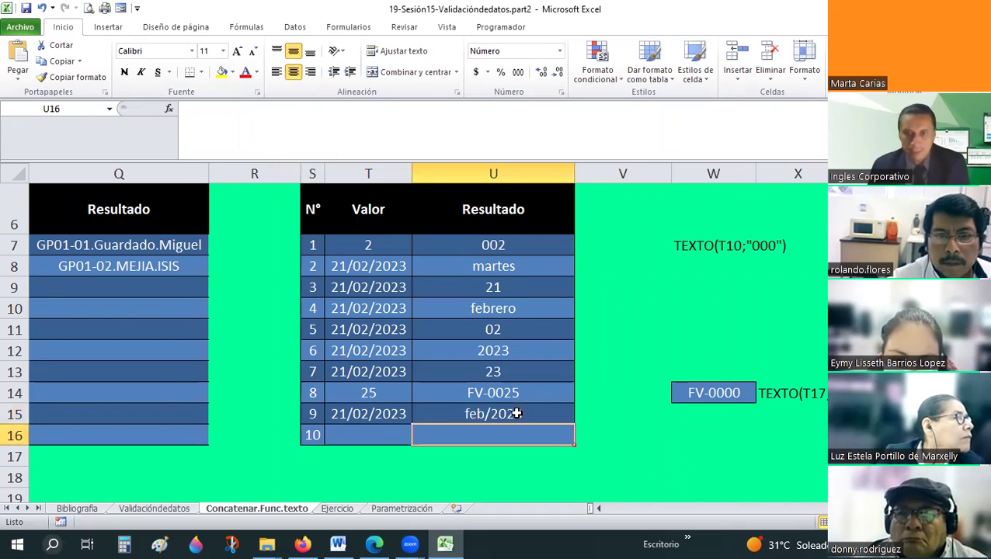
pyautogui.click(513, 414)
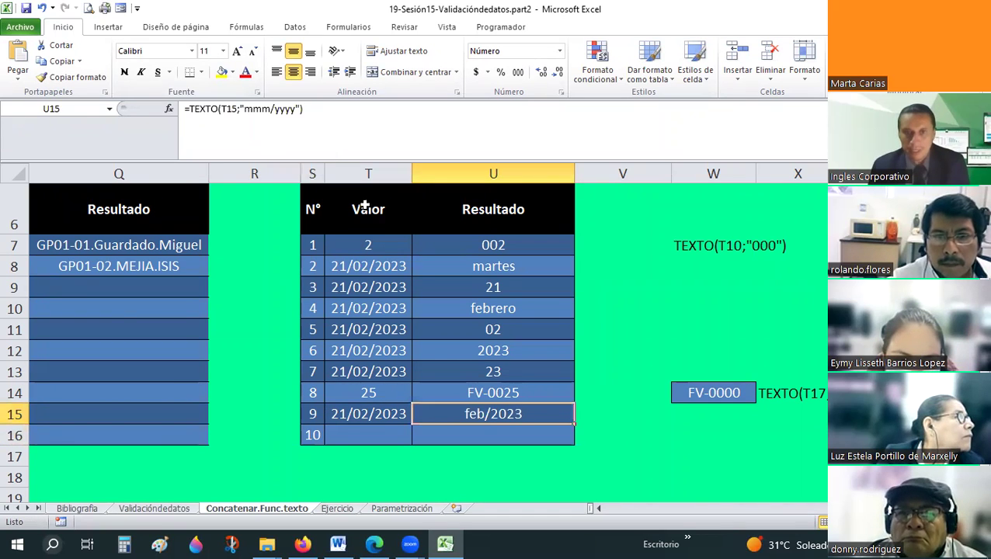
pyautogui.click(276, 109)
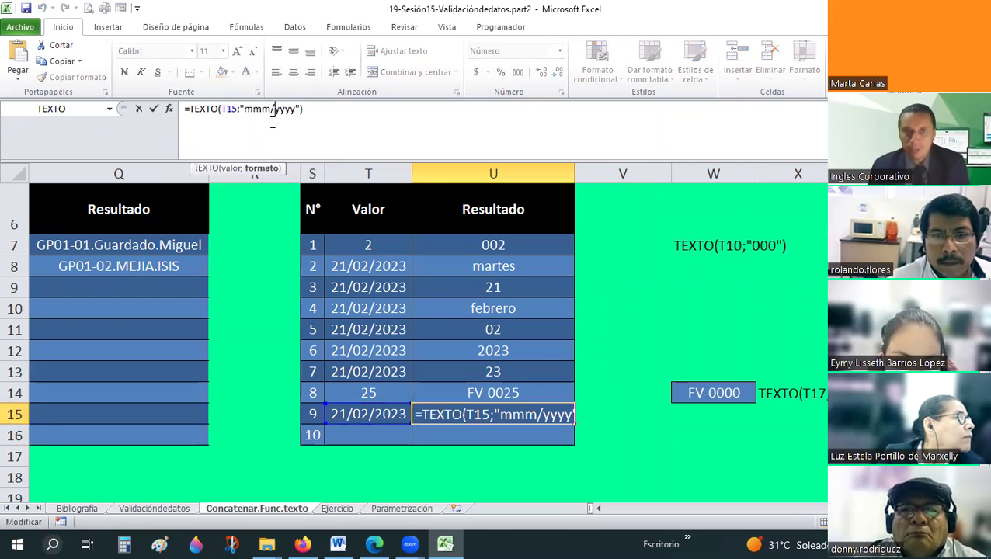
pyautogui.press('Escape')
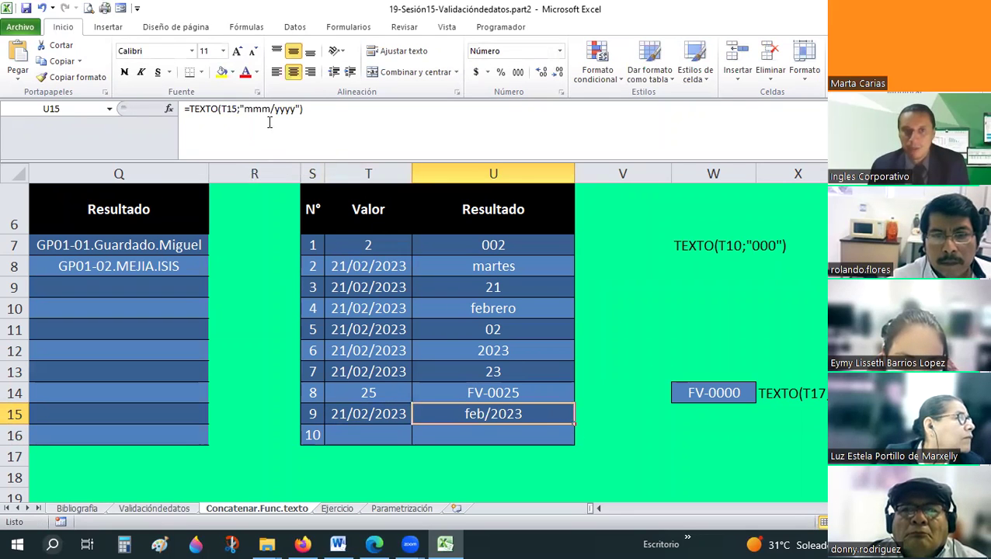
pyautogui.click(275, 109)
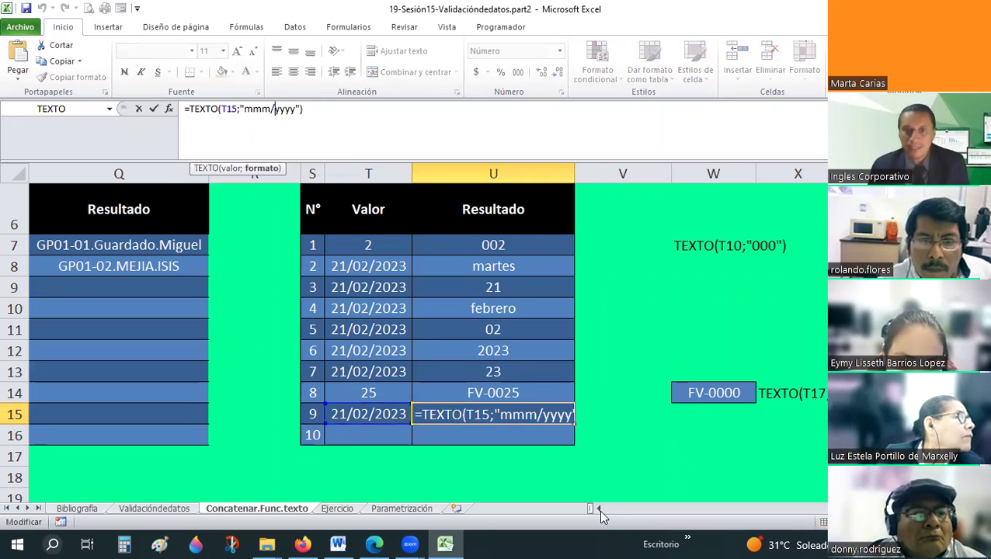
pyautogui.press('Escape')
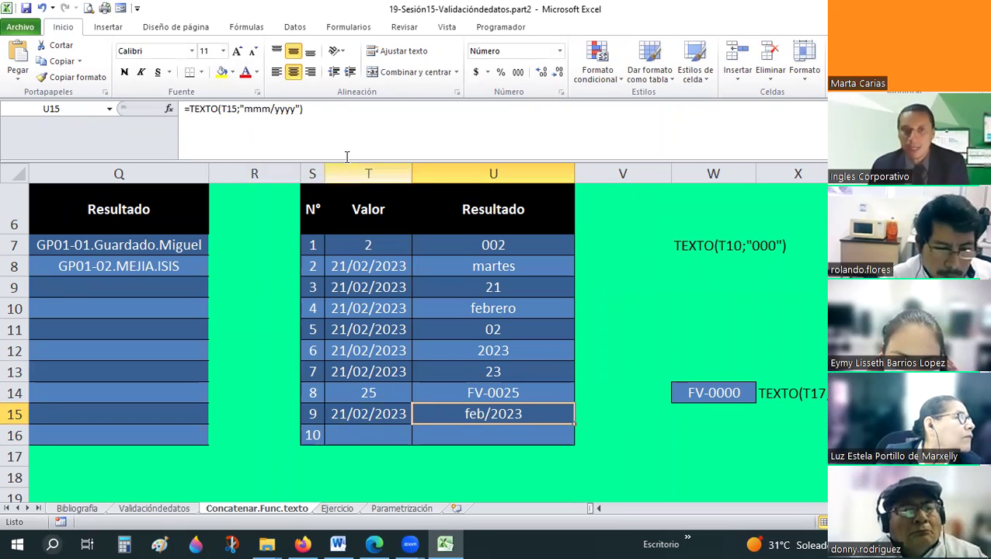
pyautogui.click(275, 109)
pyautogui.press('BackSpace')
pyautogui.write('-')
pyautogui.press('Return')
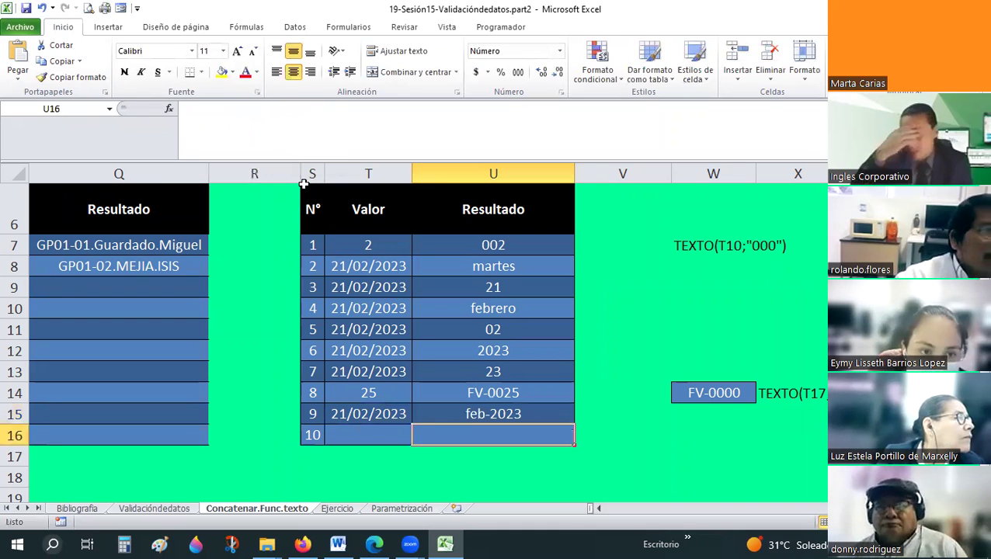
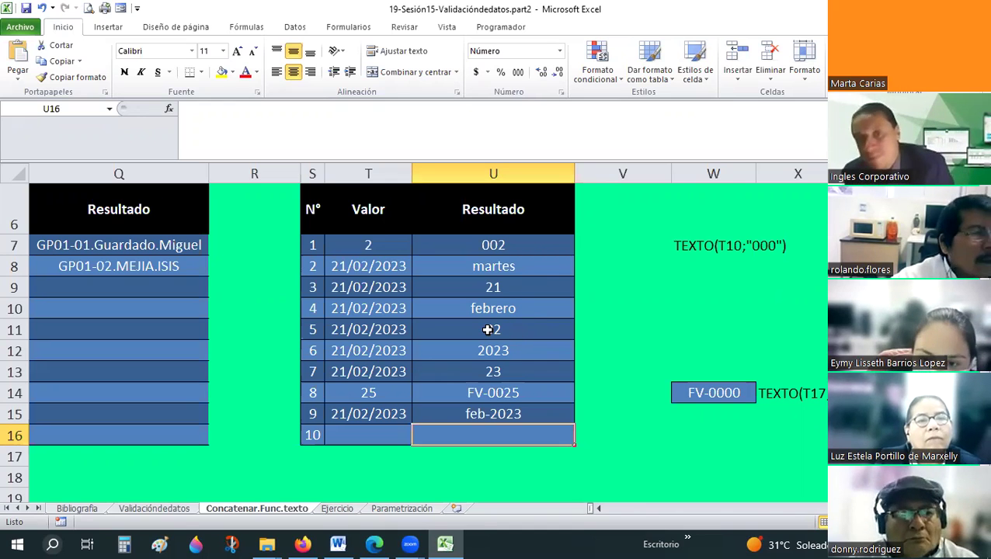
# - Review the day and month TEXTO formulas in U9 and U11, then scroll back left
pyautogui.click(491, 286)
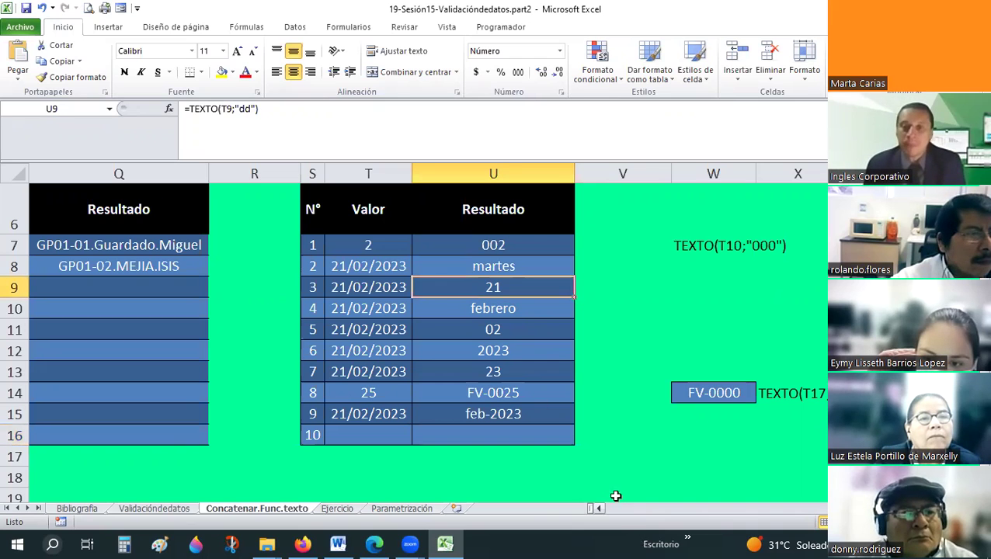
pyautogui.click(483, 335)
pyautogui.hscroll(-1, 598, 509)
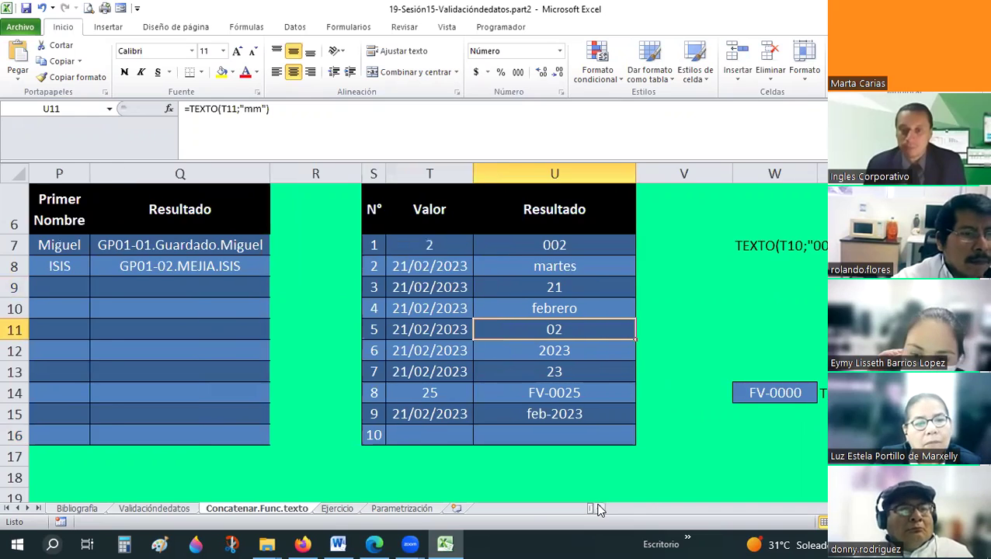
pyautogui.hscroll(-2, 598, 510)
pyautogui.hscroll(-2, 598, 509)
pyautogui.hscroll(-4, 598, 510)
pyautogui.hscroll(-1, 598, 509)
pyautogui.hscroll(-2, 598, 509)
pyautogui.hscroll(-2, 599, 510)
pyautogui.hscroll(-2, 598, 509)
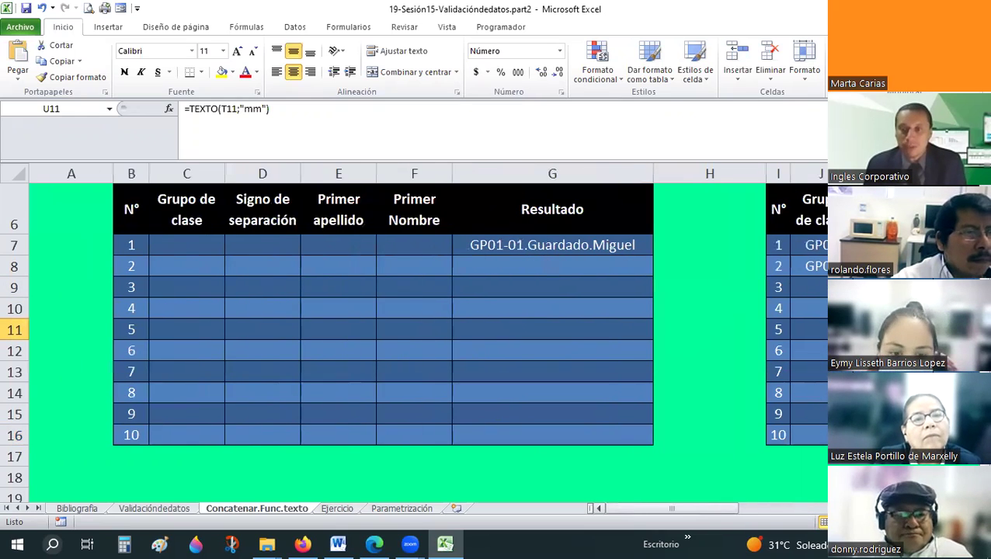
pyautogui.click(334, 511)
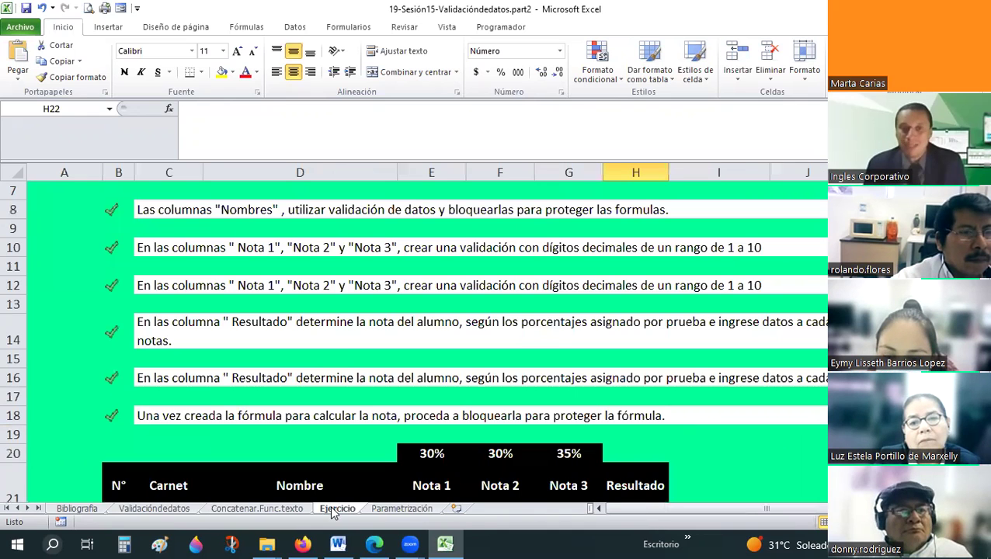
pyautogui.scroll(2, 340, 342)
pyautogui.scroll(-5, 325, 348)
pyautogui.scroll(-1, 325, 352)
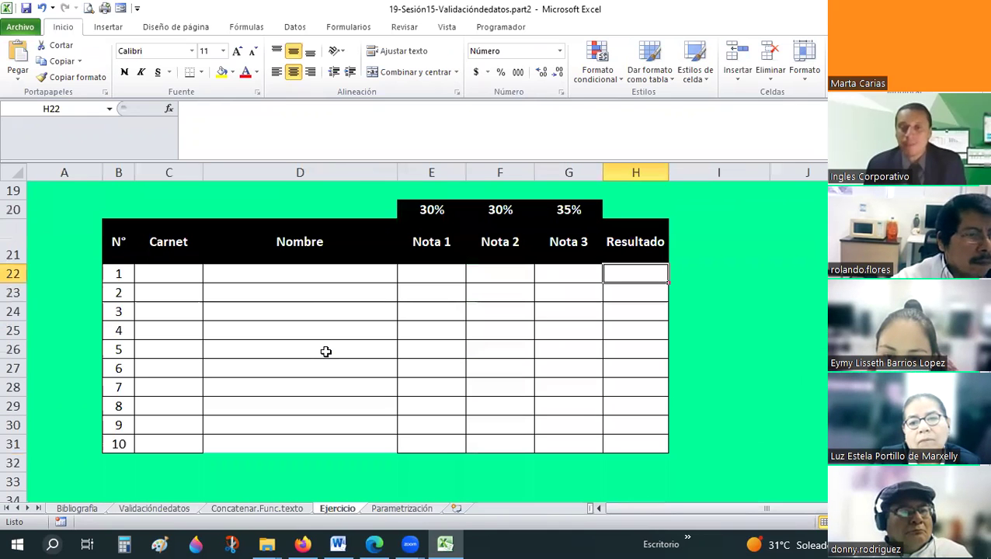
pyautogui.scroll(1, 325, 352)
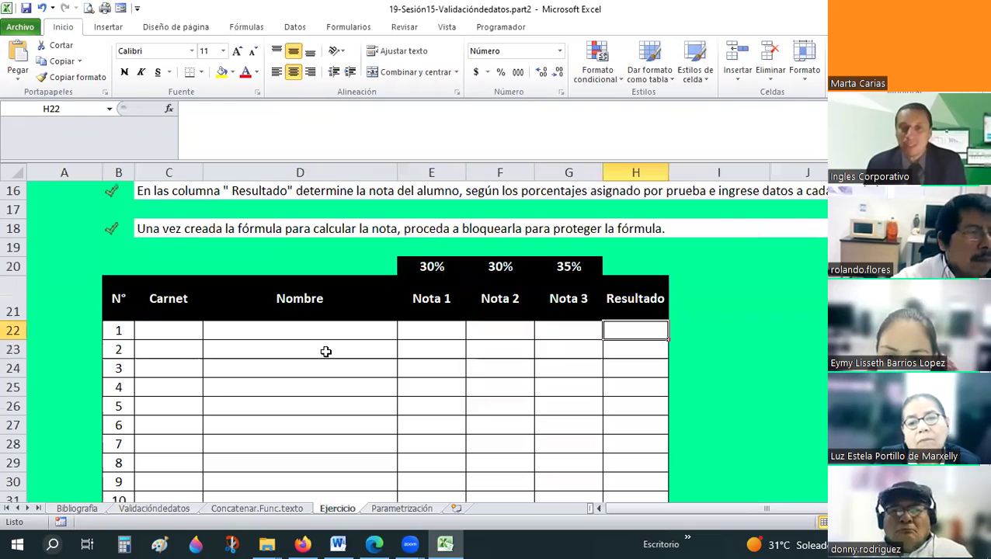
pyautogui.scroll(1, 326, 352)
pyautogui.scroll(3, 326, 350)
pyautogui.scroll(-6, 322, 354)
pyautogui.scroll(-2, 319, 355)
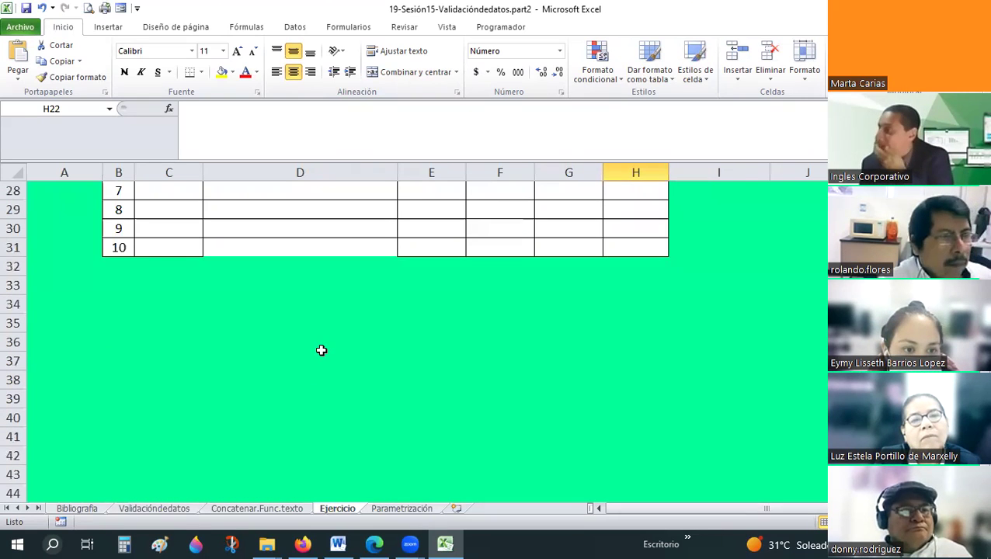
pyautogui.scroll(3, 322, 351)
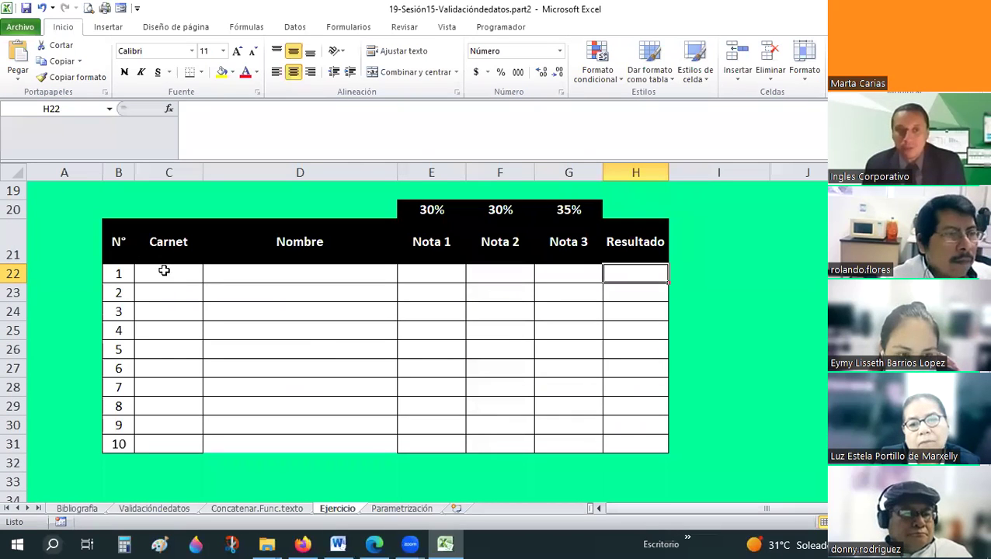
pyautogui.moveTo(168, 274); pyautogui.dragTo(163, 444)
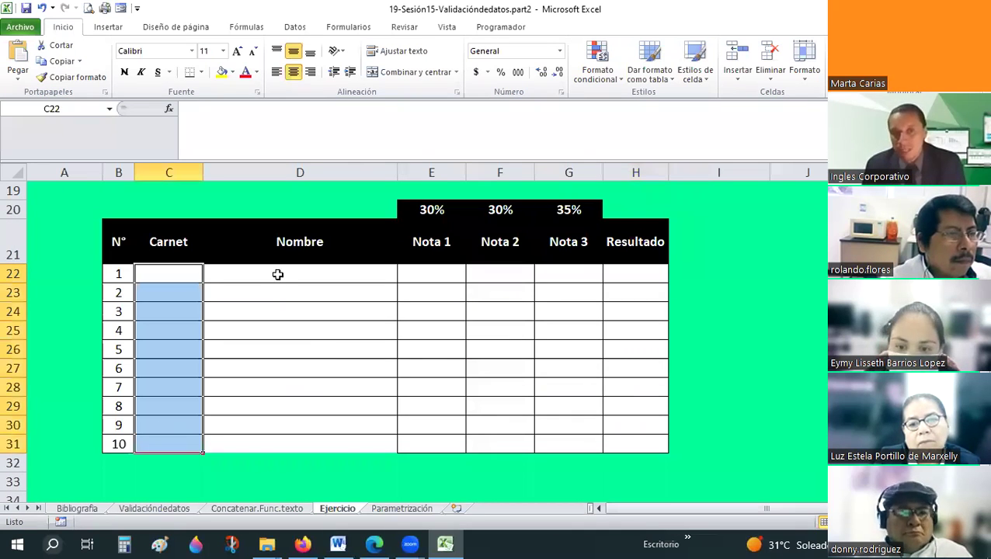
pyautogui.click(277, 275)
pyautogui.press('Down')
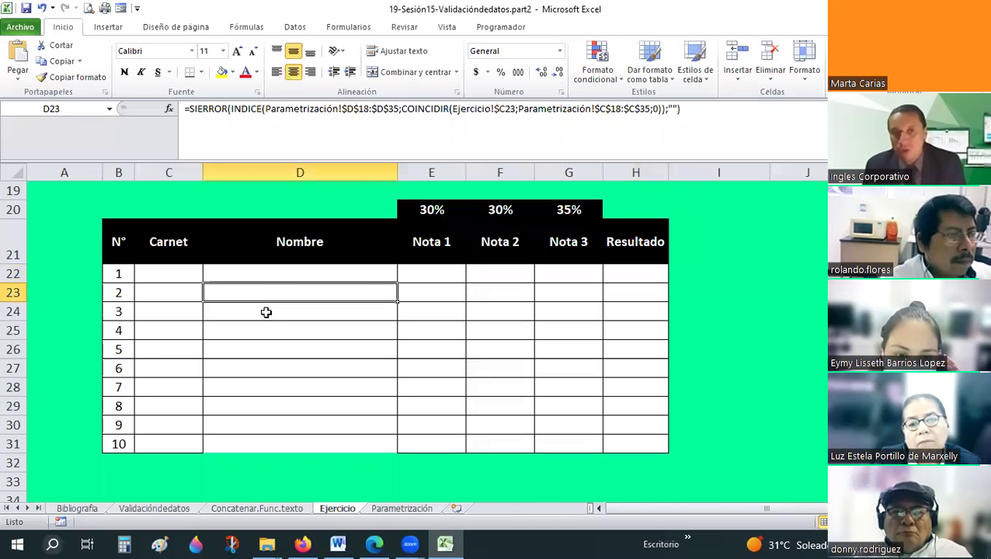
pyautogui.click(266, 331)
pyautogui.click(266, 409)
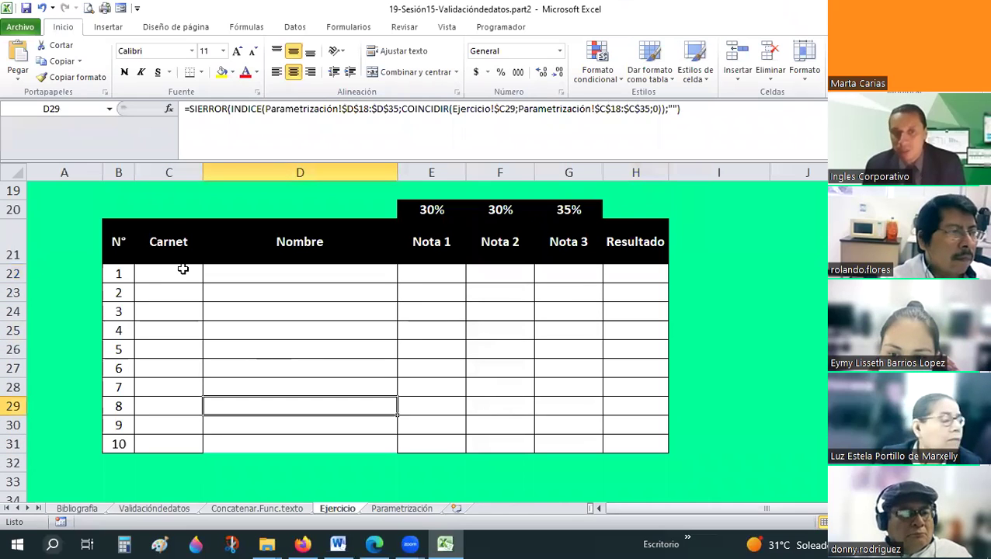
pyautogui.moveTo(169, 273); pyautogui.dragTo(156, 444)
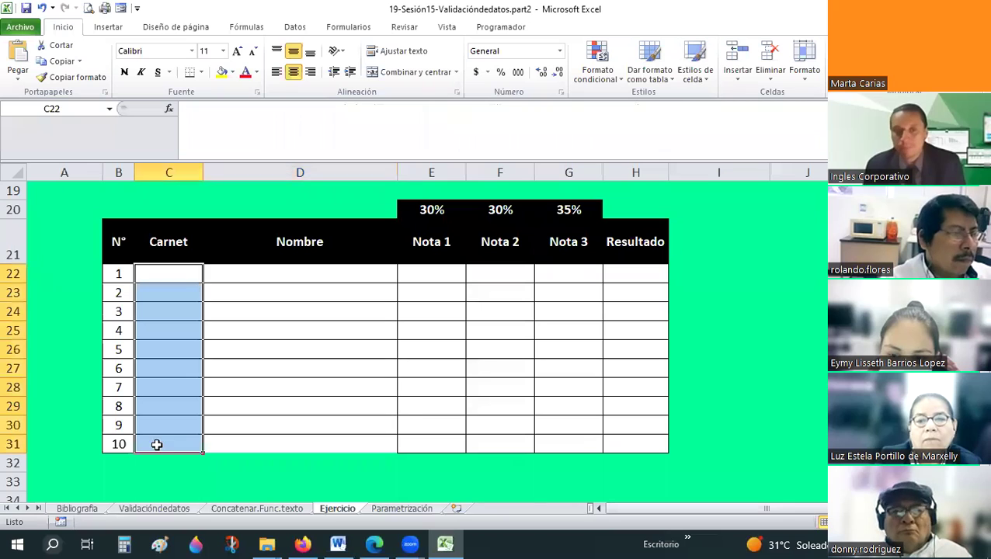
pyautogui.click(285, 272)
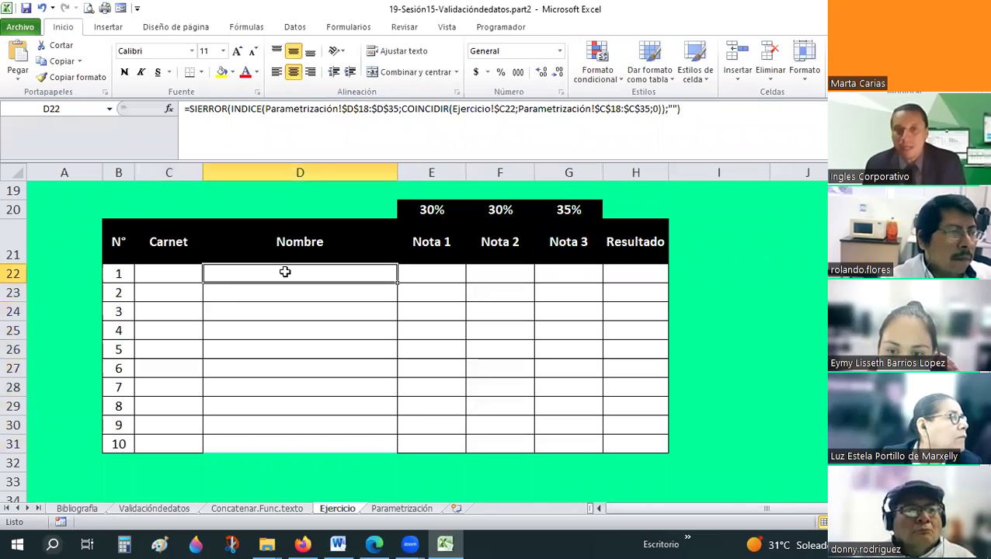
pyautogui.click(547, 276)
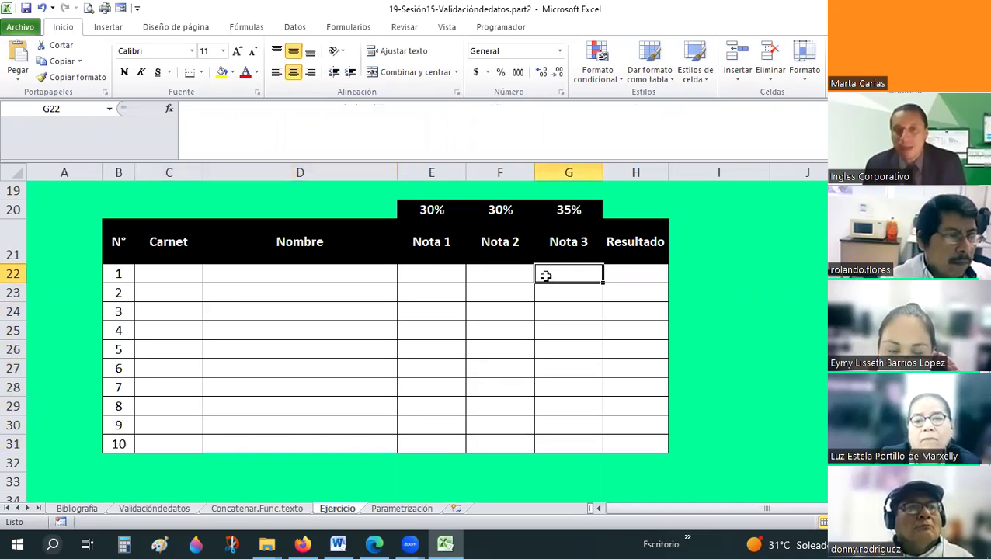
pyautogui.click(473, 278)
pyautogui.press('Left')
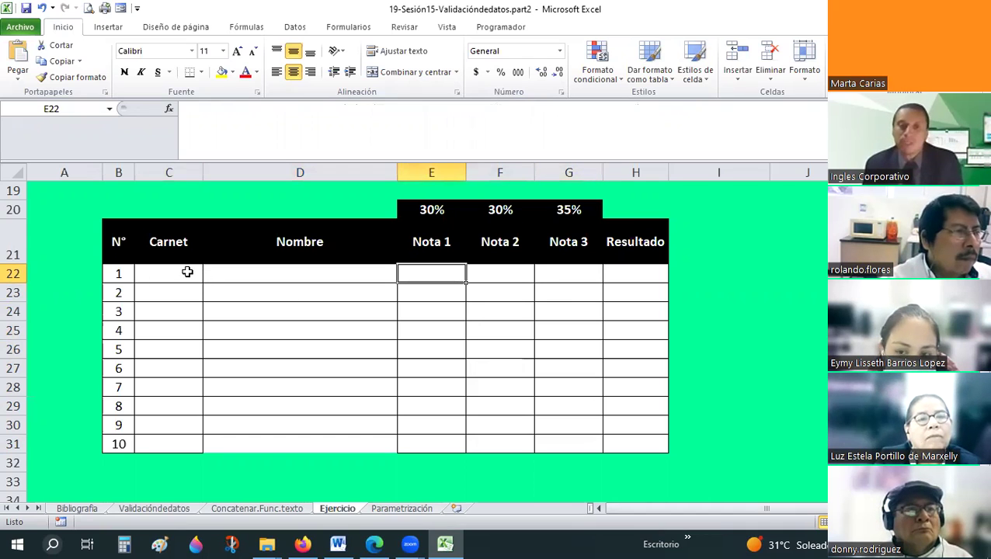
pyautogui.moveTo(191, 275)
pyautogui.mouseDown()
pyautogui.moveTo(202, 443)
pyautogui.moveTo(187, 444)
pyautogui.mouseUp()
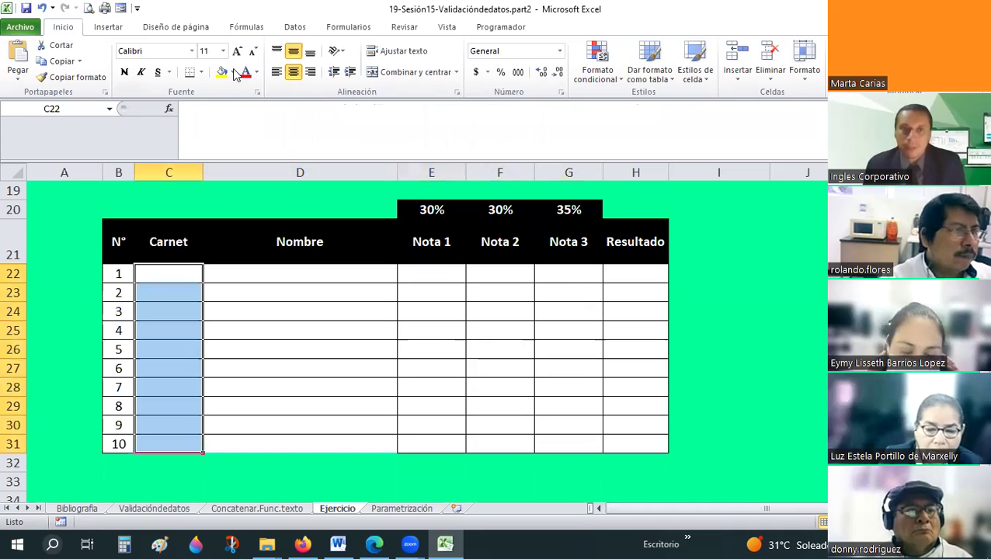
# - Fill the Carnet cells C22:C31 and the Nota cells E22:G31 with dark orange
pyautogui.click(232, 72)
pyautogui.click(331, 139)
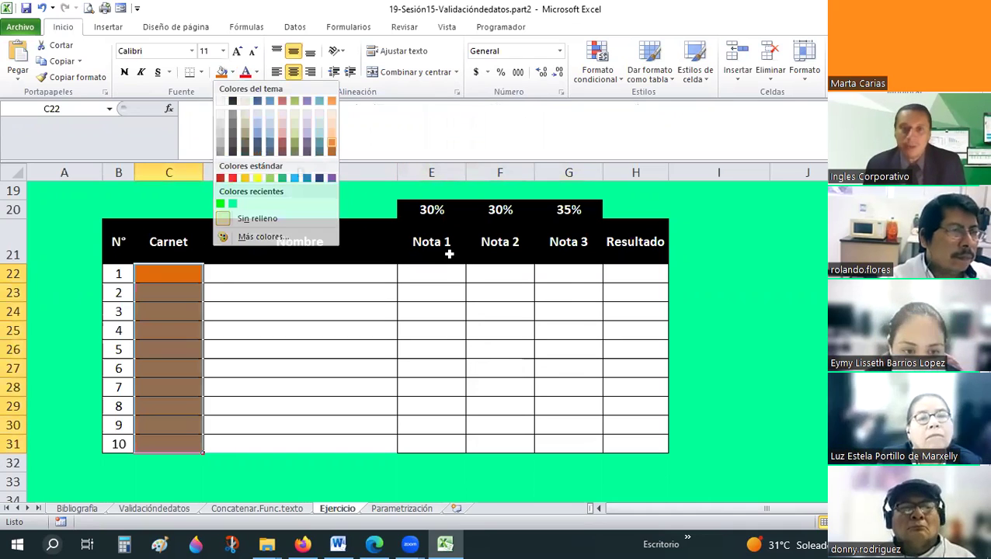
pyautogui.moveTo(431, 273); pyautogui.dragTo(569, 444)
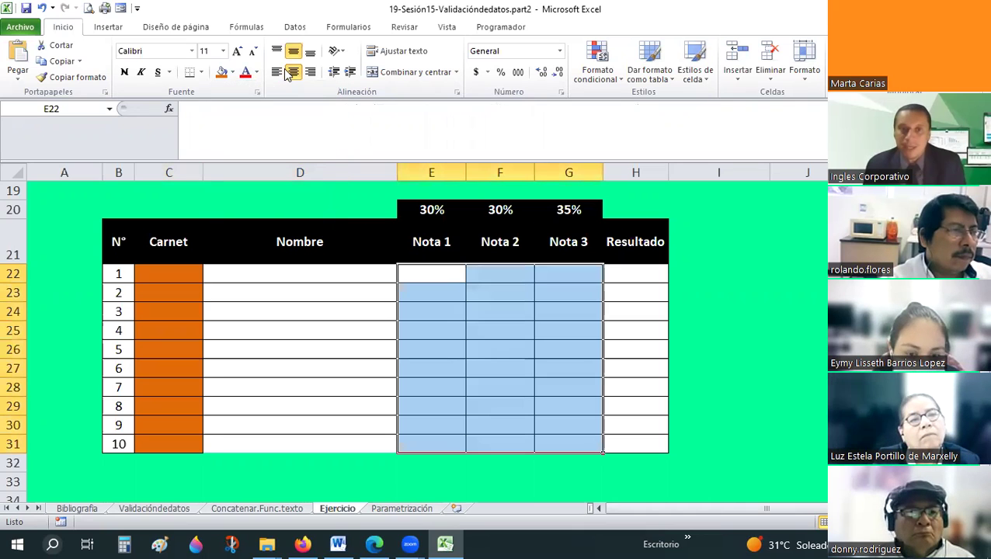
pyautogui.press('F4')
pyautogui.click(499, 405)
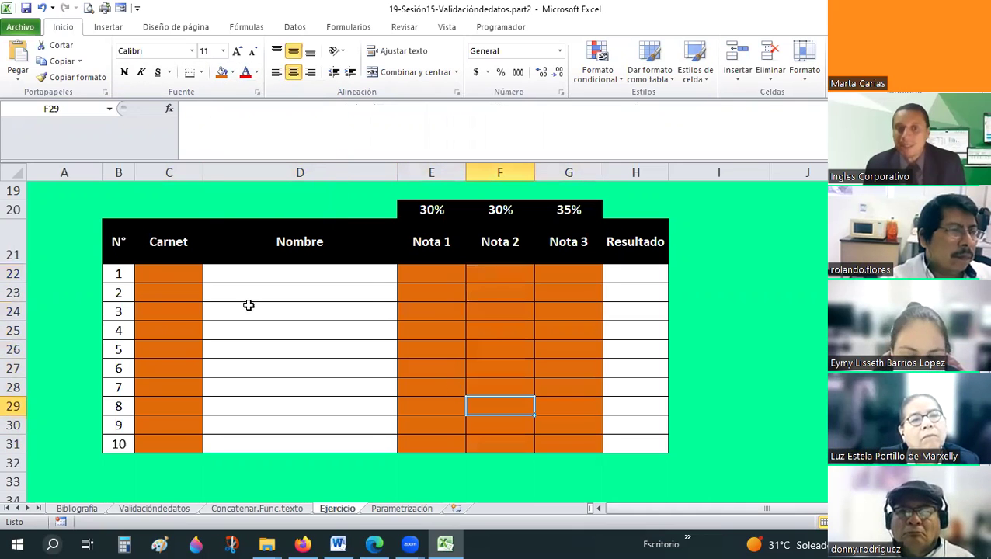
# - Inspect the Nota, Resultado and Nombre ranges, checking the name formula in D23
pyautogui.click(459, 275)
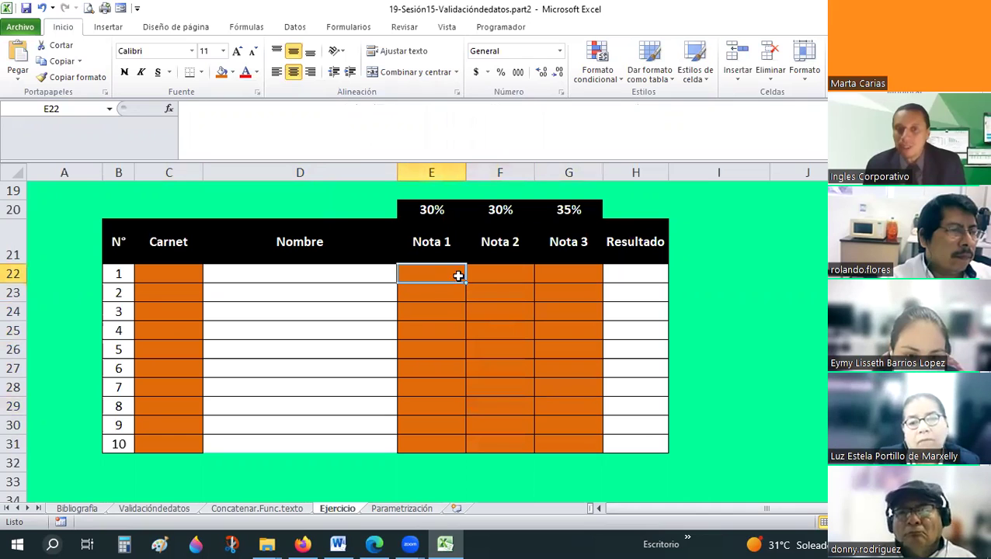
pyautogui.click(544, 278)
pyautogui.press('Down')
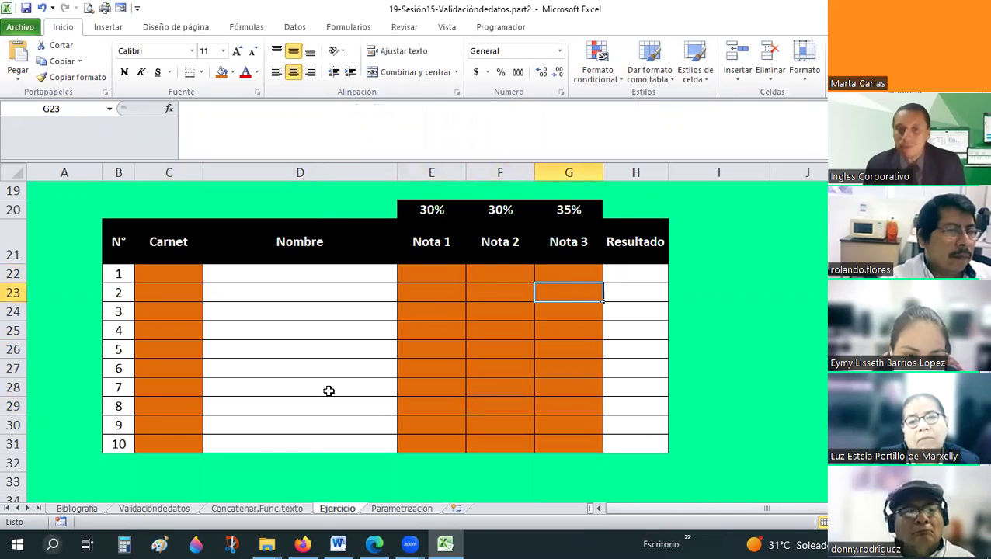
pyautogui.hotkey('ctrl', 'z')
pyautogui.moveTo(635, 274); pyautogui.dragTo(623, 441)
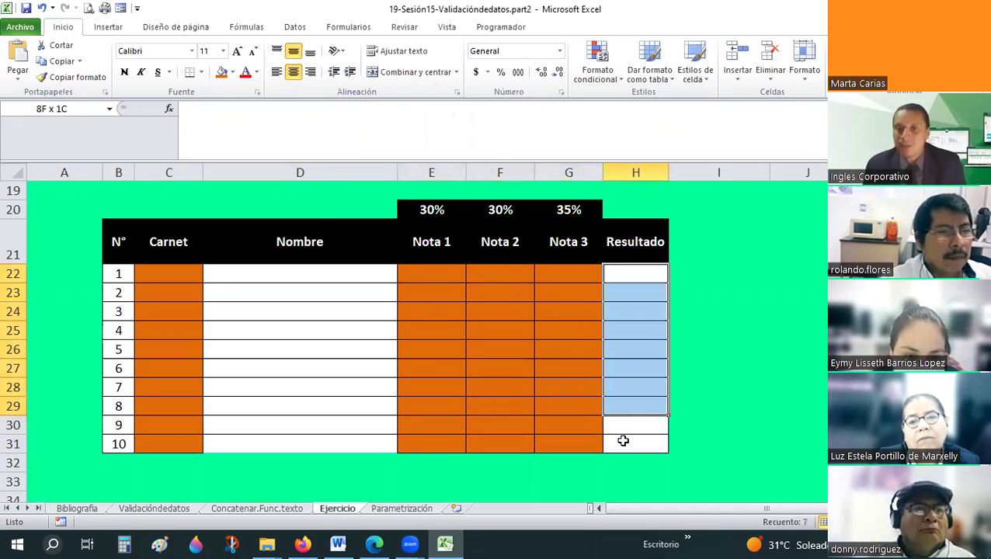
pyautogui.moveTo(635, 406); pyautogui.dragTo(636, 443)
pyautogui.moveTo(299, 274); pyautogui.dragTo(342, 463)
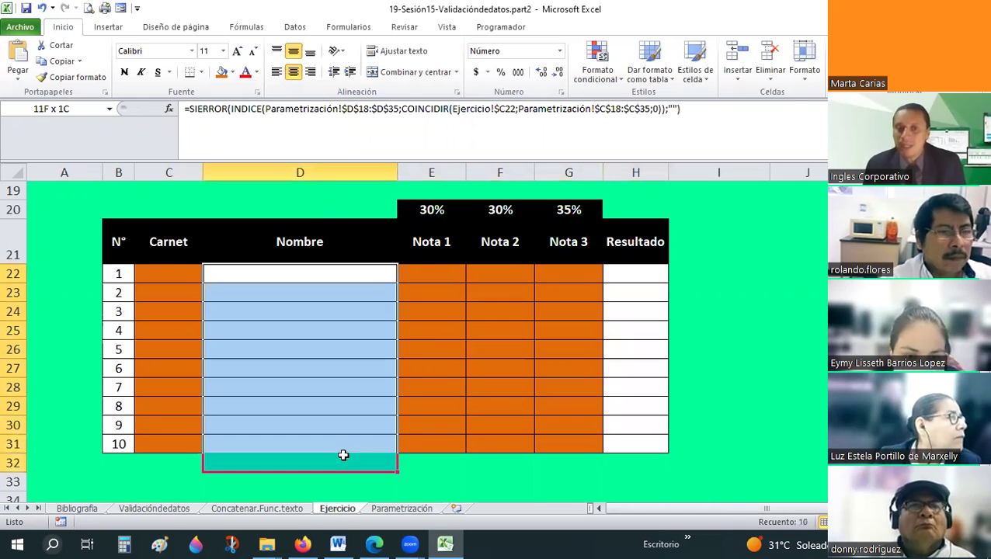
pyautogui.click(359, 364)
pyautogui.click(361, 288)
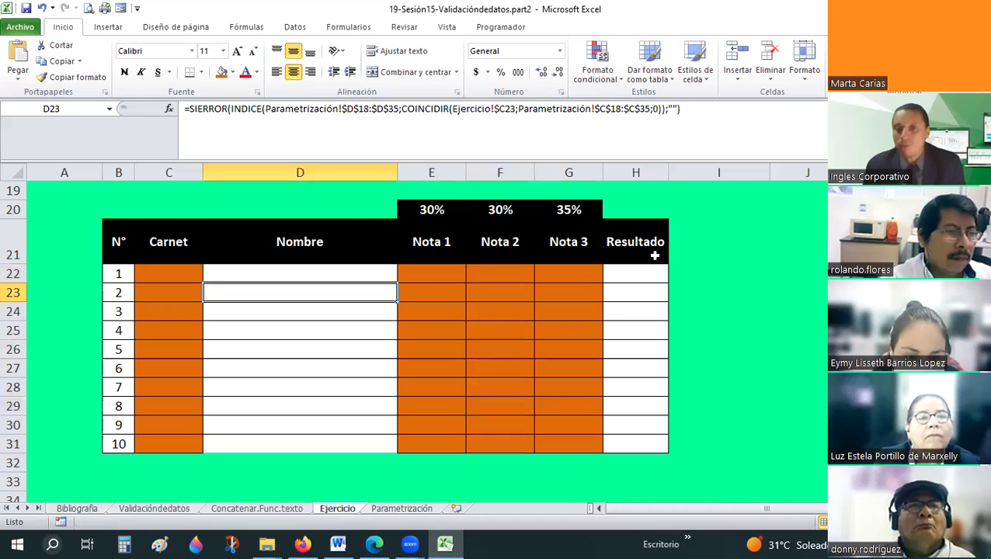
pyautogui.click(628, 278)
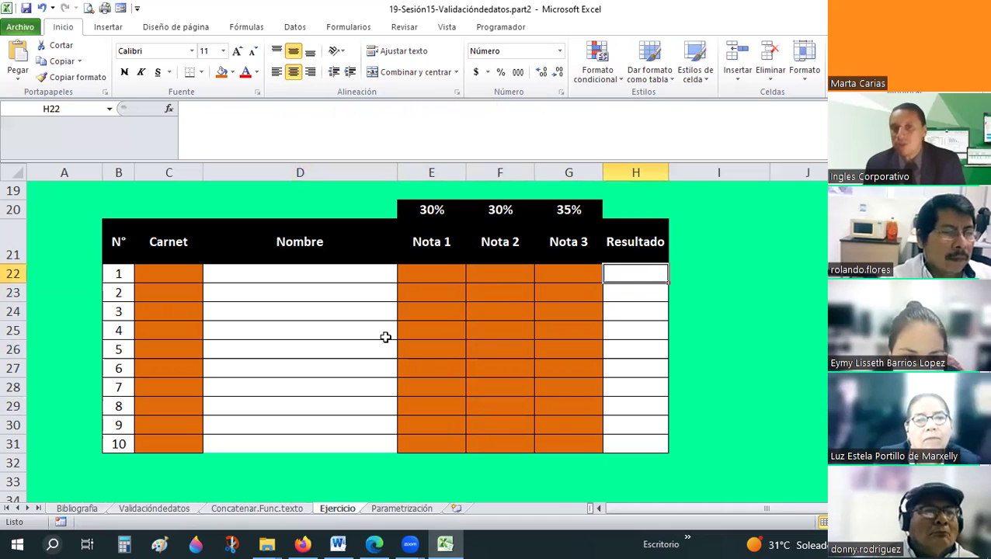
# - Duplicate the Ejercicio sheet as a copy placed before it
pyautogui.rightClick(337, 513)
pyautogui.press('m')
pyautogui.click(291, 405)
pyautogui.click(280, 457)
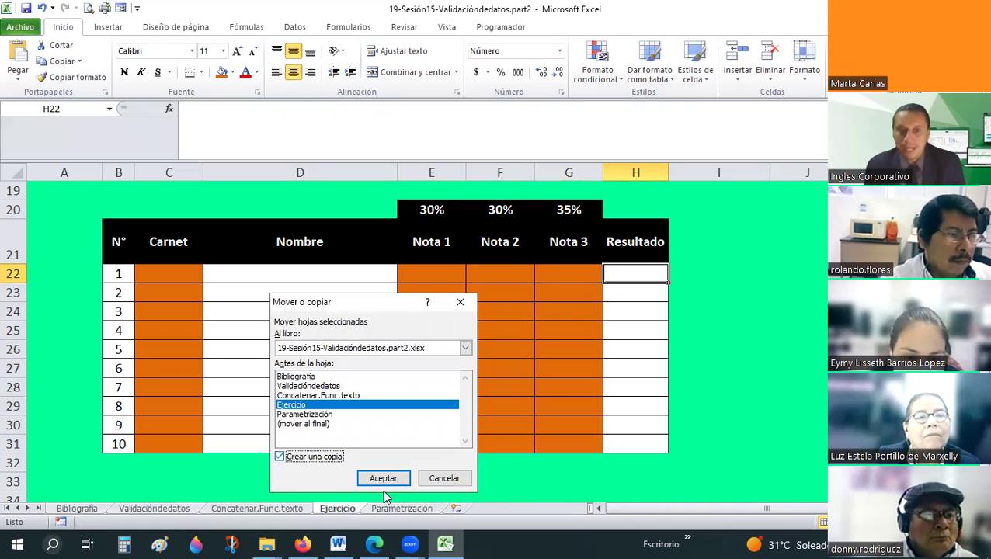
pyautogui.click(384, 484)
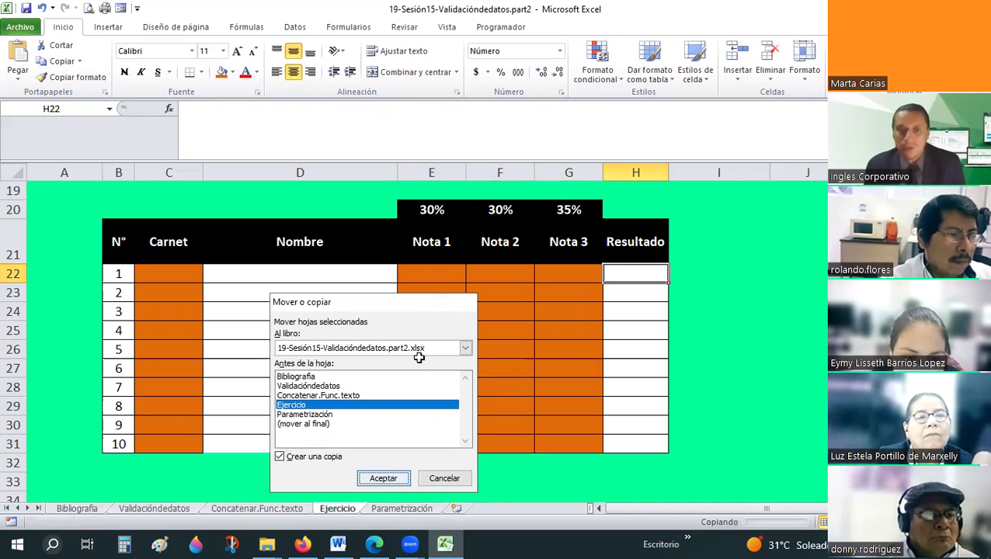
# - On the copy, shift the Nota columns E20:G31 left into column D, overwriting Nombre
pyautogui.moveTo(432, 209); pyautogui.dragTo(561, 437)
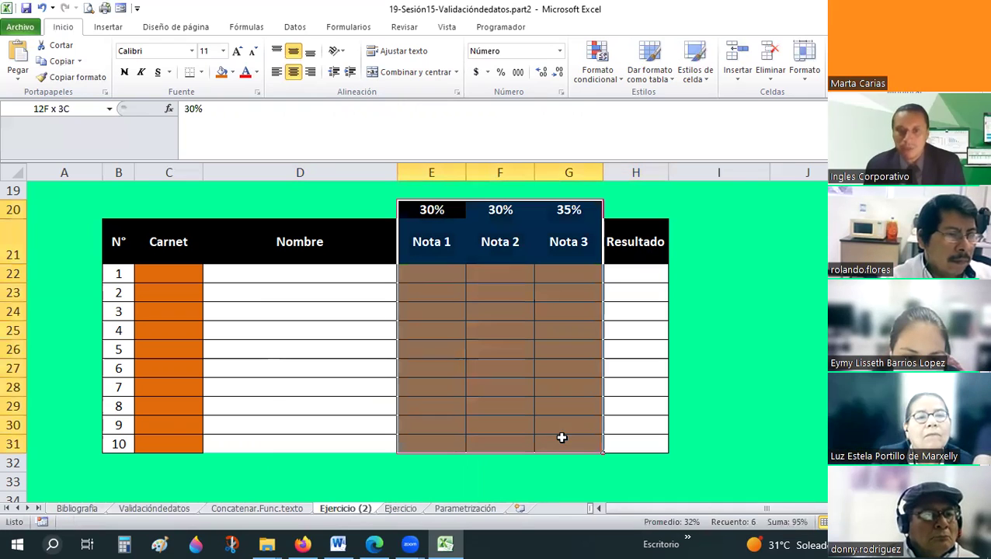
pyautogui.moveTo(477, 193); pyautogui.dragTo(327, 202)
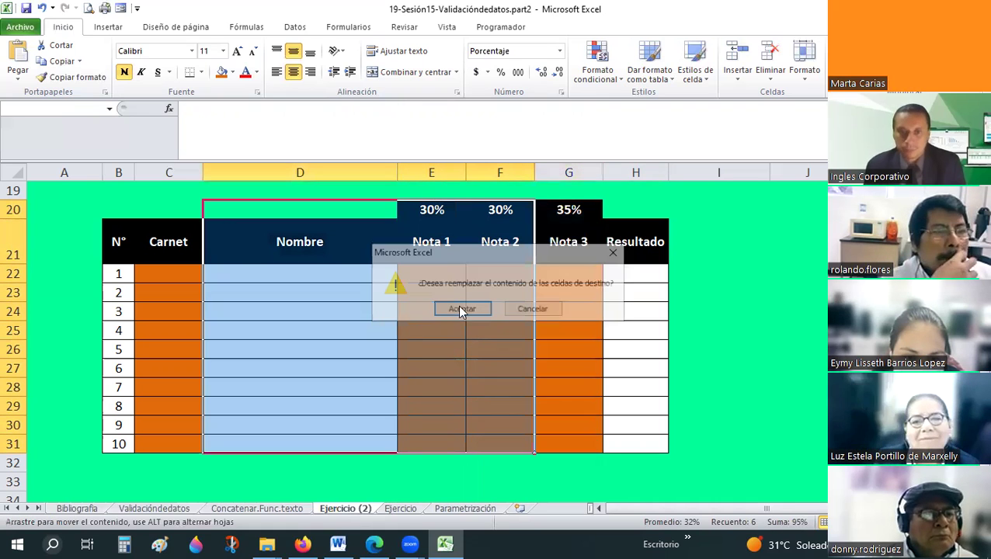
pyautogui.click(460, 309)
pyautogui.click(553, 307)
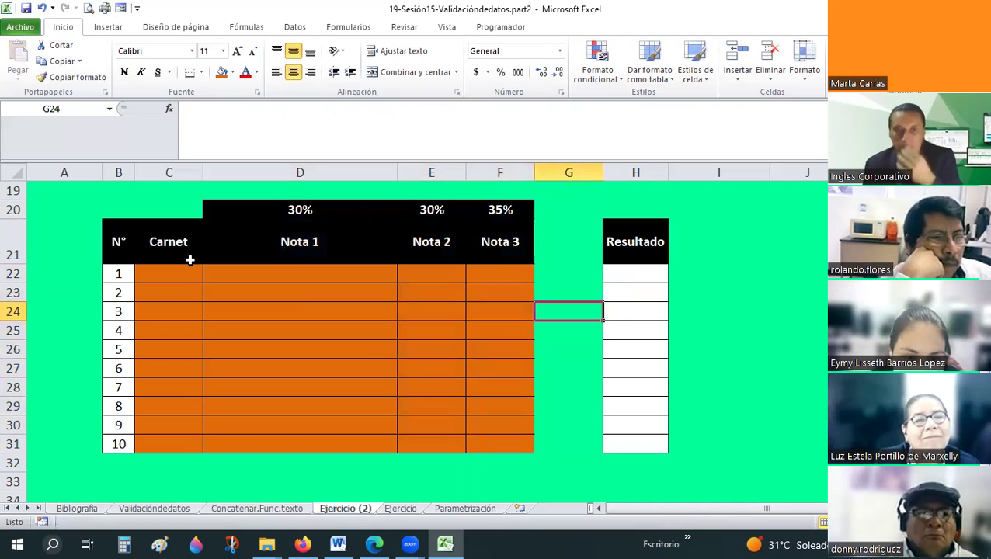
pyautogui.click(289, 285)
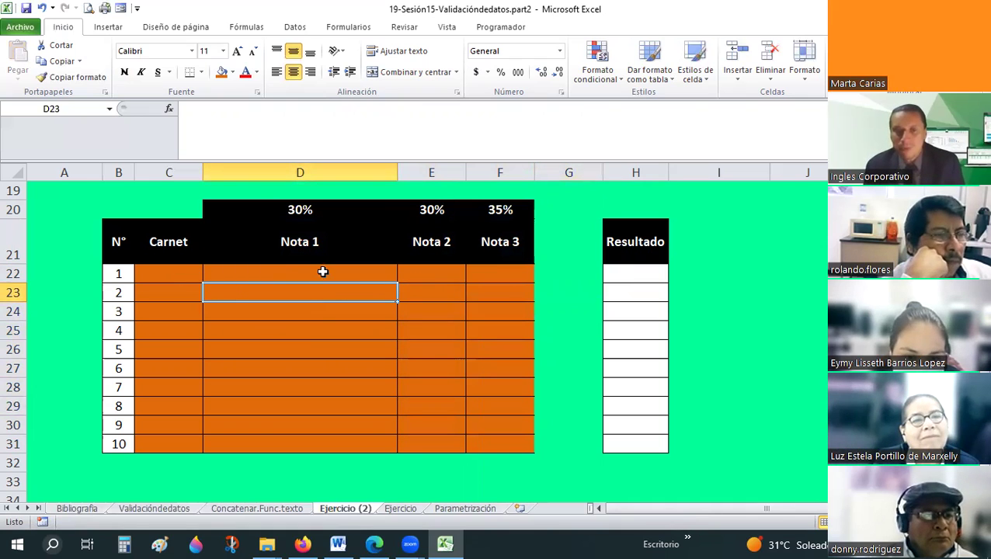
pyautogui.moveTo(295, 274); pyautogui.dragTo(503, 451)
# - Compare the Ejercicio (2) and Ejercicio layouts, finishing on the Ejercicio sheet
pyautogui.click(396, 510)
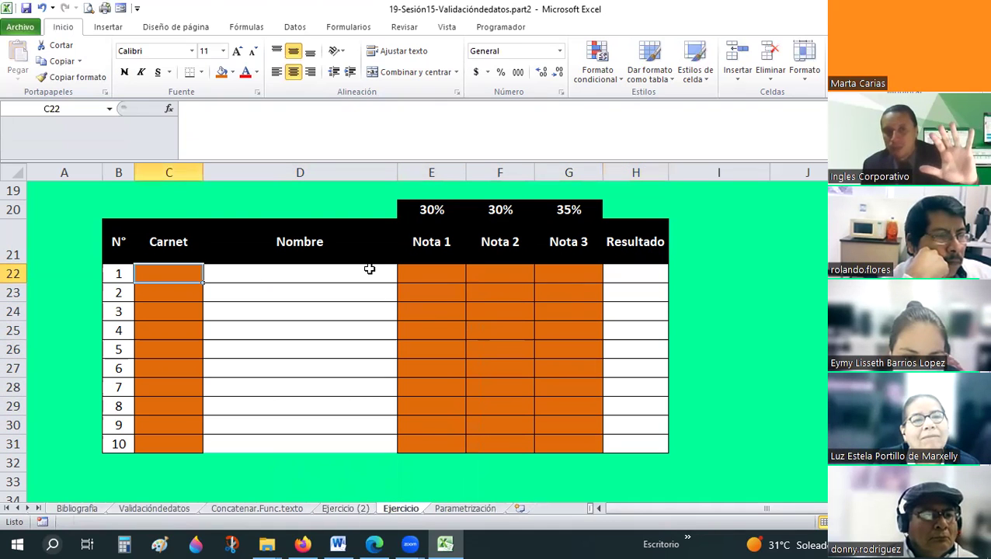
pyautogui.click(369, 268)
pyautogui.click(345, 509)
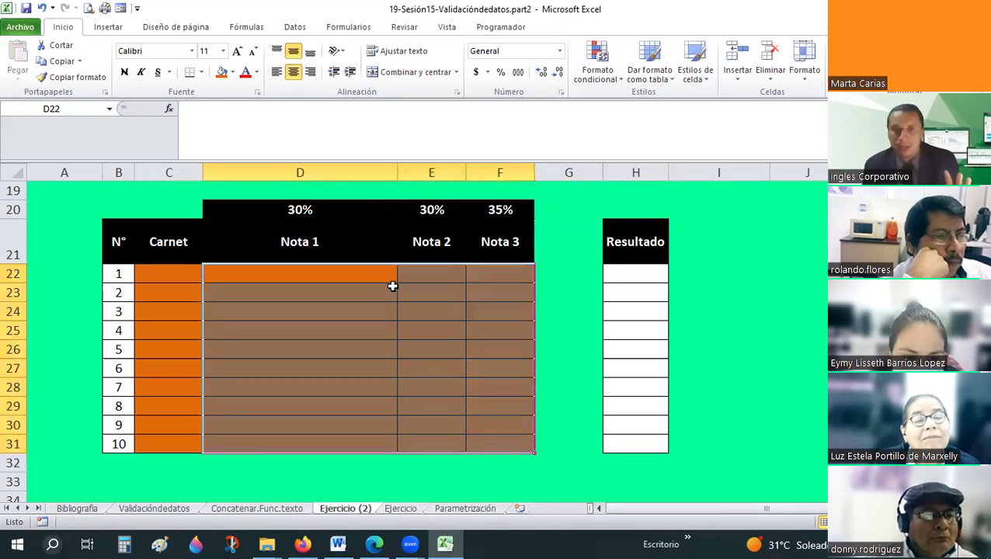
pyautogui.click(391, 289)
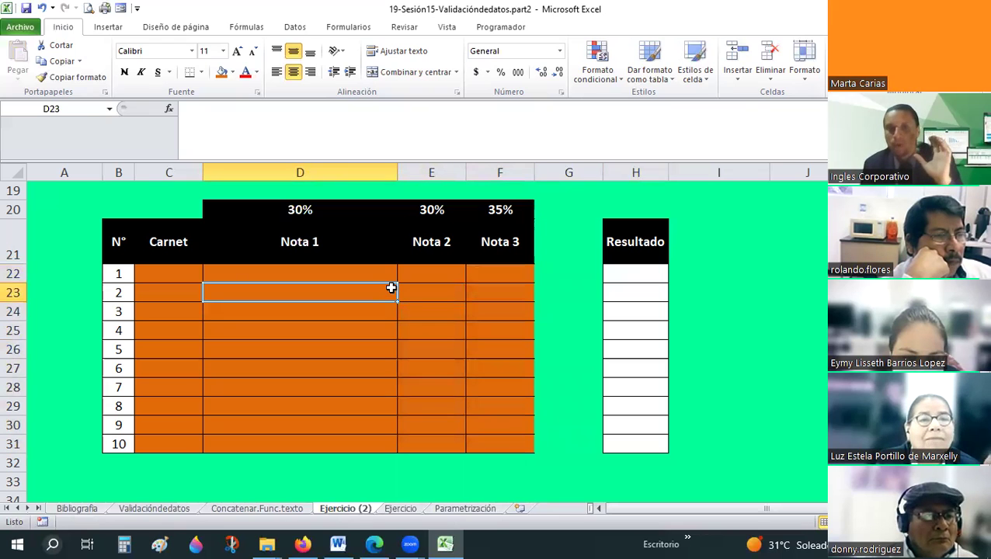
pyautogui.click(395, 509)
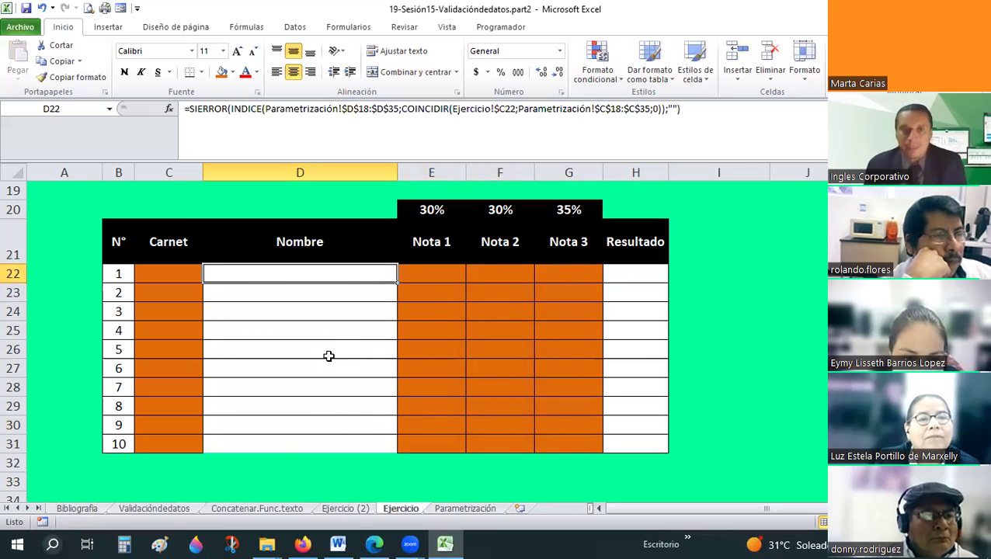
# - Set the data validation of Carnet cells C22:C31 to allow a List
pyautogui.scroll(5, 247, 251)
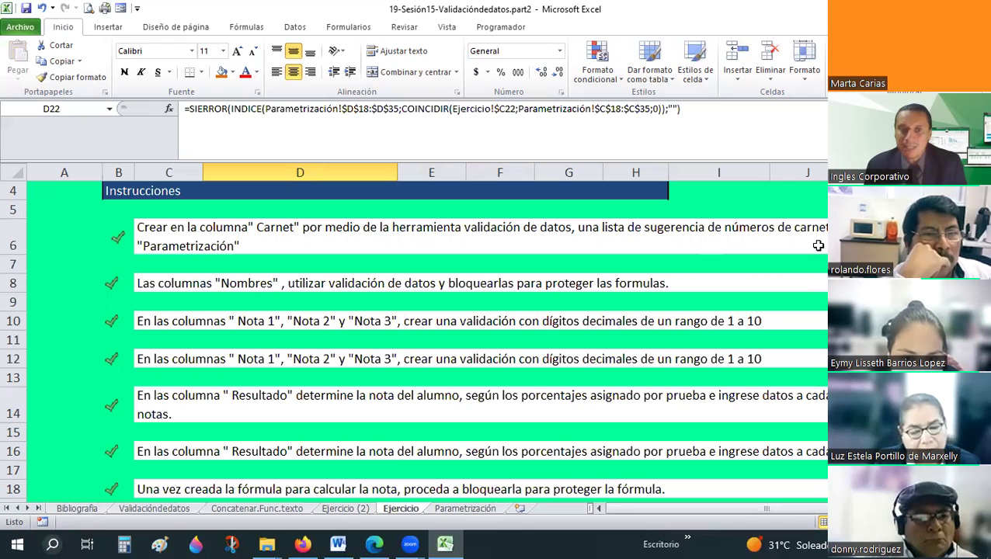
pyautogui.scroll(-3, 267, 240)
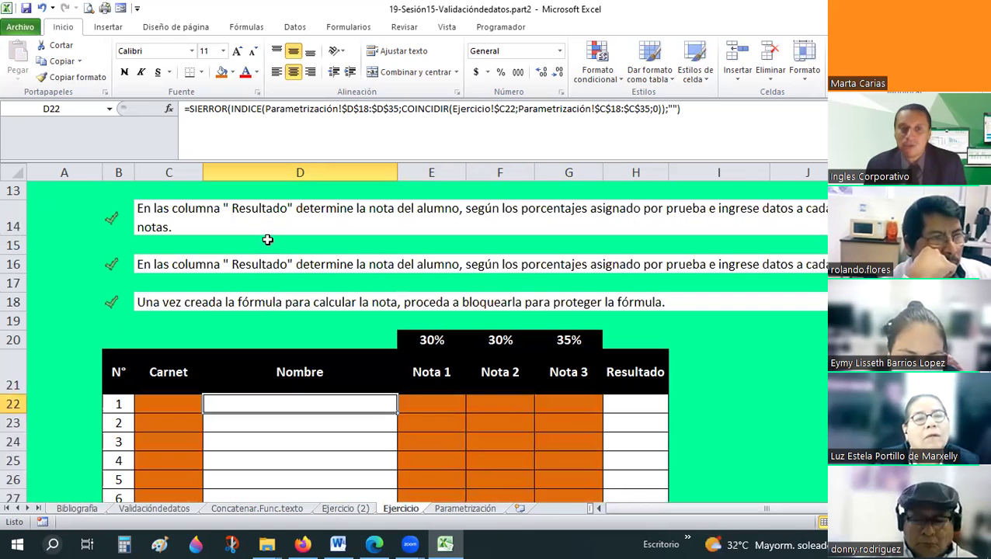
pyautogui.scroll(-2, 184, 285)
pyautogui.moveTo(166, 274); pyautogui.dragTo(155, 445)
pyautogui.click(295, 27)
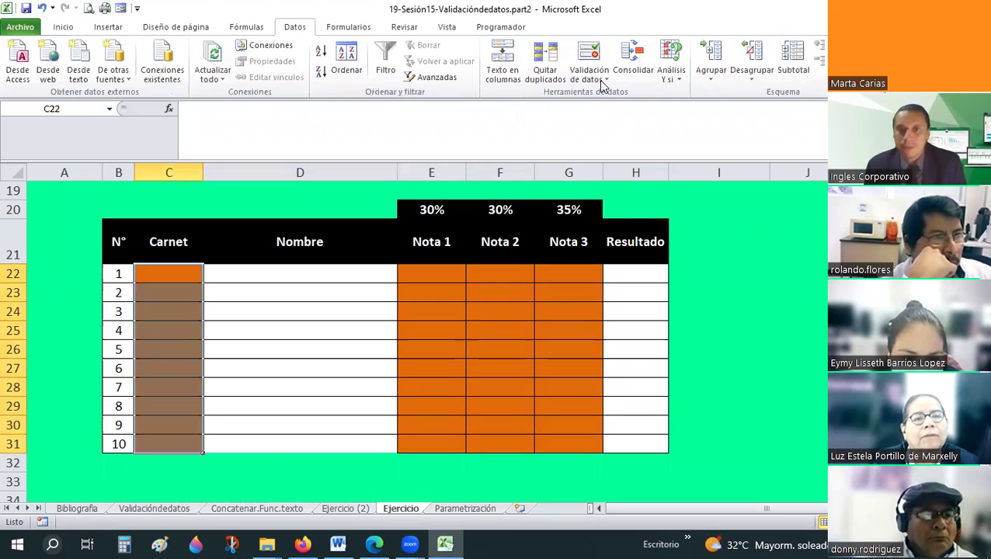
pyautogui.click(603, 80)
pyautogui.click(607, 97)
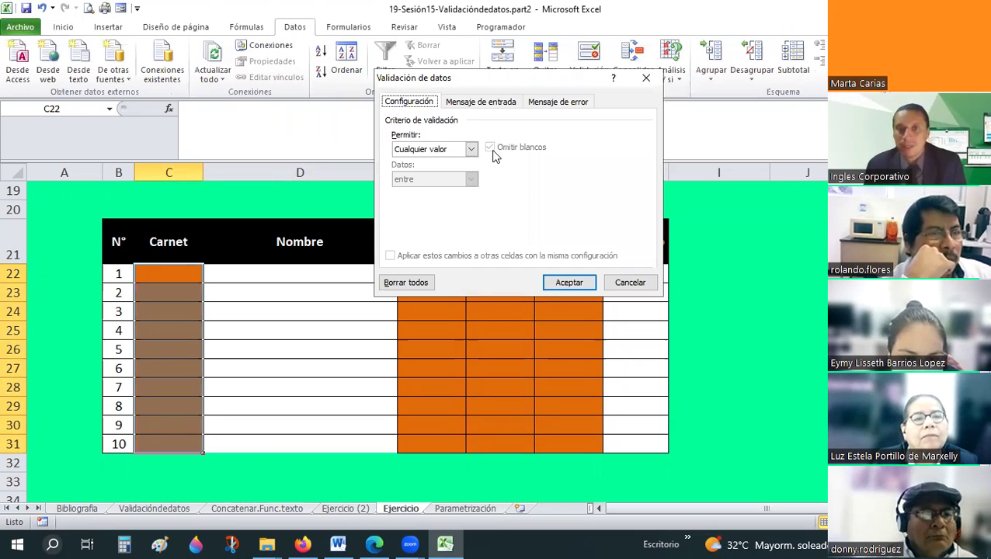
pyautogui.click(453, 152)
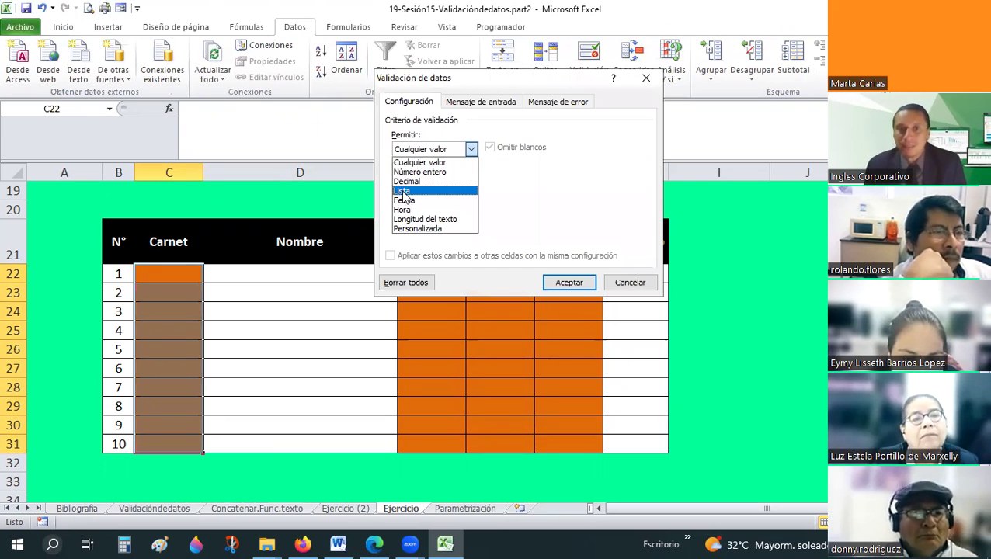
pyautogui.press('Return')
# - Use Parametrización!$C$18:$C$35 as the list source and confirm the validation
pyautogui.click(587, 206)
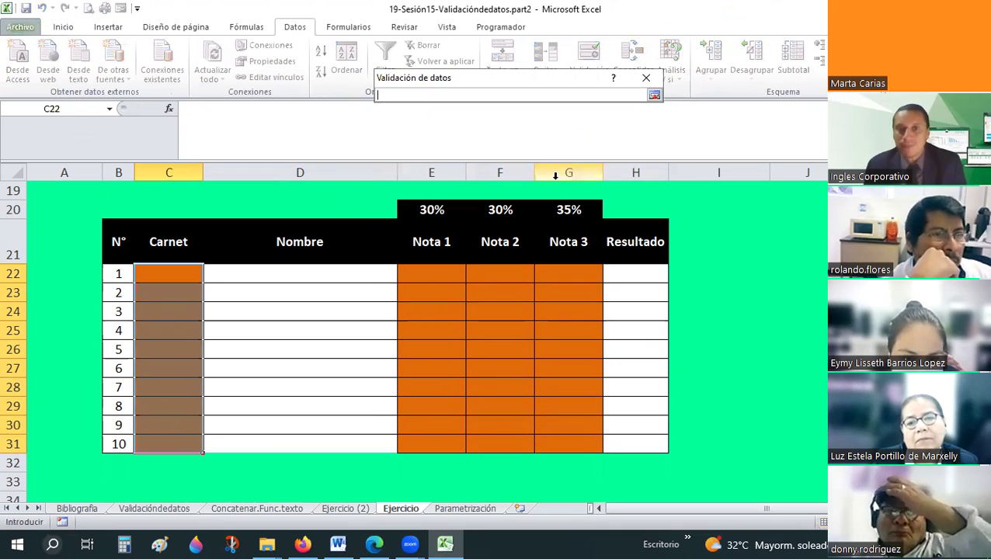
pyautogui.click(446, 512)
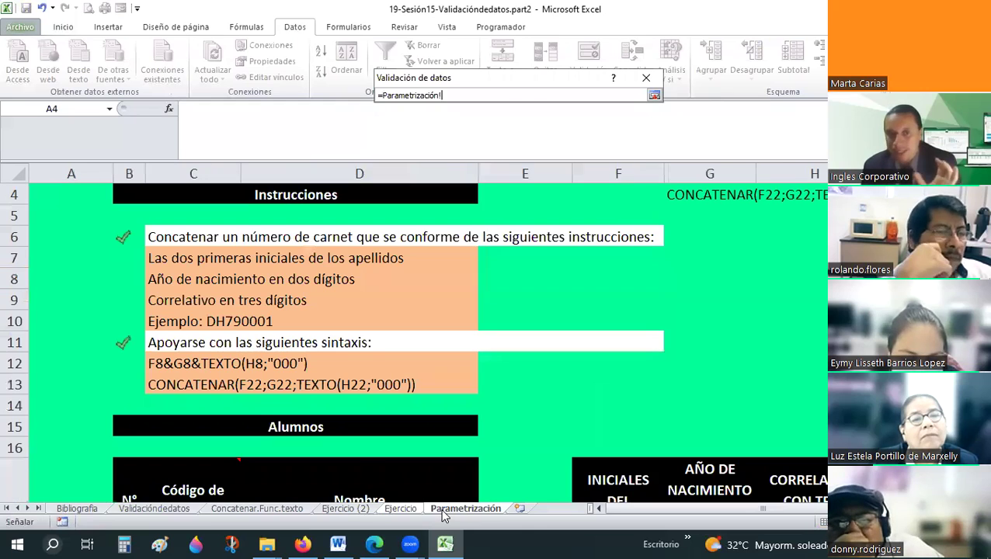
pyautogui.scroll(-1, 259, 354)
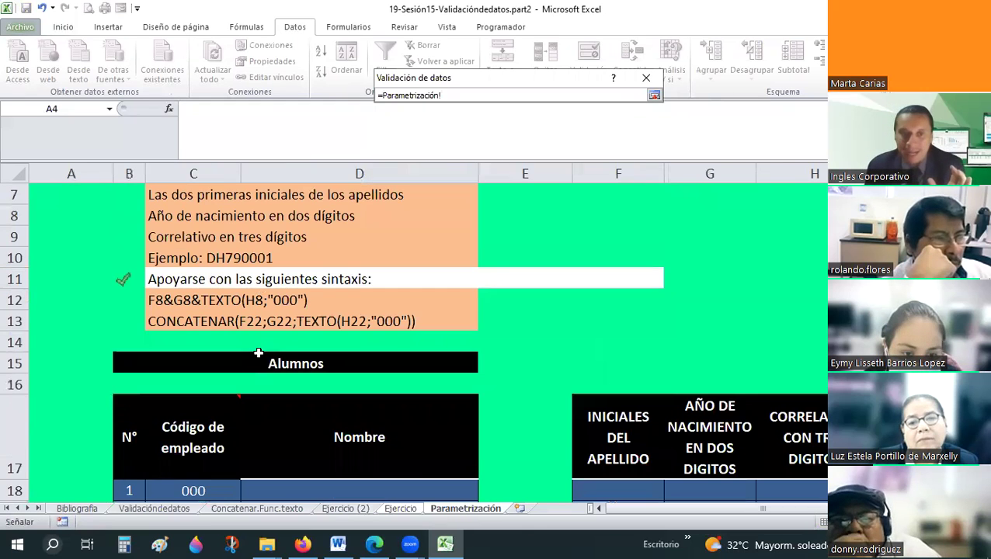
pyautogui.scroll(-3, 259, 353)
pyautogui.scroll(-2, 259, 354)
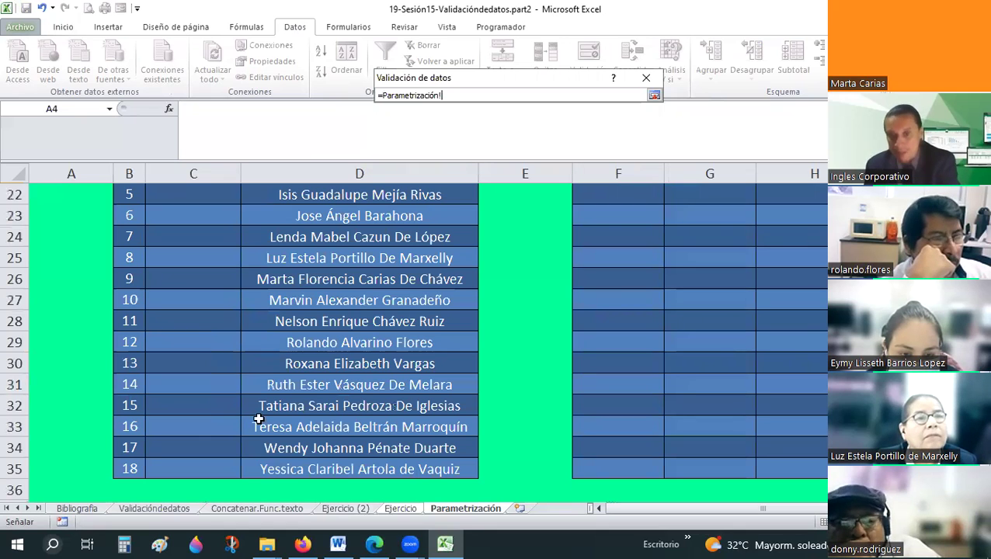
pyautogui.scroll(2, 191, 344)
pyautogui.moveTo(193, 300); pyautogui.dragTo(189, 465)
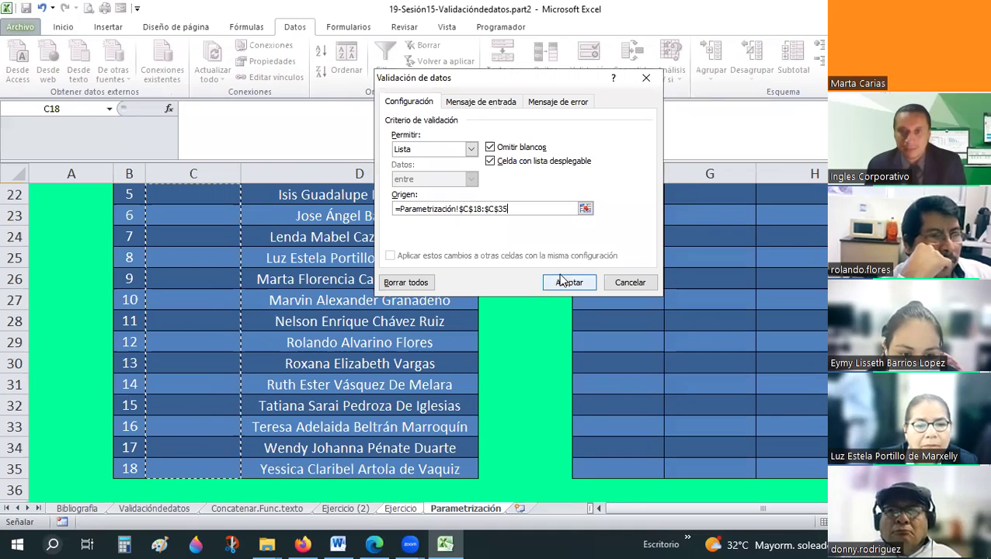
pyautogui.press('Return')
# - Test the C22 Carnet dropdown, then delete the 000 placeholder from Parametrización C18
pyautogui.click(198, 278)
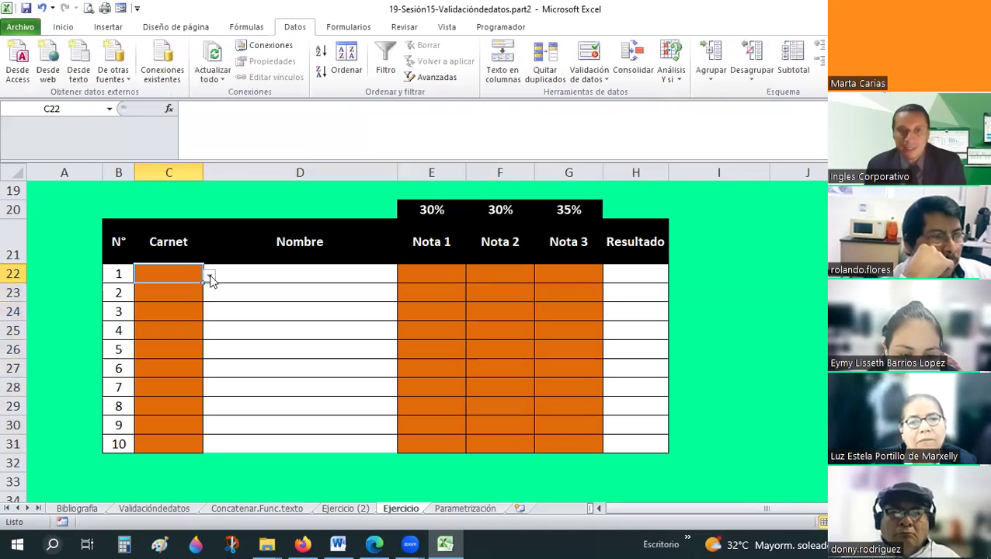
pyautogui.click(209, 275)
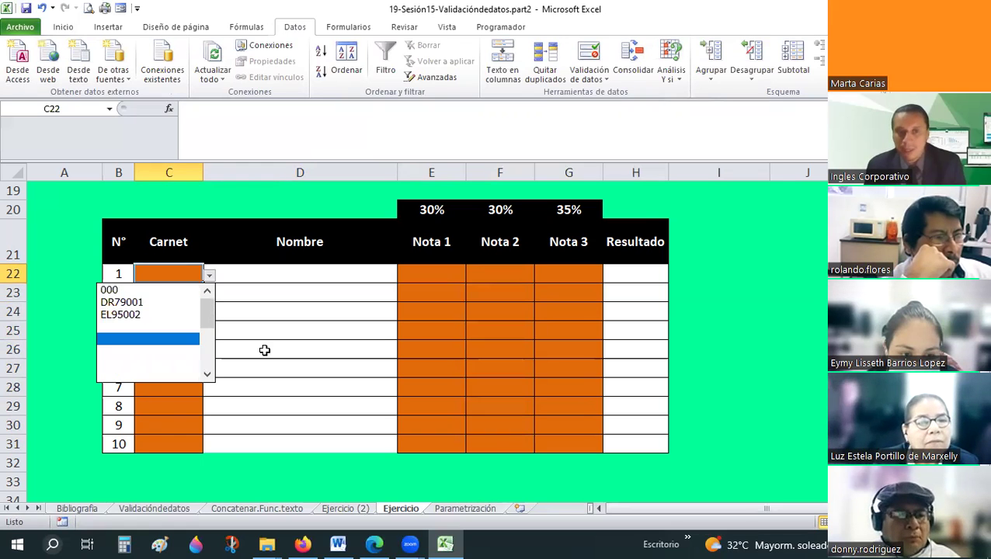
pyautogui.click(370, 509)
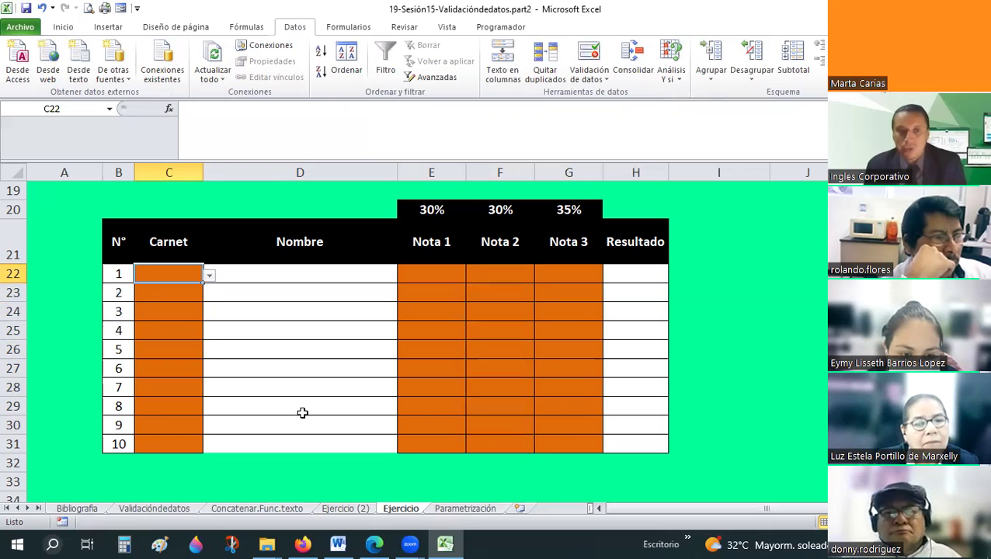
pyautogui.hotkey('ctrl', 'pagedown')
pyautogui.click(187, 298)
pyautogui.press('Delete')
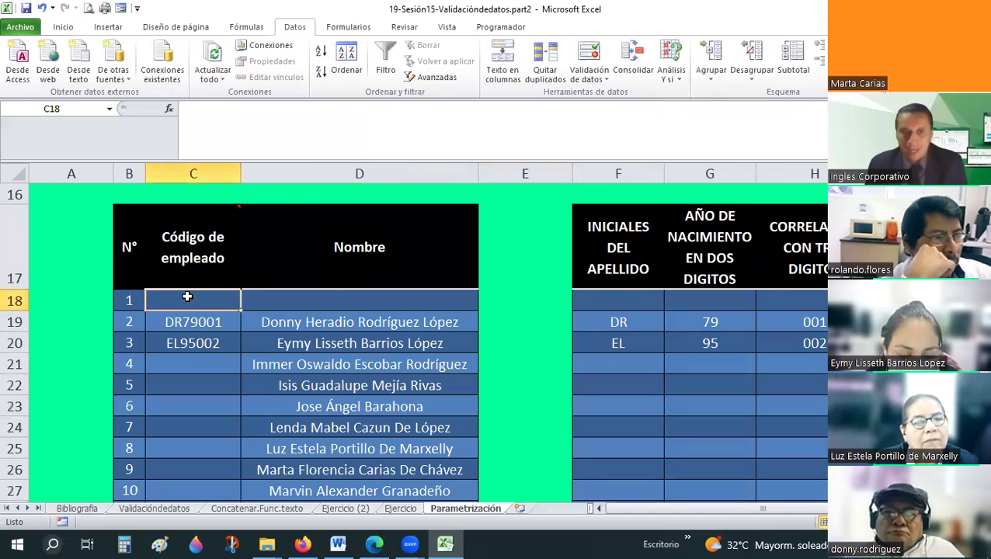
# - Review the code formulas in C19 and C20 and the empty rows below, then return to Ejercicio
pyautogui.click(200, 320)
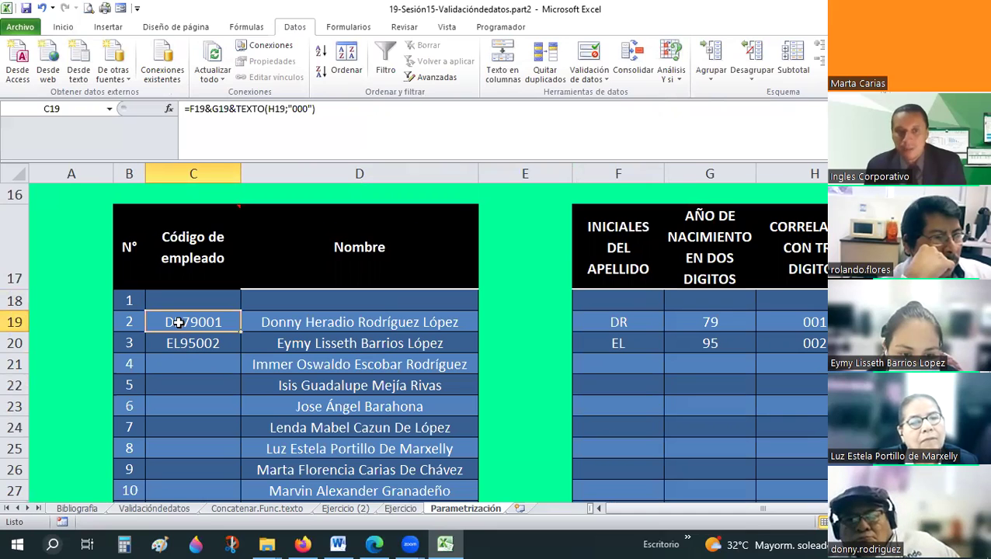
pyautogui.click(178, 344)
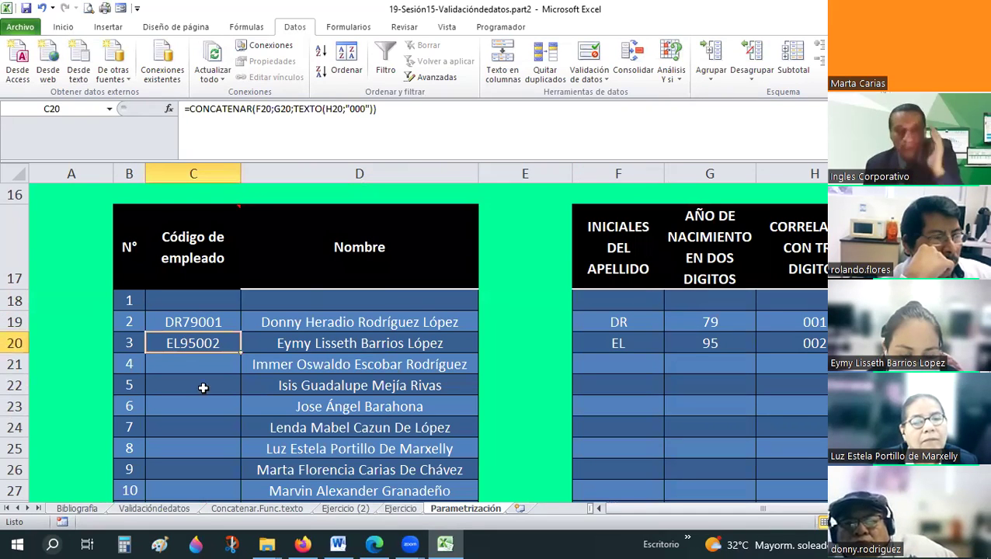
pyautogui.click(191, 361)
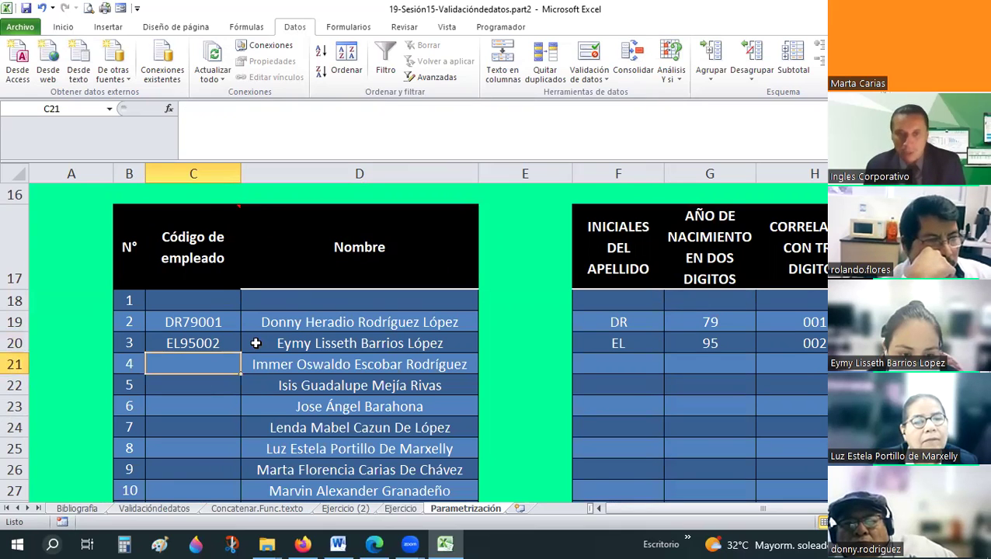
pyautogui.scroll(-1, 177, 233)
pyautogui.keyDown('shift'); pyautogui.click(196, 491); pyautogui.keyUp('shift')
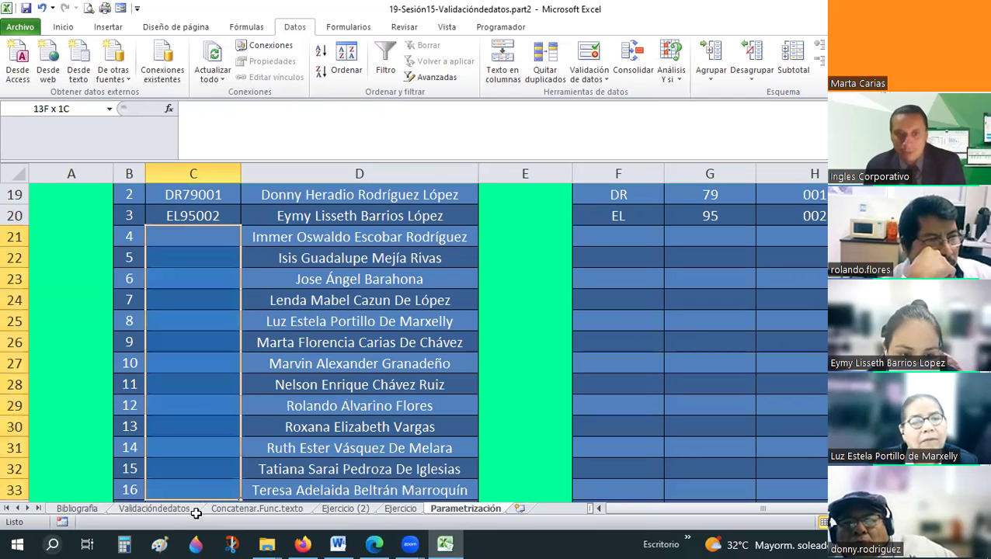
pyautogui.moveTo(189, 517); pyautogui.dragTo(172, 427)
pyautogui.scroll(2, 225, 338)
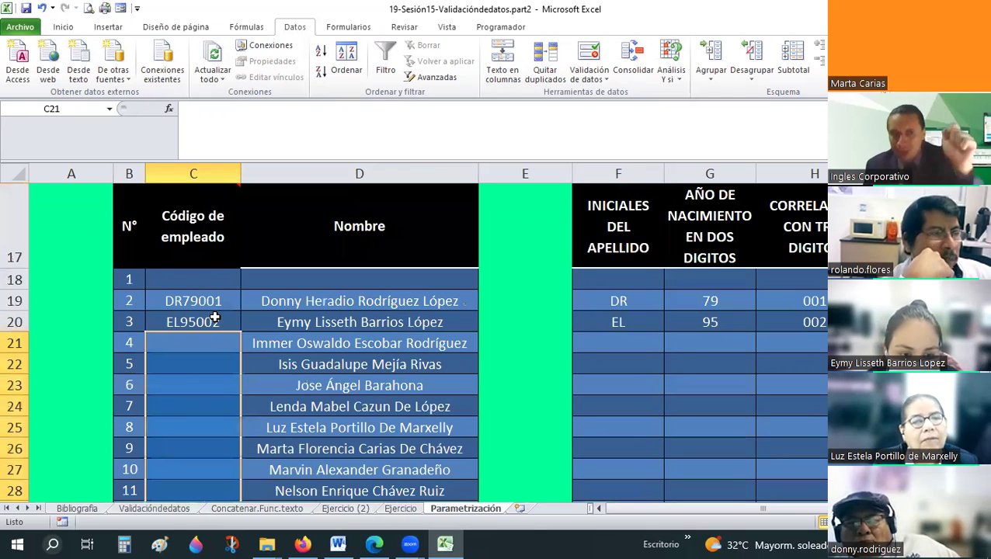
pyautogui.click(225, 327)
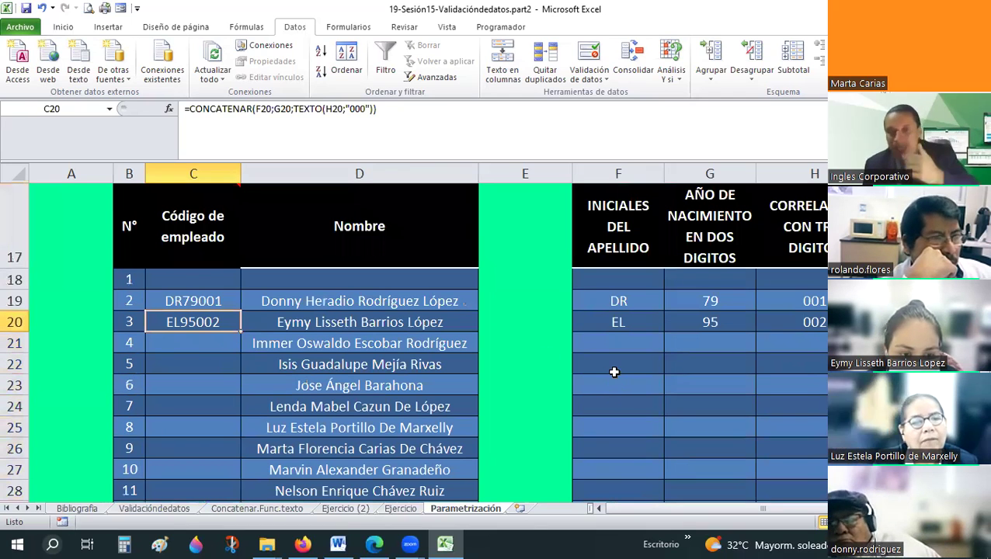
pyautogui.click(670, 343)
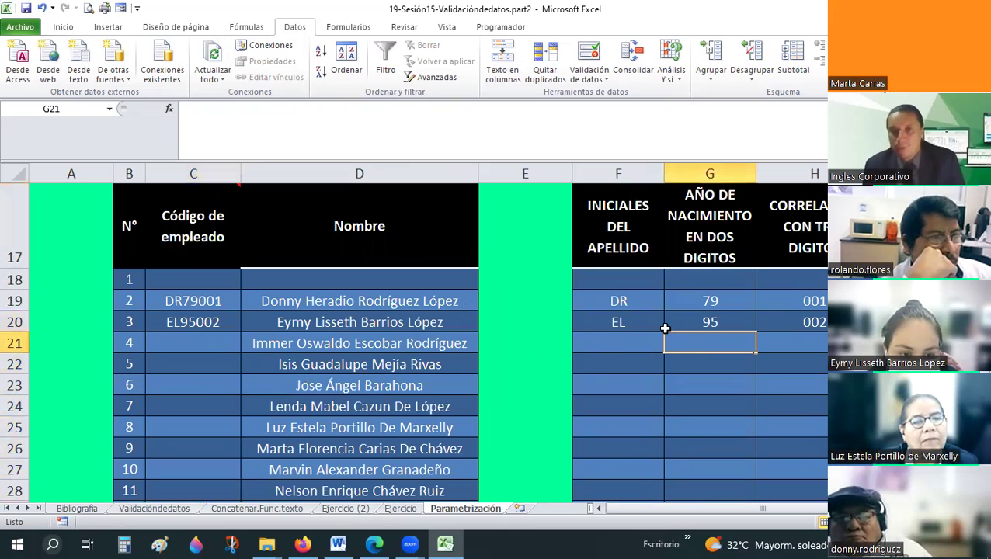
pyautogui.scroll(1, 350, 483)
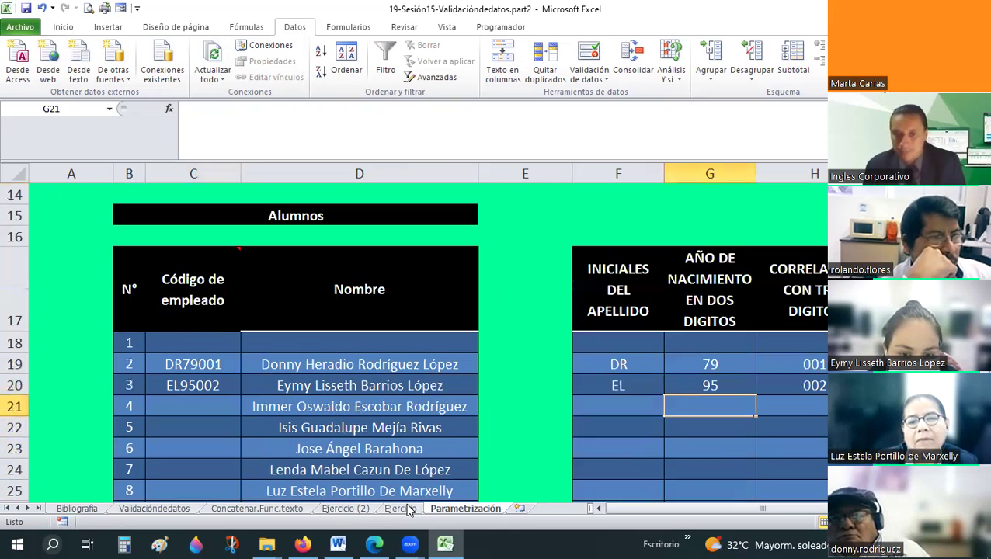
pyautogui.hotkey('ctrl', 'pageup')
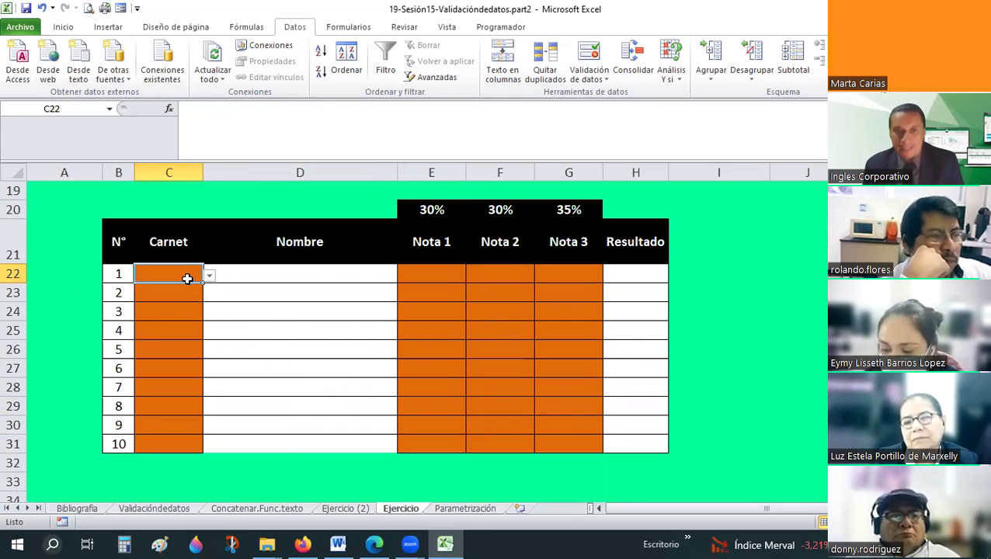
# - Check the Carnet dropdown codes against Parametrización, then select Carnet cells C22:C31
pyautogui.scroll(5, 188, 278)
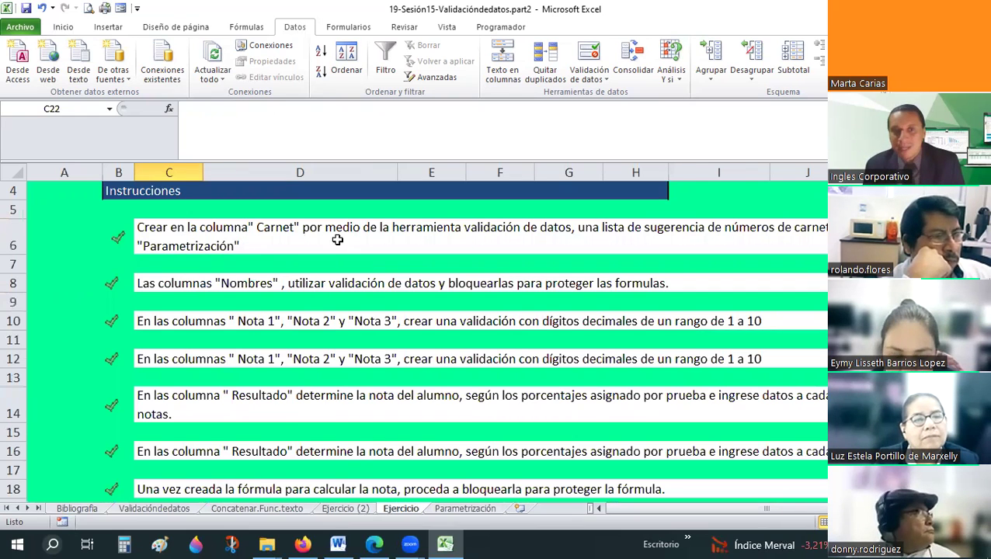
pyautogui.scroll(-3, 198, 331)
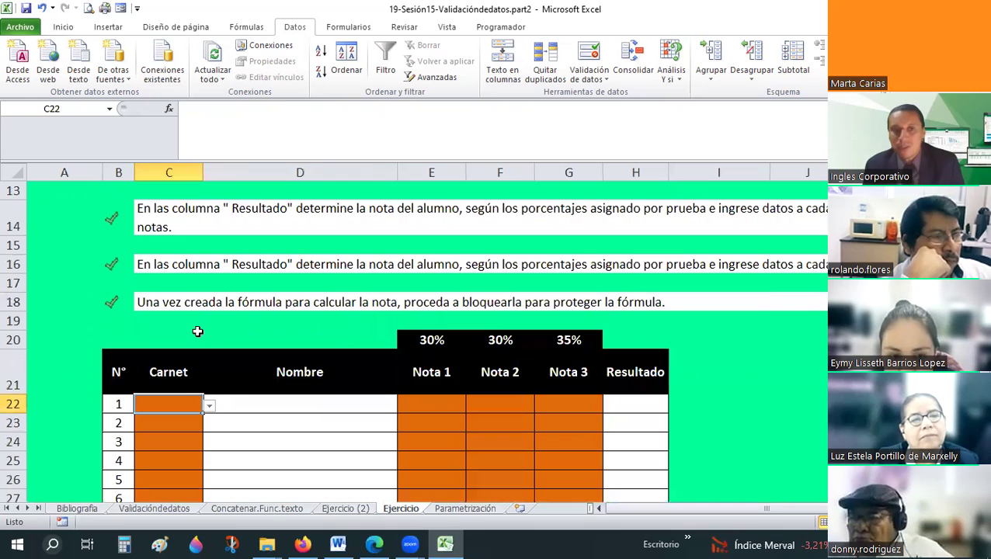
pyautogui.scroll(-1, 205, 330)
pyautogui.click(209, 331)
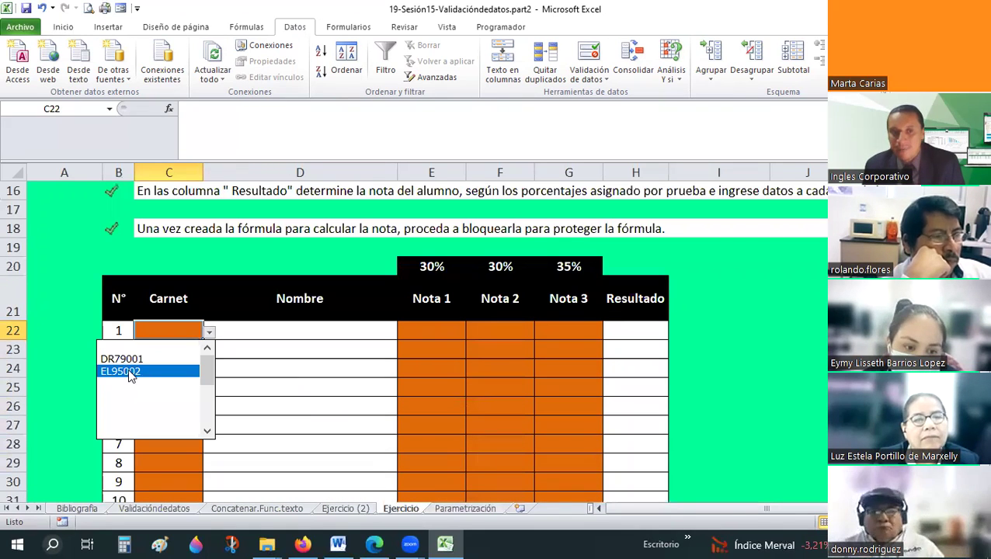
pyautogui.press('Escape')
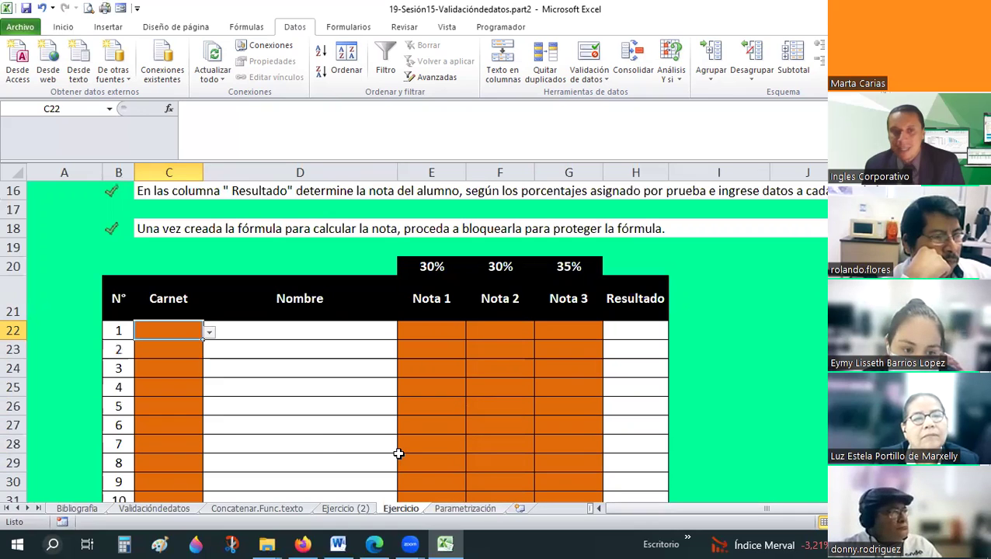
pyautogui.hotkey('ctrl', 'pagedown')
pyautogui.click(390, 510)
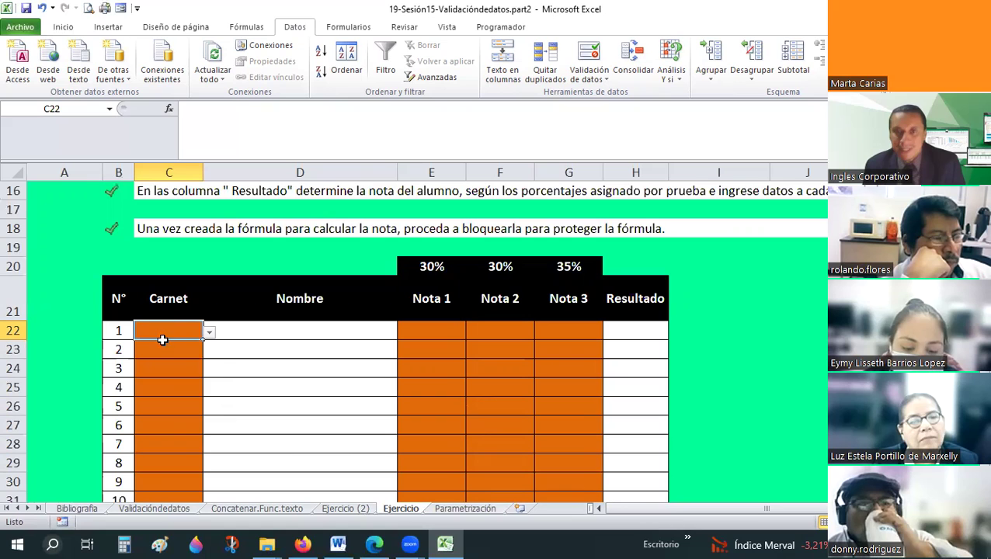
pyautogui.moveTo(167, 331)
pyautogui.mouseDown()
pyautogui.moveTo(163, 480)
pyautogui.moveTo(172, 476)
pyautogui.mouseUp()
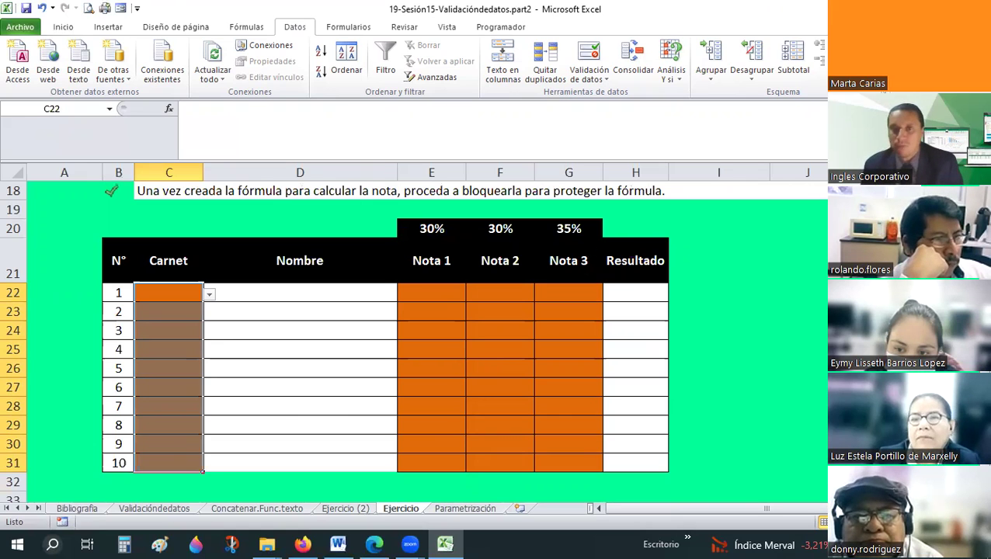
# - Apply the List validation sourced from Parametrización!$C$18:$C$35 to all ten Carnet cells
pyautogui.click(599, 83)
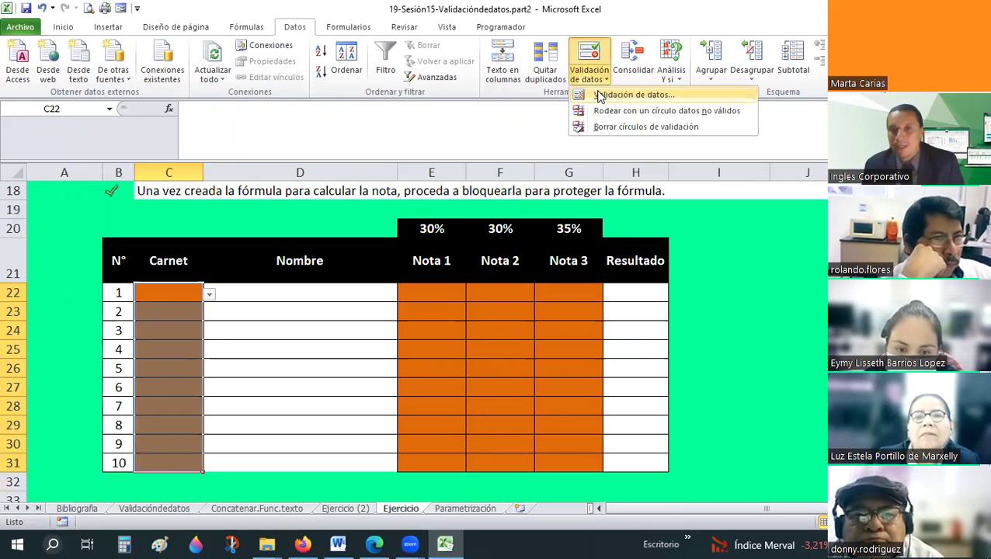
pyautogui.press('Return')
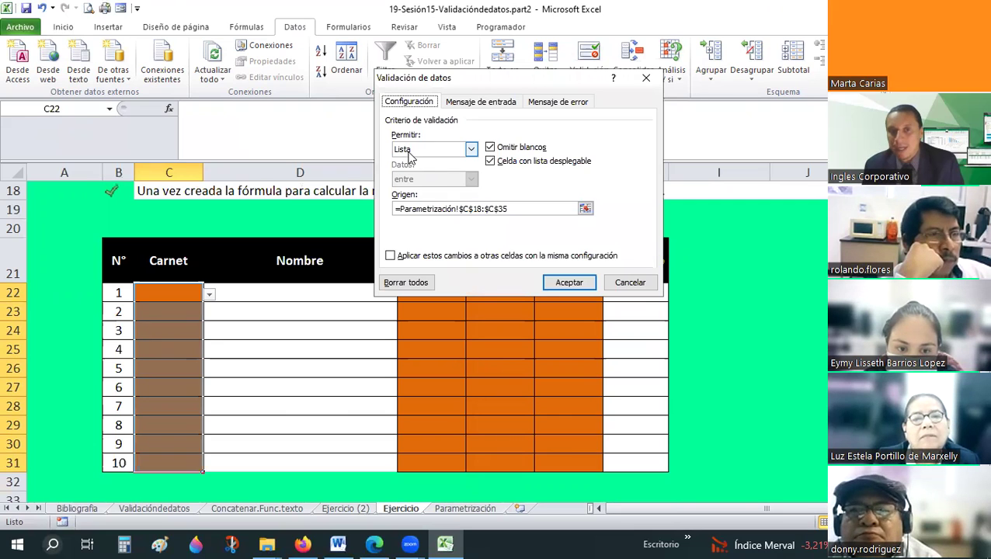
pyautogui.click(585, 209)
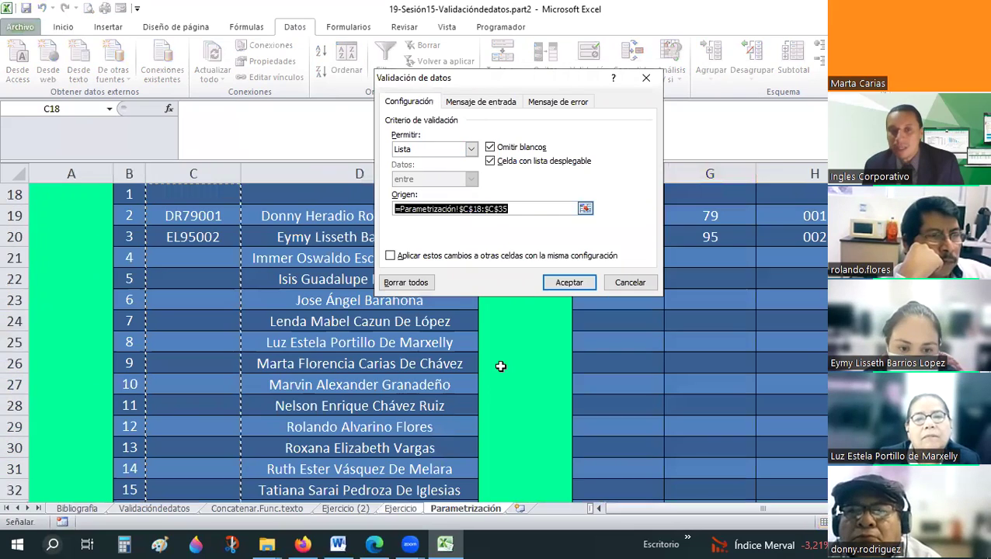
pyautogui.moveTo(254, 317); pyautogui.dragTo(253, 327)
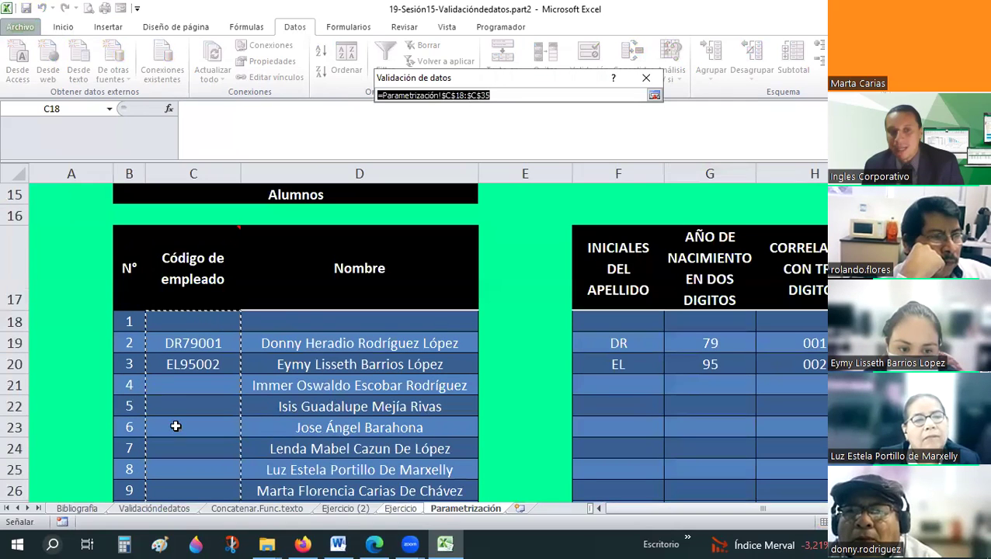
pyautogui.scroll(-3, 177, 392)
pyautogui.scroll(2, 177, 393)
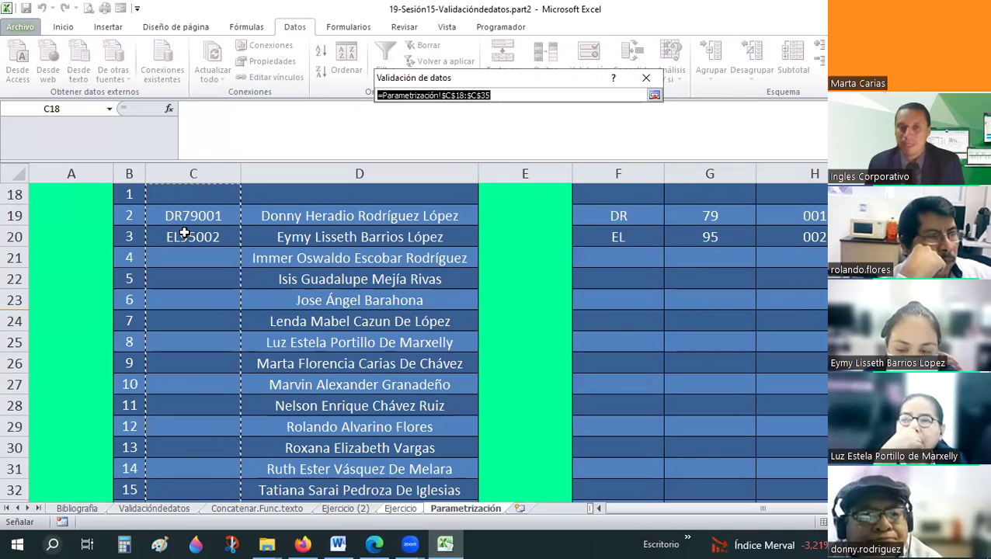
pyautogui.press('Return')
pyautogui.press('Return')
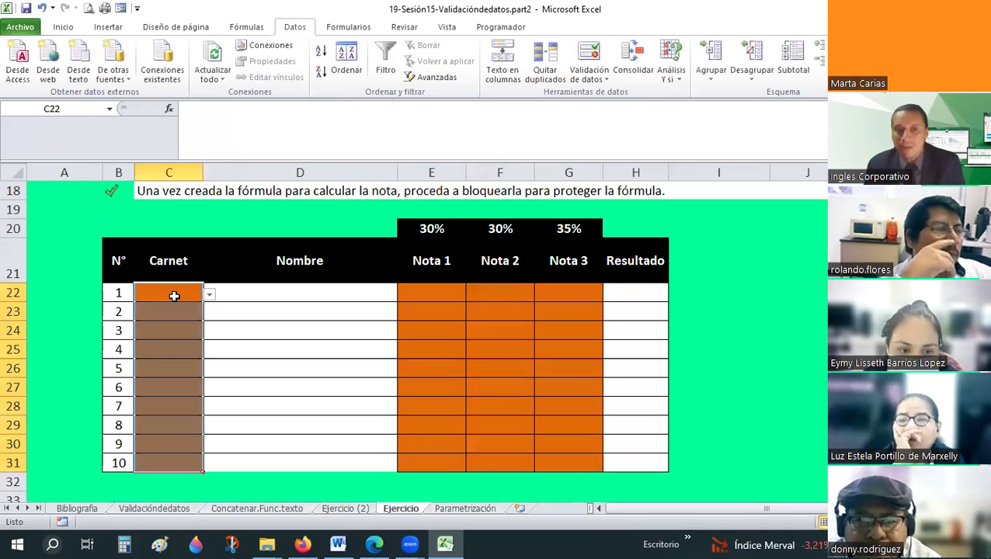
# - Test the C22 Carnet dropdown's codes without choosing one
pyautogui.click(195, 295)
pyautogui.hotkey('alt', 'Down')
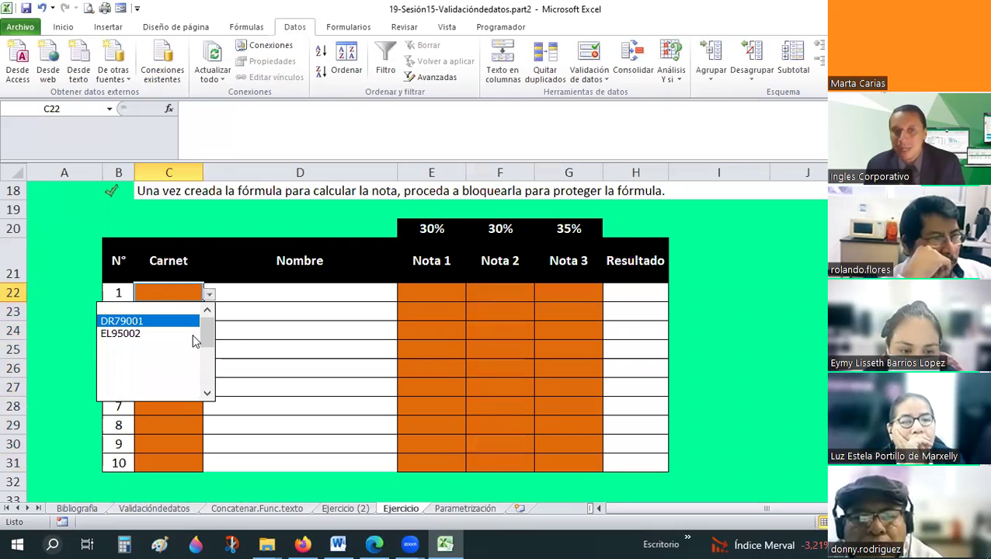
pyautogui.press('Escape')
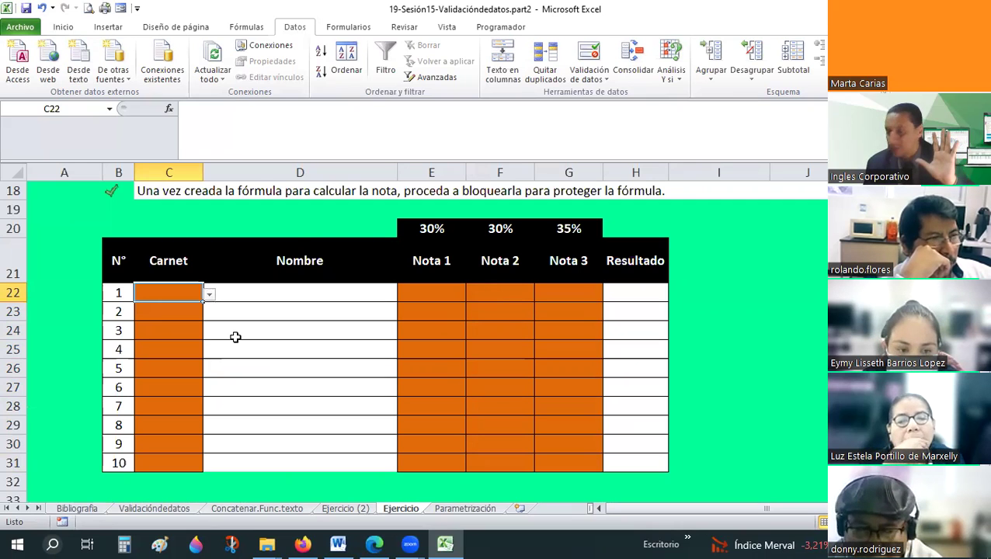
pyautogui.hotkey('ctrl', 'pagedown')
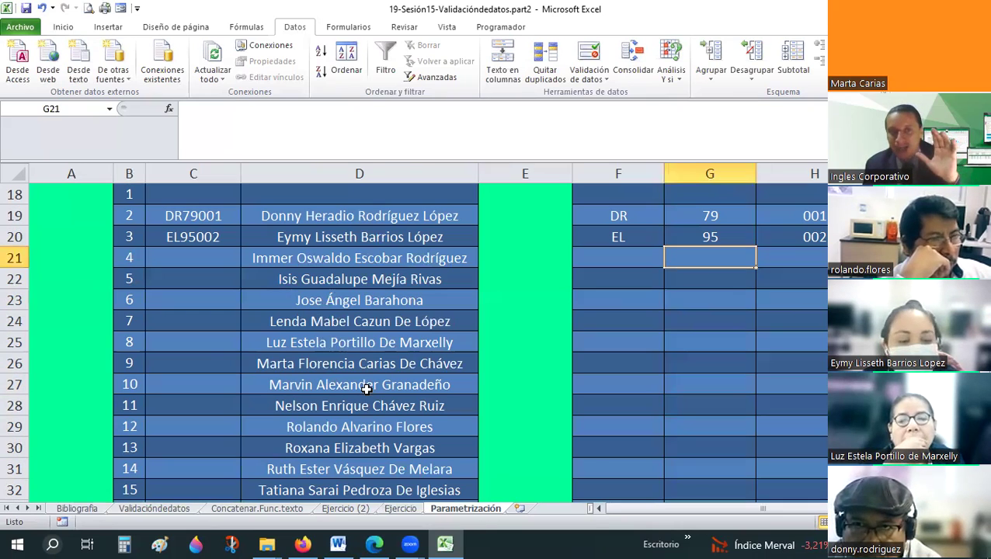
pyautogui.scroll(3, 366, 390)
pyautogui.scroll(2, 366, 391)
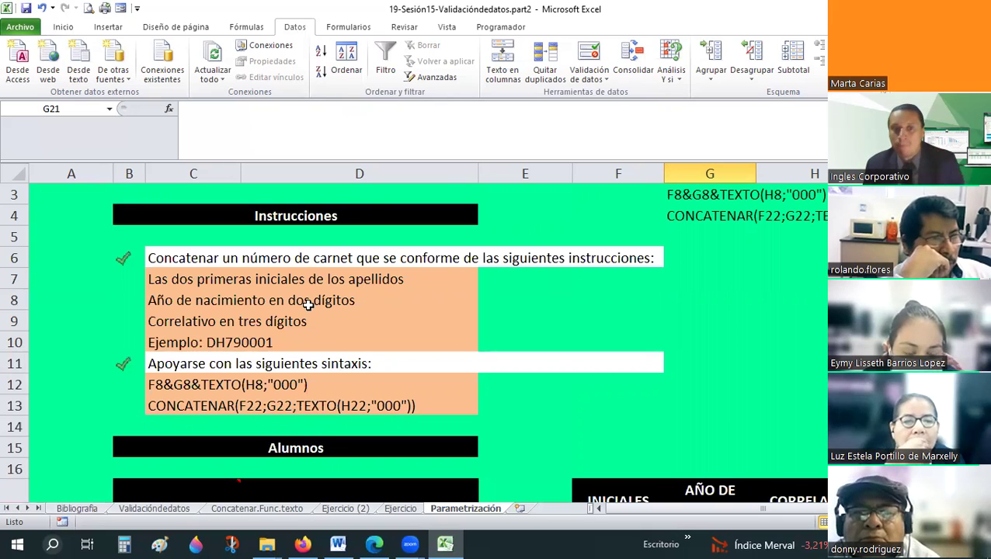
pyautogui.scroll(-4, 319, 389)
pyautogui.click(315, 381)
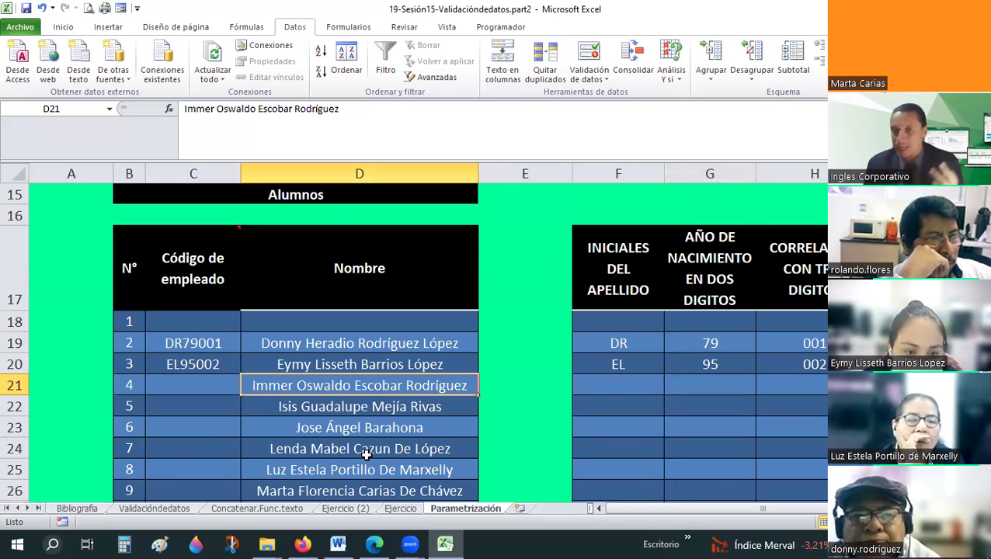
pyautogui.click(598, 388)
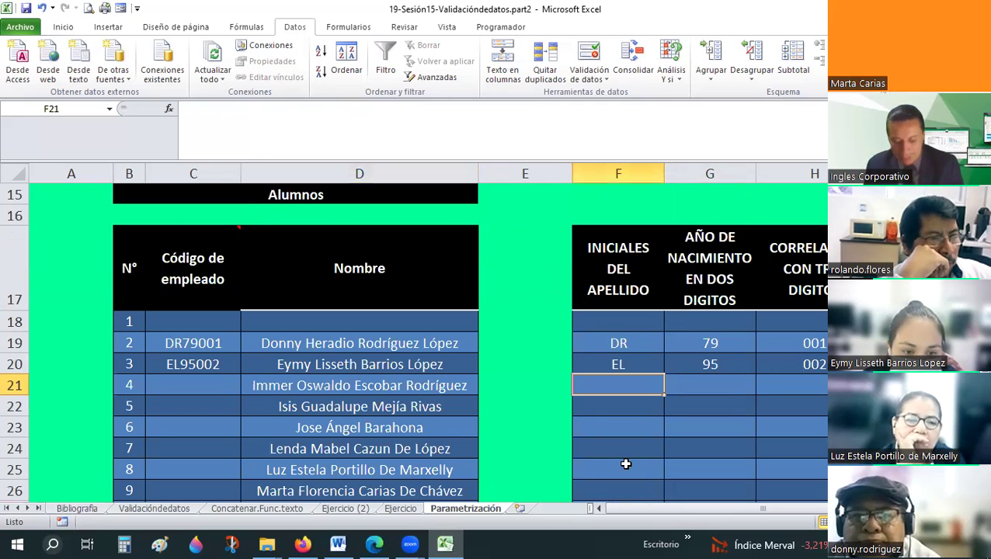
pyautogui.write('eL')
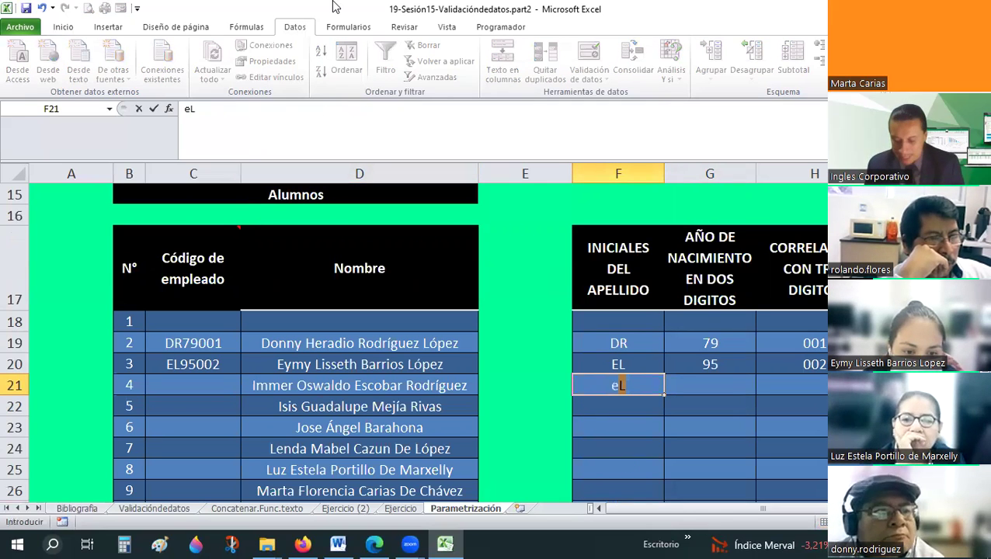
pyautogui.press('Return')
pyautogui.press('Up')
pyautogui.write('ER')
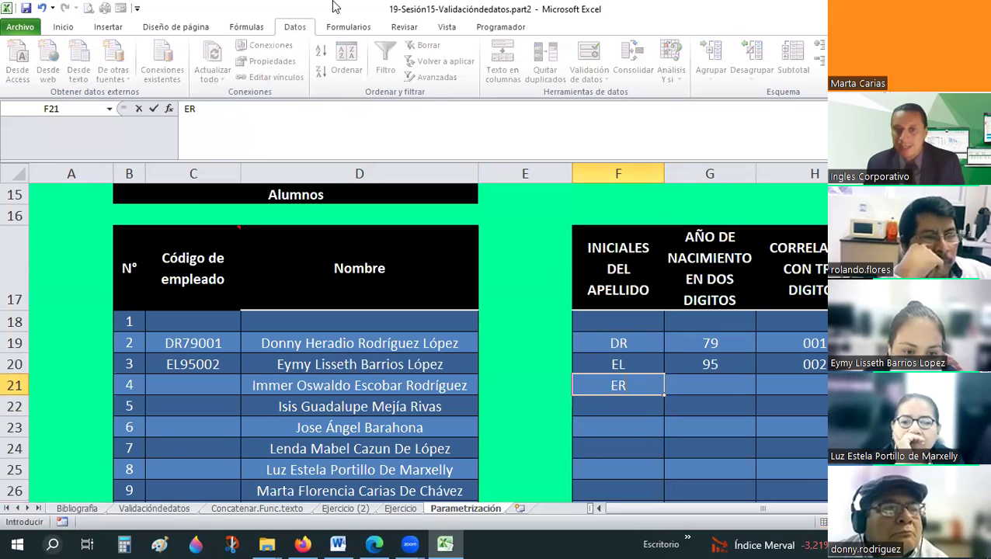
pyautogui.press('Return')
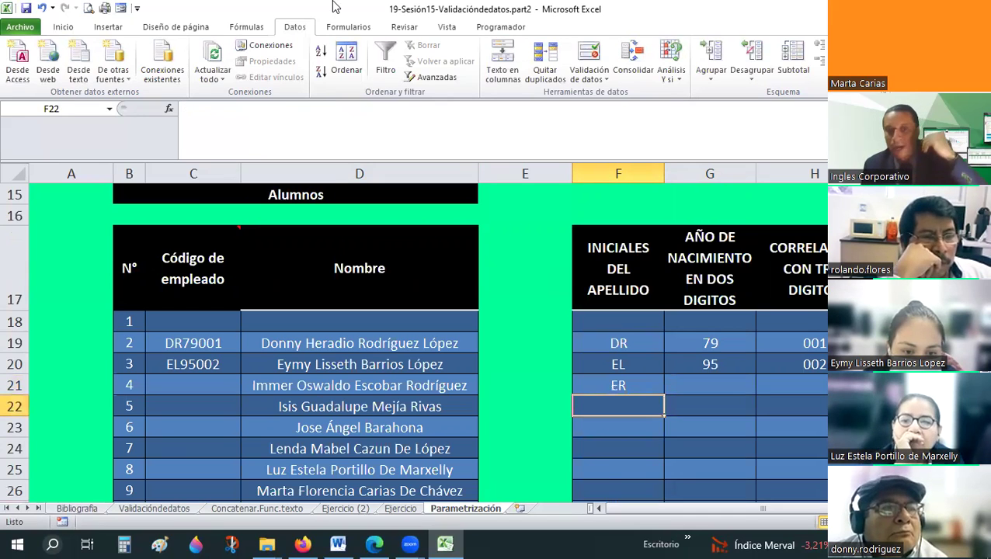
pyautogui.click(703, 386)
pyautogui.scroll(5, 434, 332)
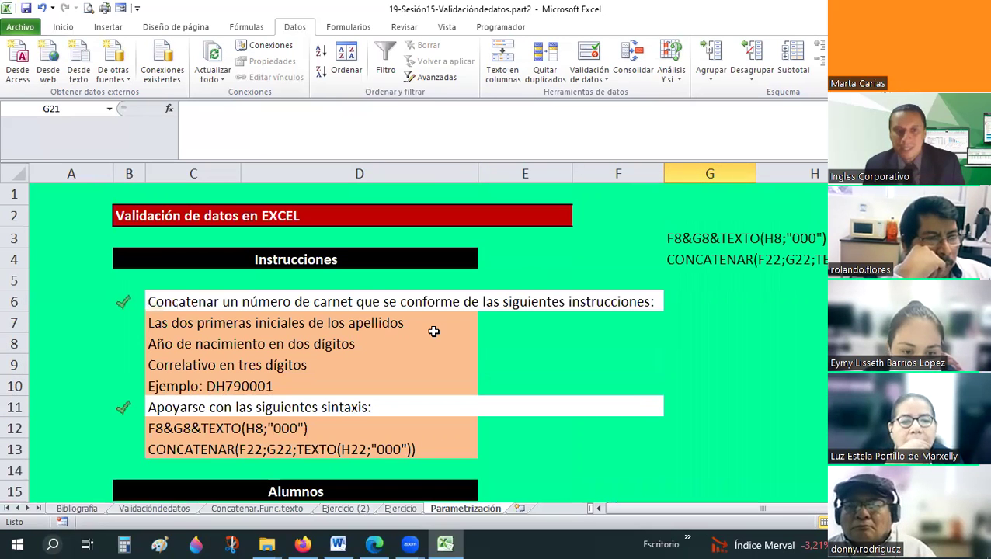
pyautogui.scroll(-1, 267, 296)
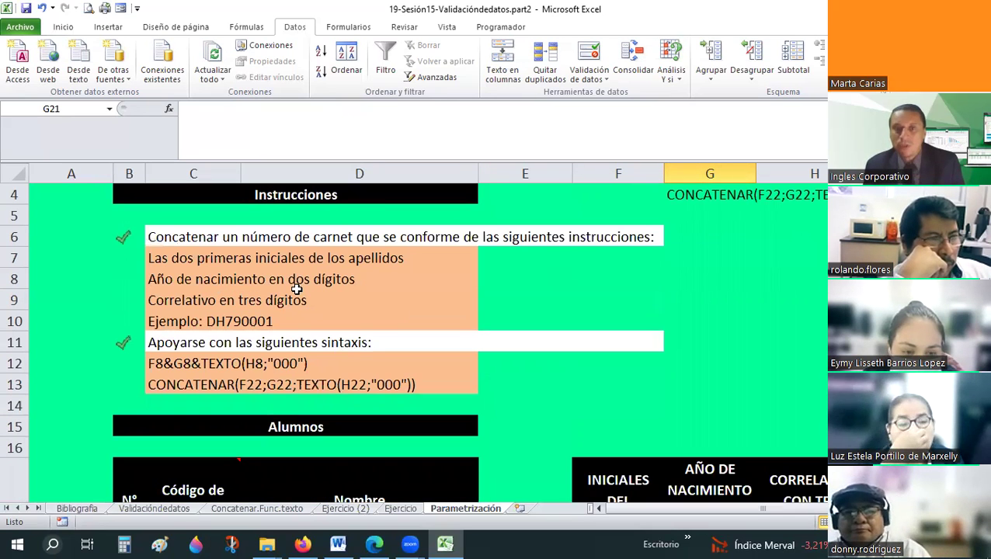
pyautogui.scroll(-3, 329, 295)
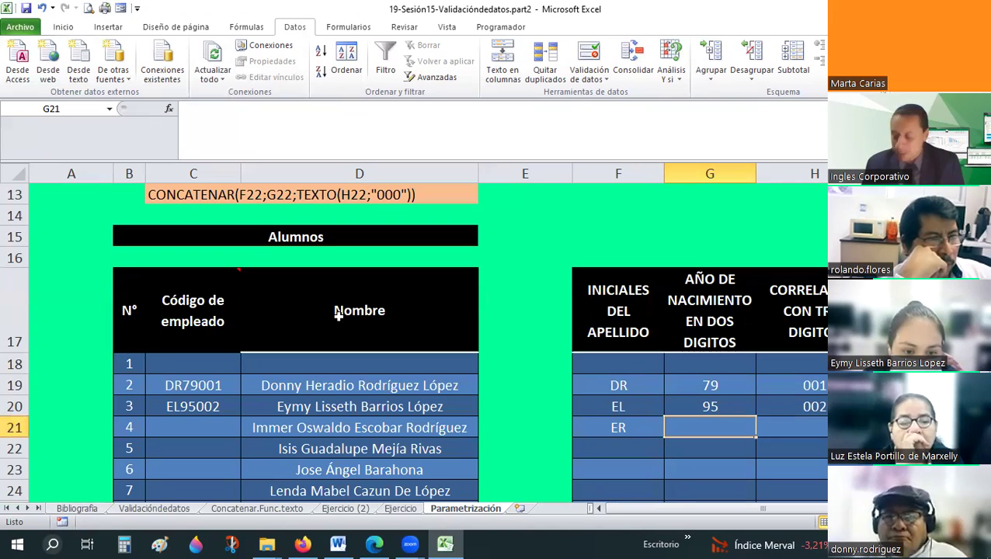
pyautogui.write('8')
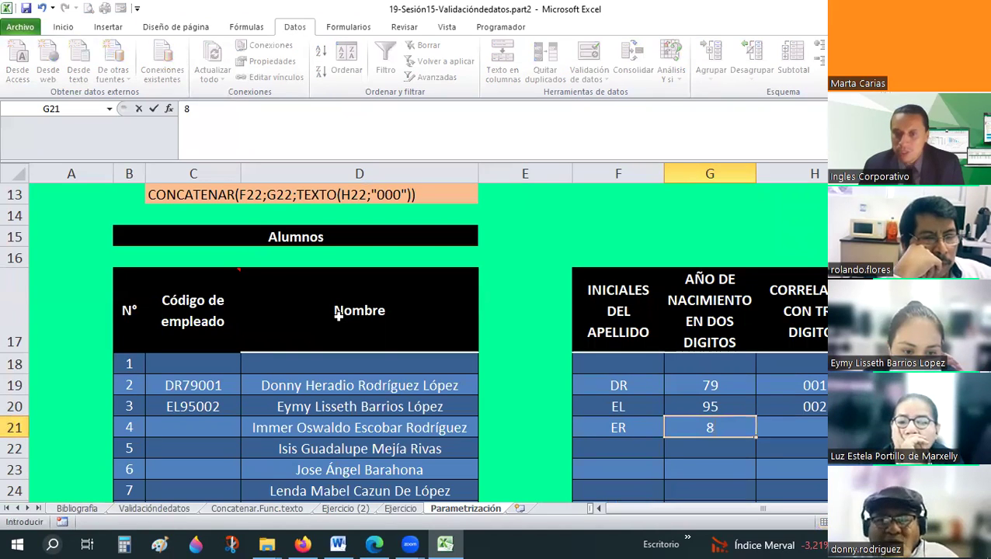
pyautogui.write('5')
pyautogui.press('Return')
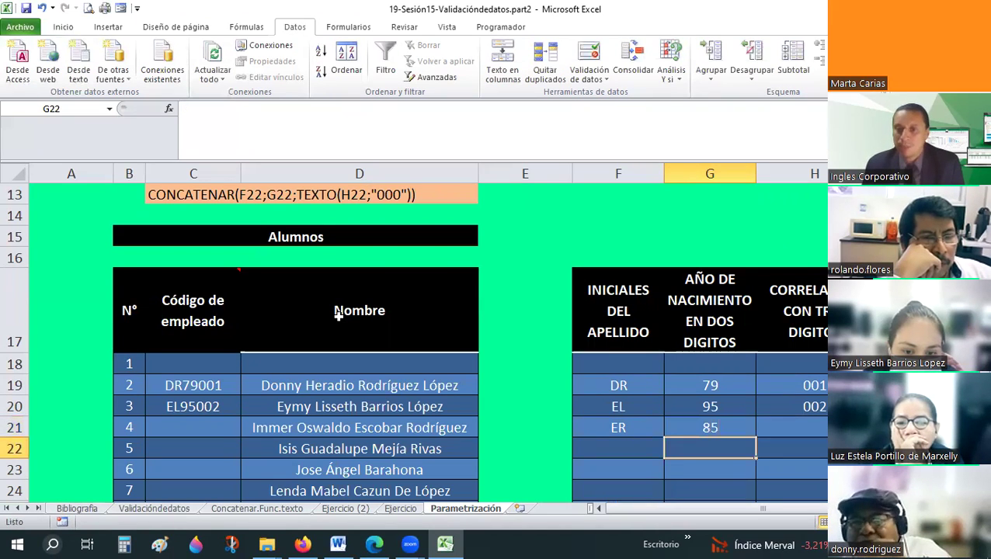
pyautogui.press('Up')
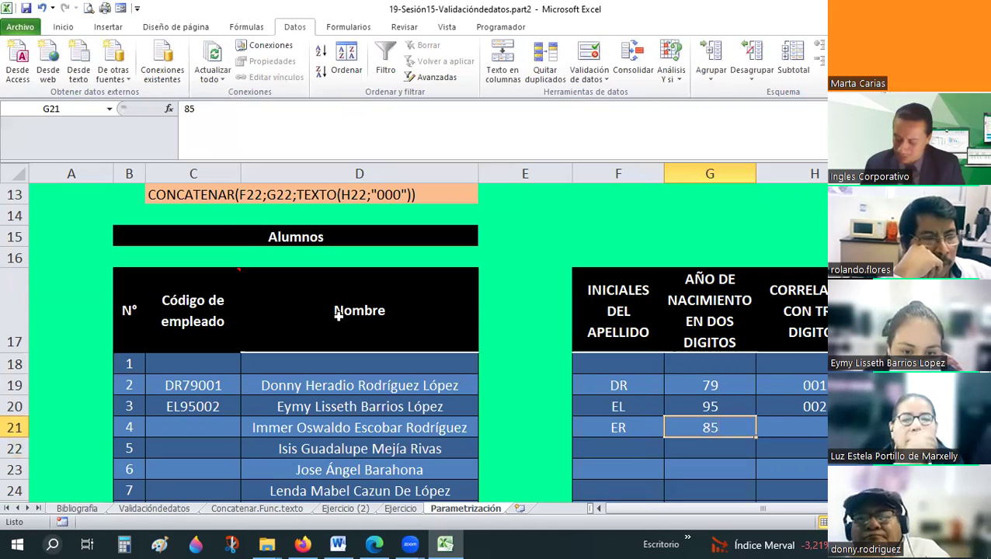
pyautogui.write('90')
pyautogui.press('Return')
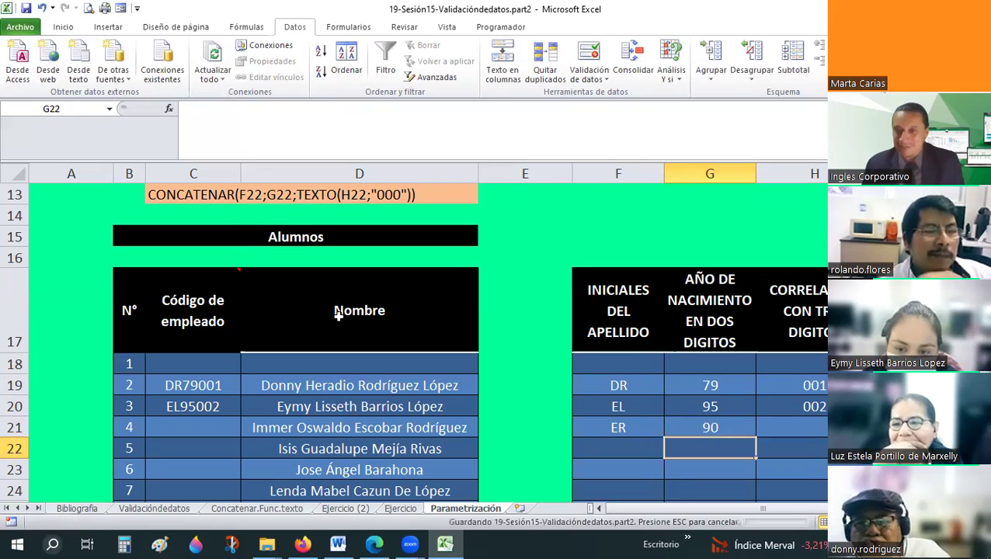
pyautogui.press('Up')
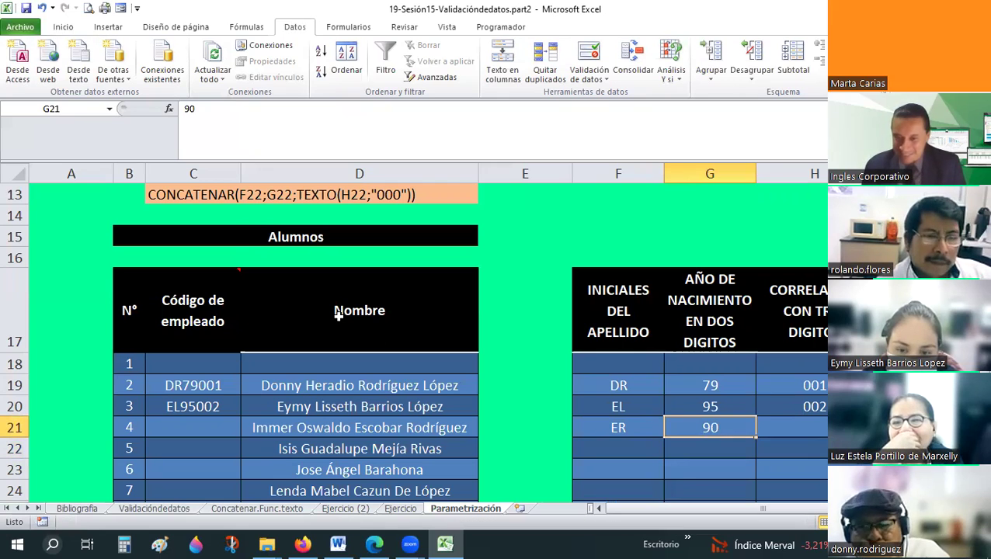
pyautogui.write('77')
pyautogui.press('Return')
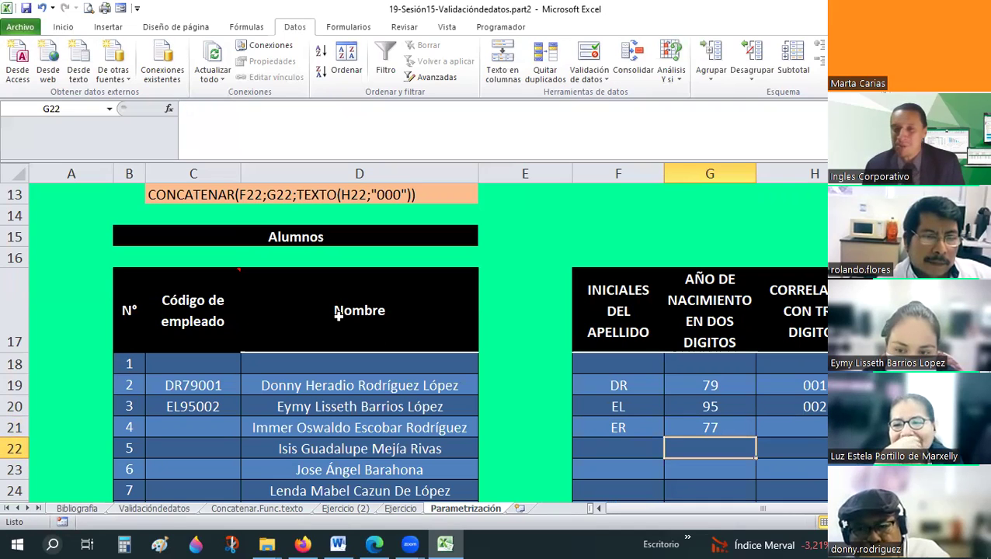
pyautogui.press('Up')
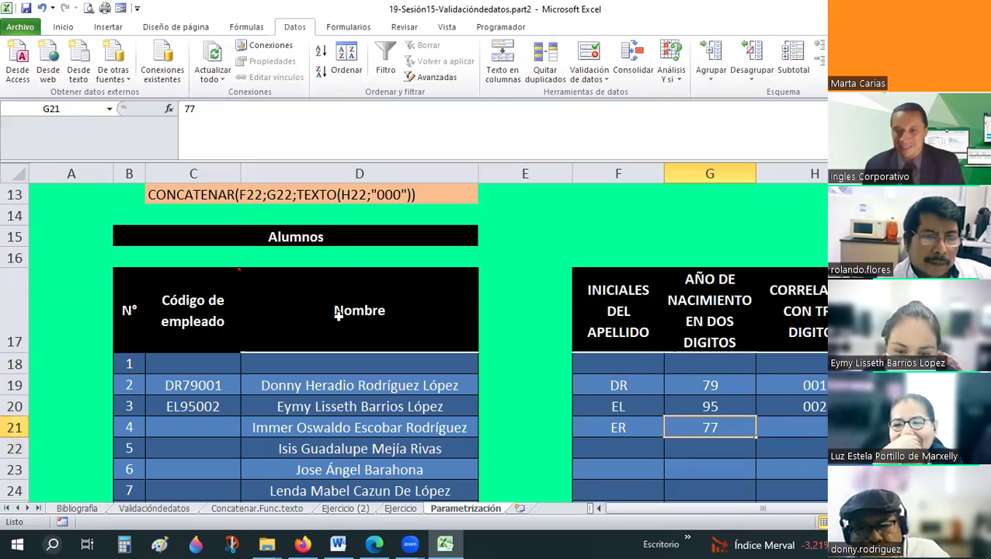
pyautogui.press('Up')
pyautogui.press('Right')
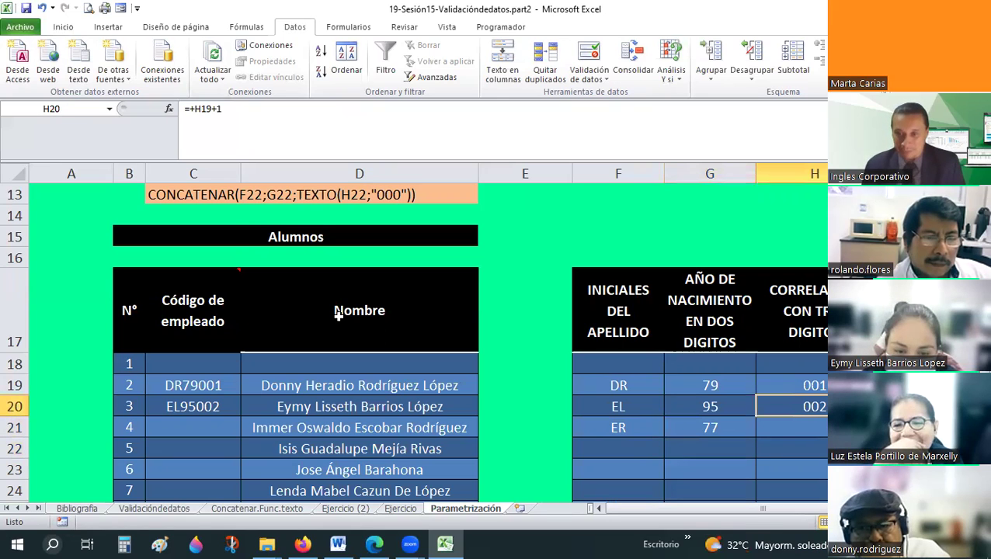
pyautogui.press('Left')
pyautogui.press('Down')
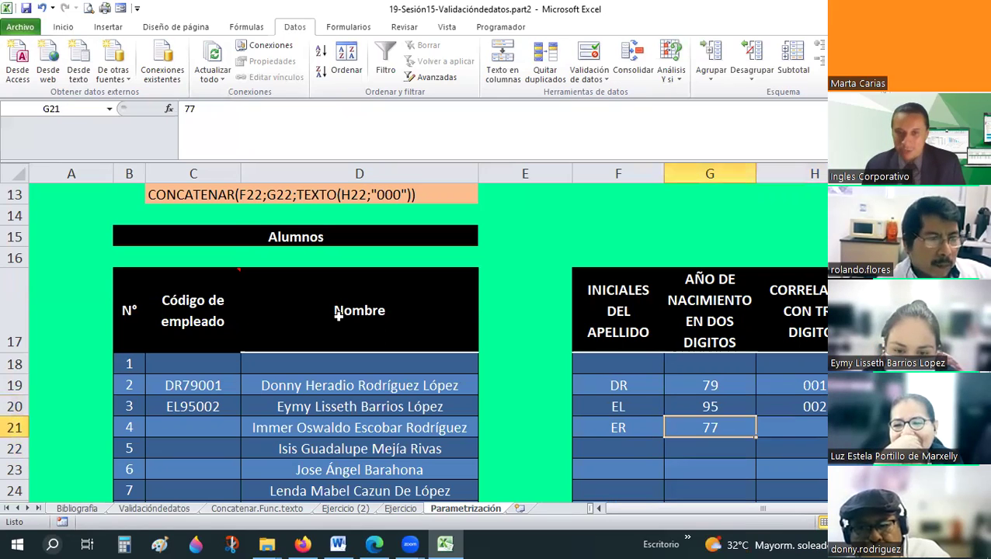
pyautogui.press('Left')
pyautogui.press('Left')
pyautogui.press('Left')
pyautogui.press('Up')
pyautogui.press('Up')
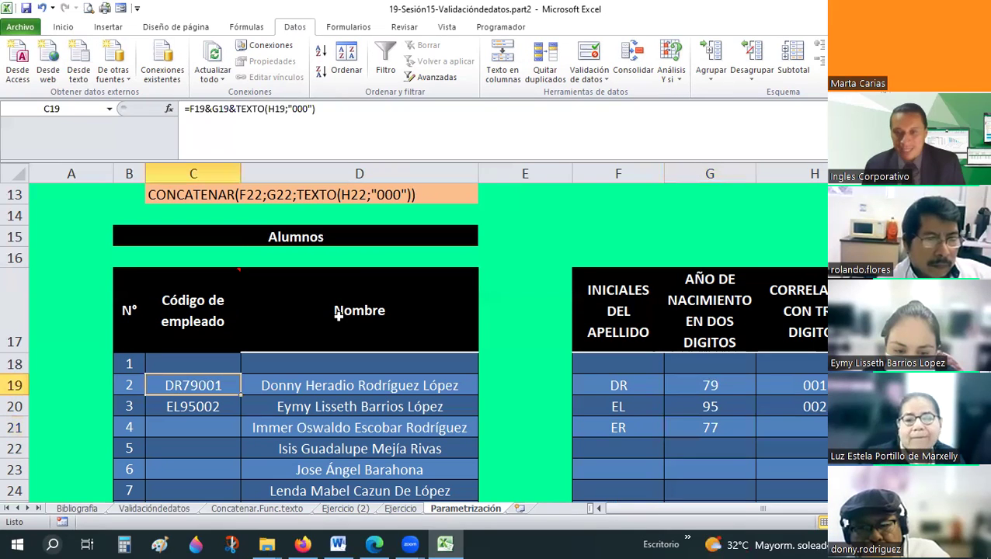
pyautogui.press('Down')
pyautogui.press('Right')
pyautogui.press('Right')
pyautogui.press('Right')
pyautogui.press('Right')
pyautogui.press('Down')
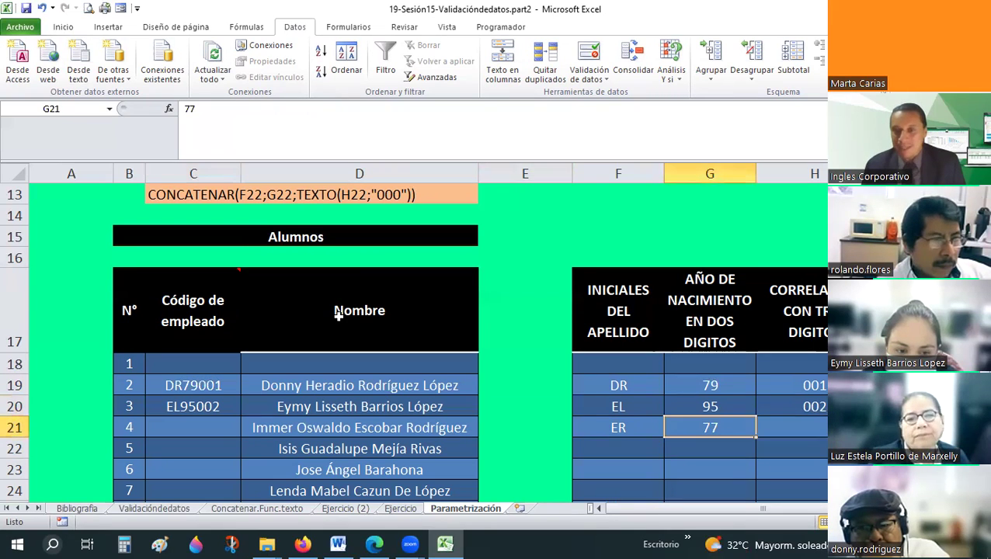
pyautogui.moveTo(267, 544)
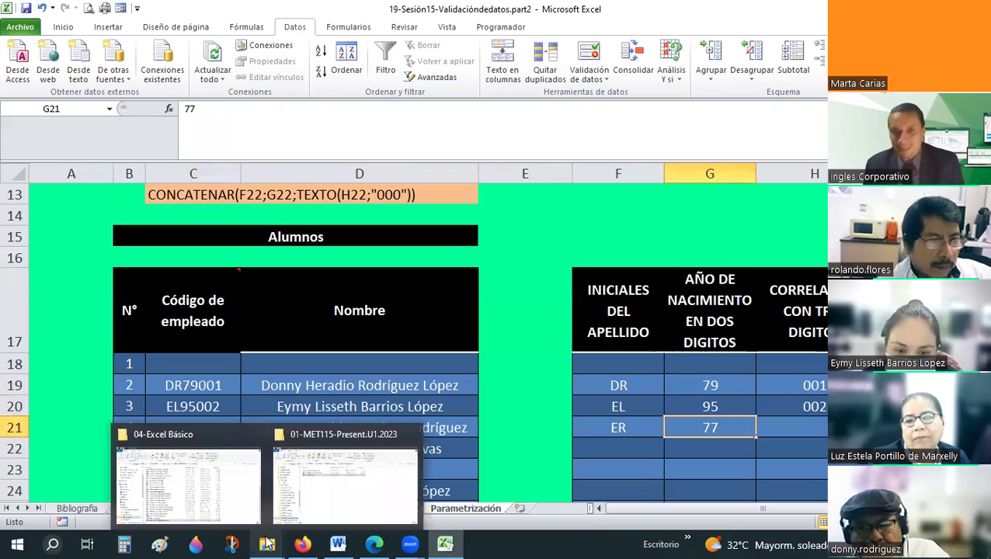
# - Give H19 the custom three-digit number format 000
pyautogui.click(470, 334)
pyautogui.scroll(2, 347, 288)
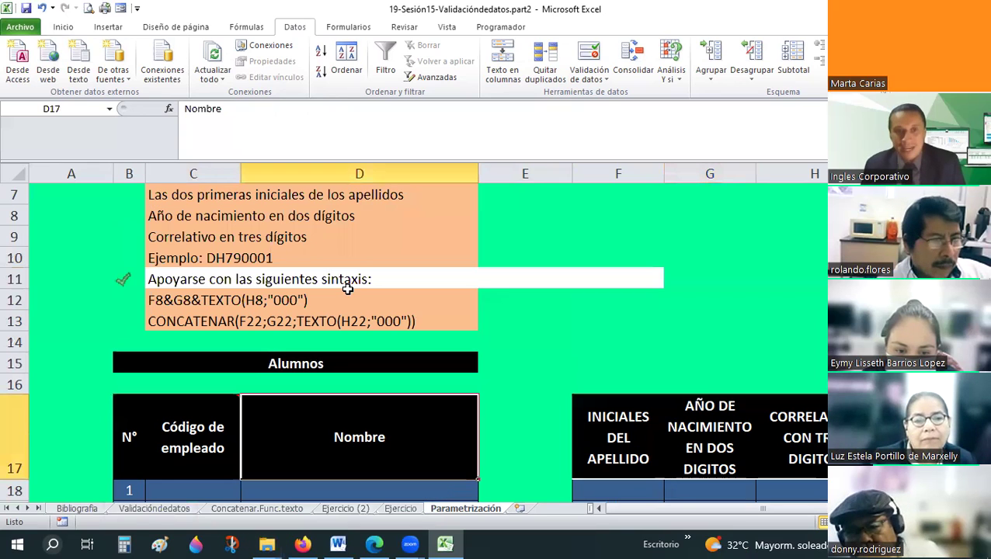
pyautogui.scroll(-2, 710, 464)
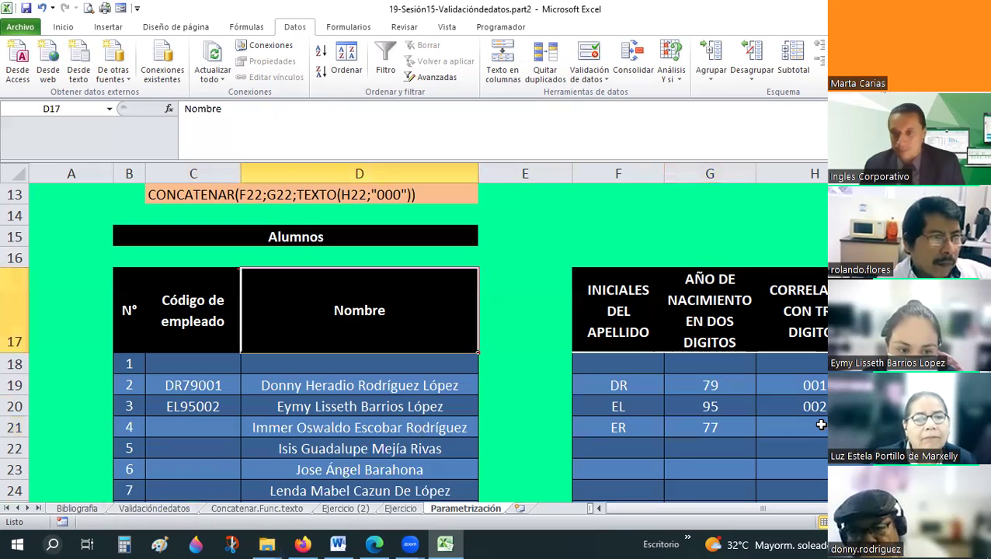
pyautogui.click(821, 425)
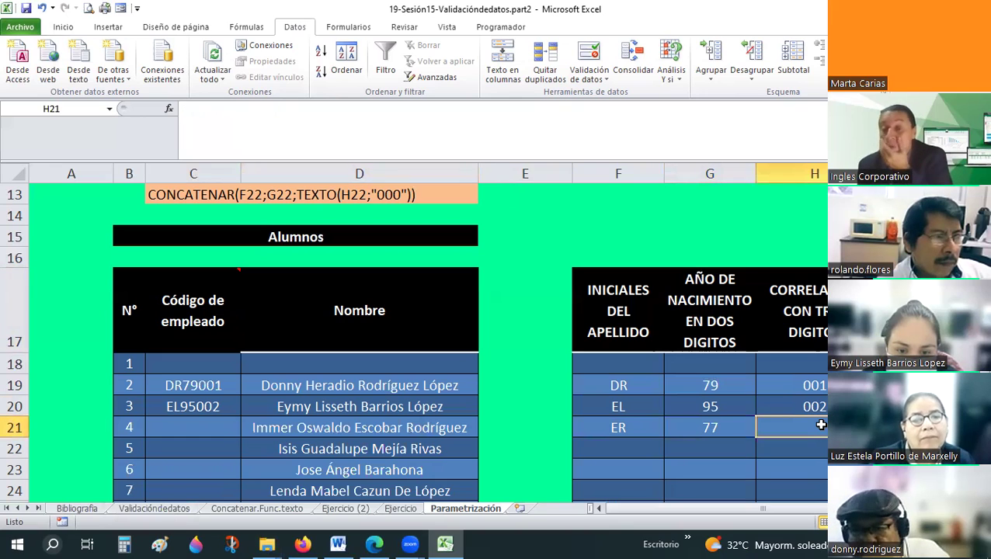
pyautogui.click(818, 387)
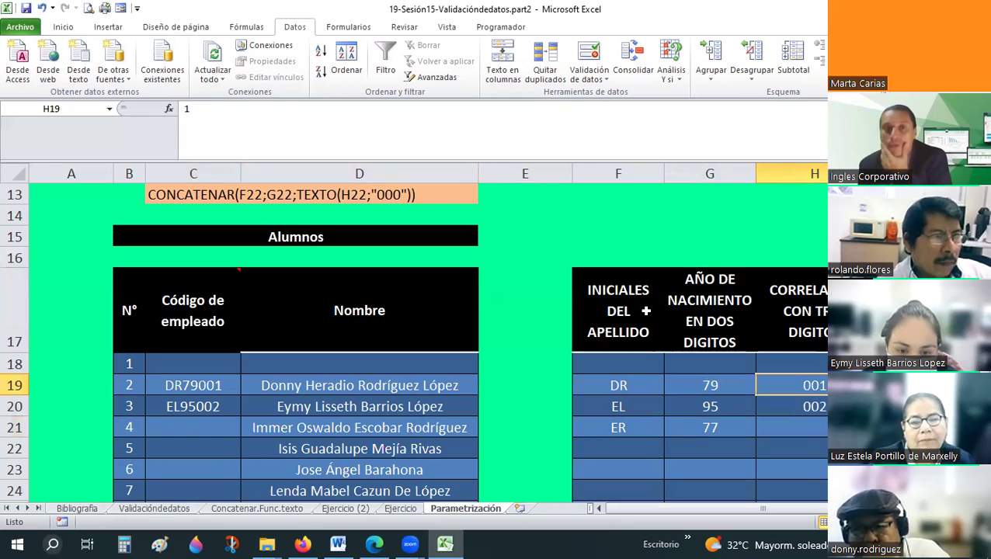
pyautogui.scroll(4, 505, 43)
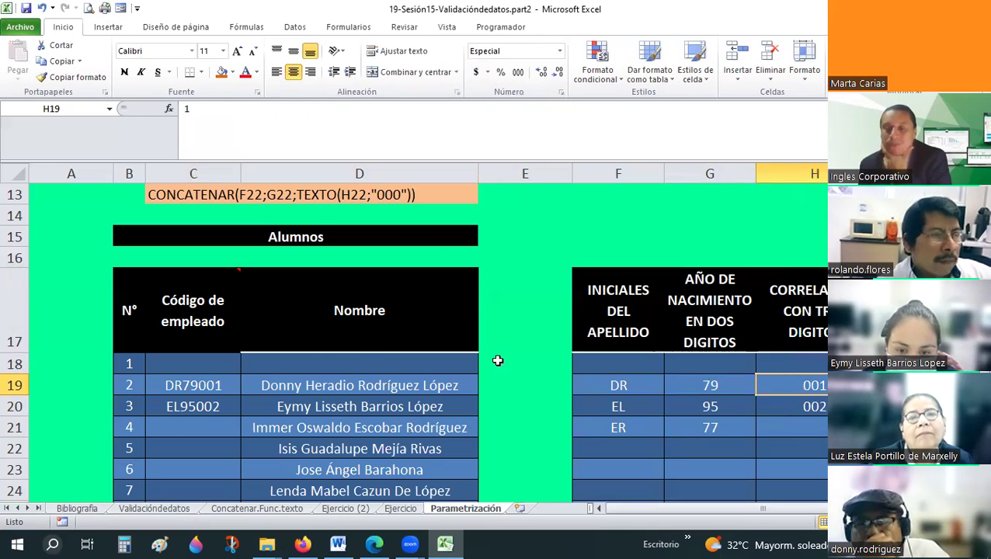
pyautogui.hotkey('ctrl', '1')
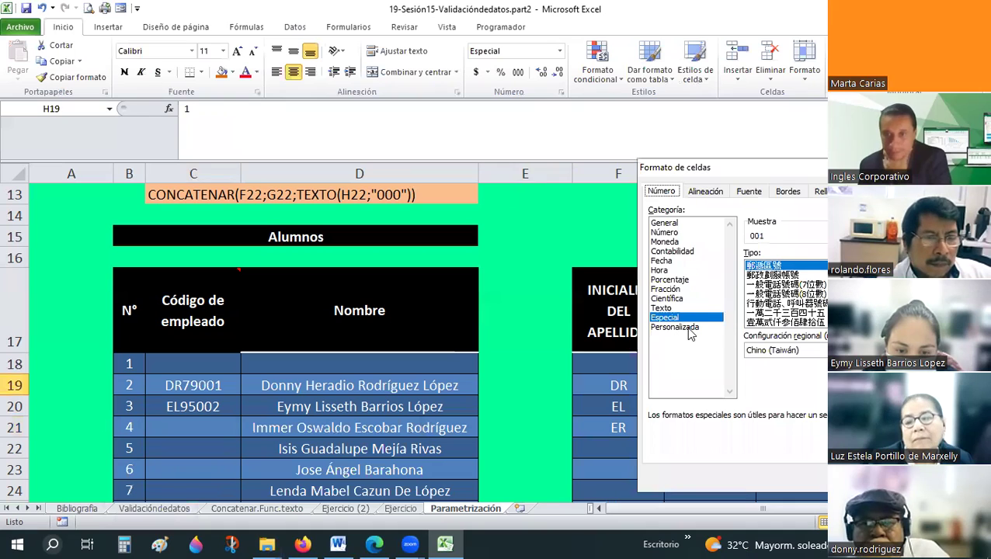
pyautogui.click(675, 327)
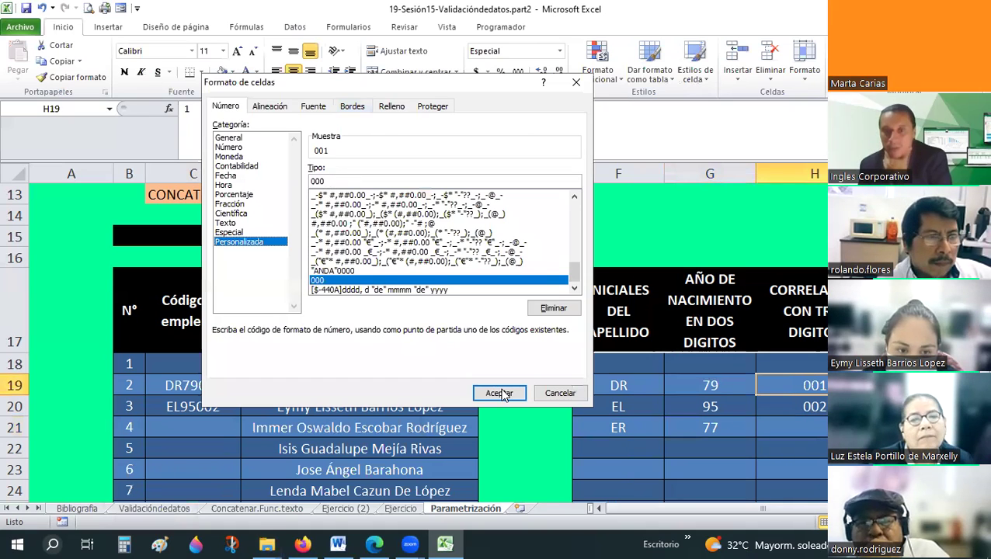
pyautogui.press('Return')
# - Enter =+H19+1 in H20 so it shows 002
pyautogui.click(808, 427)
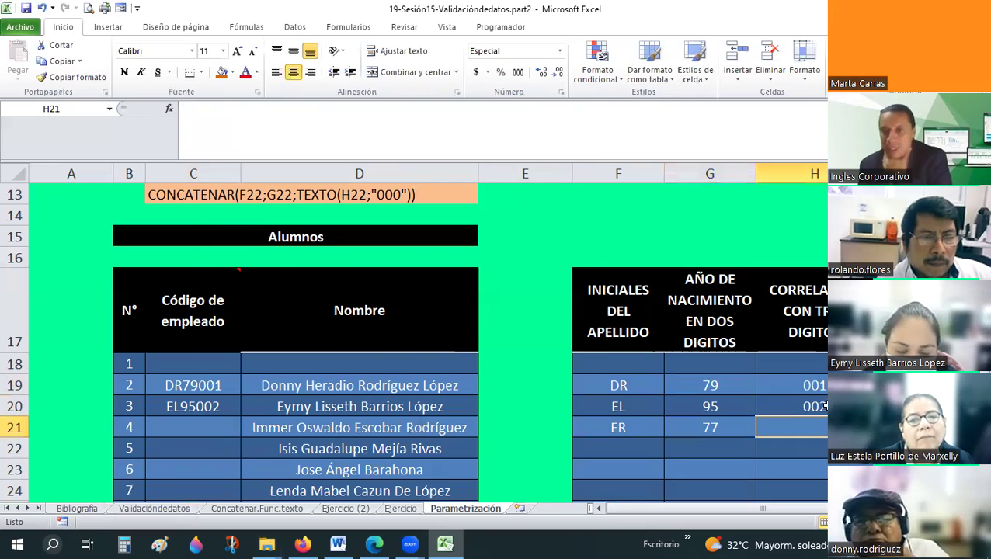
pyautogui.click(824, 406)
pyautogui.write('+')
pyautogui.press('Up')
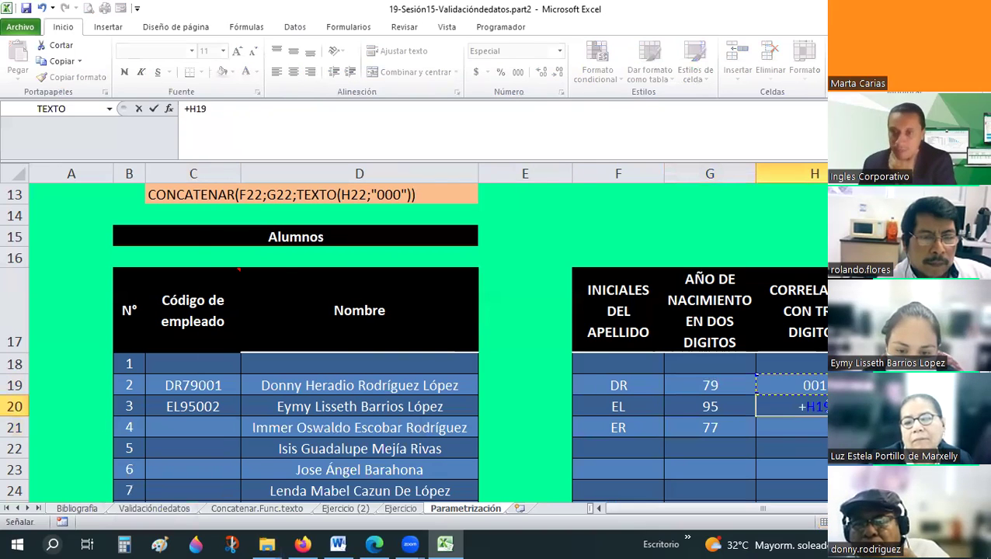
pyautogui.write('+1')
pyautogui.press('Return')
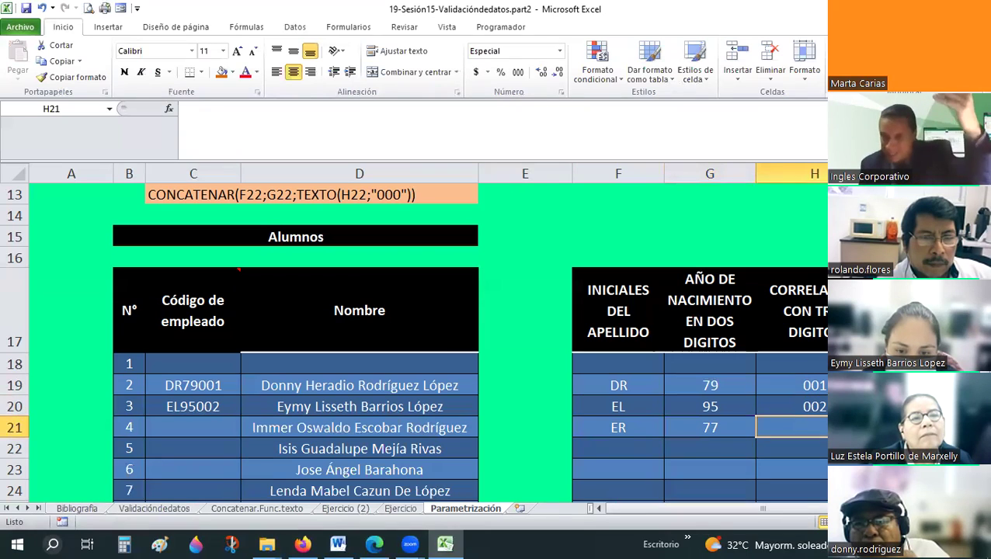
# - Copy the incrementing correlative formula in H20
pyautogui.scroll(-1, 825, 343)
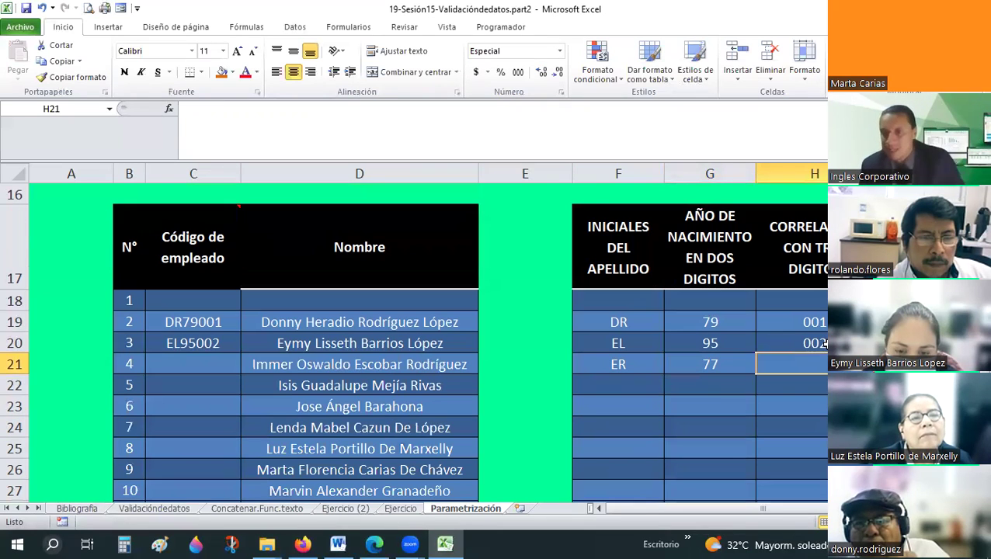
pyautogui.rightClick(815, 343)
pyautogui.hotkey('ctrl', 'c')
pyautogui.scroll(-1, 813, 277)
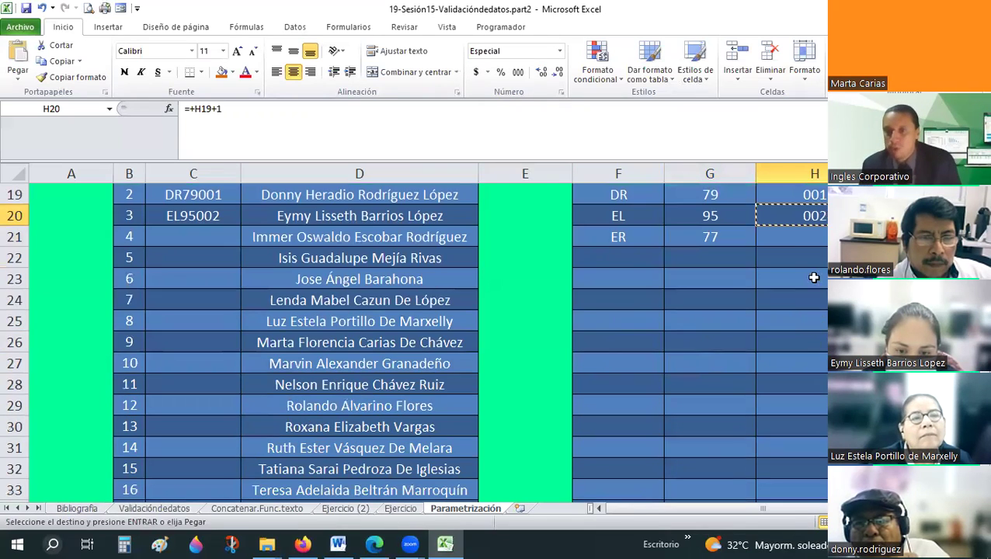
# - Paste the formula into H21:H35 so the correlatives run 003 through 017
pyautogui.moveTo(796, 263); pyautogui.dragTo(812, 423)
pyautogui.moveTo(814, 482); pyautogui.dragTo(767, 504)
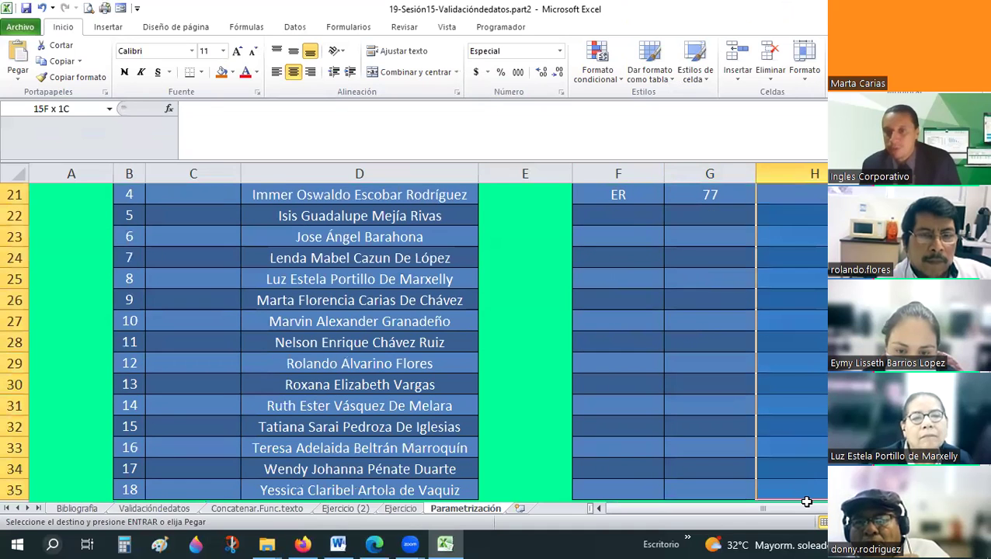
pyautogui.scroll(-2, 770, 350)
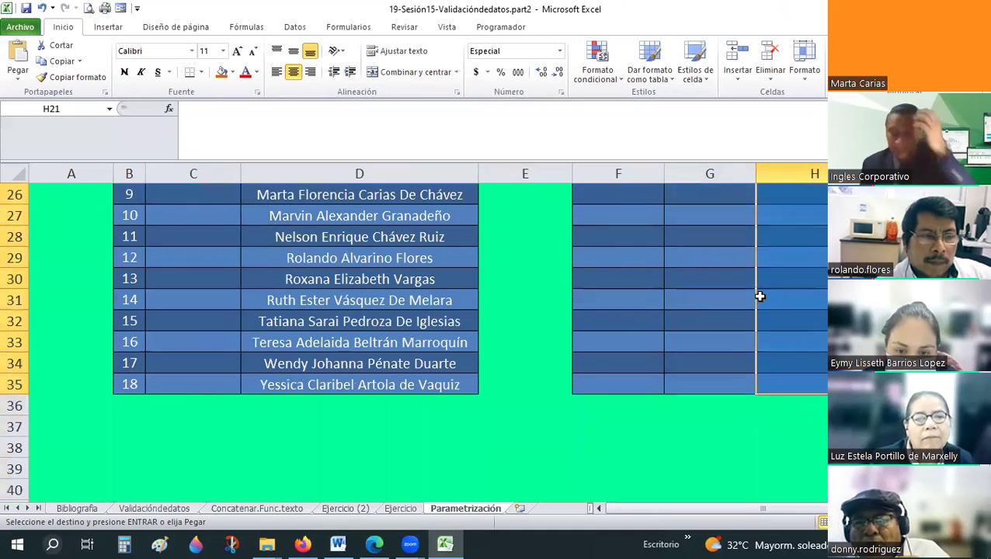
pyautogui.scroll(2, 760, 298)
pyautogui.scroll(1, 801, 352)
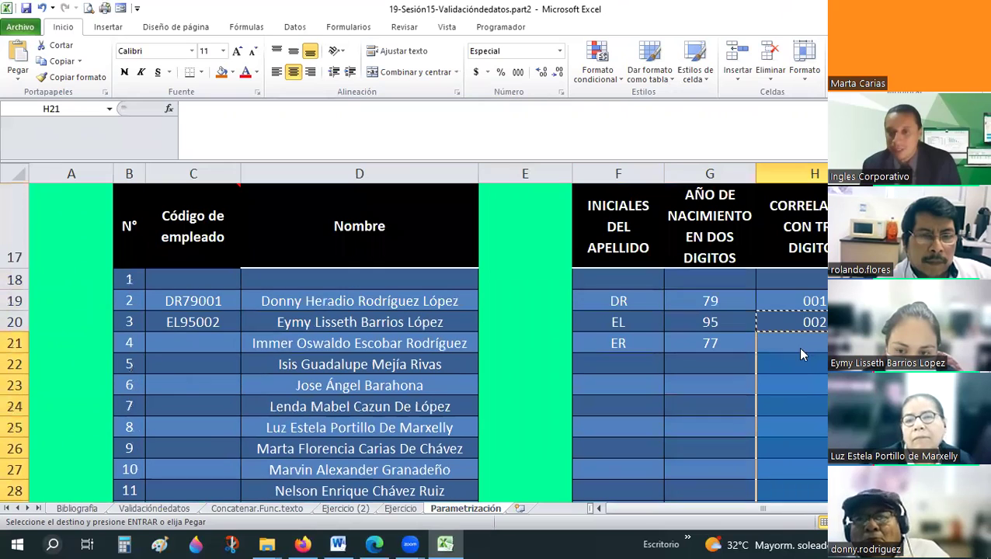
pyautogui.rightClick(801, 352)
pyautogui.click(812, 186)
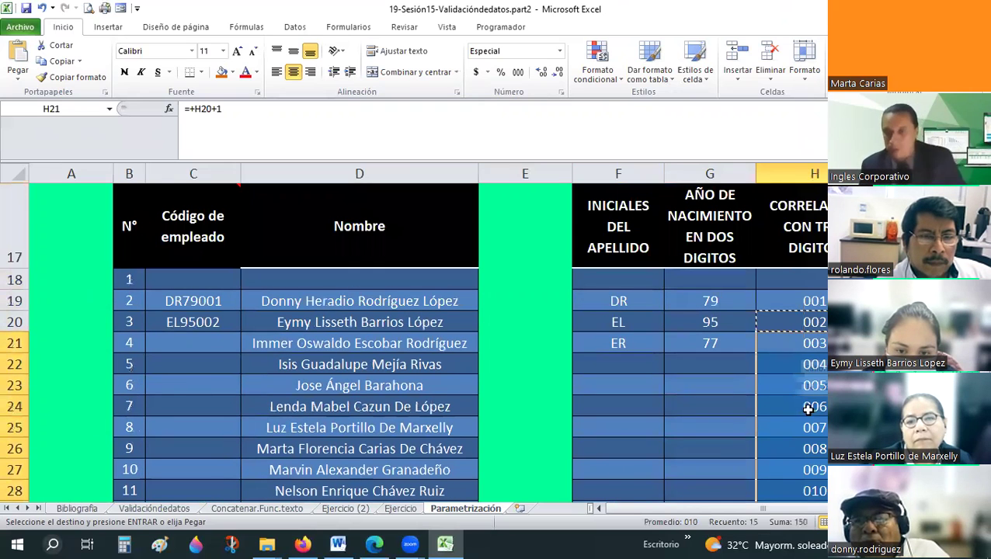
pyautogui.scroll(-2, 801, 378)
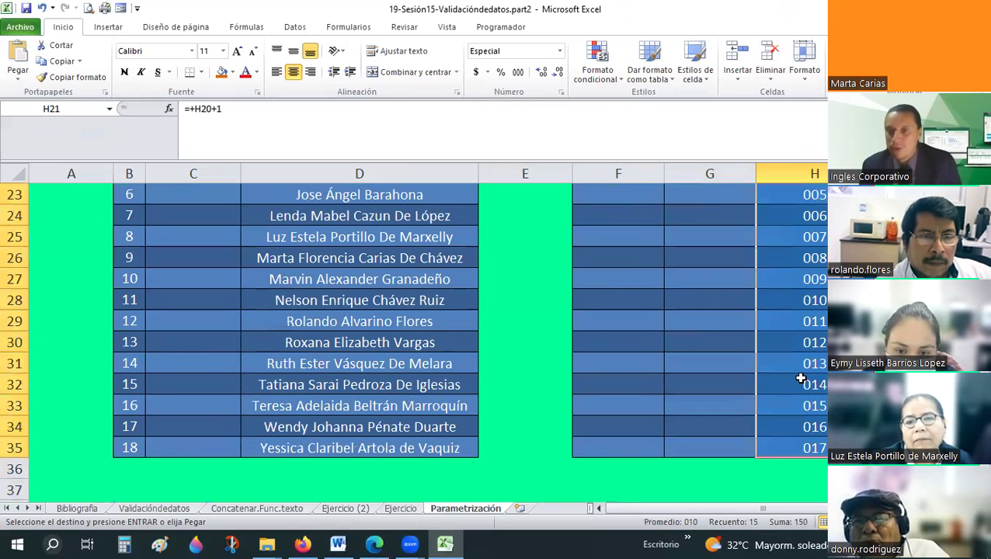
pyautogui.click(816, 448)
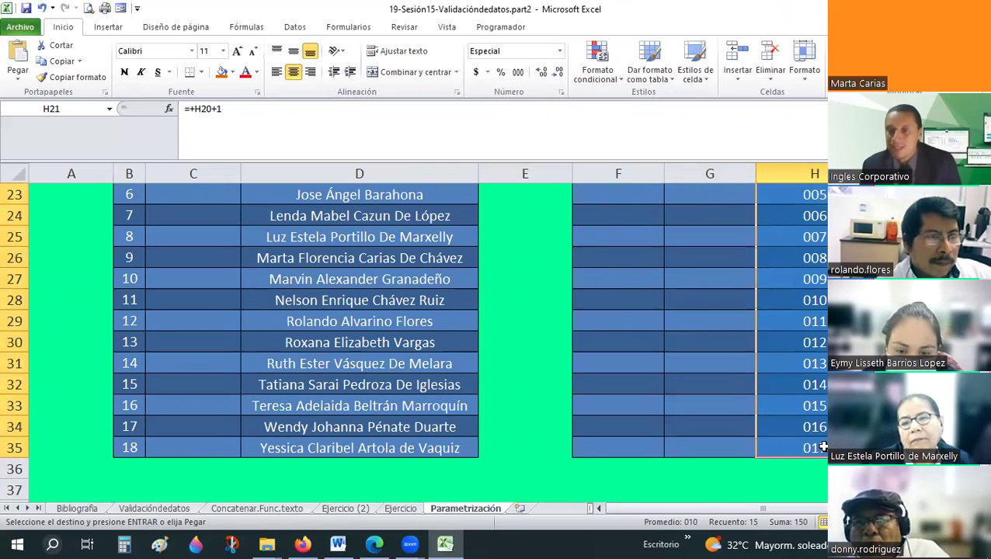
pyautogui.scroll(2, 825, 250)
pyautogui.click(621, 362)
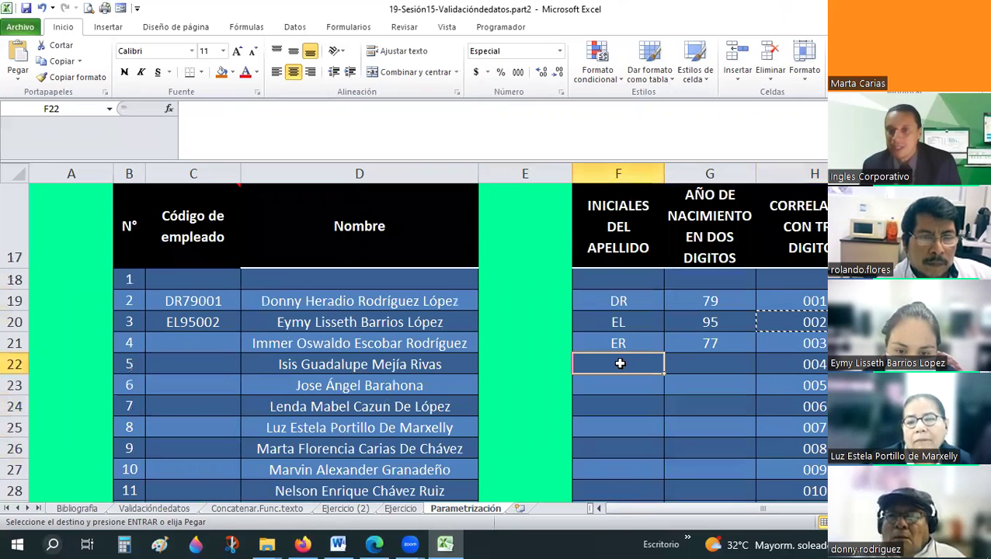
pyautogui.click(741, 365)
pyautogui.press('Left')
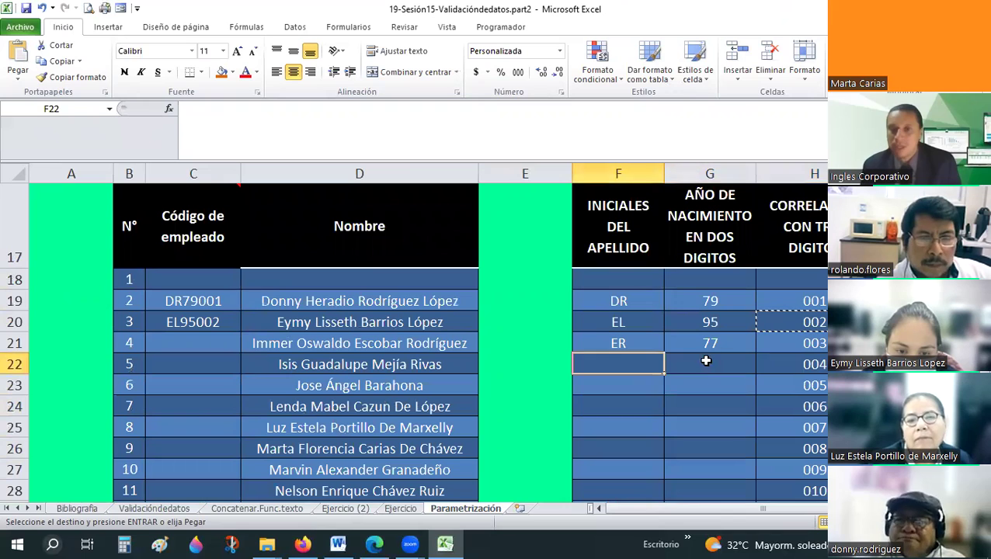
pyautogui.click(651, 381)
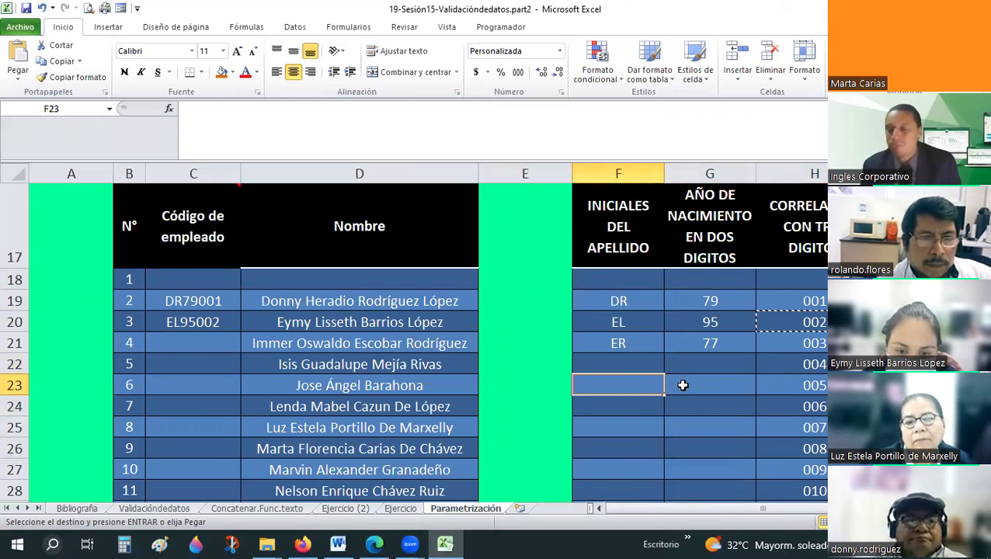
pyautogui.click(699, 389)
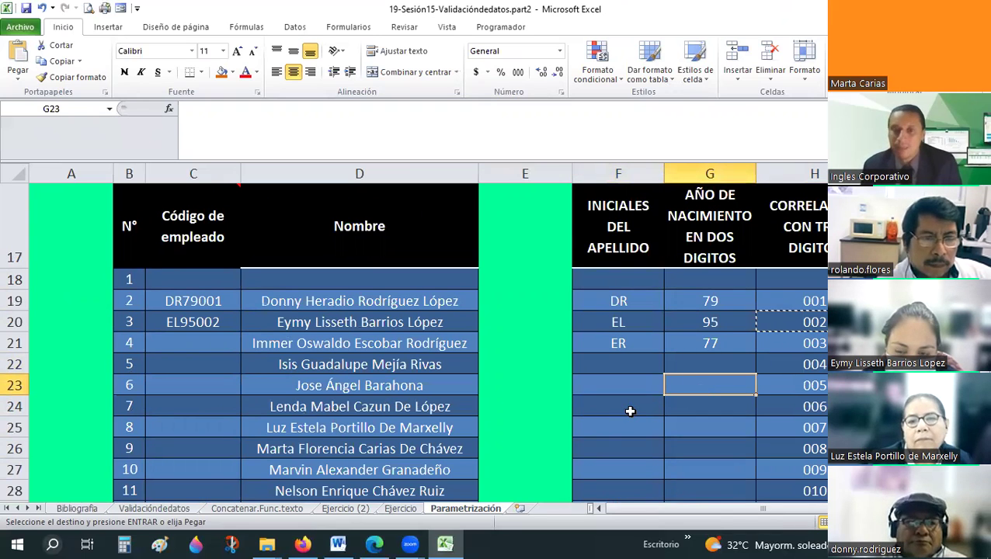
pyautogui.click(686, 416)
pyautogui.click(630, 431)
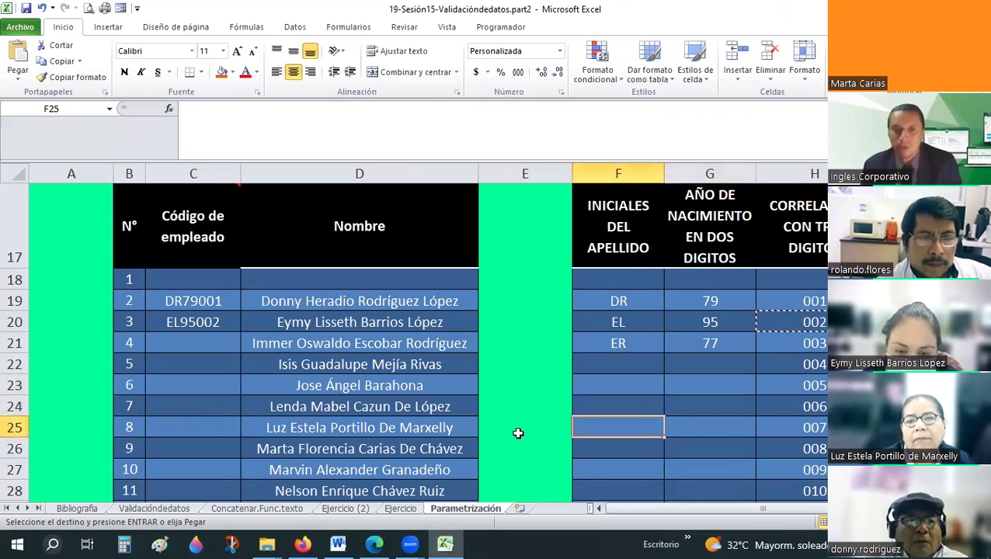
pyautogui.press('Right')
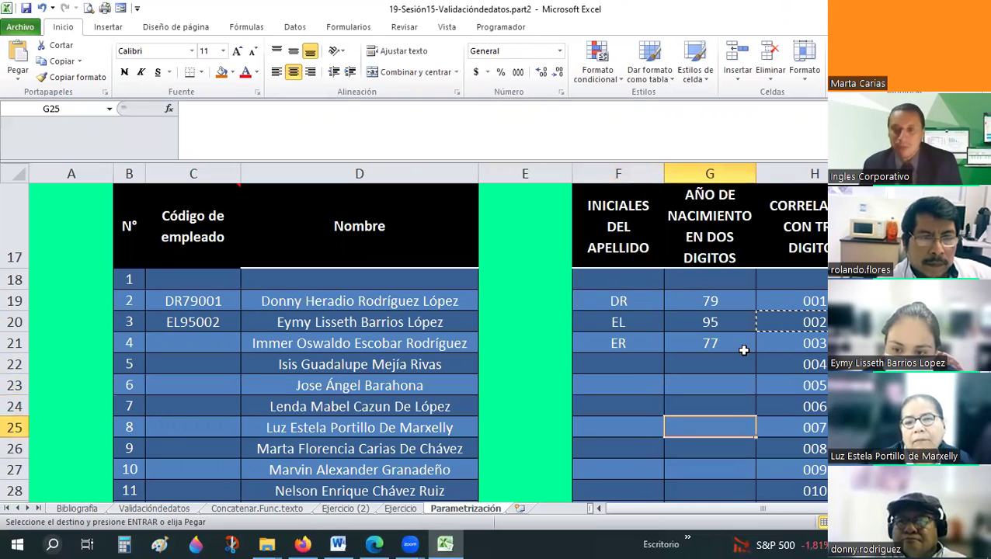
pyautogui.click(743, 347)
pyautogui.click(224, 345)
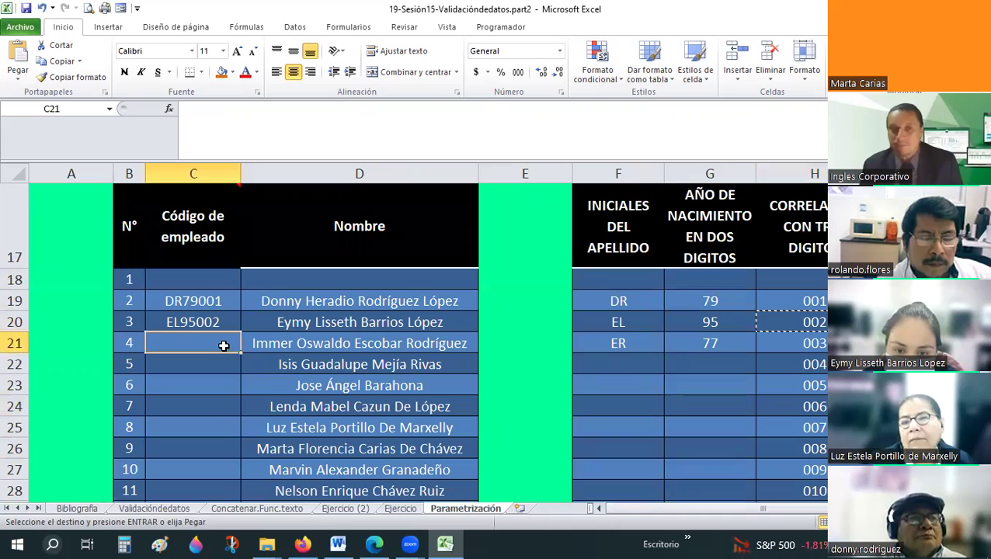
pyautogui.press('Escape')
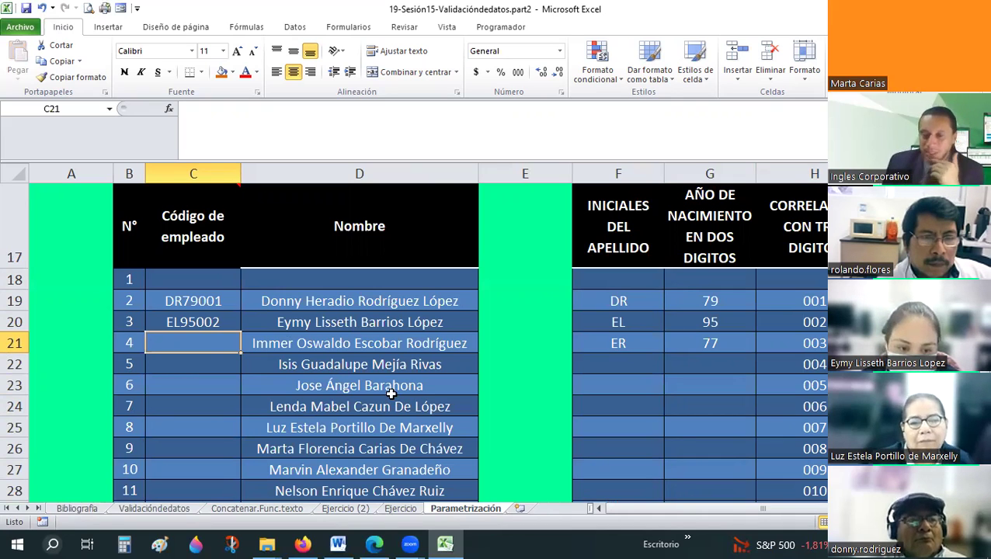
pyautogui.scroll(1, 391, 394)
pyautogui.scroll(-1, 674, 416)
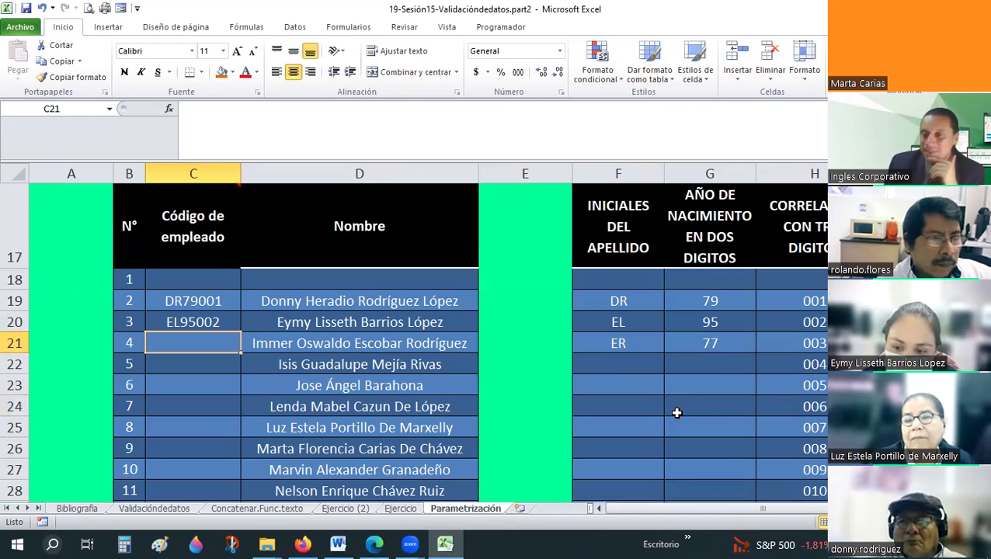
pyautogui.click(696, 301)
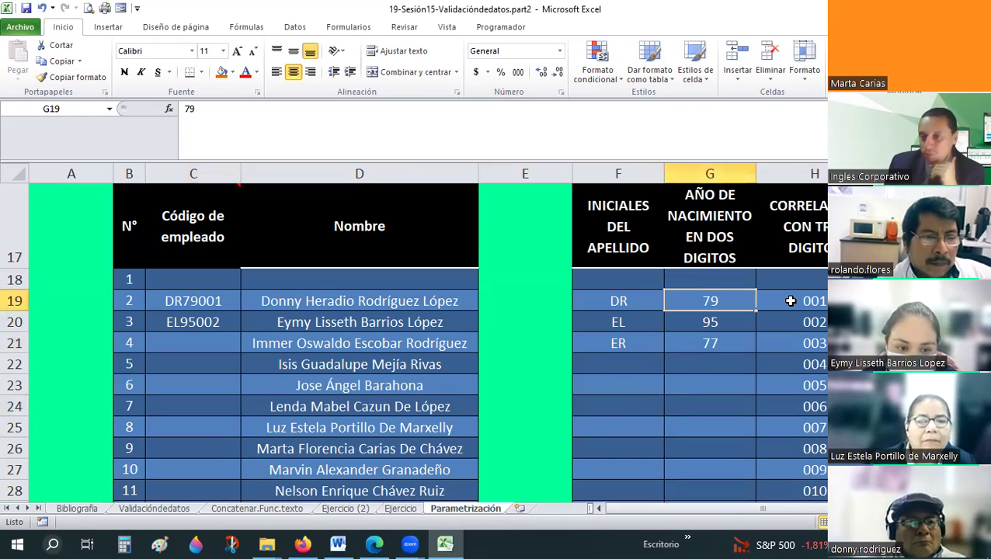
pyautogui.click(790, 300)
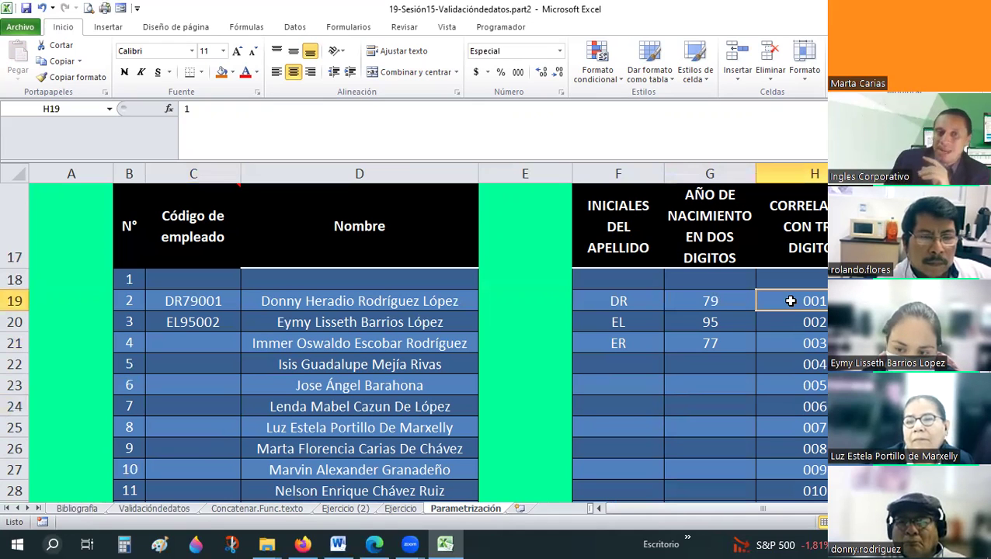
pyautogui.click(186, 300)
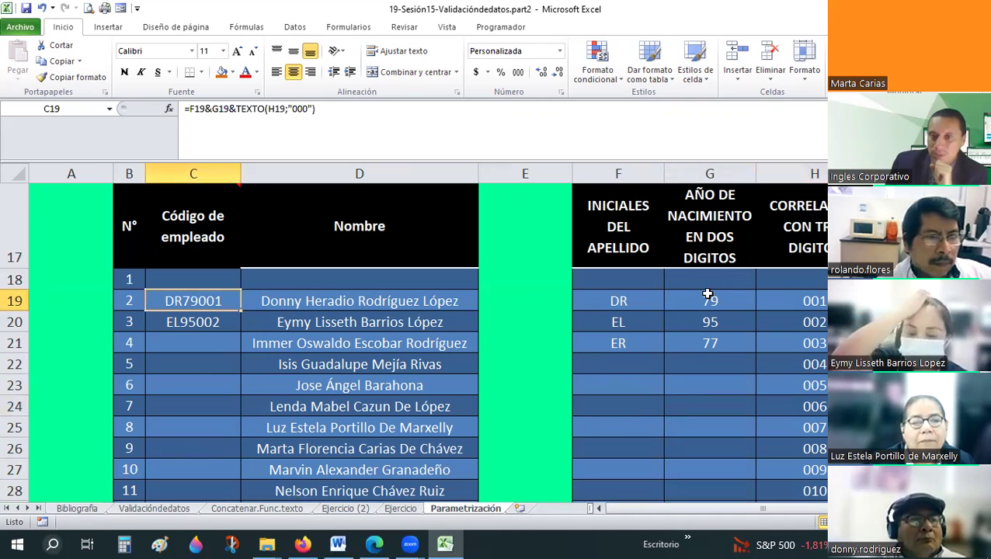
pyautogui.click(746, 294)
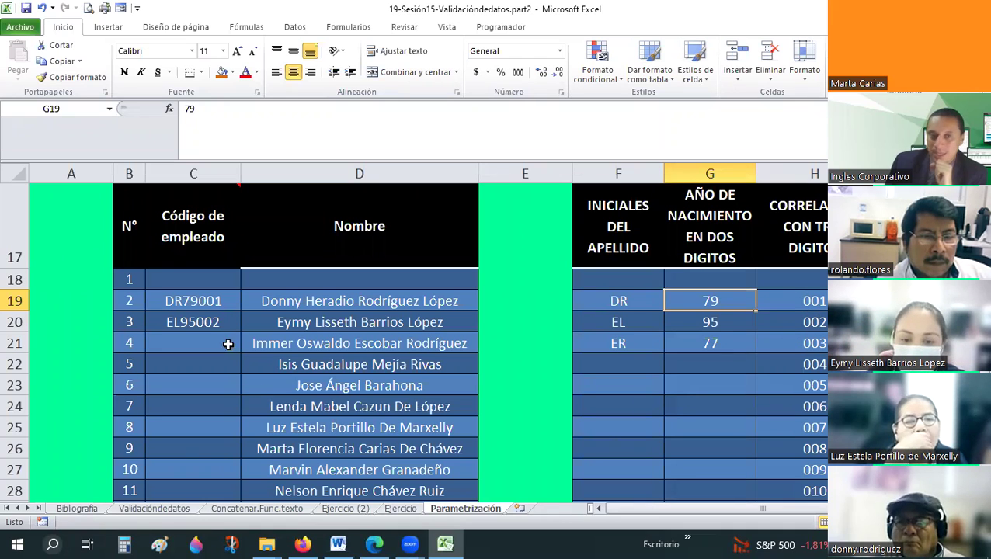
pyautogui.click(208, 322)
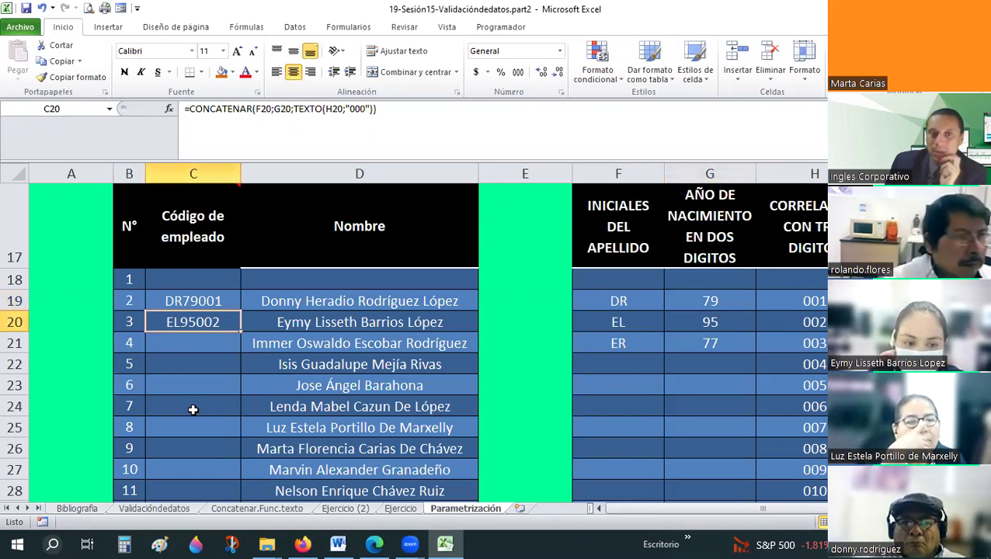
pyautogui.scroll(3, 193, 409)
pyautogui.scroll(1, 192, 409)
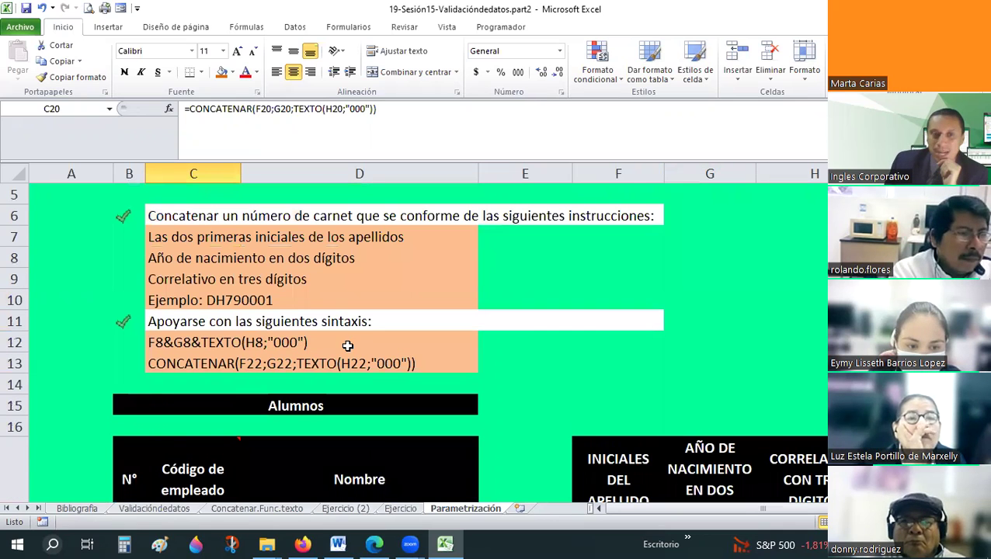
pyautogui.scroll(-1, 347, 345)
pyautogui.scroll(-1, 347, 346)
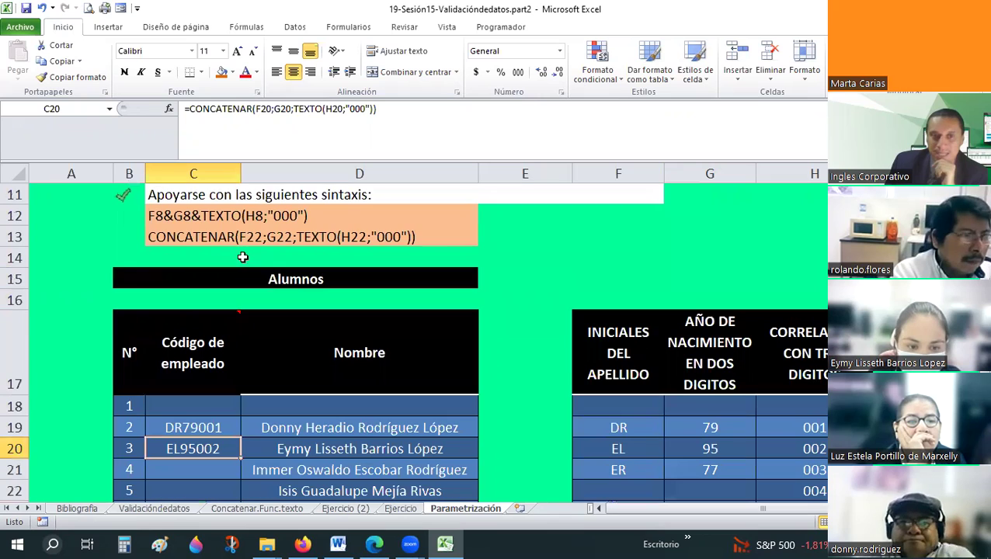
pyautogui.click(198, 217)
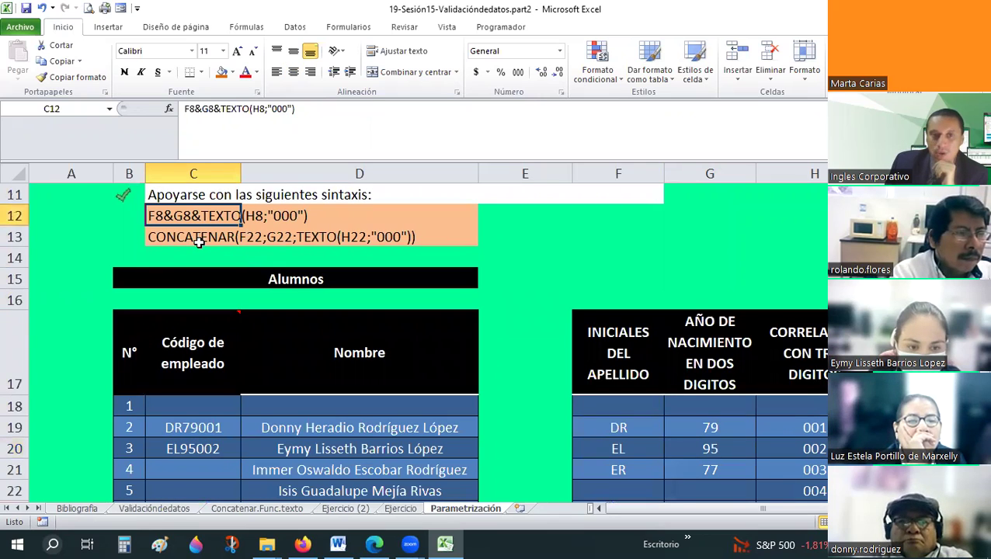
pyautogui.click(198, 237)
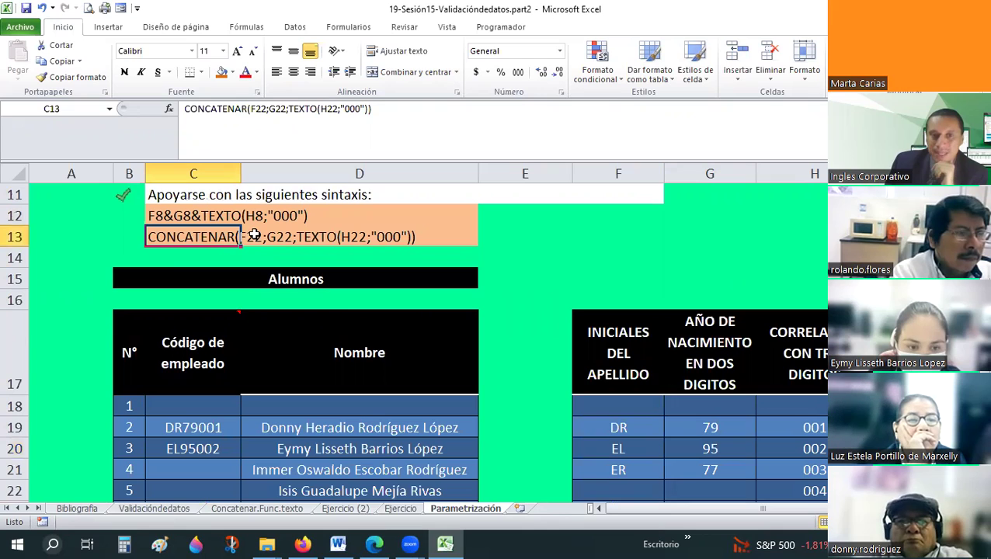
pyautogui.click(262, 234)
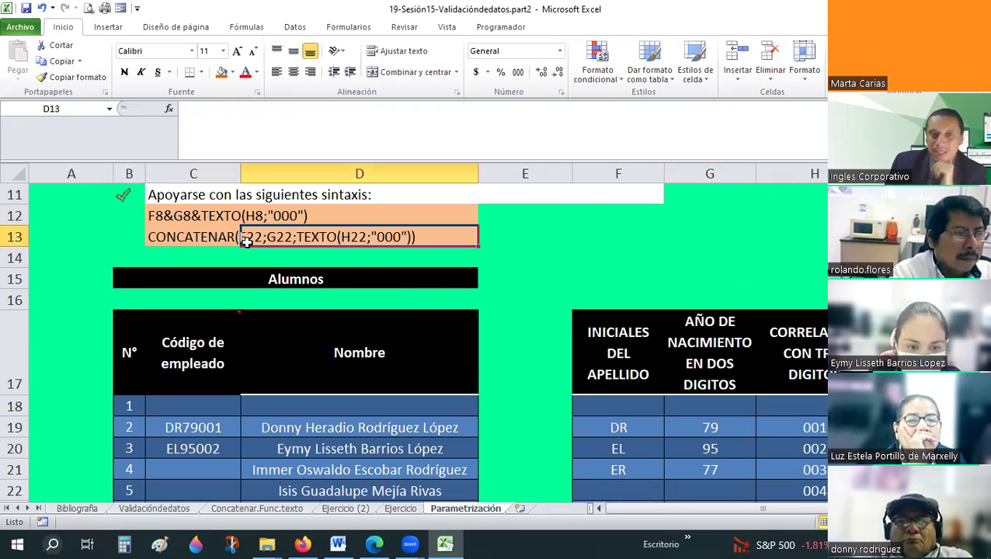
pyautogui.press('Left')
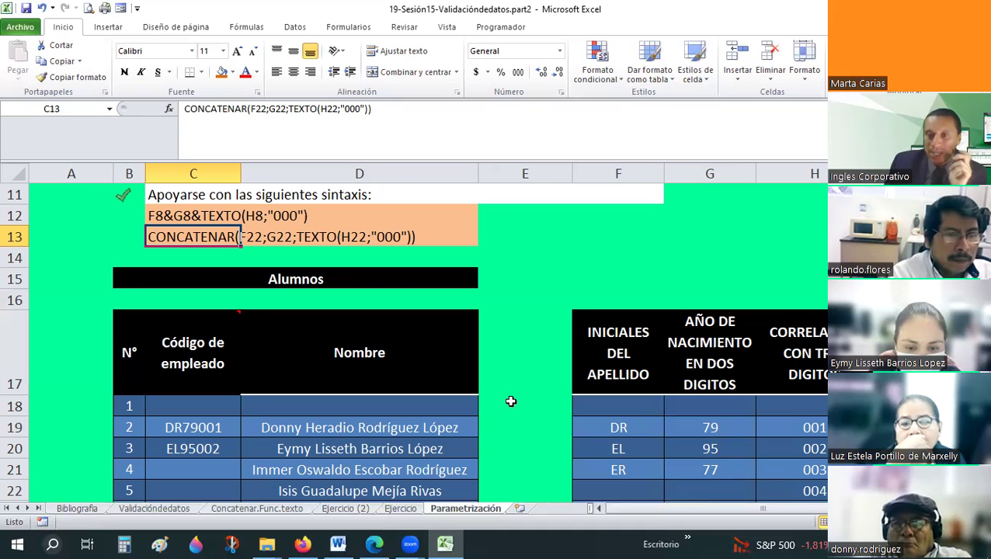
pyautogui.scroll(-1, 389, 341)
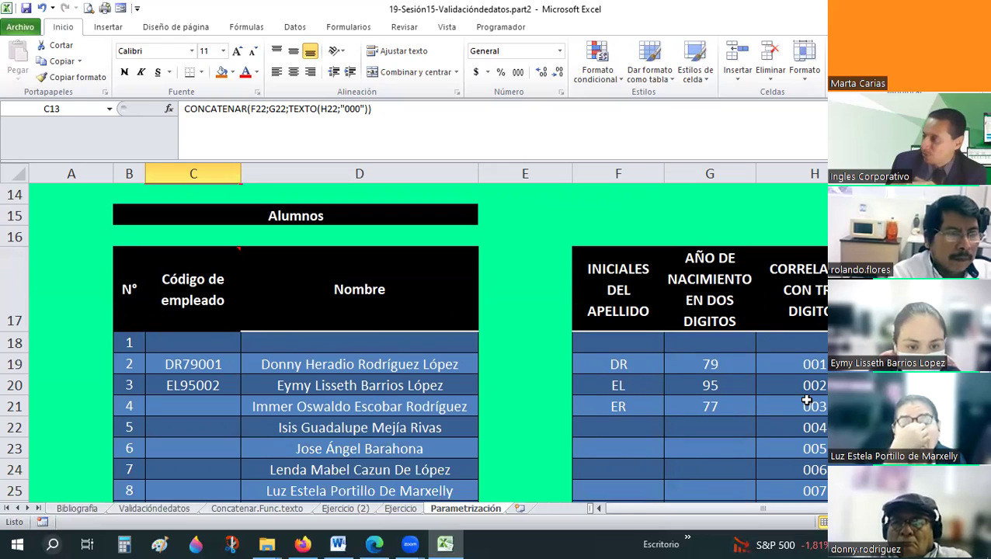
pyautogui.scroll(1, 523, 256)
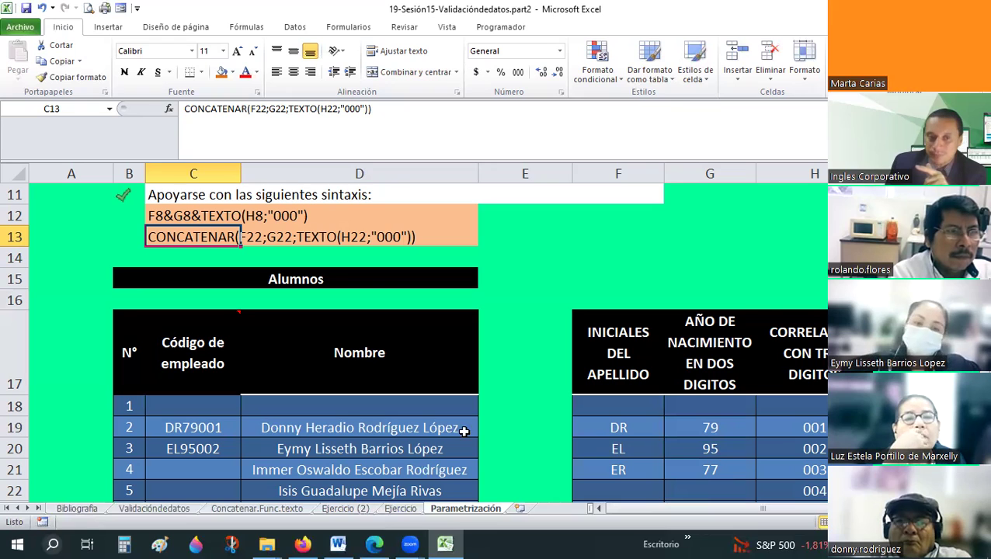
pyautogui.scroll(-1, 22, 426)
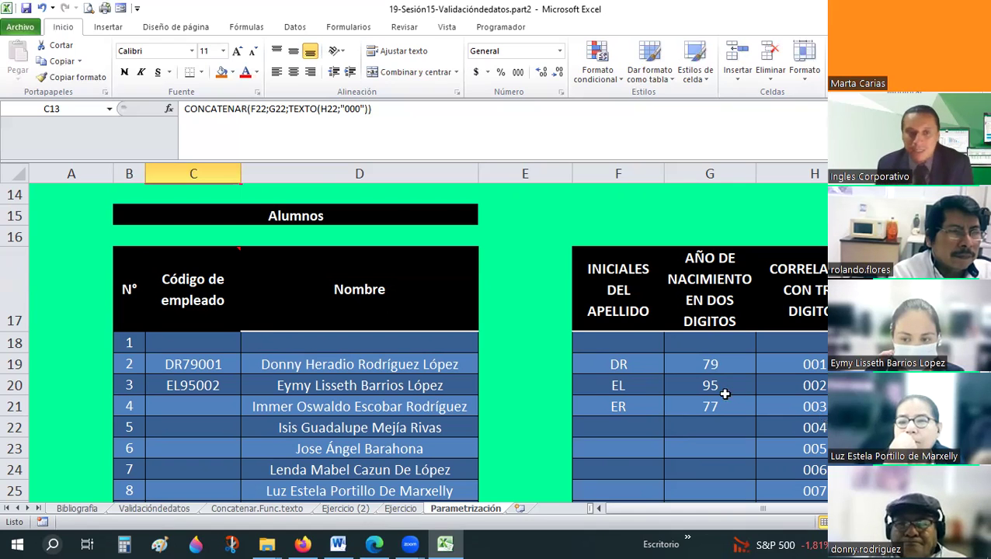
# - Insert a CONCATENAR function in C21 via Insert Function, opening its empty arguments
pyautogui.click(202, 406)
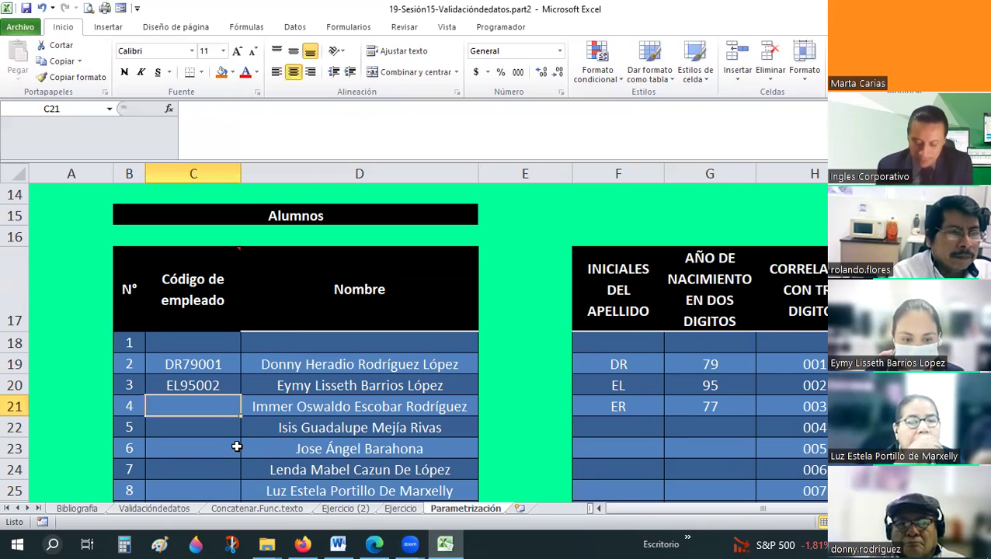
pyautogui.write('=')
pyautogui.press('Escape')
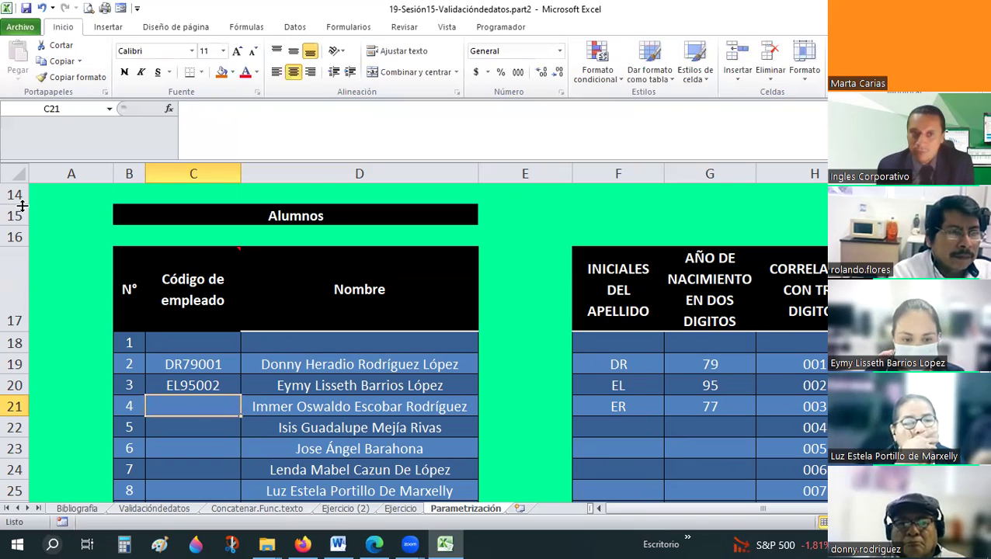
pyautogui.click(169, 109)
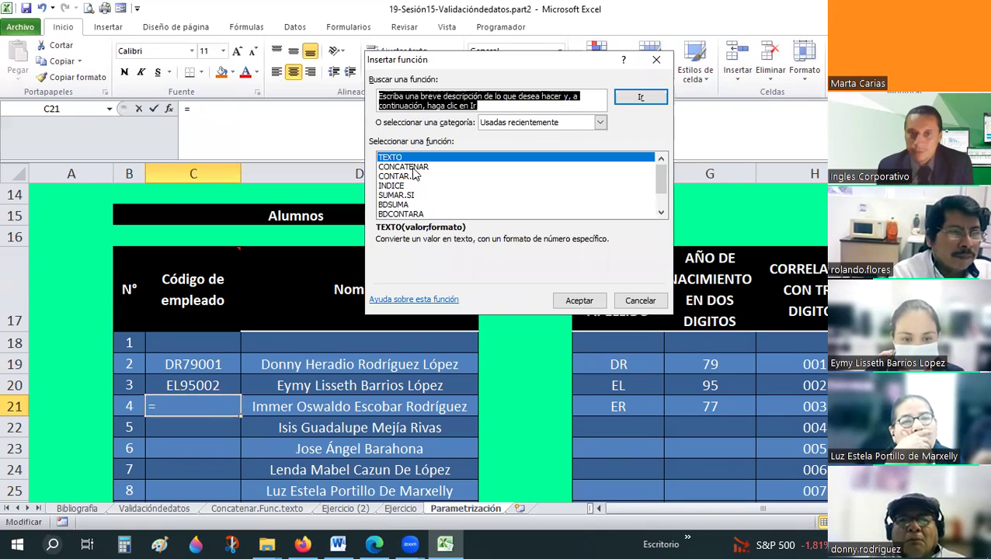
pyautogui.click(414, 170)
pyautogui.press('Return')
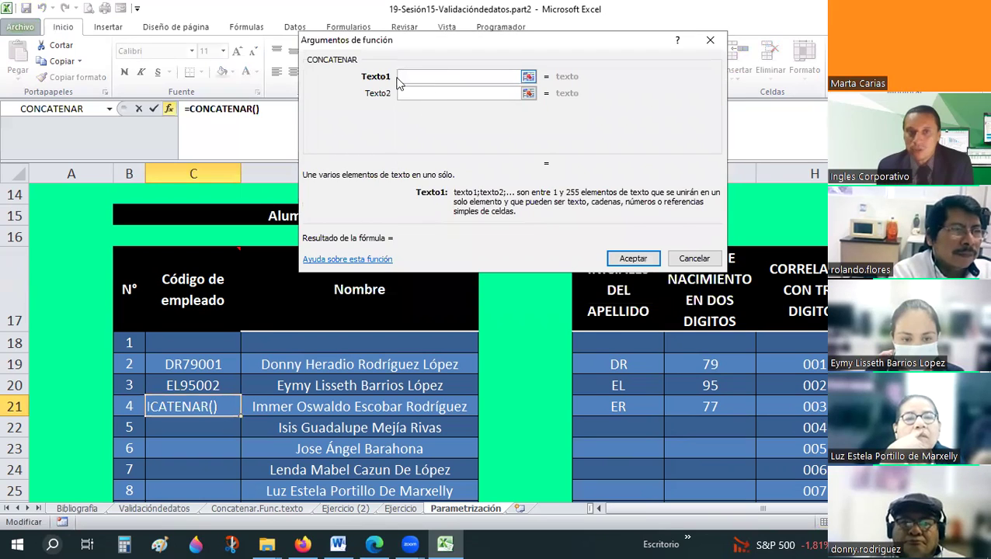
# - Fill the CONCATENAR arguments with F21 as Texto1, G21 as Texto2 and H21 as Texto3
pyautogui.click(618, 407)
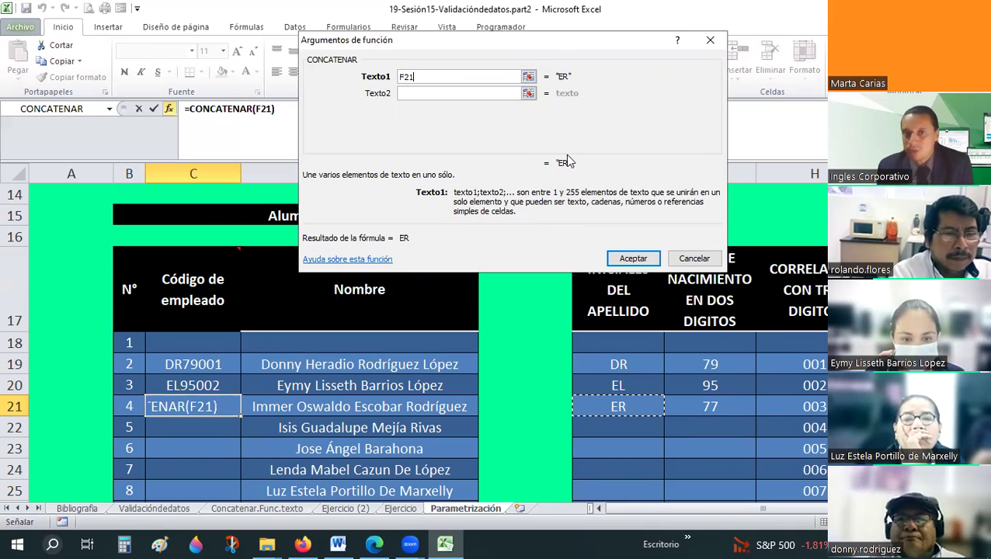
pyautogui.click(416, 93)
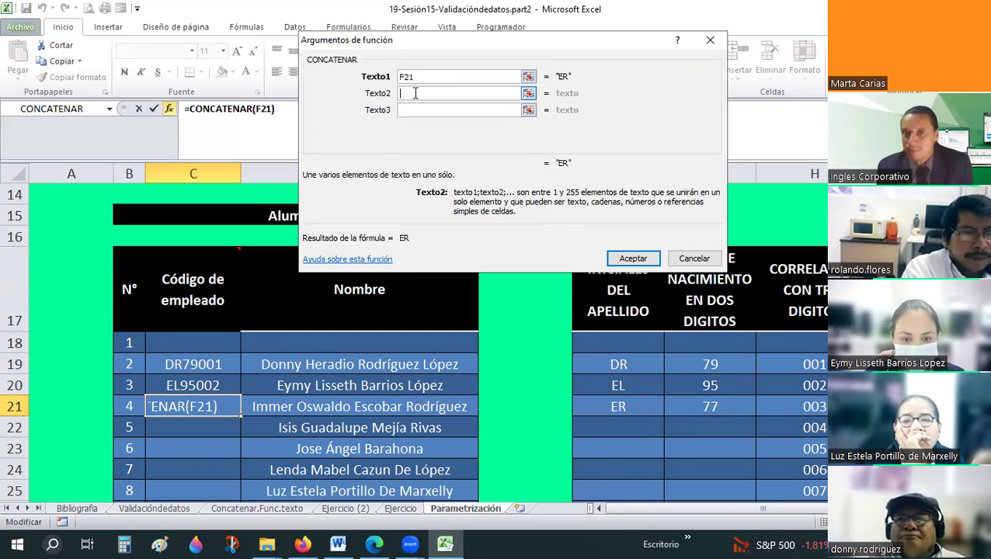
pyautogui.click(710, 406)
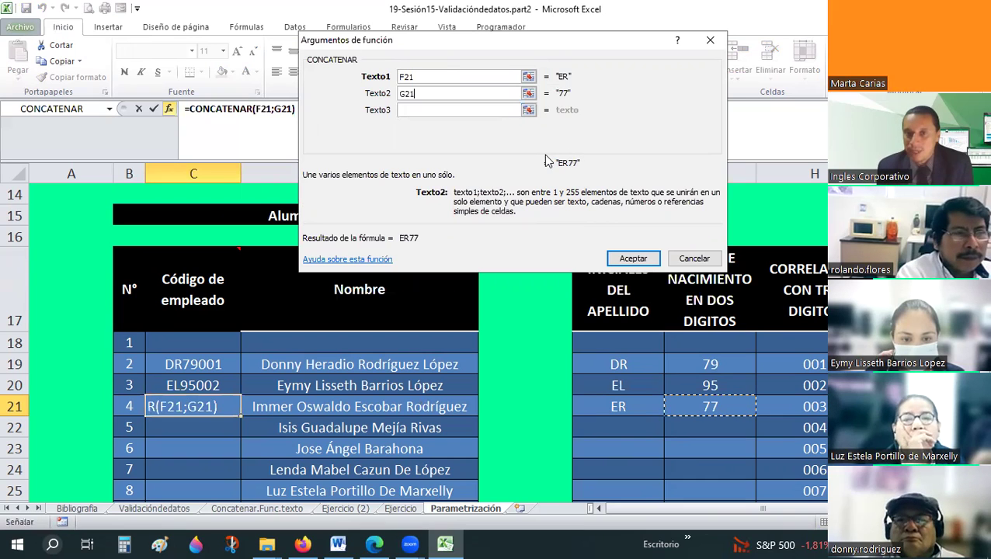
pyautogui.click(464, 110)
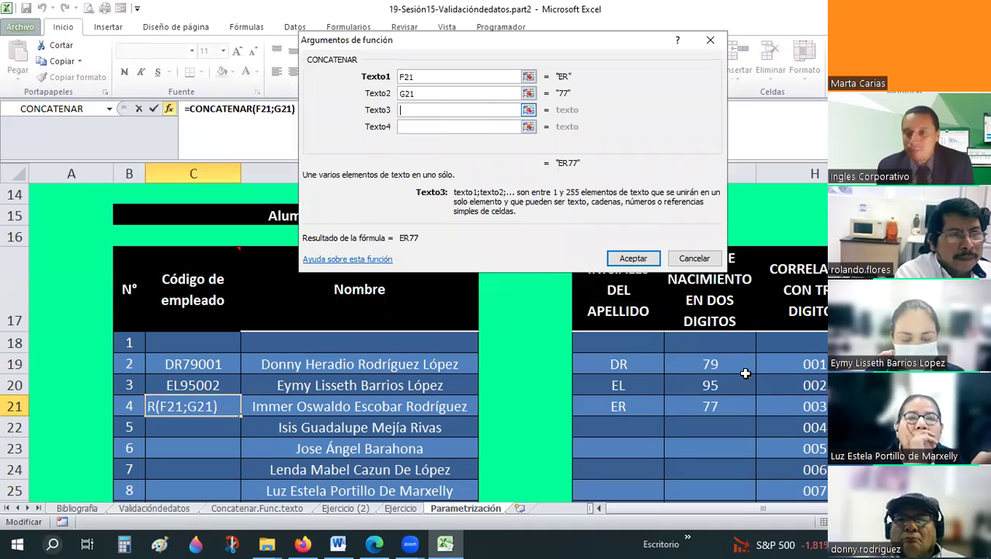
pyautogui.click(811, 412)
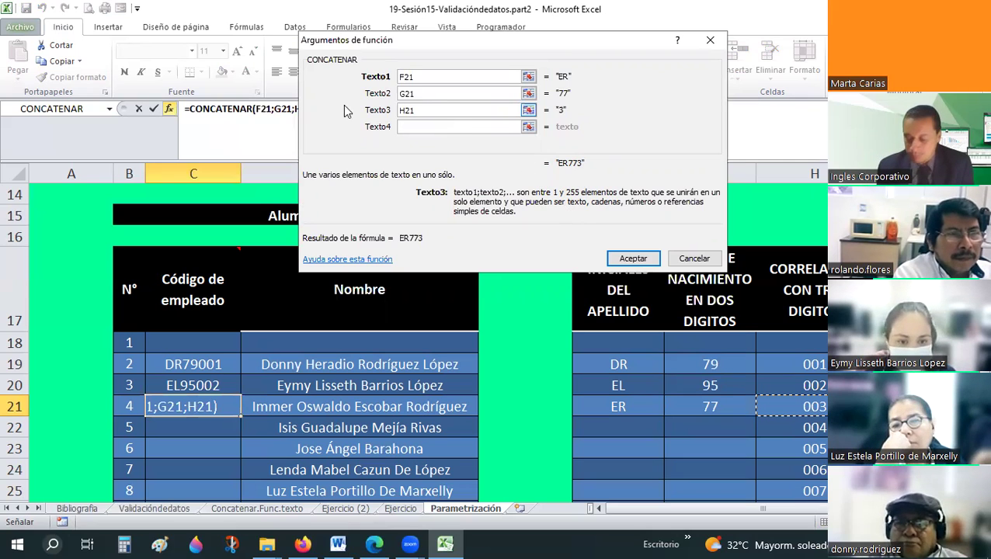
# - Try a quoted "00" padding and H21 in further arguments, then clear Texto3 and Texto4
pyautogui.press('BackSpace')
pyautogui.press('BackSpace')
pyautogui.press('BackSpace')
pyautogui.write('00')
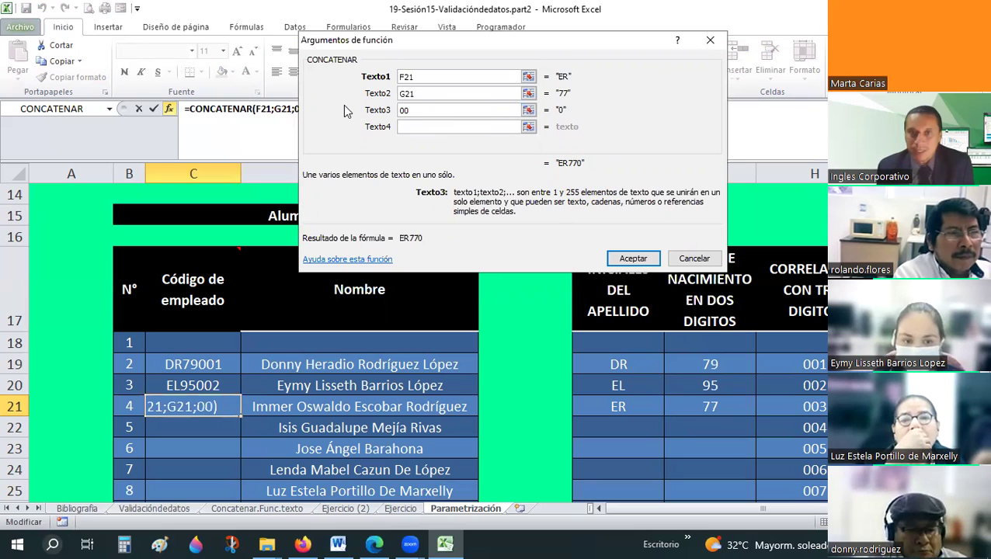
pyautogui.press('Tab')
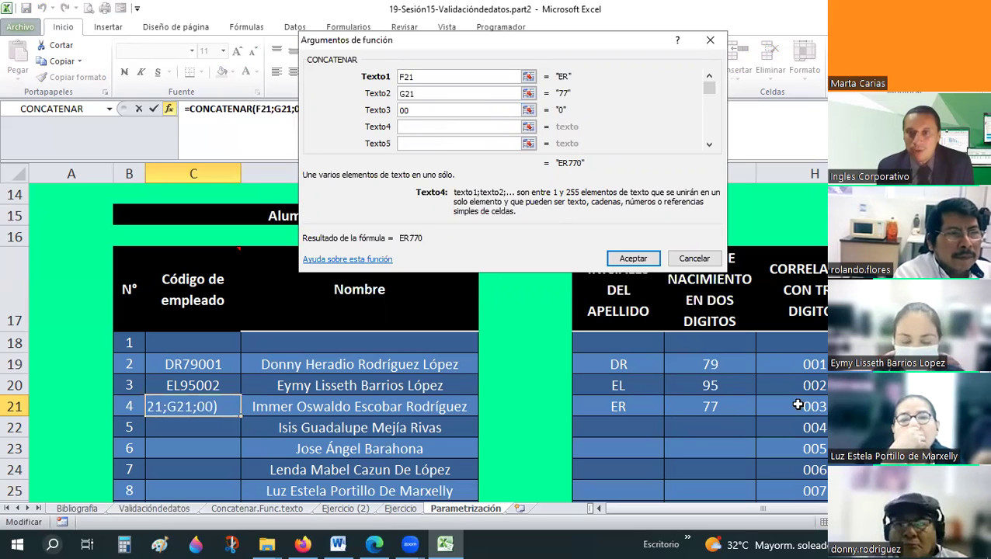
pyautogui.click(800, 409)
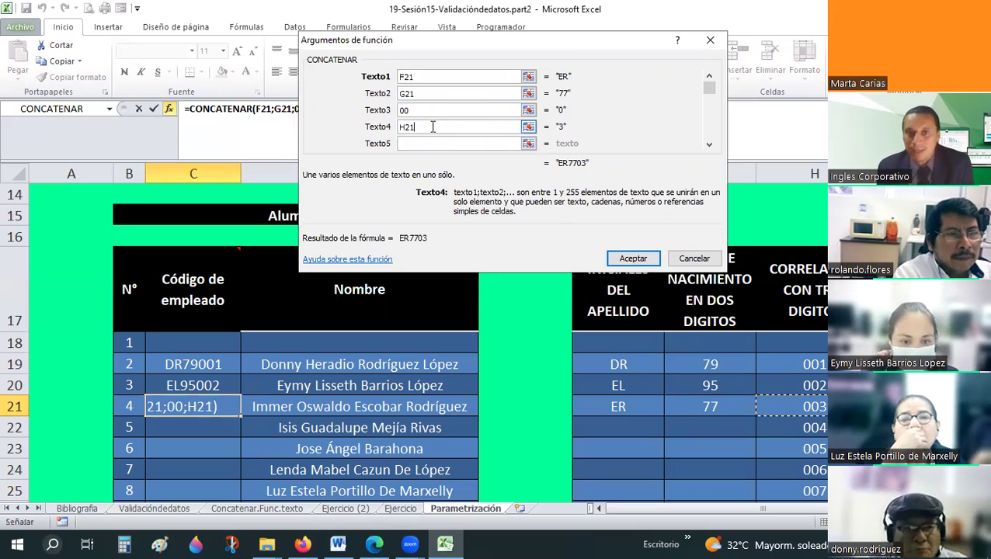
pyautogui.click(402, 109)
pyautogui.write('"')
pyautogui.press('End')
pyautogui.write('"')
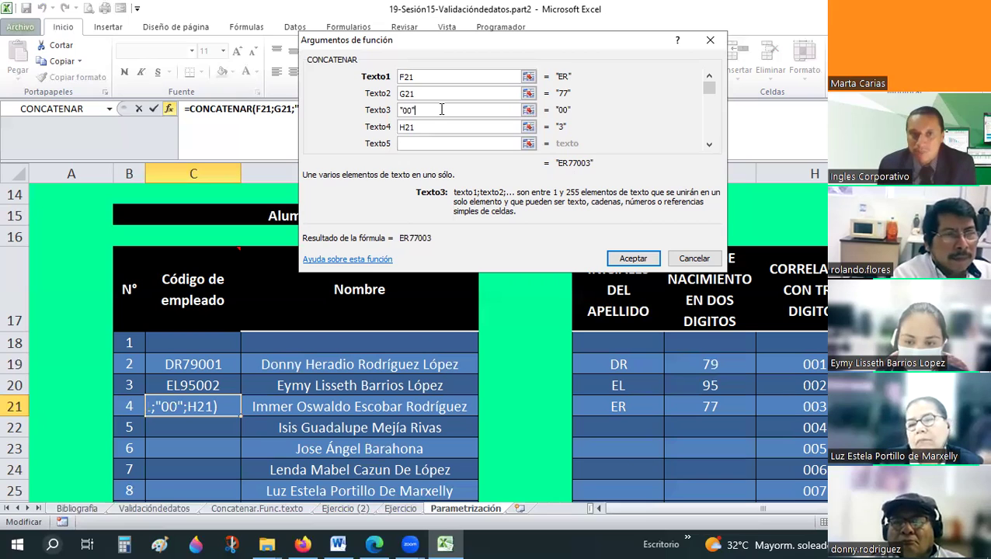
pyautogui.press('BackSpace')
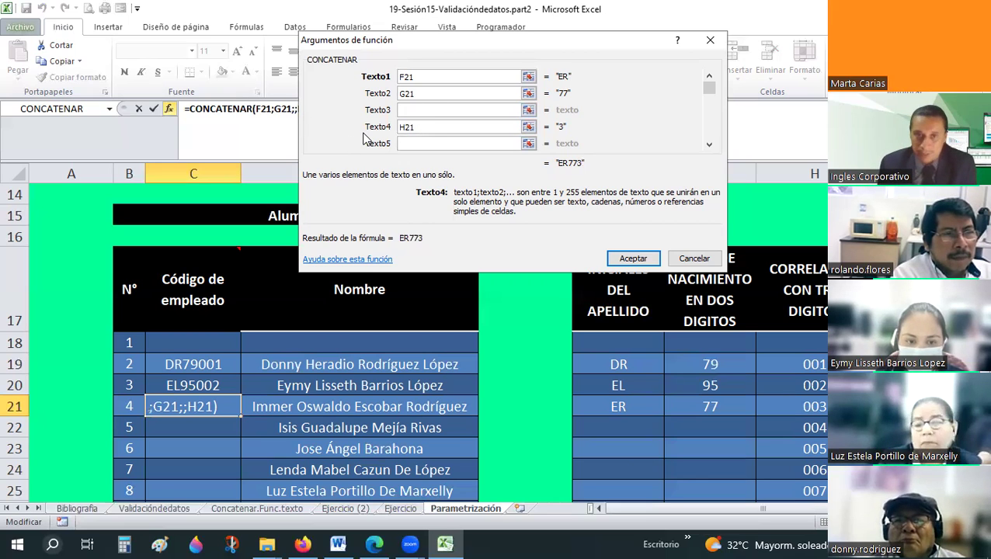
pyautogui.press('Tab')
pyautogui.press('BackSpace')
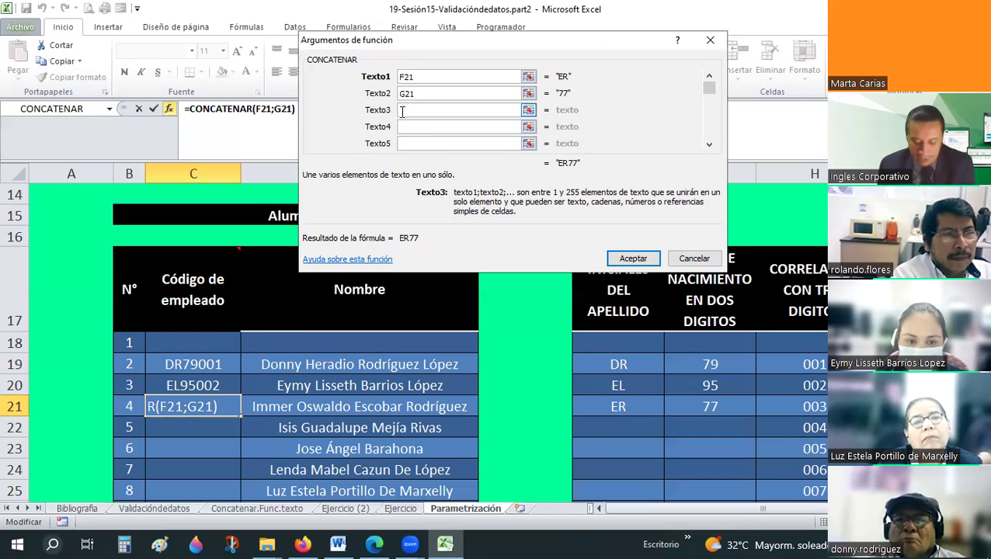
# - Set Texto3 to TEXTO(H21;"000") and accept, so C21 shows ER77003
pyautogui.write('TEXTO(')
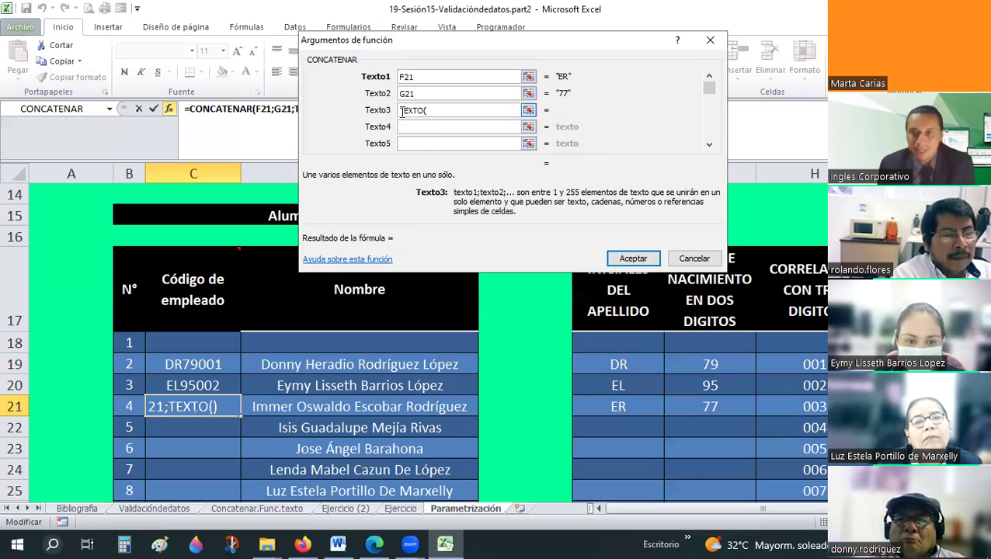
pyautogui.click(817, 406)
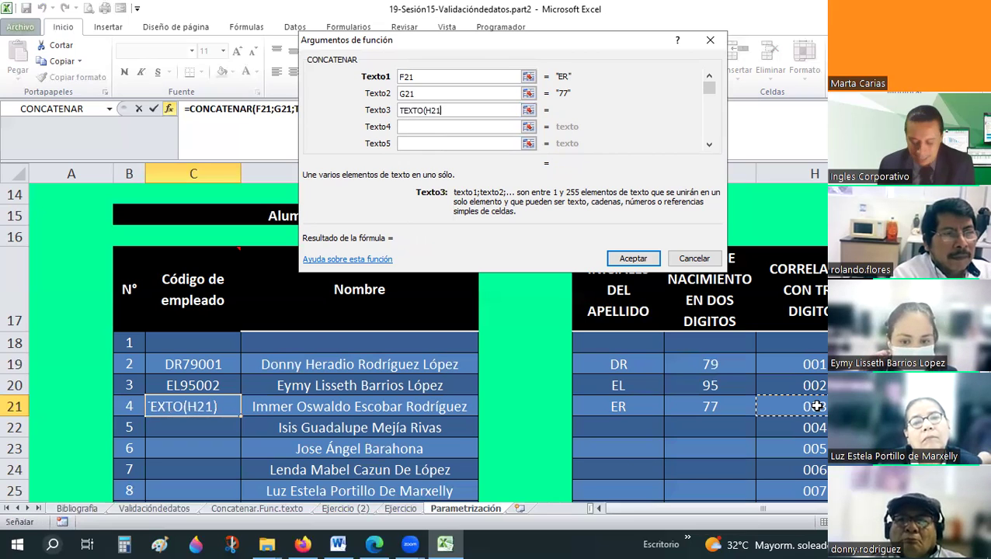
pyautogui.write('"')
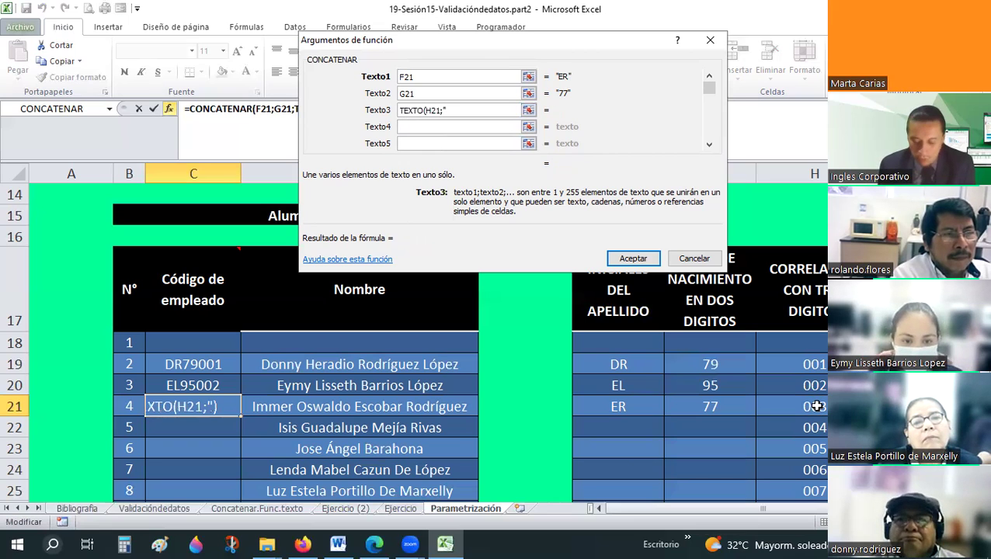
pyautogui.write('000"')
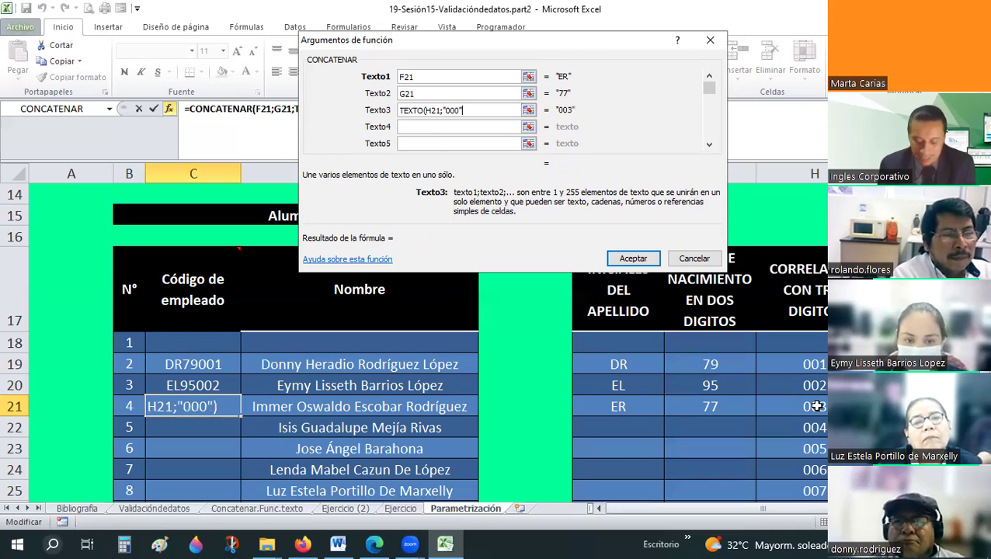
pyautogui.write(')')
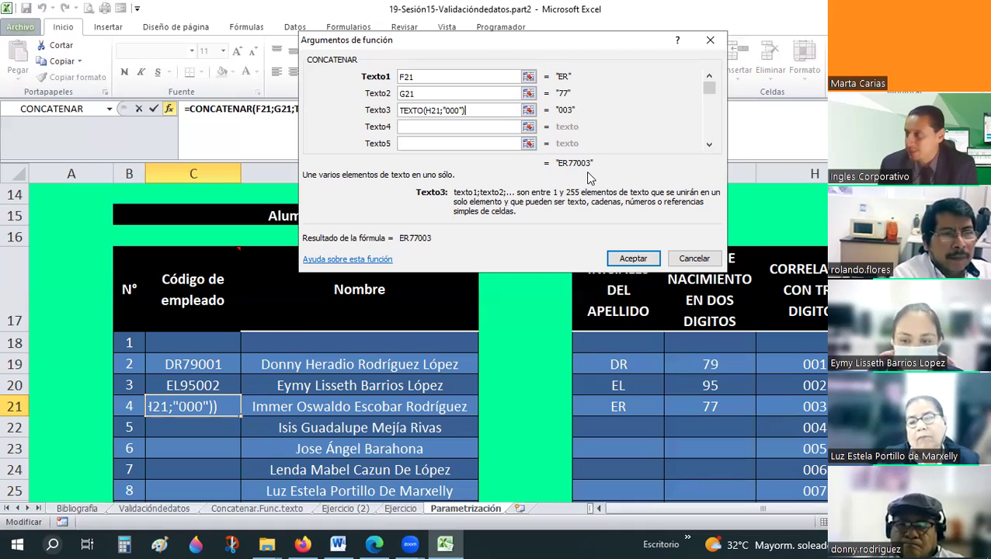
pyautogui.click(617, 266)
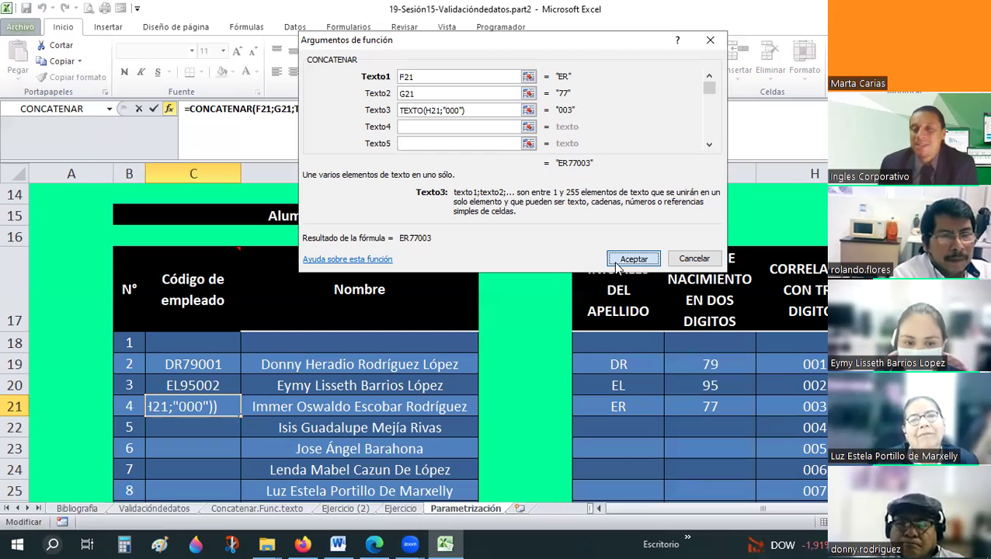
pyautogui.scroll(-1, 225, 303)
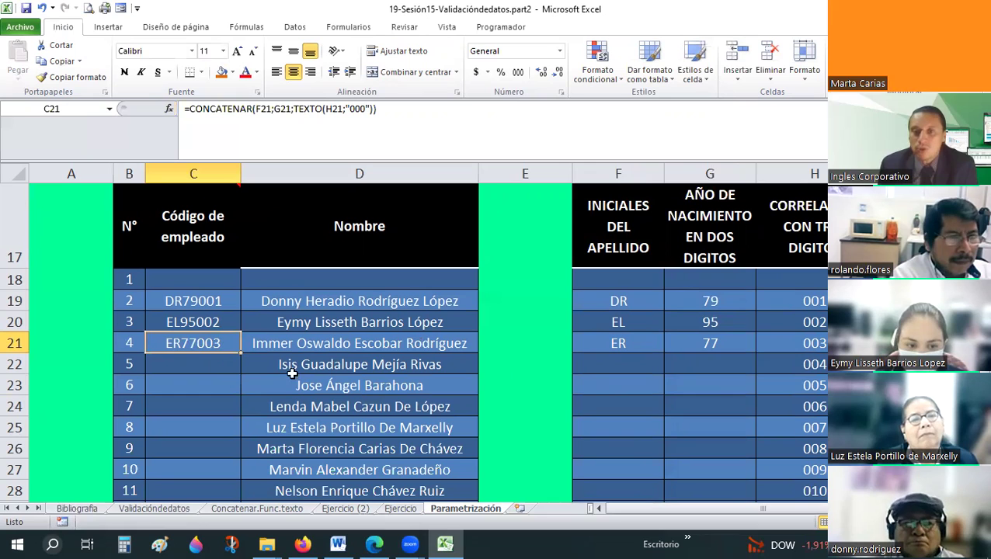
# - Enter initials MR, BB, CL, PM, CC, GG, CR and FF down F22:F29
pyautogui.scroll(-1, 503, 349)
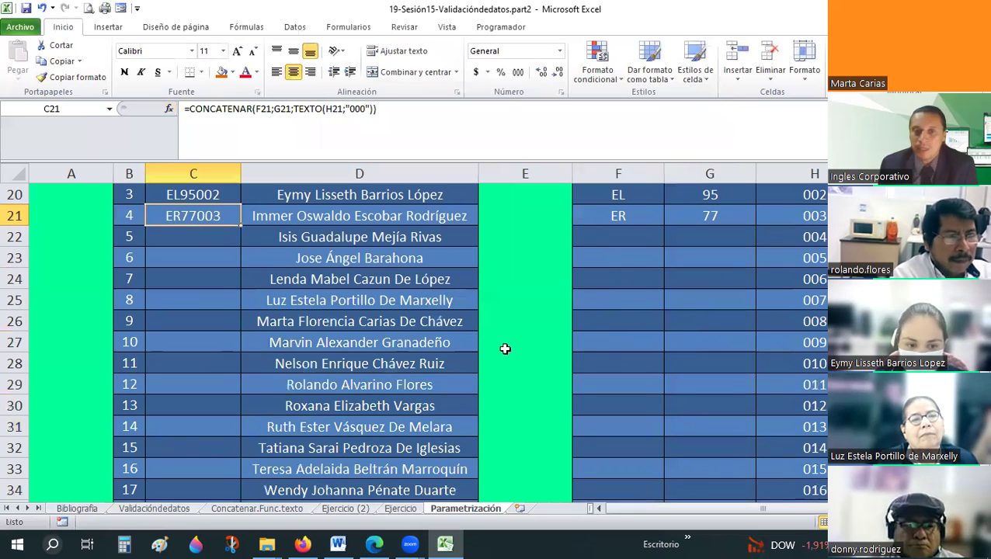
pyautogui.click(644, 238)
pyautogui.write('M')
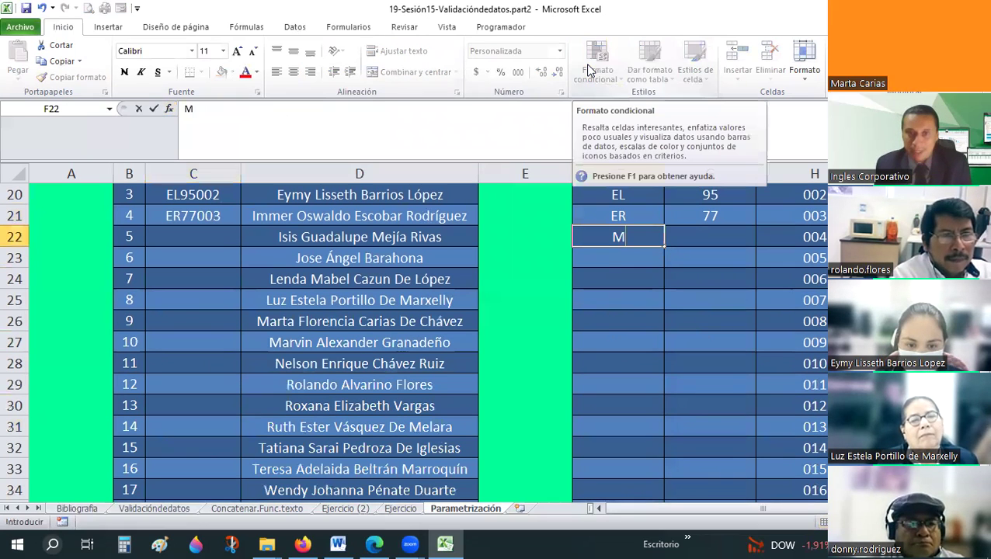
pyautogui.write('R')
pyautogui.press('Return')
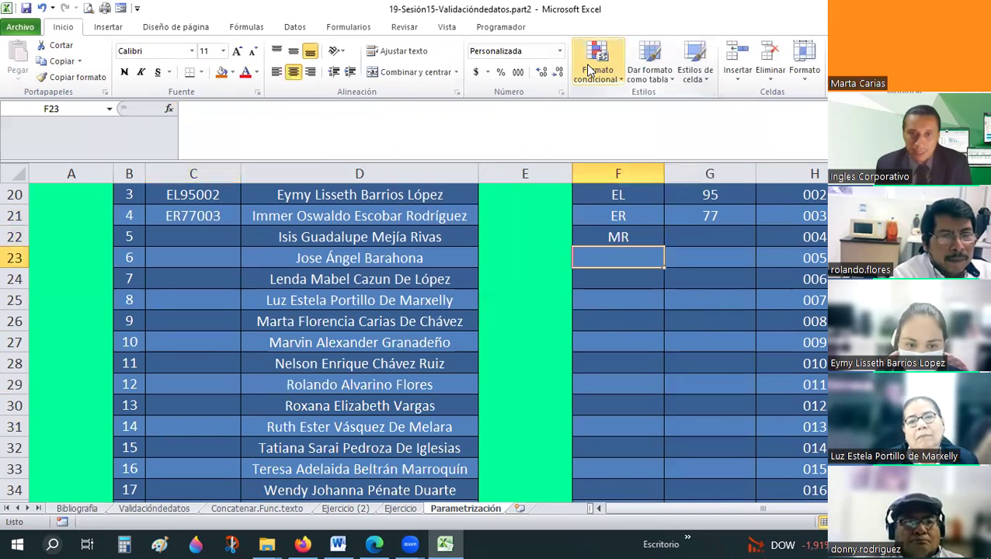
pyautogui.write('CL')
pyautogui.press('Return')
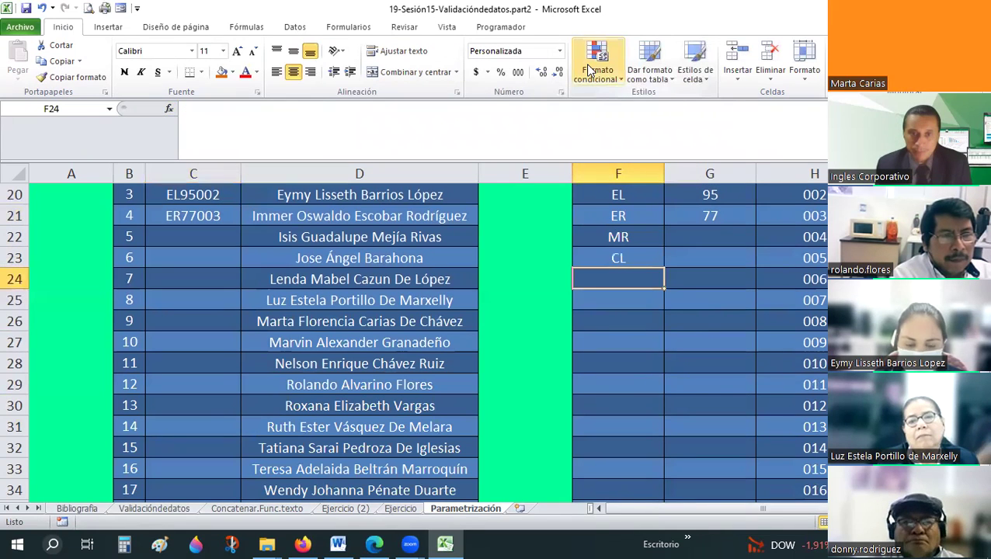
pyautogui.write('CL')
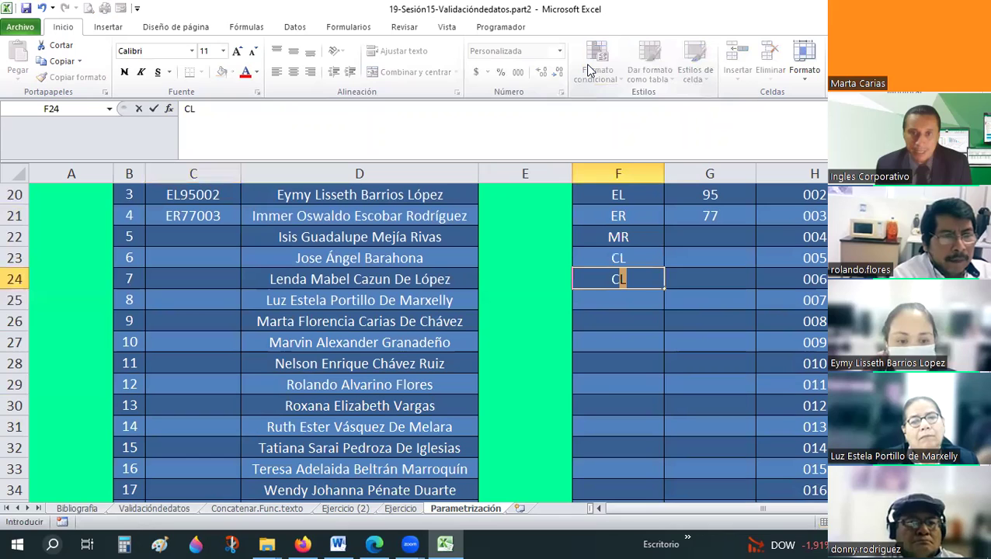
pyautogui.write('K')
pyautogui.press('Up')
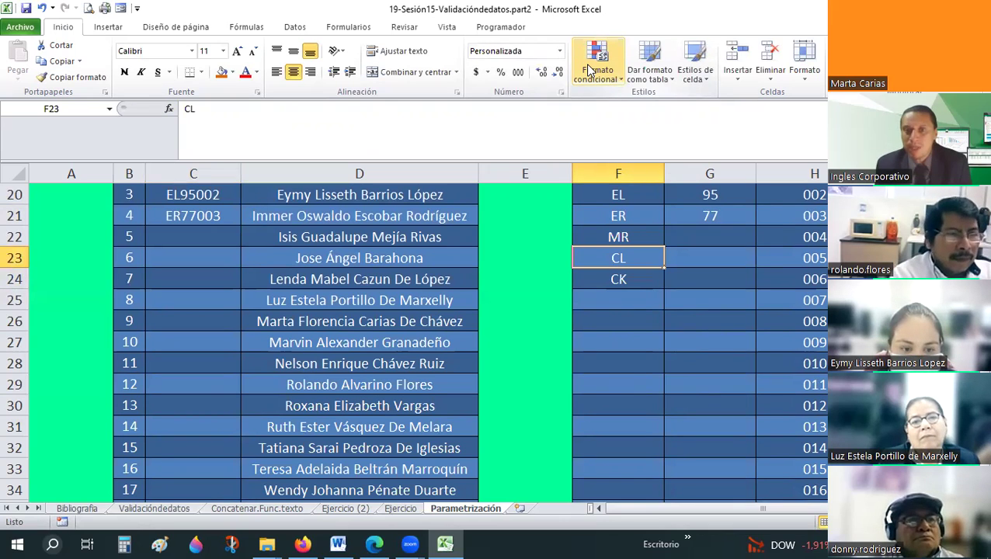
pyautogui.write('BB')
pyautogui.press('Return')
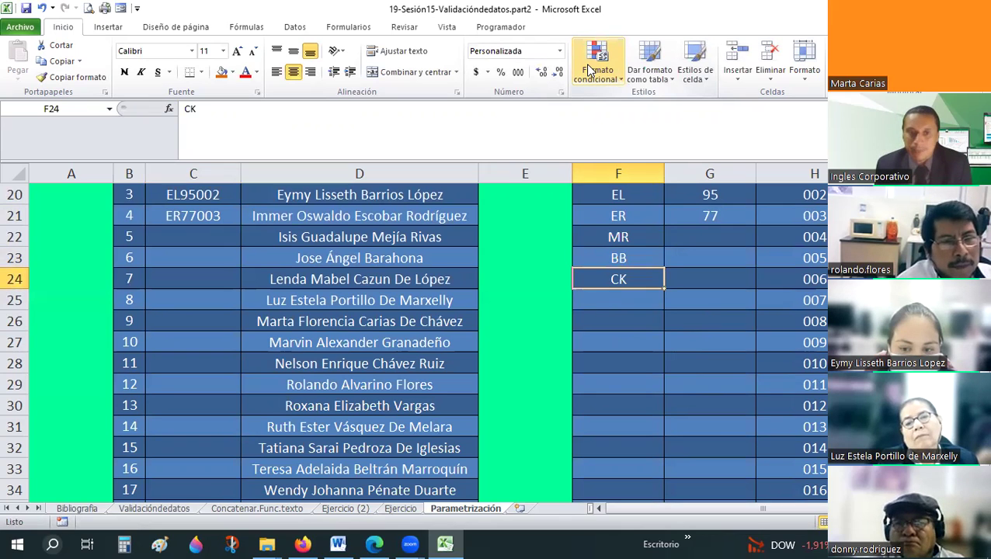
pyautogui.write('C')
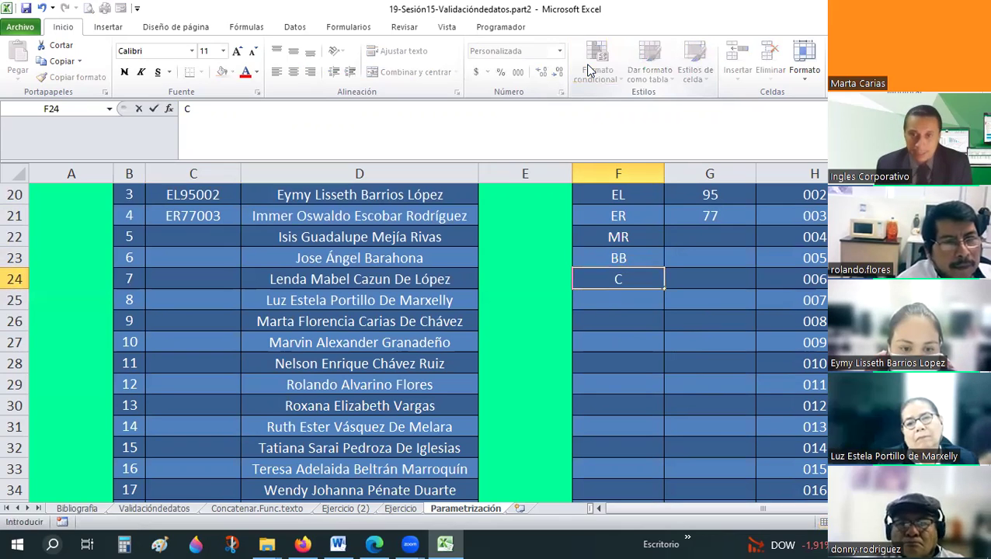
pyautogui.write('L')
pyautogui.press('Return')
pyautogui.write('P')
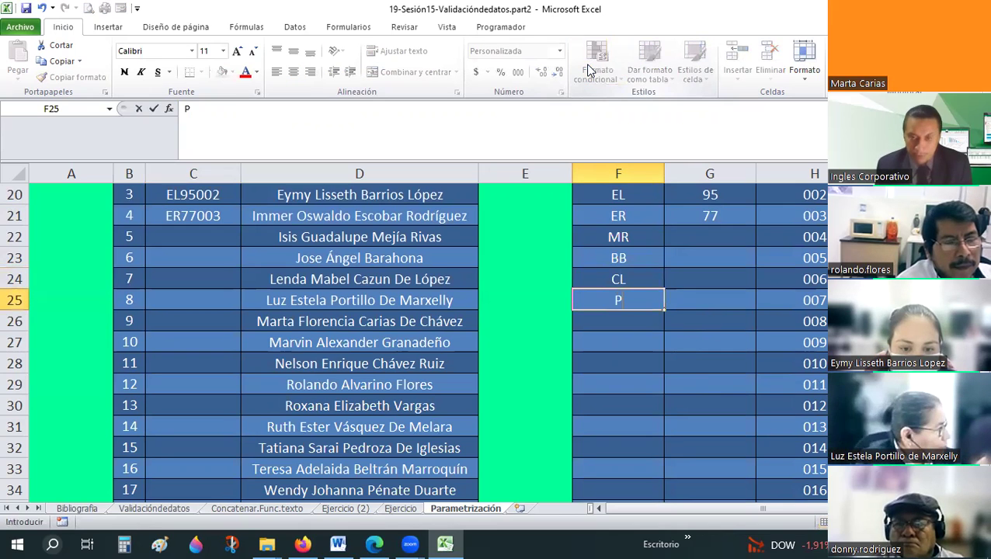
pyautogui.write('M')
pyautogui.press('Return')
pyautogui.press('Up')
pyautogui.press('Up')
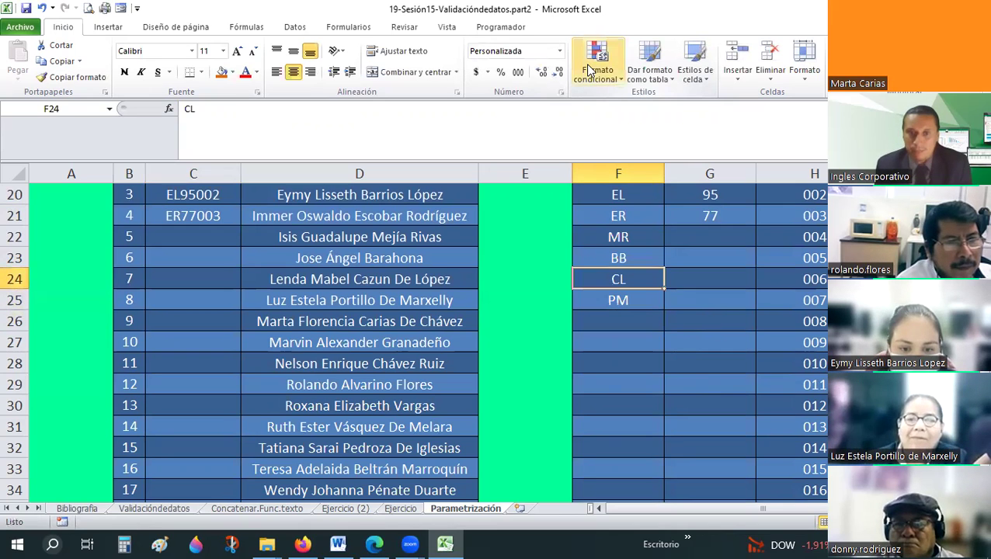
pyautogui.press('Down')
pyautogui.press('Down')
pyautogui.write('CC')
pyautogui.press('Return')
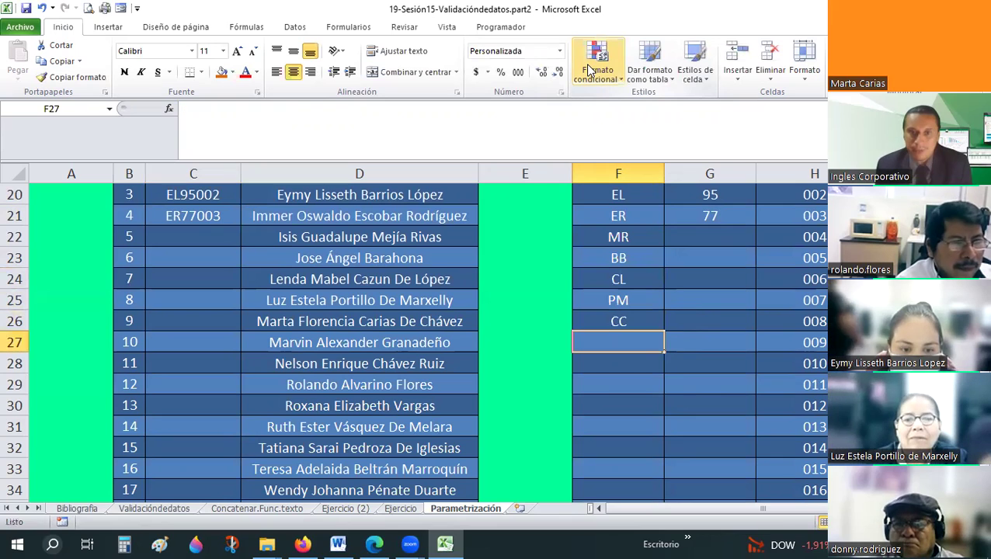
pyautogui.write('GG')
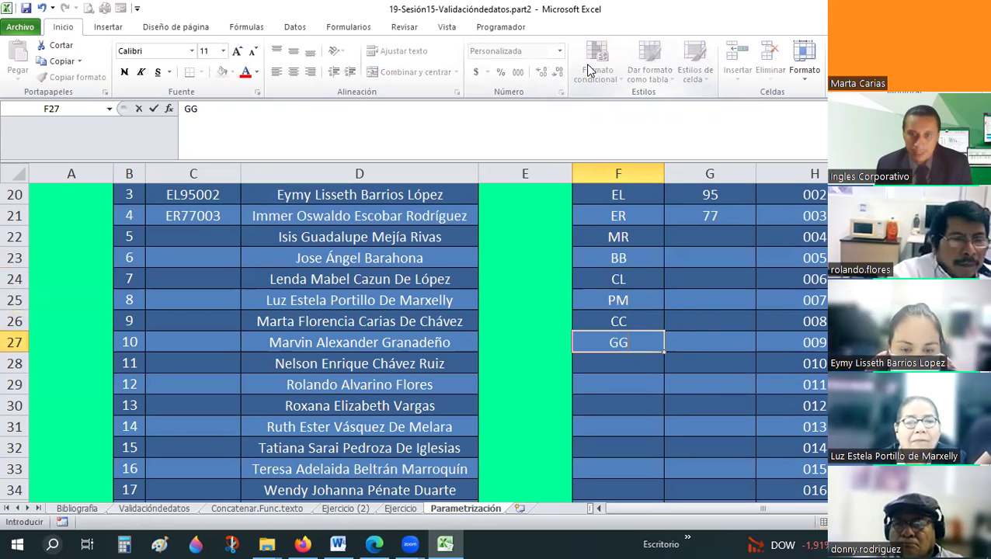
pyautogui.press('Return')
pyautogui.write('CR')
pyautogui.press('Return')
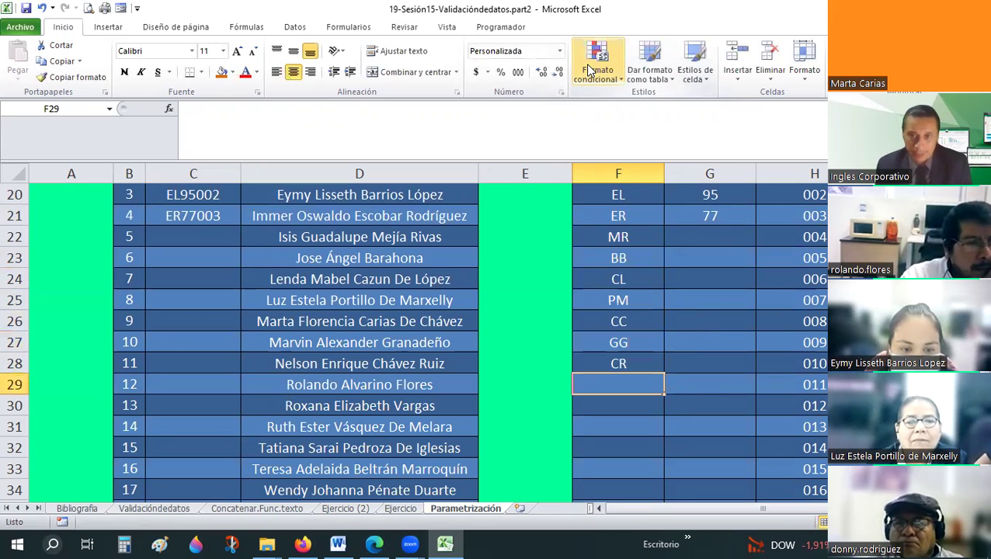
pyautogui.write('F')
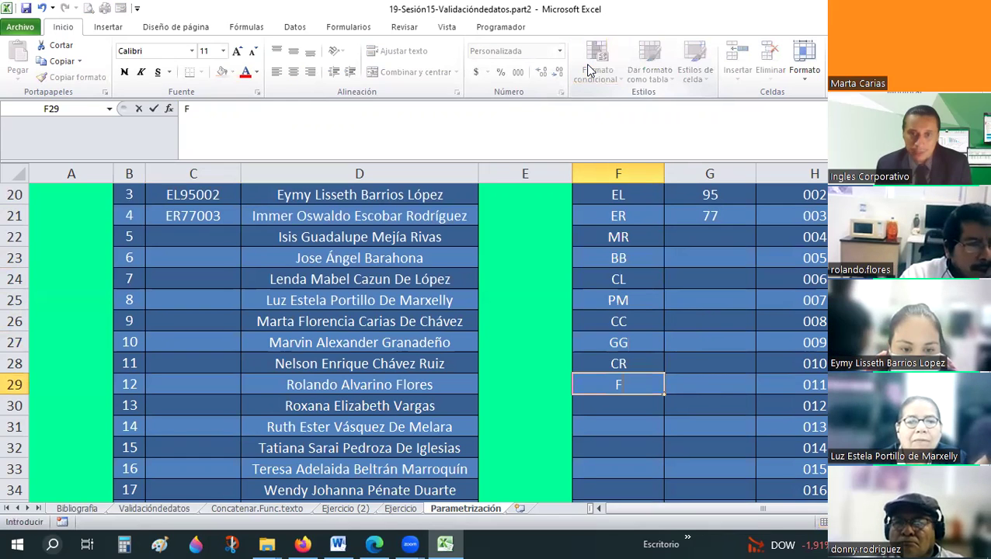
pyautogui.write('F')
pyautogui.press('Return')
# - Enter birth years 85, 87, 88, 89, 90, 91, 92 and 93 down column G from G22
pyautogui.press('Up')
pyautogui.press('Up')
pyautogui.press('Up')
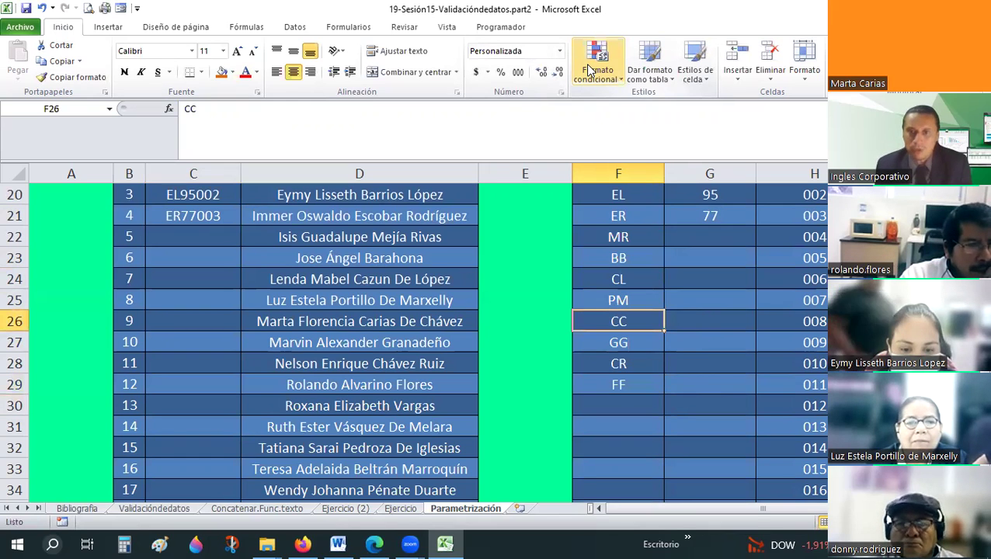
pyautogui.press('Up')
pyautogui.press('Up')
pyautogui.press('Up')
pyautogui.press('Right')
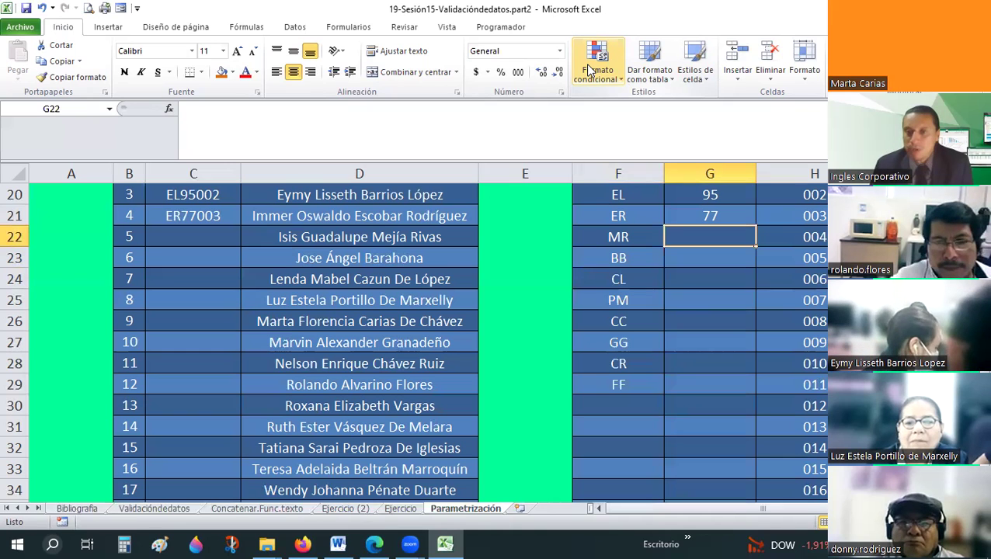
pyautogui.write('85')
pyautogui.press('Return')
pyautogui.write('87')
pyautogui.press('Return')
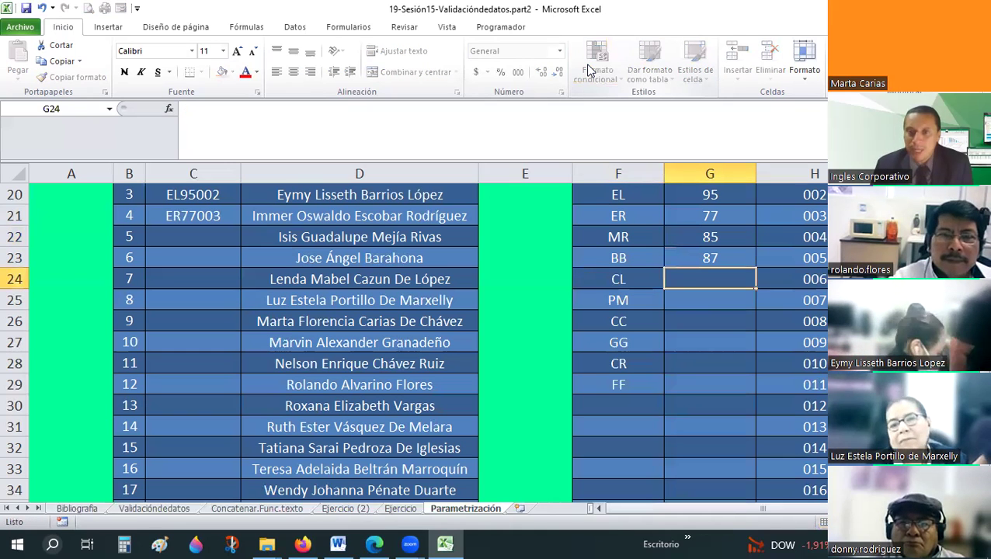
pyautogui.write('88')
pyautogui.press('Return')
pyautogui.write('9')
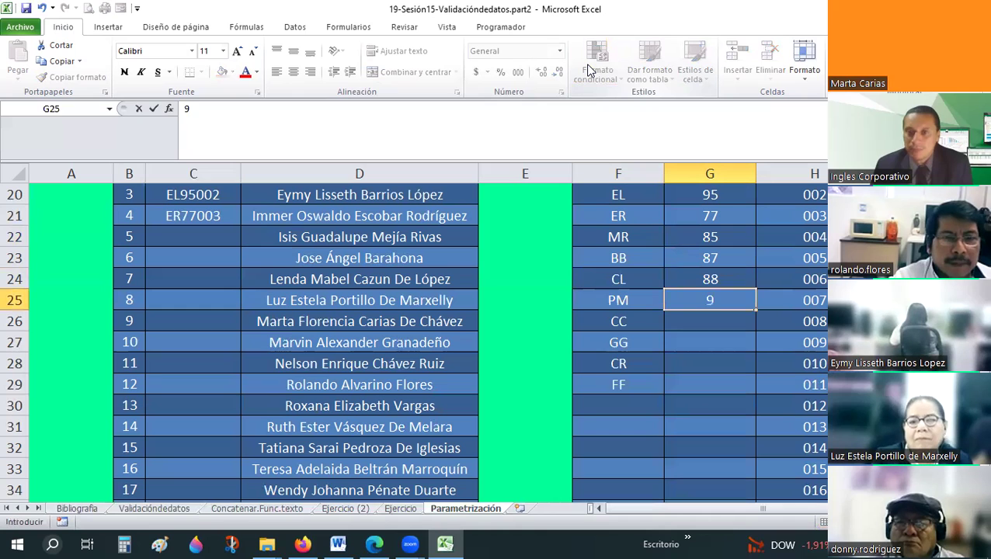
pyautogui.press('Return')
pyautogui.write('90')
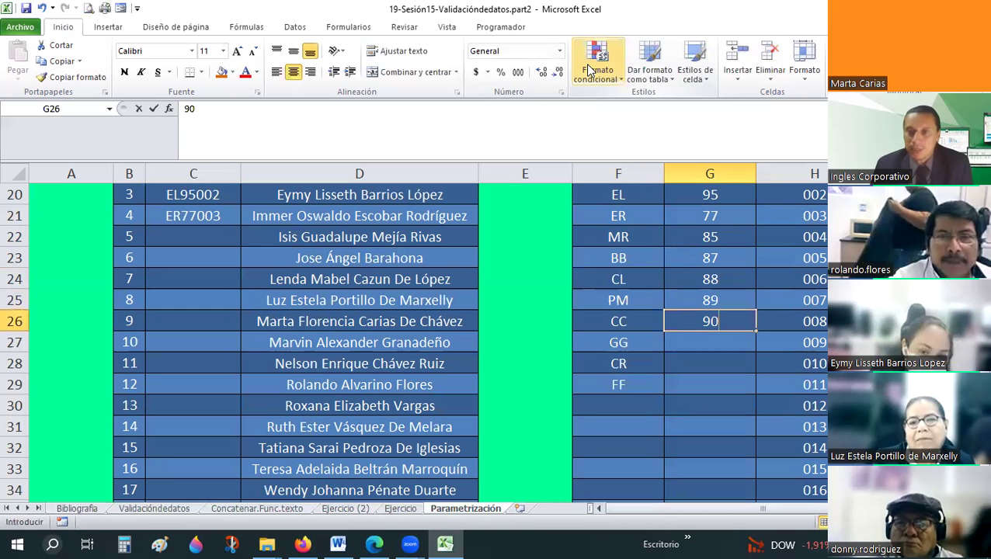
pyautogui.press('Return')
pyautogui.write('91')
pyautogui.press('Return')
pyautogui.write('92')
pyautogui.press('Return')
pyautogui.write('9')
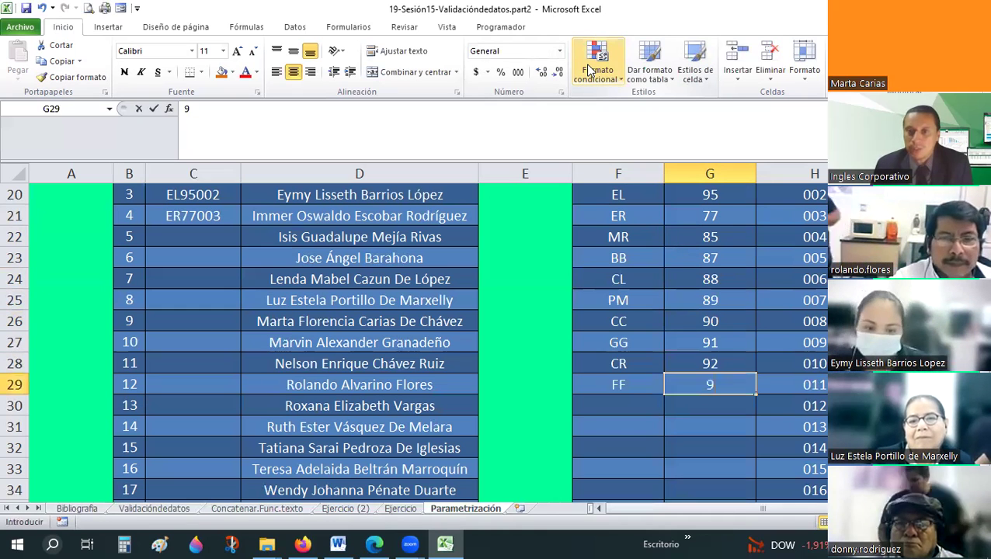
pyautogui.write('3')
pyautogui.press('Return')
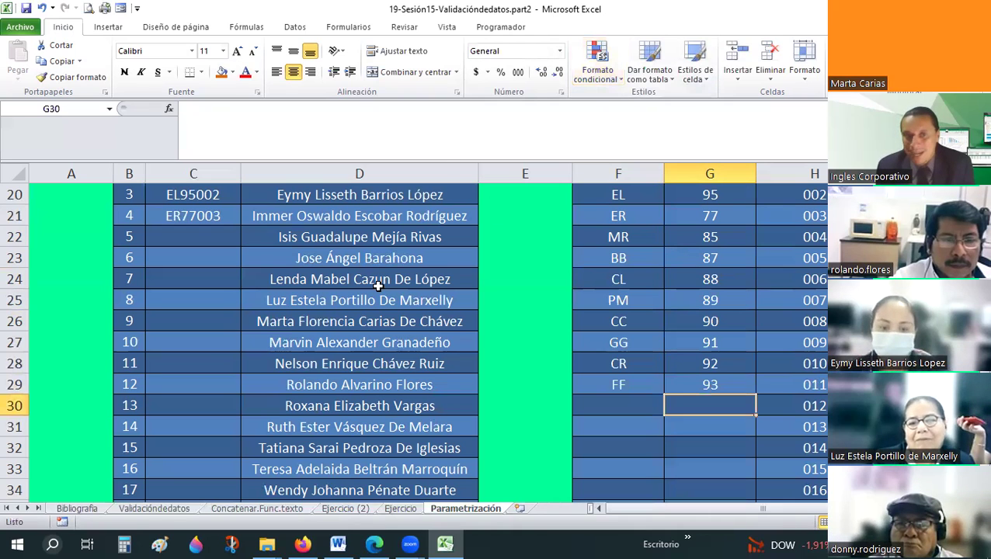
# - Copy the C21 code formula and paste it as formulas into C22:C35, yielding MR85004 to FF93011
pyautogui.scroll(1, 191, 346)
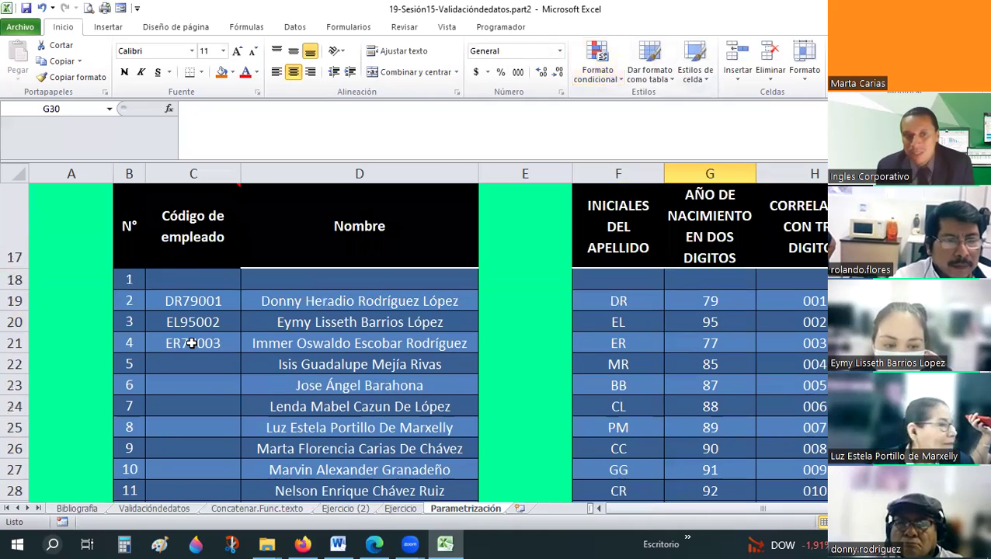
pyautogui.click(191, 343)
pyautogui.hotkey('ctrl', 'c')
pyautogui.scroll(-1, 212, 241)
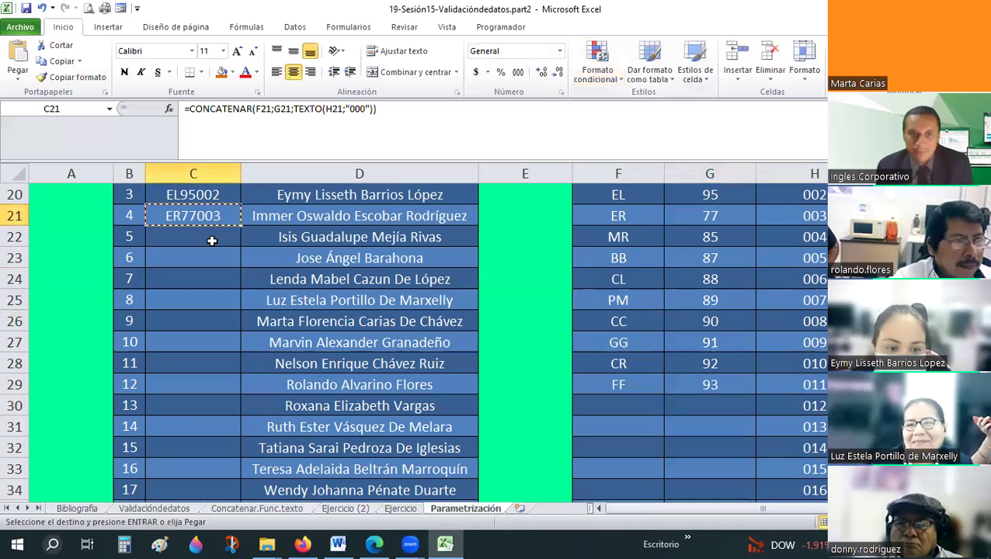
pyautogui.moveTo(193, 237); pyautogui.dragTo(193, 474)
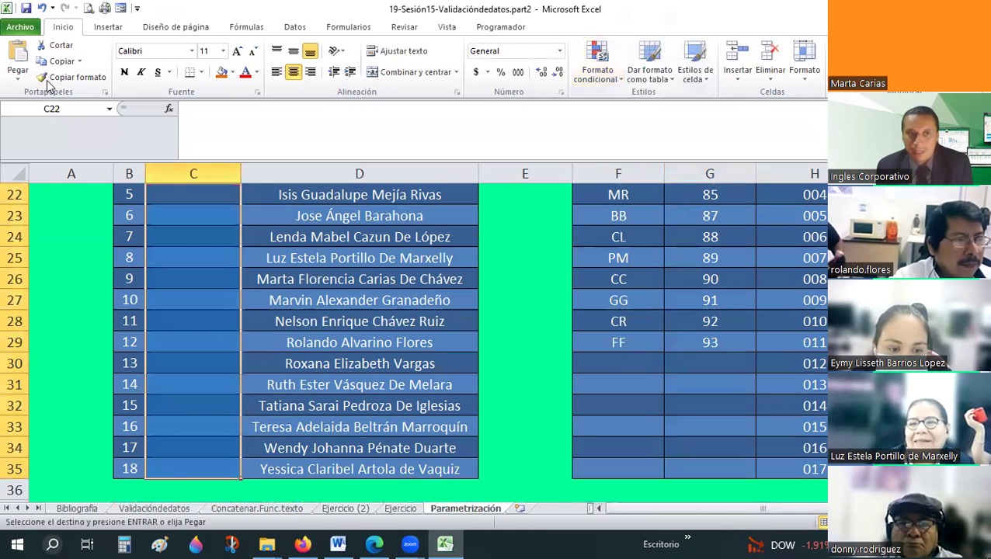
pyautogui.click(26, 81)
pyautogui.click(35, 110)
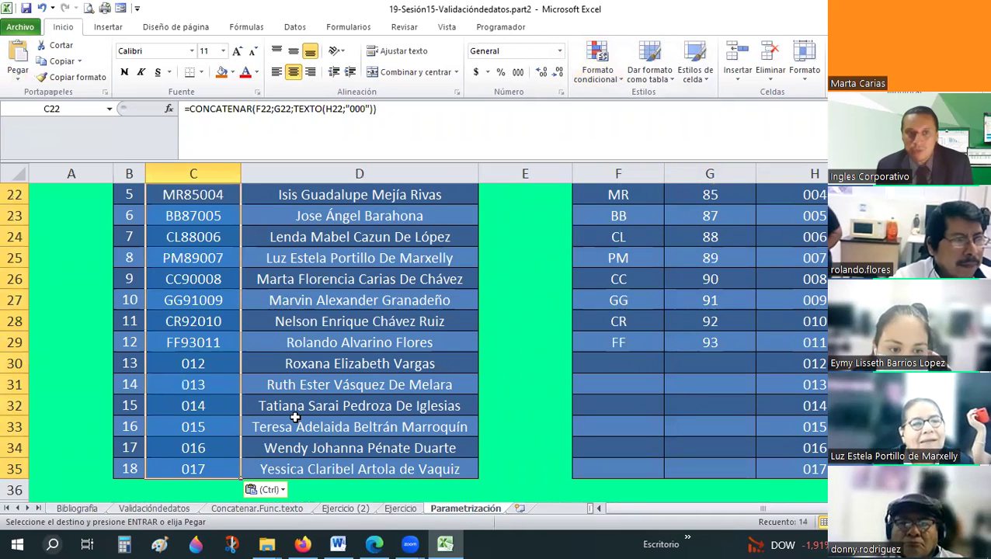
pyautogui.scroll(1, 225, 349)
pyautogui.click(206, 327)
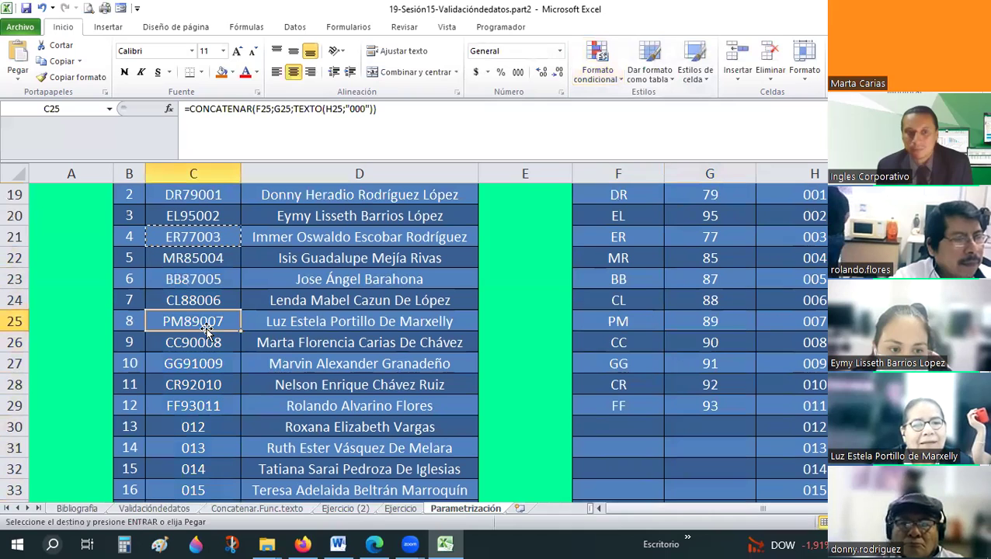
pyautogui.click(167, 388)
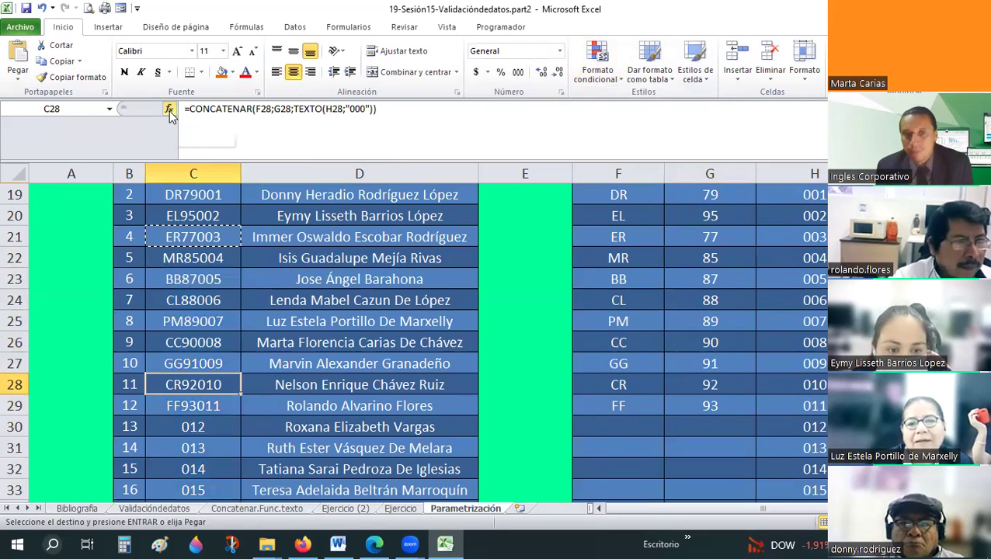
# - Edit C28's CONCATENAR arguments, setting Texto3 to "000" and Texto4 to H28
pyautogui.hotkey('shift', 'F3')
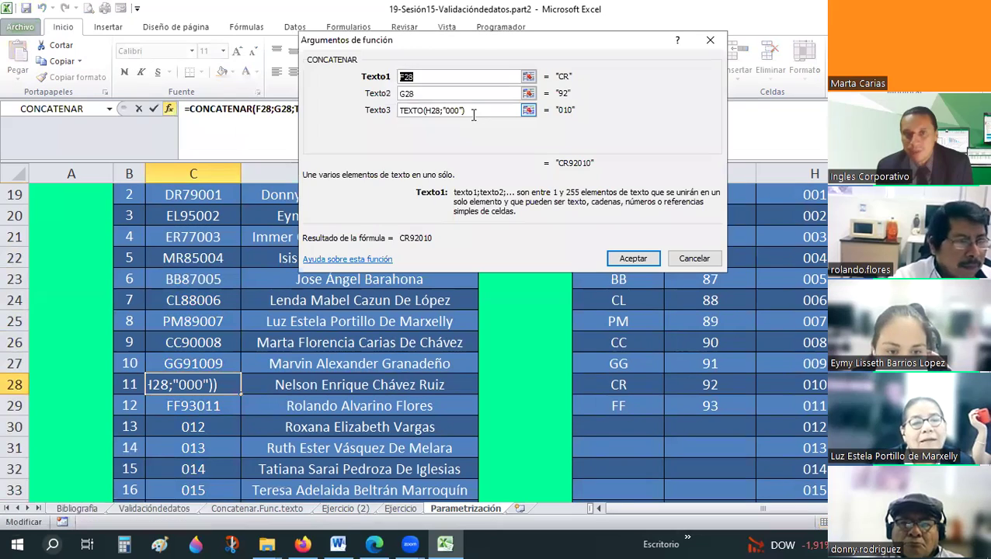
pyautogui.moveTo(466, 110); pyautogui.dragTo(403, 111)
pyautogui.write('00')
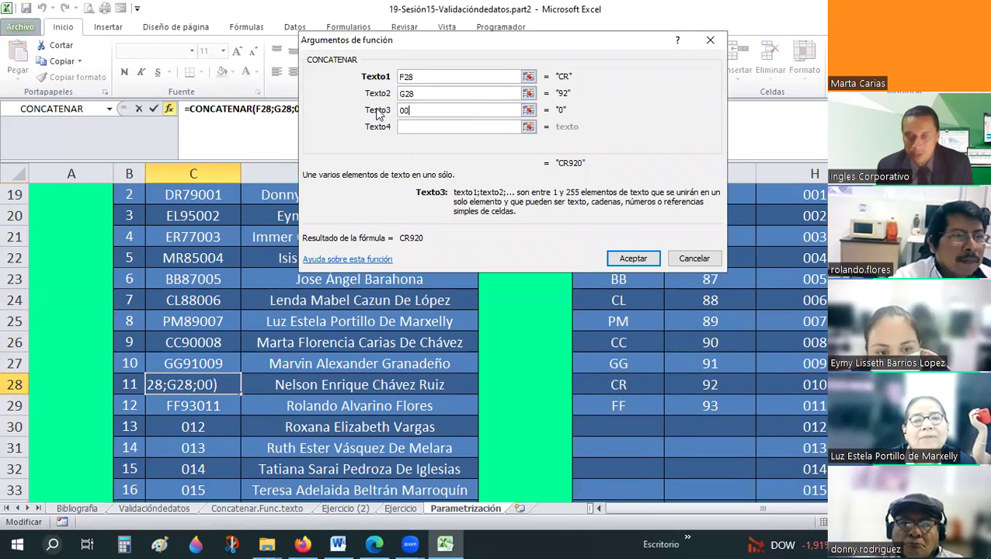
pyautogui.press('BackSpace')
pyautogui.press('BackSpace')
pyautogui.write('"')
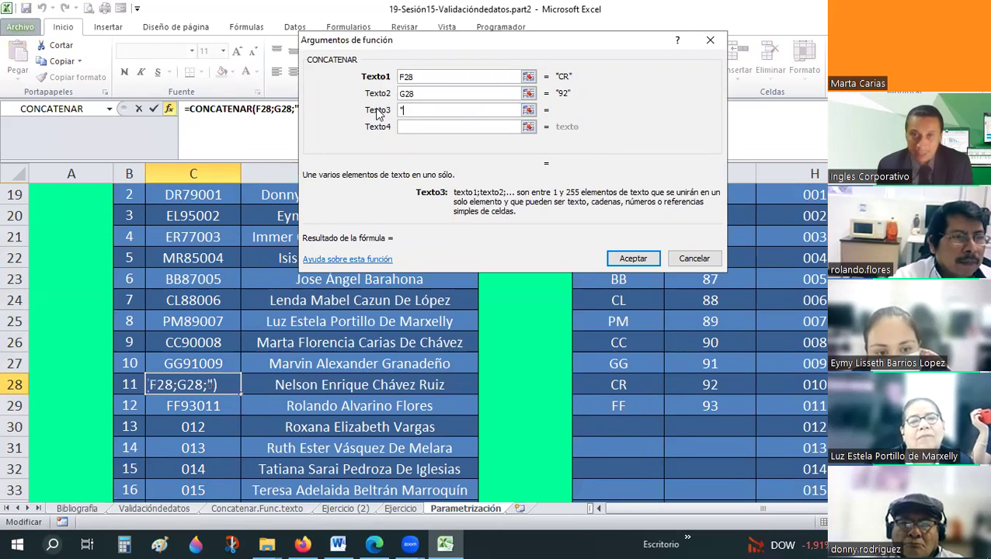
pyautogui.write('000"')
pyautogui.press('BackSpace')
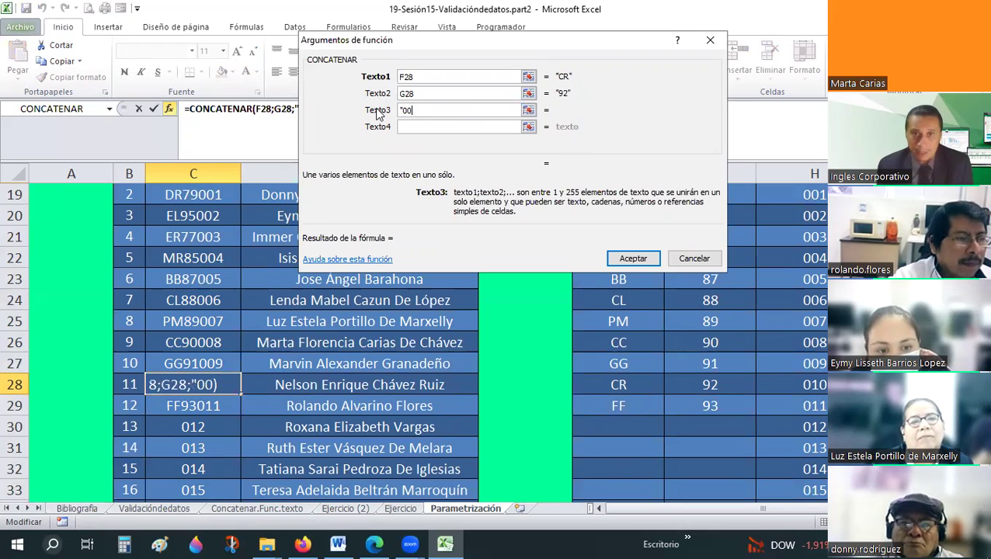
pyautogui.press('Tab')
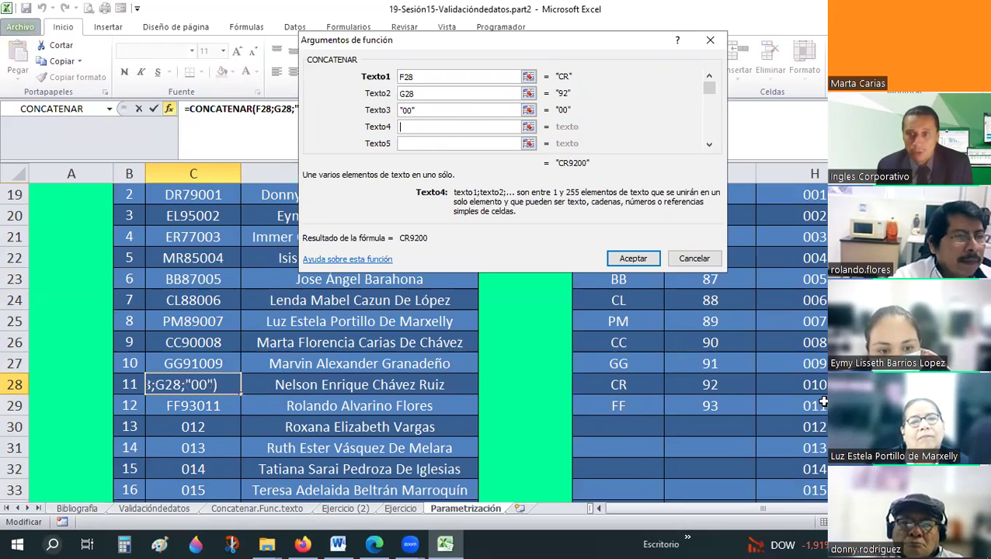
pyautogui.click(821, 387)
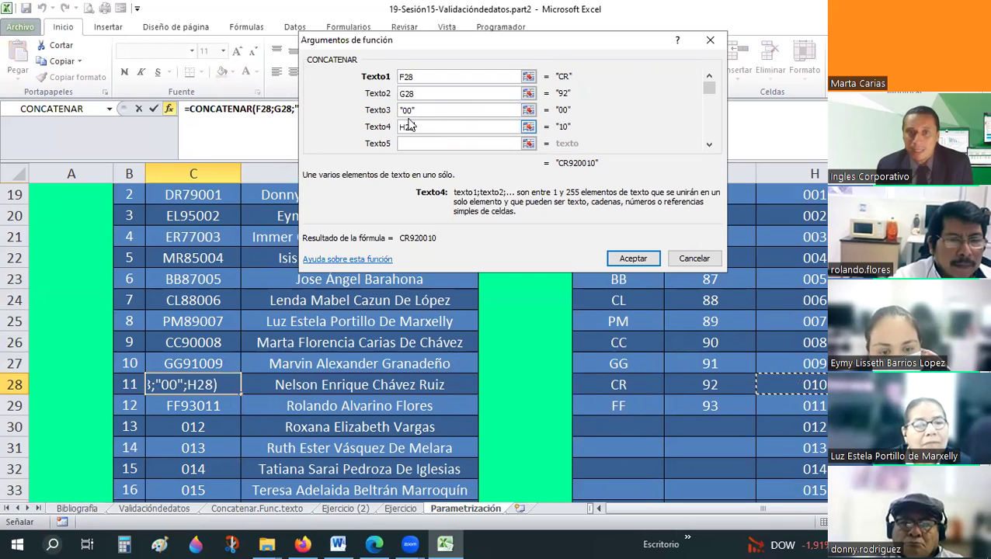
pyautogui.press('Return')
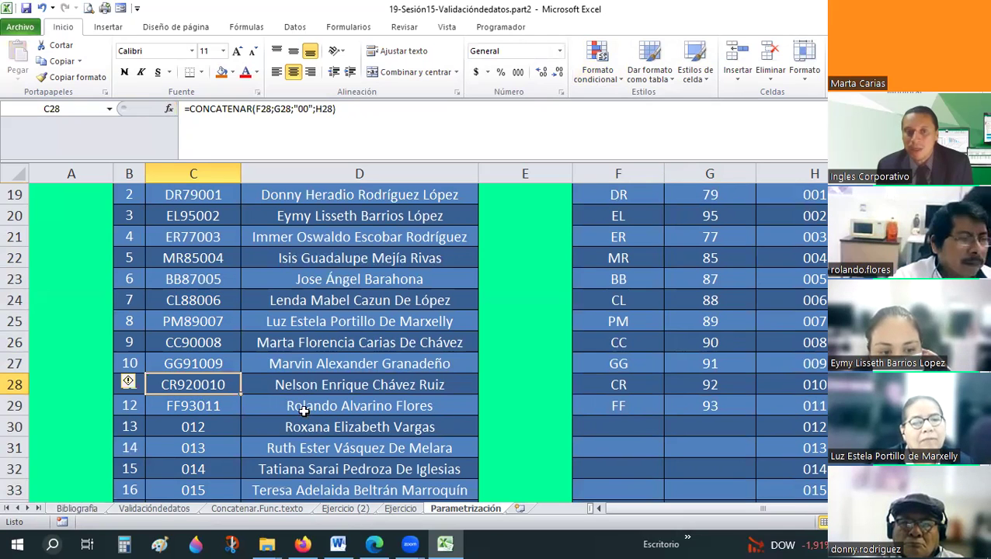
# - Copy C27's TEXTO-based formula into C28 so its code reads CR92010
pyautogui.scroll(-1, 241, 369)
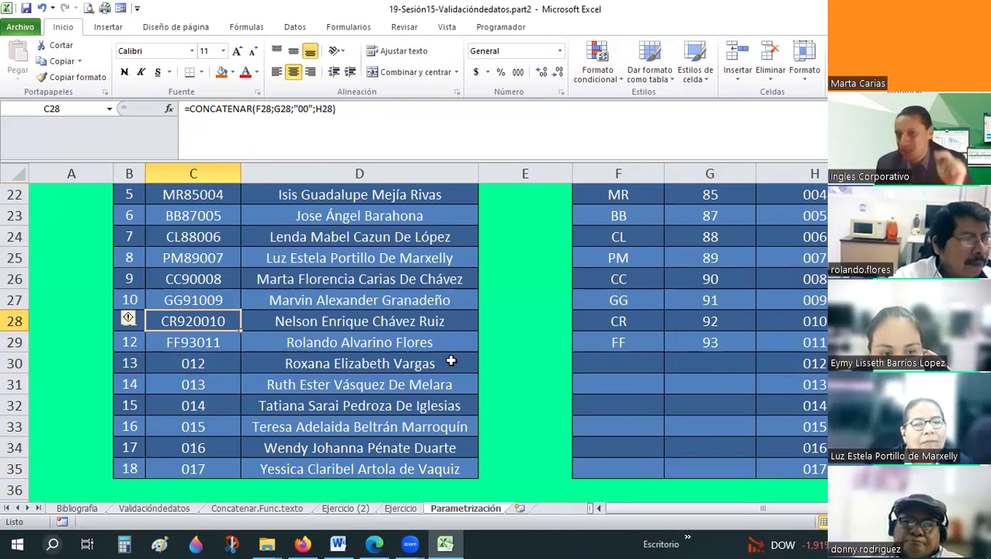
pyautogui.click(216, 302)
pyautogui.hotkey('ctrl', 'c')
pyautogui.rightClick(218, 326)
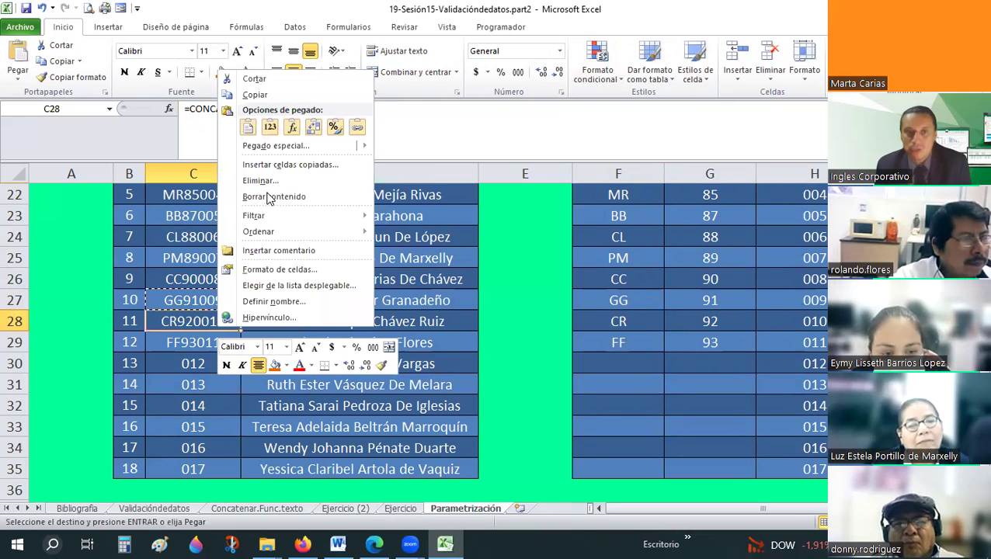
pyautogui.click(313, 127)
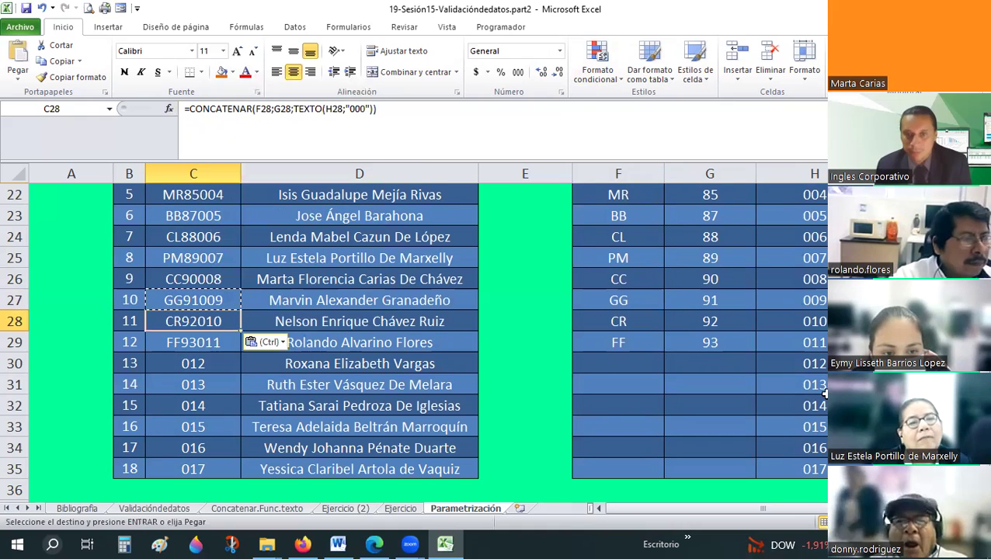
pyautogui.press('Escape')
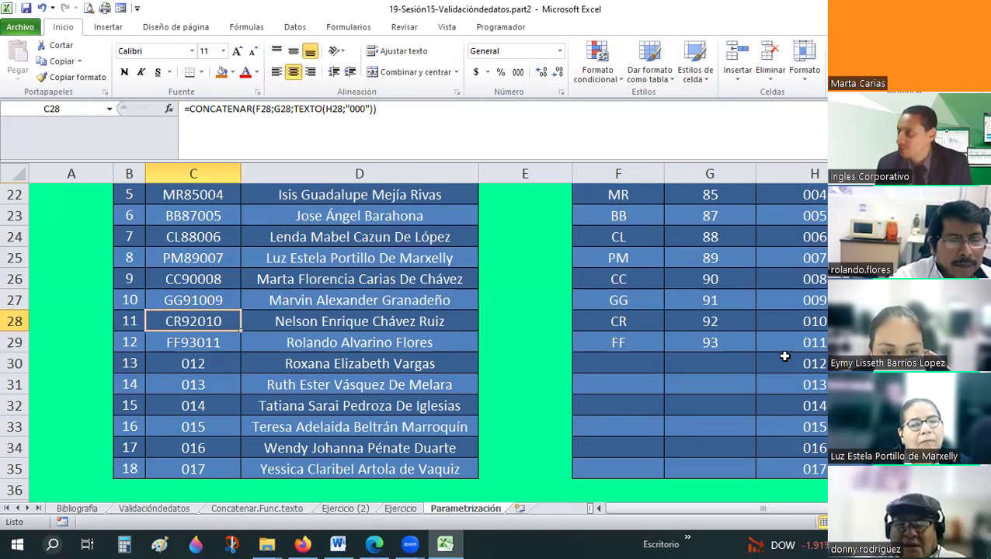
# - Enter the numbers 94, 95, 93, 97, 98 and 99 down G30:G35
pyautogui.click(721, 360)
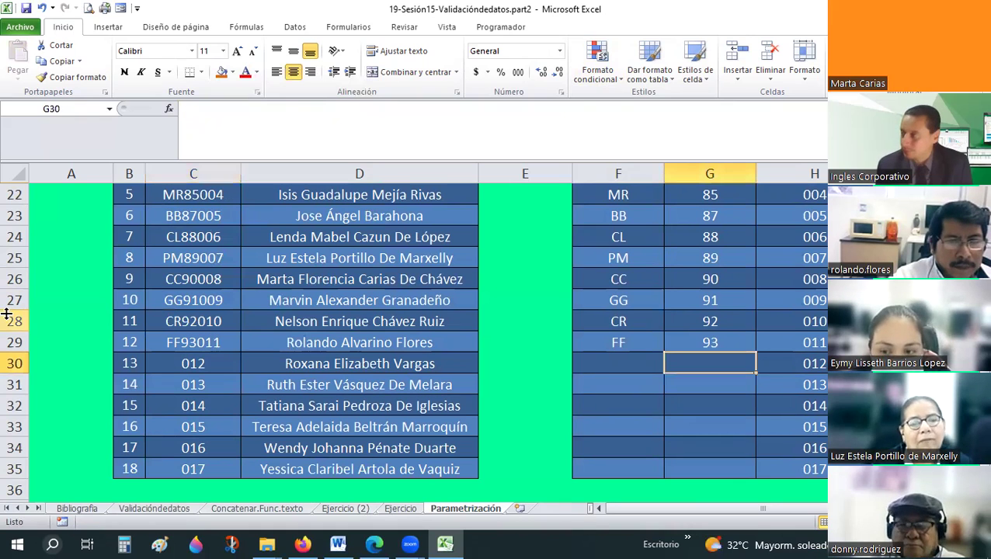
pyautogui.write('94')
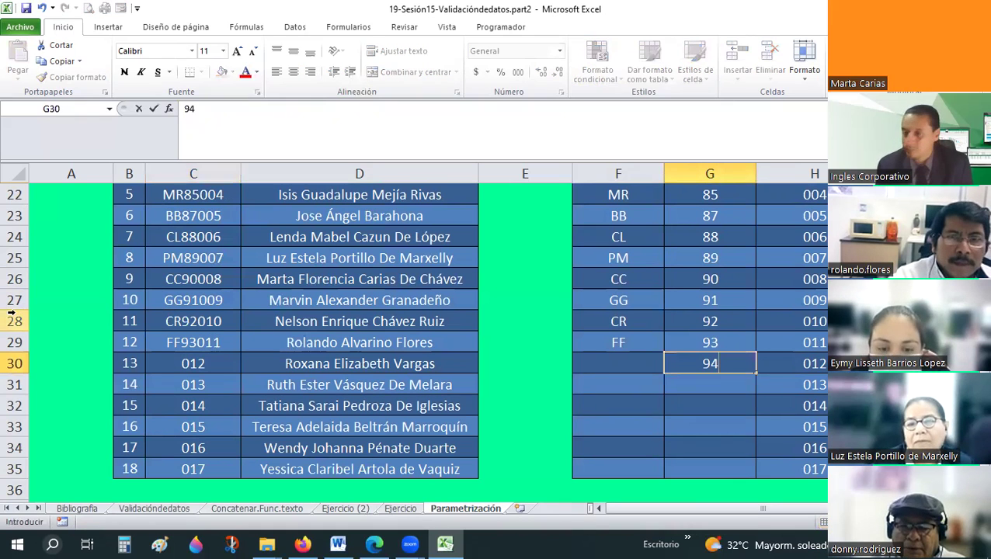
pyautogui.press('Return')
pyautogui.write('95 93 97')
pyautogui.press('Return')
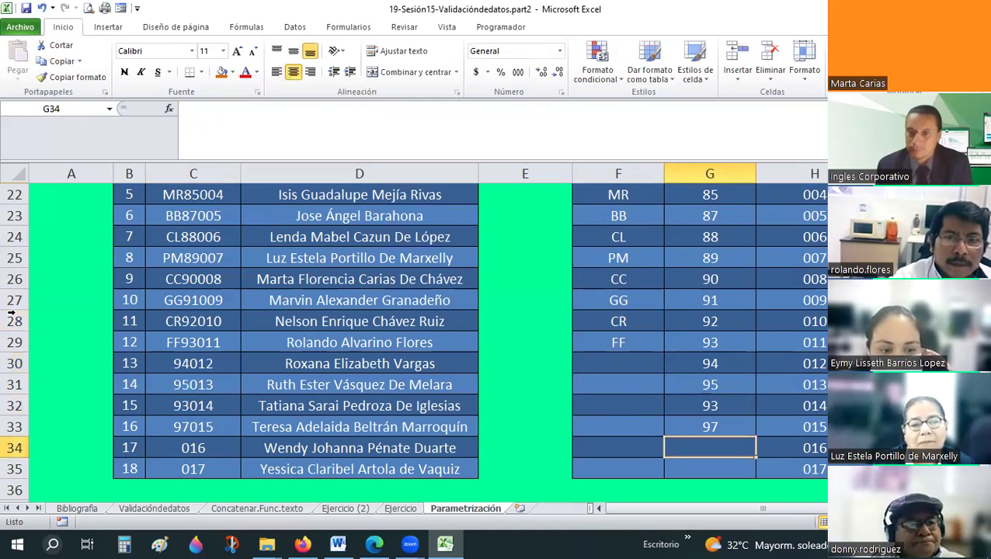
pyautogui.write('98')
pyautogui.press('Return')
pyautogui.write('99')
pyautogui.press('Return')
# - Enter initials VV, VM, PI, BM, PD and AV down F30:F35
pyautogui.press('Up')
pyautogui.press('Up')
pyautogui.press('Up')
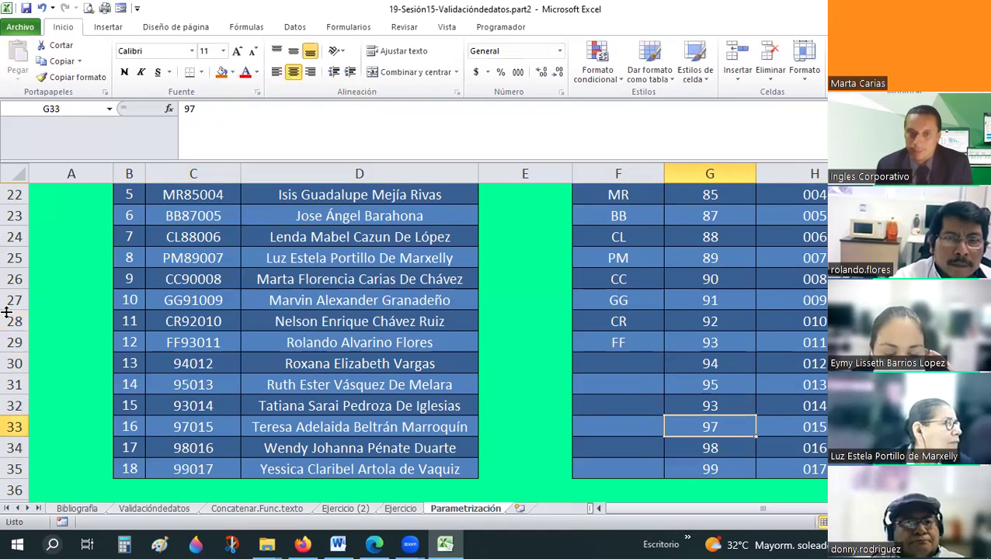
pyautogui.press('Up')
pyautogui.press('Up')
pyautogui.press('Up')
pyautogui.press('Left')
pyautogui.press('Left')
pyautogui.press('Right')
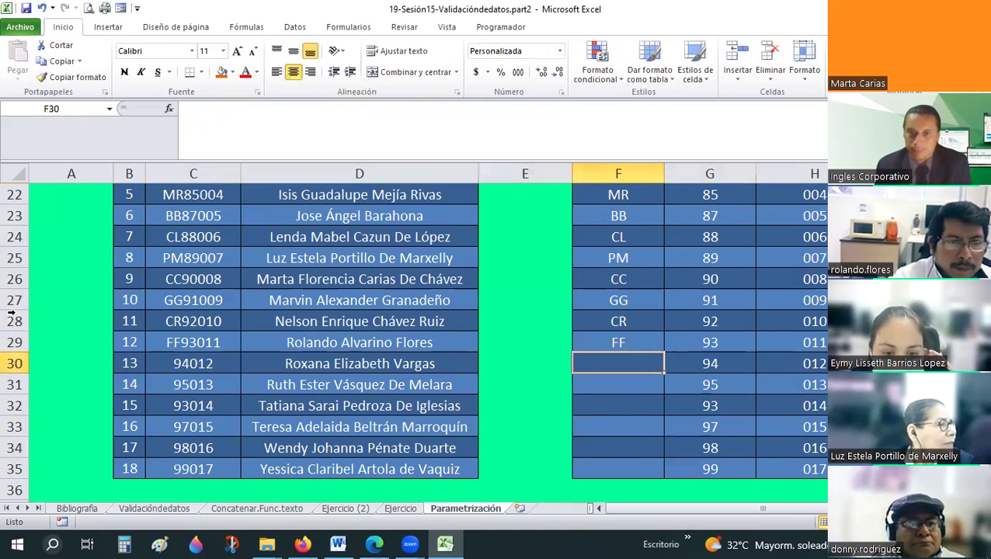
pyautogui.write('VV')
pyautogui.press('Return')
pyautogui.write('V')
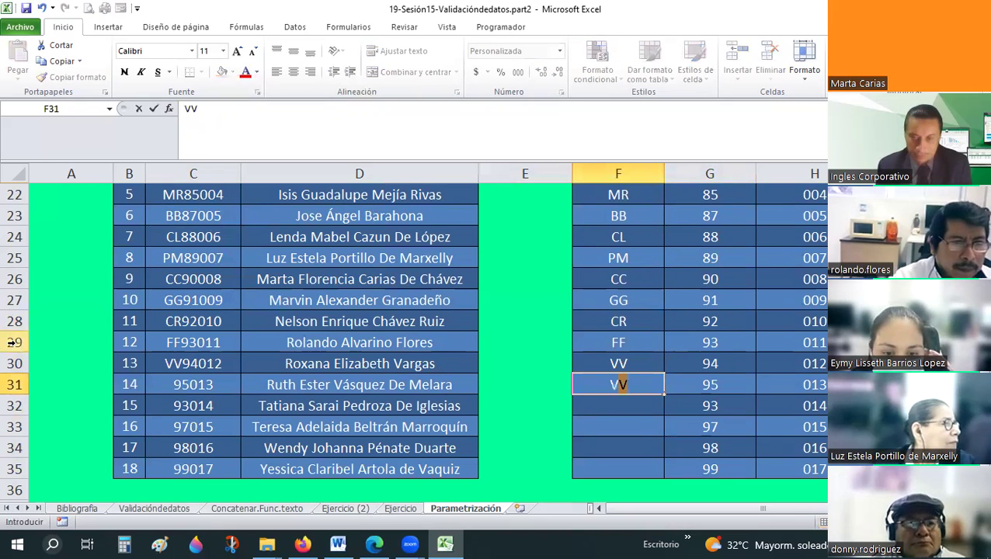
pyautogui.write('M')
pyautogui.press('Return')
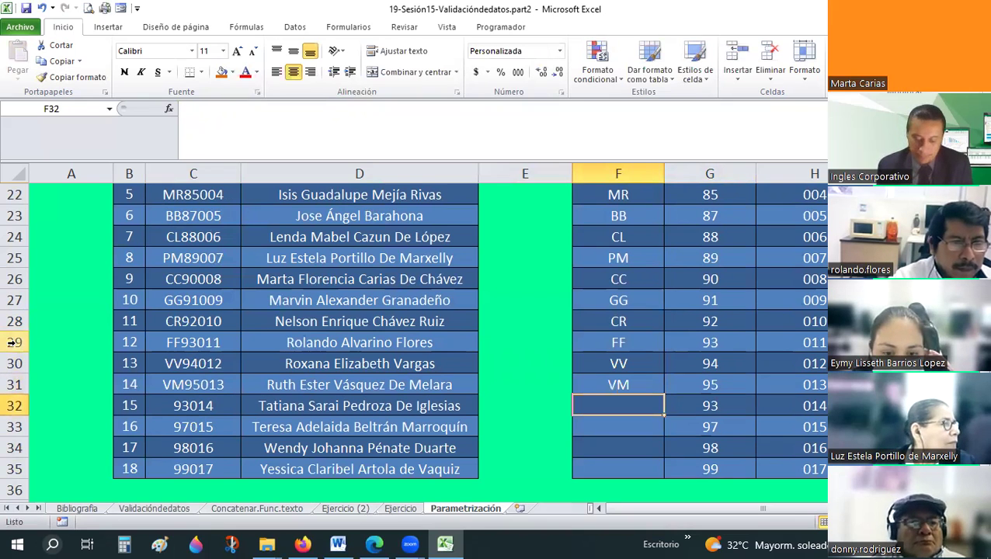
pyautogui.write('PI')
pyautogui.press('Return')
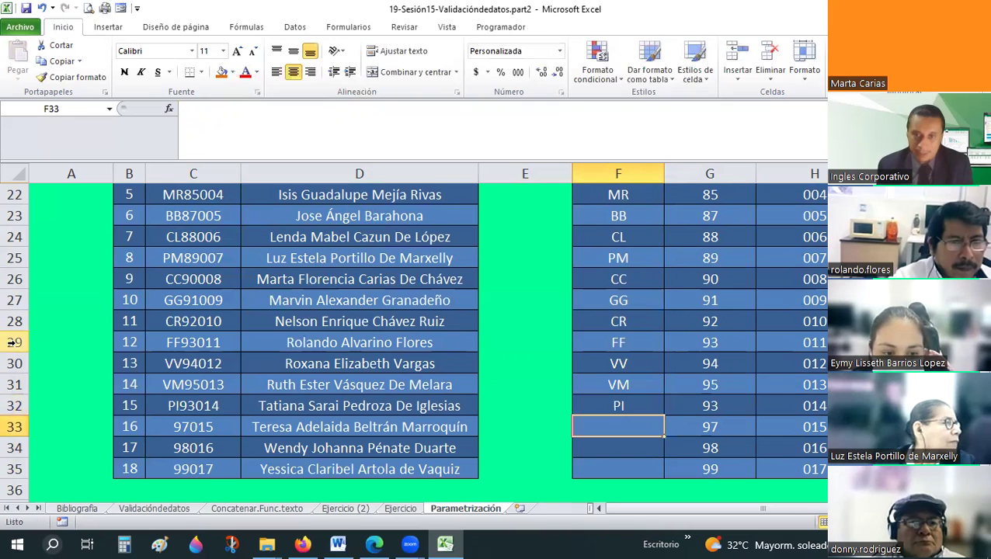
pyautogui.write('BM')
pyautogui.press('Return')
pyautogui.write('PD')
pyautogui.press('Return')
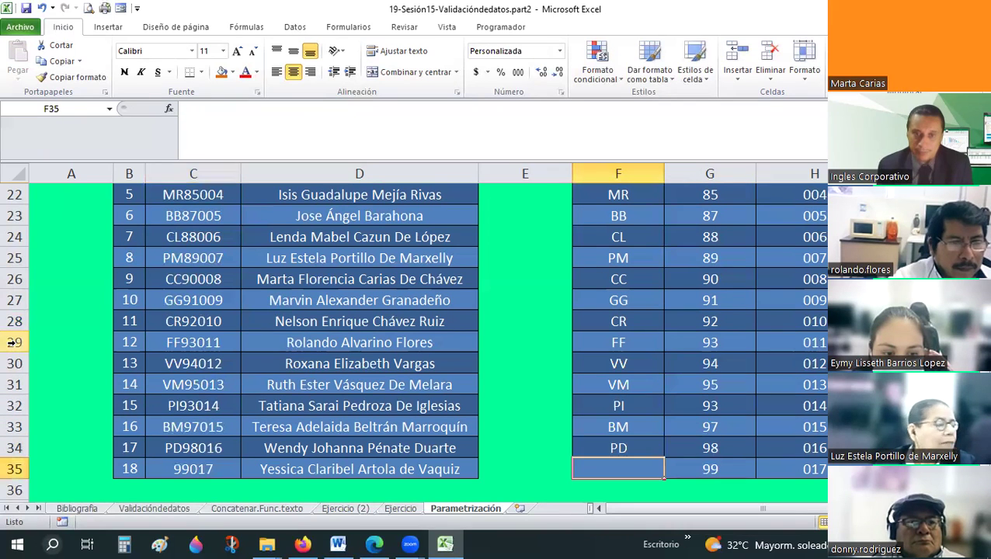
pyautogui.write('AV')
pyautogui.press('Return')
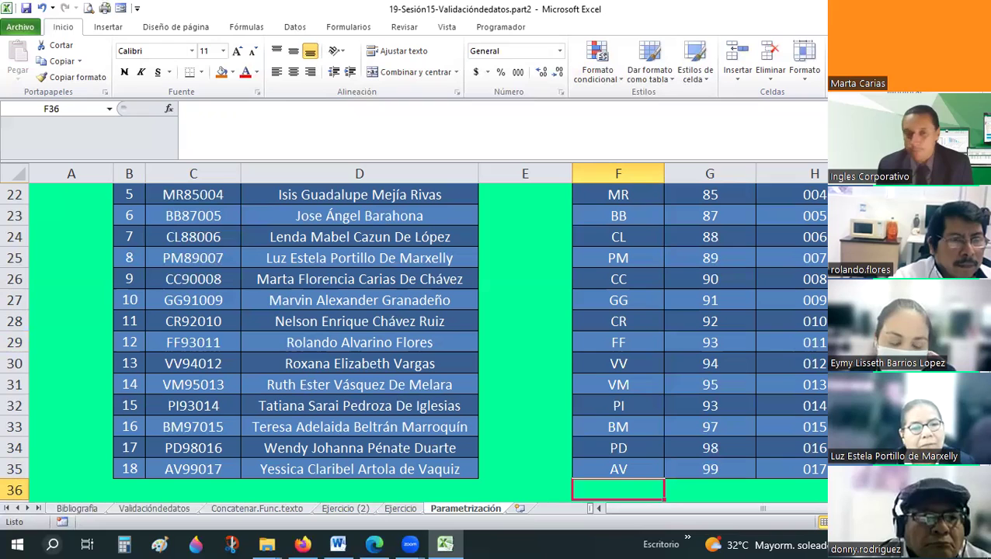
pyautogui.click(401, 508)
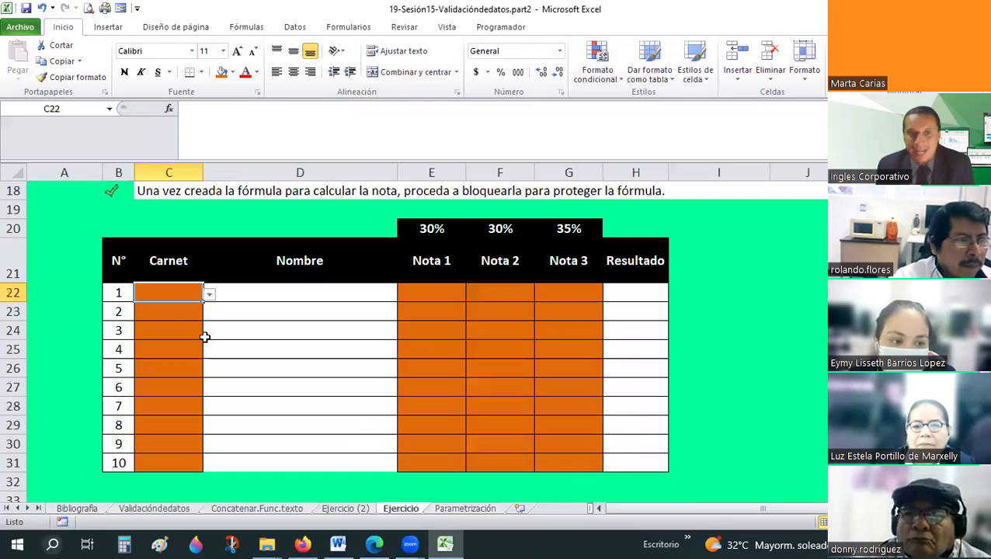
pyautogui.click(210, 294)
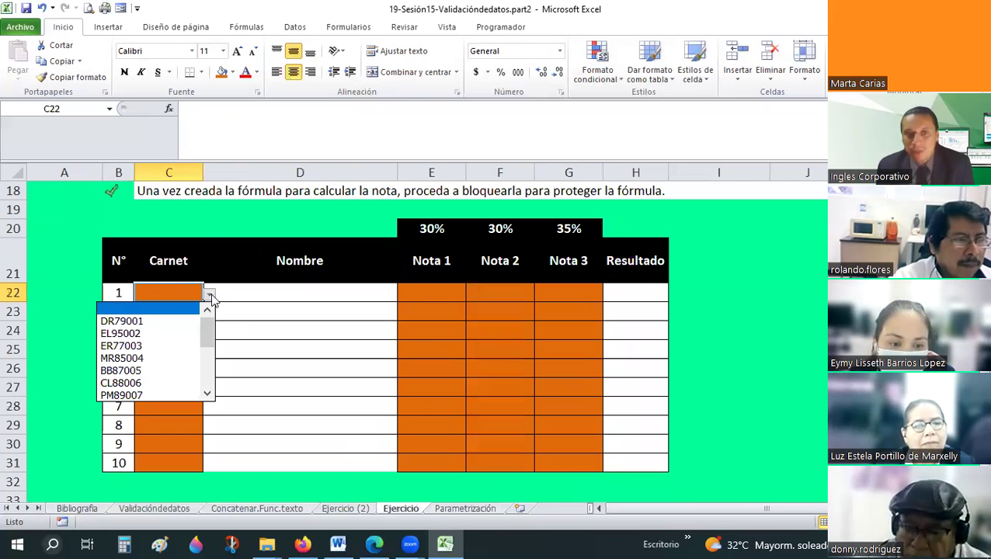
pyautogui.moveTo(206, 338); pyautogui.dragTo(210, 392)
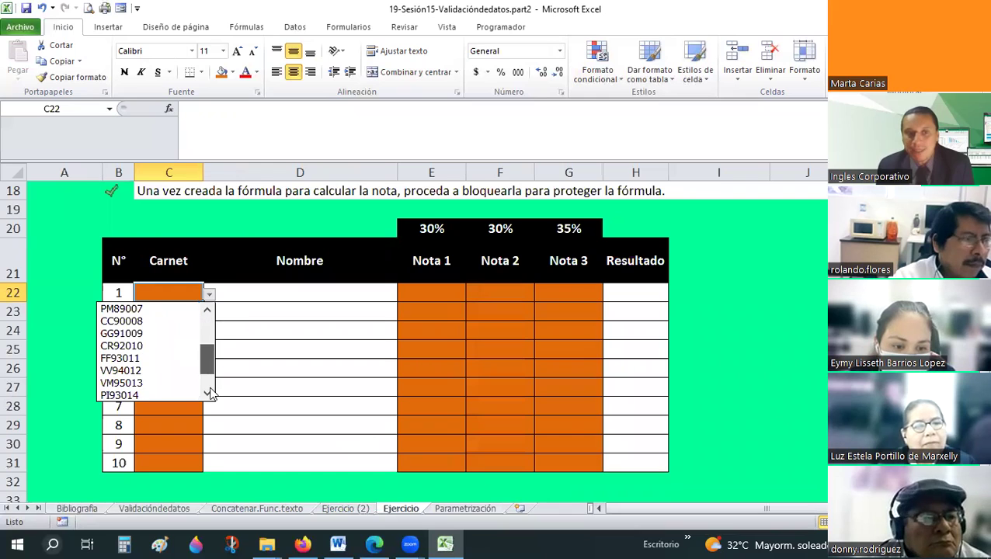
pyautogui.scroll(-1, 217, 365)
pyautogui.click(208, 328)
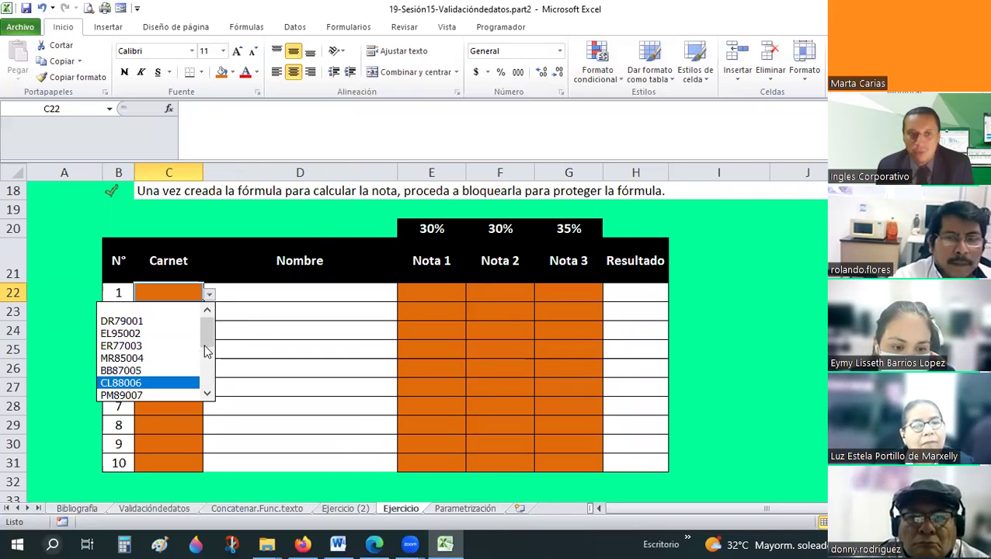
pyautogui.scroll(-3, 210, 392)
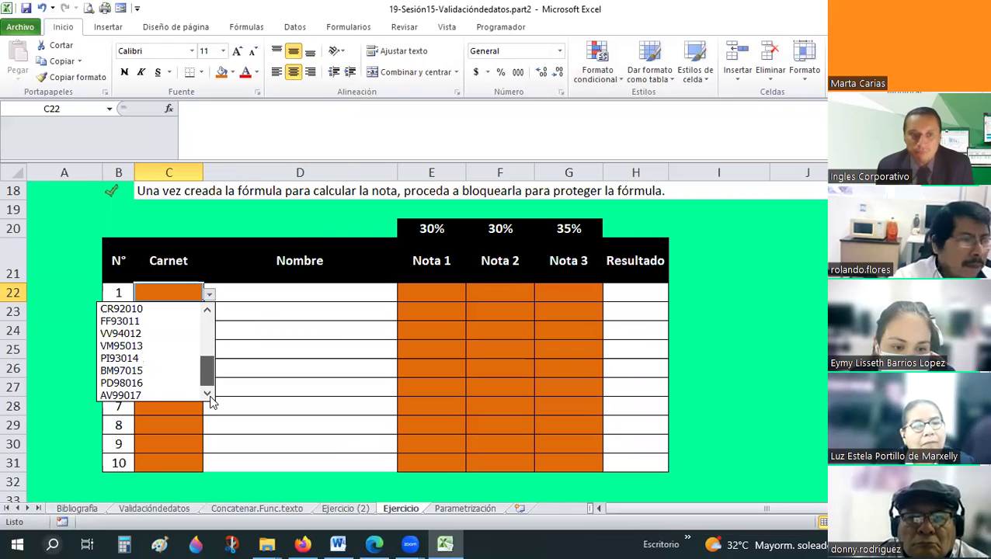
pyautogui.click(144, 394)
pyautogui.click(637, 339)
pyautogui.click(303, 292)
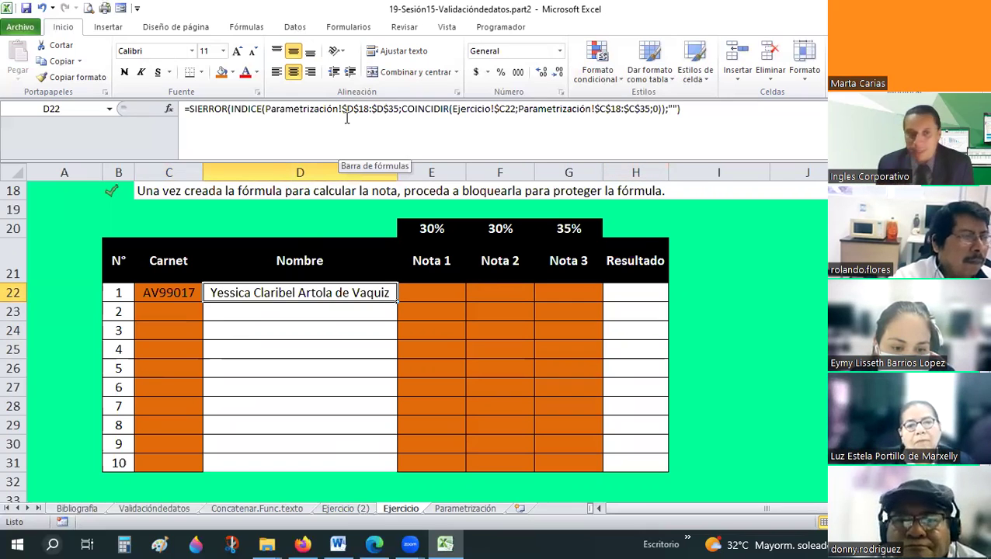
# - Pick carnet ER77003 in C23 and autofit the Nombre column
pyautogui.click(186, 311)
pyautogui.click(209, 312)
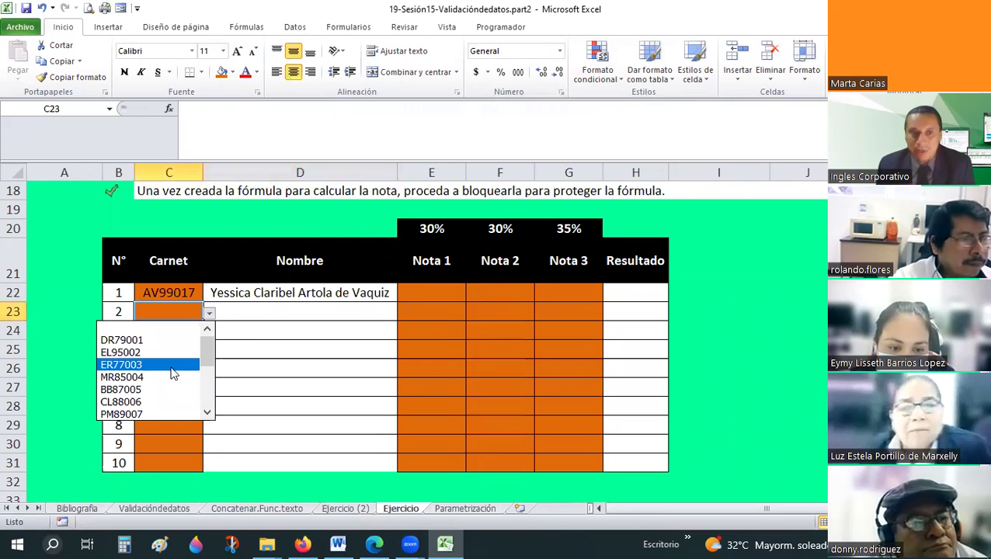
pyautogui.click(172, 366)
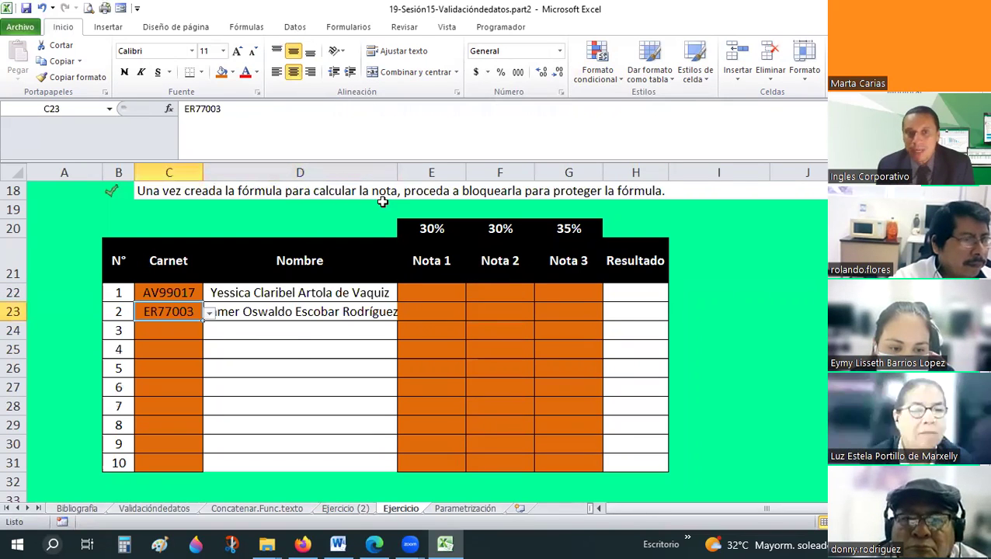
pyautogui.click(440, 360)
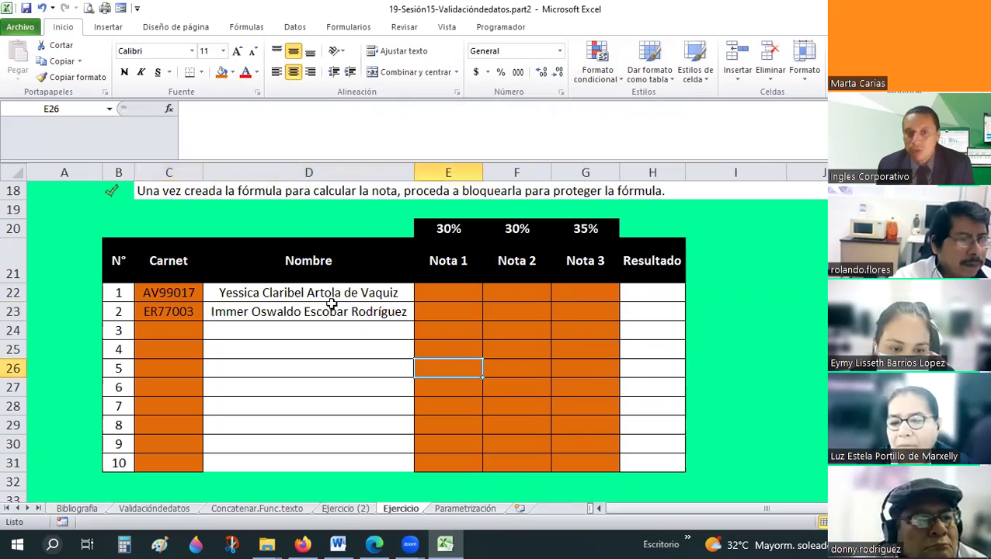
# - Select the ten Nombre formula cells D22:D31
pyautogui.moveTo(335, 293); pyautogui.dragTo(340, 465)
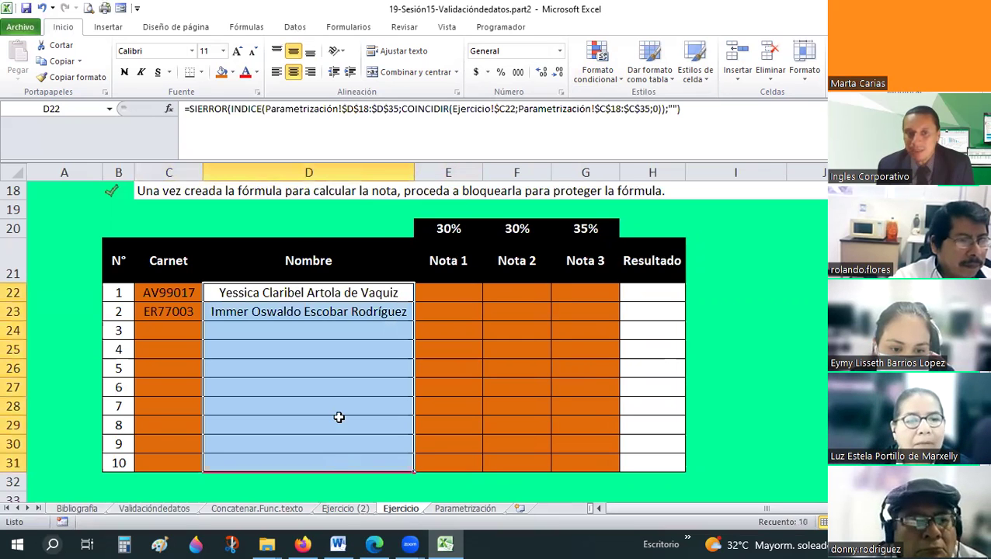
pyautogui.scroll(3, 337, 391)
pyautogui.scroll(2, 206, 302)
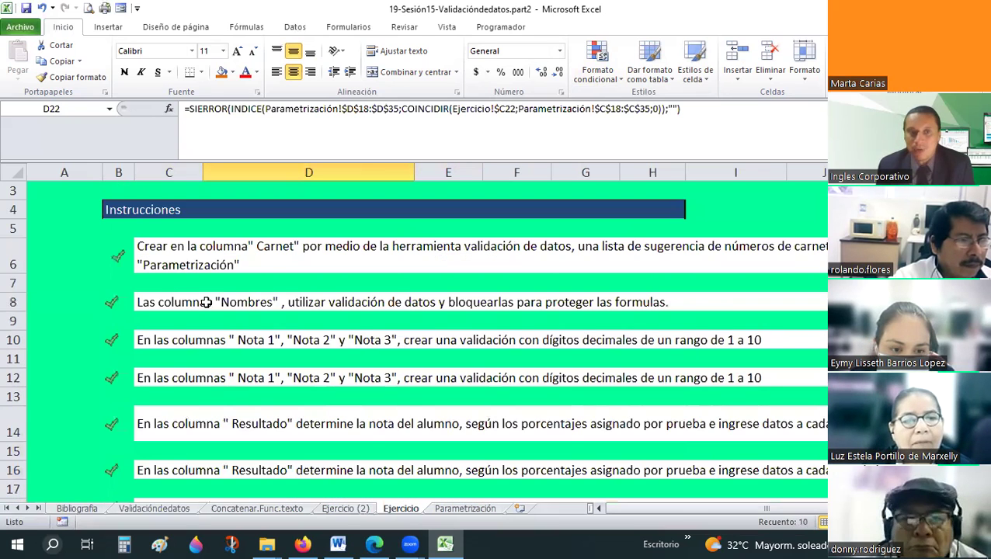
pyautogui.click(341, 302)
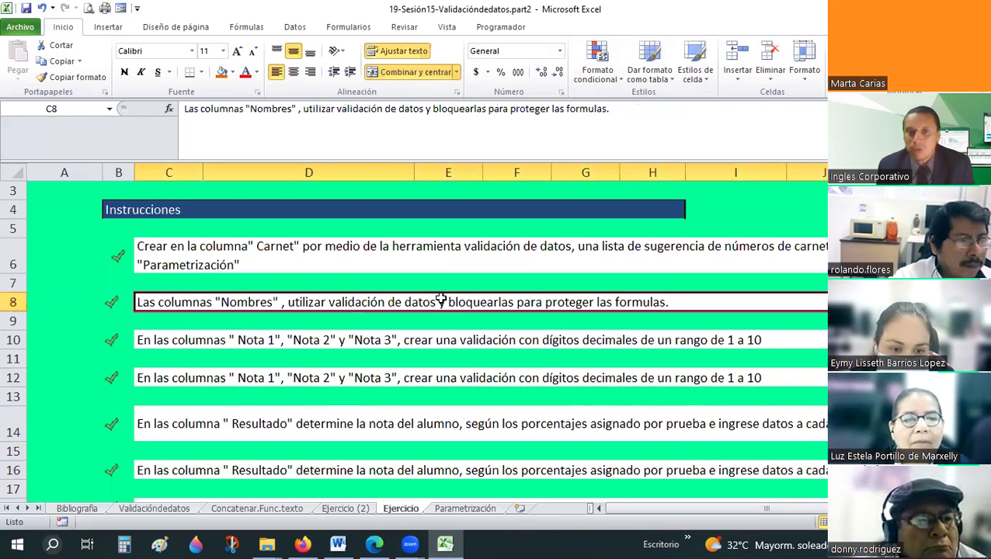
pyautogui.scroll(-2, 441, 299)
pyautogui.scroll(-2, 497, 411)
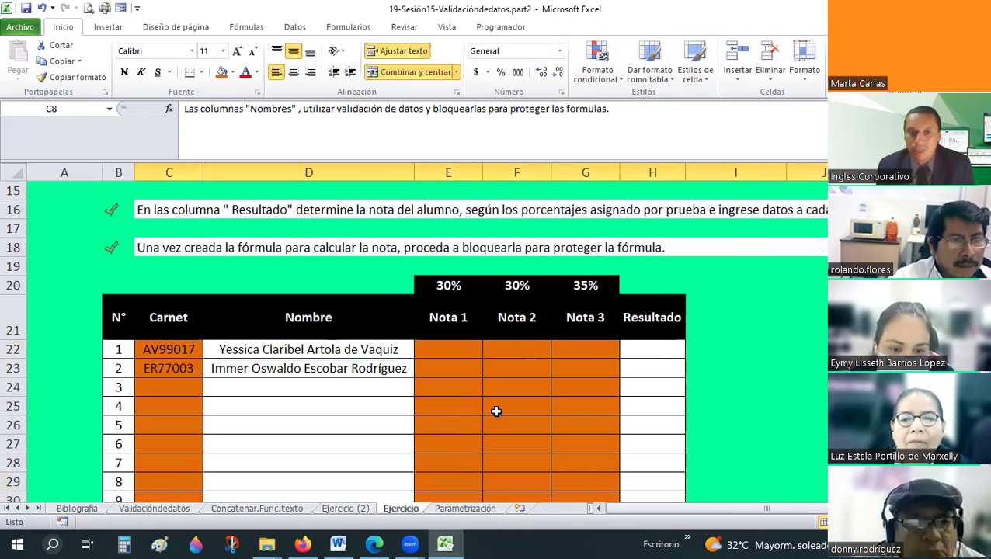
pyautogui.scroll(-2, 342, 258)
pyautogui.moveTo(318, 236); pyautogui.dragTo(330, 408)
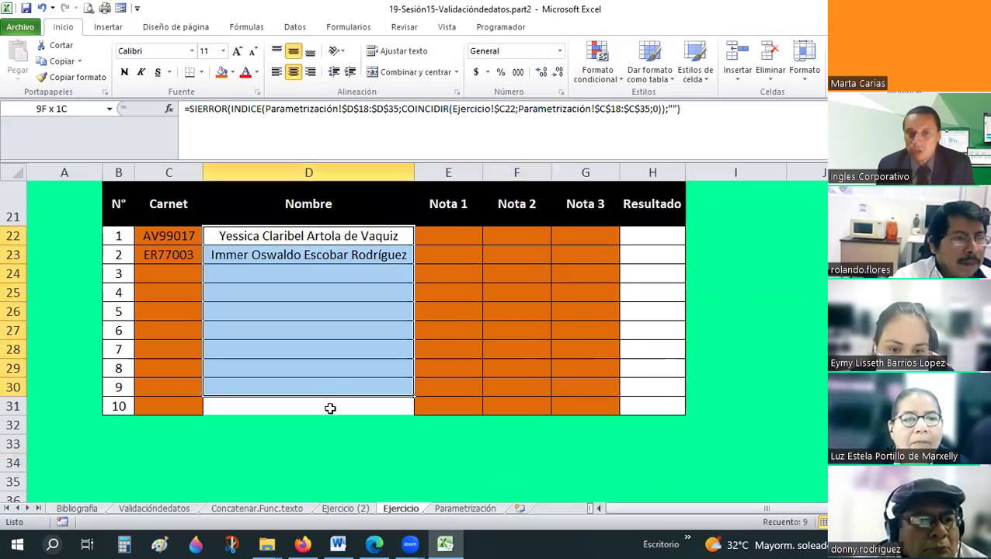
pyautogui.hotkey('shift', 'Down')
# - Apply a data validation of Longitud del texto igual a 0 to the Nombre cells
pyautogui.click(295, 27)
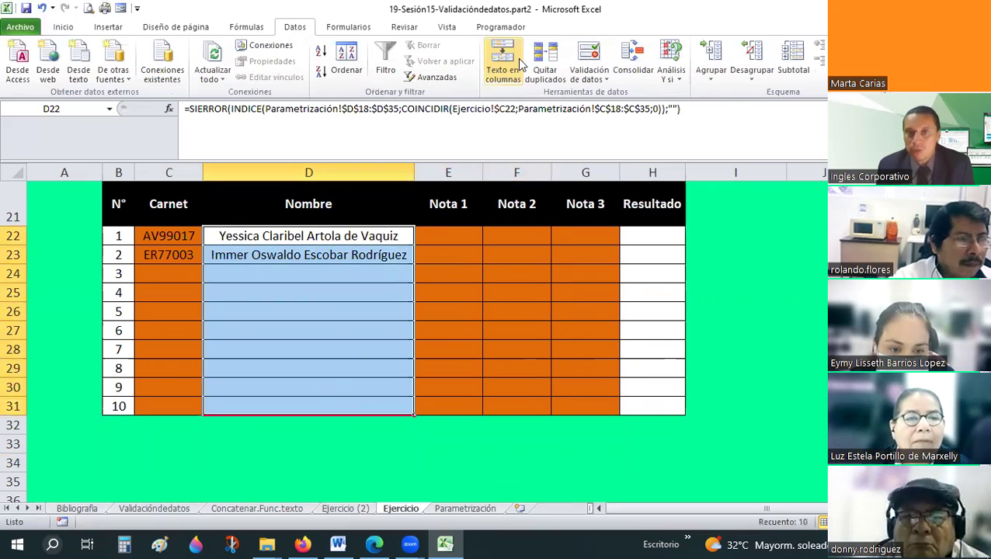
pyautogui.click(599, 79)
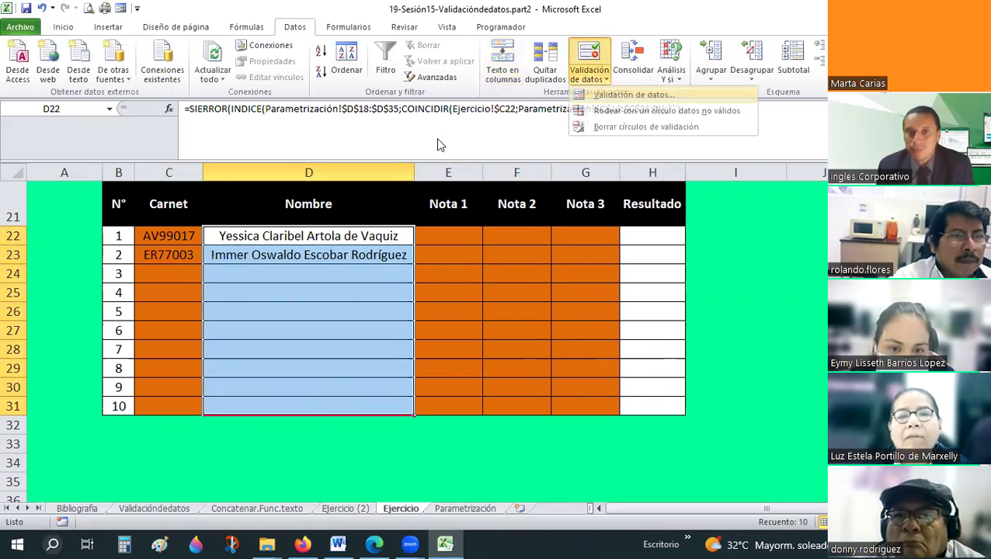
pyautogui.press('Return')
pyautogui.click(435, 119)
pyautogui.click(435, 189)
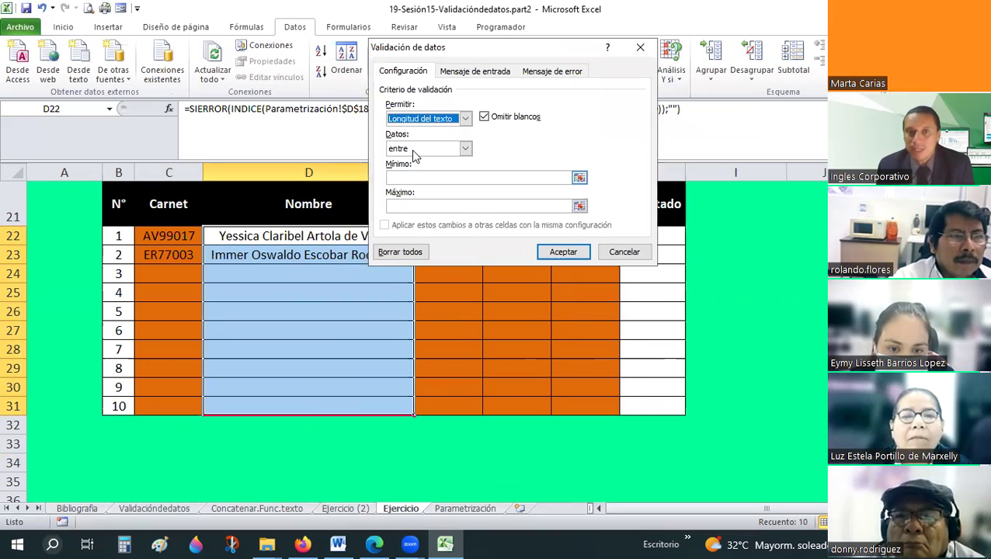
pyautogui.click(404, 149)
pyautogui.click(406, 180)
pyautogui.write('0')
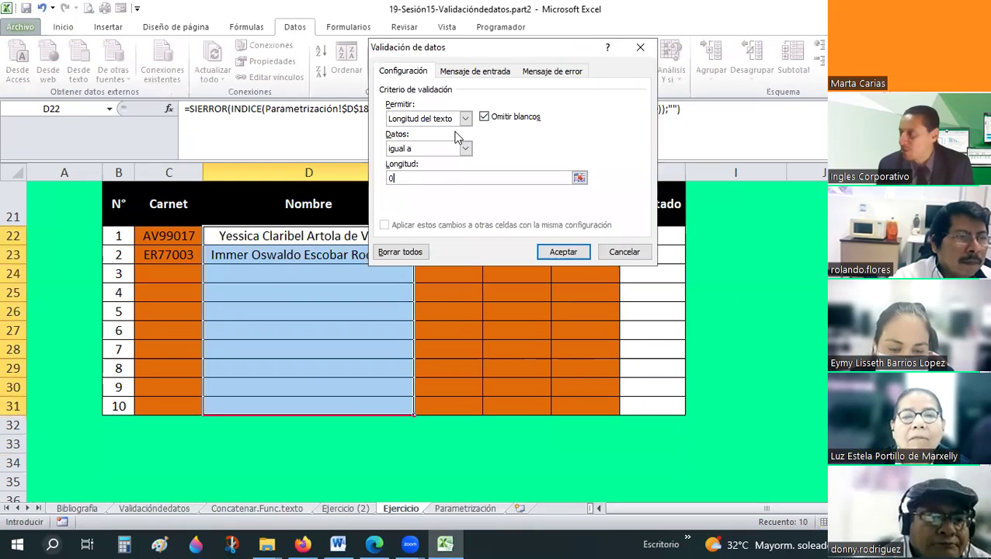
pyautogui.click(561, 252)
# - Test the lock by entering 'SDASD' over the first student's name
pyautogui.click(516, 330)
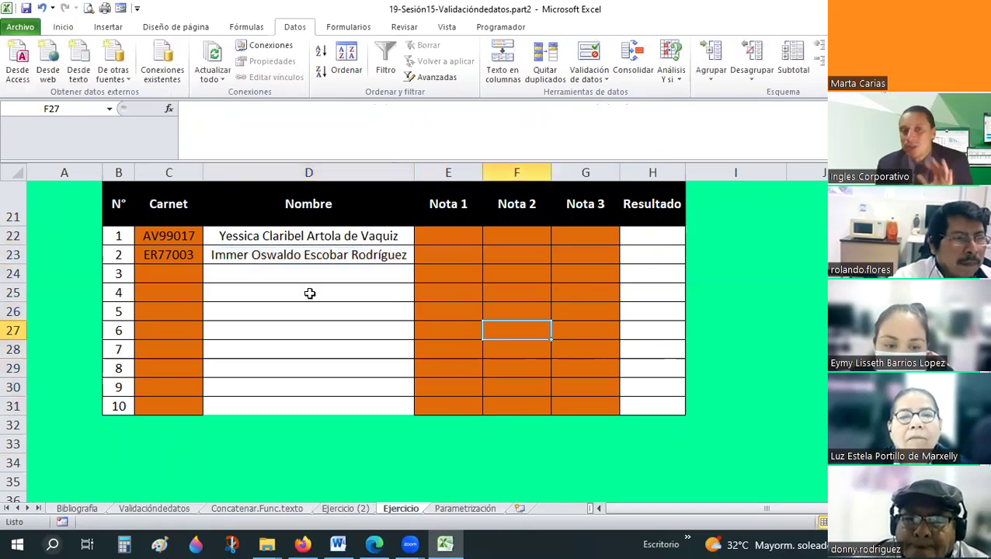
pyautogui.click(310, 293)
pyautogui.click(299, 238)
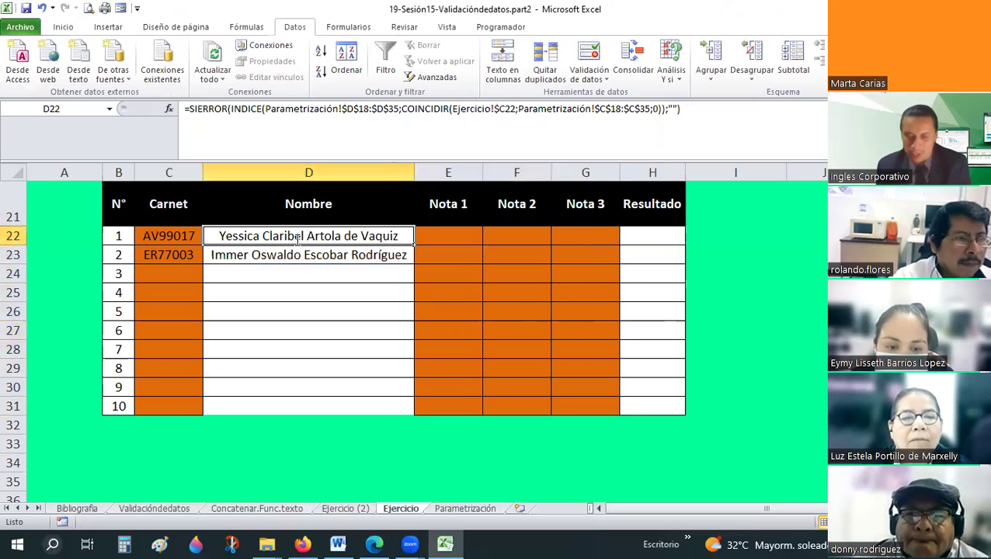
pyautogui.write('SDASD')
pyautogui.press('Return')
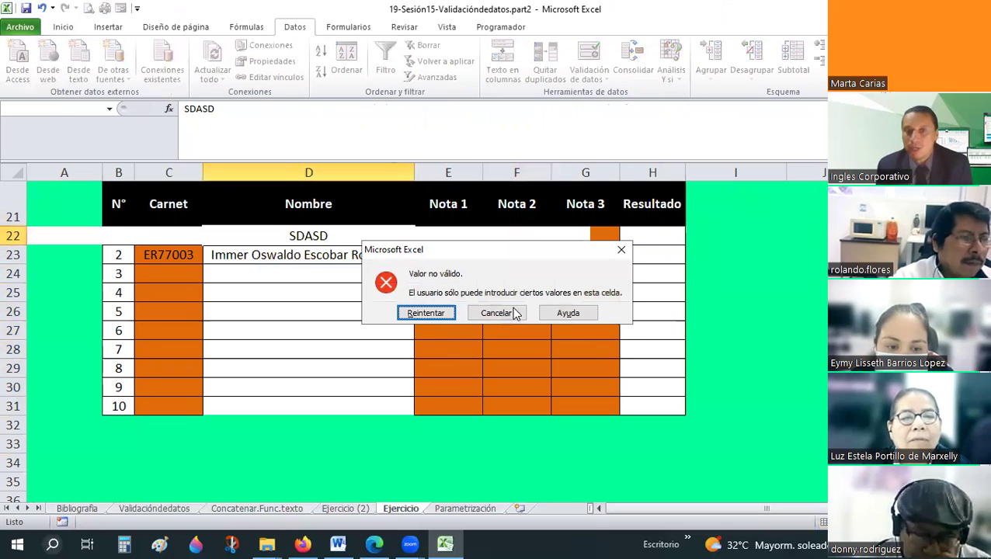
# - Give the Nombre cells an 'Alto' input message saying the zone is locked by a formula
pyautogui.click(595, 86)
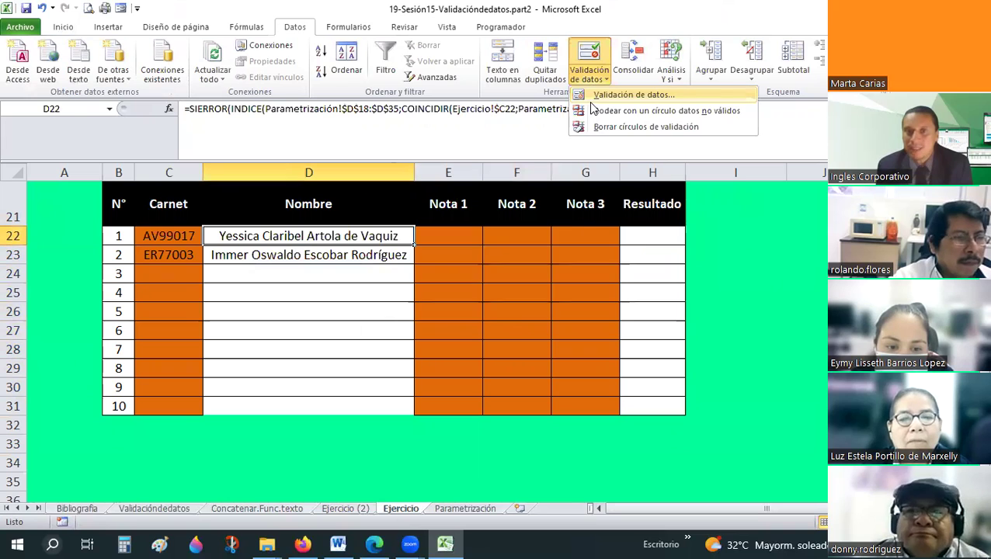
pyautogui.click(614, 94)
pyautogui.click(486, 73)
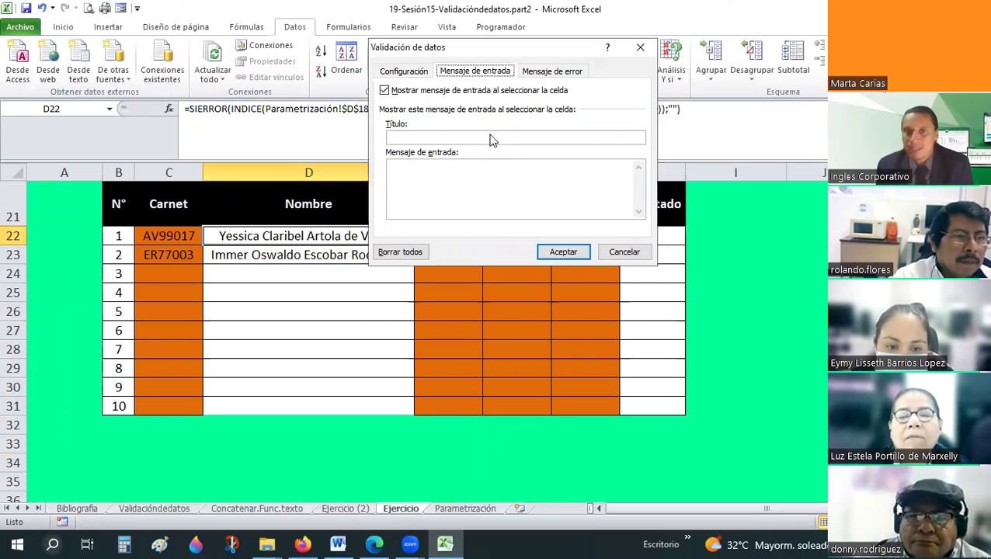
pyautogui.click(490, 136)
pyautogui.write('Zona bloqueada por existir una fórm')
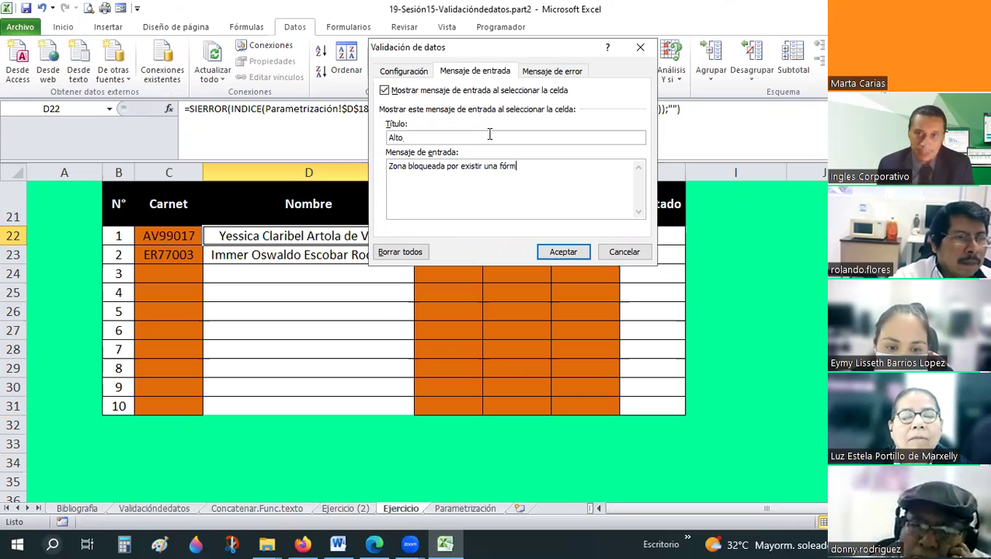
pyautogui.write('ula')
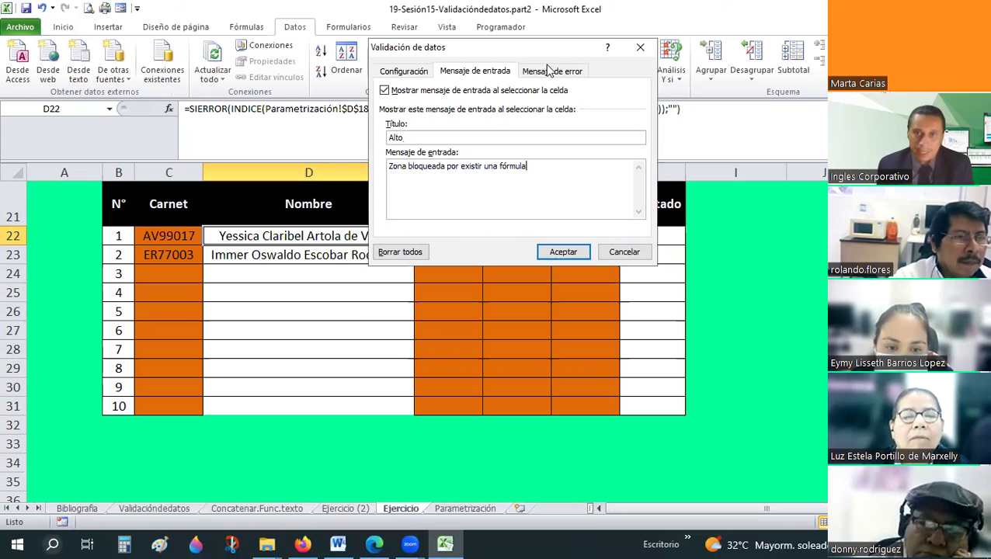
# - Add an 'Alto' stop error forbidding typing in these cells, and confirm
pyautogui.click(550, 71)
pyautogui.click(531, 136)
pyautogui.write('N')
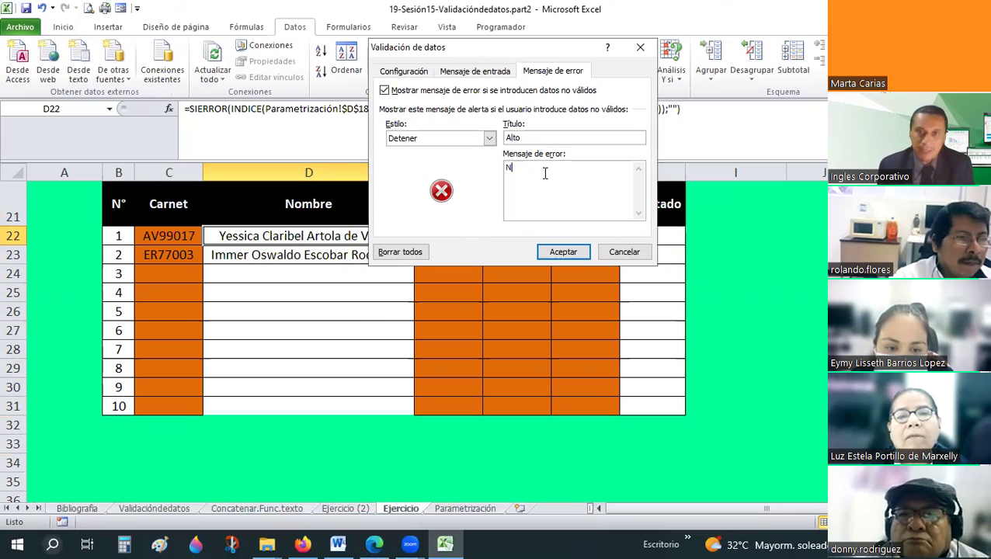
pyautogui.write('o se permite di')
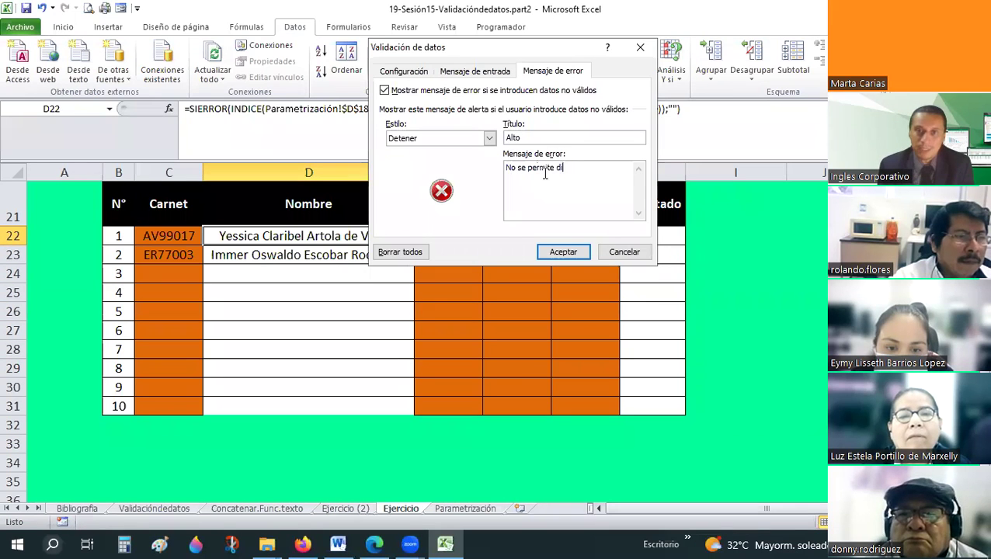
pyautogui.write('gitar en este rango.')
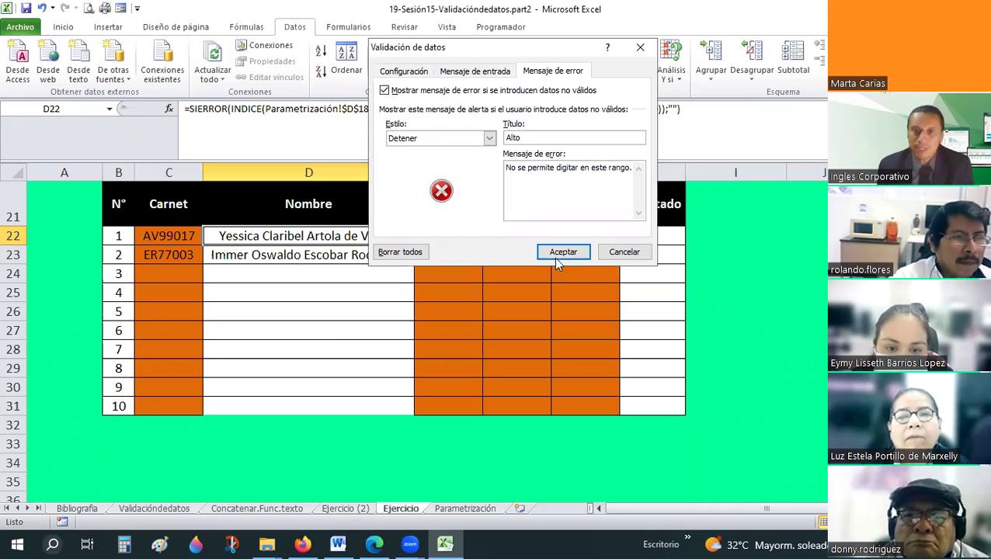
pyautogui.click(554, 255)
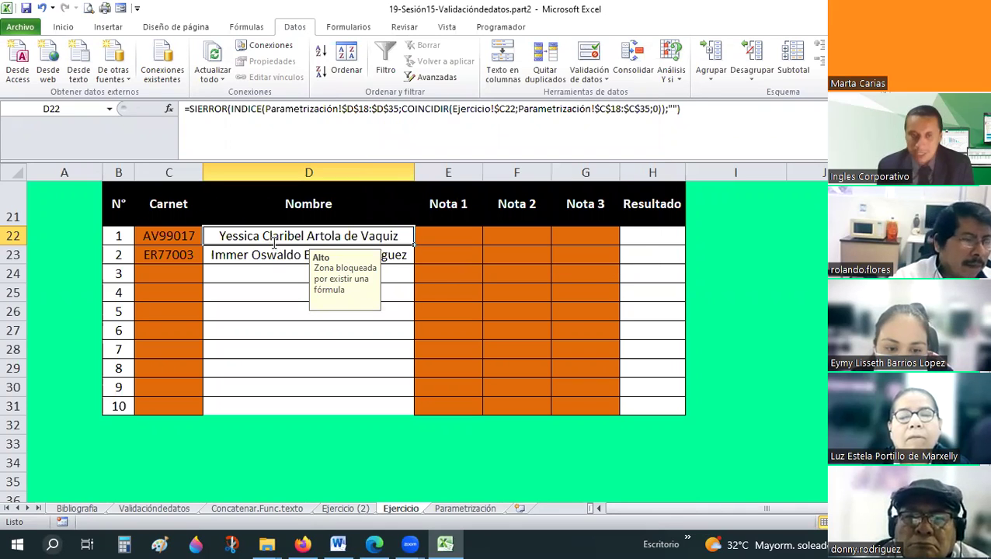
# - Confirm typing 'adasd' over a name is rejected, then cancel the entry
pyautogui.write('adasd')
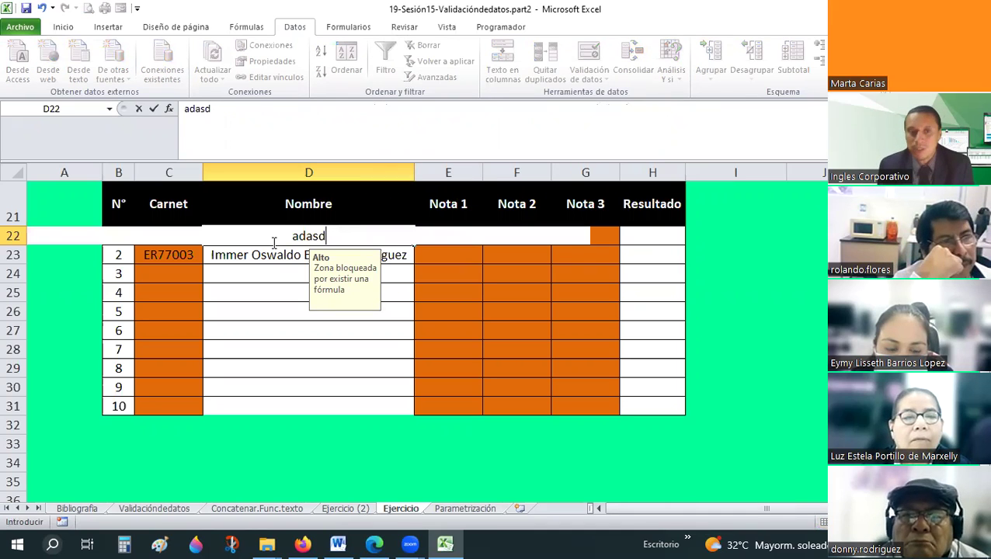
pyautogui.press('Return')
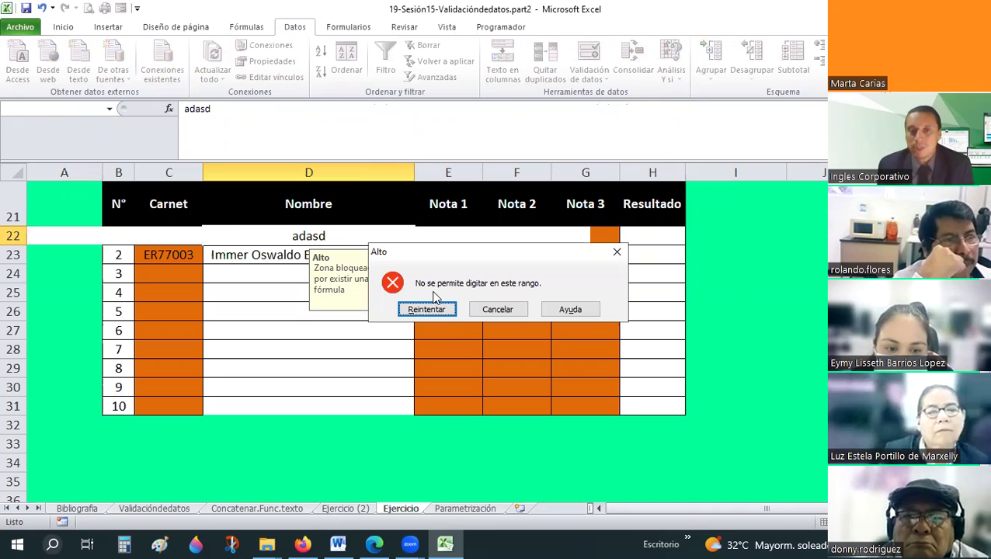
pyautogui.press('Escape')
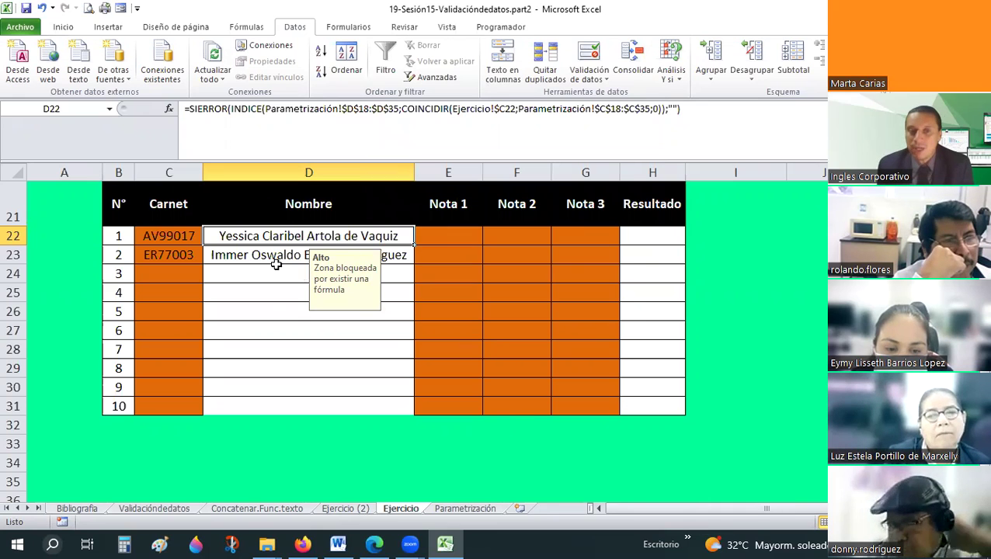
pyautogui.click(276, 306)
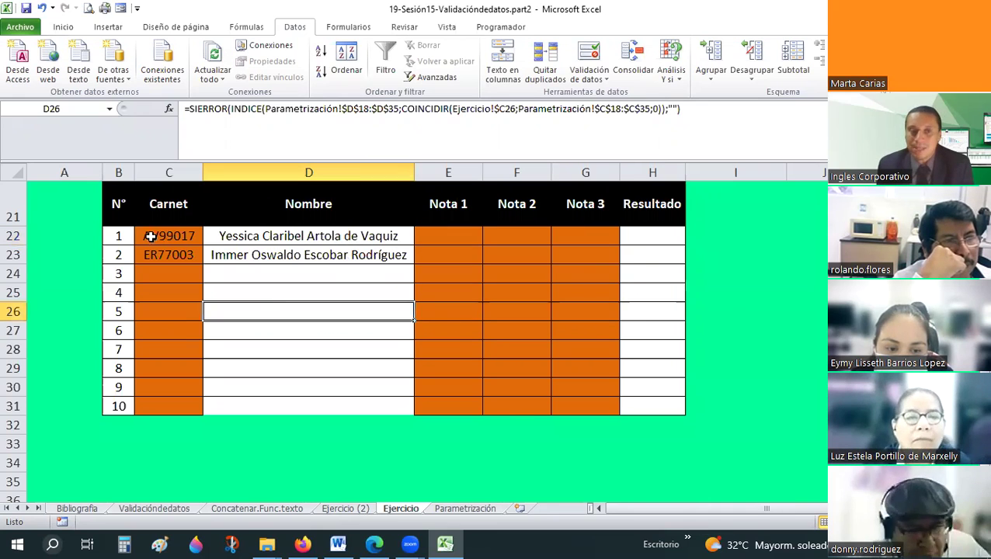
# - Pick carnets EL95002 and BB87005 for students 3 and 4 from the dropdowns
pyautogui.click(169, 271)
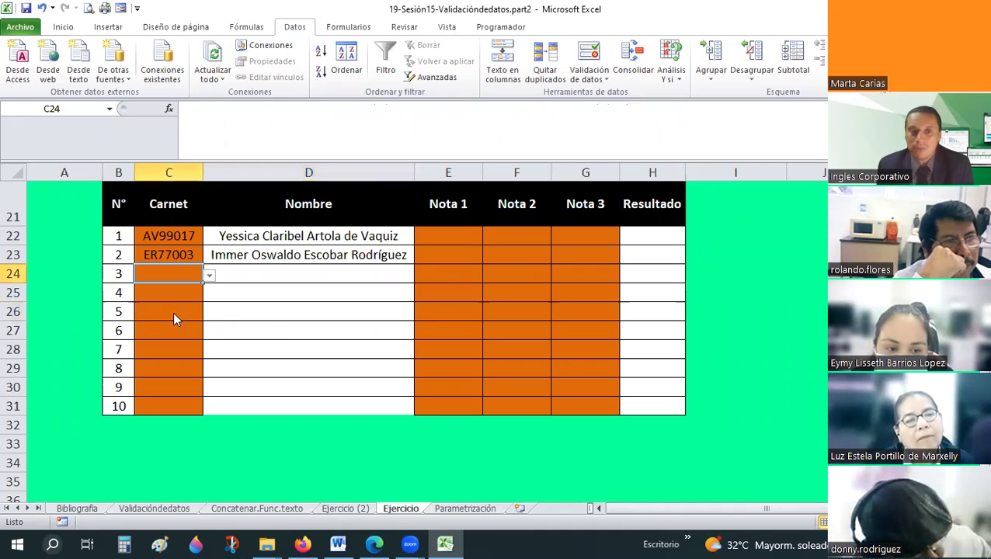
pyautogui.click(209, 275)
pyautogui.click(178, 295)
pyautogui.press('Return')
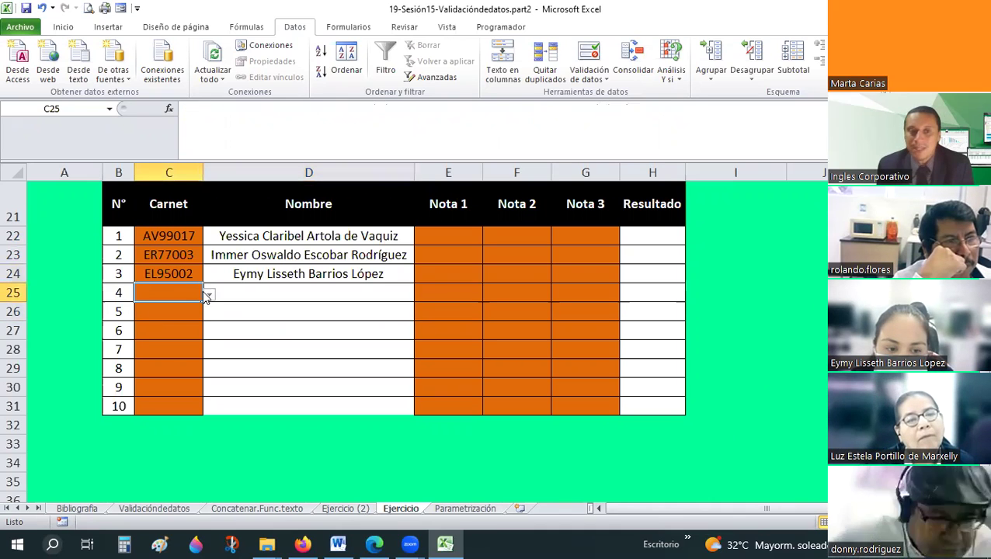
pyautogui.click(209, 294)
pyautogui.click(159, 374)
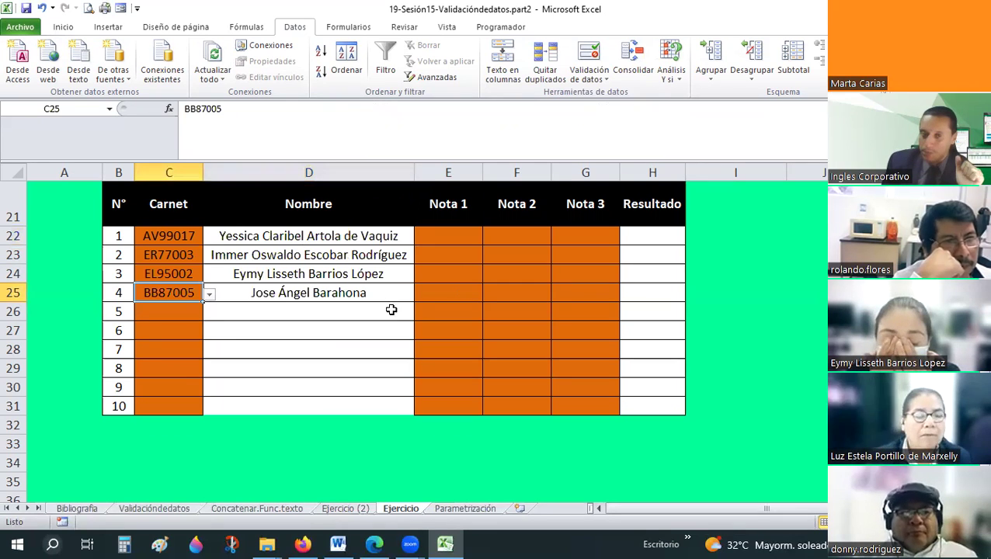
# - Review the Nota instruction, then select the grade cells E22:G31
pyautogui.scroll(2, 463, 289)
pyautogui.scroll(2, 464, 289)
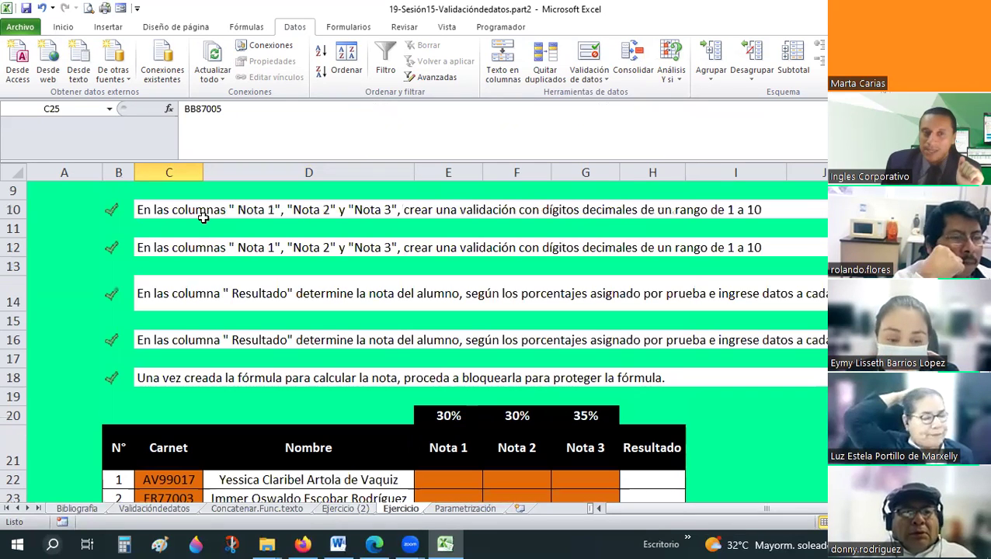
pyautogui.click(375, 247)
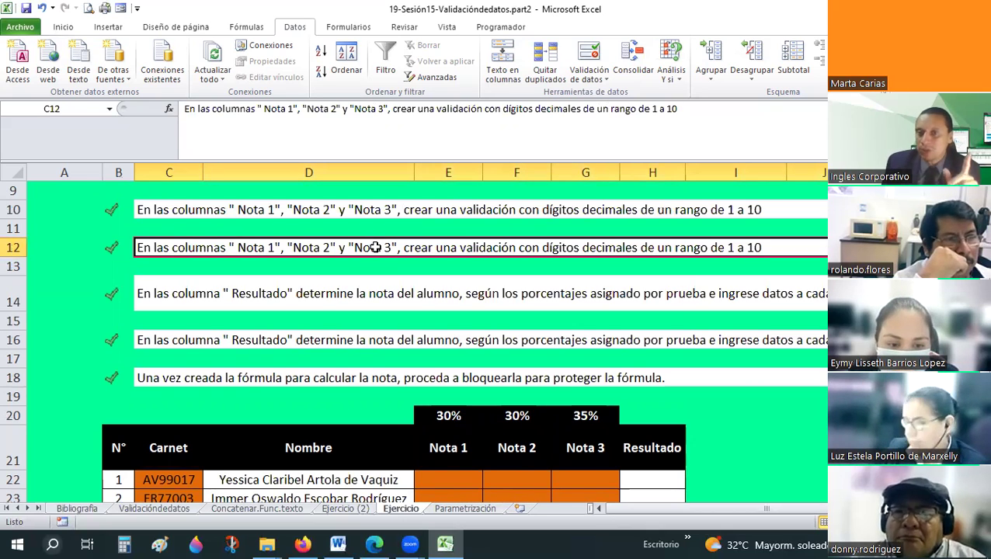
pyautogui.scroll(-2, 384, 249)
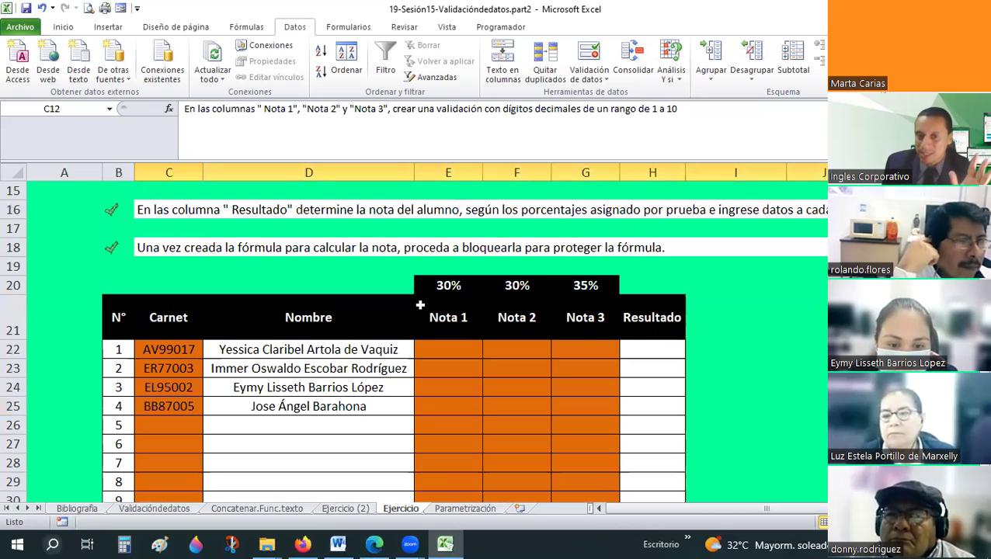
pyautogui.scroll(-1, 439, 233)
pyautogui.moveTo(429, 292); pyautogui.dragTo(588, 465)
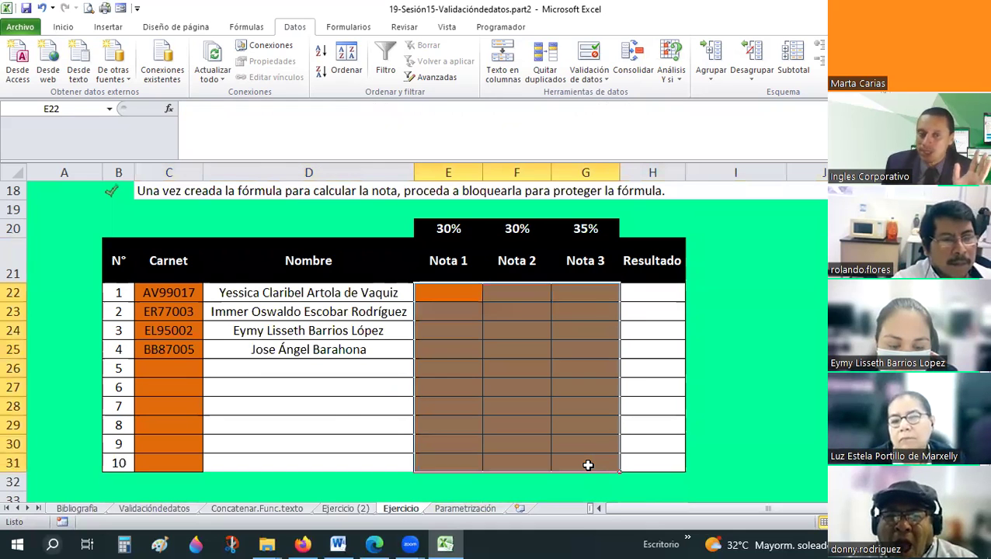
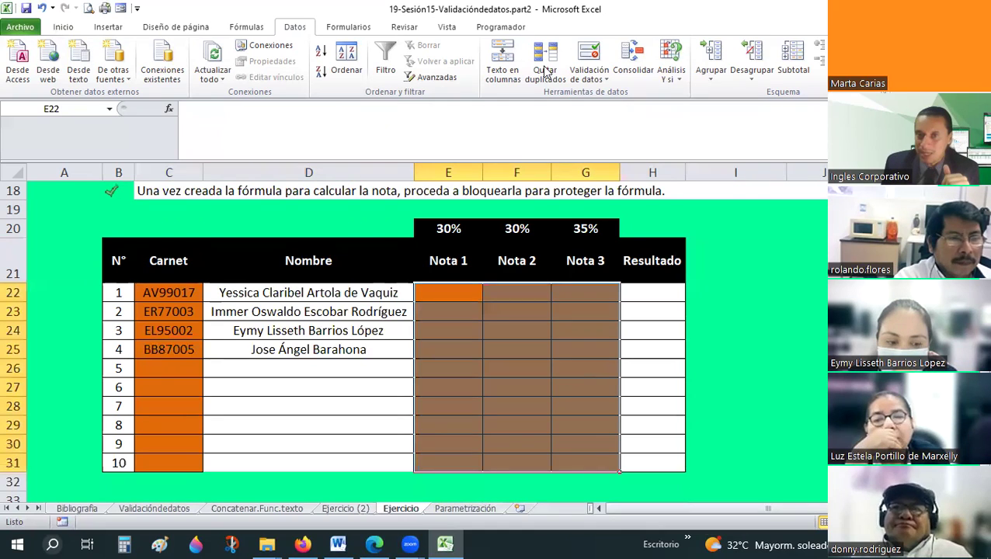
# - Restrict the Nota cells E22:G31 to decimal values between limits, with minimum 1
pyautogui.click(600, 78)
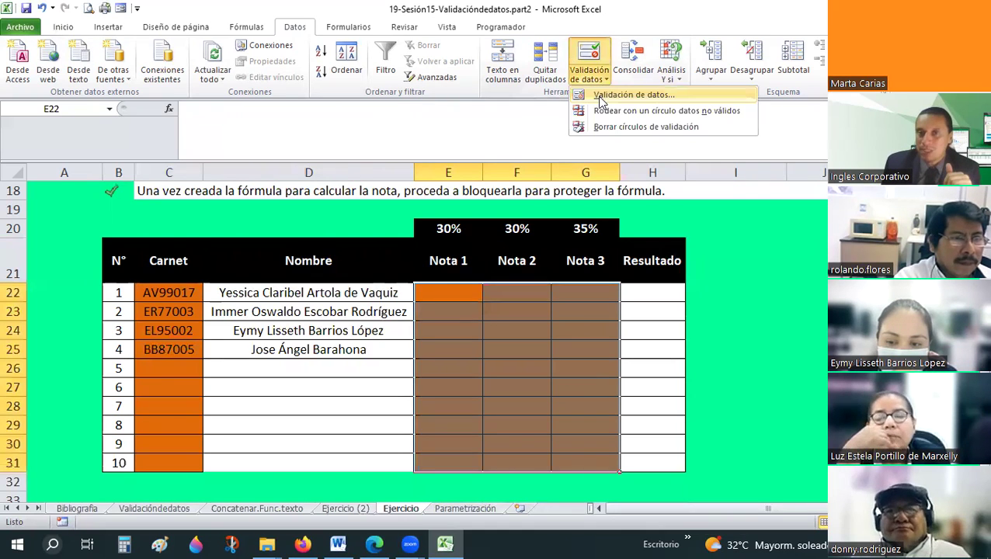
pyautogui.click(622, 93)
pyautogui.hotkey('ctrl', 'Tab')
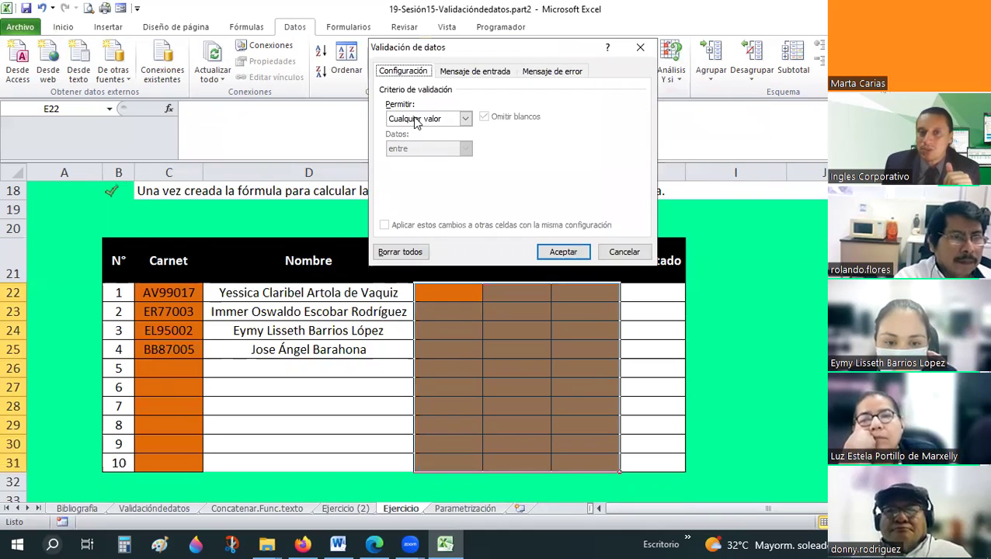
pyautogui.click(423, 119)
pyautogui.click(408, 148)
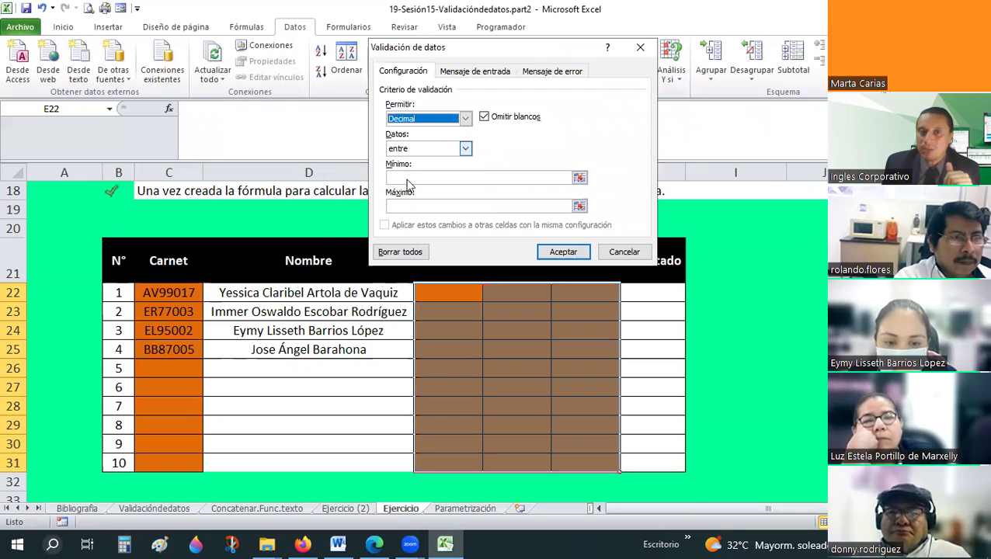
pyautogui.click(408, 148)
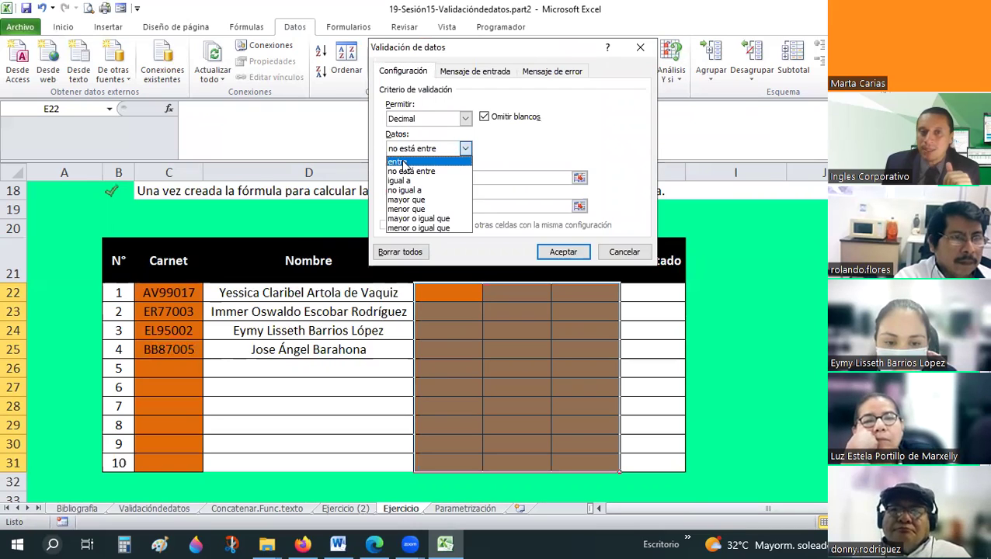
pyautogui.click(411, 174)
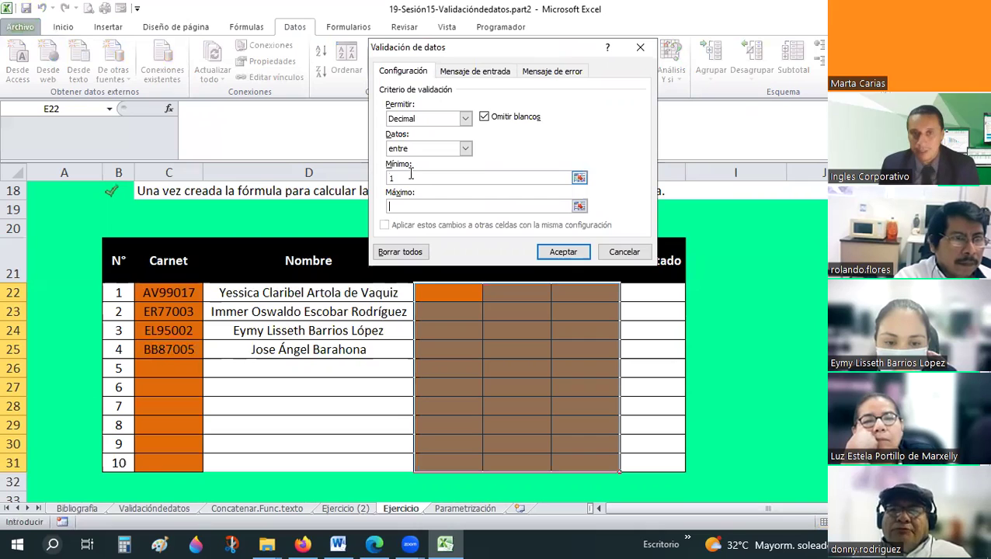
pyautogui.click(487, 206)
pyautogui.write('10')
pyautogui.click(475, 71)
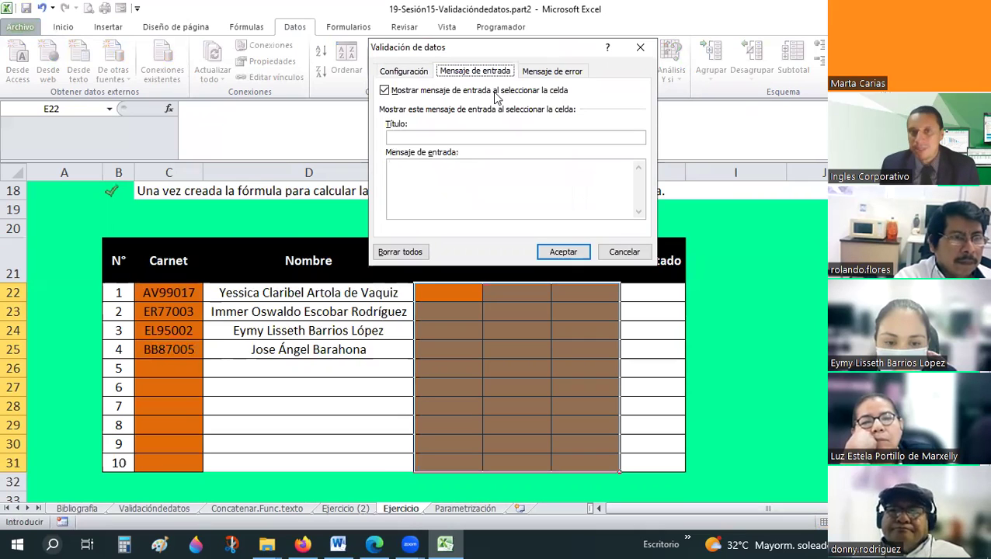
pyautogui.hotkey('ctrl', 'Tab')
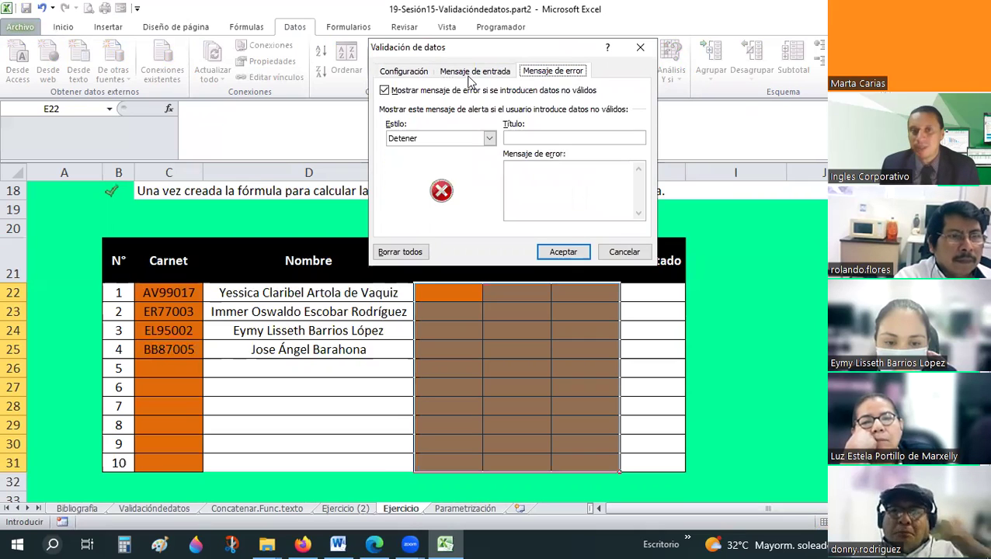
# - Add the input message 'Rango': 'Solo se permite digitar números entre 1 a 10'
pyautogui.hotkey('ctrl', 'shift', 'Tab')
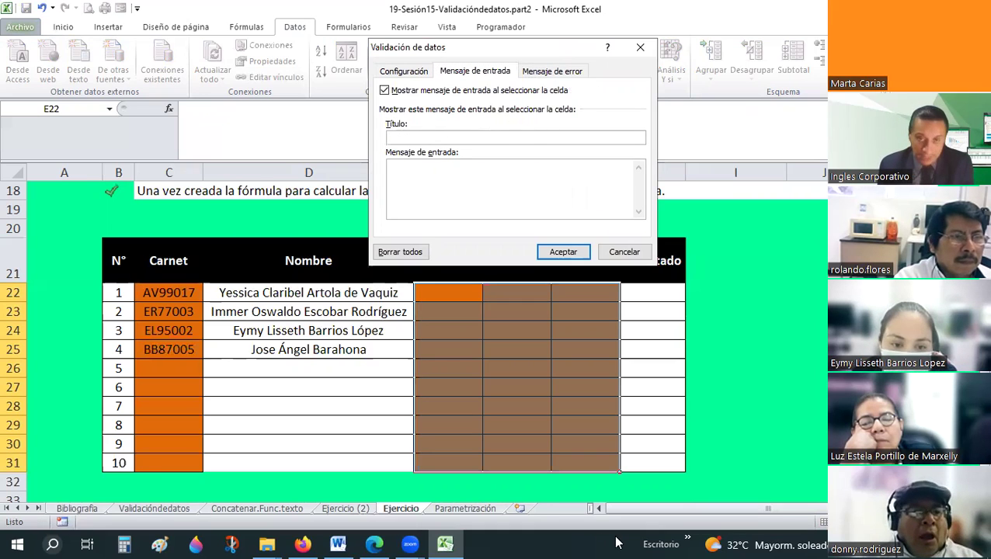
pyautogui.write('o')
pyautogui.press('Tab')
pyautogui.write('Solo se permite digtar números entre 1 a 10.')
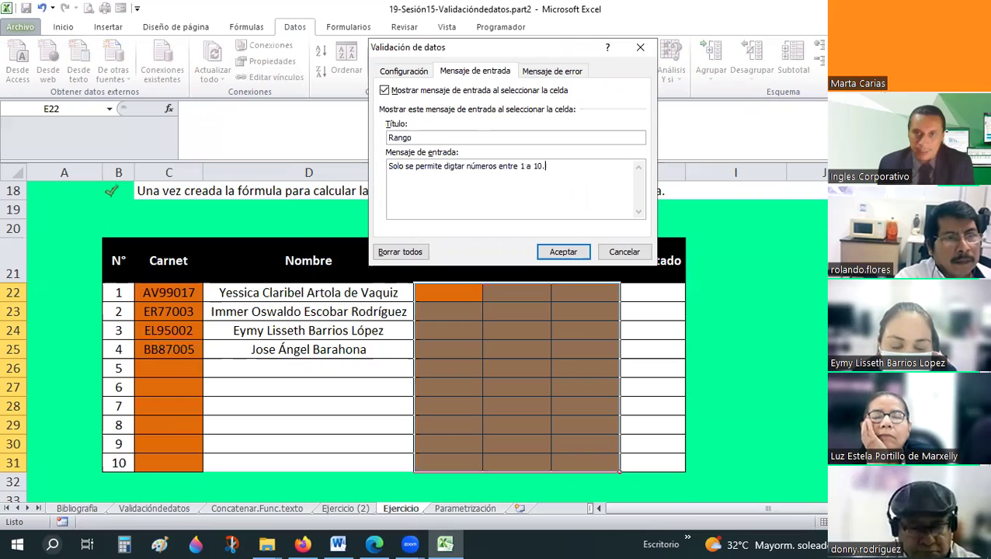
# - Set the Stop alert 'Alto' with 'Por favor revisar el rango de números permitido.' and apply it
pyautogui.hotkey('ctrl', 'Tab')
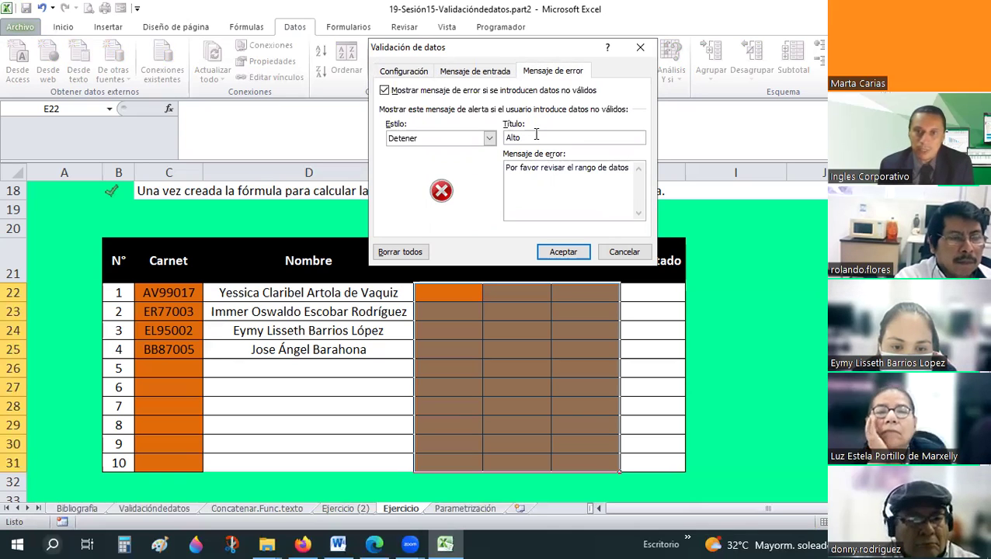
pyautogui.press('BackSpace')
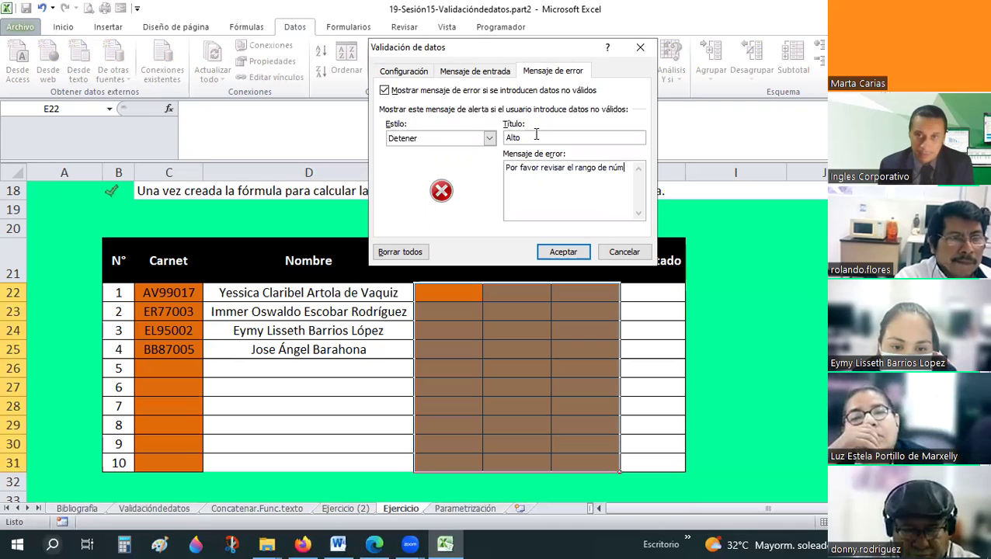
pyautogui.write('números permitido.')
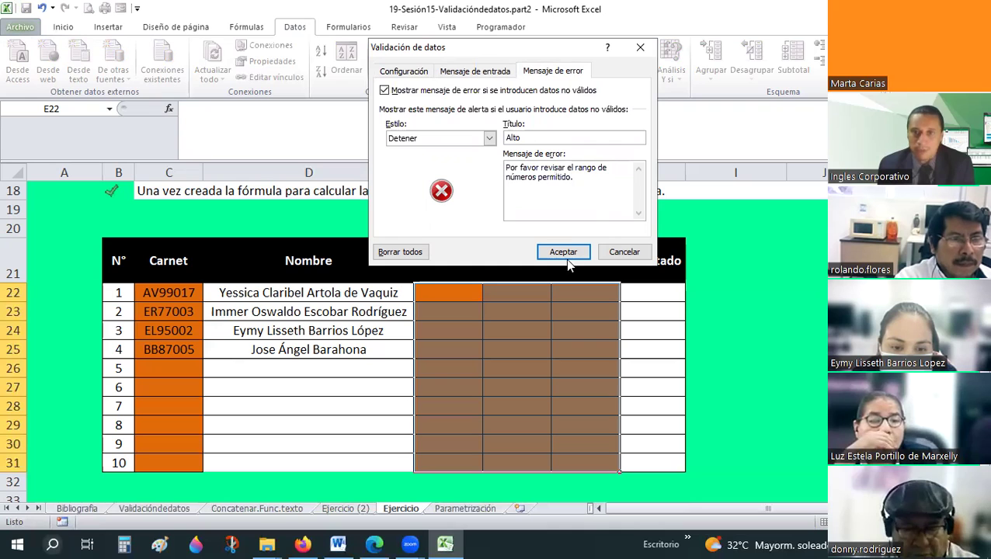
pyautogui.click(565, 255)
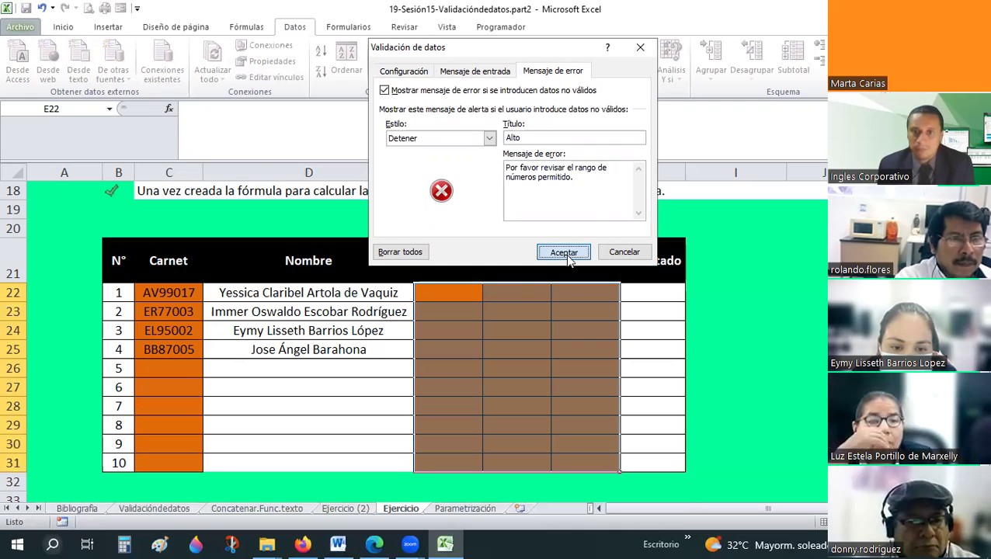
# - Enter 2.5 in E22, then check that 11 in F22 is rejected and cancel it
pyautogui.click(471, 293)
pyautogui.write('1')
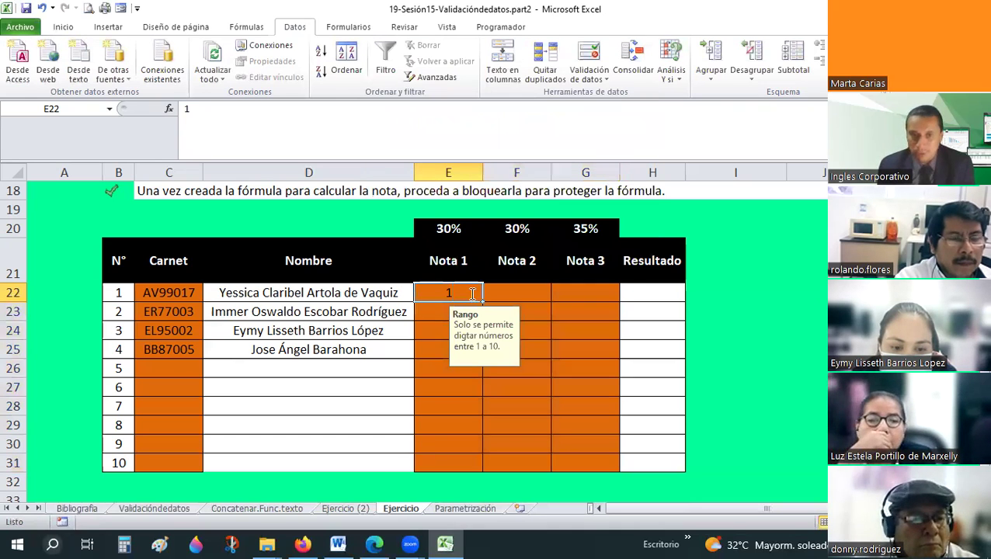
pyautogui.write('2.5')
pyautogui.press('Return')
pyautogui.press('Up')
pyautogui.press('Right')
pyautogui.write('11')
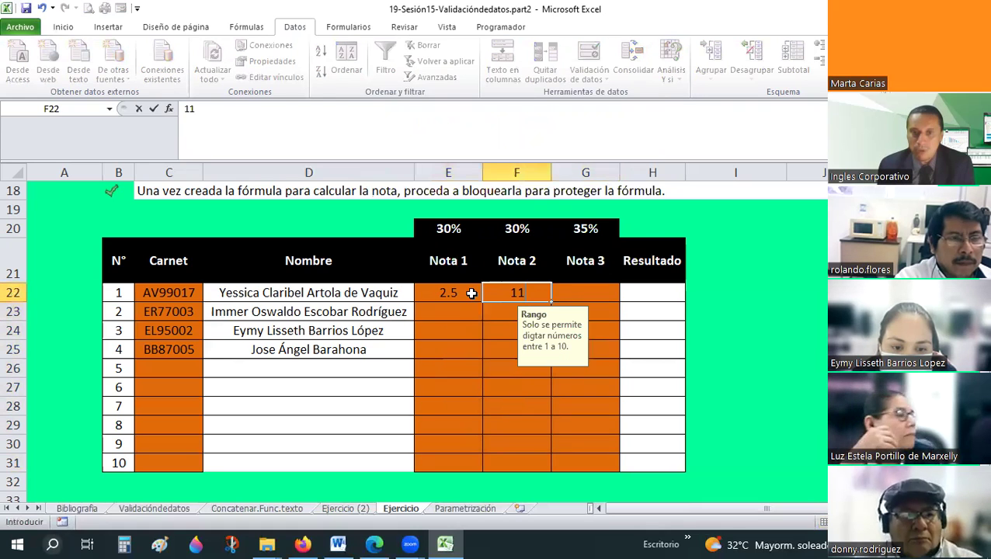
pyautogui.press('Return')
pyautogui.press('Escape')
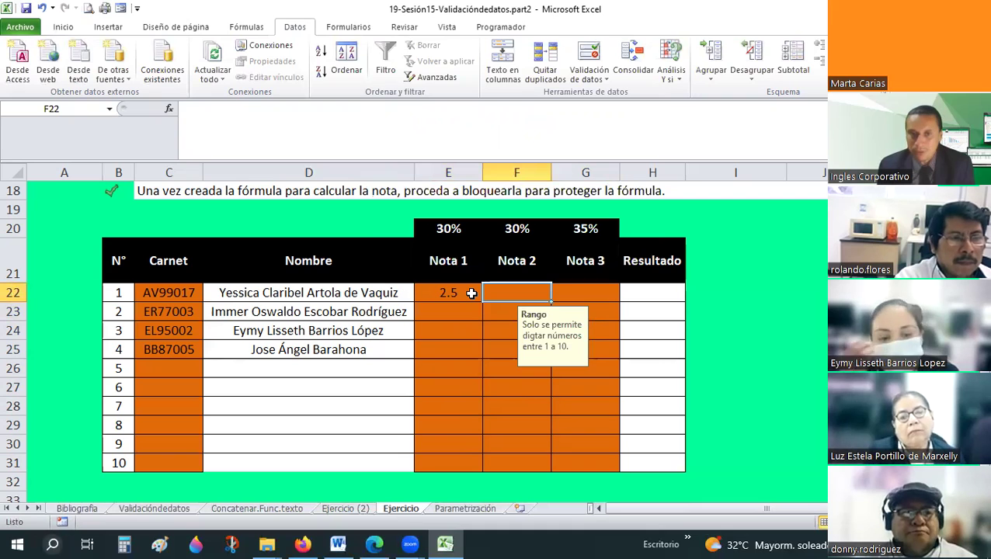
# - Enter 10 and 8.5 as the first student's Nota 2 and Nota 3
pyautogui.write('10')
pyautogui.press('Tab')
pyautogui.write('8.5')
pyautogui.press('Return')
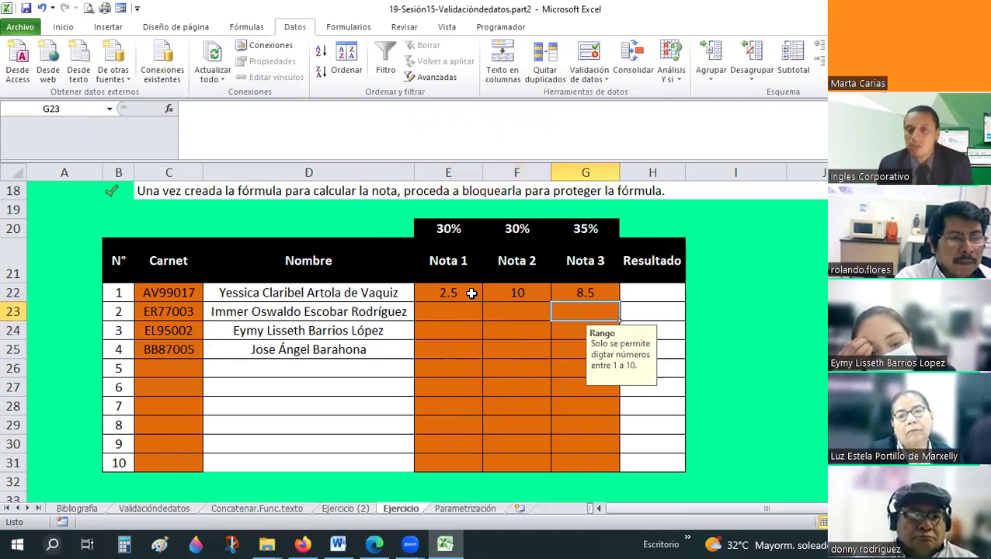
pyautogui.click(670, 296)
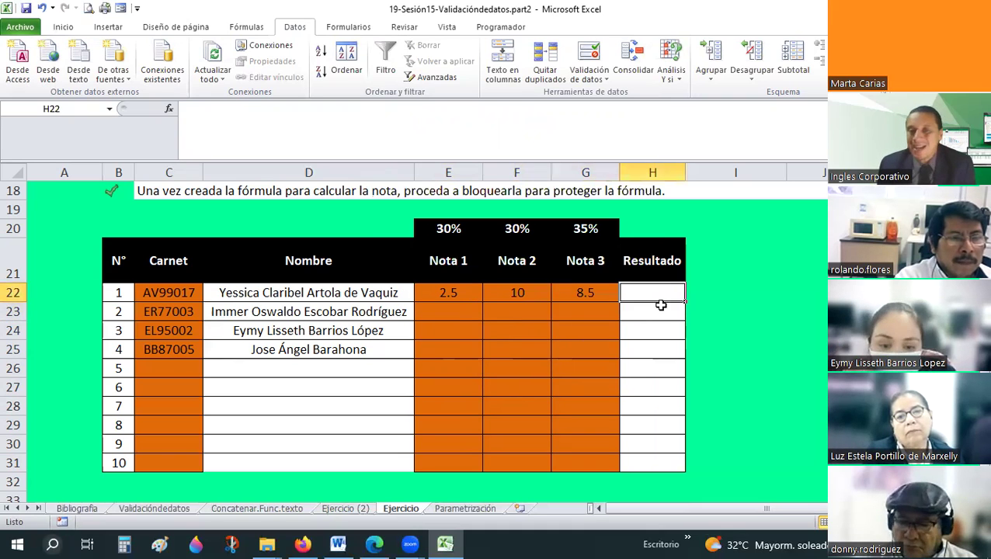
pyautogui.click(449, 294)
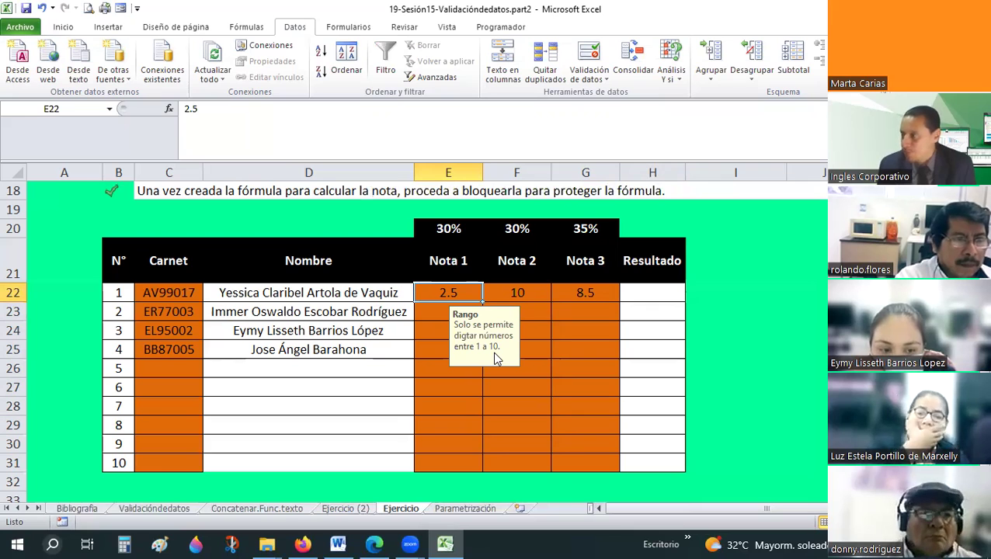
# - Start H22's formula with (E22*$E$20)+(F22*$F$20), locking each percentage reference
pyautogui.click(649, 294)
pyautogui.write('=')
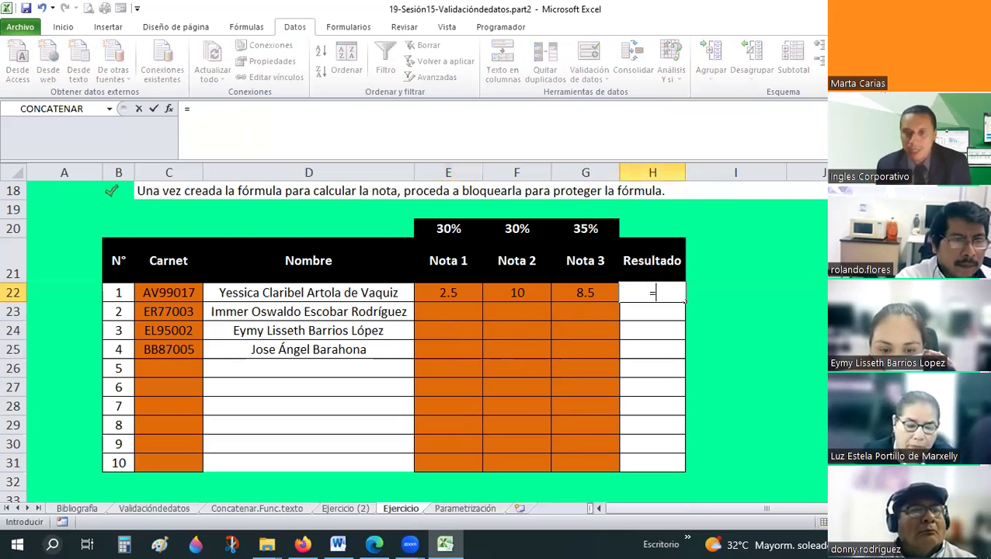
pyautogui.write('(')
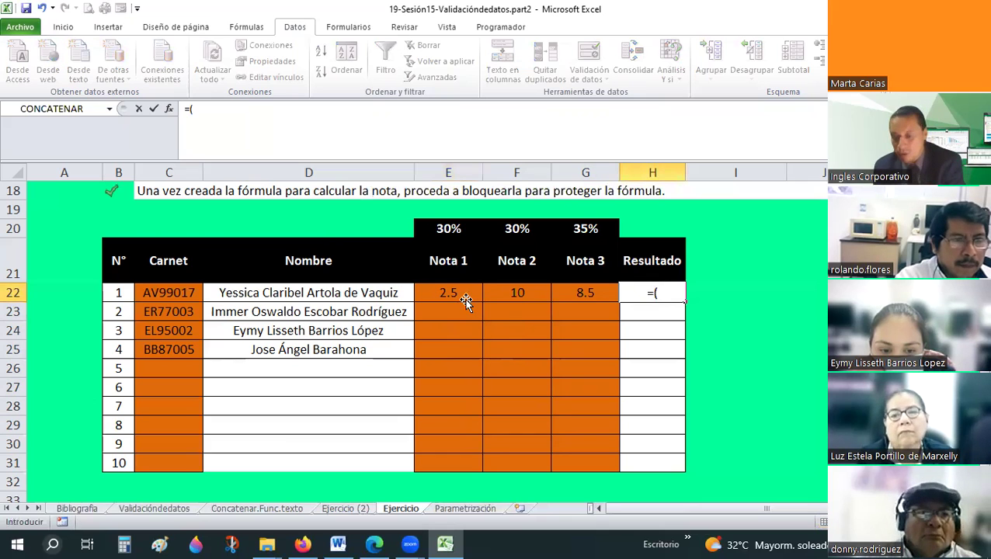
pyautogui.click(464, 301)
pyautogui.write('*')
pyautogui.click(453, 225)
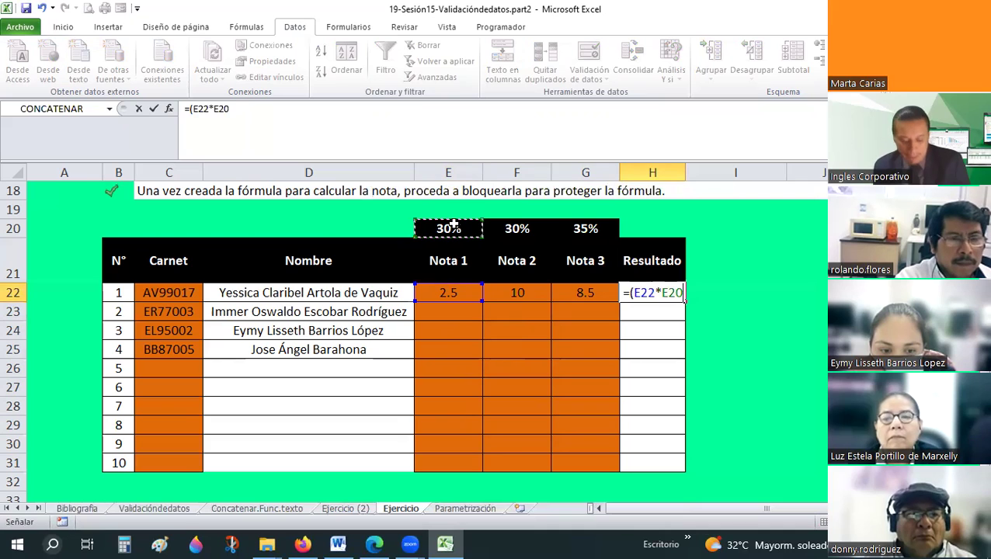
pyautogui.press('F4')
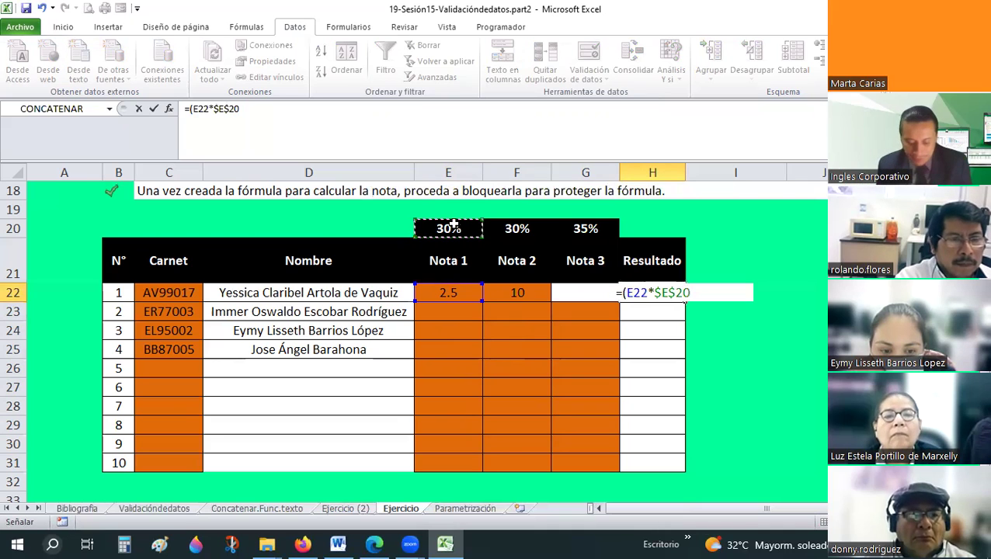
pyautogui.write(')+')
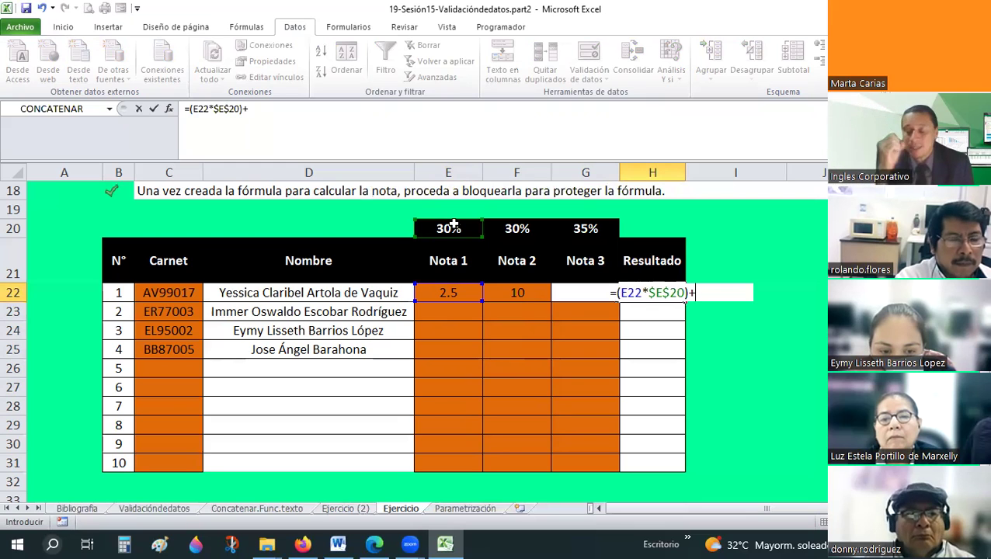
pyautogui.write('(')
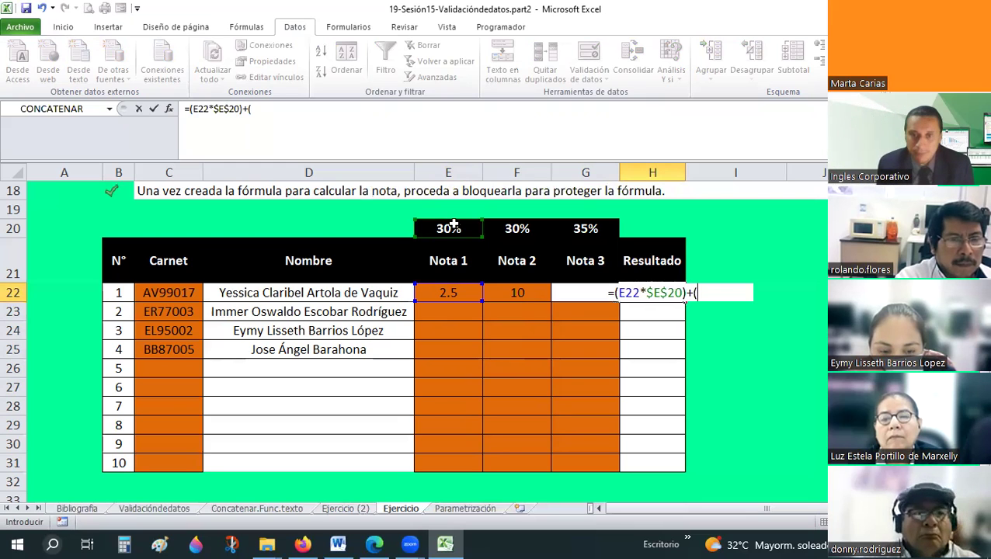
pyautogui.click(522, 292)
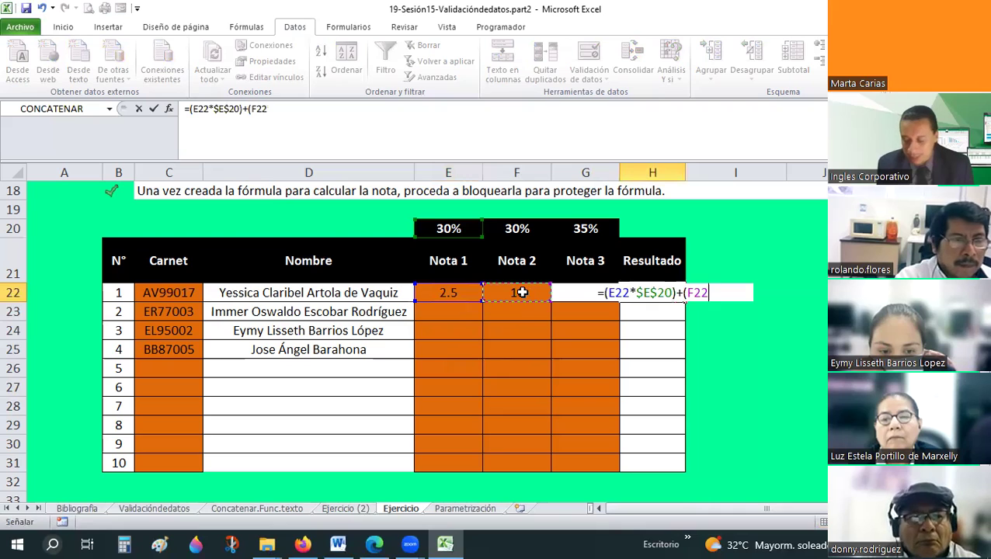
pyautogui.write('*')
pyautogui.click(517, 229)
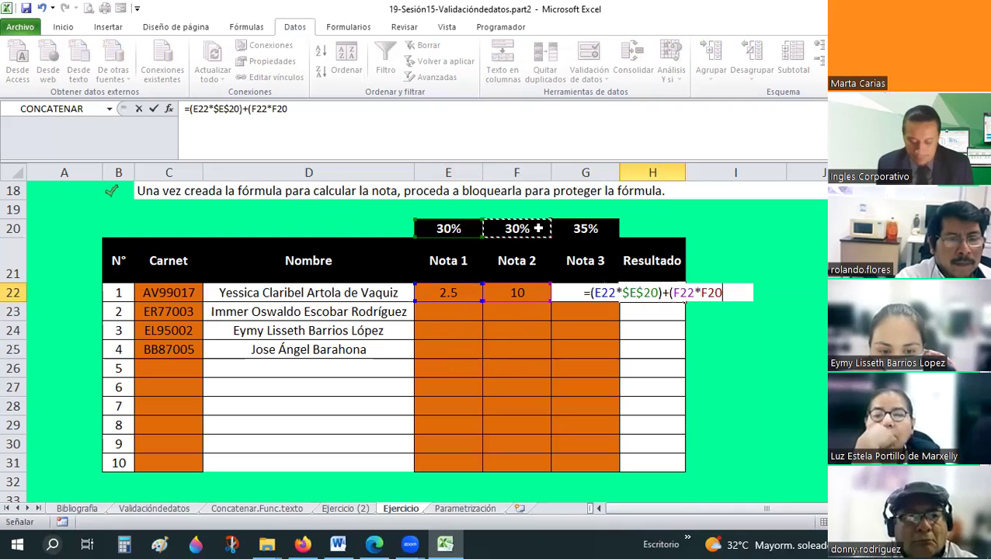
pyautogui.press('F4')
# - Finish the formula with +(G22*$G$20) and commit it, giving 7
pyautogui.write(')')
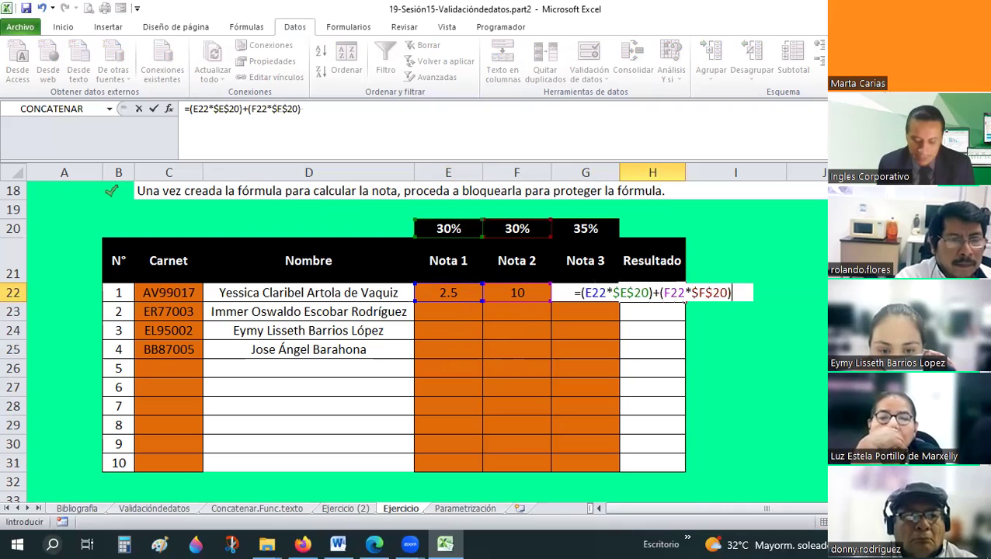
pyautogui.write('+(')
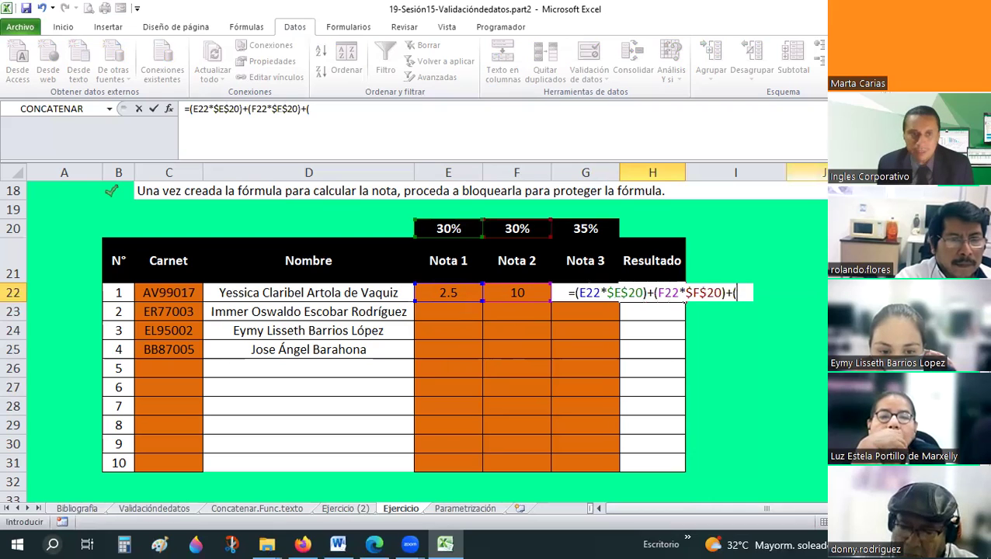
pyautogui.write('g22')
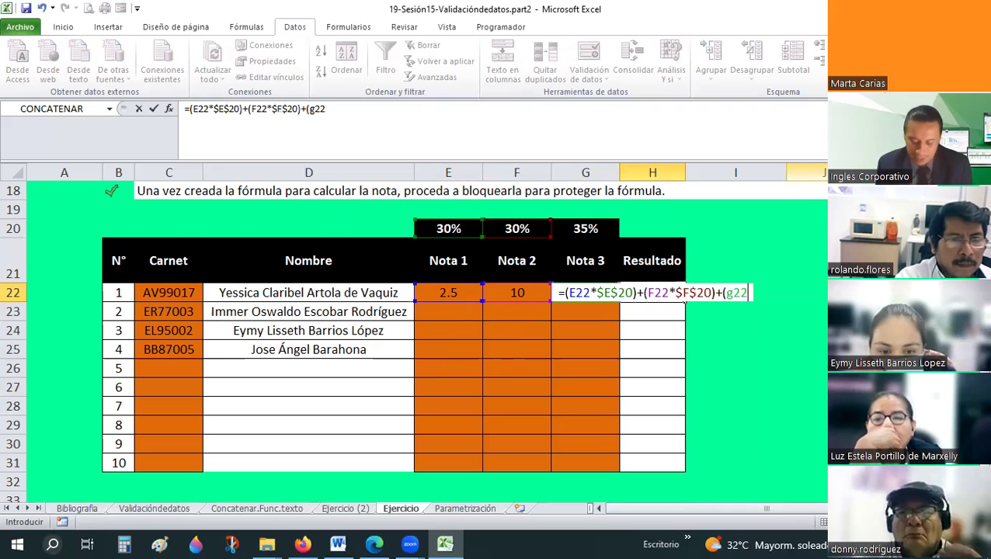
pyautogui.write('*')
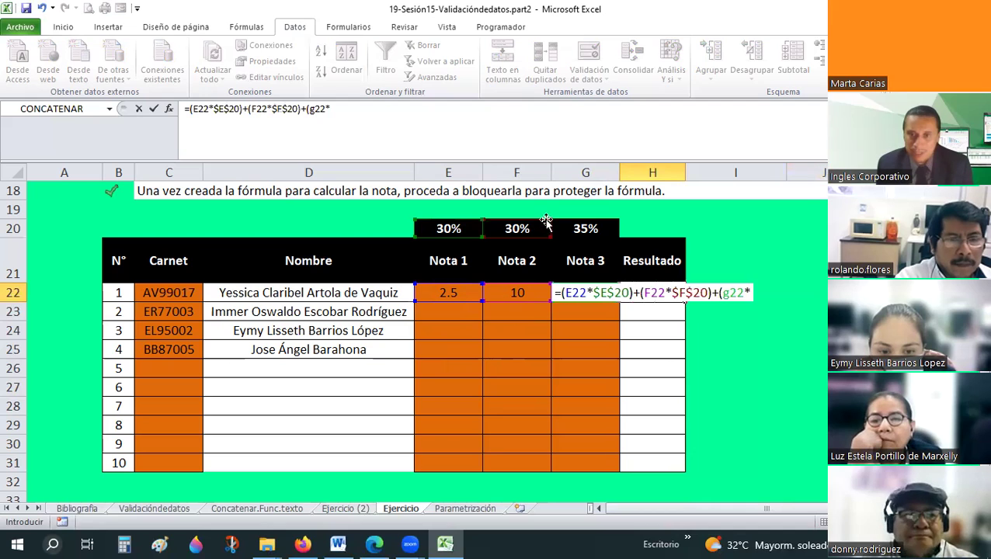
pyautogui.click(600, 234)
pyautogui.press('F4')
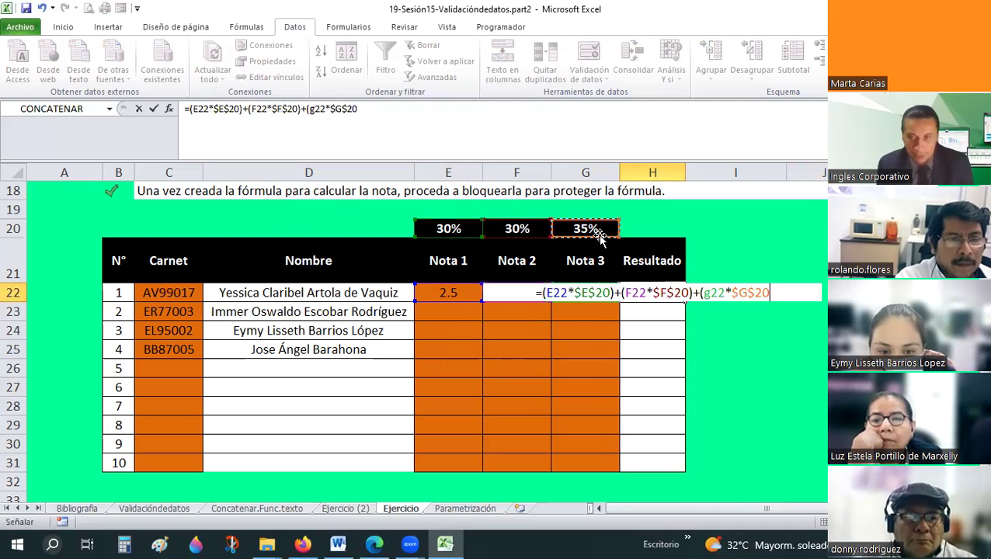
pyautogui.write(')')
pyautogui.press('Return')
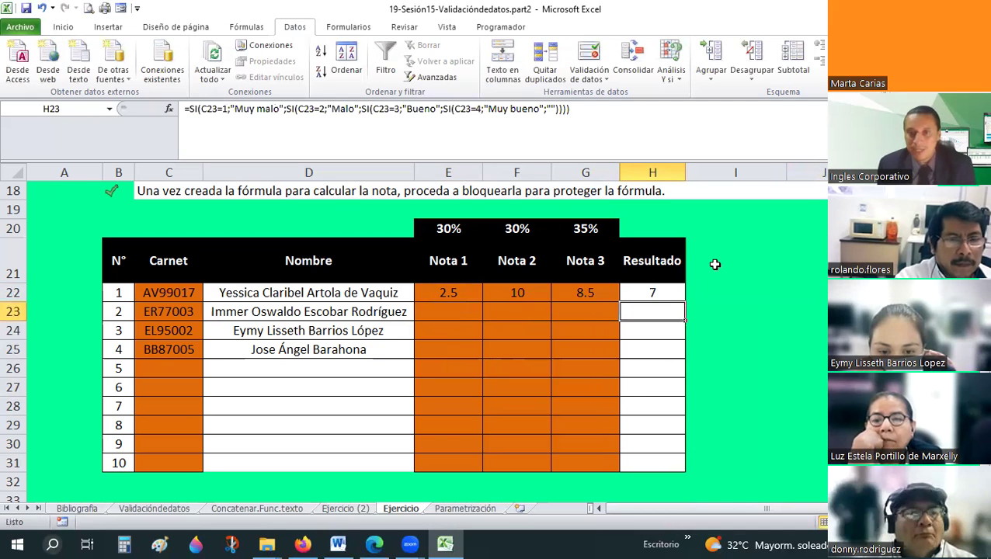
# - Show the Resultado cells H22:H31 with two decimal places
pyautogui.moveTo(641, 292); pyautogui.dragTo(645, 446)
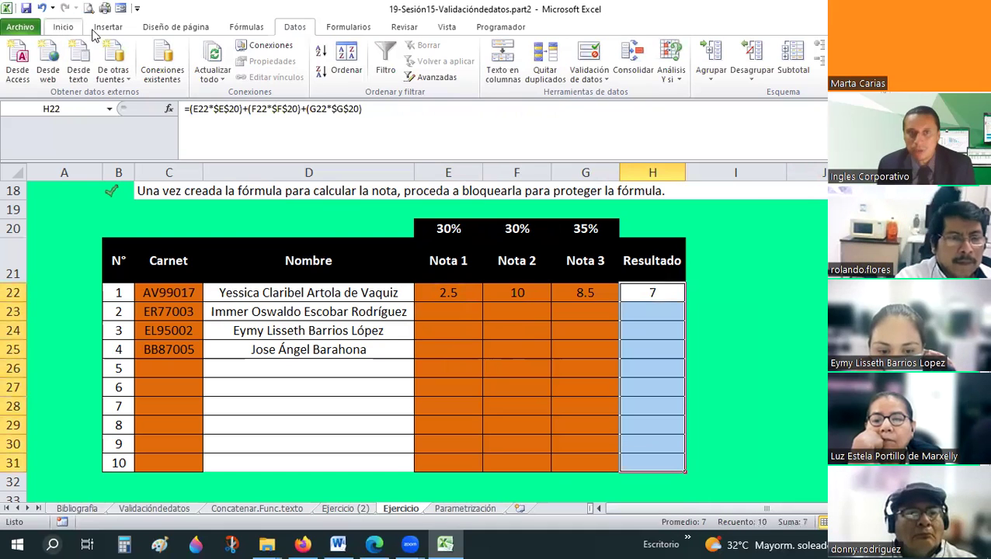
pyautogui.hotkey('shift', 'Down')
pyautogui.scroll(4, 551, 78)
pyautogui.doubleClick(541, 73)
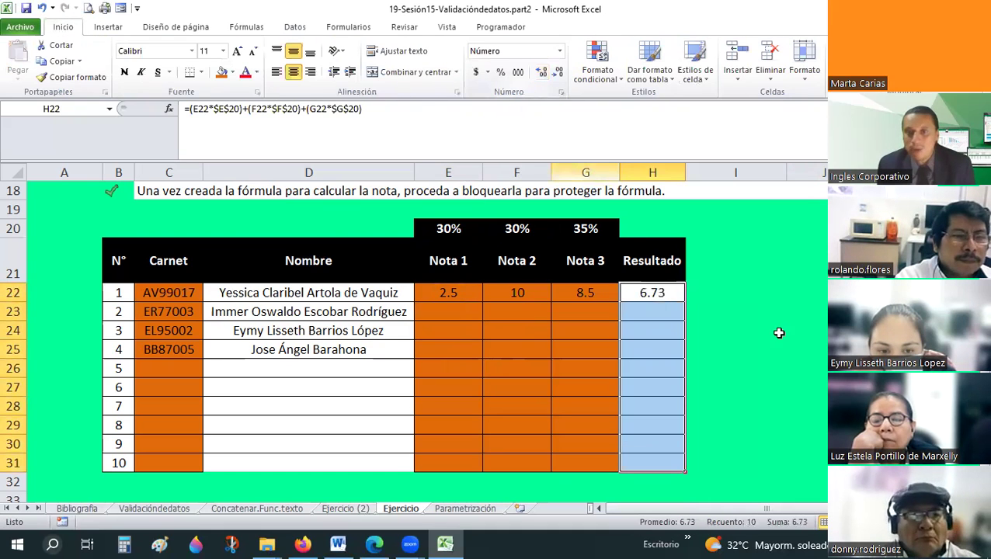
pyautogui.press('Right')
pyautogui.press('Down')
pyautogui.press('Down')
# - Fill H22's Resultado formula down through H31
pyautogui.click(667, 291)
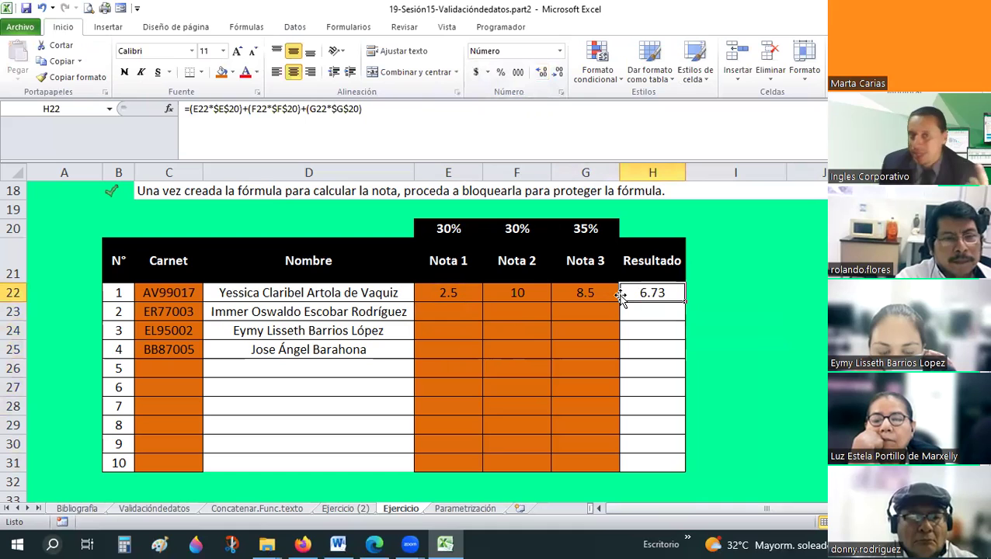
pyautogui.click(440, 293)
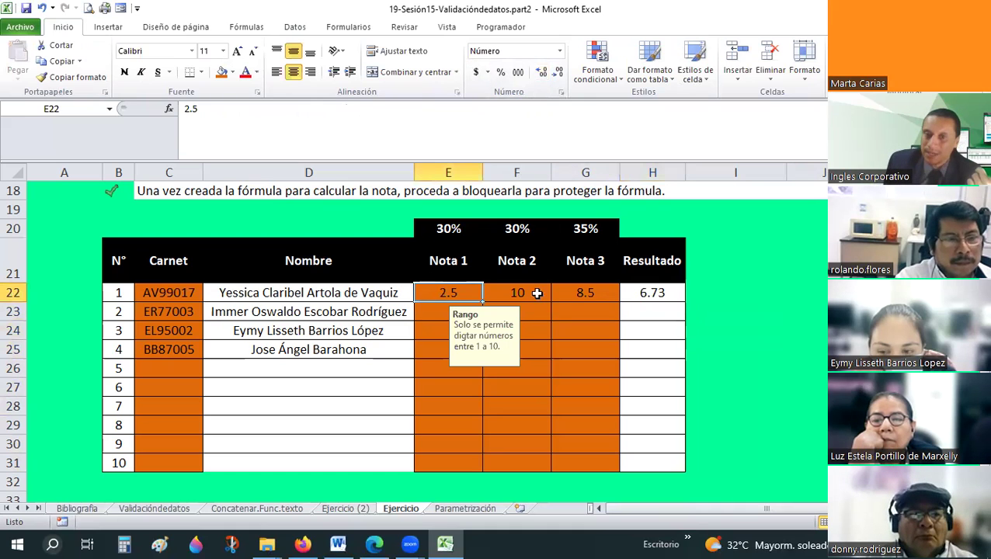
pyautogui.keyDown('shift'); pyautogui.click(586, 293); pyautogui.keyUp('shift')
pyautogui.hotkey('ctrl', 'Right')
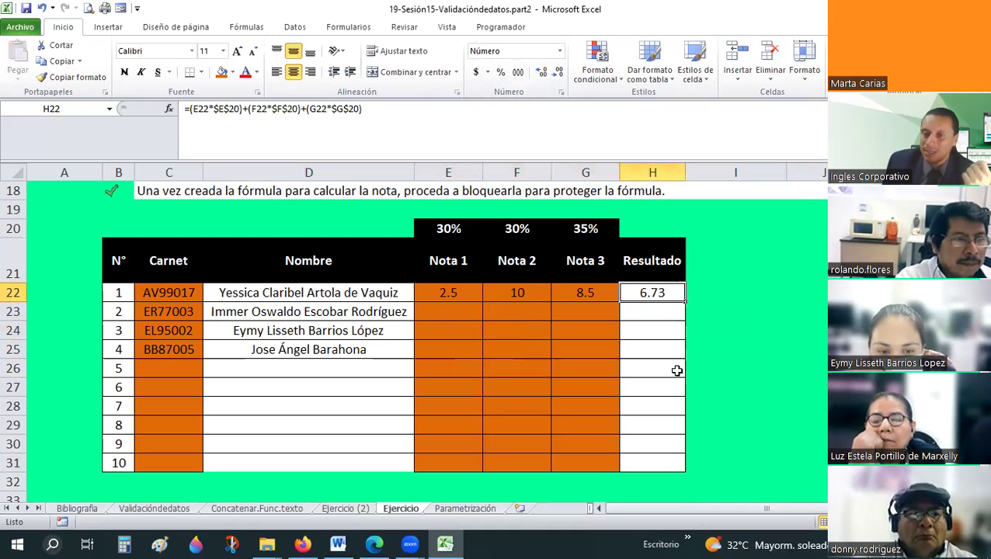
pyautogui.scroll(1, 424, 268)
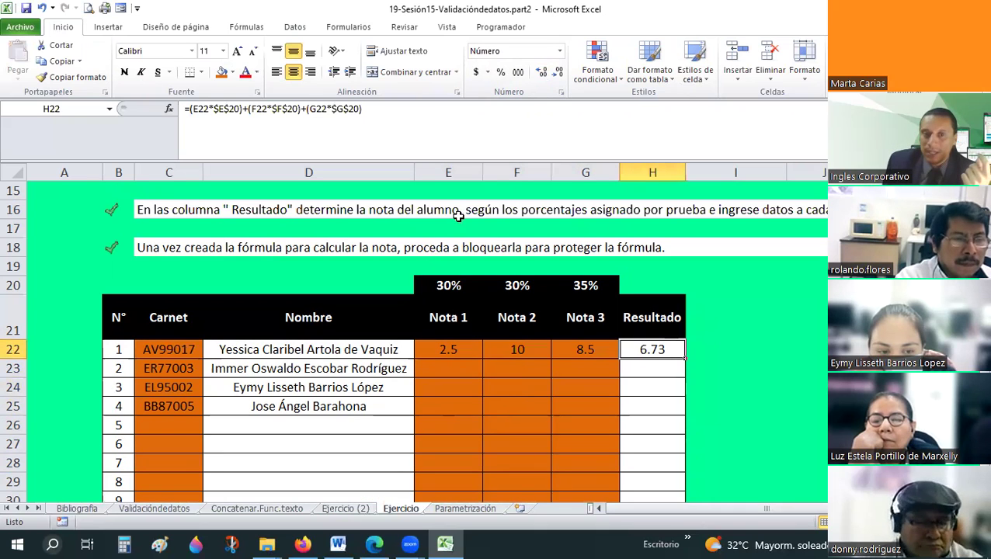
pyautogui.scroll(-1, 648, 288)
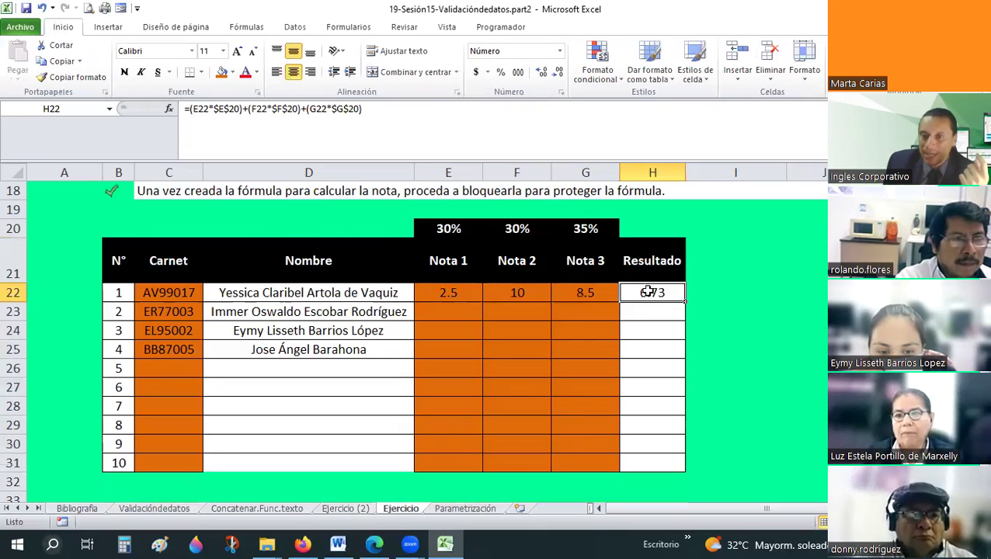
pyautogui.keyDown('shift'); pyautogui.click(643, 326); pyautogui.keyUp('shift')
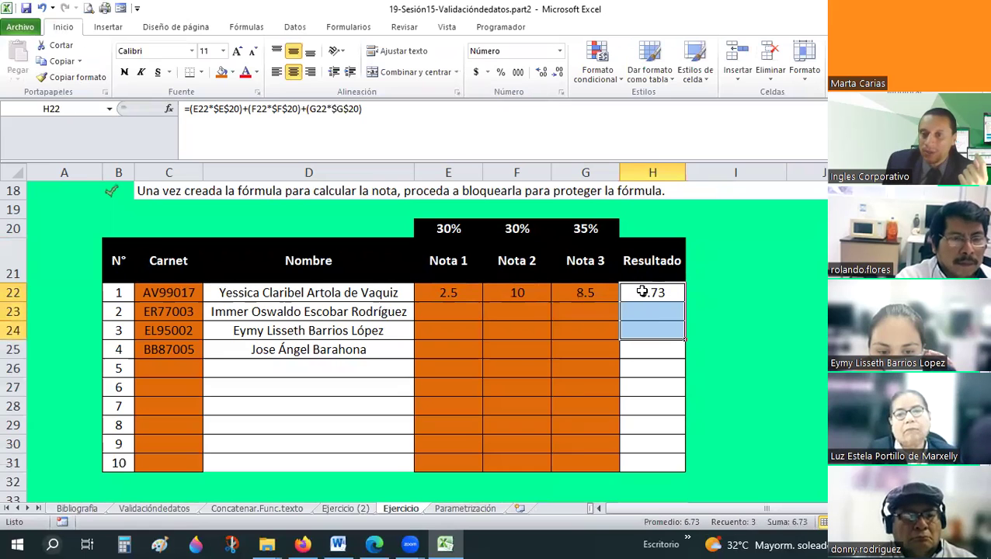
pyautogui.click(683, 303)
pyautogui.moveTo(663, 423); pyautogui.dragTo(664, 466)
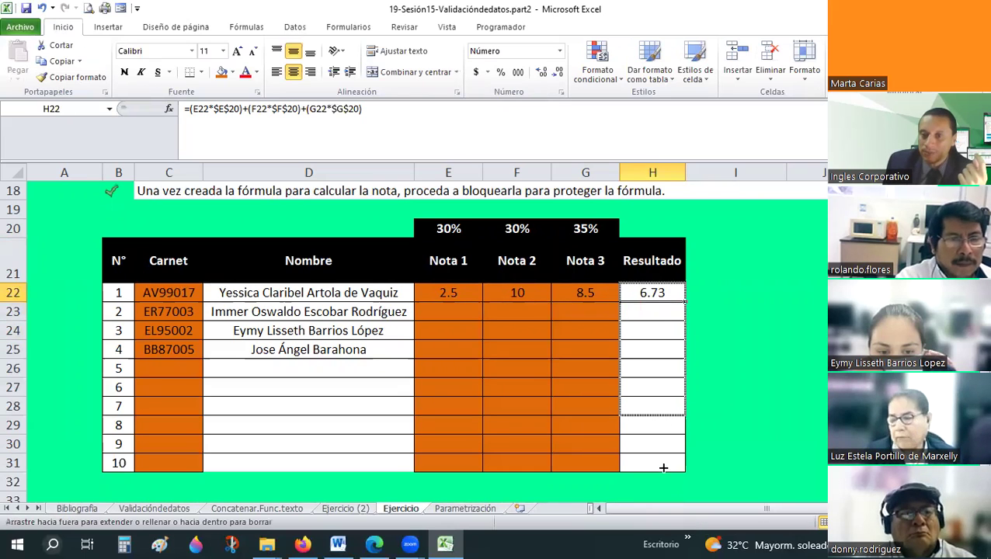
pyautogui.click(777, 387)
# - Enter the second student's grades 7, 8 and 9 in E23:G23
pyautogui.click(470, 312)
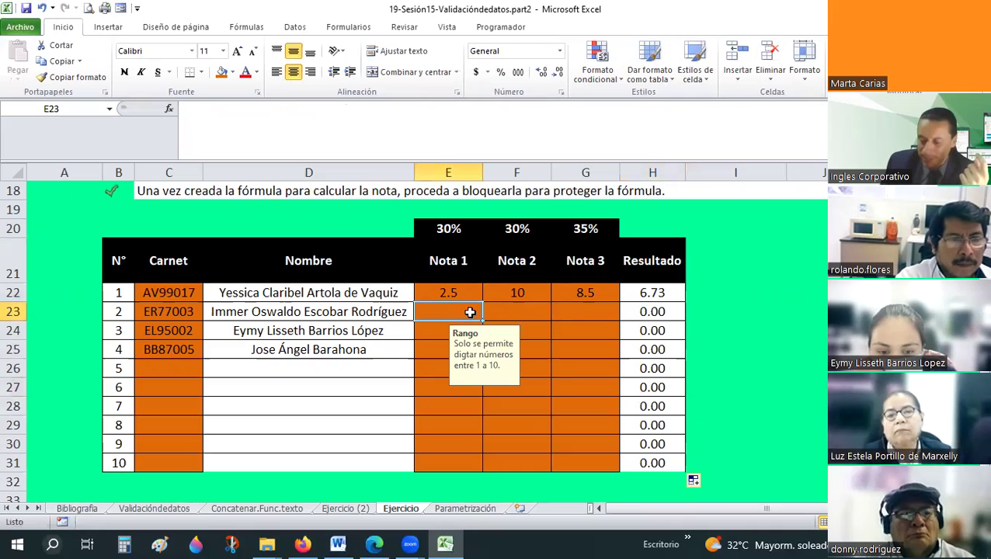
pyautogui.write('1')
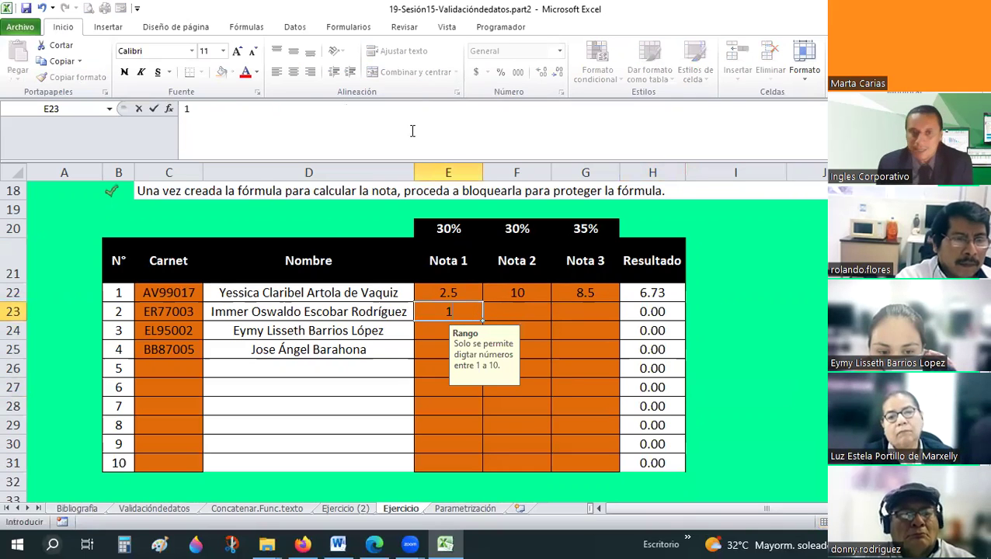
pyautogui.press('BackSpace')
pyautogui.write('7')
pyautogui.press('Tab')
pyautogui.write('8')
pyautogui.press('Tab')
pyautogui.write('9')
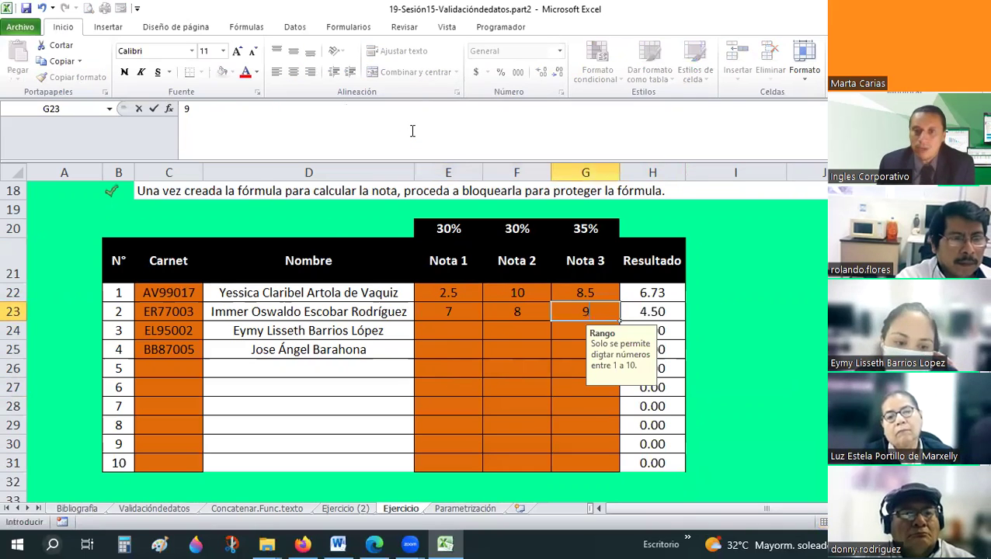
pyautogui.press('Return')
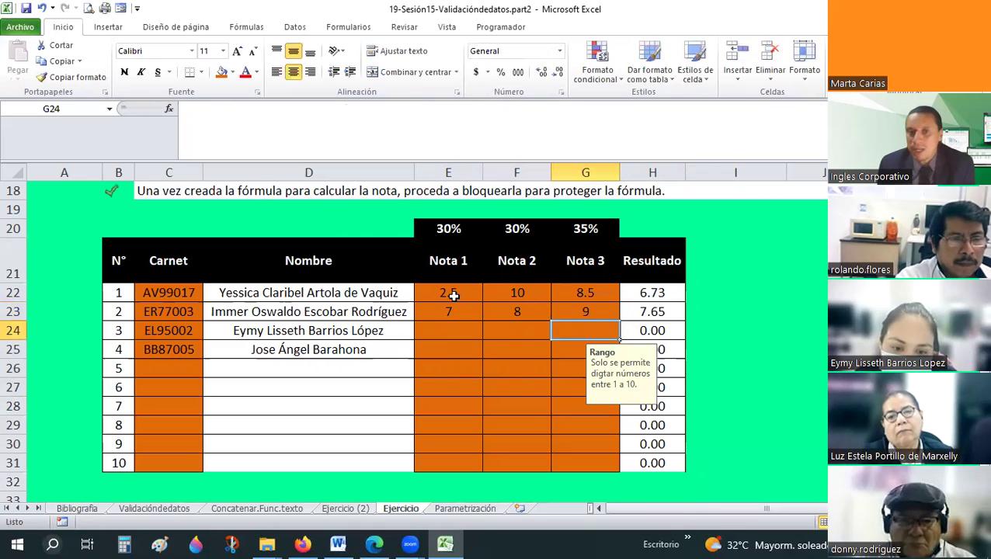
# - Show the Nota cells E22:G31 with two decimal places
pyautogui.moveTo(454, 295); pyautogui.dragTo(584, 463)
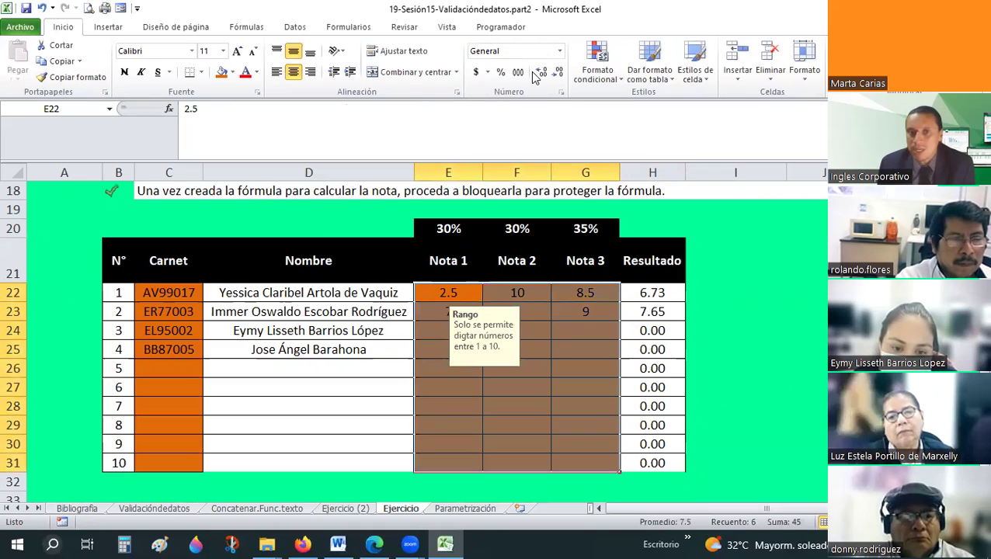
pyautogui.click(541, 72)
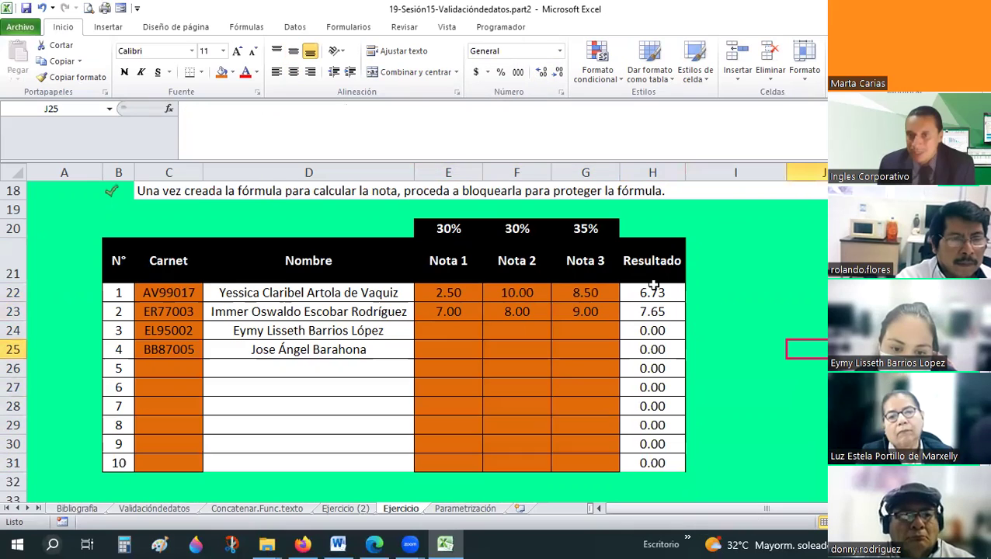
pyautogui.click(808, 349)
pyautogui.moveTo(653, 293); pyautogui.dragTo(652, 463)
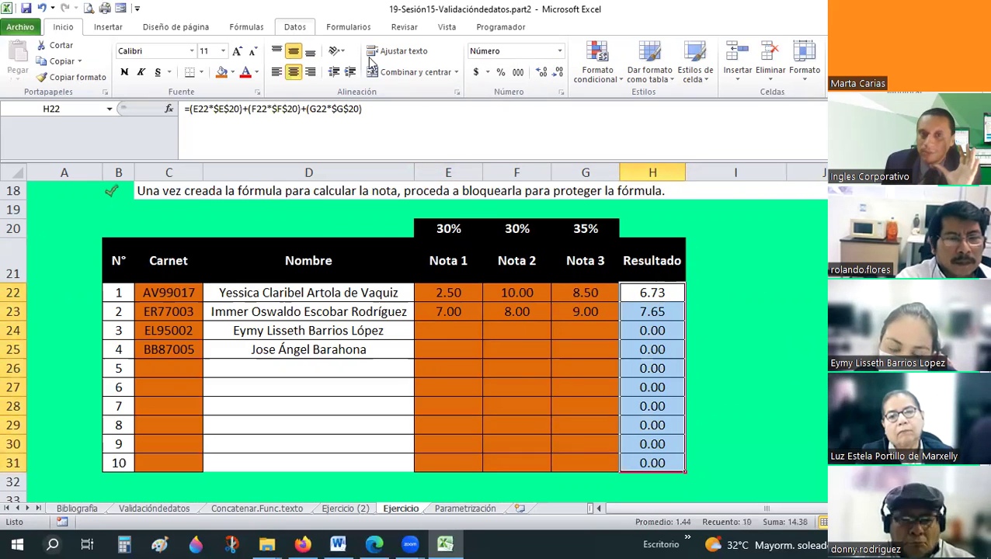
# - Apply a validation rule to H22:H31 allowing only text length equal to 0
pyautogui.click(584, 82)
pyautogui.click(614, 95)
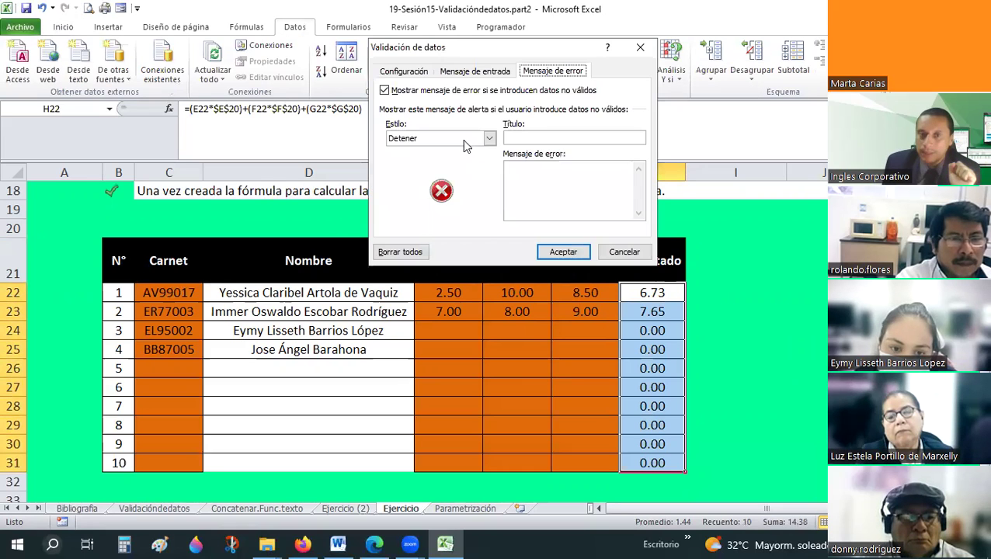
pyautogui.click(412, 70)
pyautogui.click(437, 116)
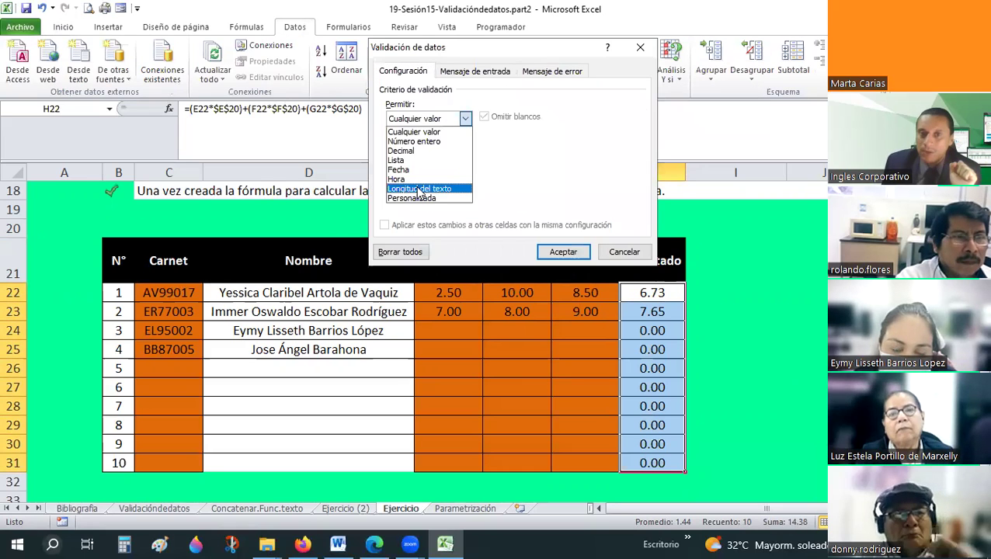
pyautogui.click(419, 188)
pyautogui.press('Tab')
pyautogui.hotkey('alt', 'Down')
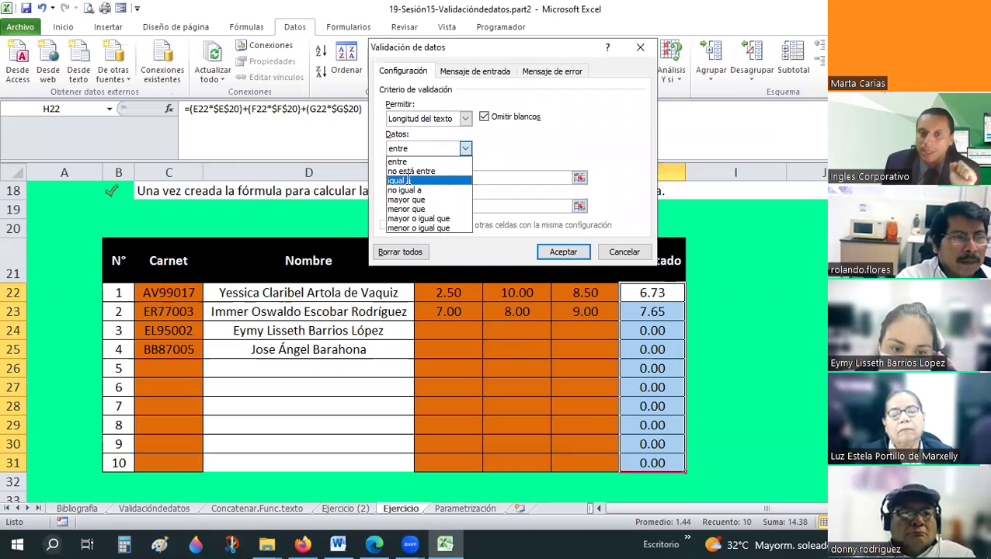
pyautogui.click(408, 180)
pyautogui.write('0')
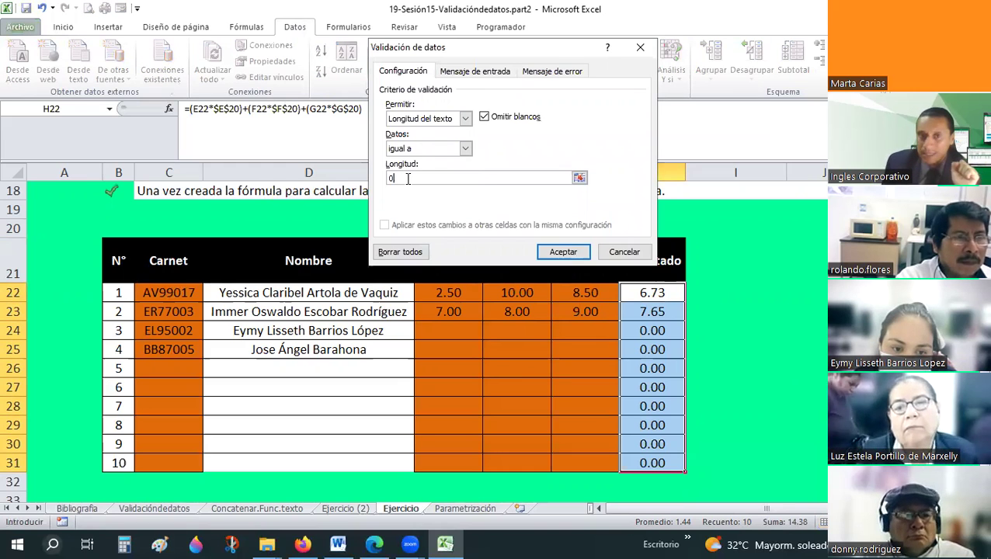
pyautogui.click(556, 257)
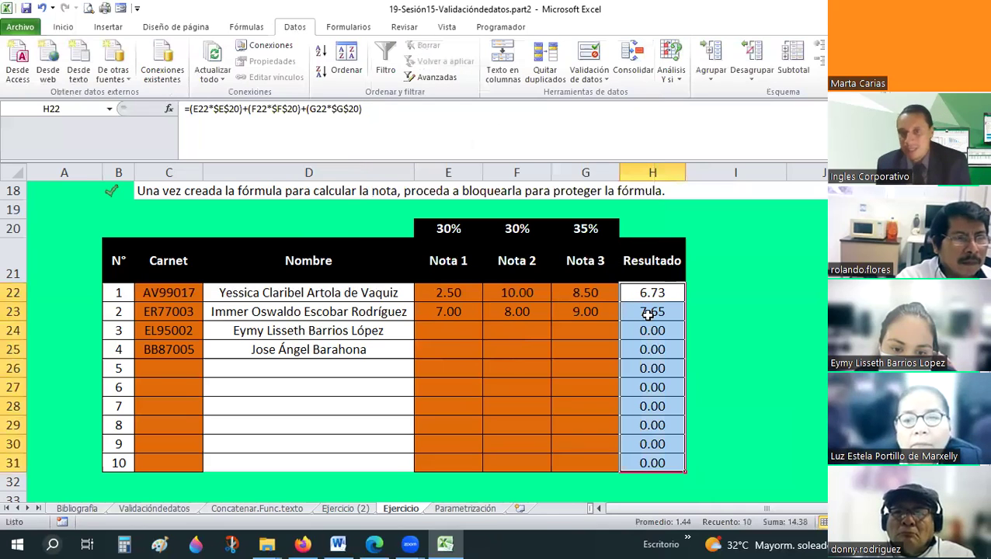
# - Confirm that typing 'sdas' in H23 and 'dad' in H24 is rejected
pyautogui.click(648, 315)
pyautogui.write('sdas')
pyautogui.press('Return')
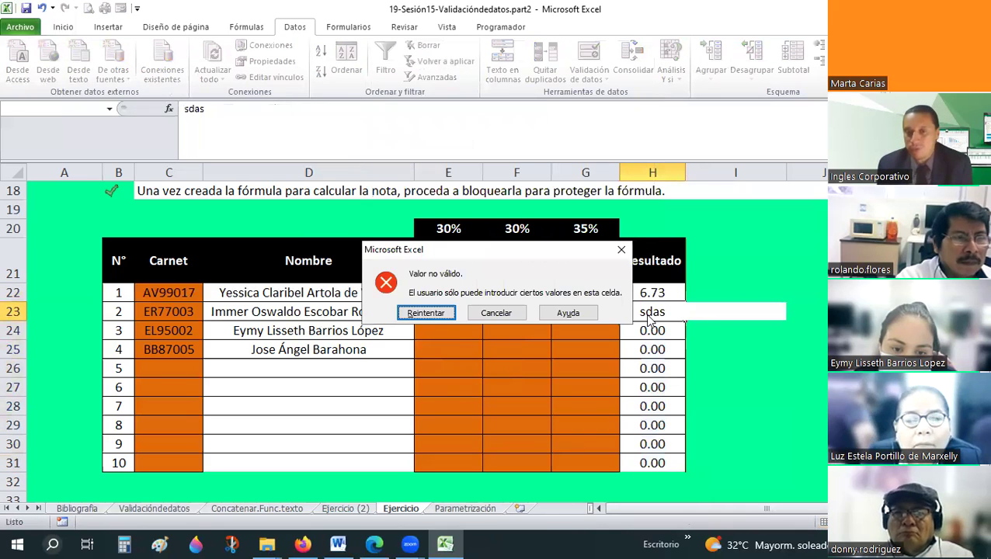
pyautogui.press('Escape')
pyautogui.press('Down')
pyautogui.write('dad')
pyautogui.press('Return')
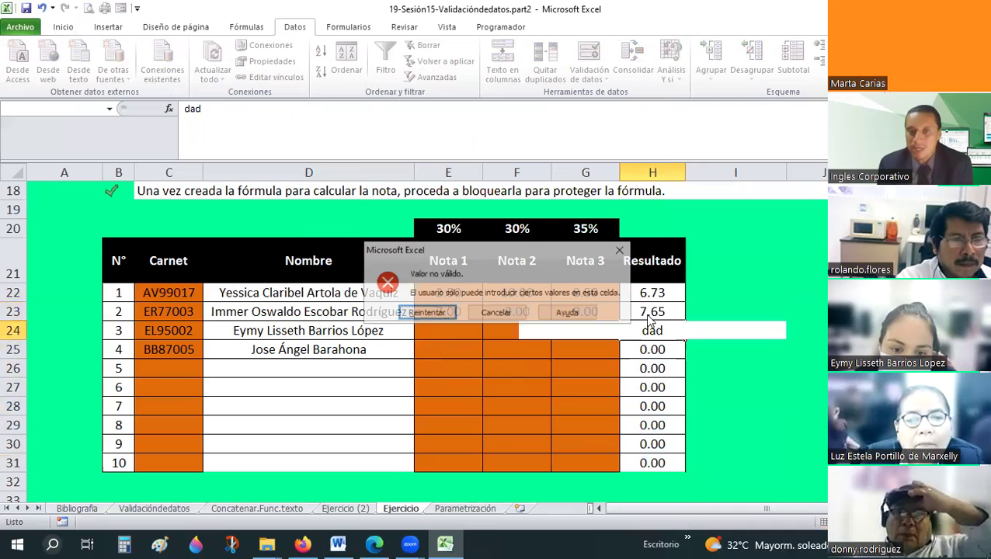
pyautogui.press('Escape')
pyautogui.press('Left')
pyautogui.press('Left')
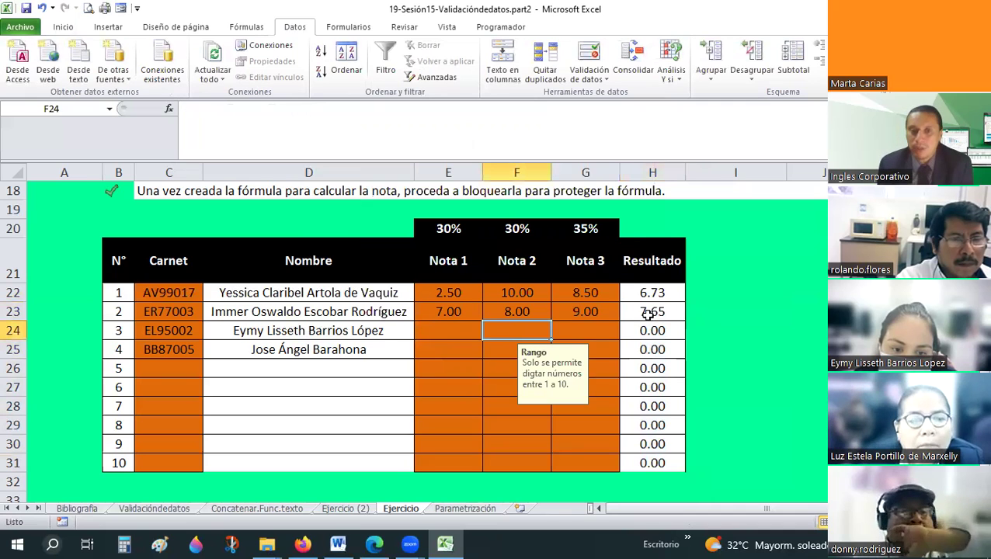
pyautogui.press('Left')
pyautogui.press('Left')
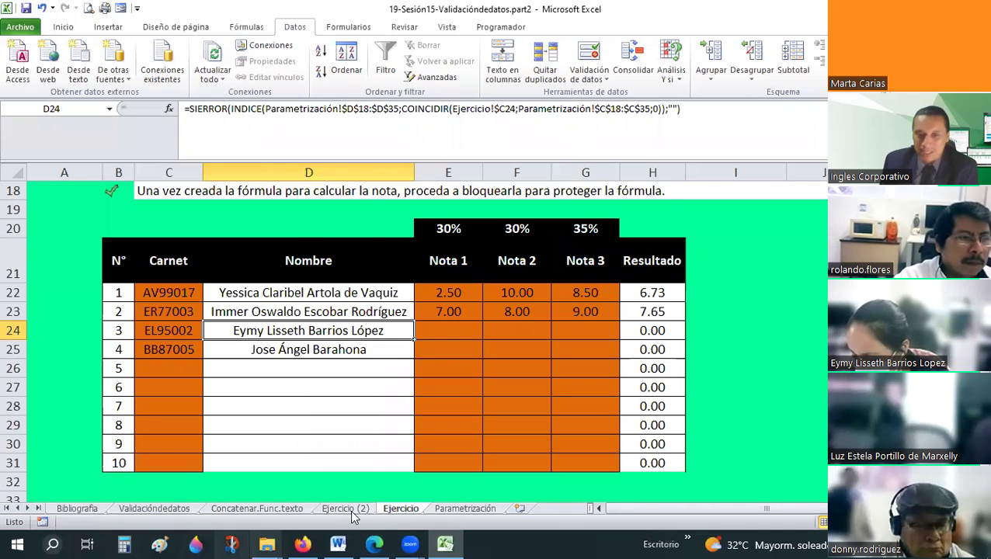
pyautogui.click(275, 508)
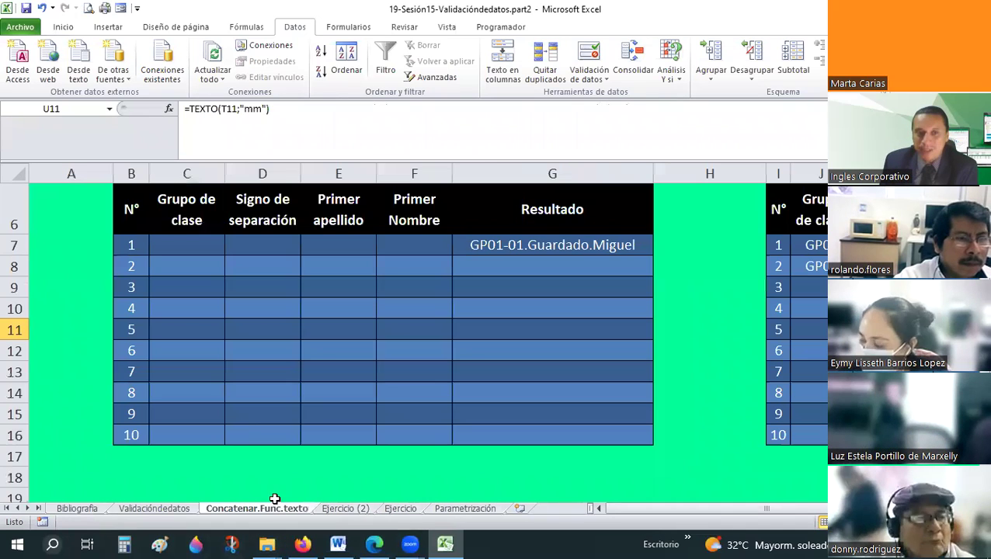
pyautogui.click(400, 508)
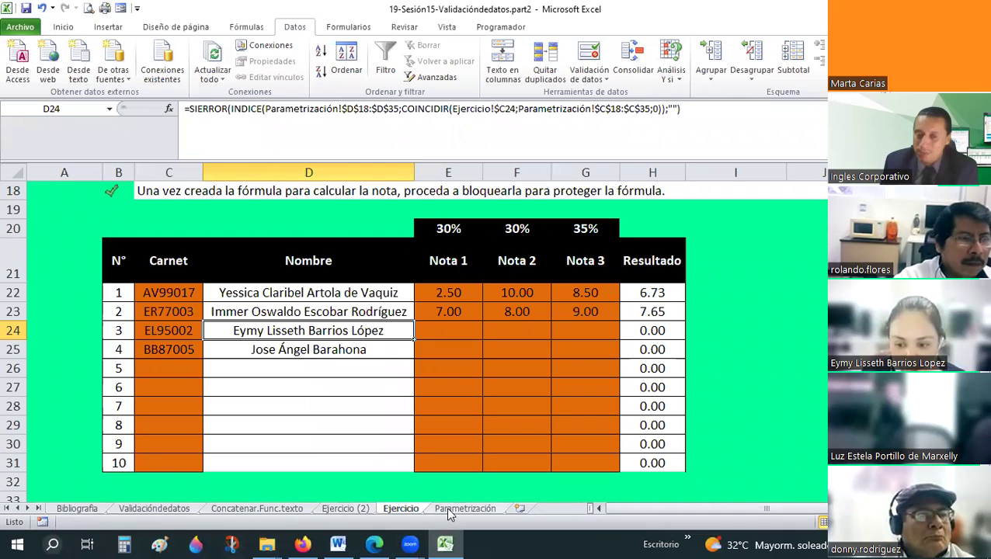
pyautogui.hotkey('ctrl', 'pagedown')
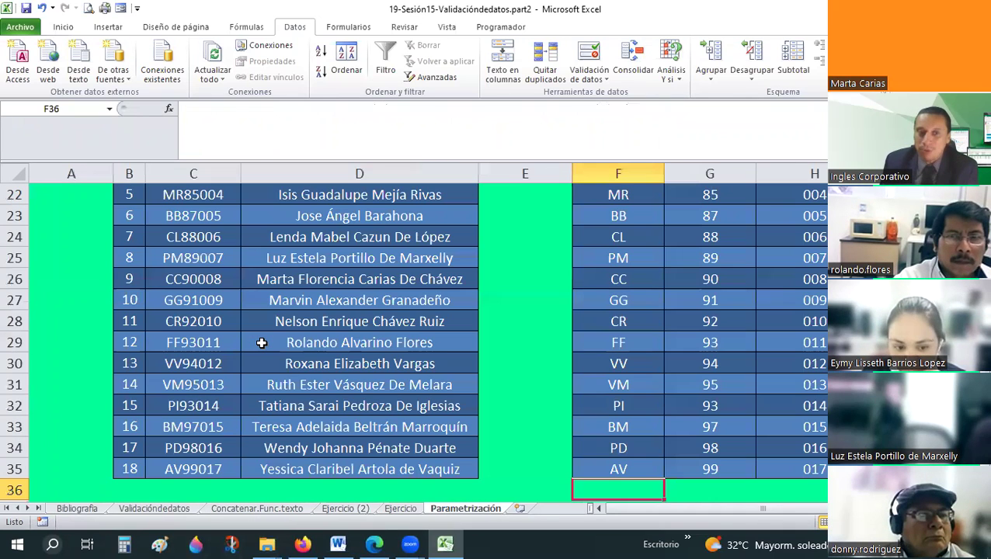
pyautogui.scroll(2, 261, 342)
pyautogui.click(203, 315)
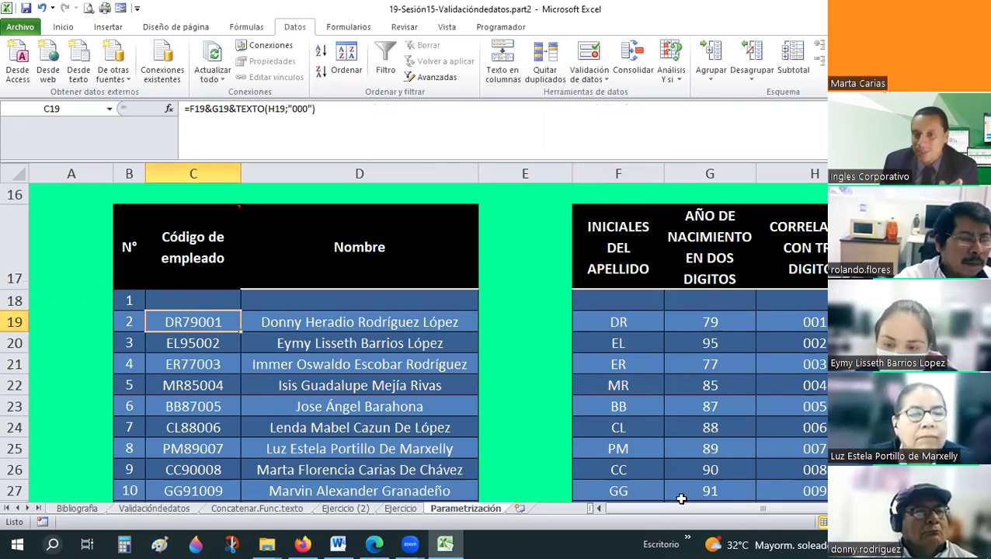
pyautogui.moveTo(727, 508); pyautogui.dragTo(621, 520)
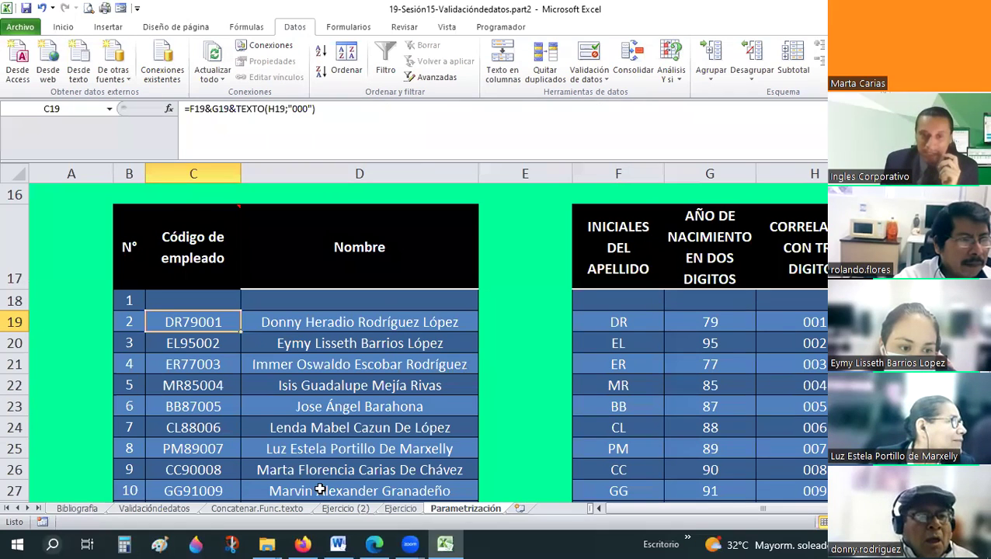
pyautogui.hotkey('ctrl', 'pageup')
pyautogui.hotkey('ctrl', 'pageup')
pyautogui.hotkey('ctrl', 'pageup')
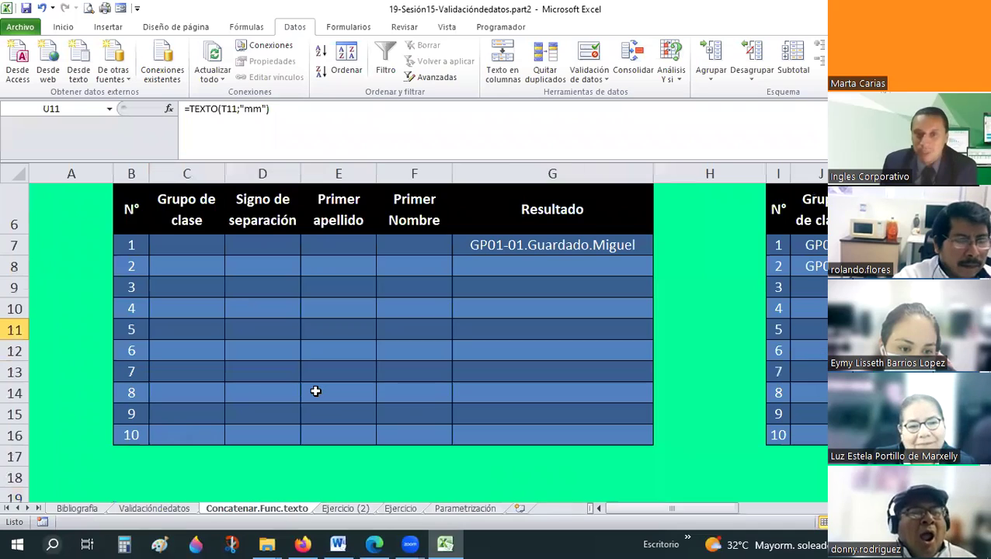
pyautogui.scroll(1, 315, 391)
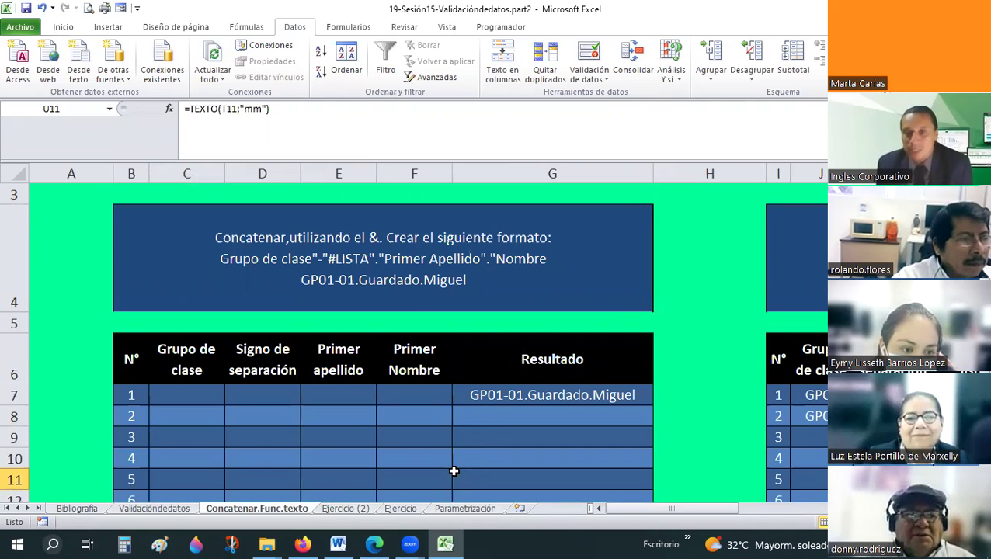
pyautogui.click(777, 515)
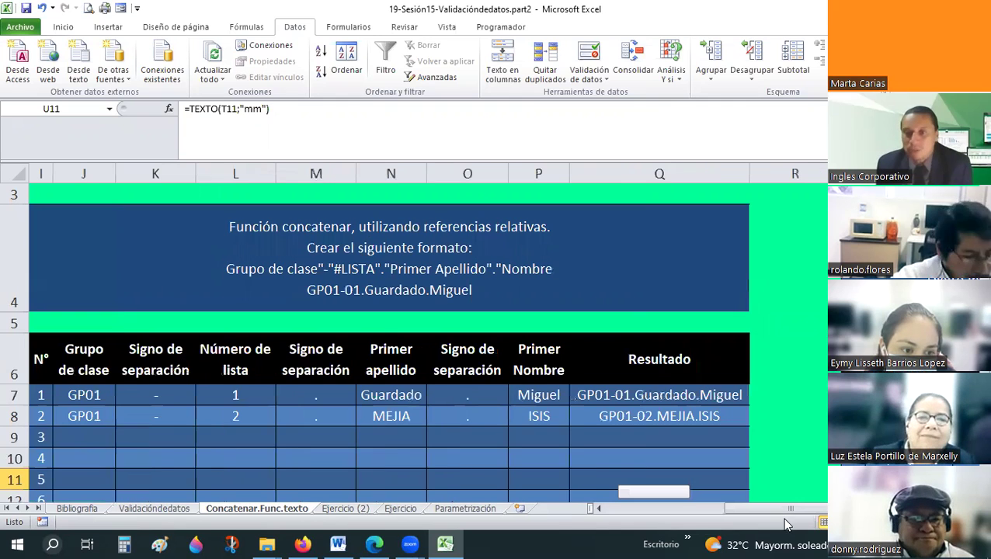
pyautogui.moveTo(813, 523); pyautogui.dragTo(330, 335)
pyautogui.scroll(-1, 432, 232)
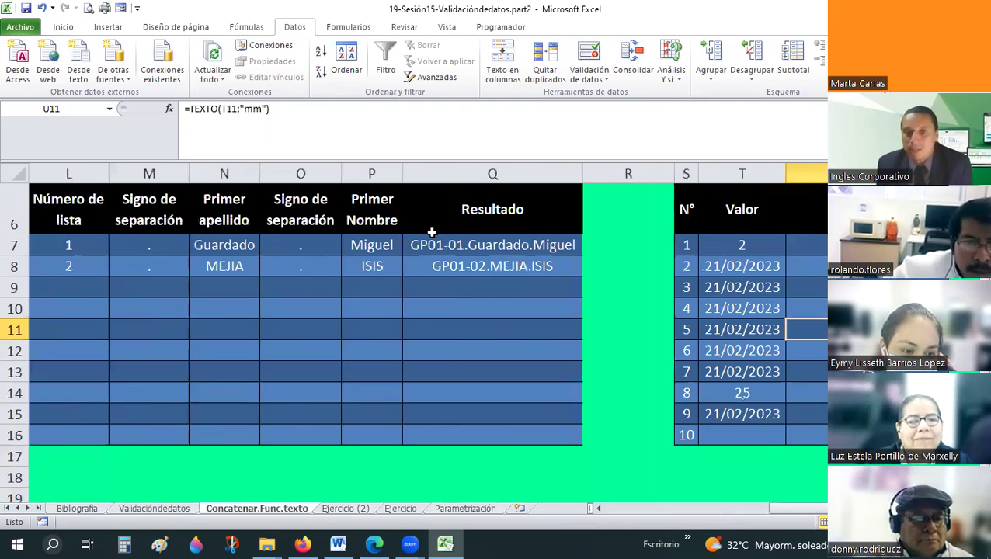
pyautogui.click(427, 246)
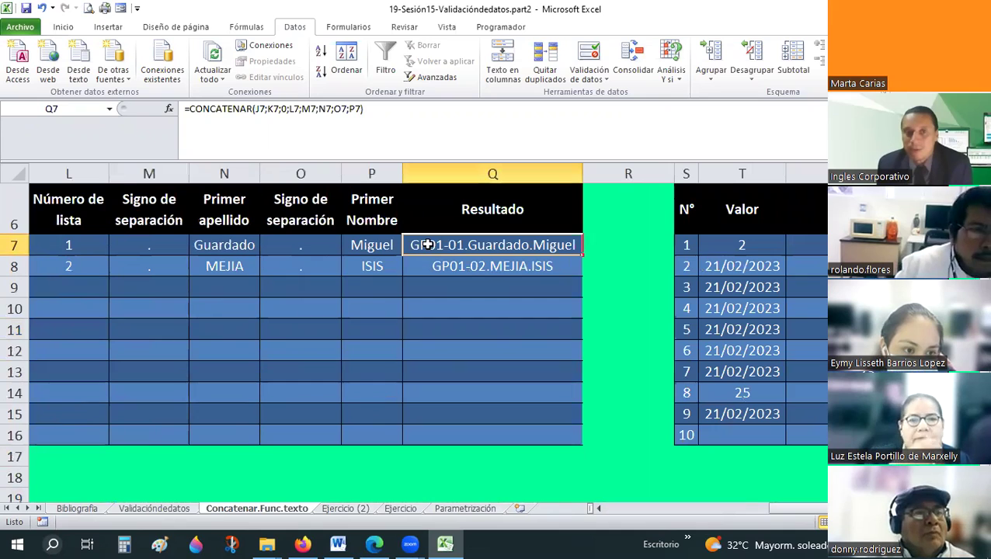
pyautogui.click(807, 245)
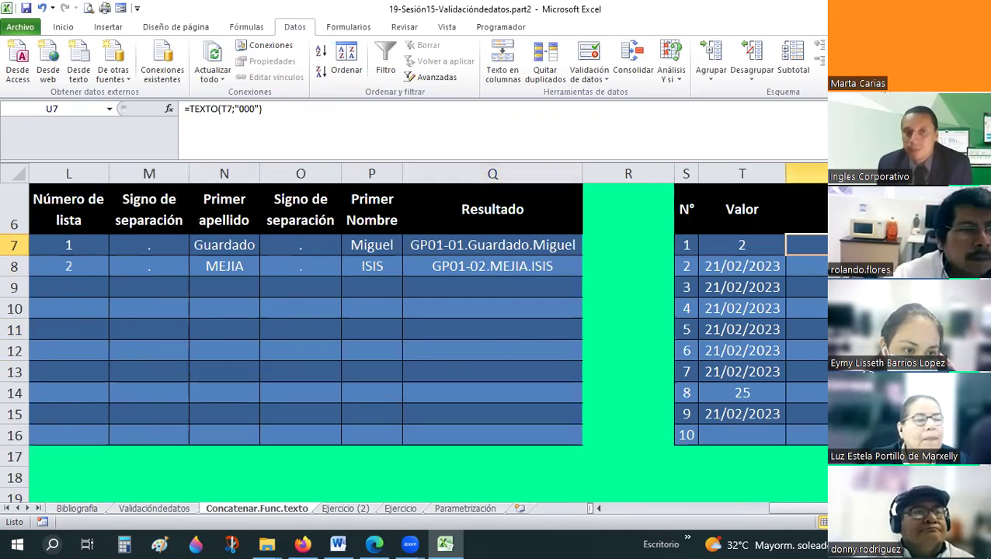
pyautogui.click(806, 288)
pyautogui.click(806, 308)
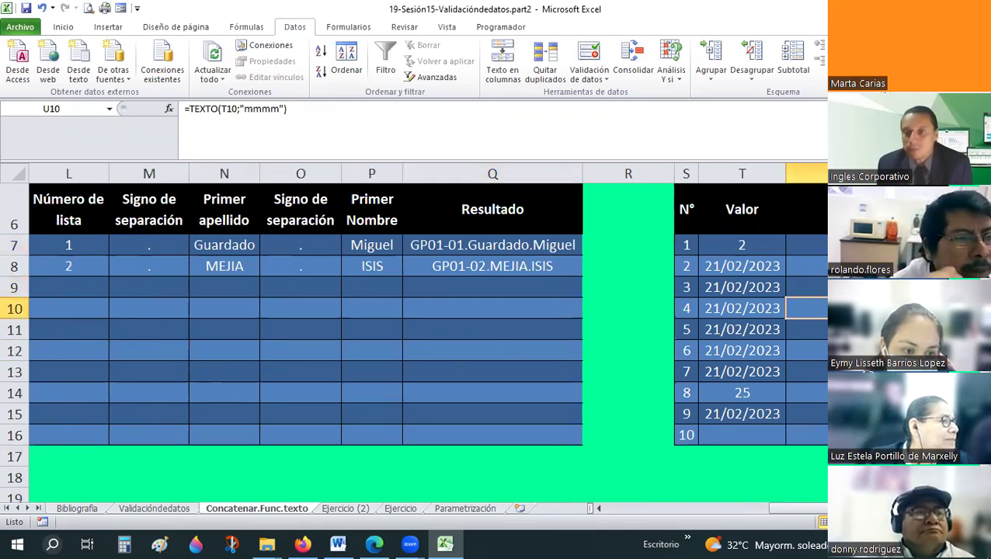
pyautogui.hscroll(3, 428, 311)
pyautogui.click(822, 246)
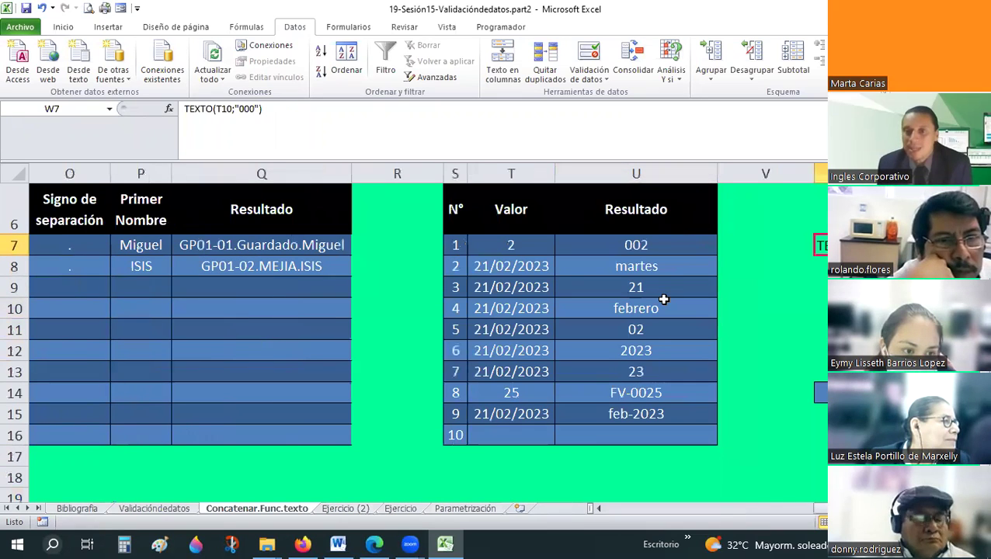
pyautogui.click(638, 307)
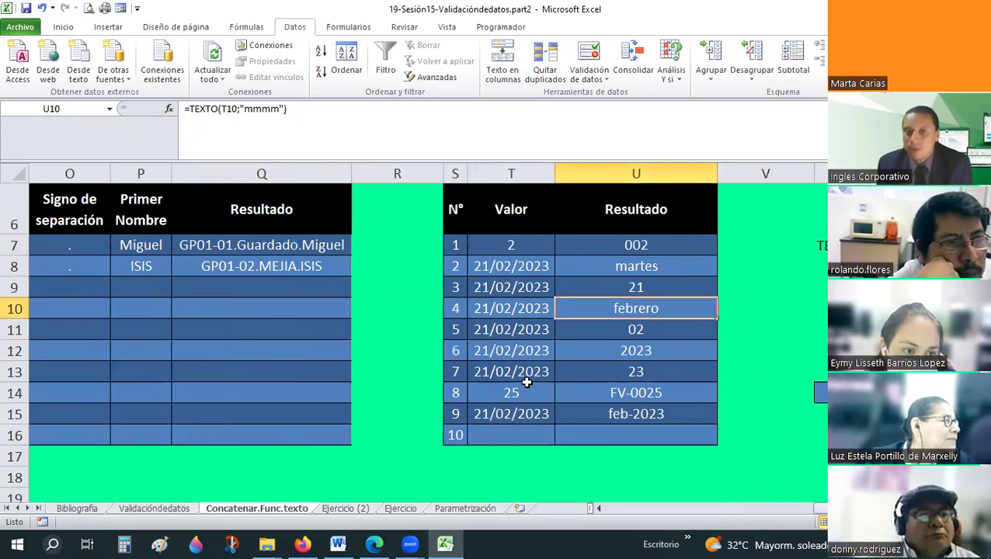
pyautogui.hotkey('ctrl', 'z')
pyautogui.click(403, 509)
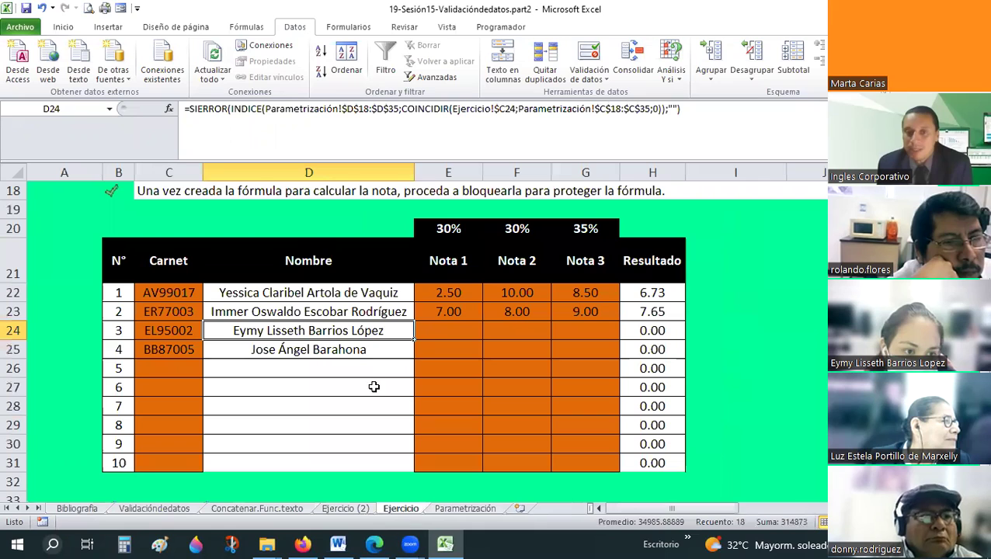